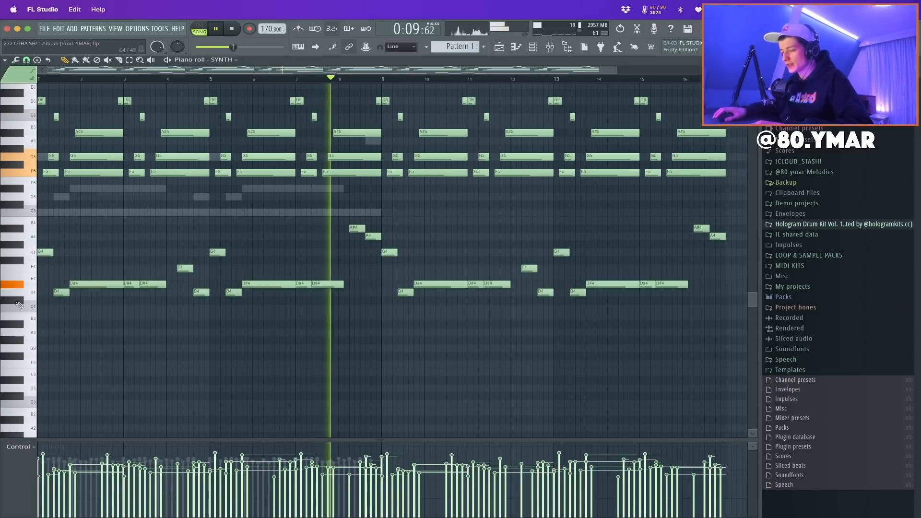
# Load the 808 - Panda sample from the Hologram Drum Kit's 808s folder into the 808 channel and play the beat
pyautogui.press('space')
pyautogui.click(517, 48)
pyautogui.click(806, 225)
pyautogui.click(789, 235)
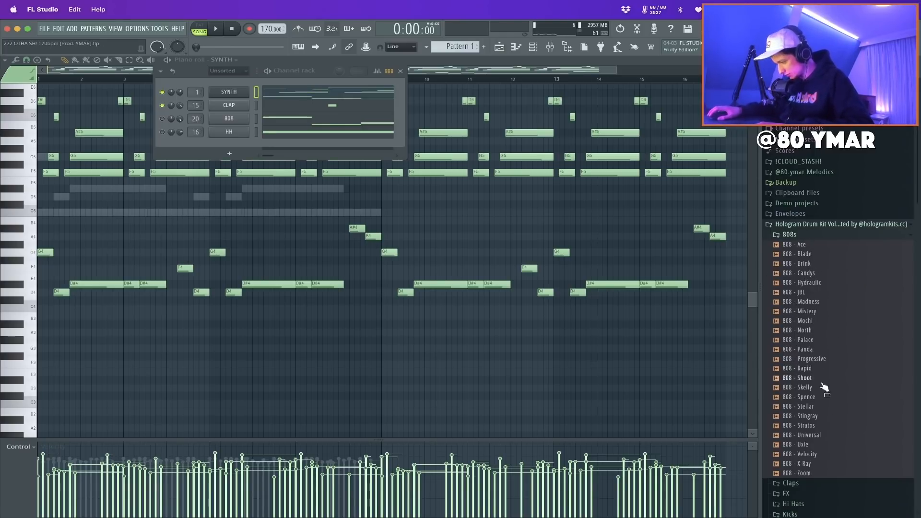
pyautogui.click(809, 349)
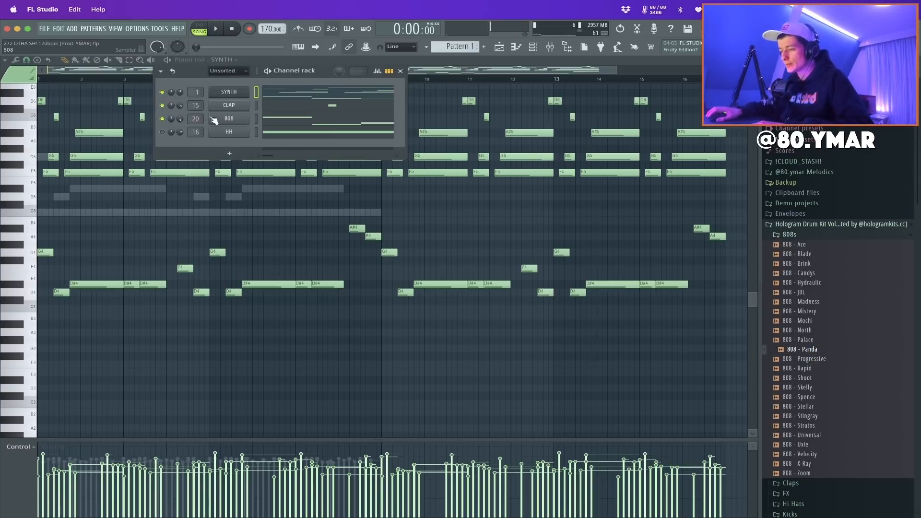
pyautogui.press('space')
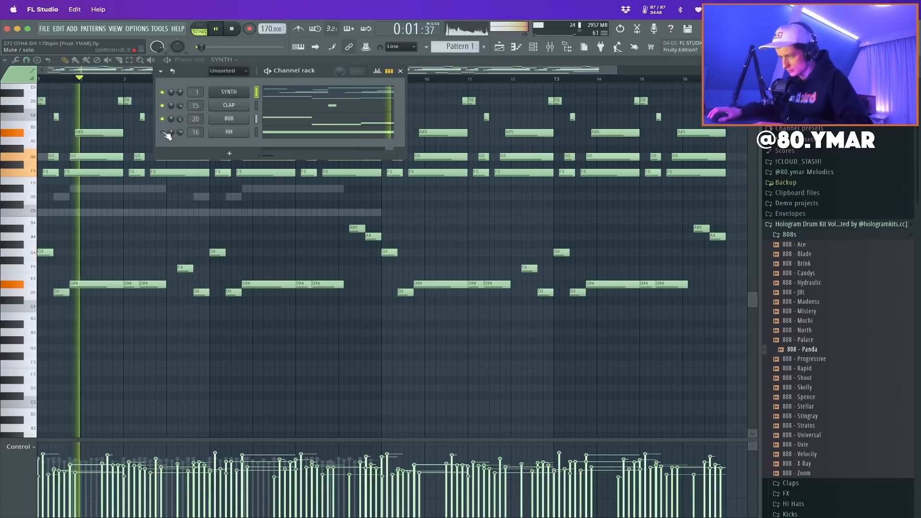
# Try adjusting the Trim of the 808 - Panda sample in the 808 channel's sampler settings
pyautogui.click(229, 119)
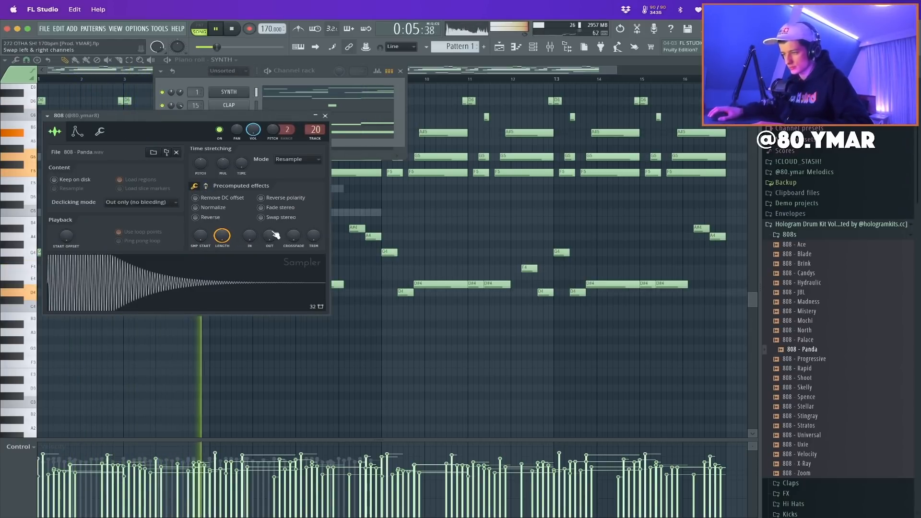
pyautogui.moveTo(313, 235); pyautogui.dragTo(313, 206)
pyautogui.rightClick(316, 235)
pyautogui.rightClick(320, 240)
pyautogui.click(324, 247)
pyautogui.moveTo(315, 237); pyautogui.dragTo(315, 265)
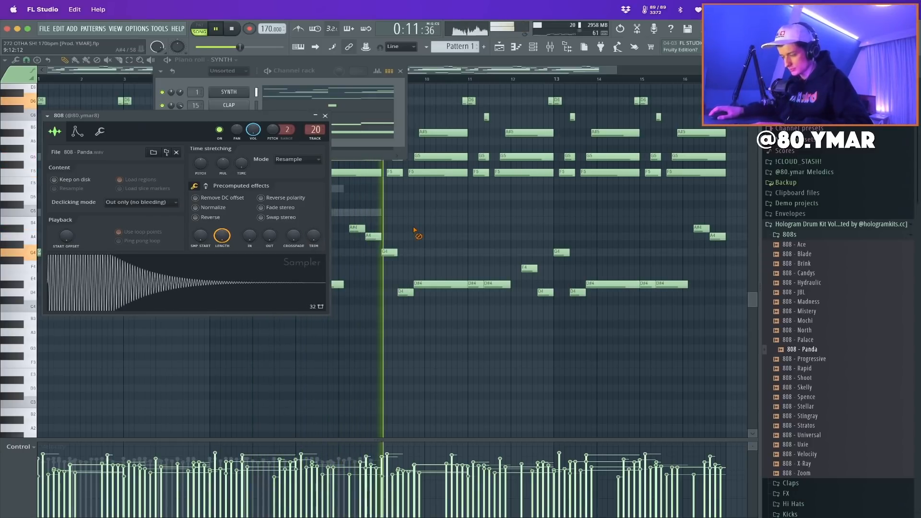
# View the 808 channel's notes in the piano roll and bring the channel rack back up
pyautogui.click(453, 136)
pyautogui.press('F6')
pyautogui.click(268, 124)
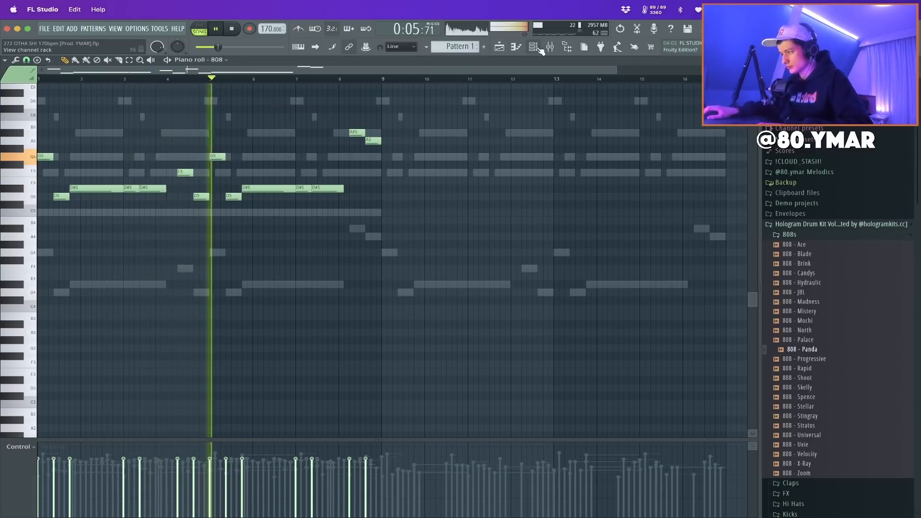
pyautogui.press('F6')
pyautogui.press('super+Tab')
pyautogui.press('super+Tab')
pyautogui.press('super+Tab')
pyautogui.press('super+Tab')
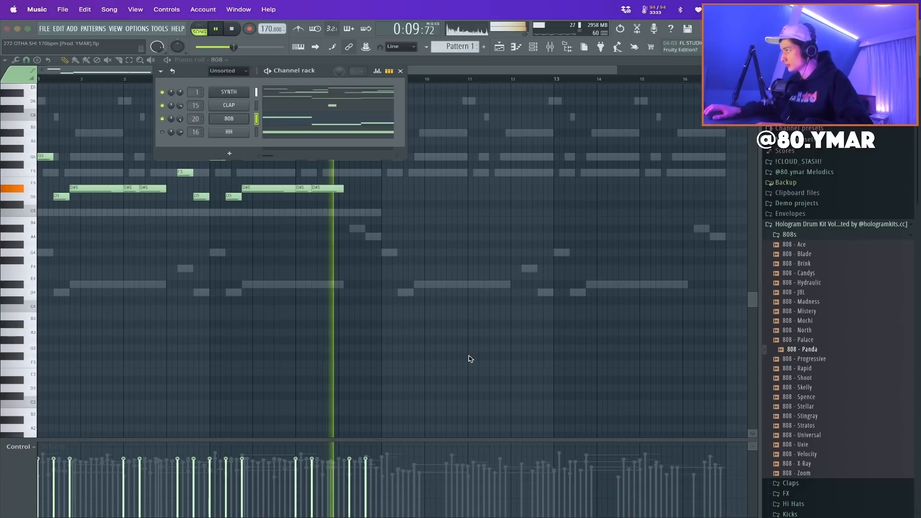
pyautogui.press('super+Tab')
# Unmute the HH channel, restart playback and open the hi-hat notes in the piano roll
pyautogui.press('space')
pyautogui.click(162, 132)
pyautogui.press('space')
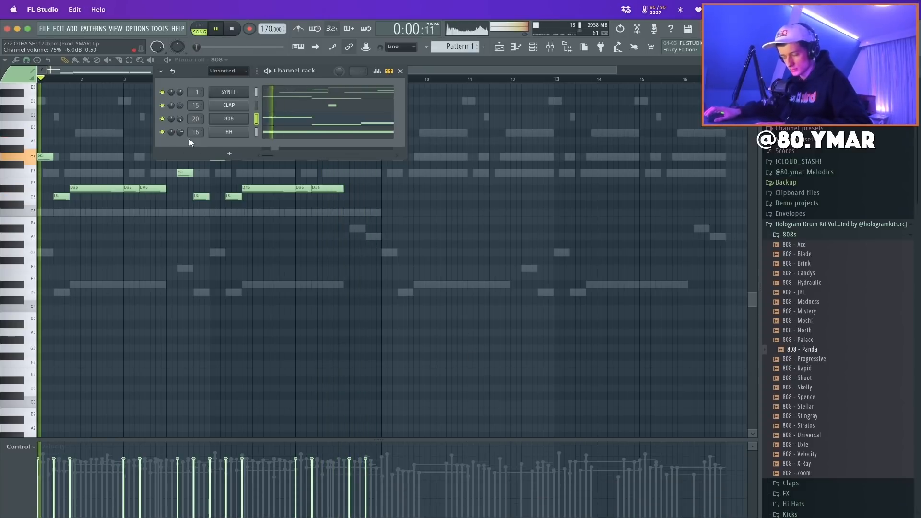
pyautogui.click(298, 133)
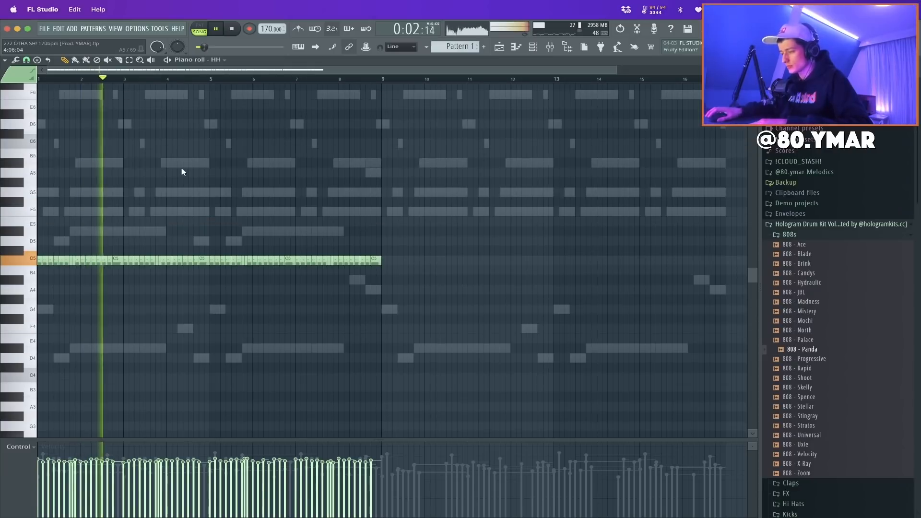
pyautogui.press('Tab')
pyautogui.press('Escape')
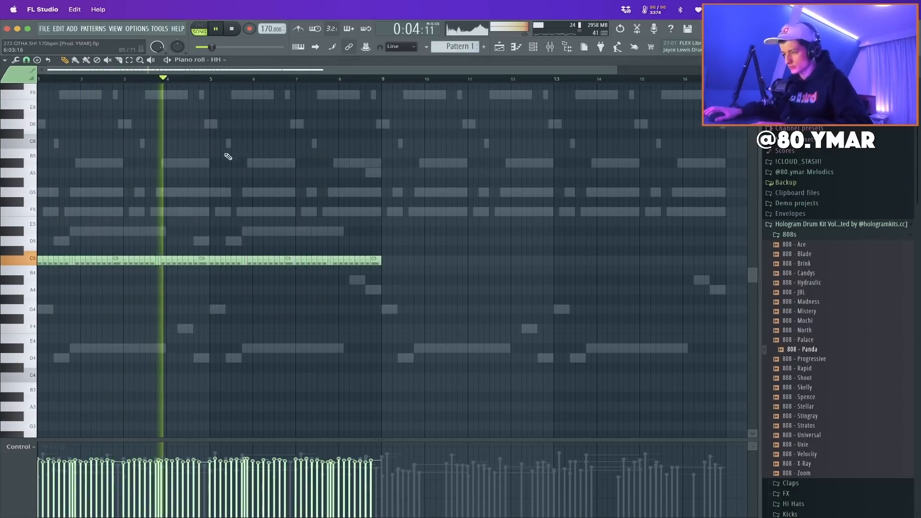
# Set the piano roll's snap to 1/3 step for editing the hi-hat notes
pyautogui.scroll(-2, 227, 153)
pyautogui.scroll(2, 96, 174)
pyautogui.hscroll(1, 133, 176)
pyautogui.scroll(4, 128, 174)
pyautogui.press('space')
pyautogui.press('space')
pyautogui.click(26, 60)
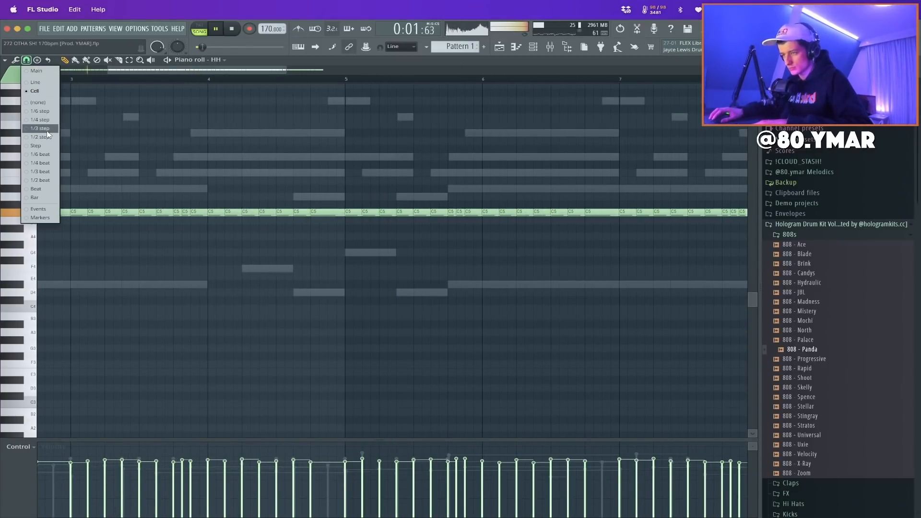
pyautogui.click(29, 128)
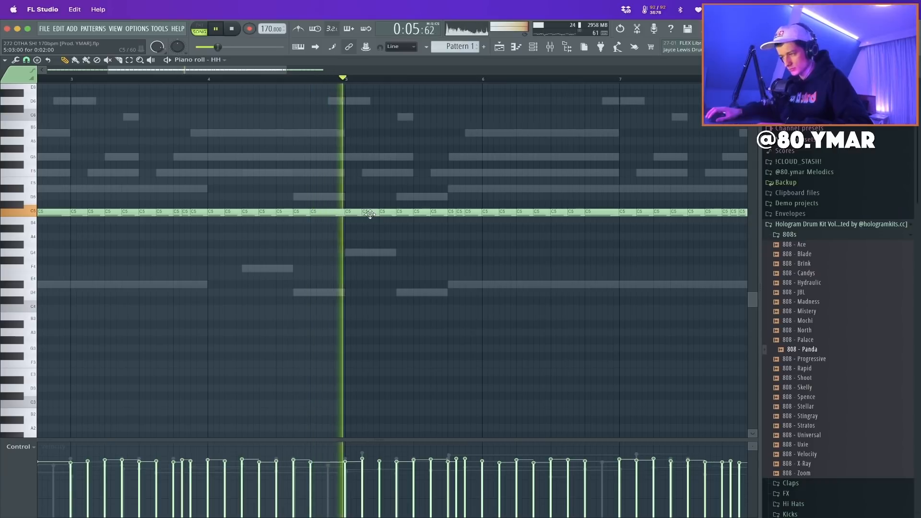
# Examine the hi-hat pattern around bar 5 and play it from there to find the spot for a roll
pyautogui.press('space')
pyautogui.moveTo(394, 212)
pyautogui.mouseDown()
pyautogui.moveTo(389, 233)
pyautogui.moveTo(390, 206)
pyautogui.mouseUp()
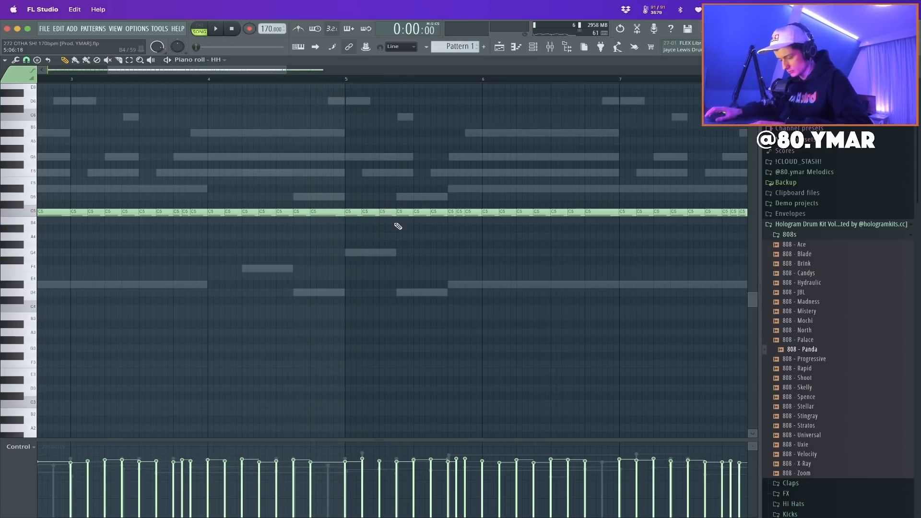
pyautogui.scroll(1, 397, 225)
pyautogui.keyDown('ctrl'); pyautogui.rightClick(395, 215); pyautogui.keyUp('ctrl')
pyautogui.keyDown('ctrl'); pyautogui.rightClick(325, 244); pyautogui.keyUp('ctrl')
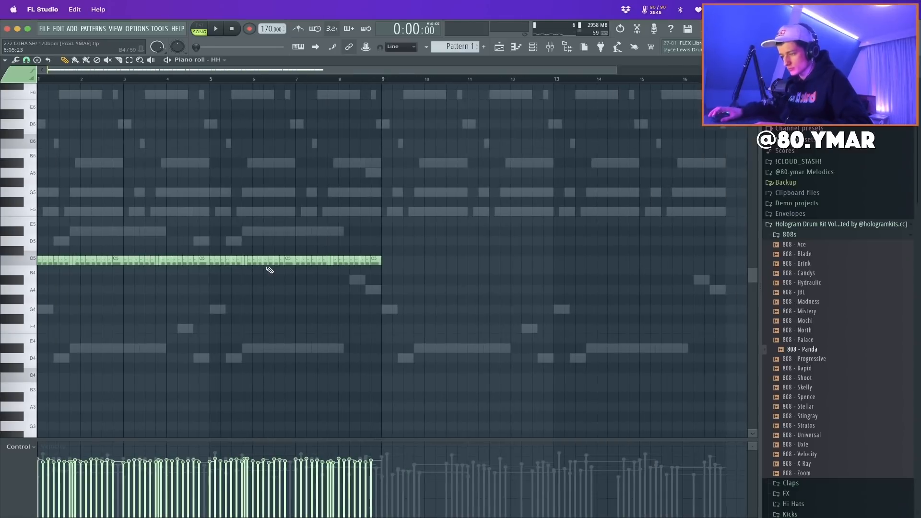
pyautogui.scroll(3, 221, 232)
pyautogui.moveTo(149, 71); pyautogui.dragTo(78, 71)
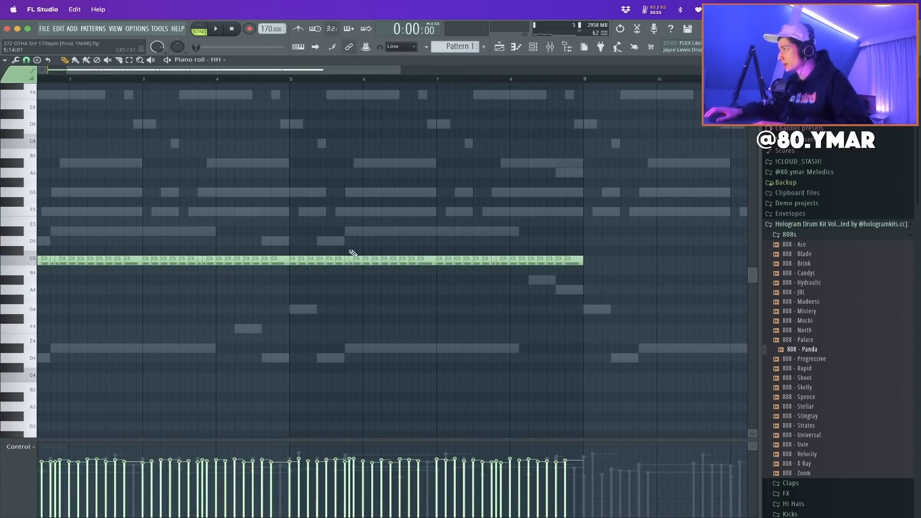
pyautogui.press('space')
pyautogui.click(292, 78)
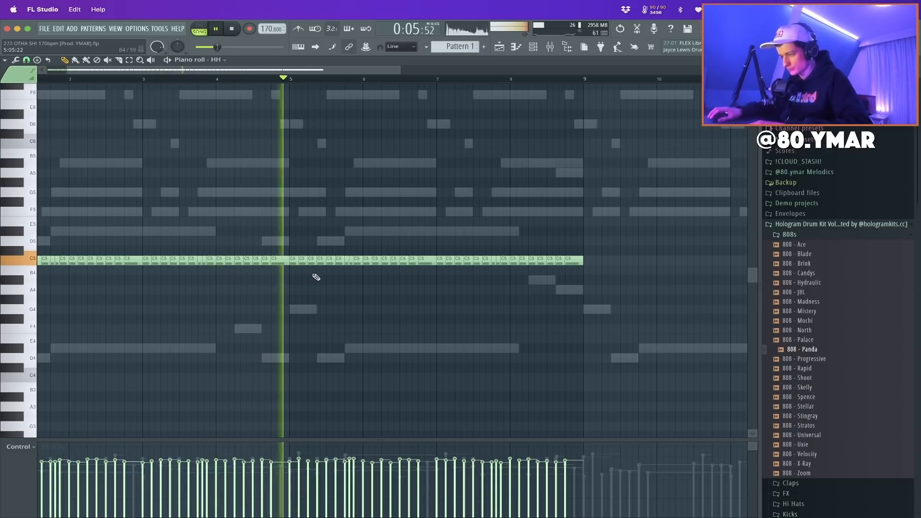
pyautogui.scroll(-4, 308, 263)
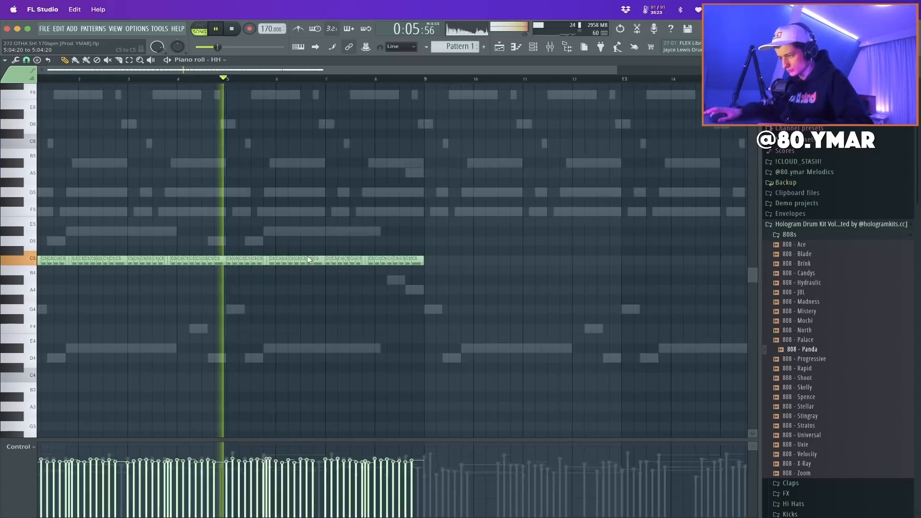
pyautogui.scroll(6, 231, 257)
pyautogui.press('space')
# Chop the hi-hat note at step 5 of bar 5 into four equal notes by adjusting the chopper's time multiplier
pyautogui.scroll(3, 191, 258)
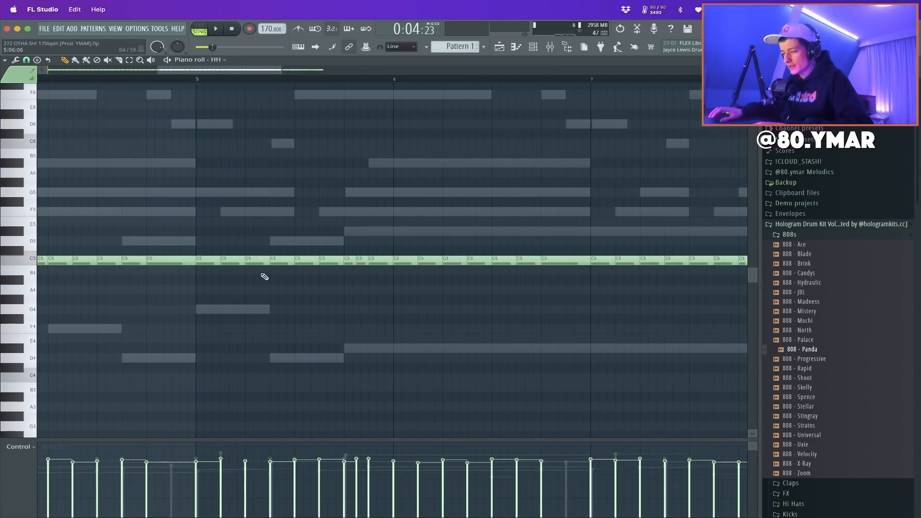
pyautogui.hotkey('alt', 'u')
pyautogui.moveTo(433, 251); pyautogui.dragTo(433, 274)
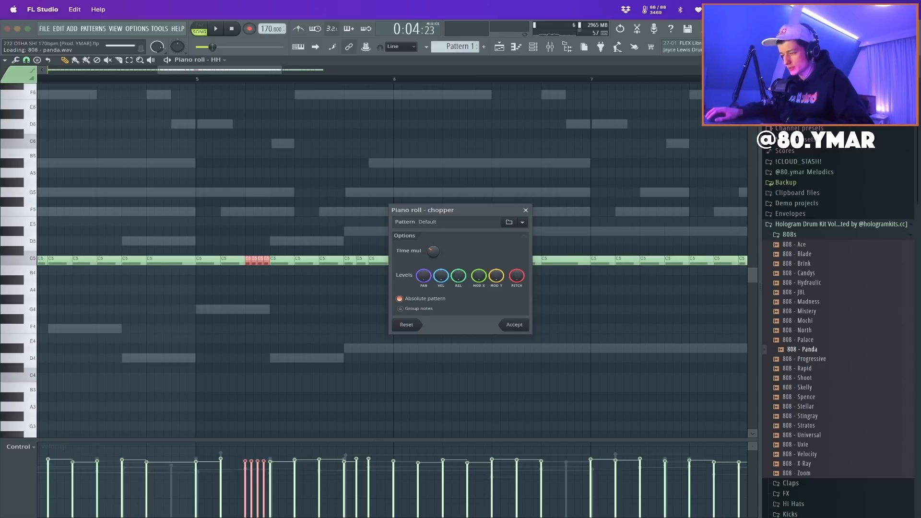
pyautogui.click(524, 326)
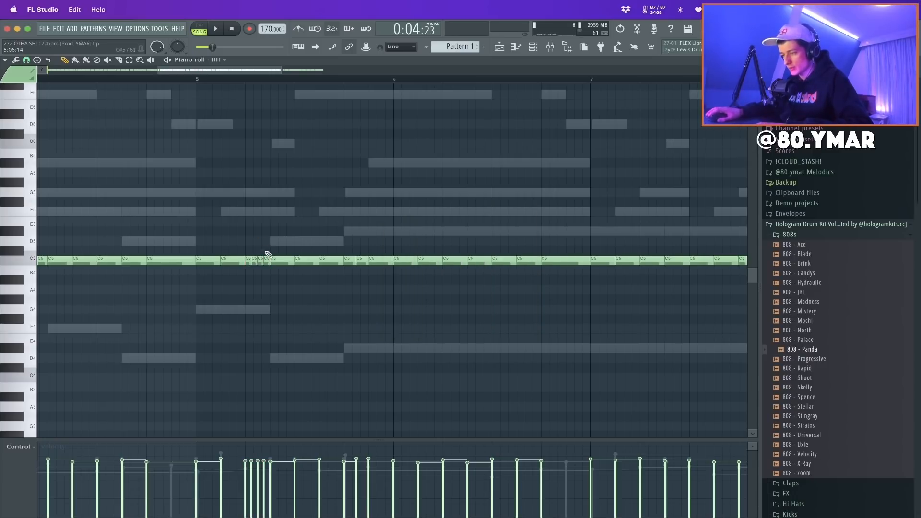
# Play the roll in bar 5, delete its last hi-hat note and shorten the remaining three notes
pyautogui.click(201, 80)
pyautogui.press('space')
pyautogui.press('space')
pyautogui.moveTo(267, 262); pyautogui.dragTo(240, 263)
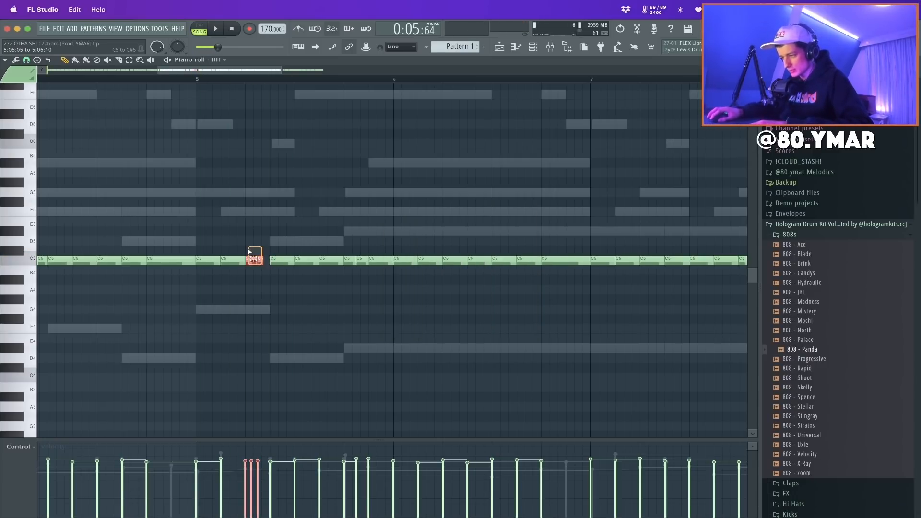
pyautogui.scroll(4, 206, 246)
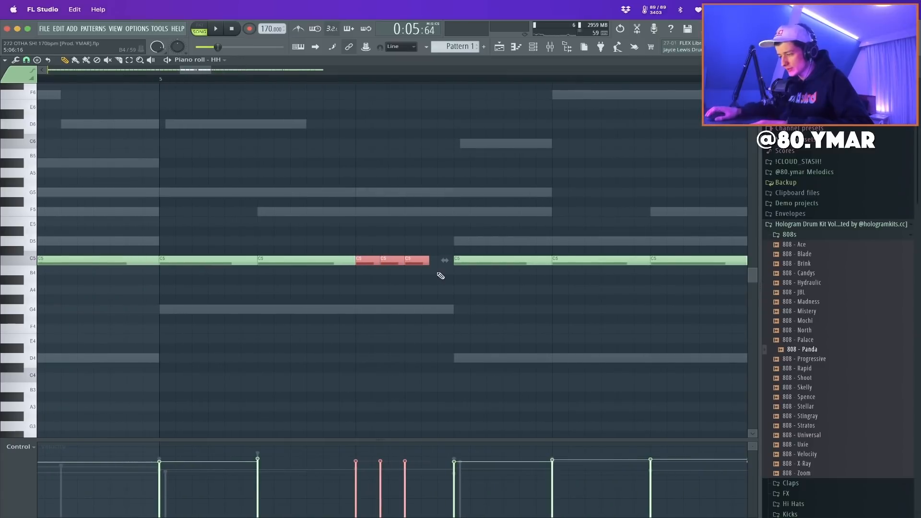
pyautogui.moveTo(433, 262); pyautogui.dragTo(420, 261)
pyautogui.keyDown('super'); pyautogui.click(409, 270); pyautogui.keyUp('super')
pyautogui.scroll(-8, 397, 241)
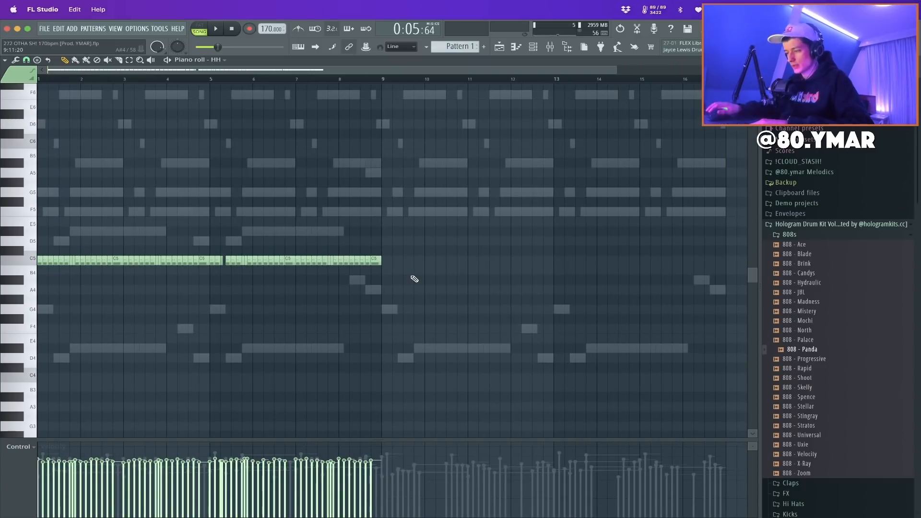
# Even out the velocities of all hi-hat notes and play the beat through
pyautogui.press('super+z')
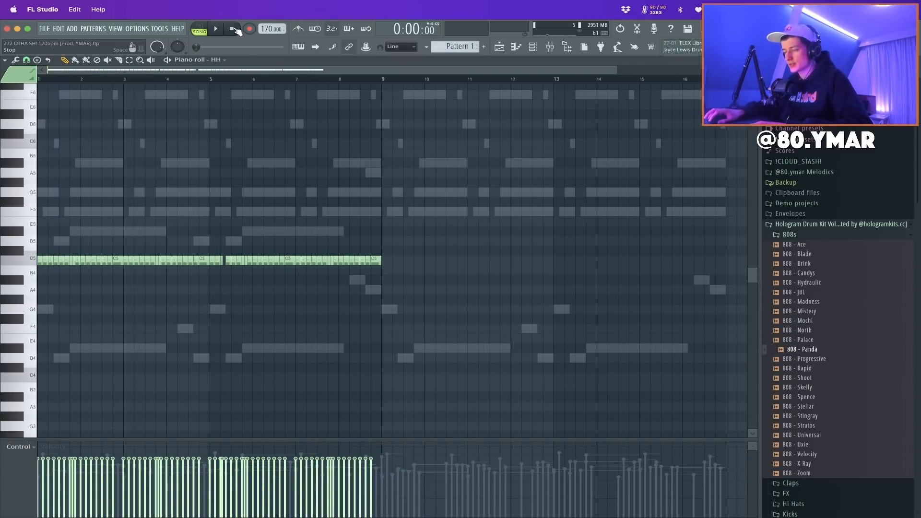
pyautogui.press('space')
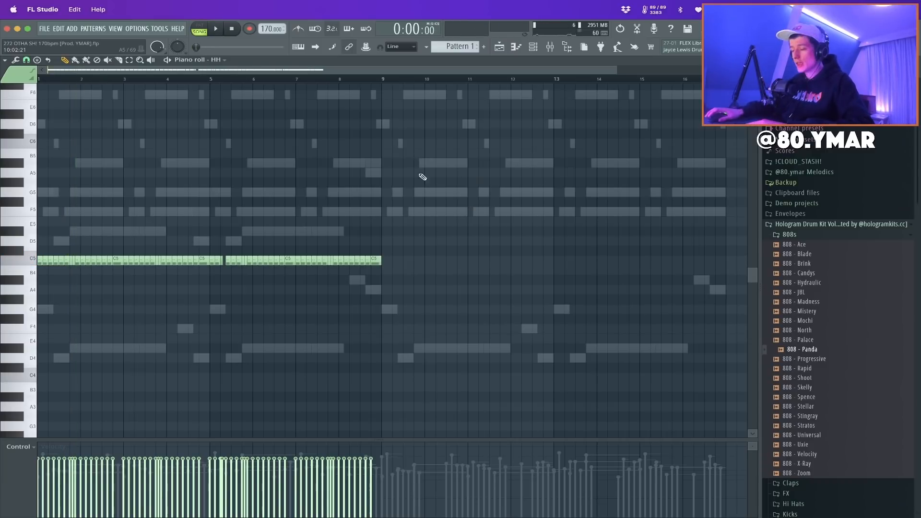
pyautogui.click(536, 48)
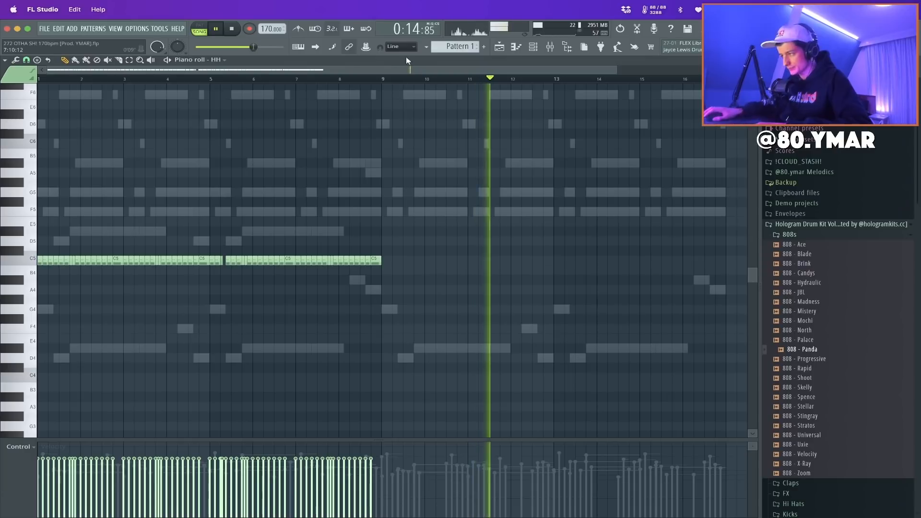
pyautogui.press('space')
pyautogui.press('space')
pyautogui.press('space')
# Show the channel rack and mixer, and solo the SYNTH mixer track
pyautogui.click(534, 47)
pyautogui.click(550, 47)
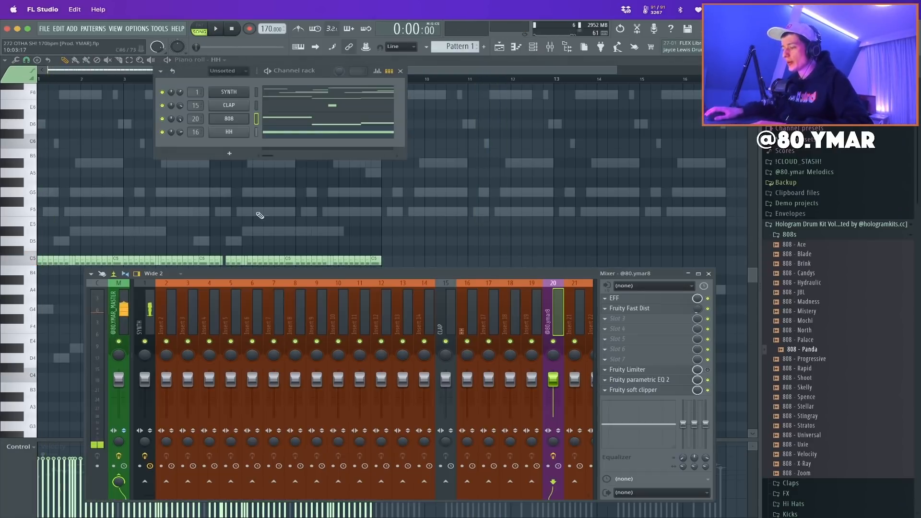
pyautogui.click(150, 332)
pyautogui.rightClick(146, 341)
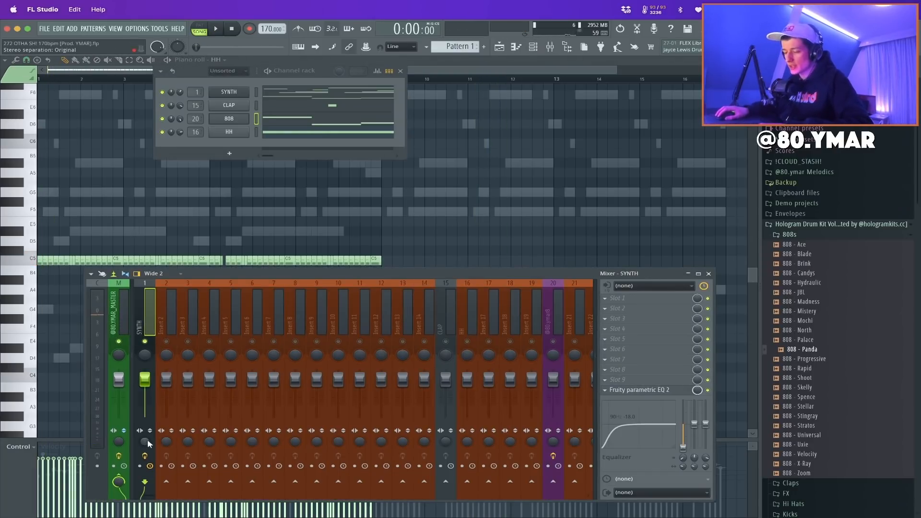
# Inspect the SYNTH channel's Serum preset and the Fruity parametric EQ 2 on its mixer track
pyautogui.click(229, 93)
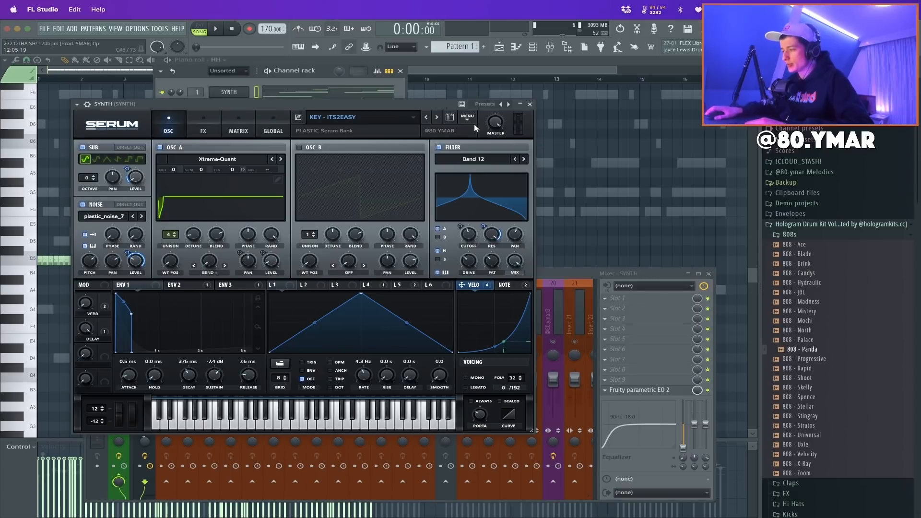
pyautogui.click(530, 104)
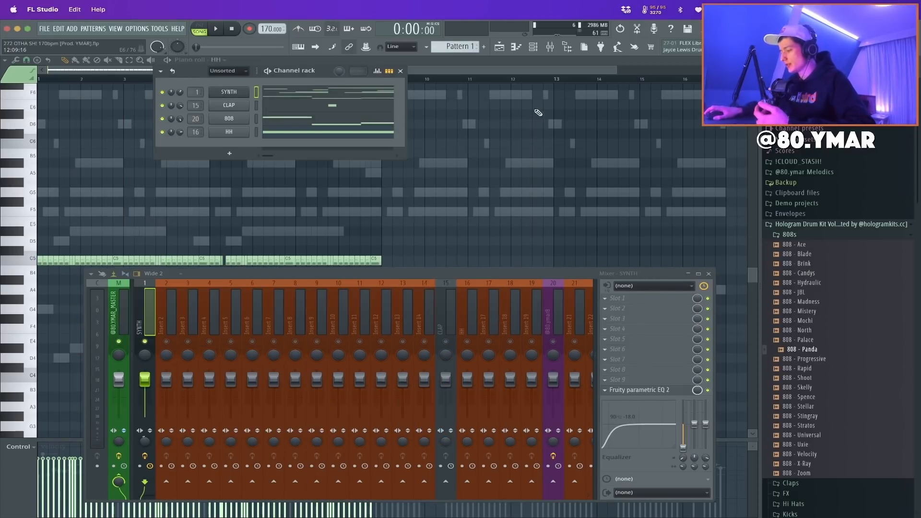
pyautogui.click(655, 389)
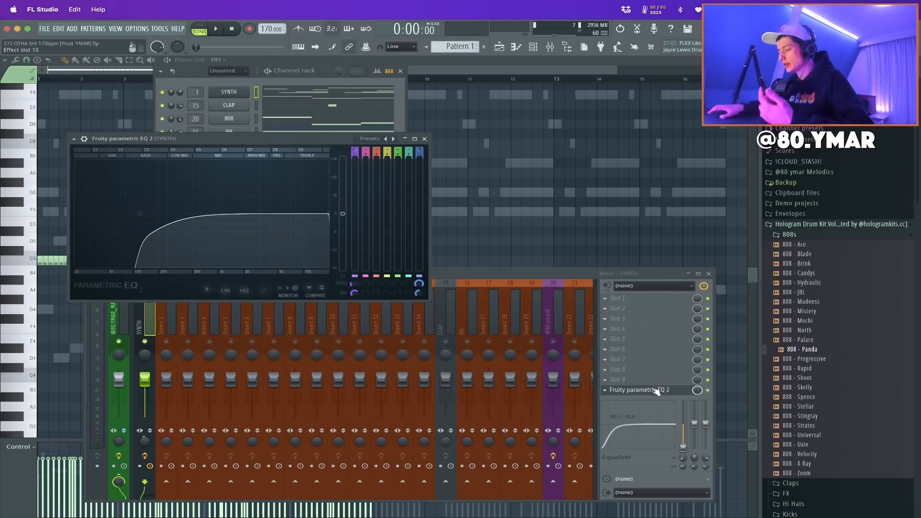
pyautogui.click(424, 139)
# Play the beat and raise all of the 808 channel's notes by two octaves in the piano roll
pyautogui.press('space')
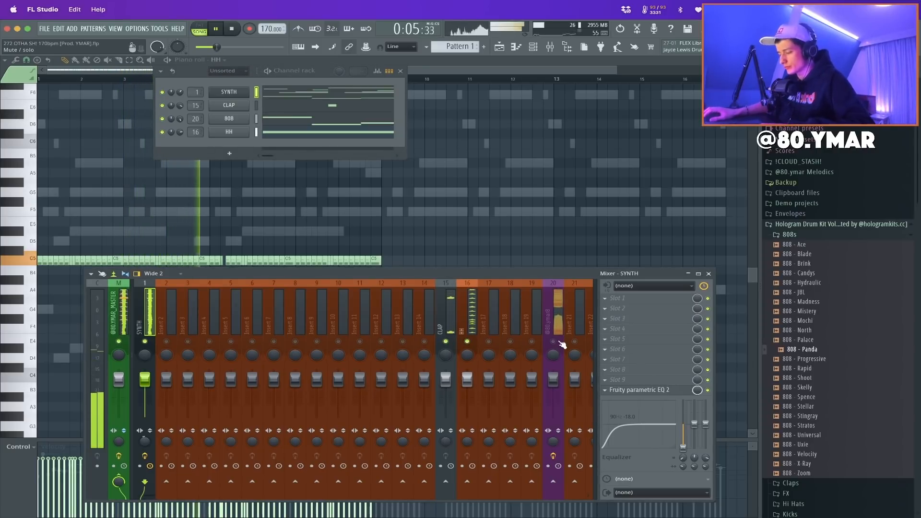
pyautogui.click(308, 121)
pyautogui.scroll(5, 226, 212)
pyautogui.press('space')
# Add a six-step note at the end of the 808 pattern in bar 8 and set its pitch to F7
pyautogui.moveTo(655, 251); pyautogui.dragTo(655, 276)
pyautogui.press('space')
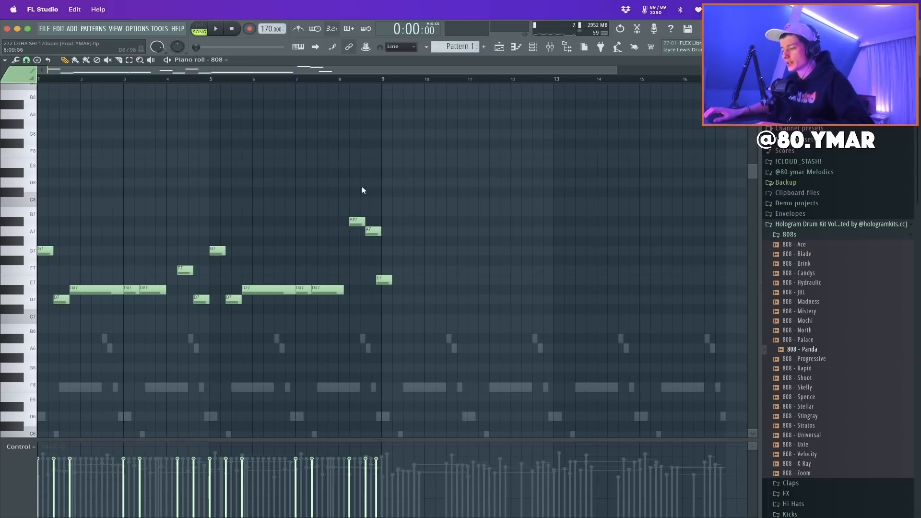
pyautogui.moveTo(350, 174); pyautogui.dragTo(373, 181)
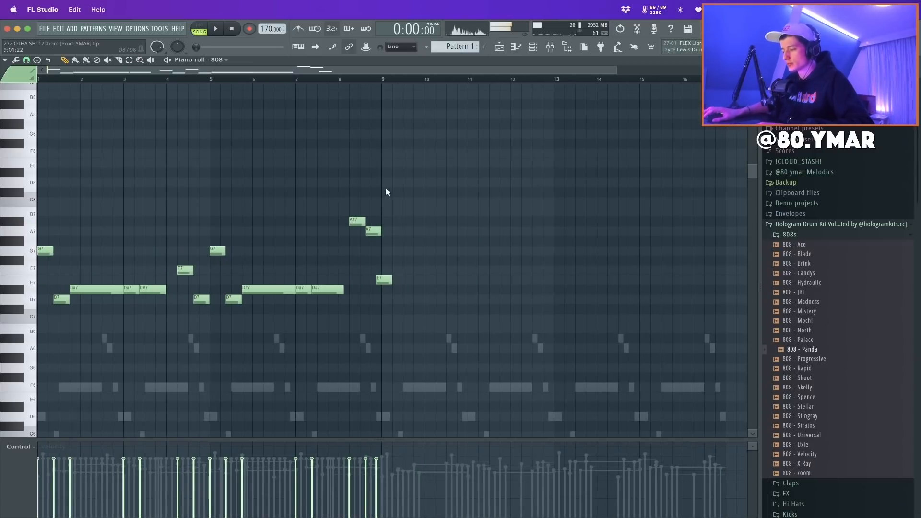
pyautogui.moveTo(385, 271); pyautogui.dragTo(384, 262)
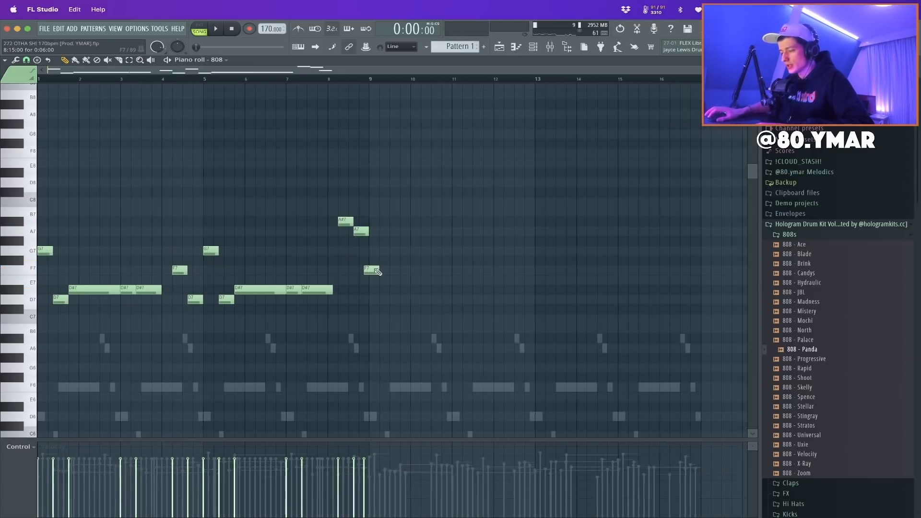
# Make the last F7 note of the 808 pattern a slide note and shorten it to end at bar 9
pyautogui.scroll(4, 268, 274)
pyautogui.doubleClick(197, 272)
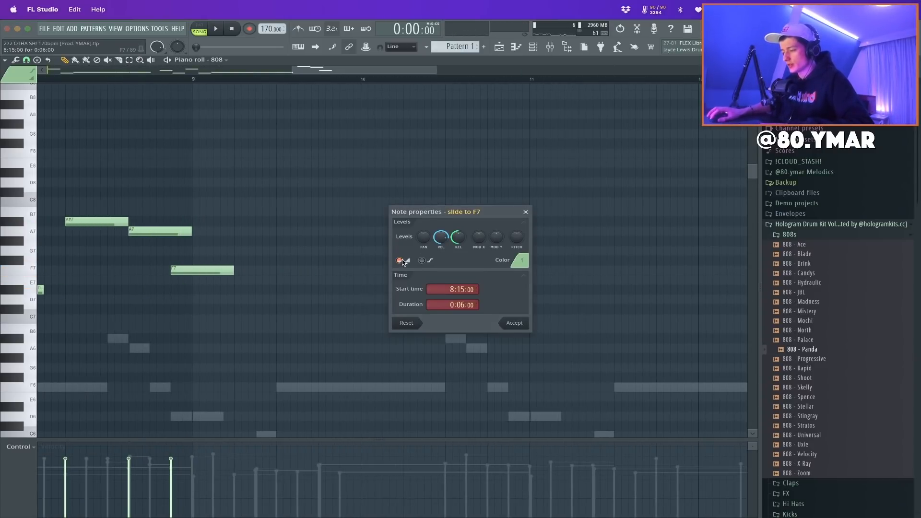
pyautogui.click(511, 322)
pyautogui.scroll(-4, 453, 309)
pyautogui.click(377, 269)
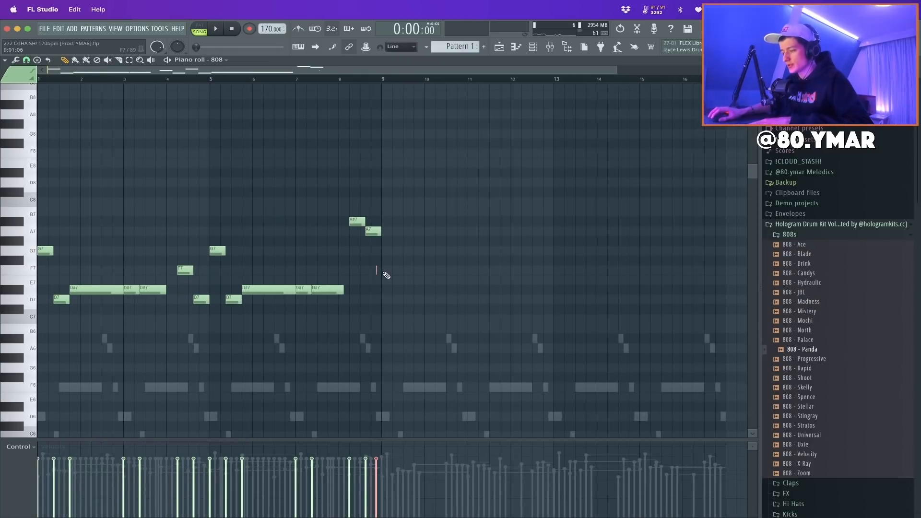
pyautogui.scroll(5, 385, 274)
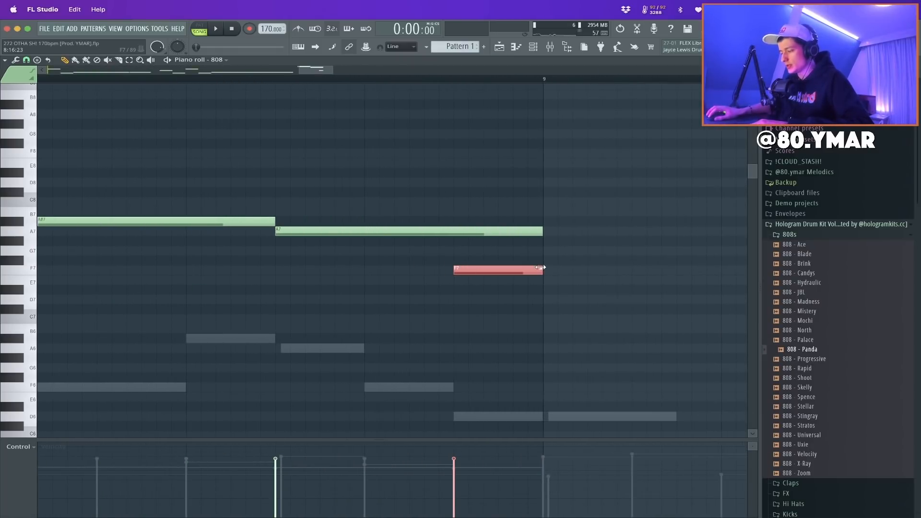
# Lower the slide note by one octave, and shift all of the 808 channel's notes down two octaves
pyautogui.hotkey('ctrl', 'a')
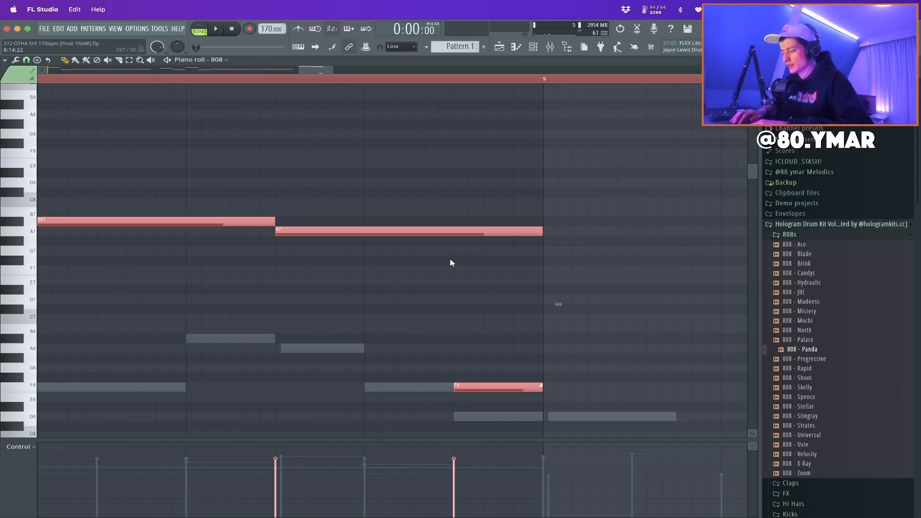
pyautogui.hotkey('ctrl', 'Down')
pyautogui.press('space')
pyautogui.press('space')
pyautogui.scroll(-7, 399, 251)
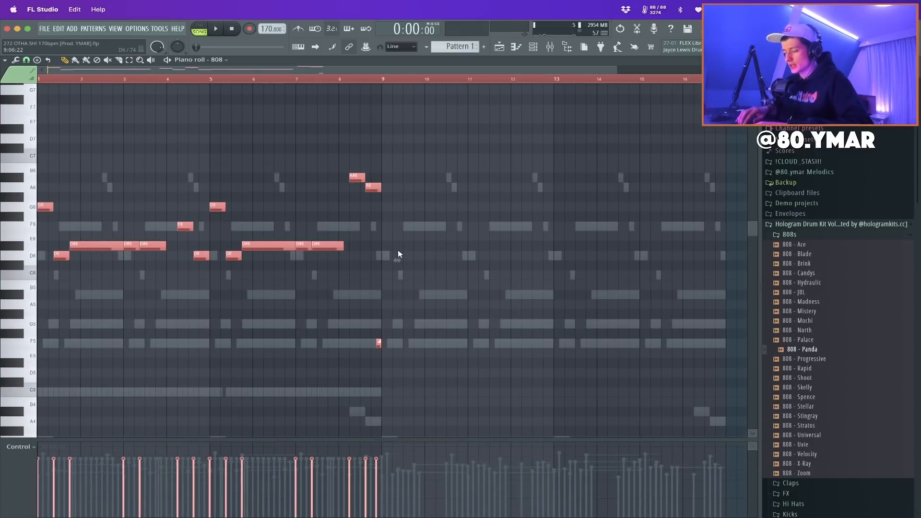
pyautogui.hotkey('ctrl', 'Down')
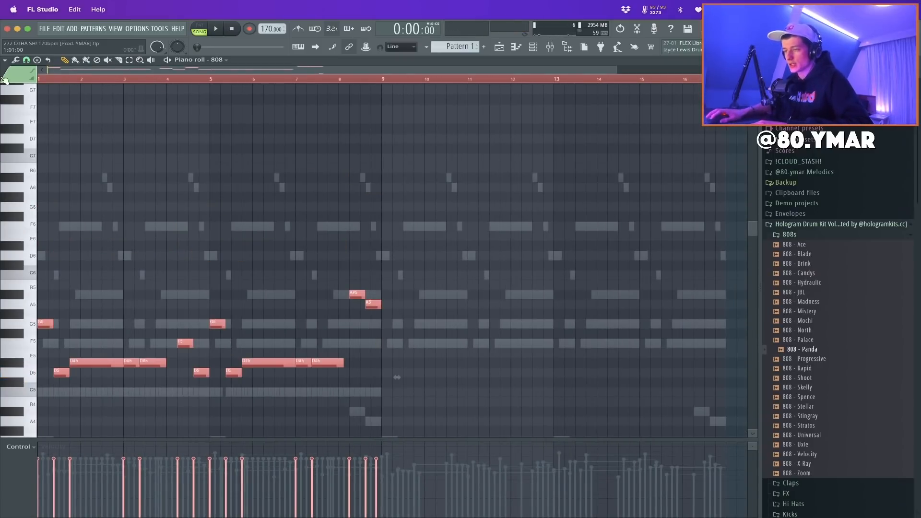
pyautogui.hotkey('ctrl', 'd')
# Play the end of the 808 pattern from around bar 8 to check the slide
pyautogui.click(374, 81)
pyautogui.press('space')
pyautogui.press('space')
pyautogui.click(364, 81)
pyautogui.press('space')
pyautogui.press('space')
# Cut the CLAP, 808 and HH notes out of Pattern 1 and paste them into a new Pattern 2
pyautogui.press('F5')
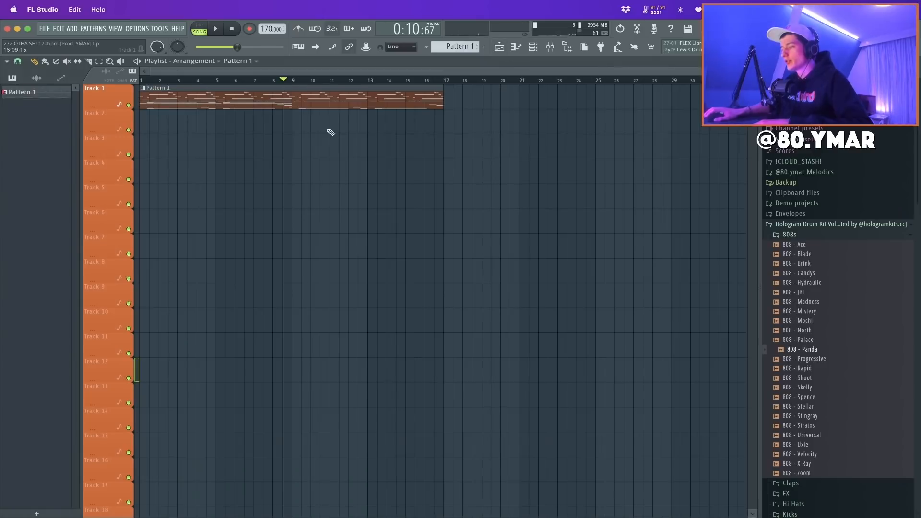
pyautogui.press('F6')
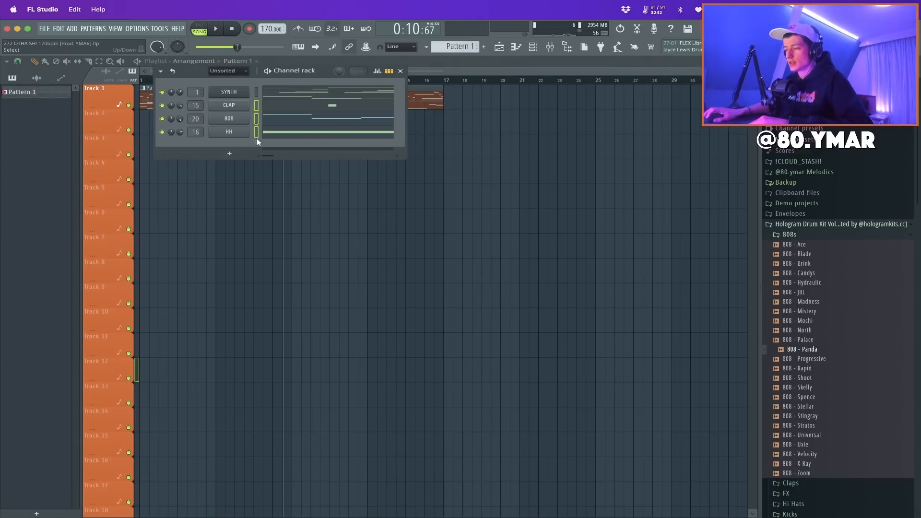
pyautogui.moveTo(258, 130); pyautogui.dragTo(257, 132)
pyautogui.press('super+x')
pyautogui.press('F4')
pyautogui.press('super+v')
pyautogui.press('F6')
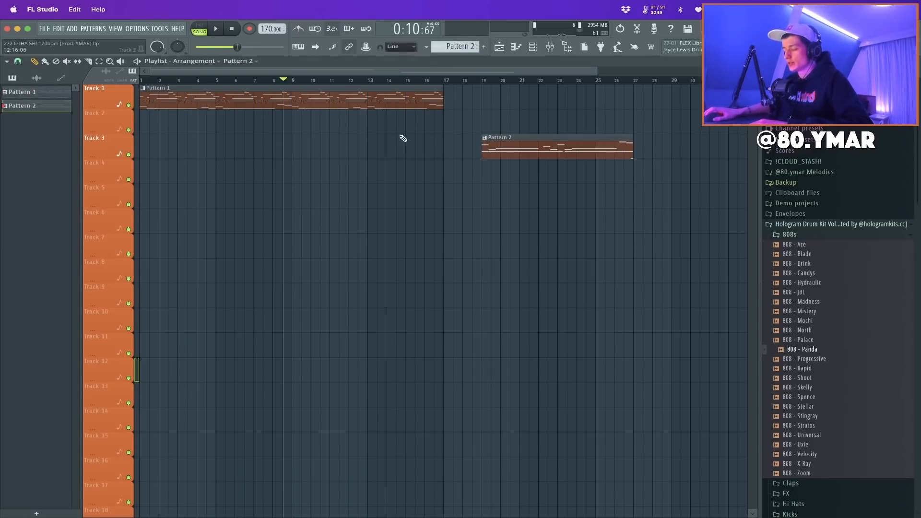
# Place Pattern 2 twice in a row on Track 2 from bar 1 to bar 17 and remove the stray clip on Track 3
pyautogui.click(150, 124)
pyautogui.moveTo(213, 119); pyautogui.dragTo(211, 118)
pyautogui.press('super+b')
pyautogui.keyDown('super'); pyautogui.click(514, 134); pyautogui.keyUp('super')
pyautogui.press('space')
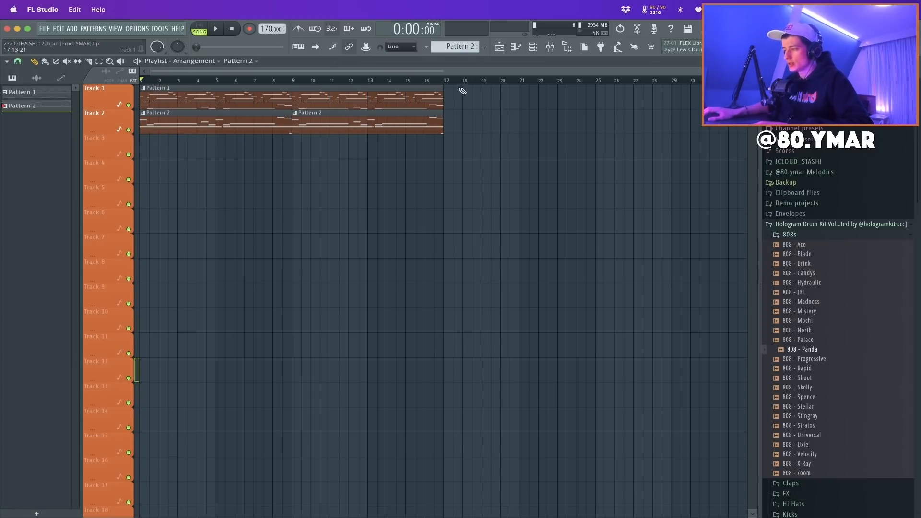
# Play the arrangement, widen the SYNTH mixer track's stereo separation and move its parametric EQ high-pass band to about 137 Hz
pyautogui.press('space')
pyautogui.press('F6')
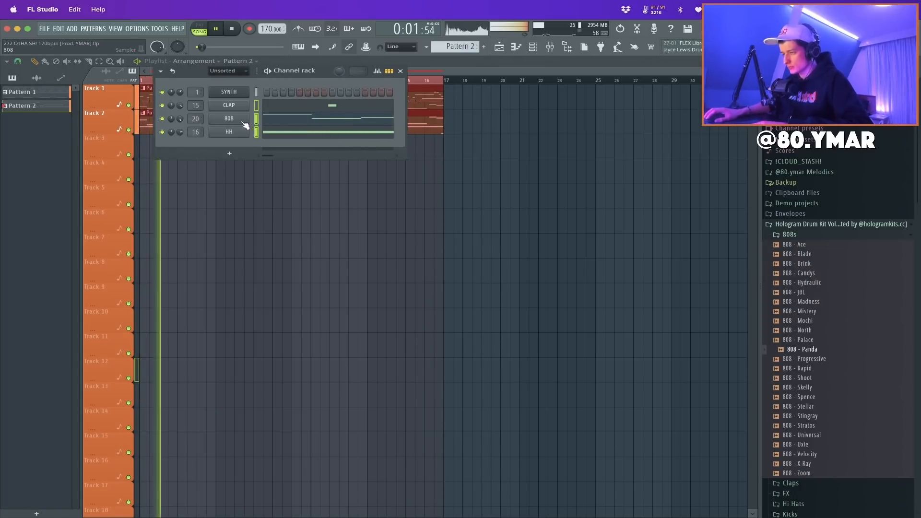
pyautogui.press('F9')
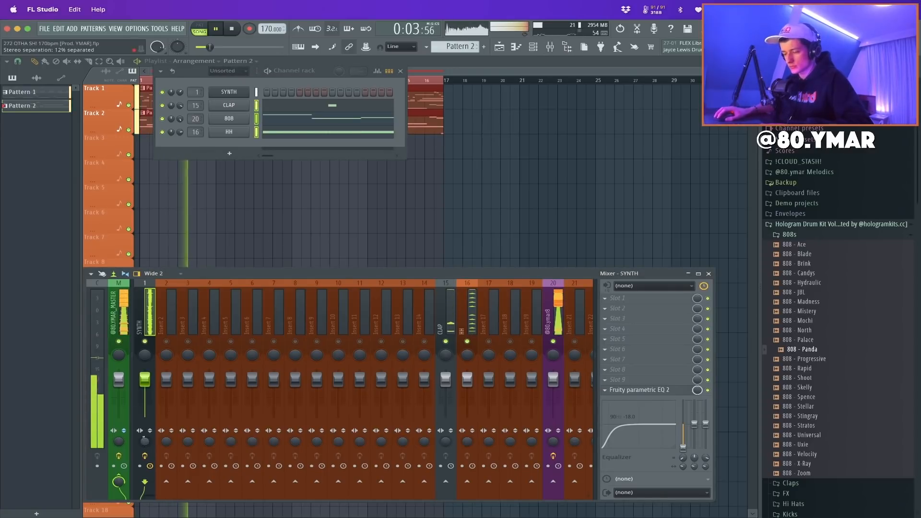
pyautogui.click(651, 390)
pyautogui.scroll(-3, 140, 211)
pyautogui.moveTo(139, 212); pyautogui.dragTo(146, 215)
pyautogui.rightClick(145, 342)
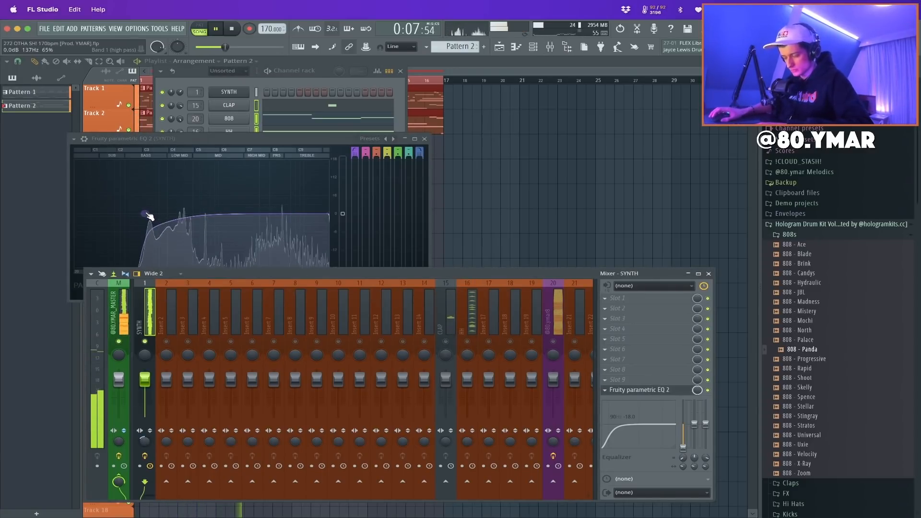
pyautogui.click(425, 139)
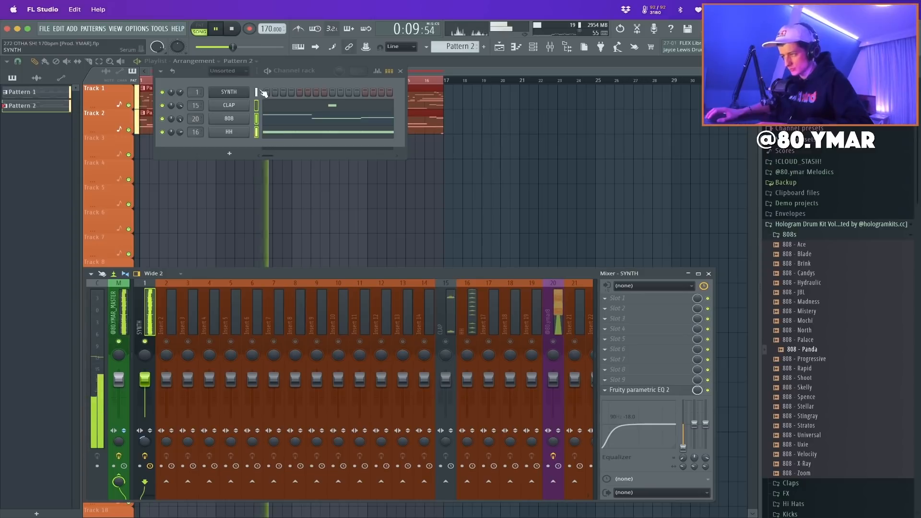
# Clone the SYNTH channel in Pattern 1 and route the copy, SYNTH #2, to mixer track 2
pyautogui.click(29, 92)
pyautogui.press('space')
pyautogui.rightClick(240, 95)
pyautogui.click(375, 182)
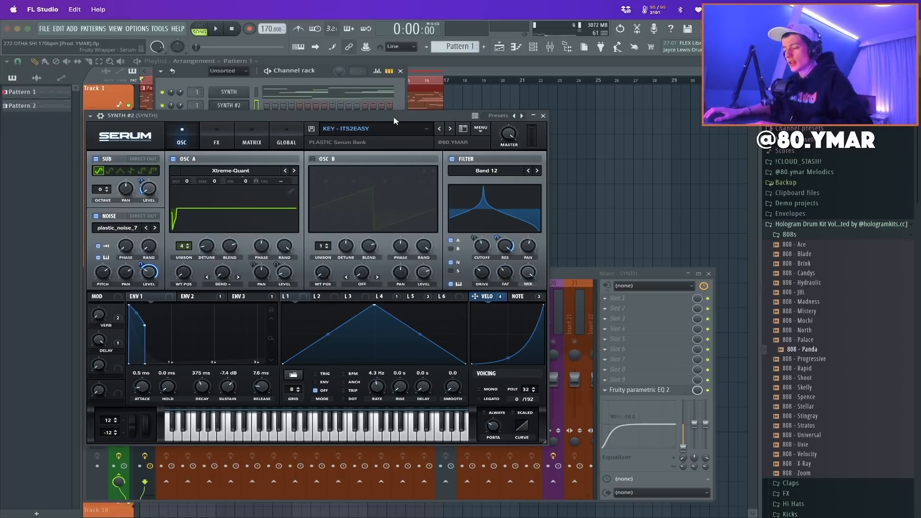
pyautogui.moveTo(394, 118); pyautogui.dragTo(509, 120)
pyautogui.click(571, 116)
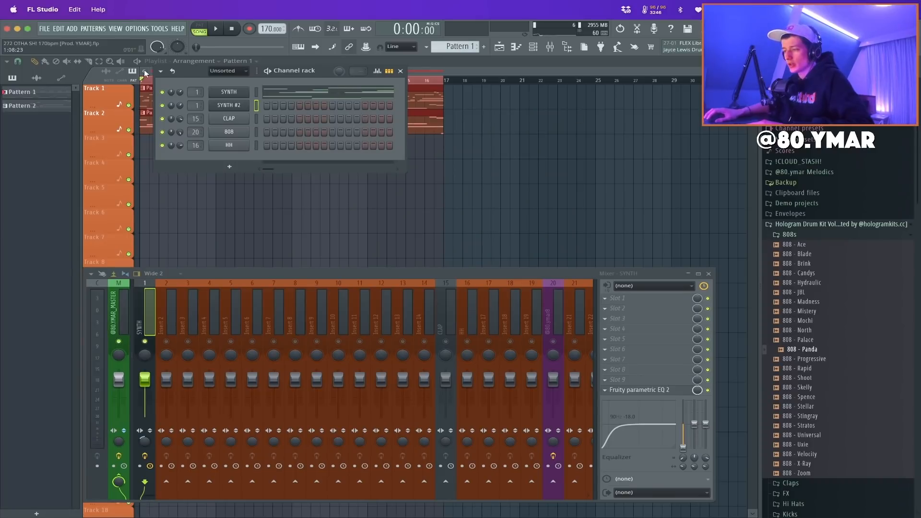
pyautogui.scroll(1, 197, 105)
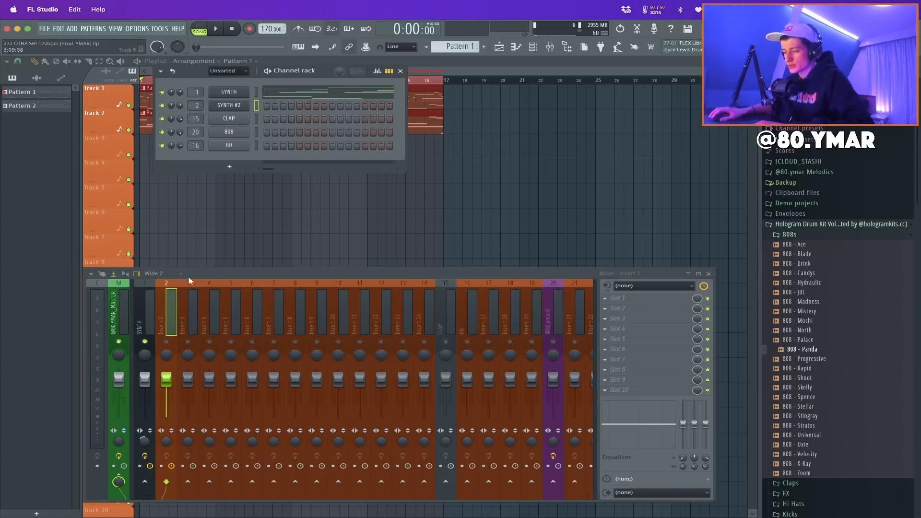
pyautogui.doubleClick(168, 321)
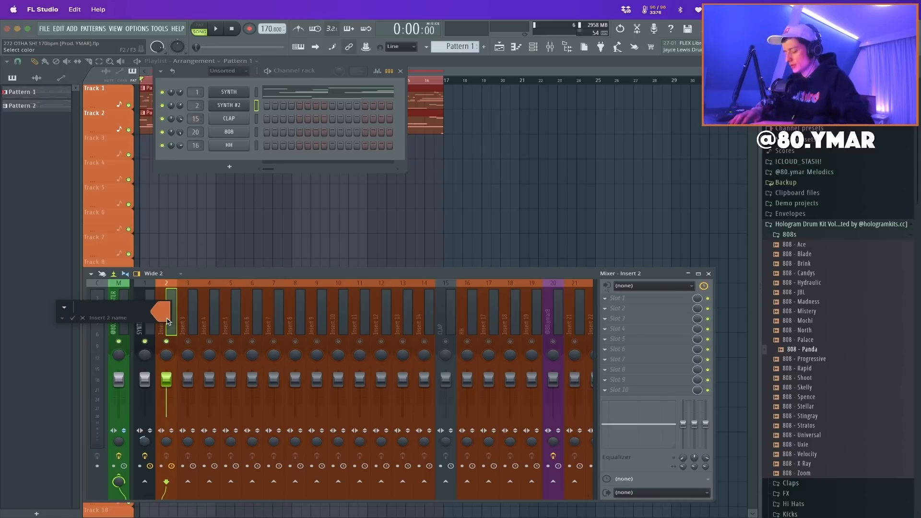
pyautogui.press('Escape')
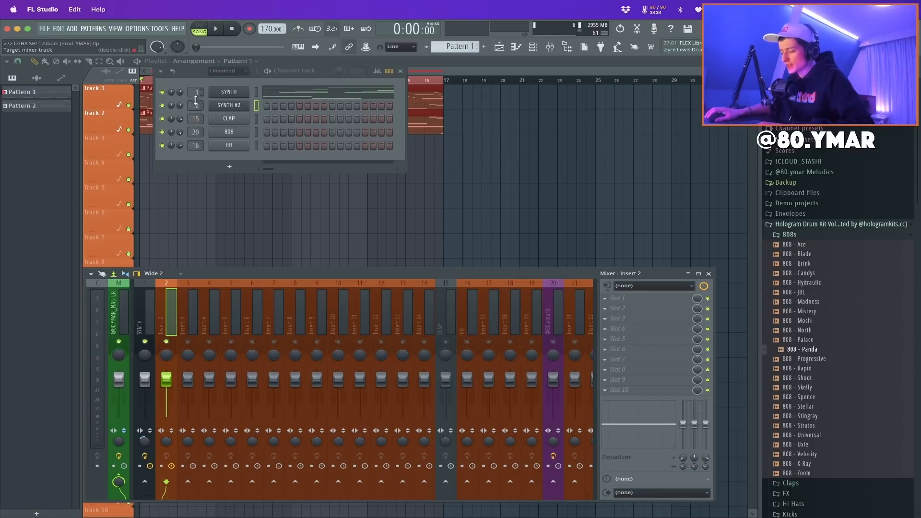
pyautogui.rightClick(246, 105)
pyautogui.click(261, 104)
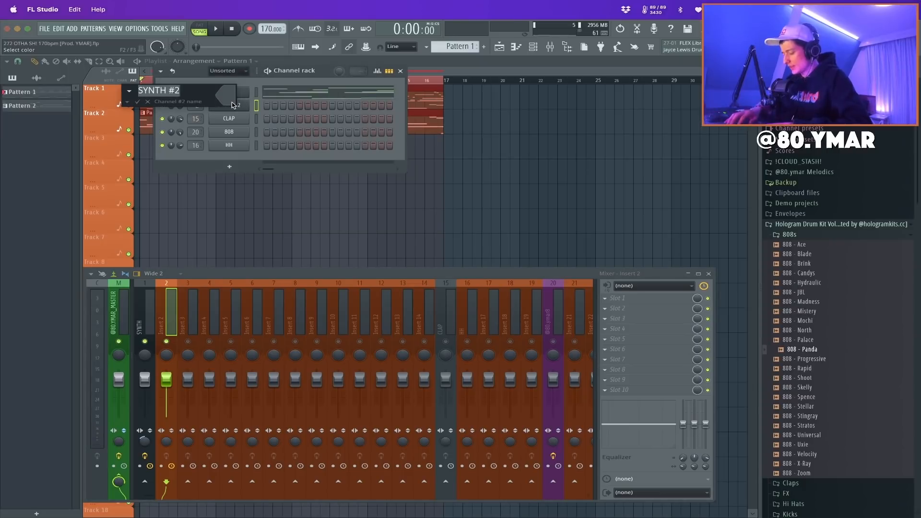
pyautogui.press('Return')
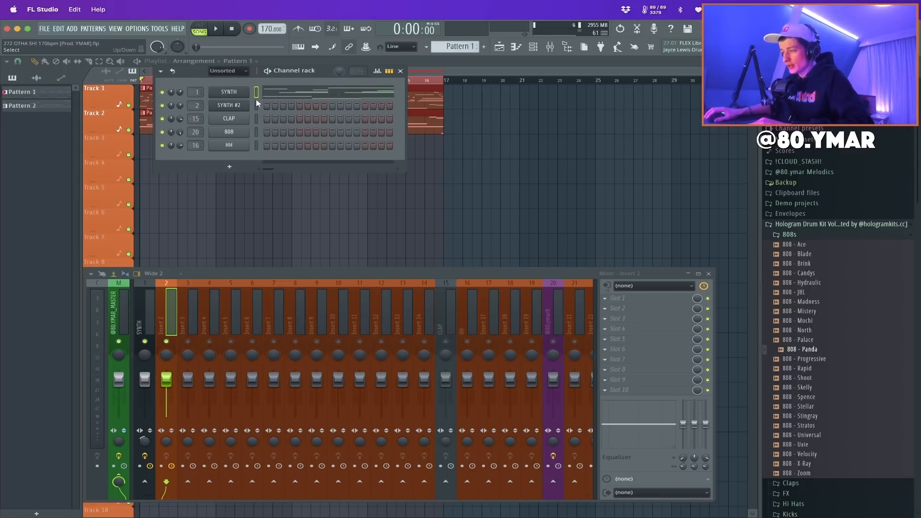
# Copy the SYNTH melody into SYNTH #2 and load the KEY - RAINDROP preset in its Serum instrument
pyautogui.press('space')
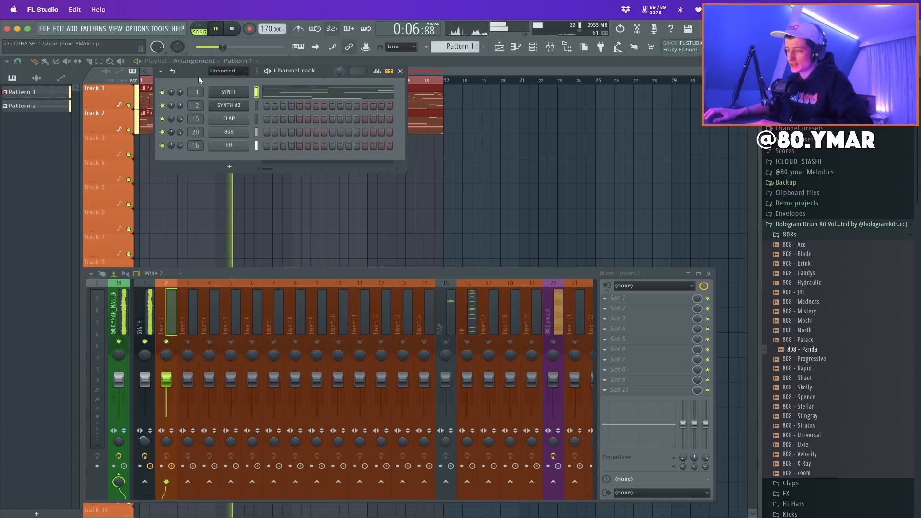
pyautogui.click(232, 30)
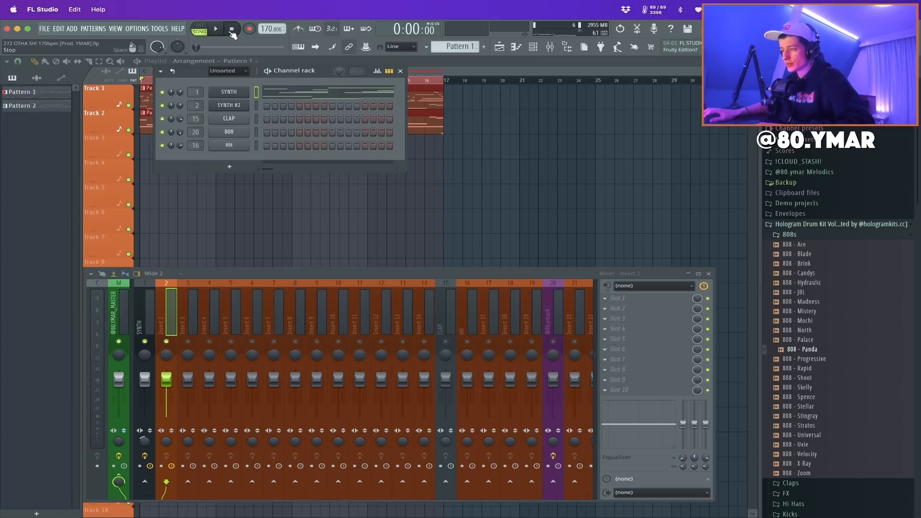
pyautogui.press('space')
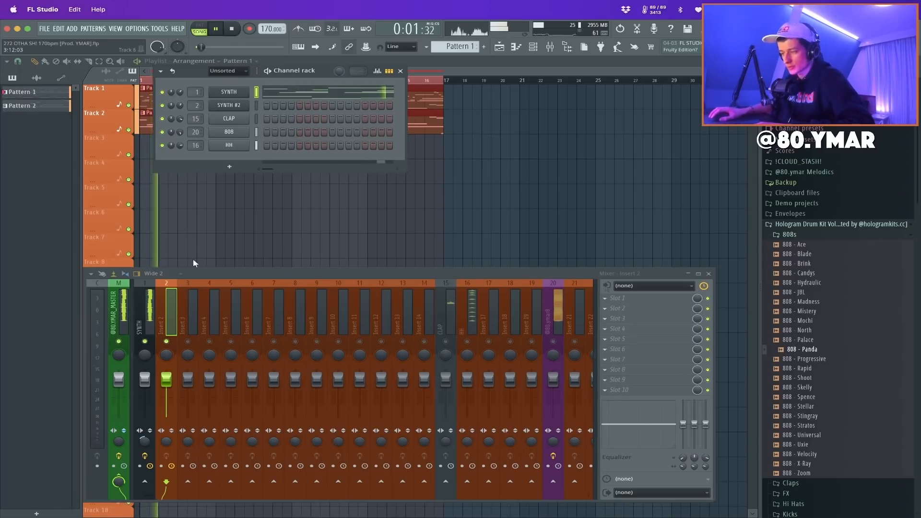
pyautogui.click(257, 105)
pyautogui.click(229, 105)
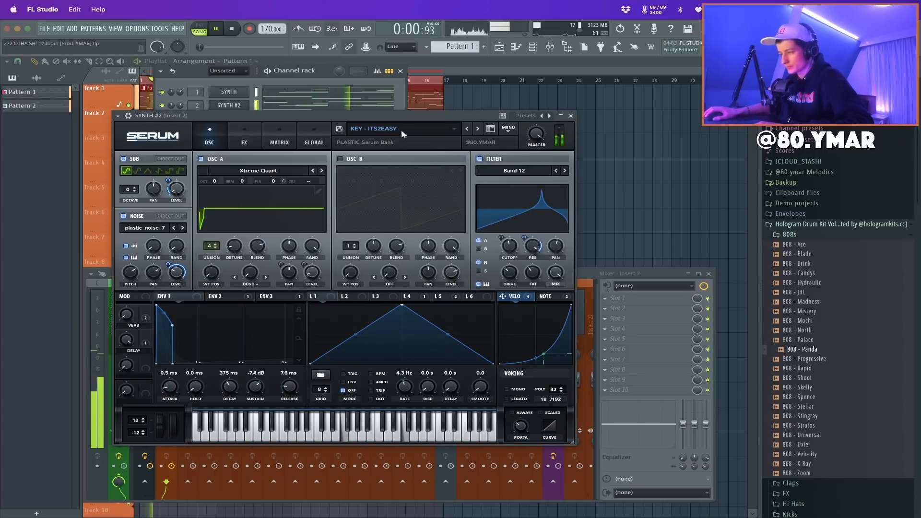
pyautogui.press('space')
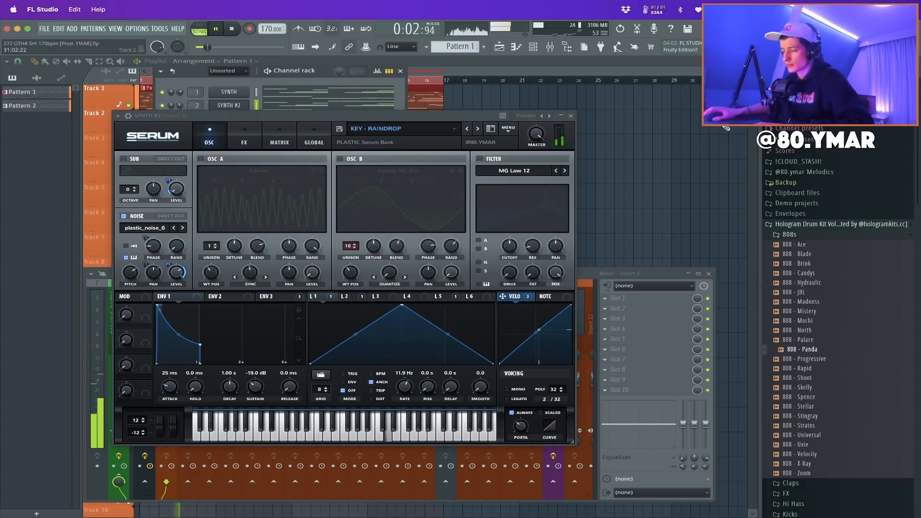
pyautogui.click(572, 118)
pyautogui.press('space')
# Name mixer track 2 RAIN DROP and widen its stereo separation while the beat plays
pyautogui.doubleClick(168, 313)
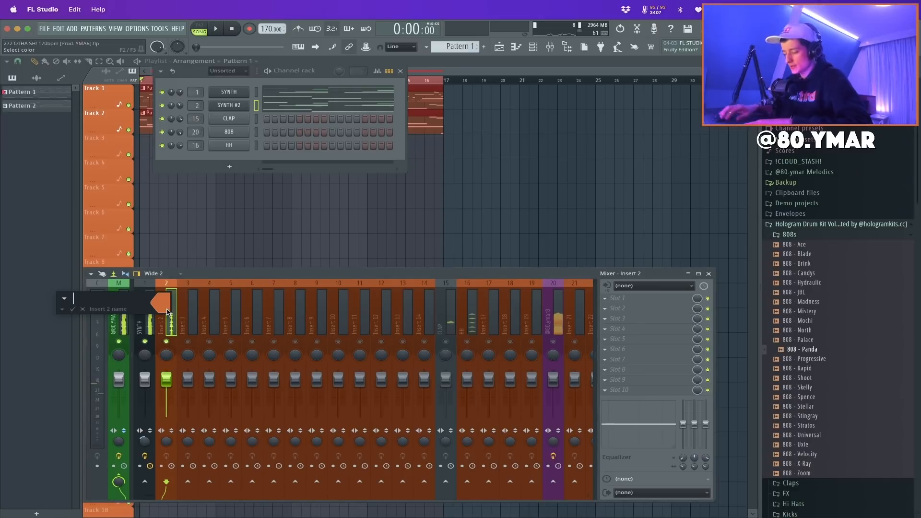
pyautogui.press('Return')
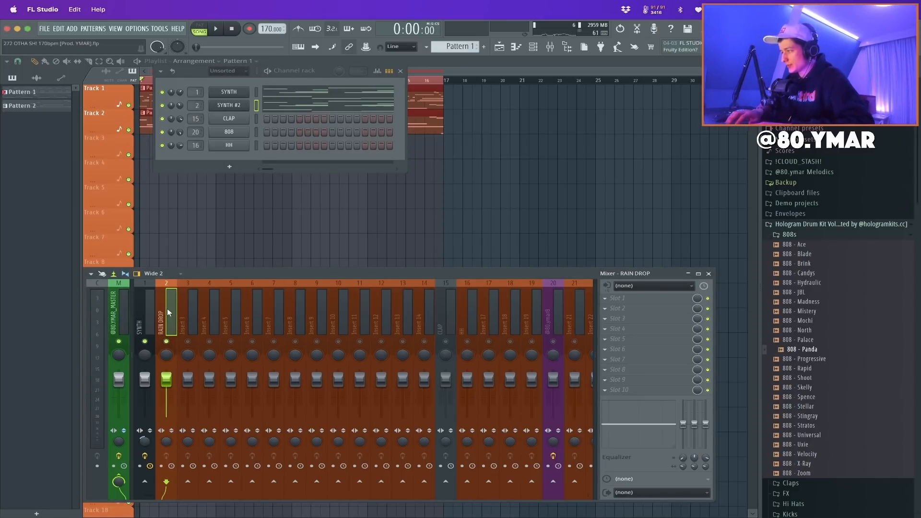
pyautogui.press('space')
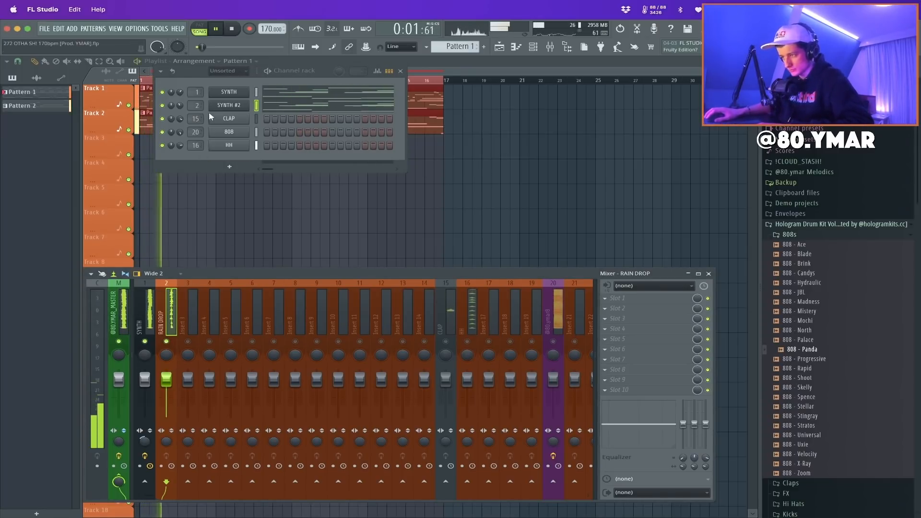
pyautogui.moveTo(166, 442); pyautogui.dragTo(168, 463)
# Cut the RAIN DROP track's low EQ band to -18 dB and add Fruity Parametric EQ 2 with a high-pass low cut
pyautogui.moveTo(683, 424); pyautogui.dragTo(683, 450)
pyautogui.click(619, 390)
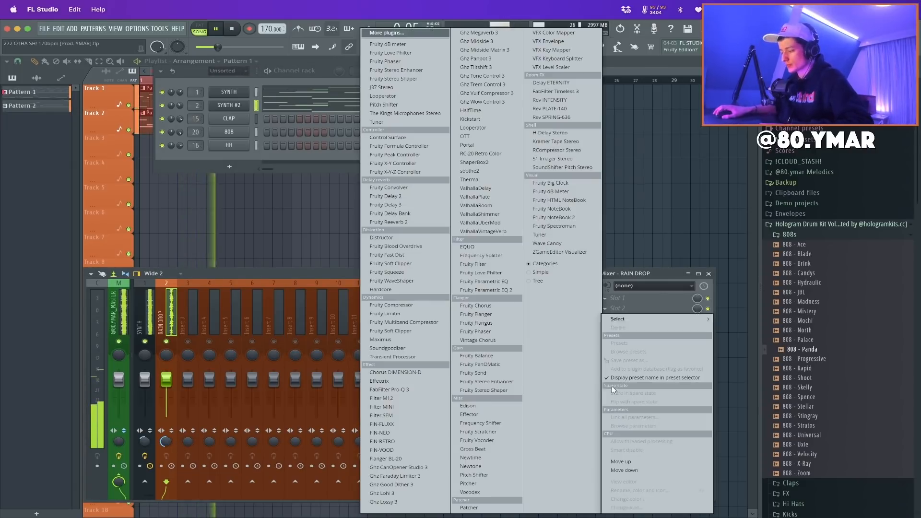
pyautogui.click(487, 282)
pyautogui.click(413, 162)
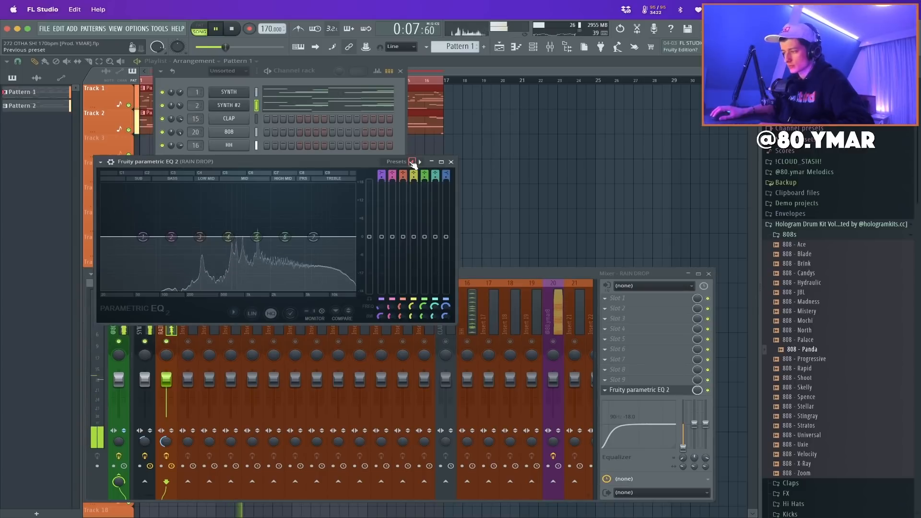
pyautogui.moveTo(123, 240); pyautogui.dragTo(168, 240)
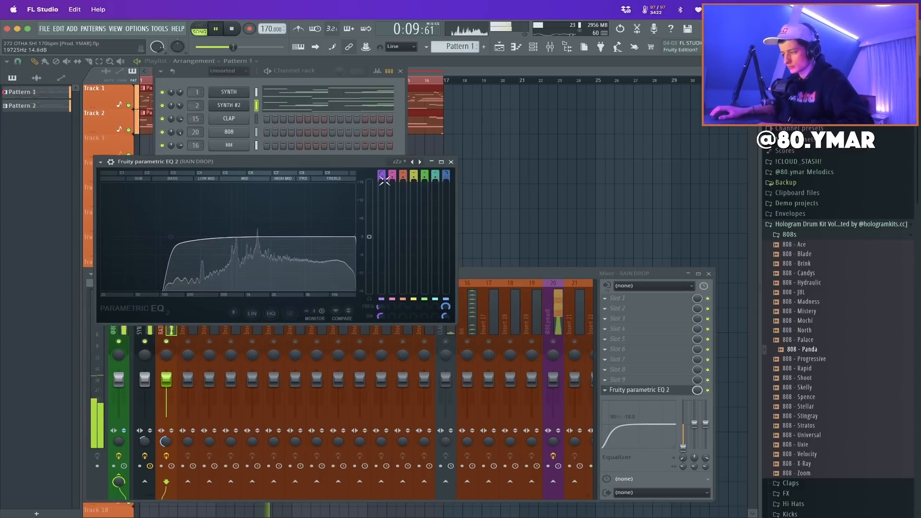
pyautogui.press('Escape')
# Mute the SYNTH channel and insert Looperator in slot 3 of the RAIN DROP mixer track
pyautogui.click(163, 92)
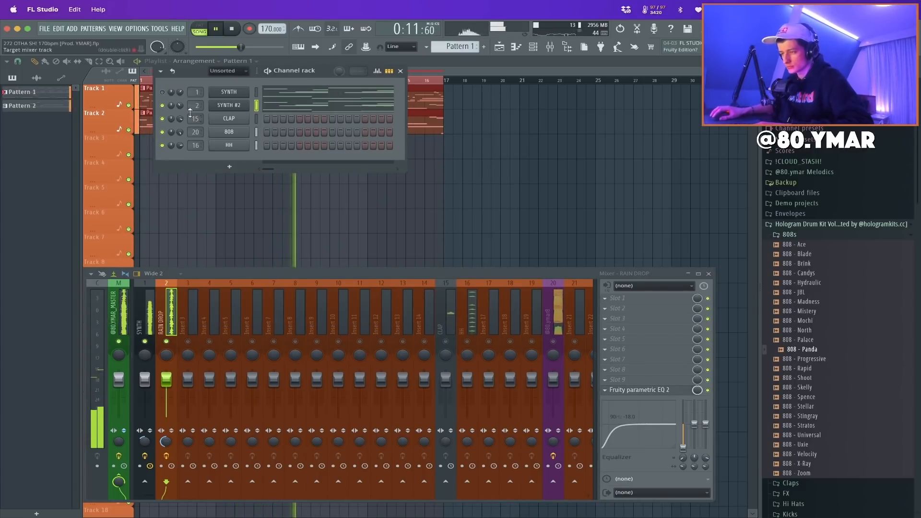
pyautogui.click(646, 320)
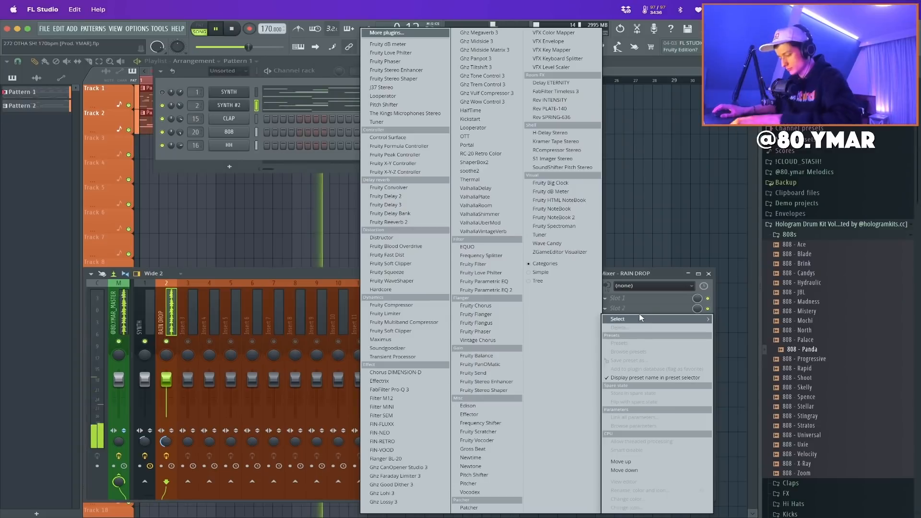
pyautogui.press('Escape')
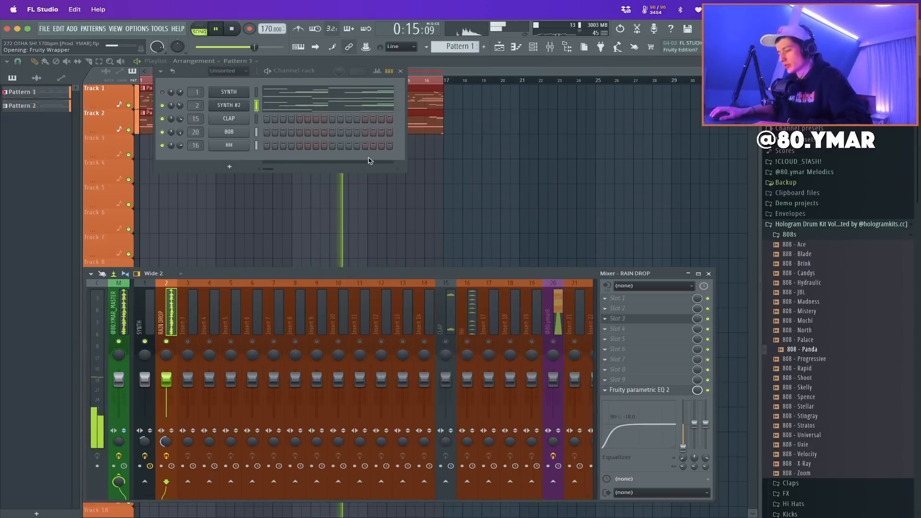
# Initialize Looperator's pattern and place envelope cuts on steps 8 and 16 of the ENV row
pyautogui.click(417, 77)
pyautogui.click(422, 96)
pyautogui.click(280, 204)
pyautogui.click(252, 214)
pyautogui.click(437, 200)
pyautogui.click(413, 218)
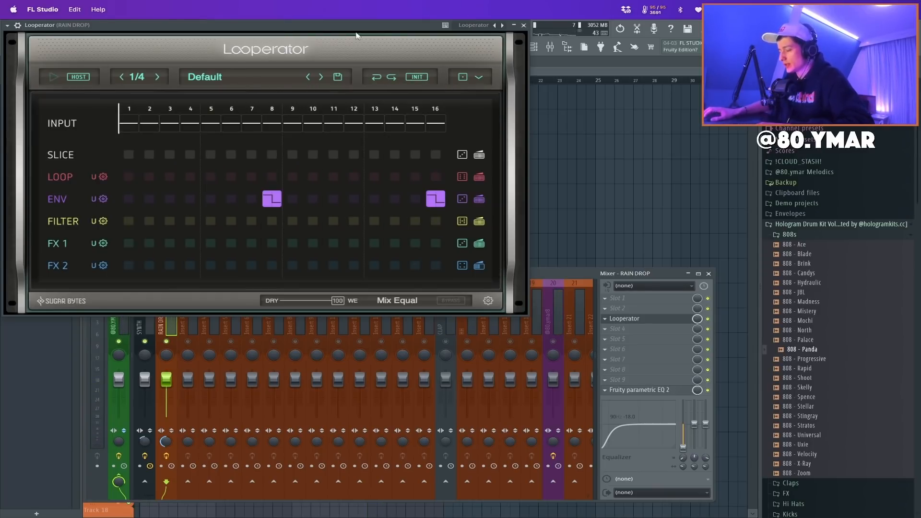
pyautogui.moveTo(254, 33); pyautogui.dragTo(418, 97)
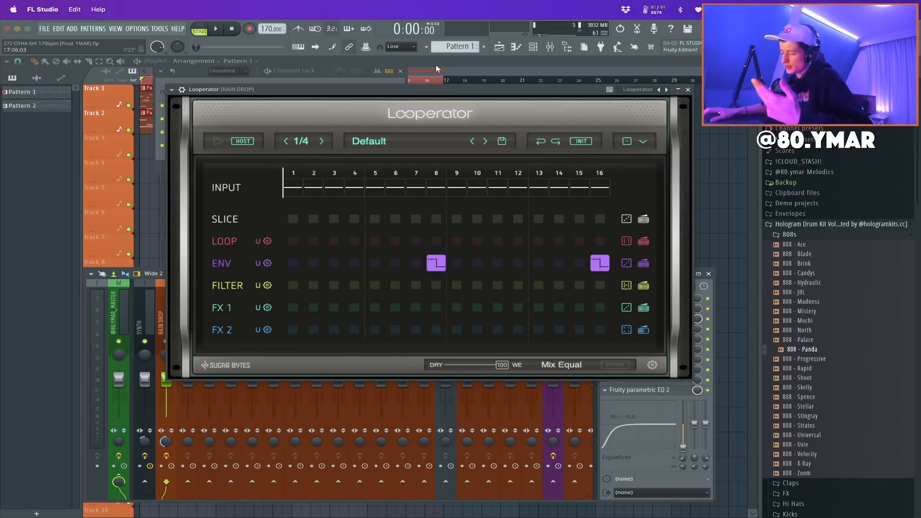
pyautogui.click(688, 90)
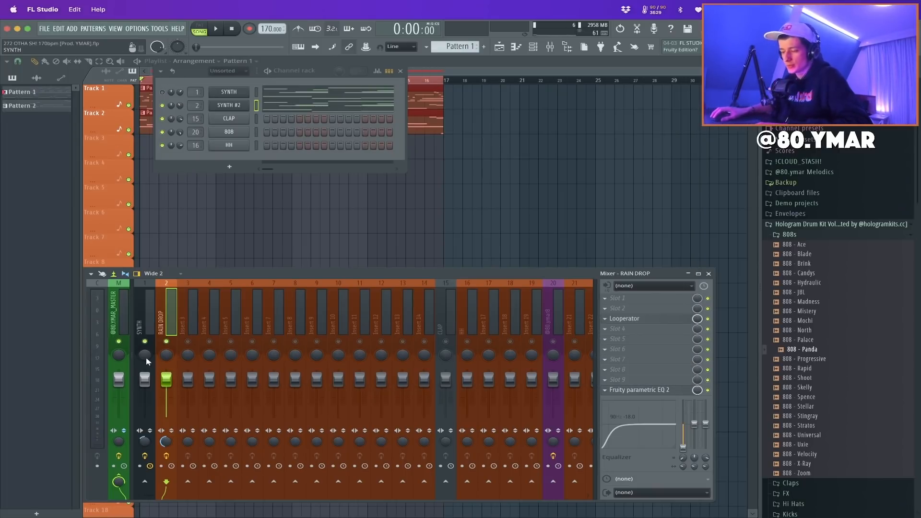
# Unmute the SYNTH channel and play the beat to judge both synths with Looperator active on RAIN DROP
pyautogui.press('space')
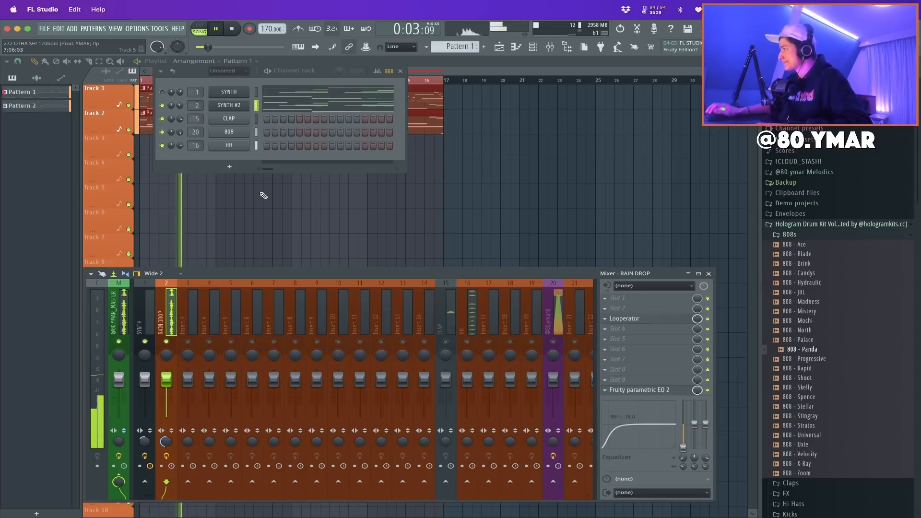
pyautogui.press('space')
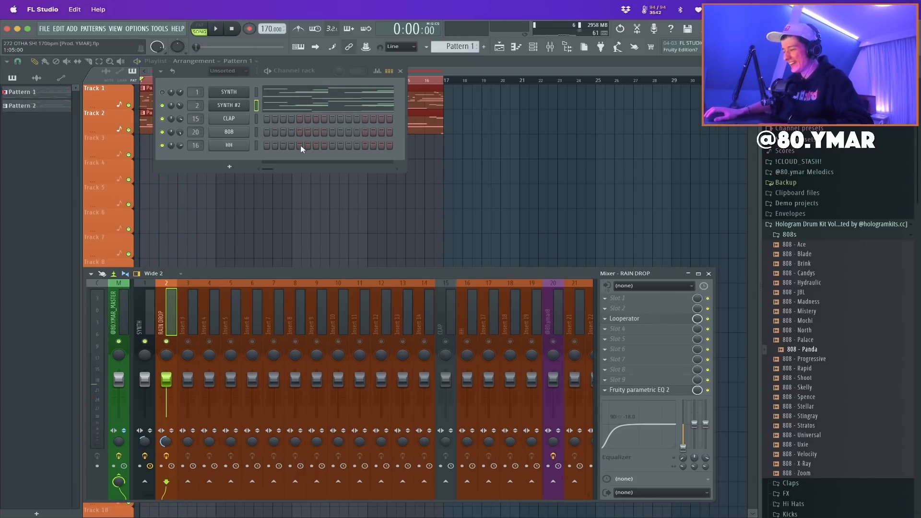
pyautogui.press('space')
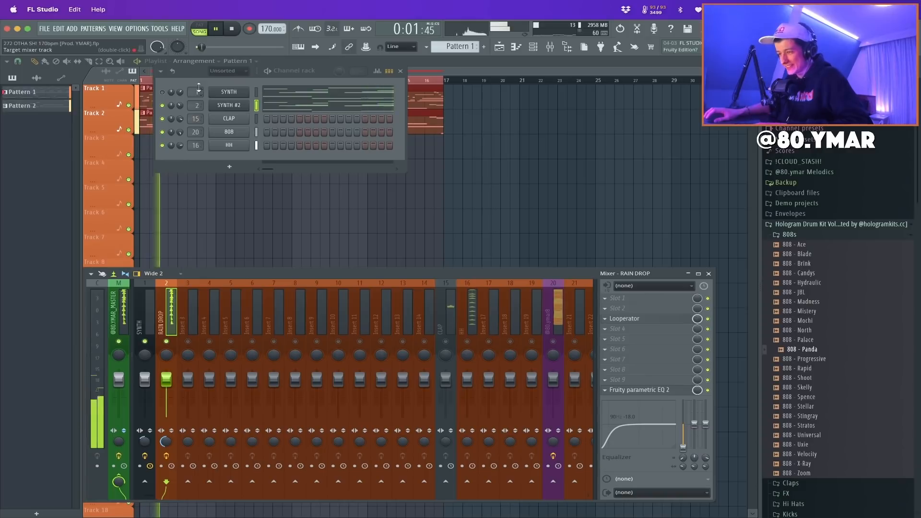
pyautogui.press('space')
pyautogui.click(163, 92)
pyautogui.press('space')
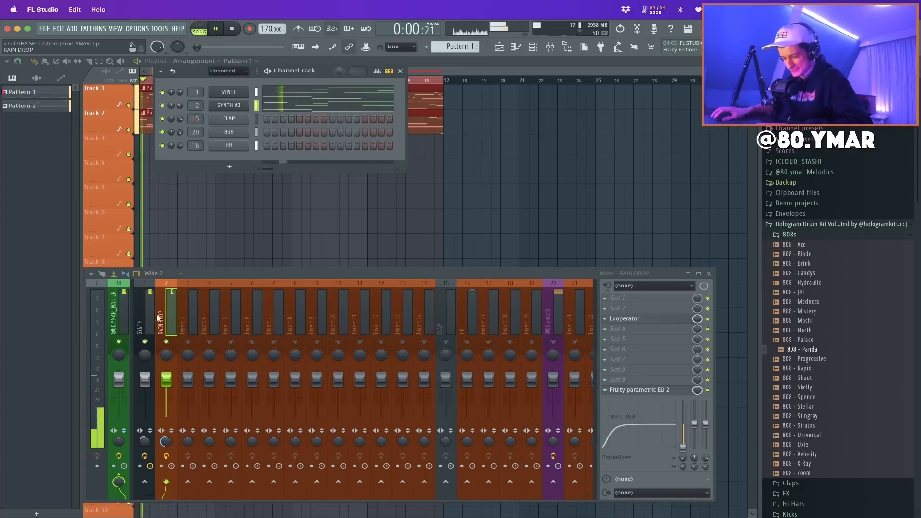
pyautogui.press('space')
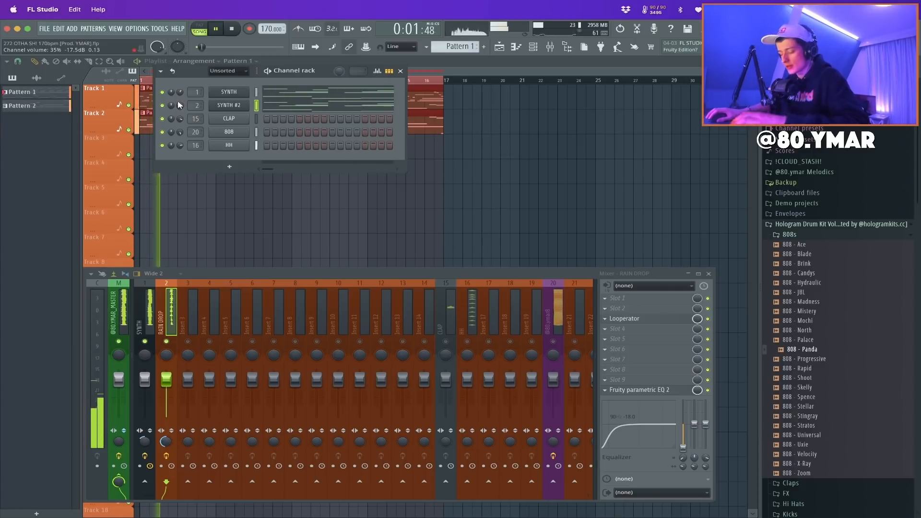
pyautogui.press('space')
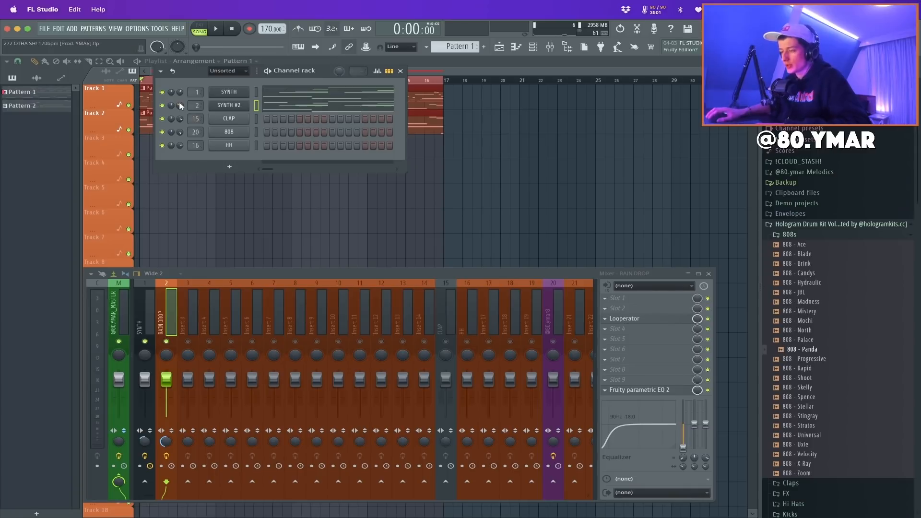
pyautogui.press('space')
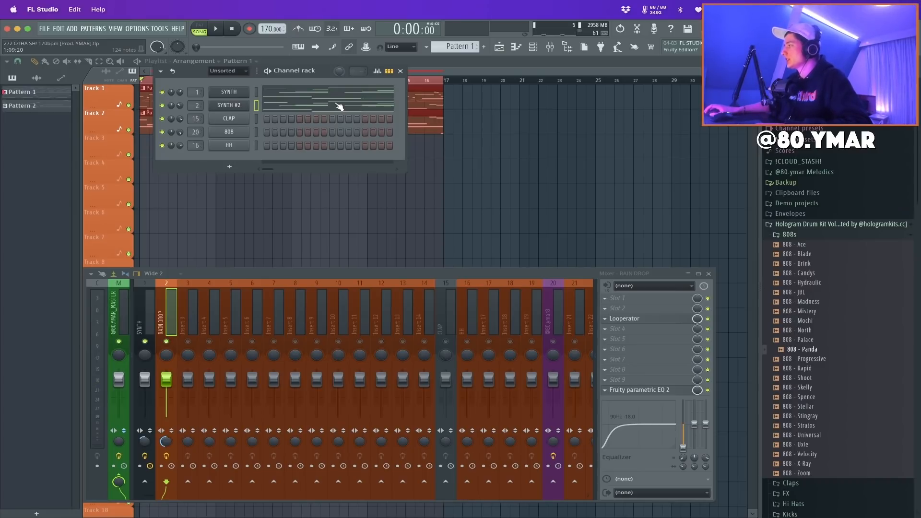
pyautogui.press('space')
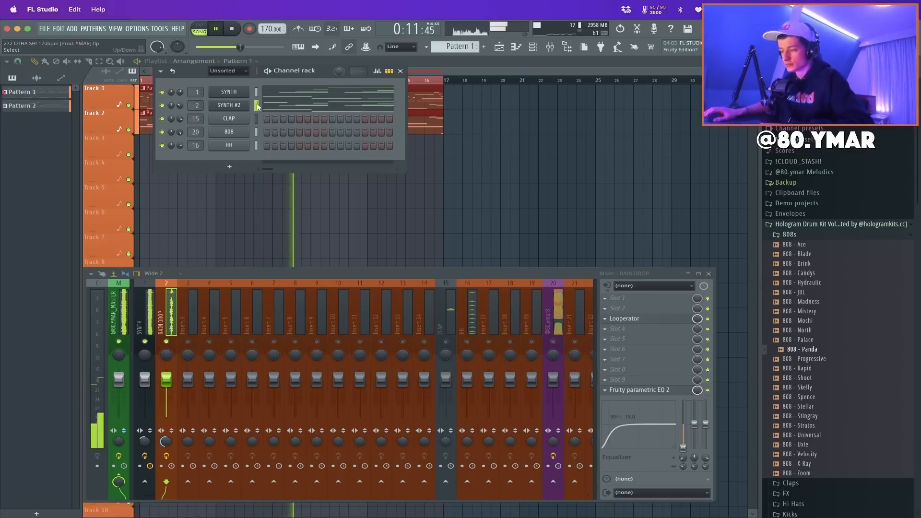
pyautogui.click(651, 309)
pyautogui.click(651, 308)
pyautogui.click(645, 320)
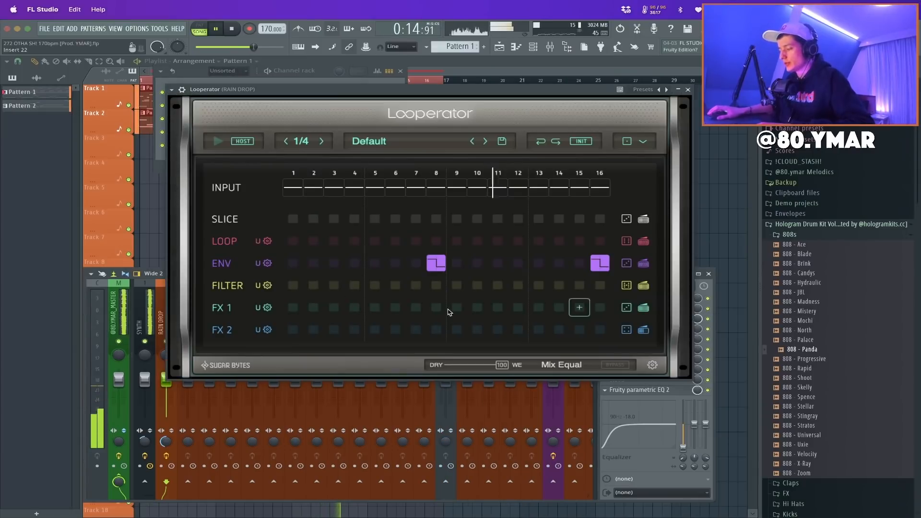
pyautogui.click(417, 141)
pyautogui.click(423, 138)
pyautogui.click(434, 146)
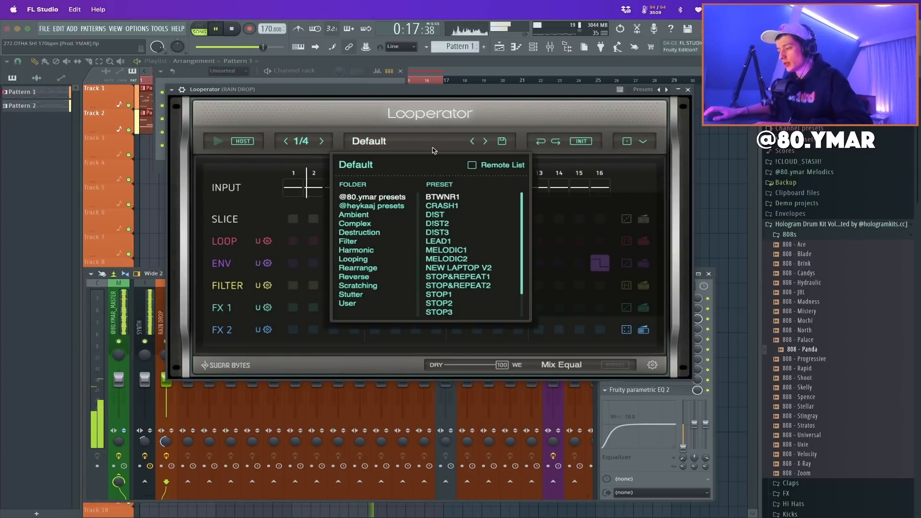
pyautogui.click(439, 303)
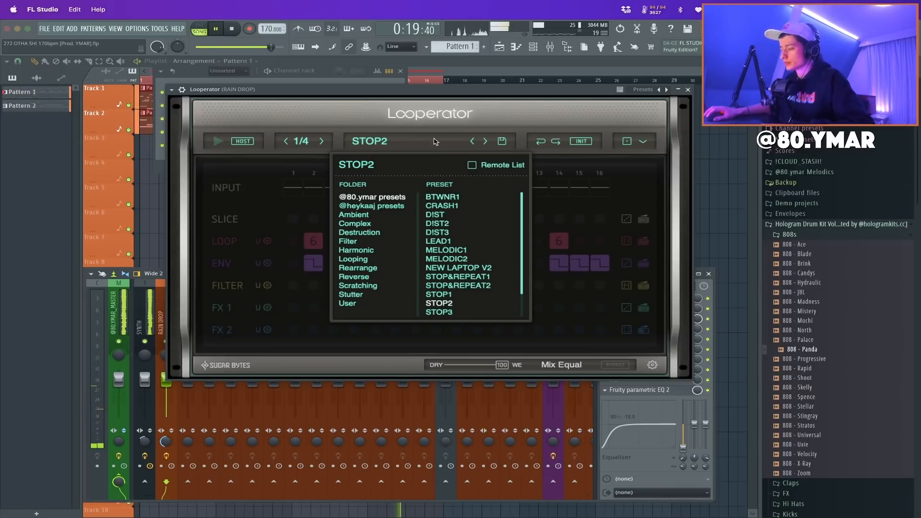
pyautogui.click(439, 313)
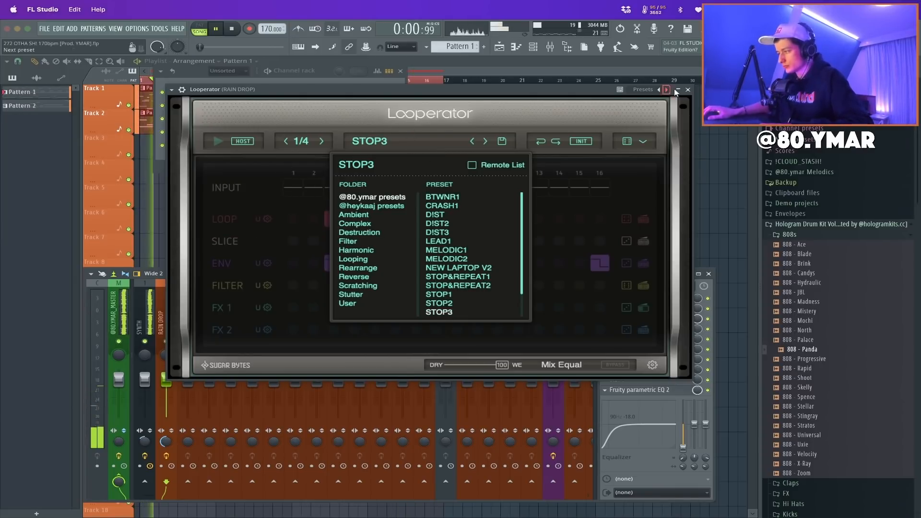
pyautogui.click(689, 89)
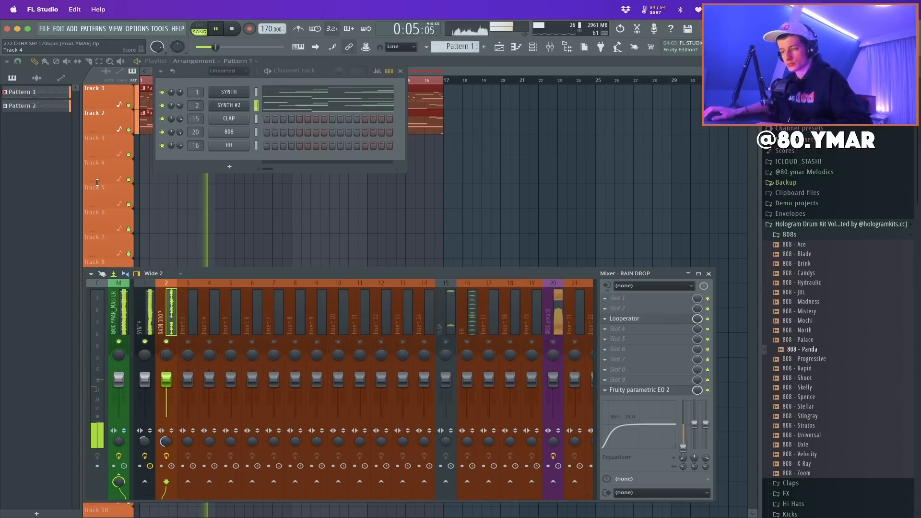
# Mute the SYNTH channel and the SYNTH mixer track
pyautogui.click(163, 91)
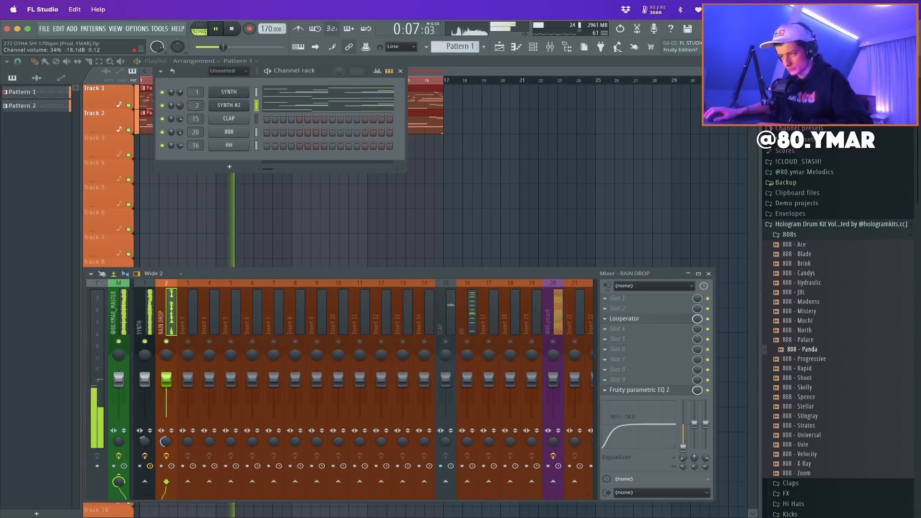
pyautogui.rightClick(434, 343)
pyautogui.click(145, 341)
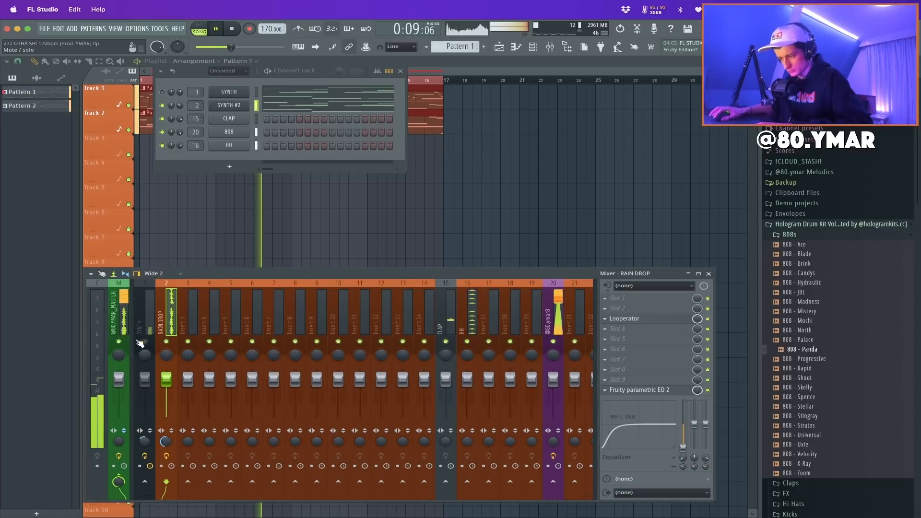
# Insert a new Serum channel and load the LEAD - xFILES preset from the PLASTIC Serum Bank
pyautogui.rightClick(246, 105)
pyautogui.click(281, 168)
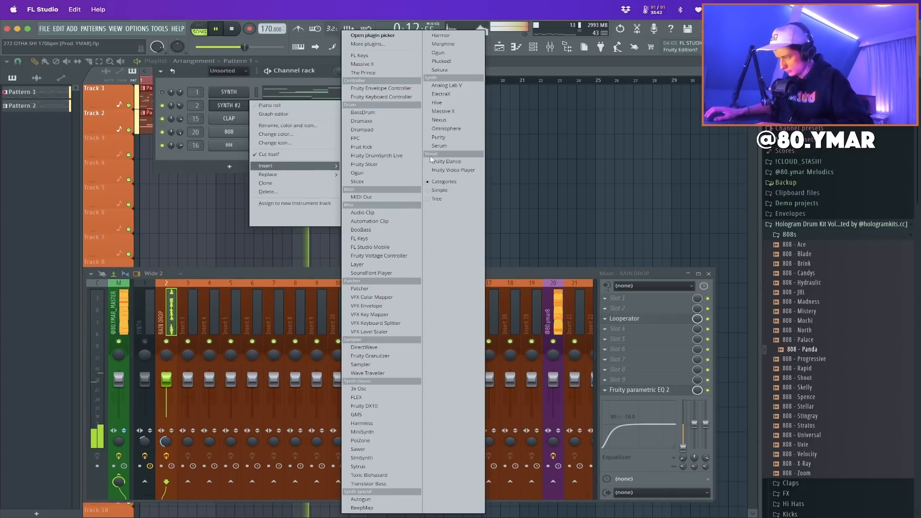
pyautogui.click(459, 139)
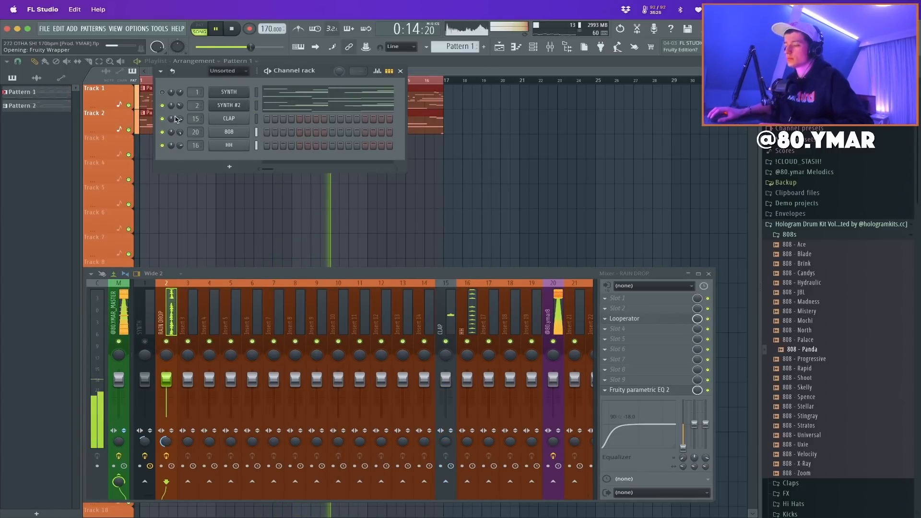
pyautogui.click(372, 107)
pyautogui.moveTo(372, 118)
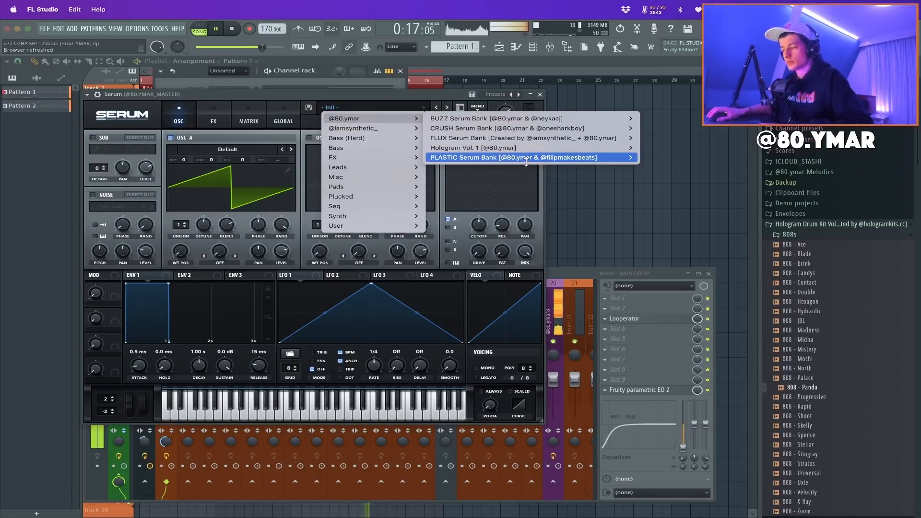
pyautogui.moveTo(526, 162)
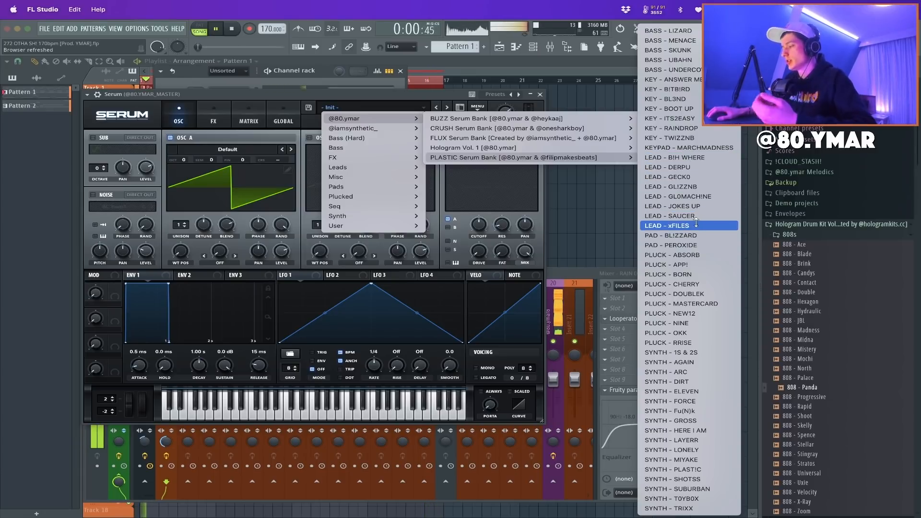
pyautogui.click(696, 225)
pyautogui.click(540, 94)
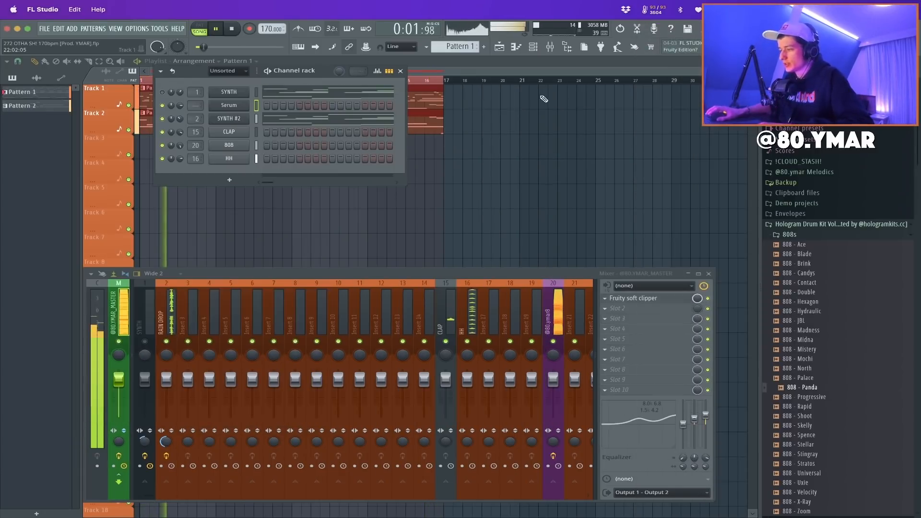
# Rename the new Serum channel LEAD and place it below SYNTH #2
pyautogui.keyDown('shift'); pyautogui.click(237, 112); pyautogui.keyUp('shift')
pyautogui.write('LEAD')
pyautogui.press('Return')
pyautogui.hotkey('alt', 'Down')
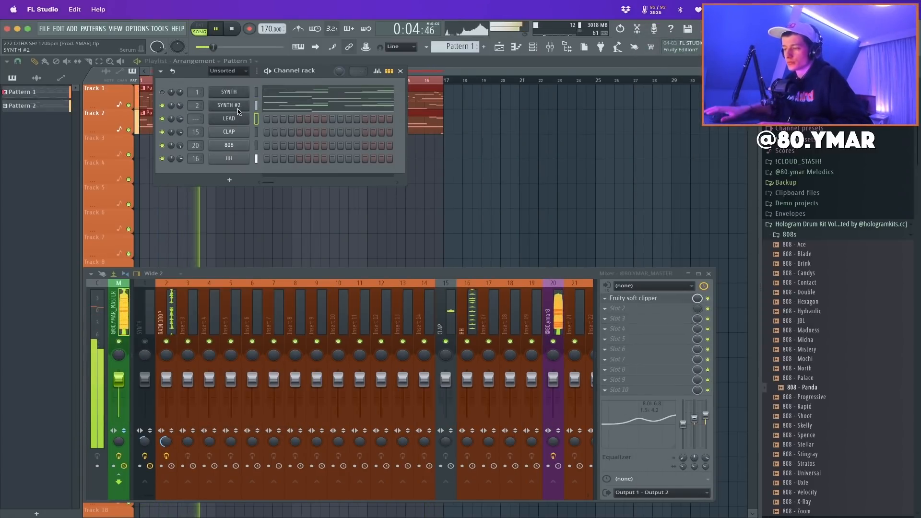
# Stop playback and draw a one-beat G4 note at the start of bar 1 in the LEAD channel's piano roll
pyautogui.rightClick(244, 118)
pyautogui.click(259, 118)
pyautogui.press('space')
pyautogui.click(40, 168)
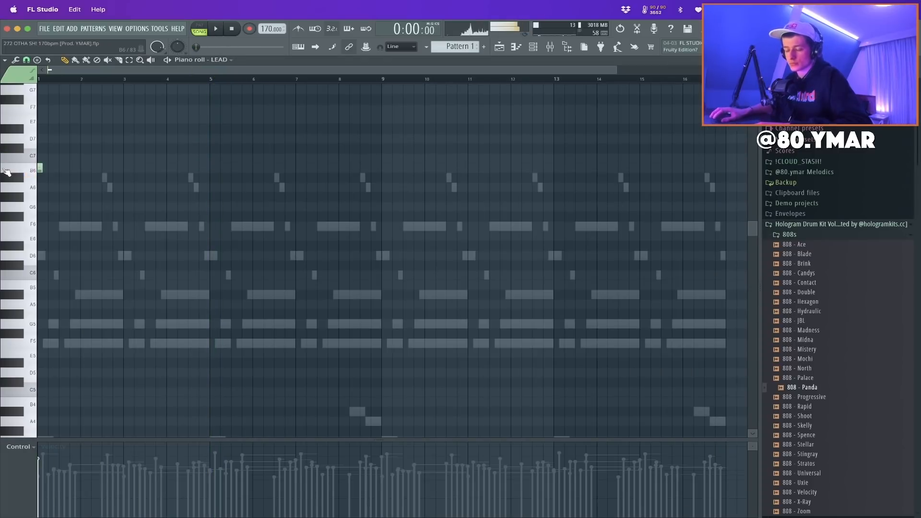
pyautogui.click(62, 266)
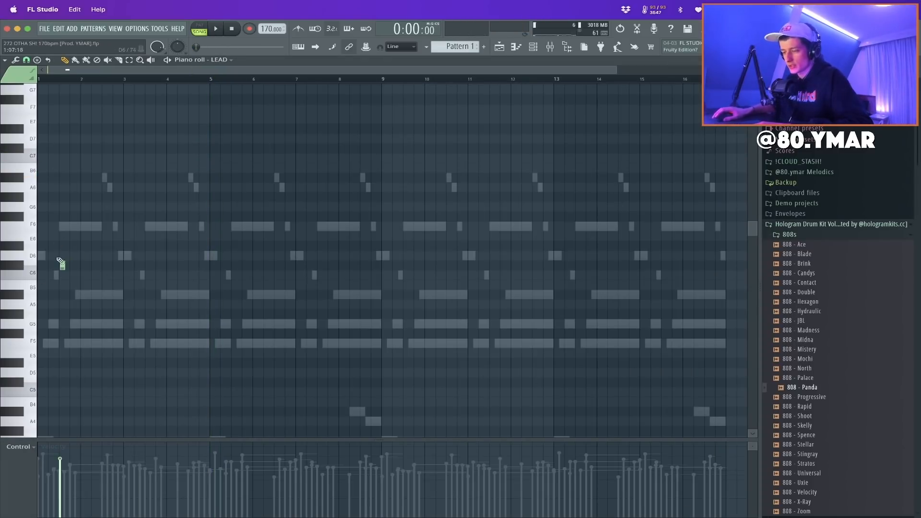
pyautogui.moveTo(41, 274); pyautogui.dragTo(33, 329)
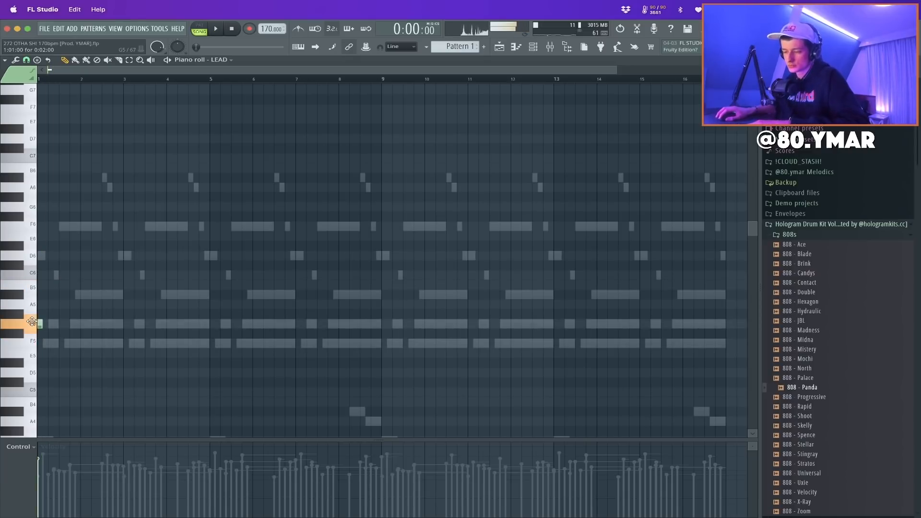
pyautogui.click(48, 479)
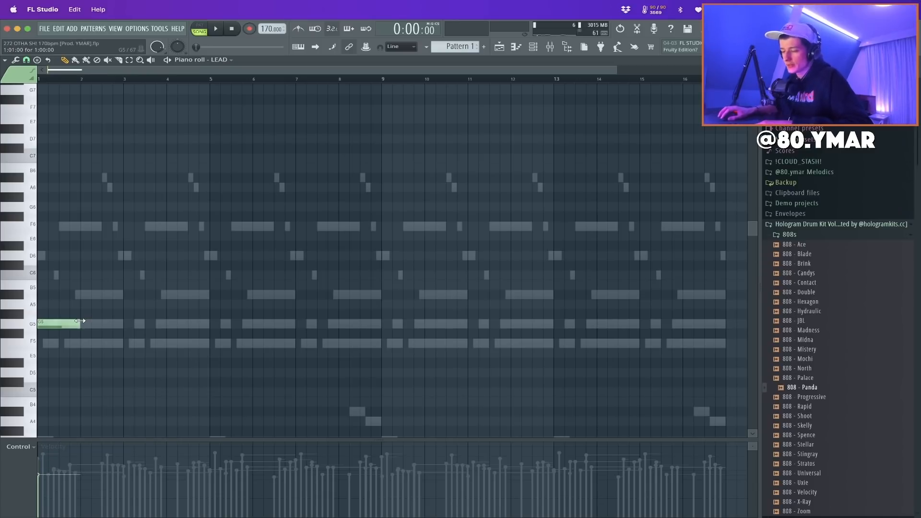
pyautogui.click(26, 61)
pyautogui.click(42, 128)
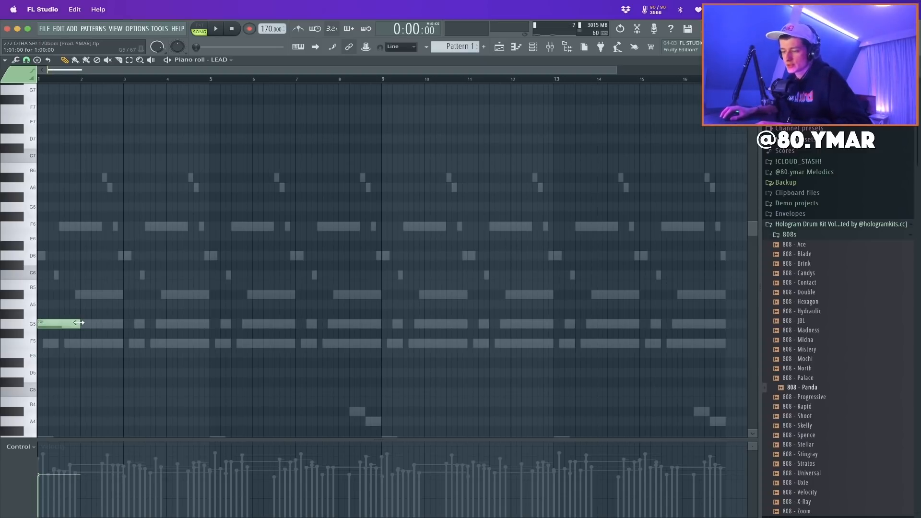
pyautogui.scroll(-5, 293, 291)
pyautogui.moveTo(77, 260); pyautogui.dragTo(54, 260)
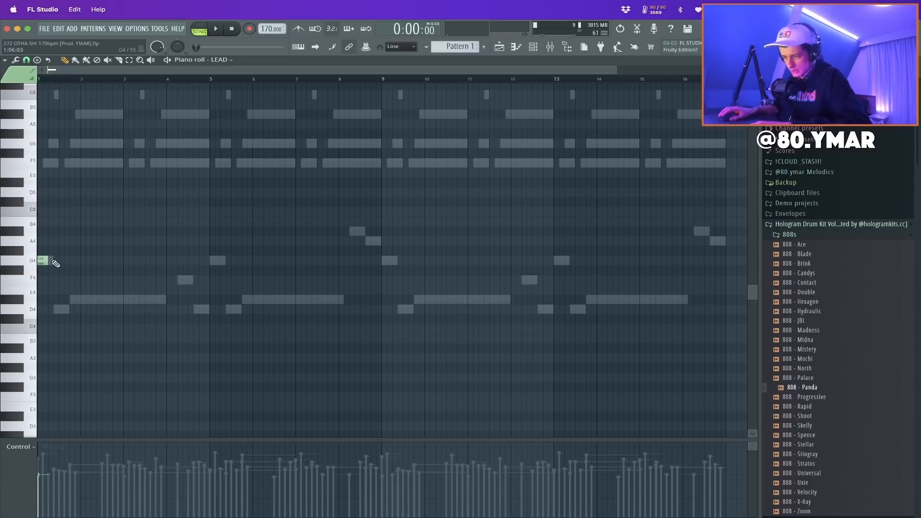
# Select the first half bar and duplicate its G4 note every half bar through bar 4
pyautogui.moveTo(64, 78); pyautogui.dragTo(32, 83)
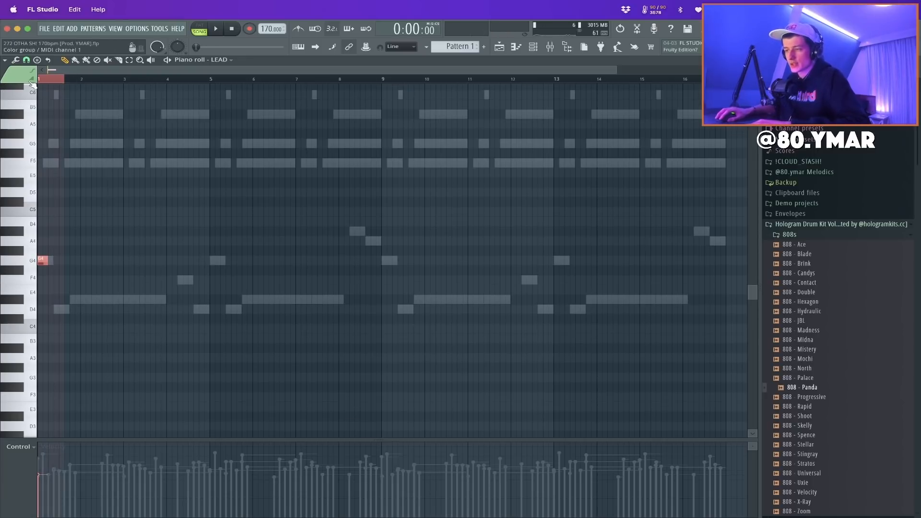
pyautogui.press('super+b')
pyautogui.press('super+b')
pyautogui.press('super+b')
pyautogui.press('super+b')
pyautogui.press('super+b')
pyautogui.press('super+b')
pyautogui.press('super+b')
pyautogui.press('super+b')
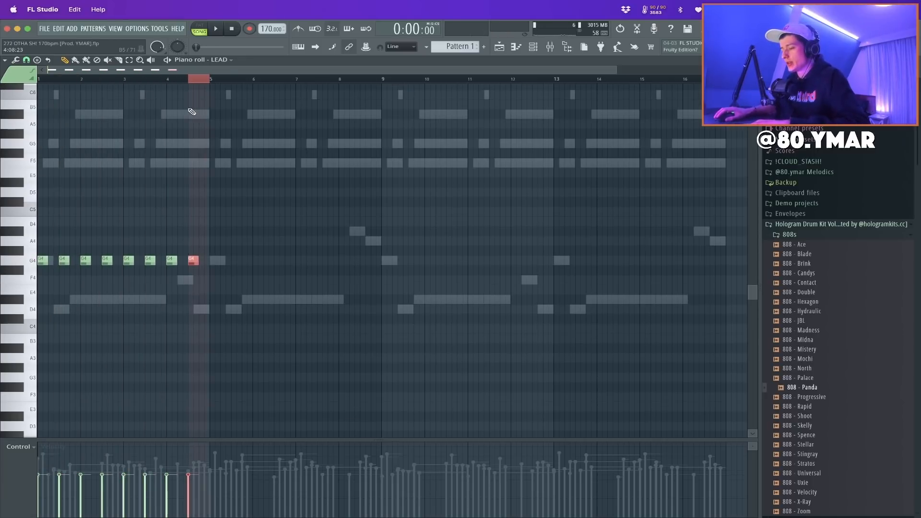
# Play the LEAD melody back and set the LEAD channel's volume to 45%
pyautogui.press('space')
pyautogui.rightClick(213, 260)
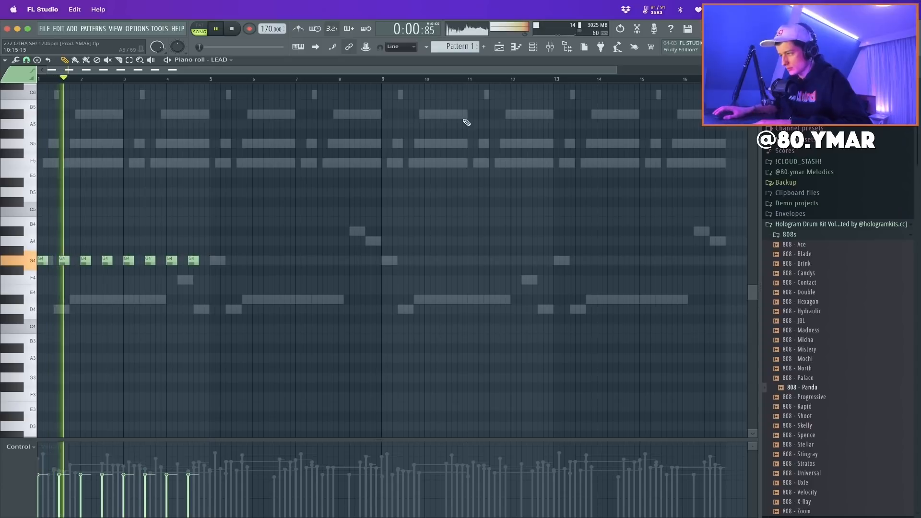
pyautogui.press('F6')
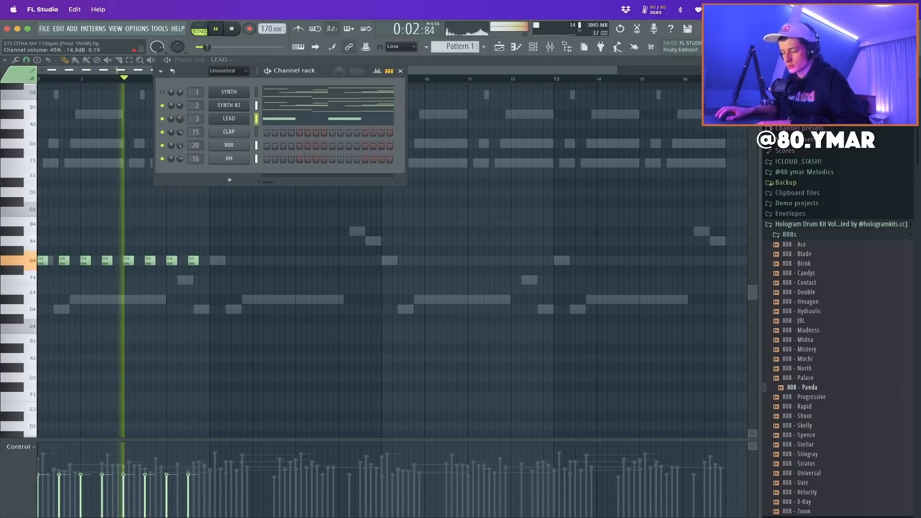
pyautogui.click(562, 50)
# Move the last G4 note in bar 4 to F4, extend it to the end of the bar, and restart playback
pyautogui.press('space')
pyautogui.moveTo(191, 260); pyautogui.dragTo(210, 278)
pyautogui.press('space')
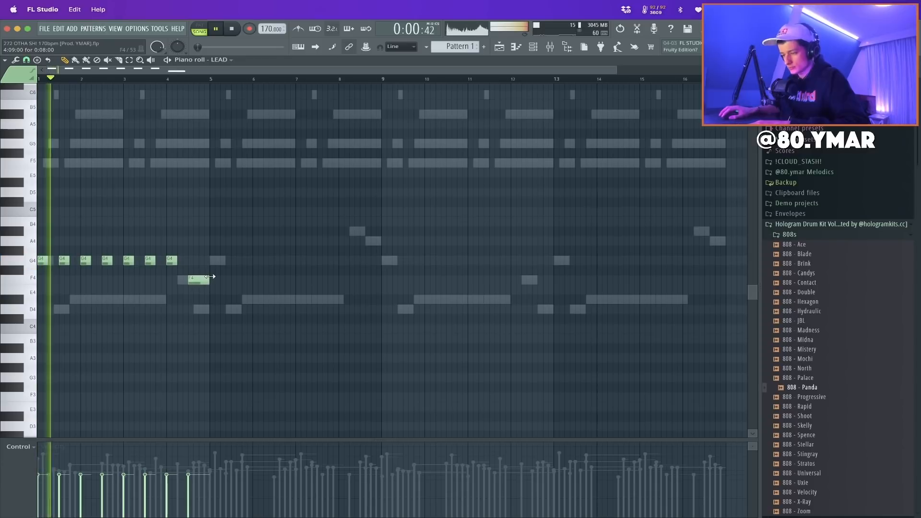
# Duplicate the four-bar LEAD phrase through bar 16 and randomize the note levels
pyautogui.press('super+b')
pyautogui.press('super+b')
pyautogui.press('super+d')
pyautogui.hotkey('alt', 'r')
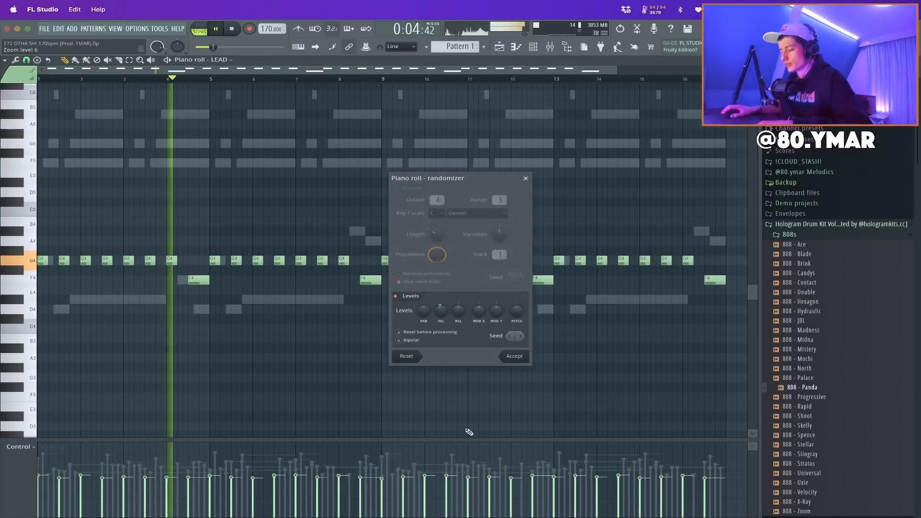
pyautogui.click(513, 356)
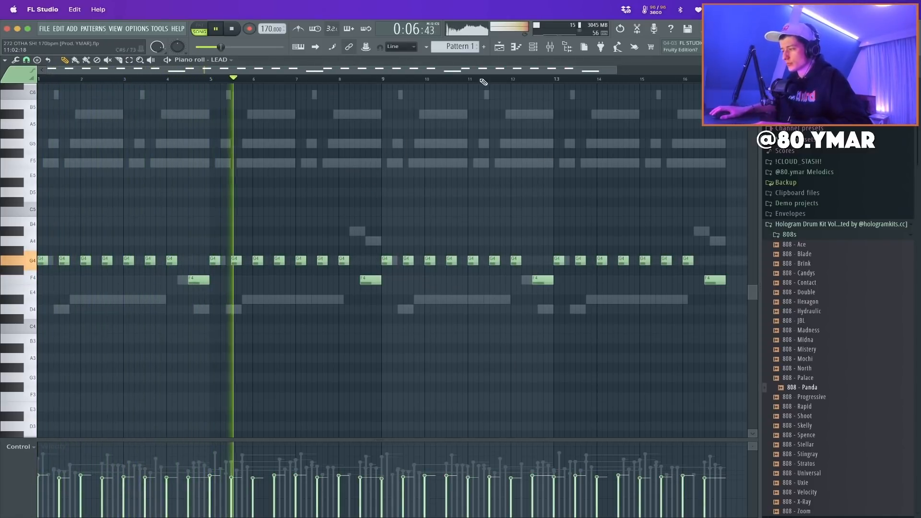
# Route the LEAD channel to mixer track 3, stop playback and solo that track
pyautogui.press('F9')
pyautogui.press('super+l')
pyautogui.press('space')
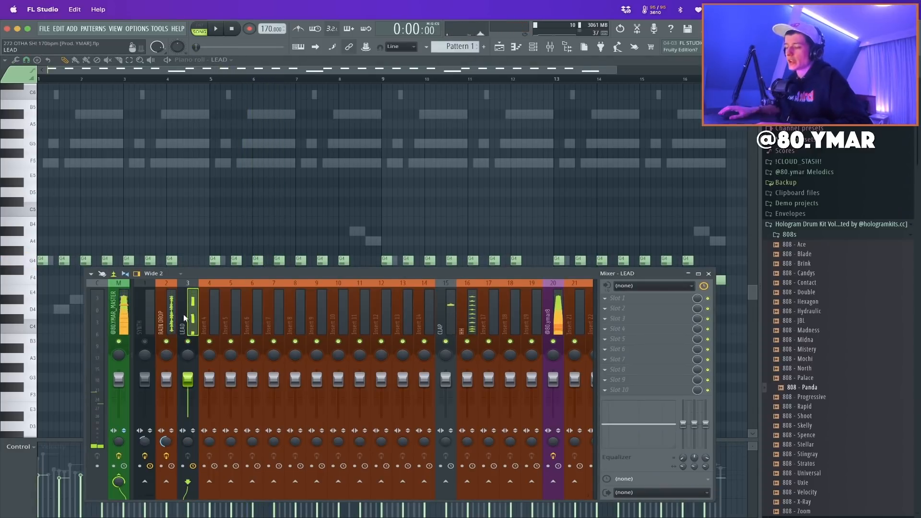
pyautogui.rightClick(188, 341)
# Load Gross Beat in the LEAD track's first slot and try a 1/4-beat-snapped step at beat 4 of its time envelope
pyautogui.click(630, 298)
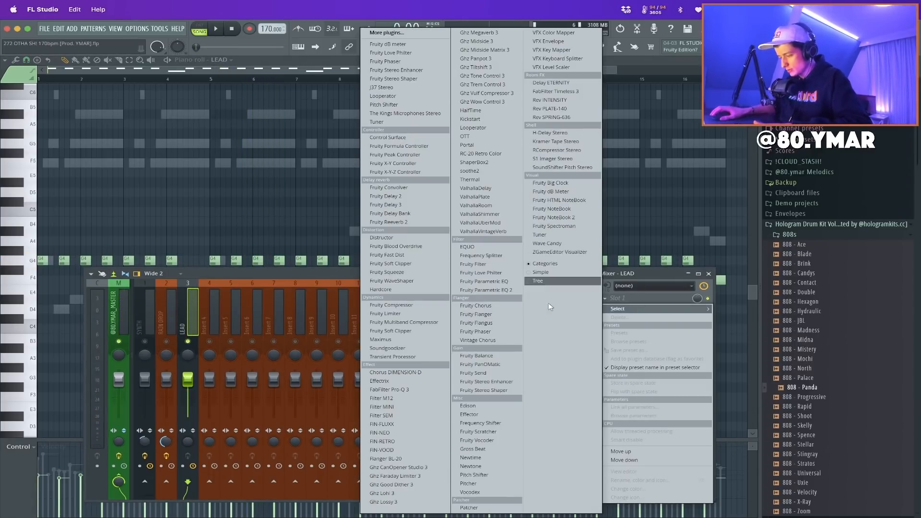
pyautogui.click(472, 449)
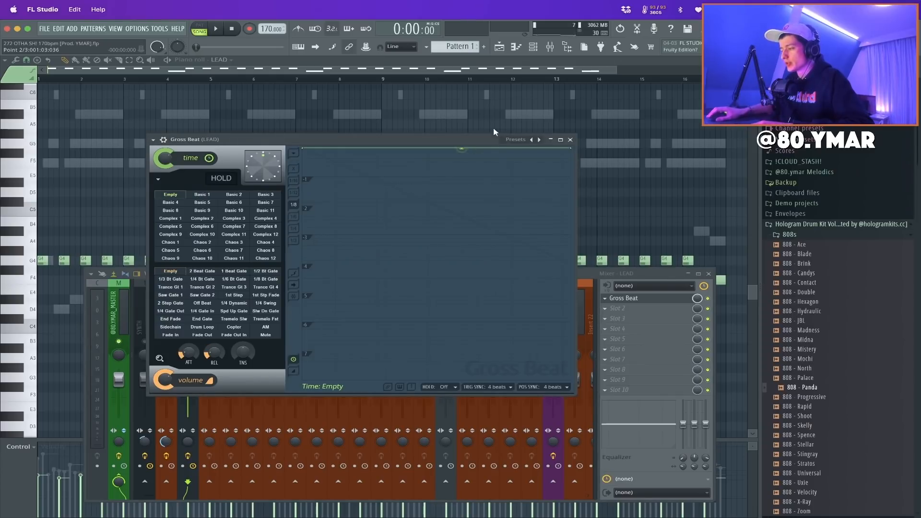
pyautogui.rightClick(497, 148)
pyautogui.click(507, 157)
pyautogui.rightClick(505, 149)
pyautogui.click(511, 157)
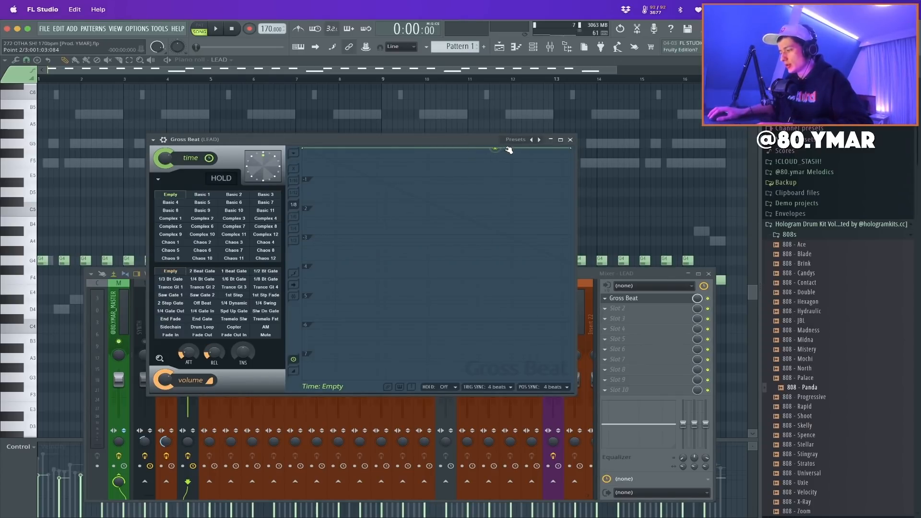
pyautogui.moveTo(511, 157); pyautogui.dragTo(508, 160)
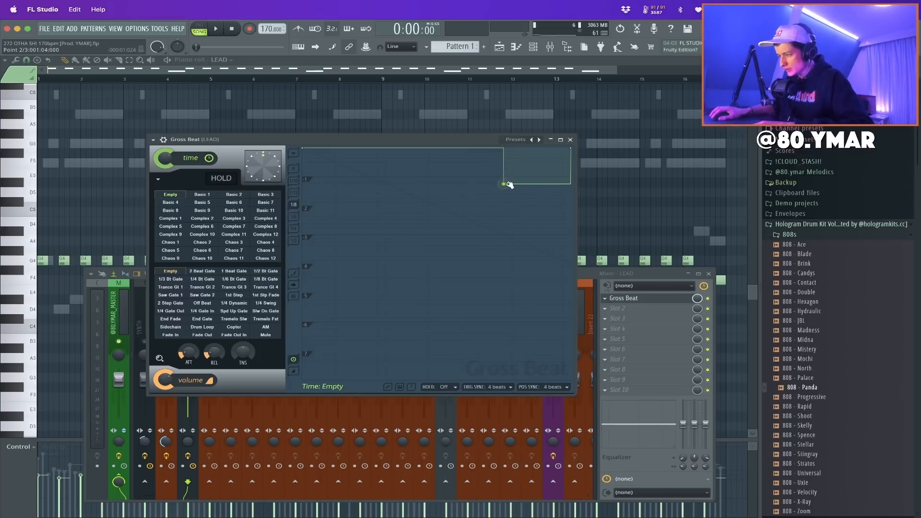
pyautogui.moveTo(512, 184); pyautogui.dragTo(509, 176)
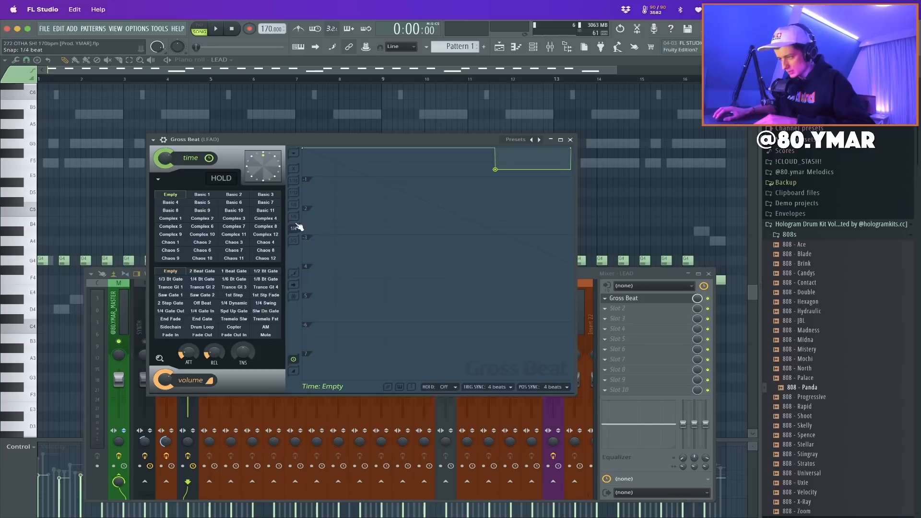
pyautogui.moveTo(509, 180); pyautogui.dragTo(491, 167)
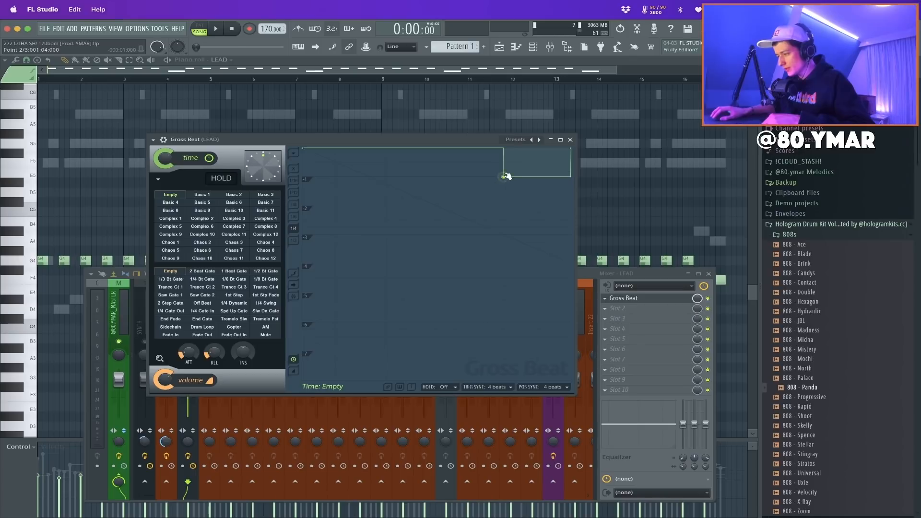
pyautogui.moveTo(511, 183); pyautogui.dragTo(512, 156)
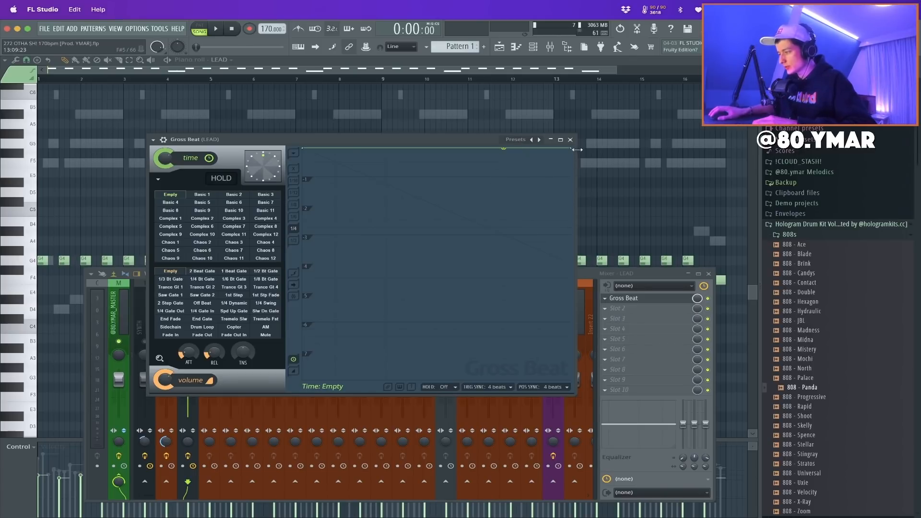
# Try adding lowered steps to Gross Beat's time envelope in beats 2 to 4, and undo the last point edits
pyautogui.rightClick(421, 178)
pyautogui.rightClick(422, 184)
pyautogui.rightClick(511, 207)
pyautogui.rightClick(487, 177)
pyautogui.click(495, 174)
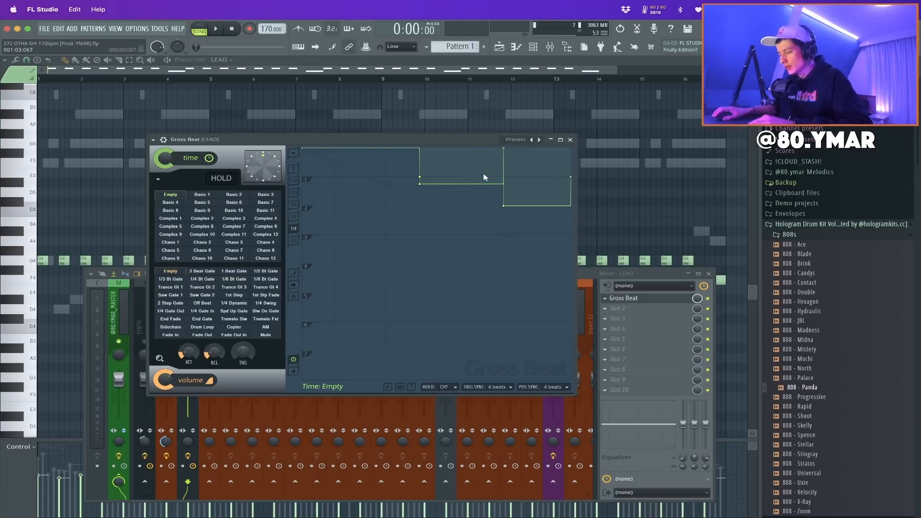
pyautogui.press('super+z')
pyautogui.press('super+z')
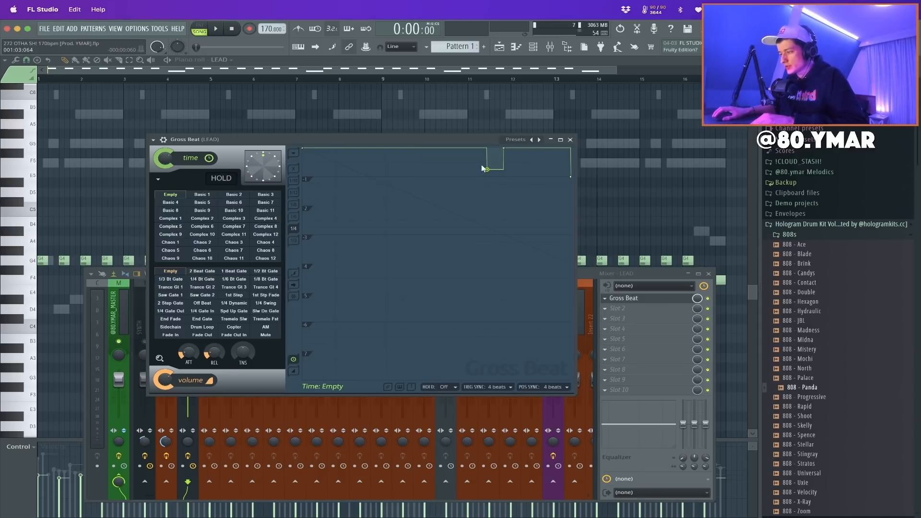
# Align the time envelope point with the start of beat 4 on the zero line and change its point options
pyautogui.rightClick(505, 149)
pyautogui.click(510, 159)
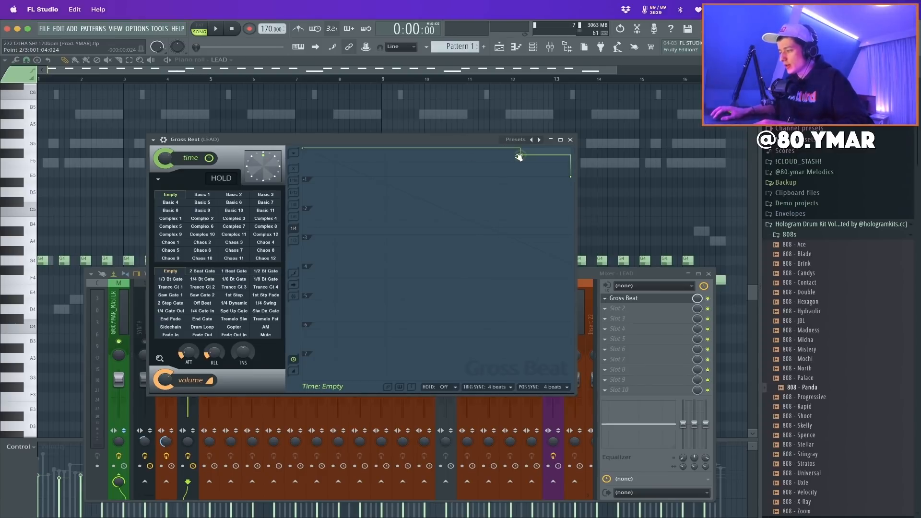
pyautogui.moveTo(504, 156)
pyautogui.mouseDown()
pyautogui.moveTo(502, 168)
pyautogui.moveTo(503, 154)
pyautogui.mouseUp()
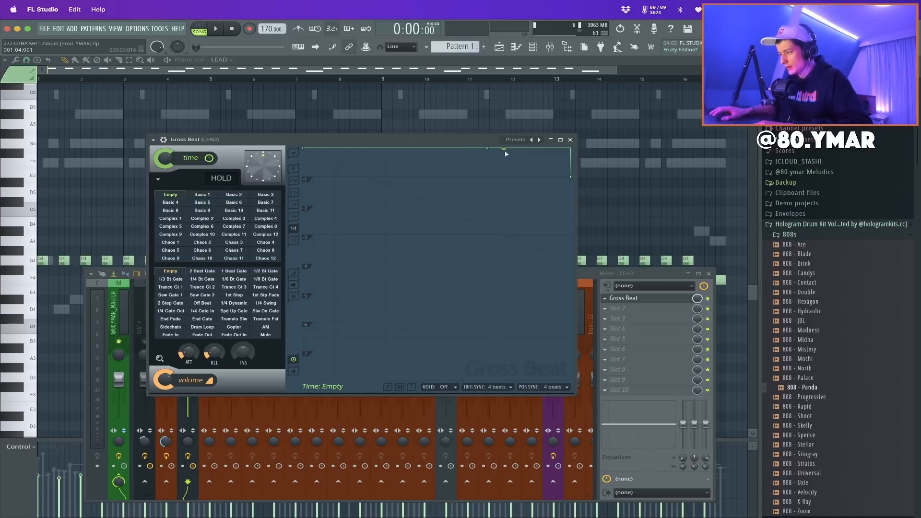
pyautogui.rightClick(504, 156)
pyautogui.click(514, 174)
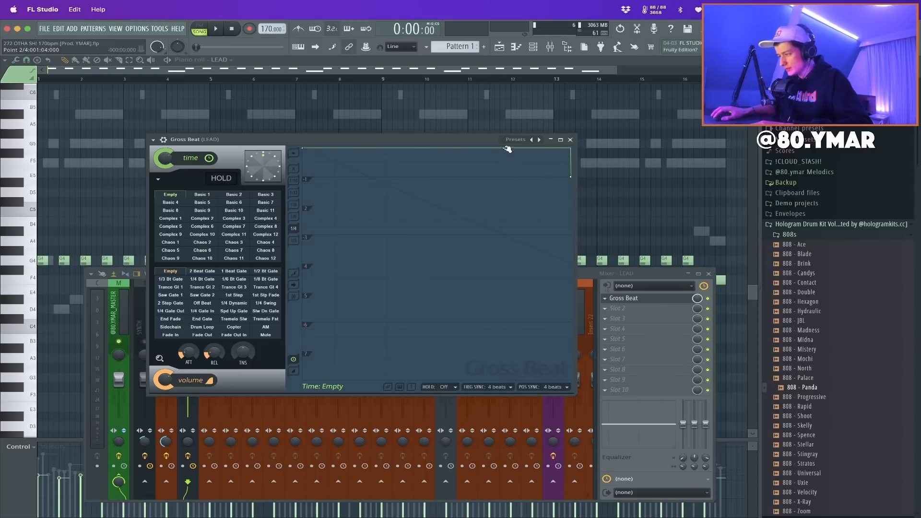
# Turn the envelope's final segment into a straight slope, lower its end point to the second grid line and audition it
pyautogui.rightClick(571, 178)
pyautogui.click(593, 217)
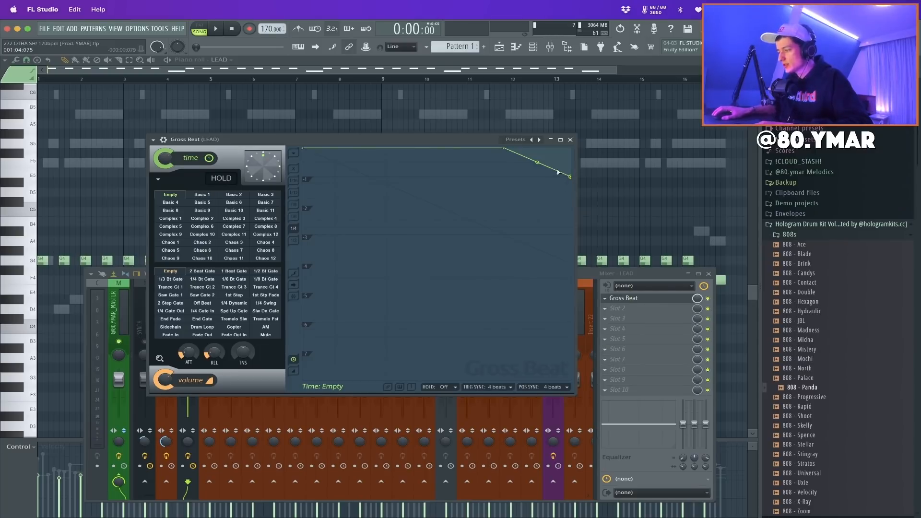
pyautogui.moveTo(572, 176); pyautogui.dragTo(572, 239)
pyautogui.press('space')
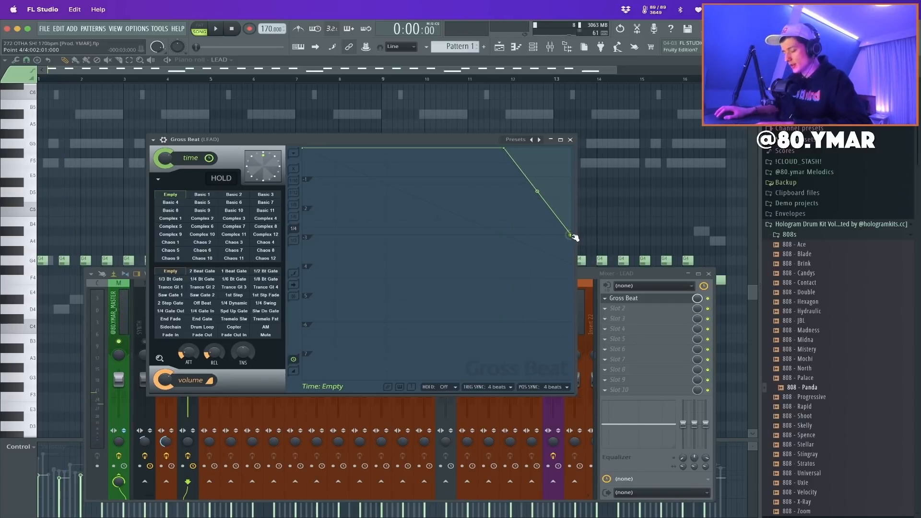
pyautogui.moveTo(575, 238); pyautogui.dragTo(580, 207)
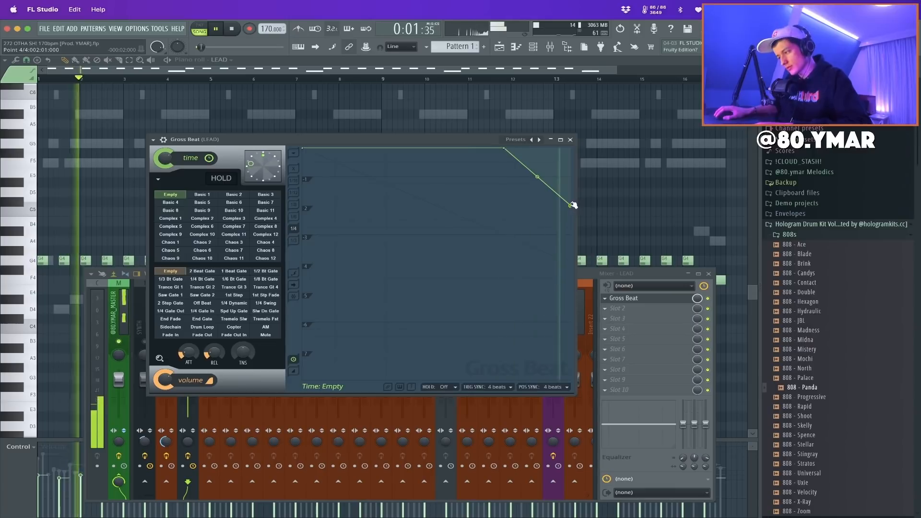
# Replace Gross Beat with Effectrix in the LEAD track's first effect slot
pyautogui.click(571, 139)
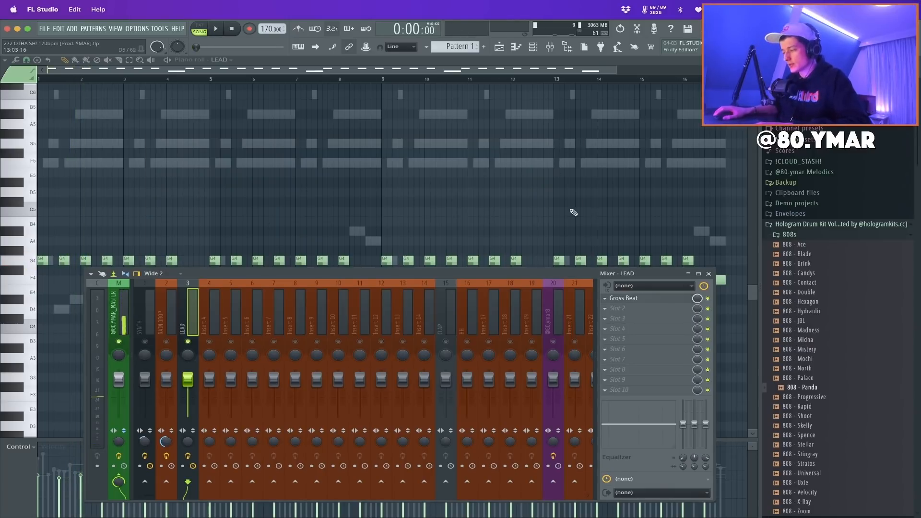
pyautogui.click(685, 300)
pyautogui.click(606, 299)
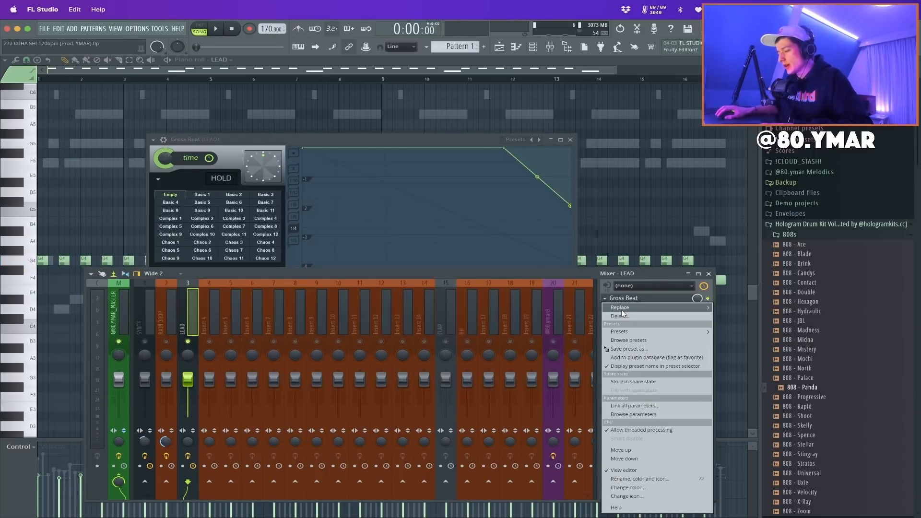
pyautogui.moveTo(620, 307)
pyautogui.click(383, 381)
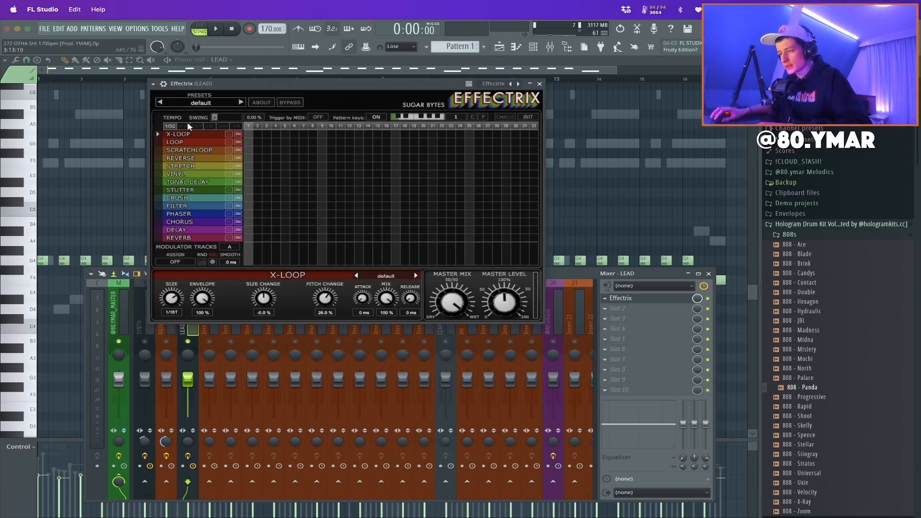
# Set the Effectrix tempo to 1/8, add a Reverse block on steps 31 and 32 during playback, and close the plugin
pyautogui.press('space')
pyautogui.press('space')
pyautogui.press('space')
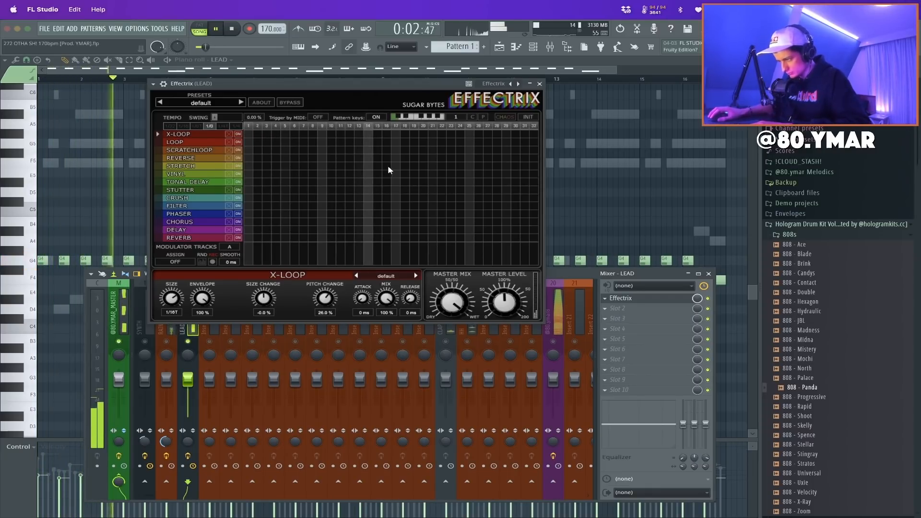
pyautogui.click(530, 158)
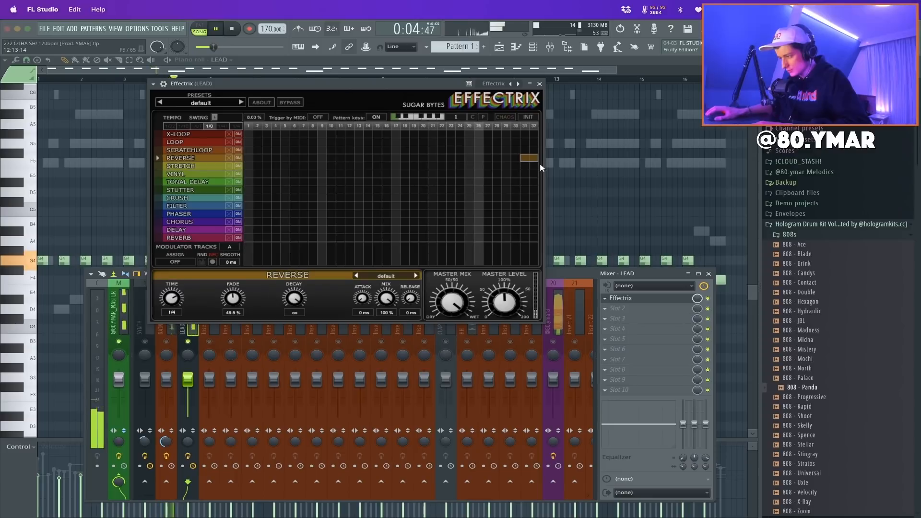
pyautogui.press('Escape')
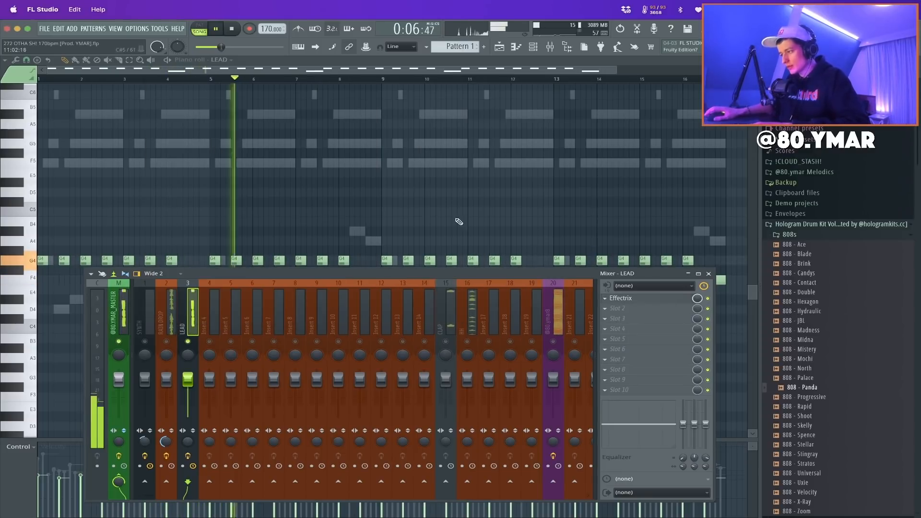
# Unsolo the LEAD track, cut its low EQ band to -18 dB and rename the Effectrix slot EFF
pyautogui.press('space')
pyautogui.press('space')
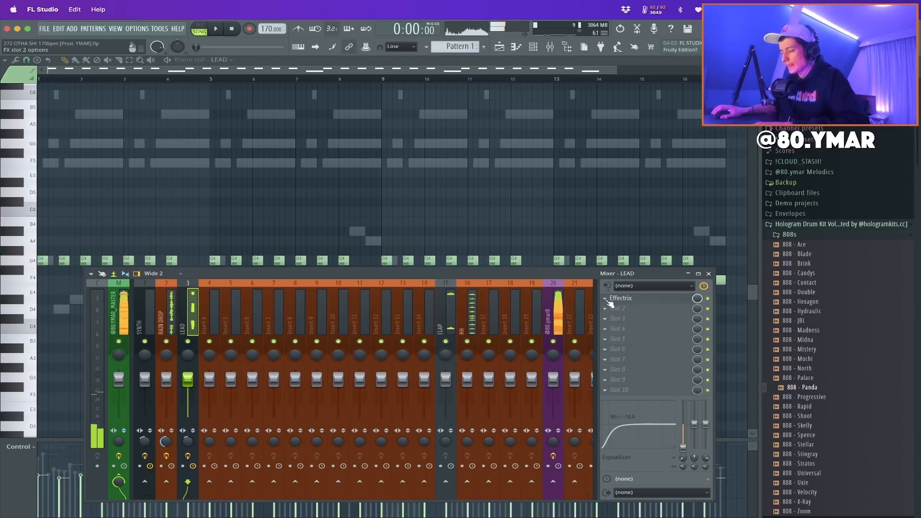
pyautogui.press('space')
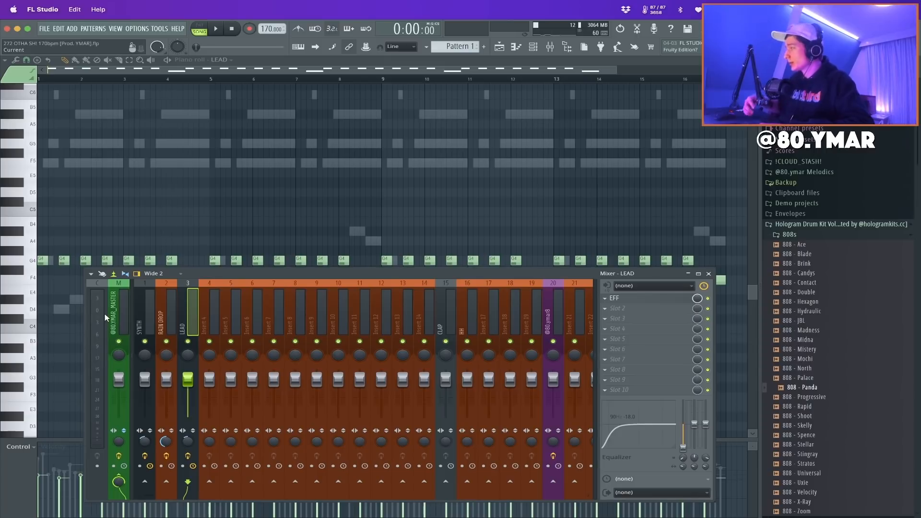
# Check the installed version and edition in the About settings, and close the settings window
pyautogui.click(177, 30)
pyautogui.click(196, 174)
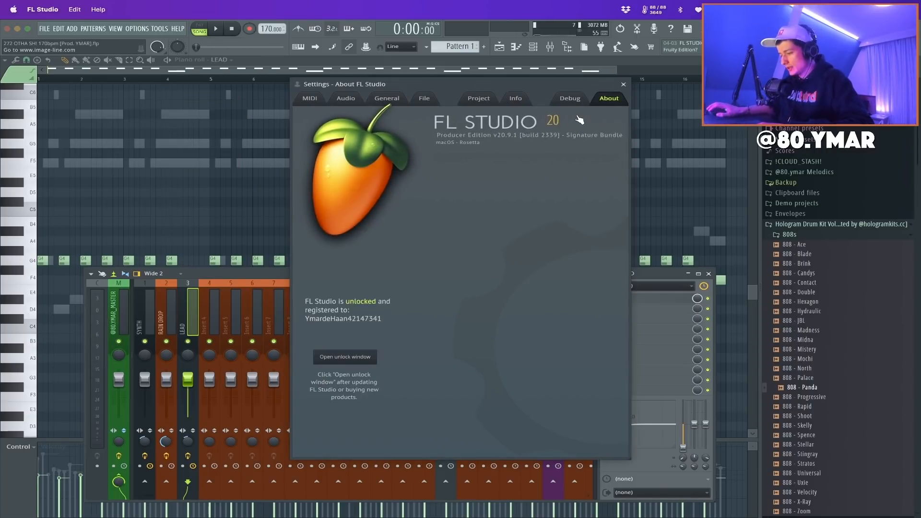
pyautogui.click(624, 85)
# Audition the beat and load ShaperBox2 in the LEAD track's second effect slot
pyautogui.press('space')
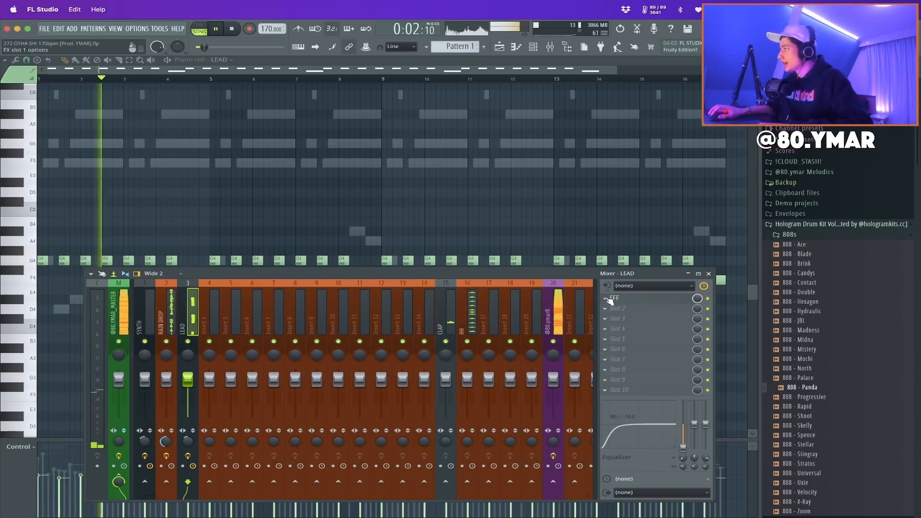
pyautogui.press('space')
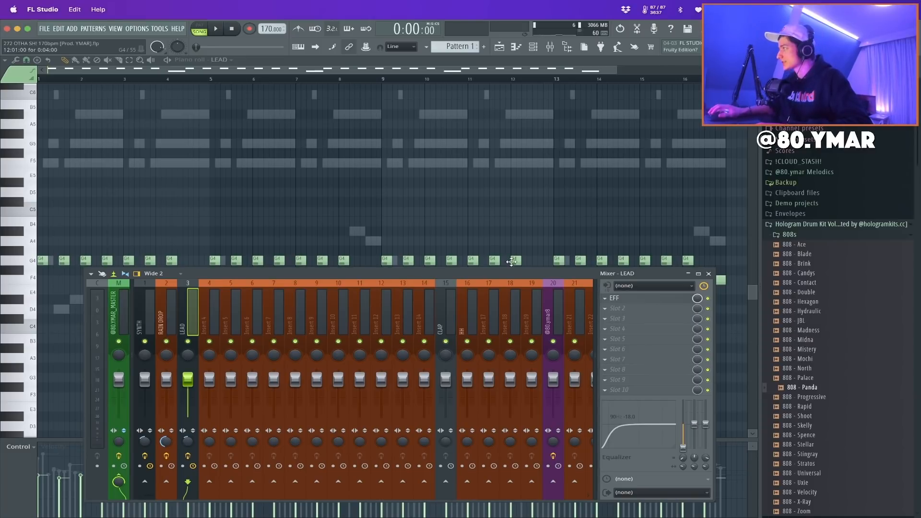
pyautogui.press('space')
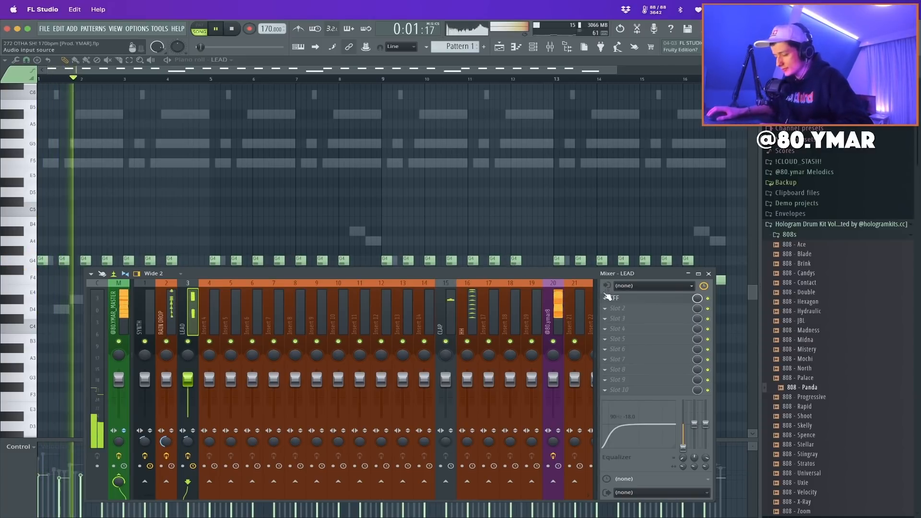
pyautogui.click(616, 309)
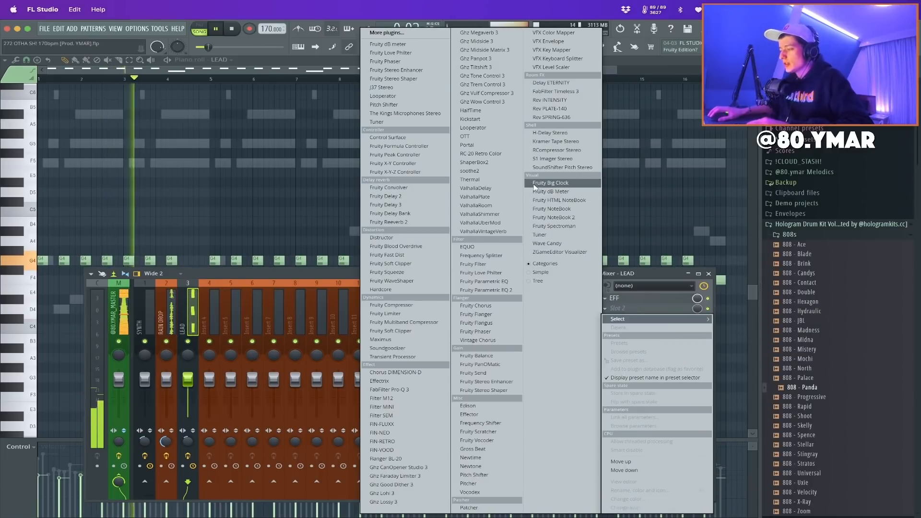
pyautogui.click(496, 167)
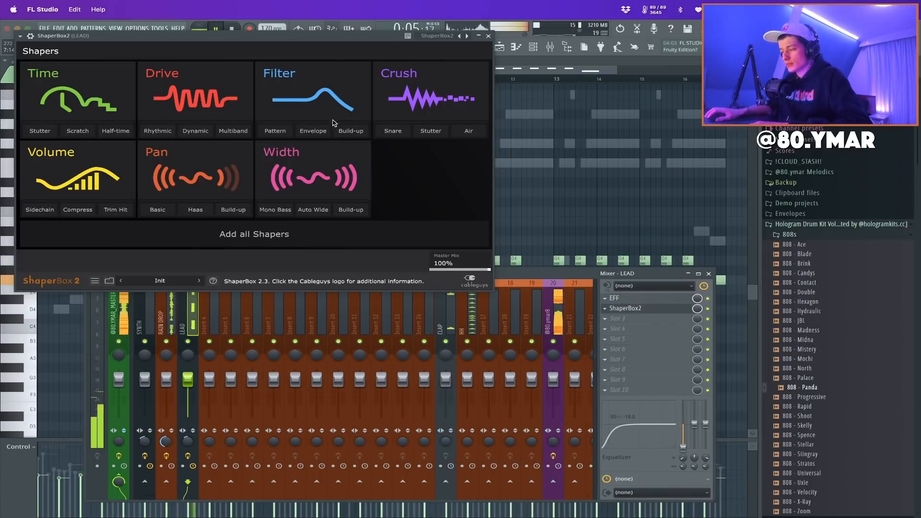
# Add a Pan shaper with a sine wave in ShaperBox2, set its mix to 70%, close the plugin and audition the beat
pyautogui.click(206, 159)
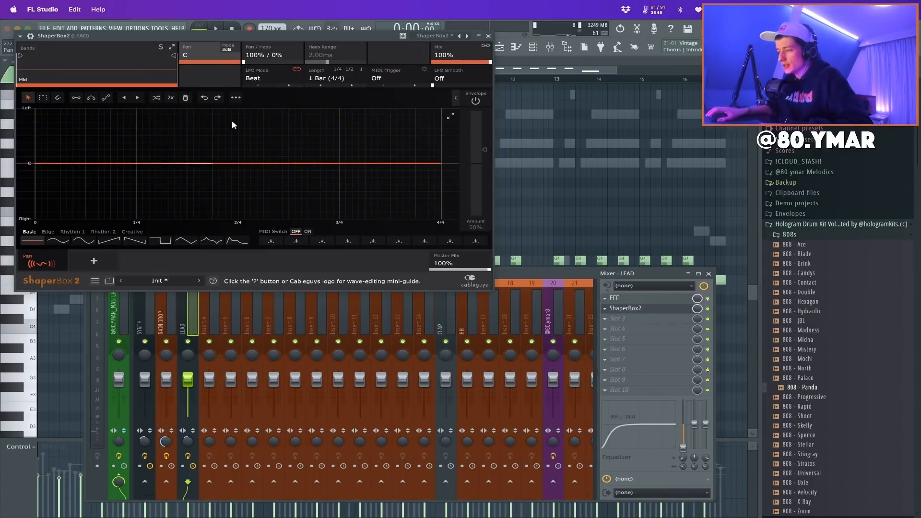
pyautogui.click(59, 241)
pyautogui.moveTo(441, 56); pyautogui.dragTo(472, 62)
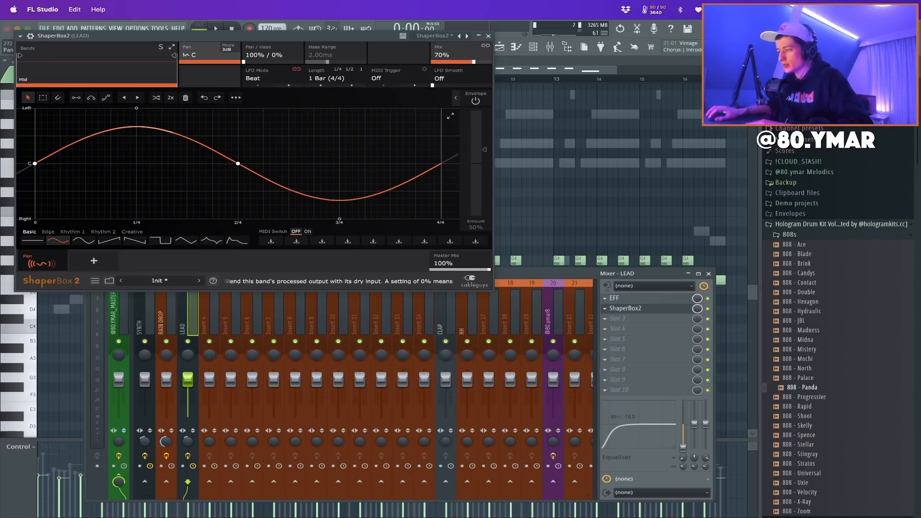
pyautogui.click(488, 36)
pyautogui.press('space')
pyautogui.press('space')
# Reopen ShaperBox2 to adjust the pan LFO length, close it and play the beat with the channel rack shown
pyautogui.click(625, 298)
pyautogui.click(637, 310)
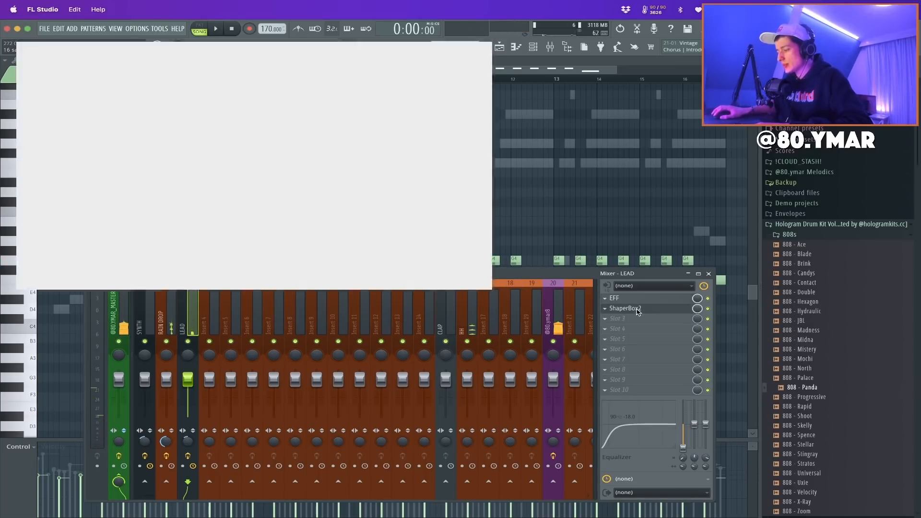
pyautogui.click(324, 85)
pyautogui.click(489, 36)
pyautogui.press('space')
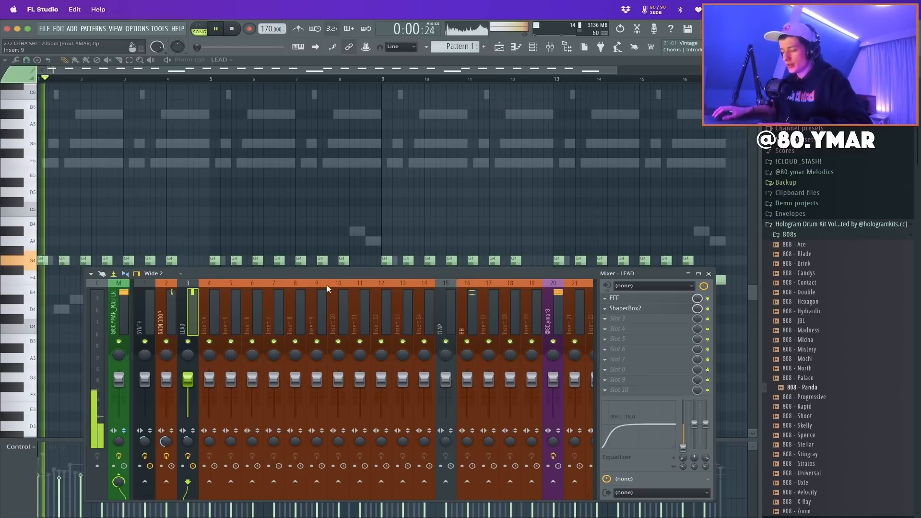
pyautogui.click(535, 48)
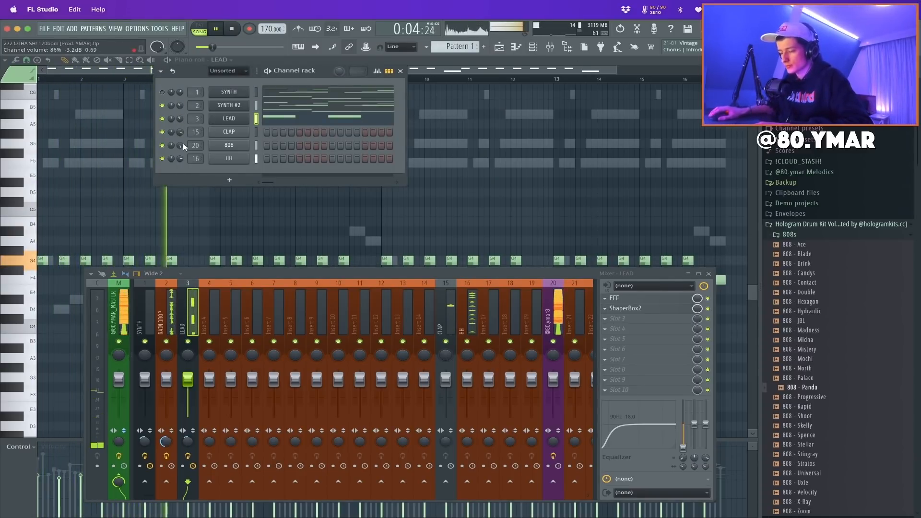
# Load Looperator in the LEAD track's third effect slot and try its MELODIC1 and LEAD1 presets
pyautogui.click(629, 320)
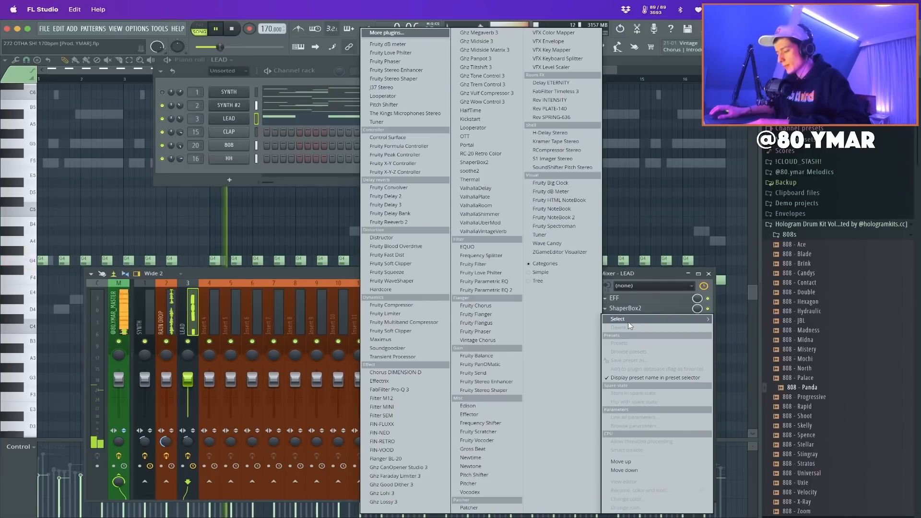
pyautogui.click(489, 128)
pyautogui.click(226, 102)
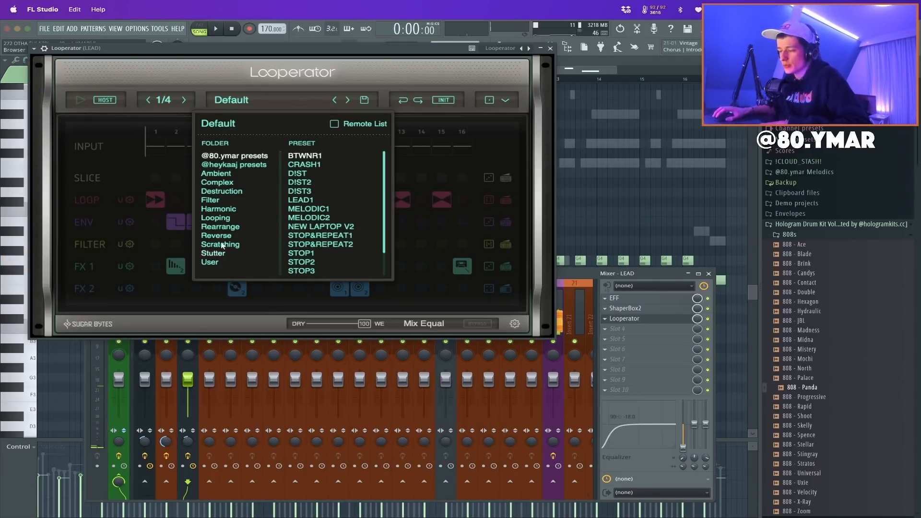
pyautogui.click(310, 210)
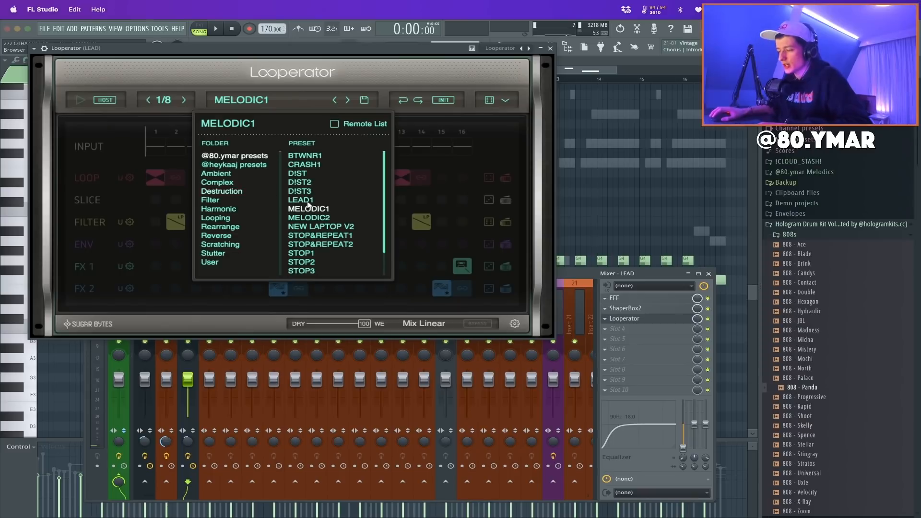
pyautogui.scroll(-1, 308, 204)
pyautogui.click(310, 193)
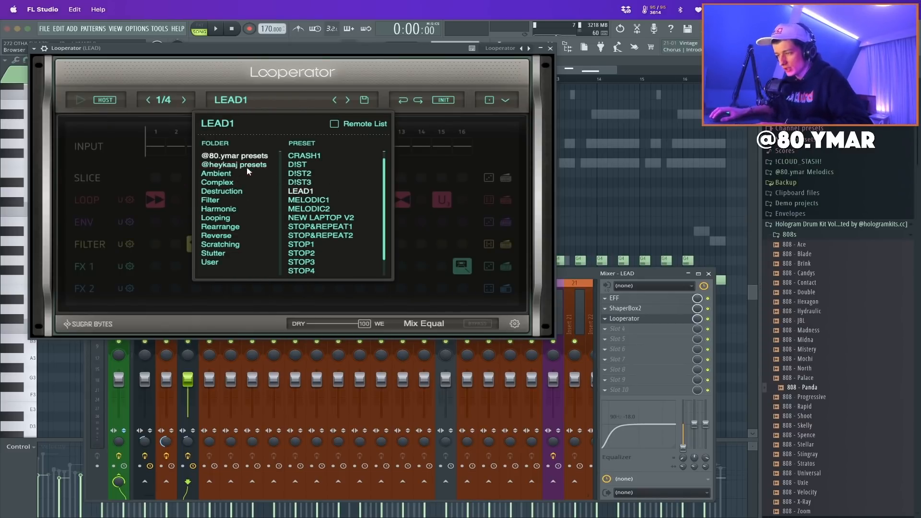
# Load the DJ6 preset from Looperator's Scratching folder, set the dry/wet mix to 50, and close the plugin during playback
pyautogui.click(232, 219)
pyautogui.scroll(-4, 317, 178)
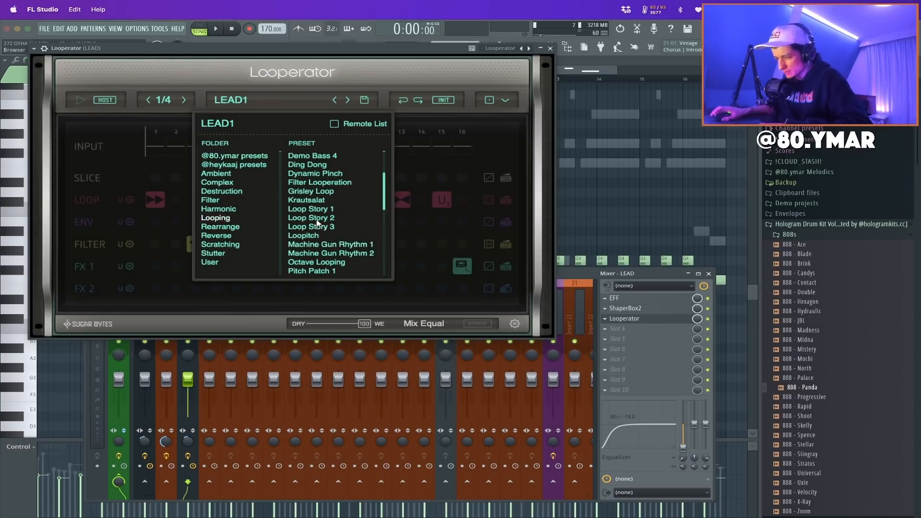
pyautogui.scroll(4, 319, 189)
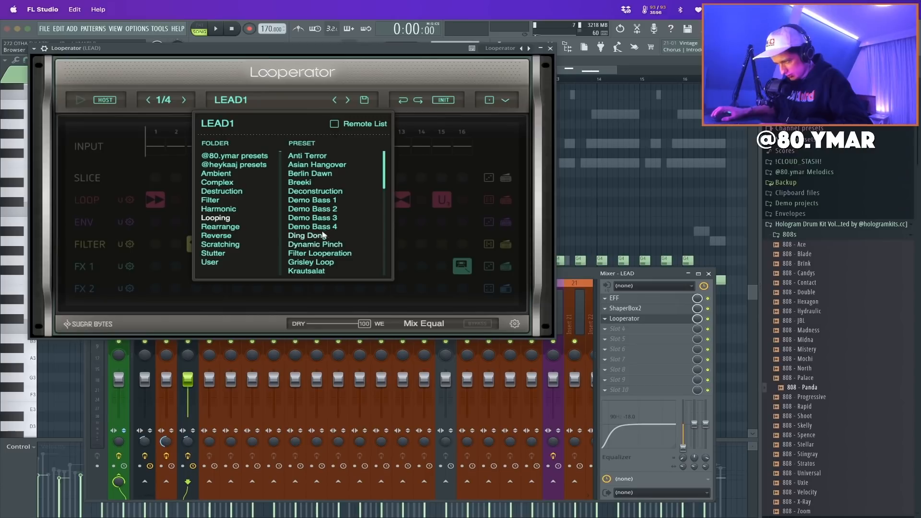
pyautogui.click(234, 246)
pyautogui.click(302, 219)
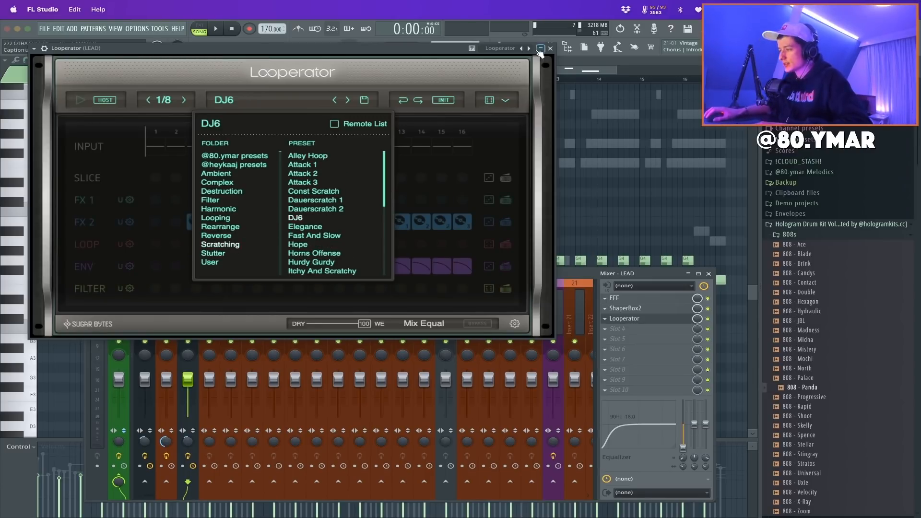
pyautogui.click(383, 293)
pyautogui.press('space')
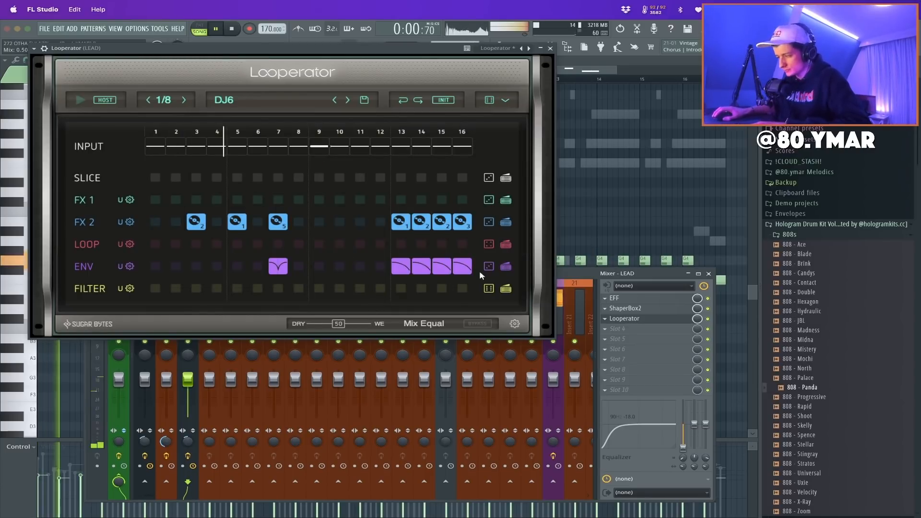
pyautogui.press('Escape')
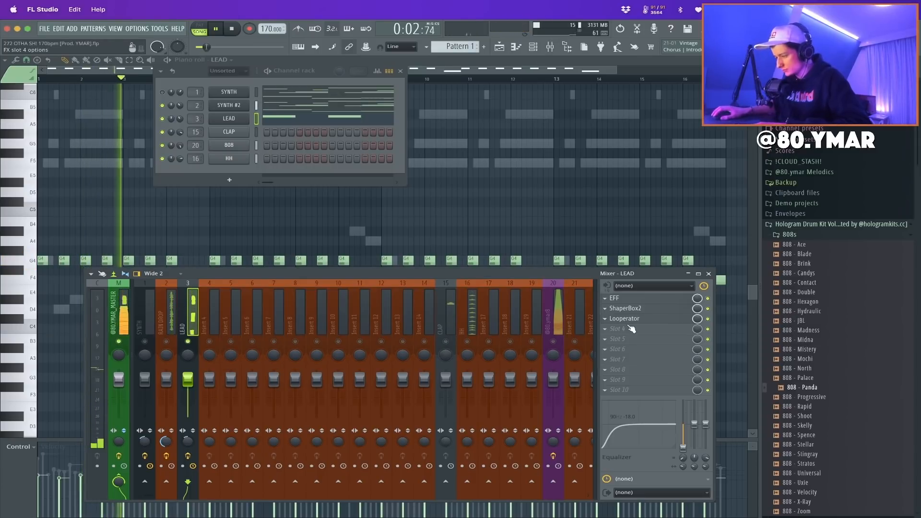
# Load Fruity parametric EQ 2 in the LEAD track's tenth slot, roll off its low end and lower the track fader slightly
pyautogui.click(605, 308)
pyautogui.moveTo(624, 320)
pyautogui.click(486, 290)
pyautogui.press('space')
pyautogui.moveTo(43, 174); pyautogui.dragTo(98, 171)
pyautogui.press('space')
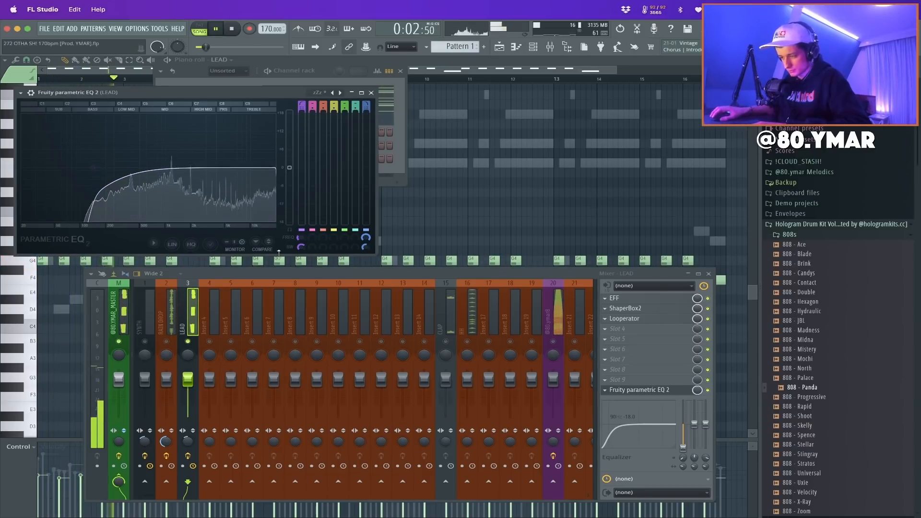
pyautogui.moveTo(188, 374); pyautogui.dragTo(189, 378)
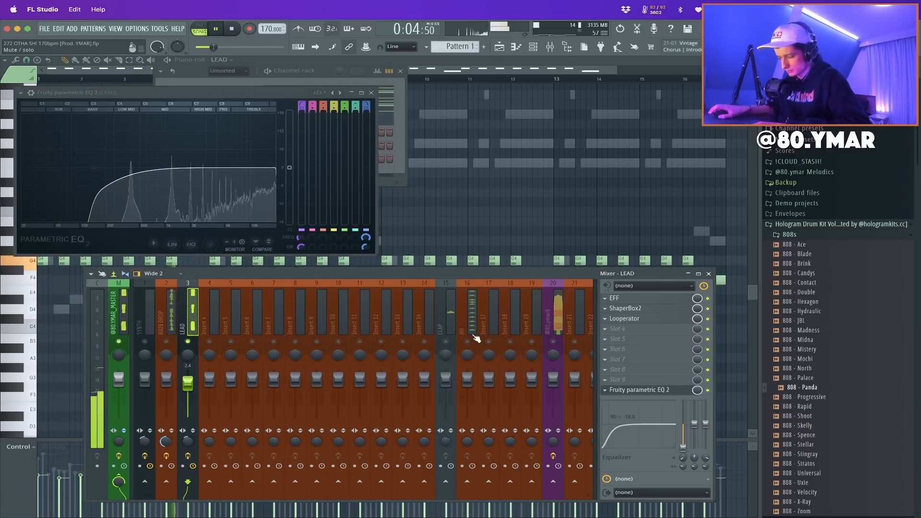
pyautogui.press('space')
# Load FabFilter Pro-Q 3 in the LEAD track's fifth slot and add a bell band at about 1347 Hz during playback
pyautogui.click(606, 308)
pyautogui.moveTo(619, 319)
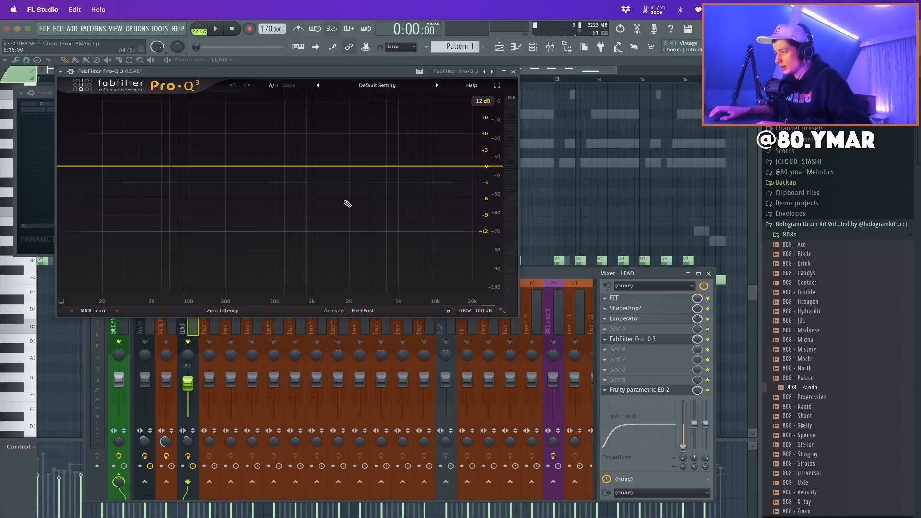
pyautogui.press('space')
pyautogui.moveTo(251, 167); pyautogui.dragTo(354, 132)
pyautogui.press('space')
# Set the Pro-Q 3 band's gain to 0 dB, give it a dynamic range of about -10 dB and close the plugin
pyautogui.doubleClick(327, 270)
pyautogui.write('0')
pyautogui.press('Return')
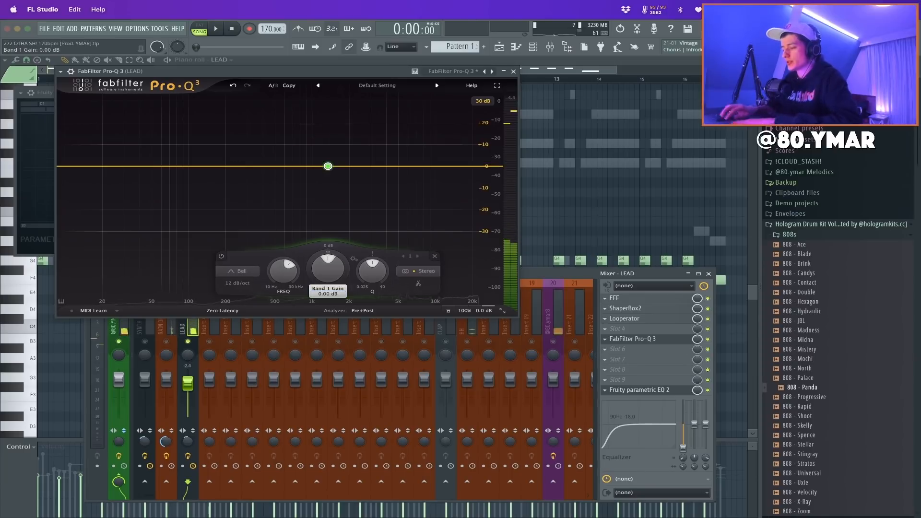
pyautogui.moveTo(317, 250); pyautogui.dragTo(317, 269)
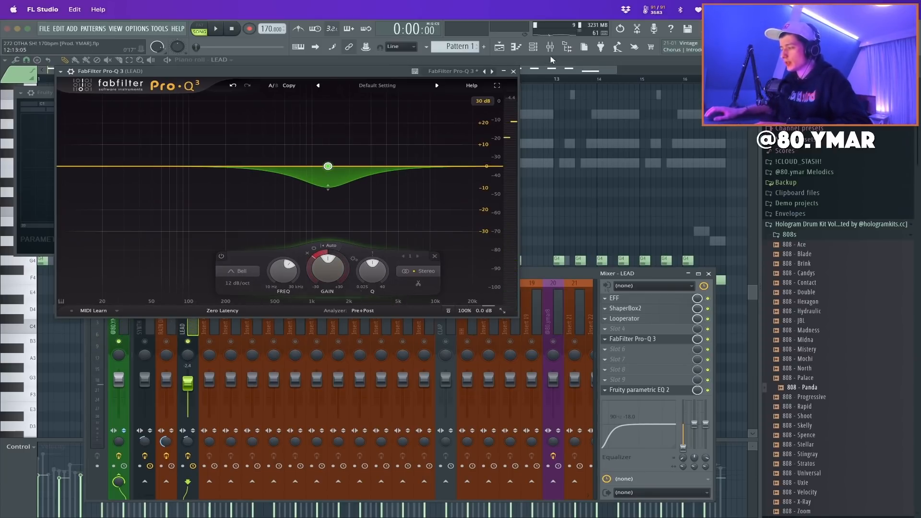
pyautogui.click(513, 71)
# Switch to Streamlabs Desktop to check the recording, and return to FL Studio
pyautogui.press('super+Tab')
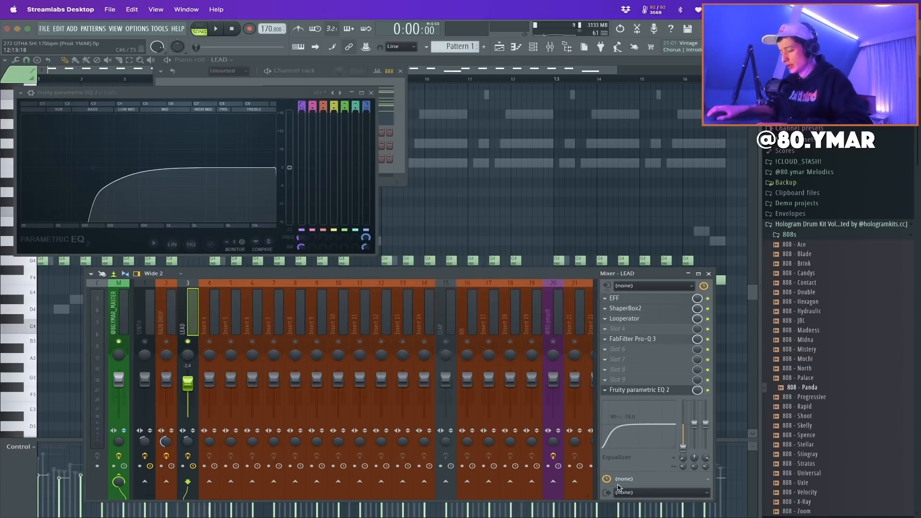
pyautogui.click(598, 507)
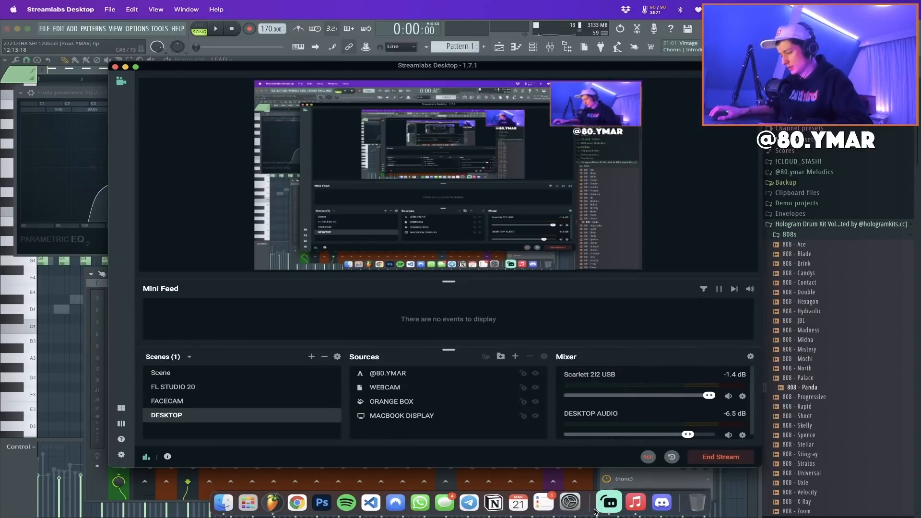
pyautogui.click(608, 484)
# Close the Fruity parametric EQ 2, channel rack and mixer windows and play the beat with all LEAD notes in view
pyautogui.click(368, 93)
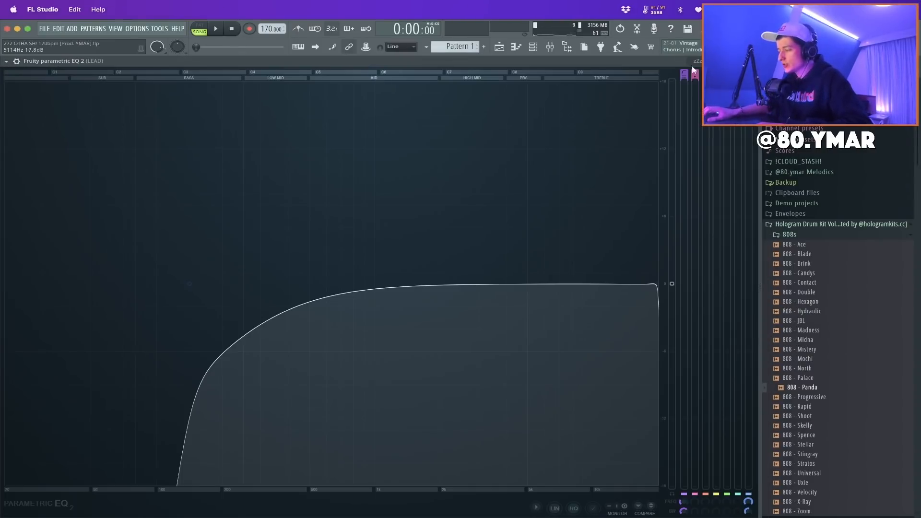
pyautogui.click(740, 61)
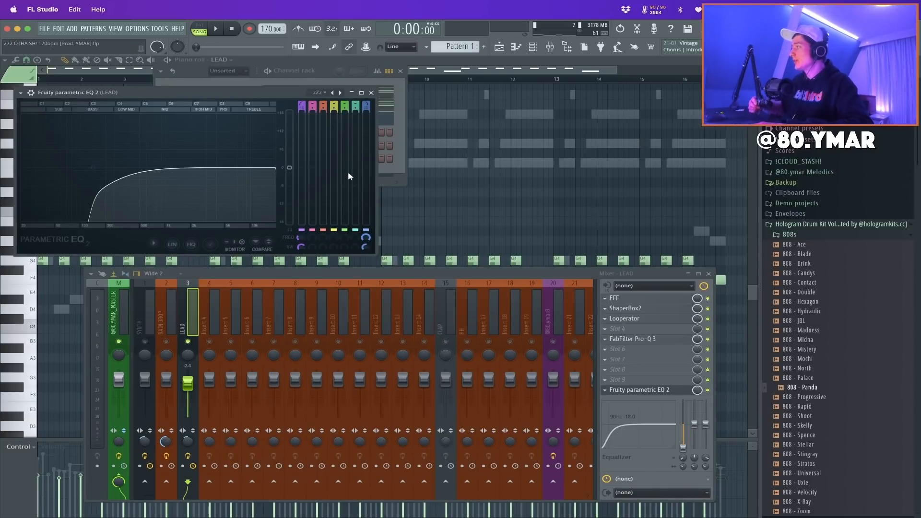
pyautogui.click(371, 92)
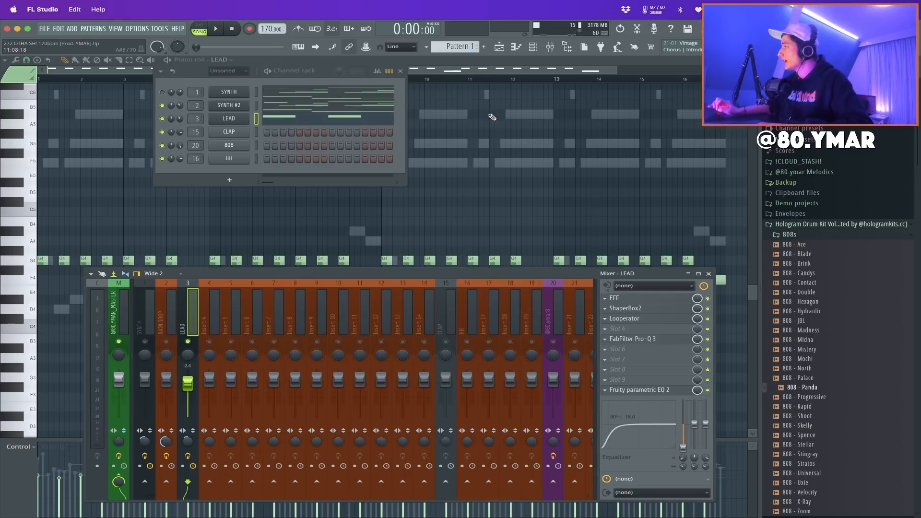
pyautogui.press('F12')
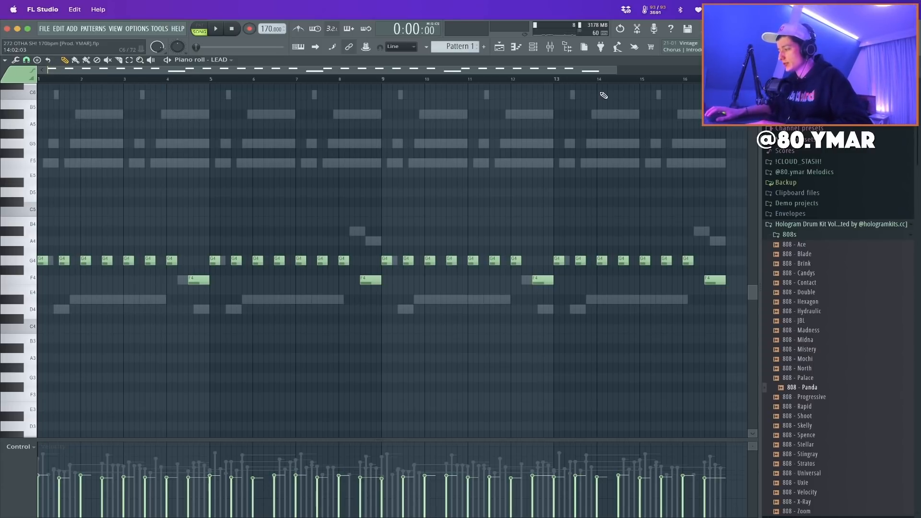
pyautogui.scroll(-2, 619, 105)
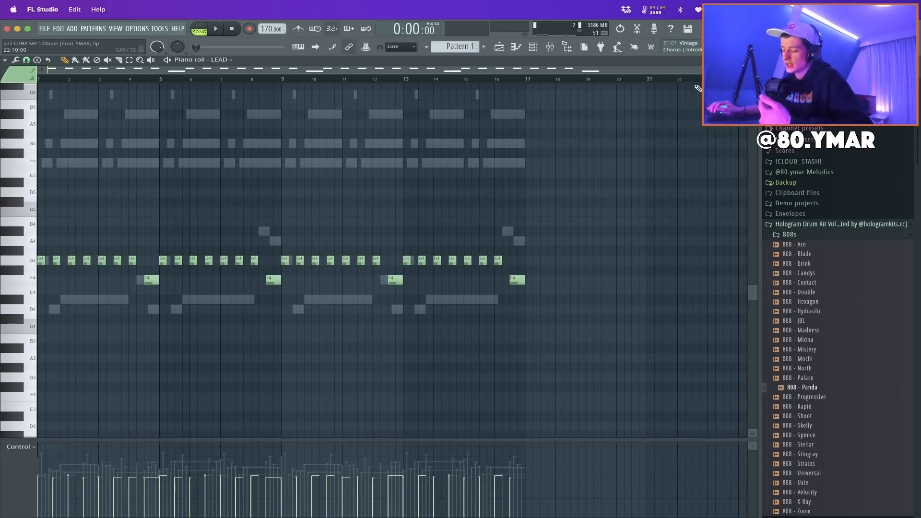
pyautogui.press('space')
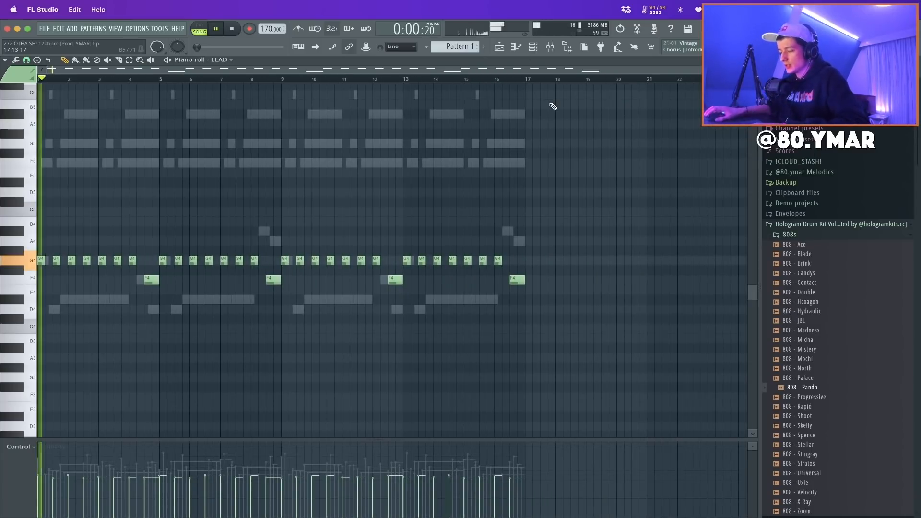
# Reopen the channel rack and mixer, review the LEAD track's parametric EQ, and set the Pro-Q 3 band's dynamic range to -12.53 dB
pyautogui.click(532, 46)
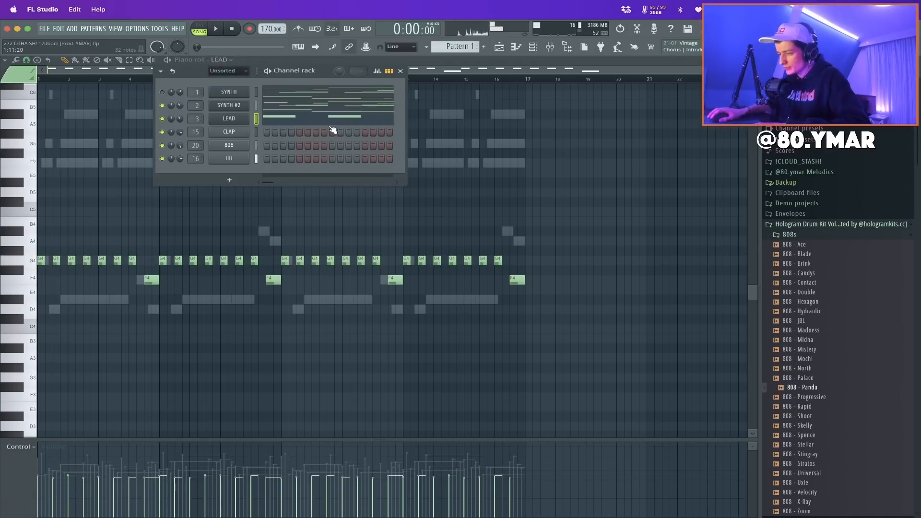
pyautogui.click(560, 47)
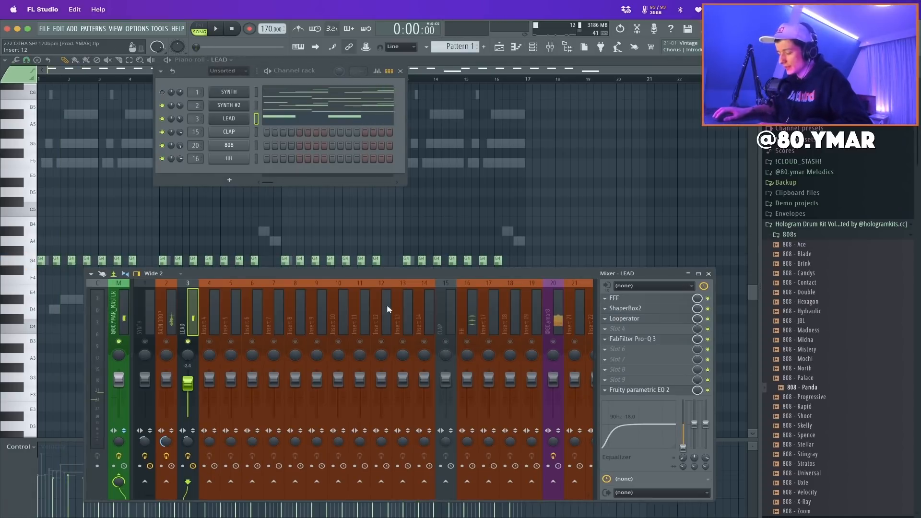
pyautogui.click(644, 391)
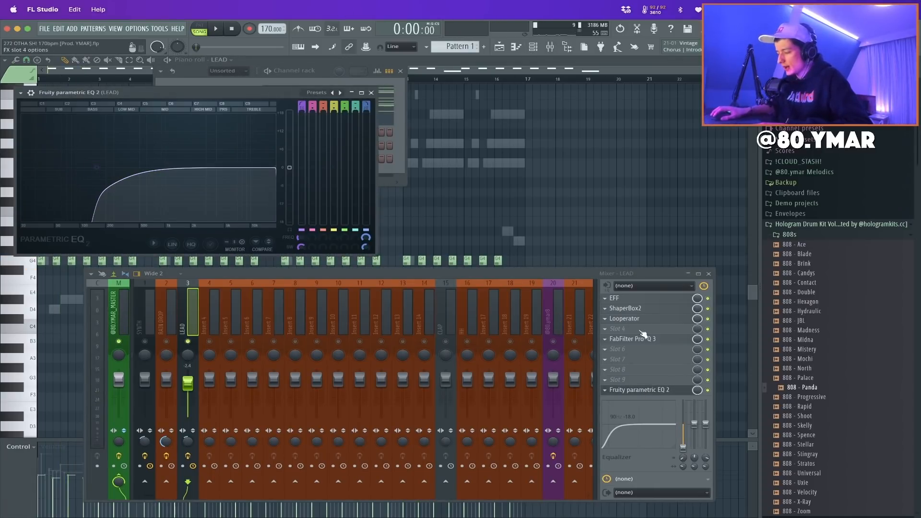
pyautogui.click(384, 103)
pyautogui.click(646, 344)
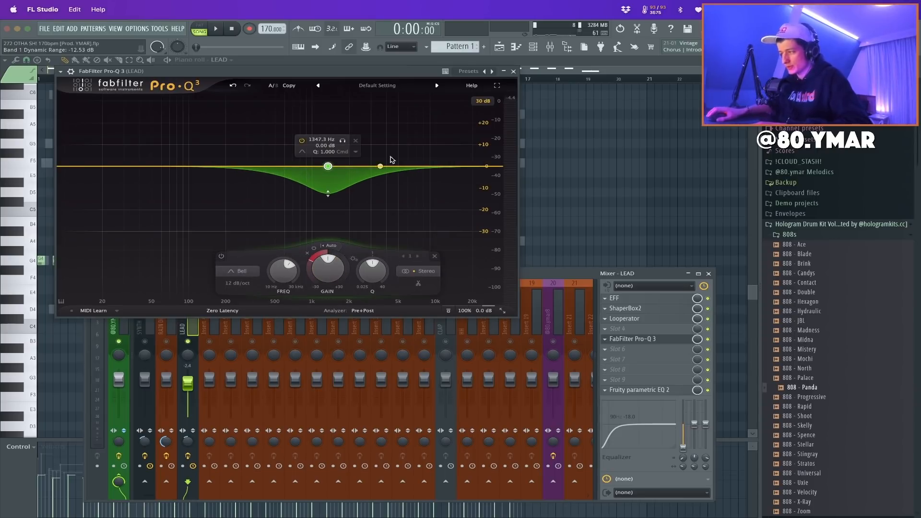
pyautogui.click(513, 71)
# Unmute the SYNTH channel and the SYNTH and RAIN DROP mixer tracks, lower SYNTH #2's volume slightly and audition the beat
pyautogui.click(162, 92)
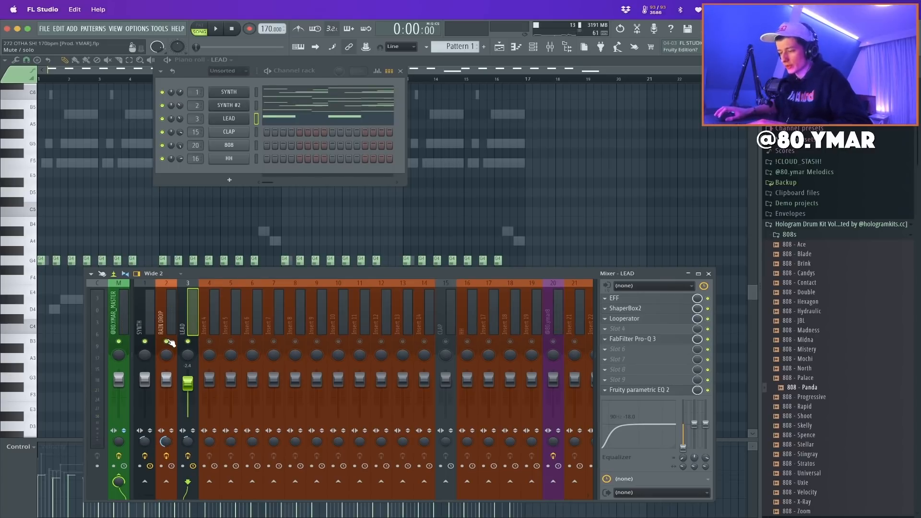
pyautogui.press('space')
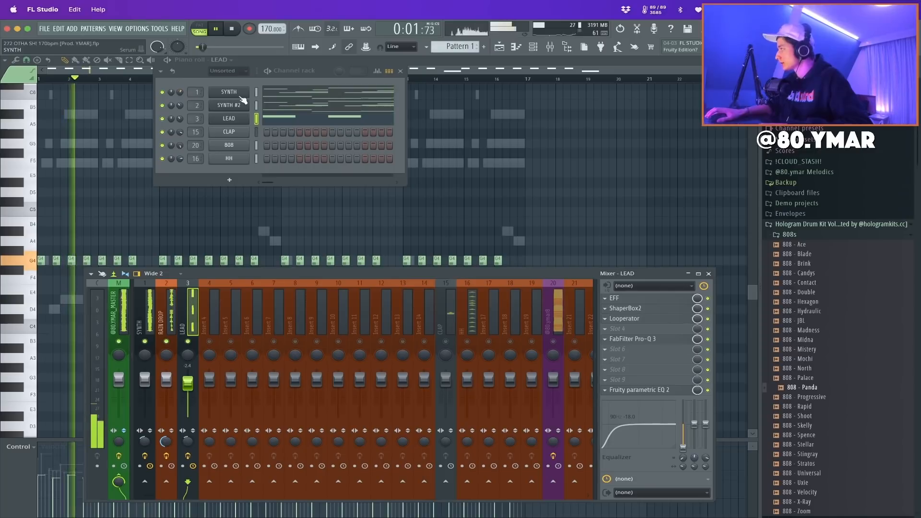
pyautogui.press('space')
pyautogui.moveTo(178, 108); pyautogui.dragTo(178, 110)
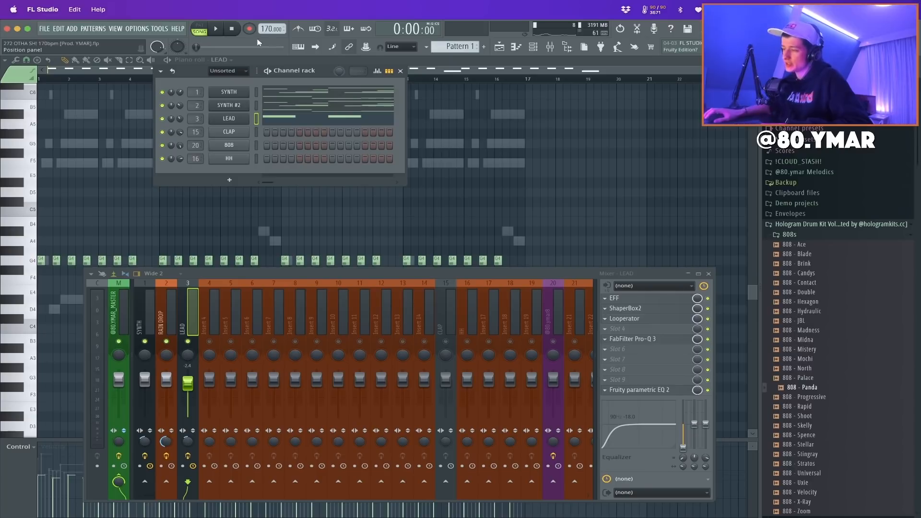
pyautogui.click(223, 30)
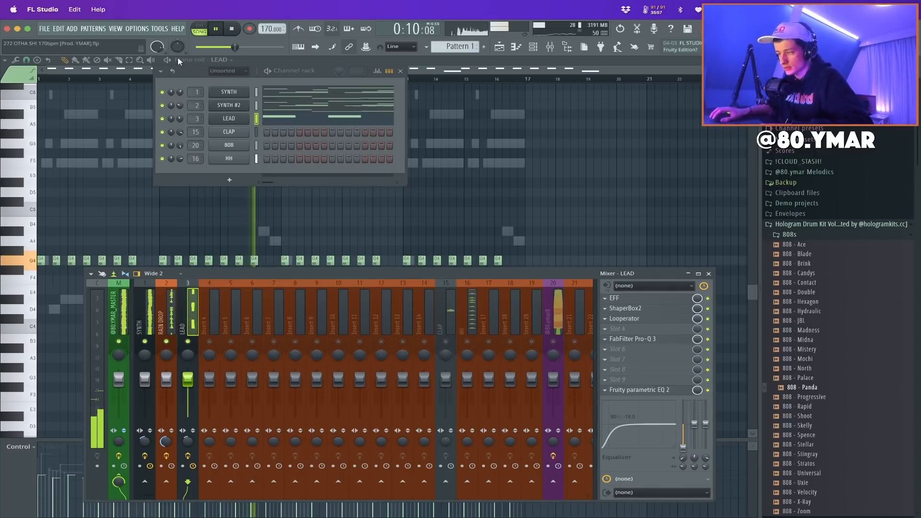
# Lower the LEAD channel's volume slightly and review the LEAD track's Fruity parametric EQ 2 while the beat plays
pyautogui.moveTo(180, 119); pyautogui.dragTo(180, 126)
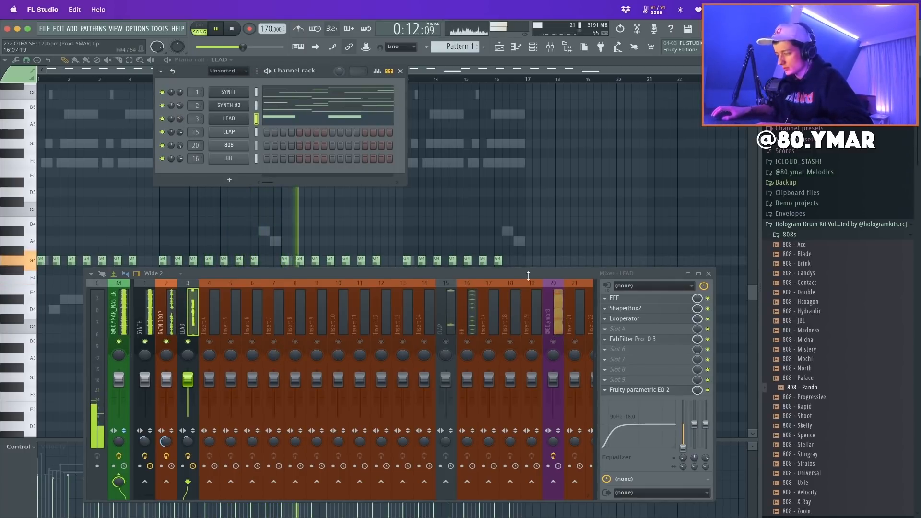
pyautogui.press('space')
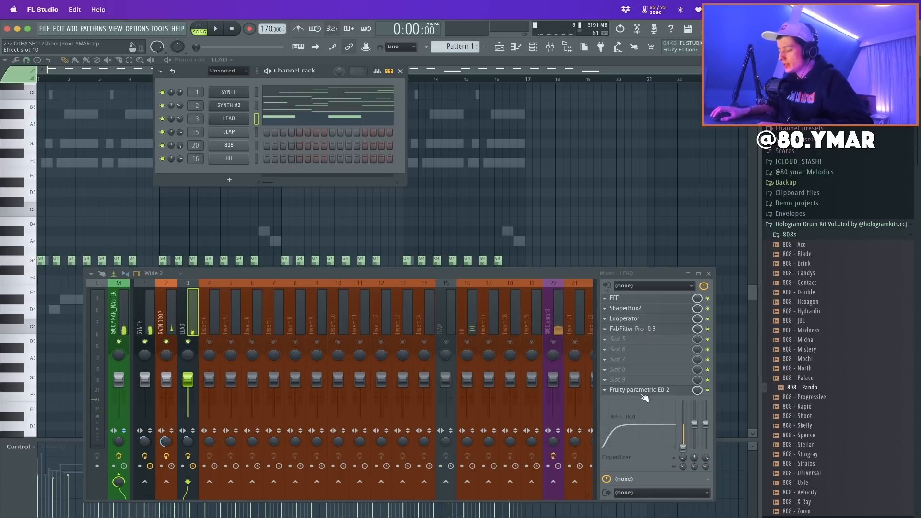
pyautogui.click(642, 392)
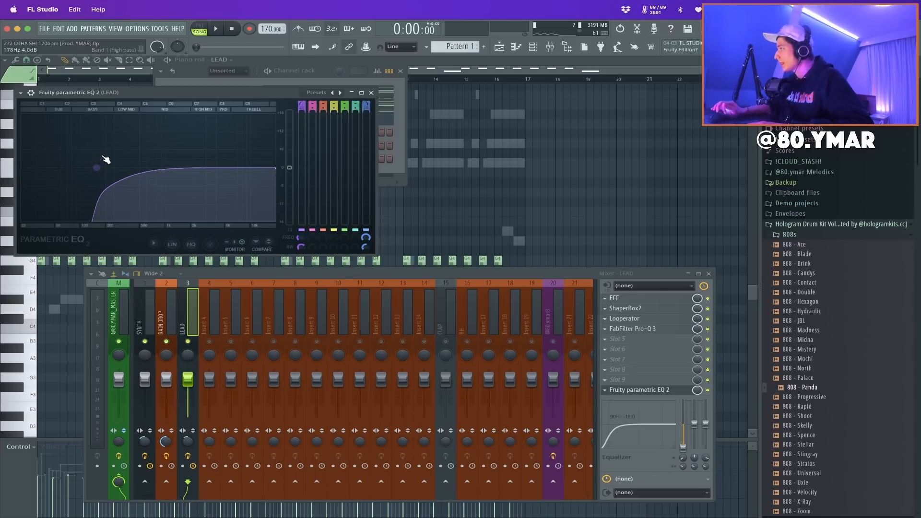
pyautogui.press('space')
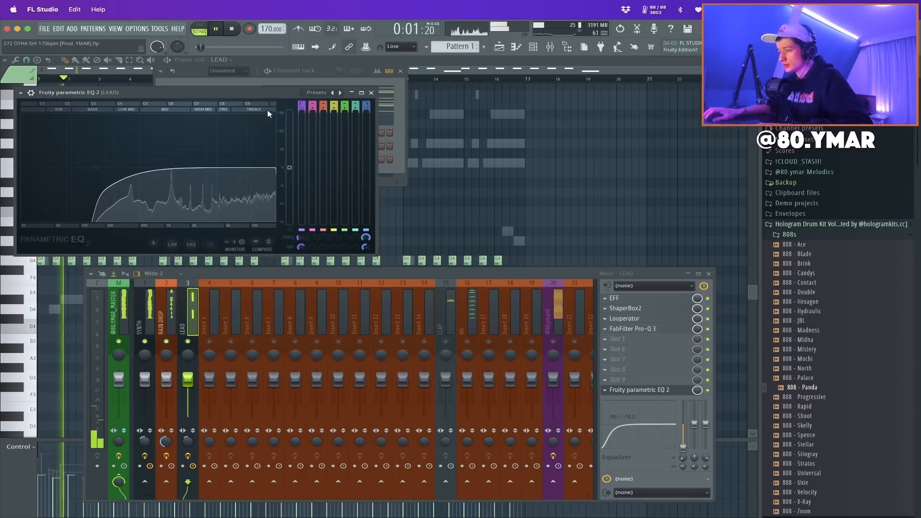
pyautogui.click(377, 93)
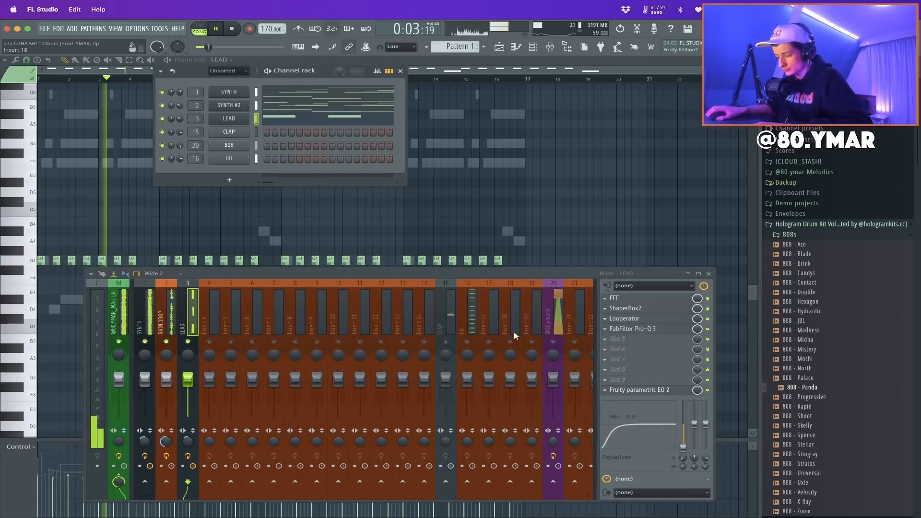
# Collapse the 808s folder of the Hologram Drum Kit, stop playback and open its Percs folder
pyautogui.click(801, 224)
pyautogui.click(802, 224)
pyautogui.click(789, 235)
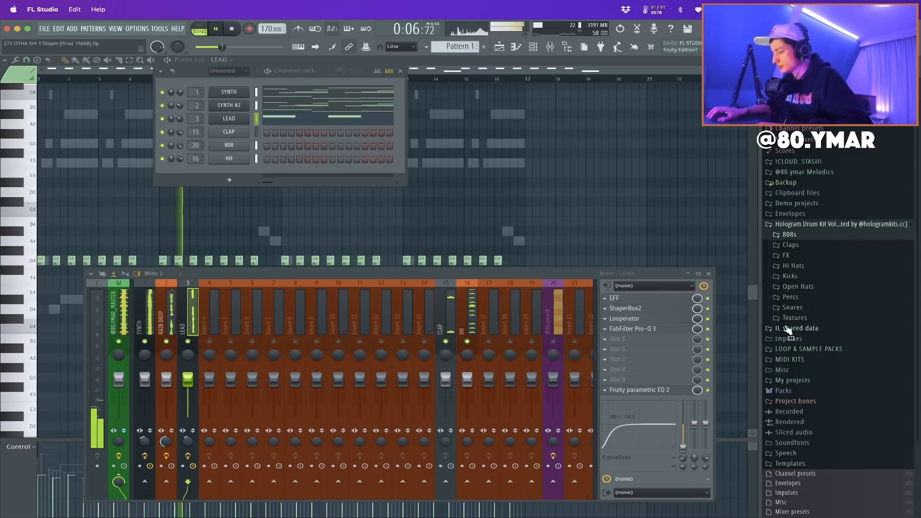
pyautogui.press('space')
pyautogui.click(800, 299)
# Audition the percussion samples in the Percs folder one after another, from Perc - AR15 to Perc - Toast
pyautogui.click(817, 328)
pyautogui.press('Down')
pyautogui.press('Down')
pyautogui.press('Down')
pyautogui.press('Up')
pyautogui.press('Up')
pyautogui.press('Up')
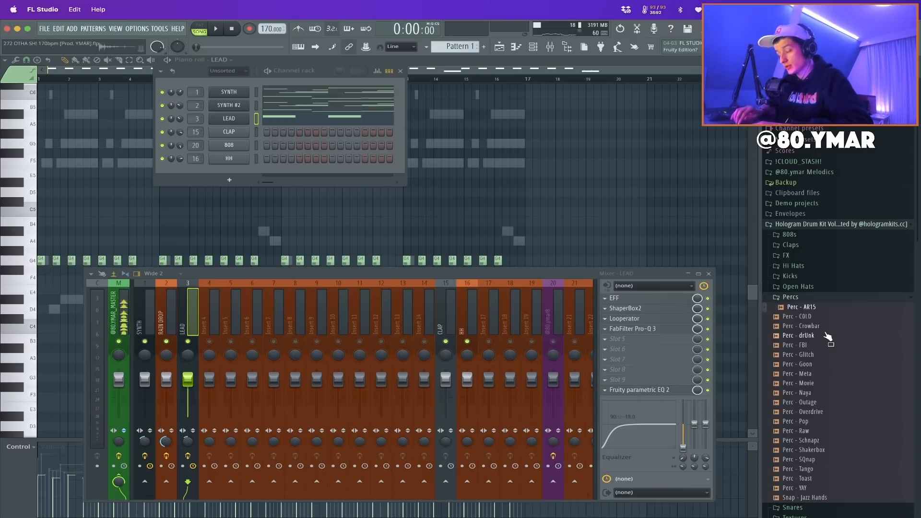
pyautogui.press('Down')
pyautogui.press('Down')
pyautogui.press('Down')
pyautogui.press('Down')
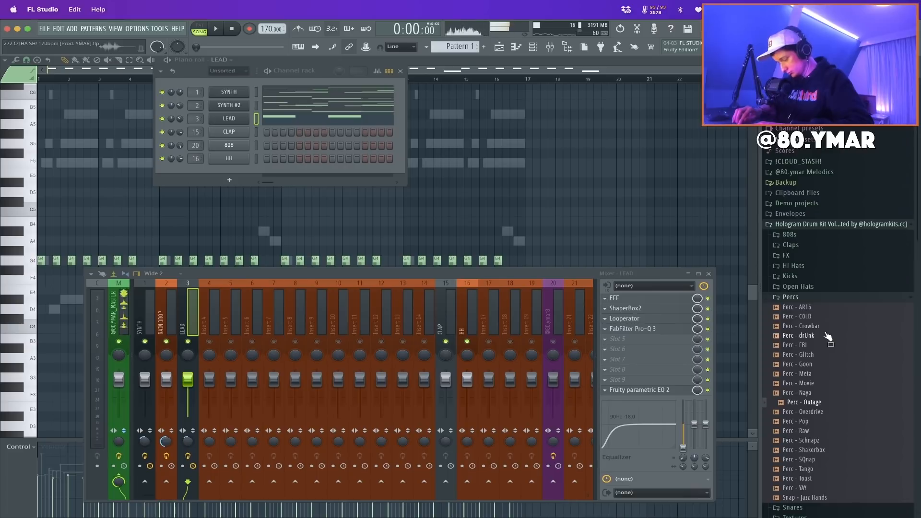
pyautogui.press('Up')
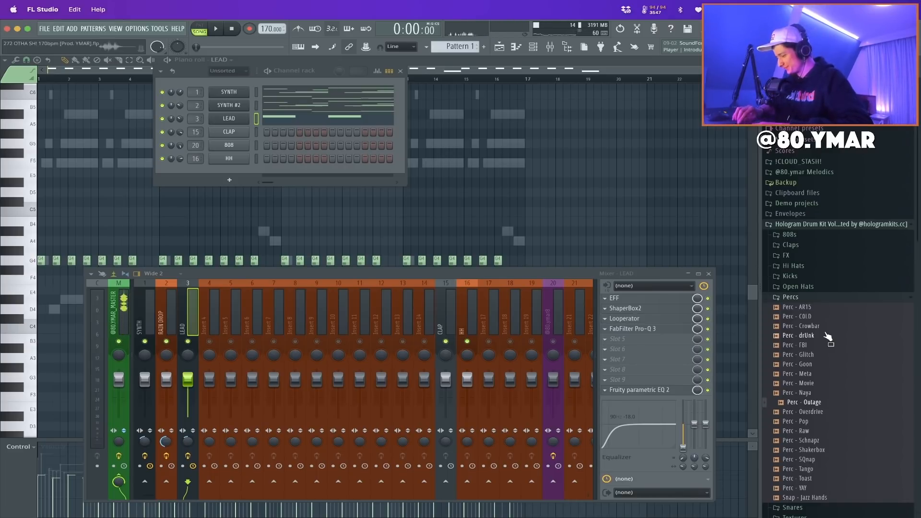
pyautogui.press('Down')
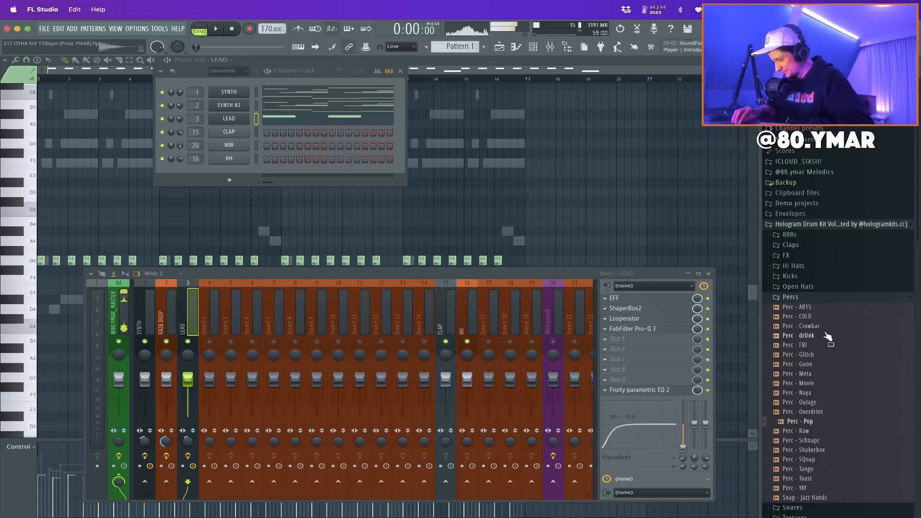
pyautogui.press('Down')
pyautogui.press('Up')
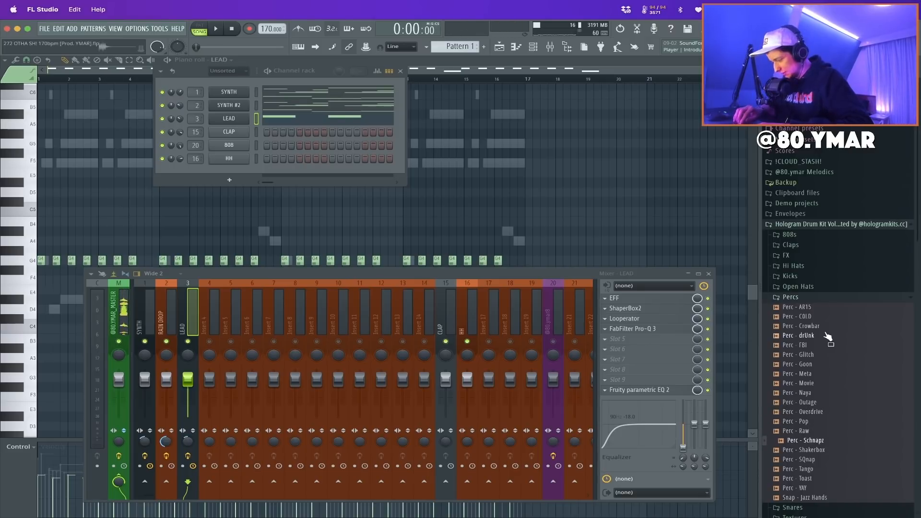
pyautogui.press('Down')
pyautogui.press('Down')
pyautogui.press('Down')
pyautogui.press('Down')
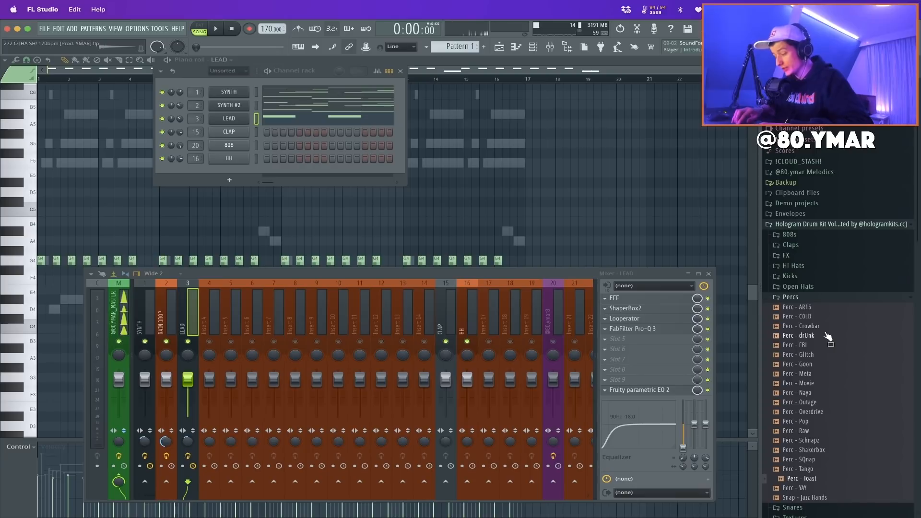
# Audition the first percussion samples once more, from Perc - AR15 down to Perc - Goon
pyautogui.click(806, 310)
pyautogui.click(812, 320)
pyautogui.click(816, 327)
pyautogui.click(818, 335)
pyautogui.click(818, 346)
pyautogui.click(820, 355)
pyautogui.click(822, 365)
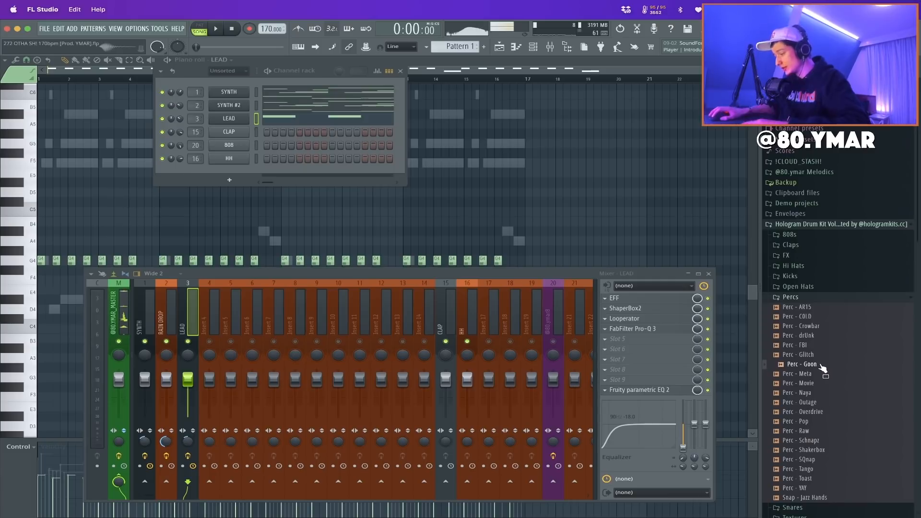
# Load Perc - Goon as a new channel below HH and rename the channel ZAP
pyautogui.moveTo(233, 174); pyautogui.dragTo(235, 172)
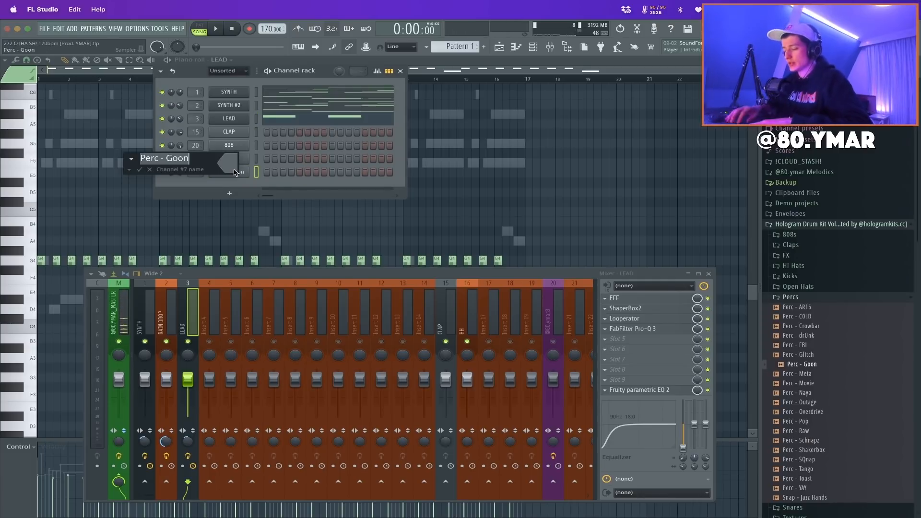
pyautogui.write('PER')
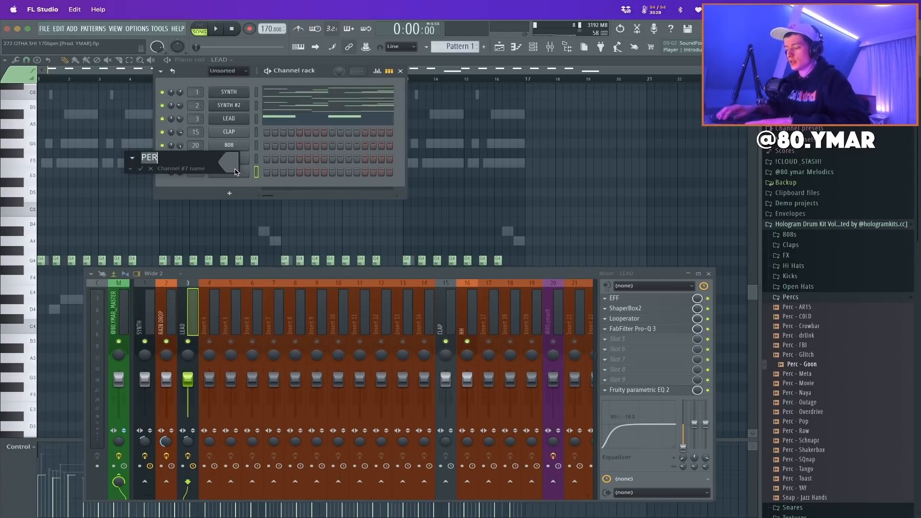
pyautogui.press('Return')
# Start playback and add ZAP hits on steps 5 and 7 of Pattern 1
pyautogui.press('space')
pyautogui.click(300, 171)
pyautogui.click(308, 172)
# Duplicate the first four bars of ZAP notes in the piano roll so the hits repeat from bar 5
pyautogui.rightClick(235, 175)
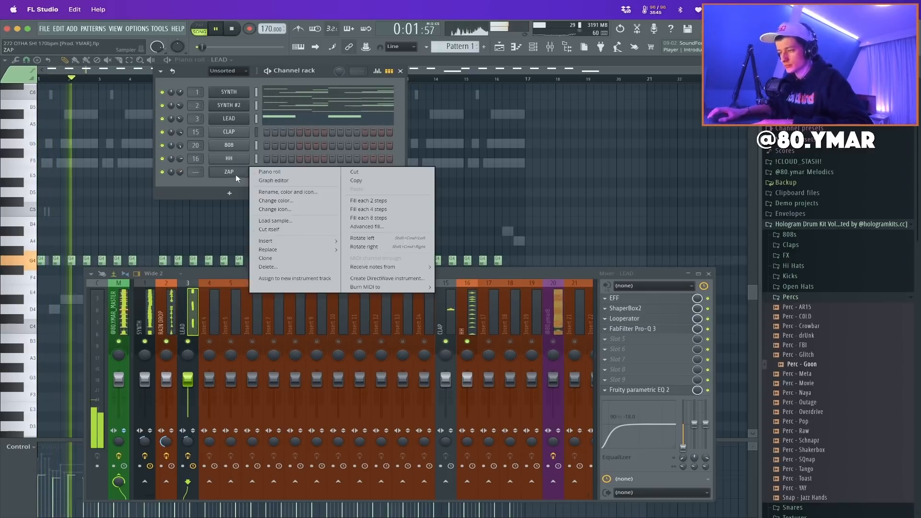
pyautogui.click(269, 188)
pyautogui.scroll(8, 42, 127)
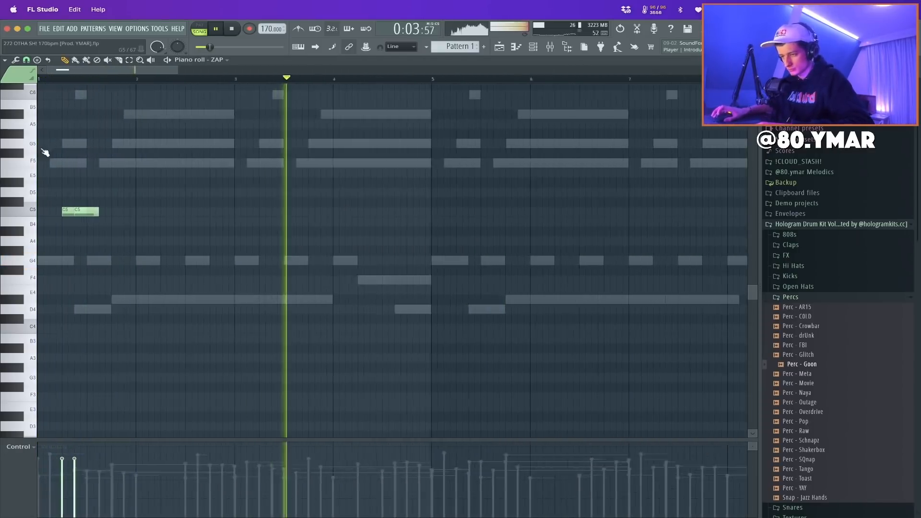
pyautogui.scroll(2, 185, 158)
pyautogui.scroll(-6, 187, 140)
pyautogui.moveTo(209, 78); pyautogui.dragTo(38, 79)
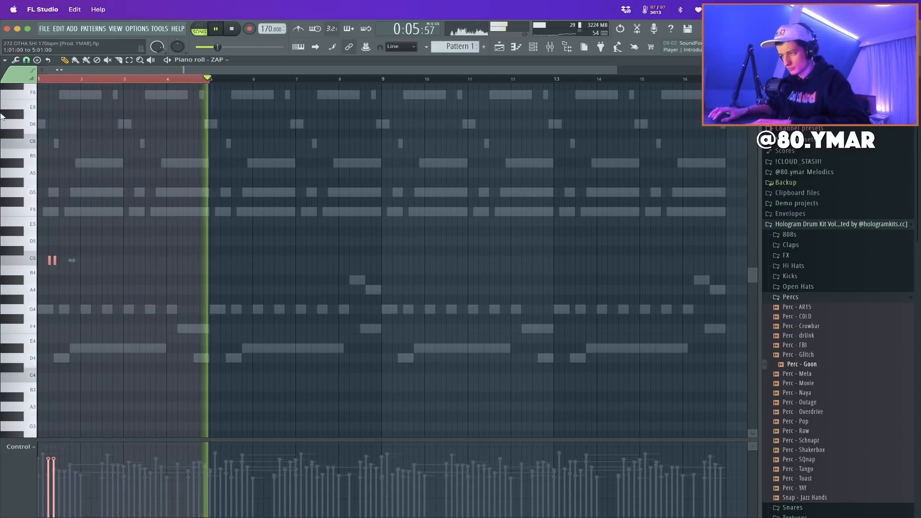
pyautogui.hotkey('ctrl', 'b')
# Move the ZAP notes of the first eight bars from Pattern 1 into Pattern 2 and play the beat
pyautogui.press('space')
pyautogui.moveTo(383, 79); pyautogui.dragTo(38, 79)
pyautogui.press('Delete')
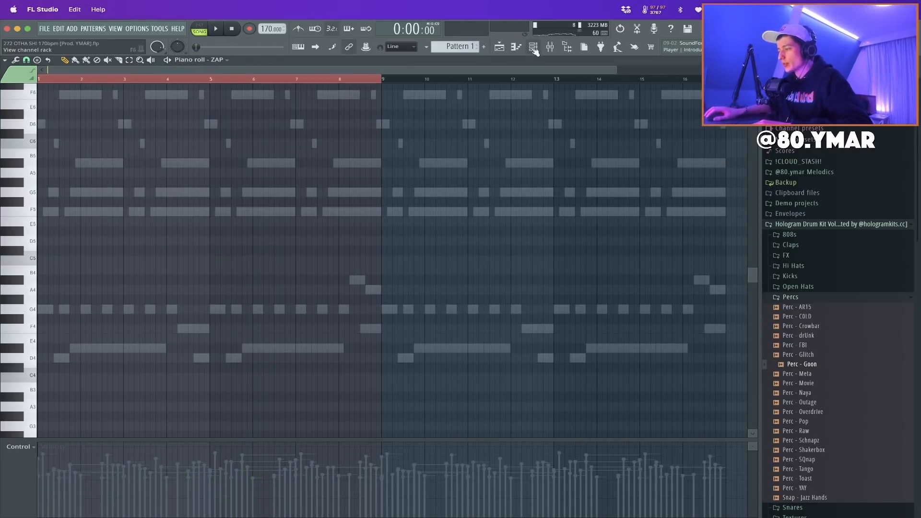
pyautogui.click(534, 48)
pyautogui.click(458, 47)
pyautogui.click(482, 58)
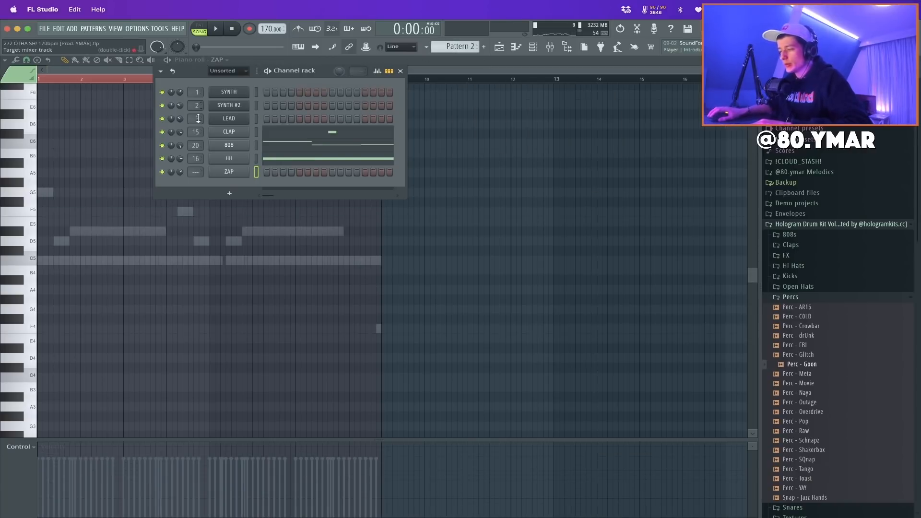
pyautogui.rightClick(225, 173)
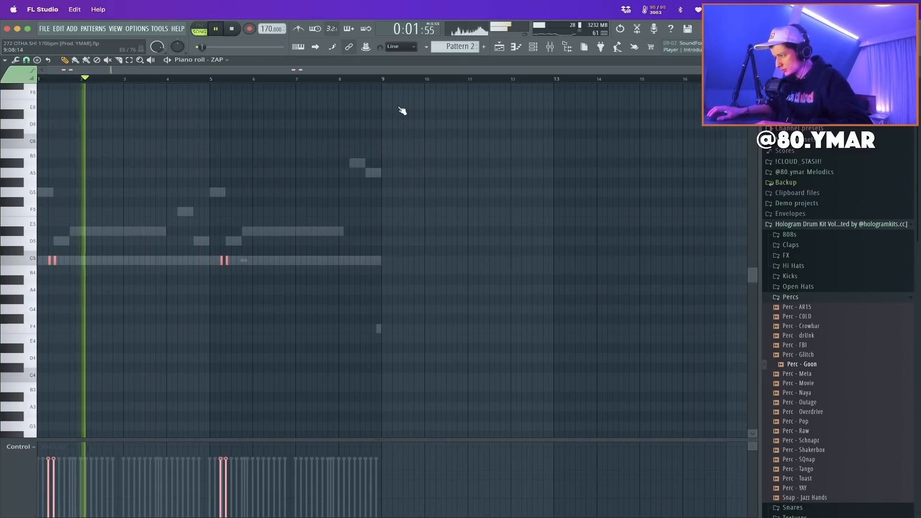
pyautogui.scroll(2, 365, 117)
pyautogui.scroll(-3, 519, 68)
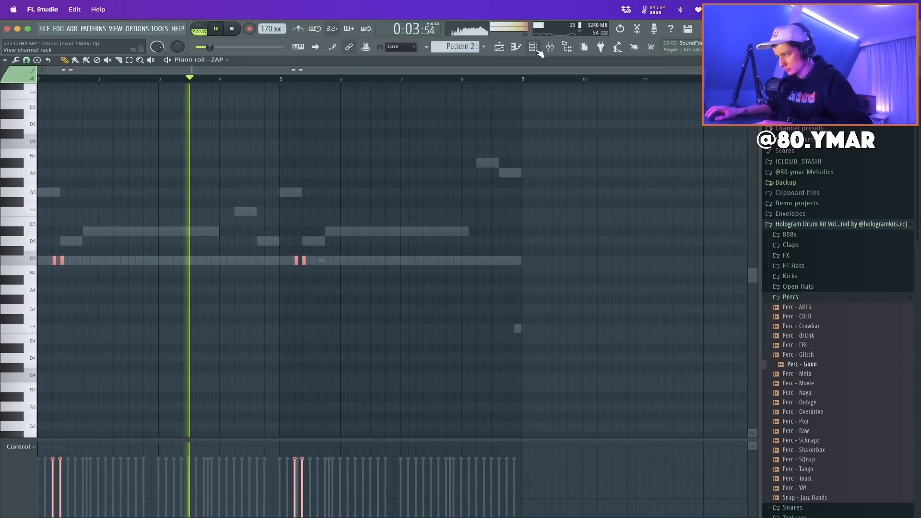
# Route the ZAP channel to mixer track 17 and name that track ZAP
pyautogui.click(535, 47)
pyautogui.hotkey('ctrl', 'l')
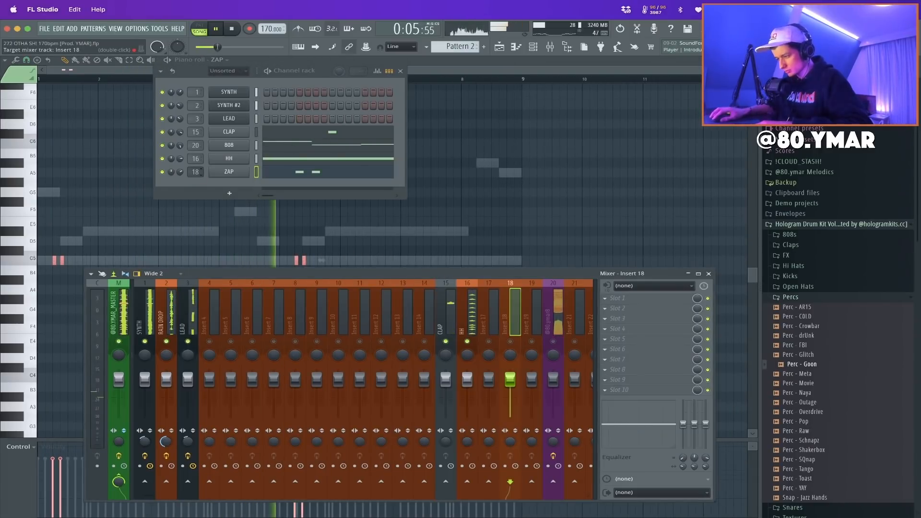
pyautogui.rightClick(488, 341)
pyautogui.rightClick(489, 341)
pyautogui.middleClick(488, 314)
pyautogui.write('ZAP')
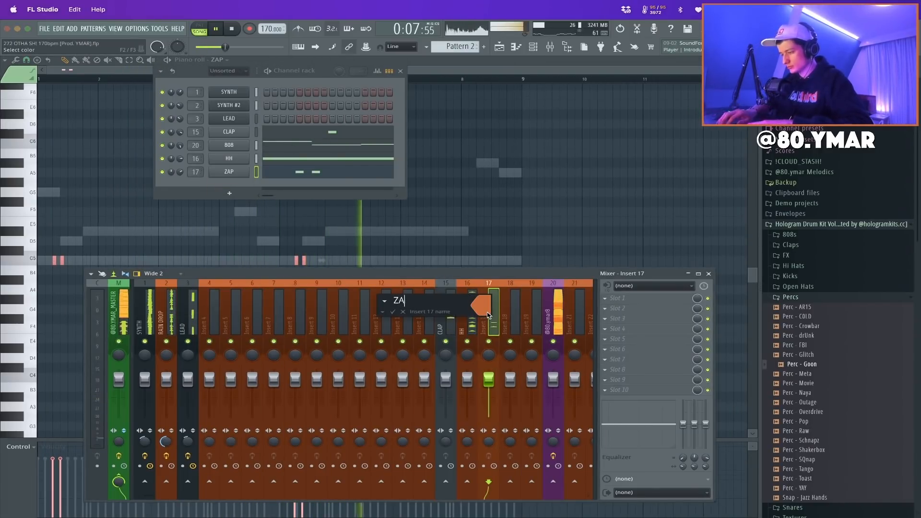
pyautogui.press('Return')
pyautogui.click(610, 298)
pyautogui.click(275, 277)
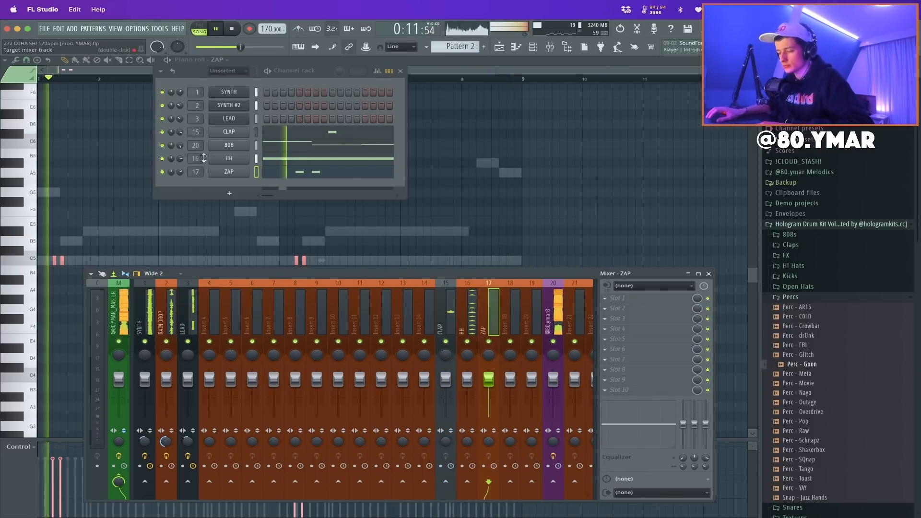
# Open the 808 mixer track's Fruity parametric EQ 2, edit a band and close the equalizer
pyautogui.click(554, 312)
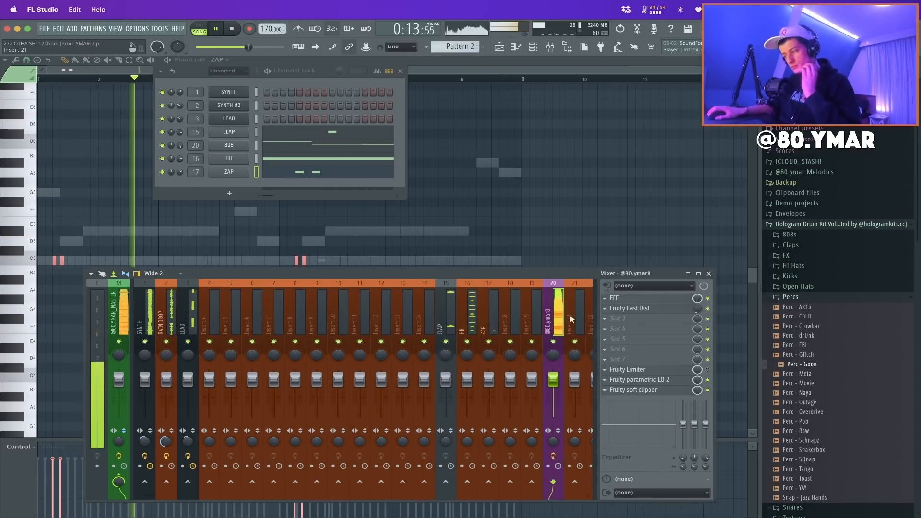
pyautogui.click(670, 380)
pyautogui.rightClick(182, 199)
pyautogui.click(204, 213)
pyautogui.click(461, 102)
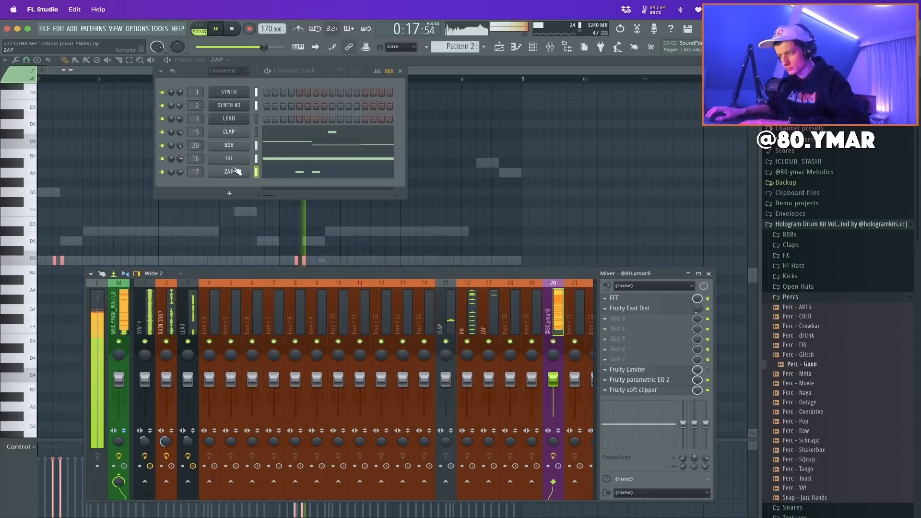
# Insert Delay ETERNITY in the first effect slot of the ZAP mixer track
pyautogui.click(427, 168)
pyautogui.click(550, 47)
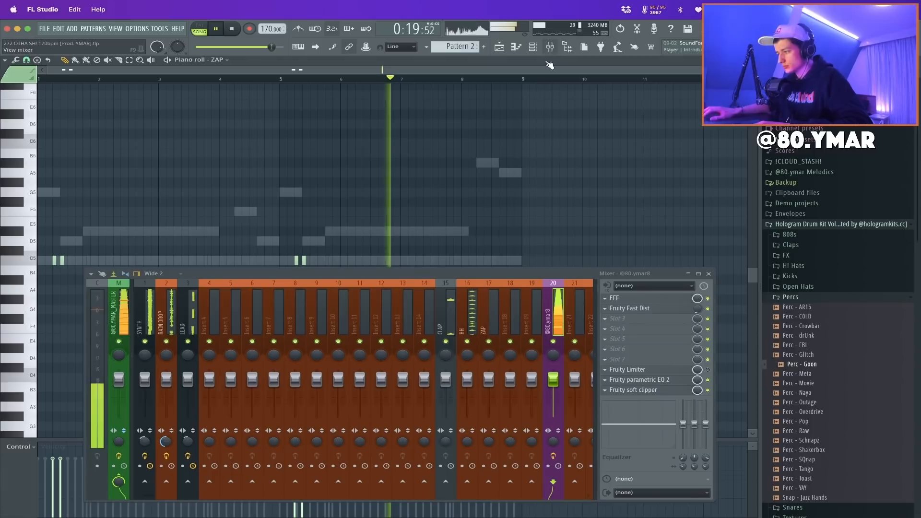
pyautogui.click(483, 319)
pyautogui.click(619, 298)
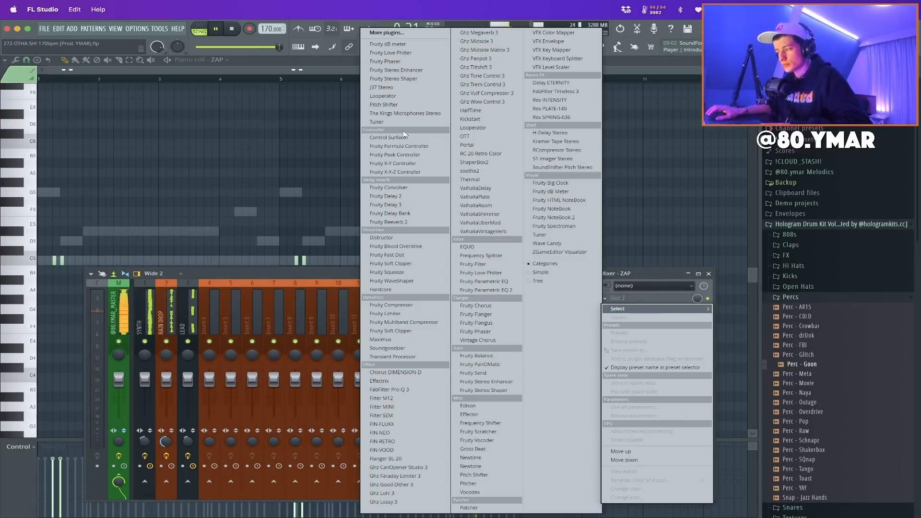
pyautogui.click(557, 82)
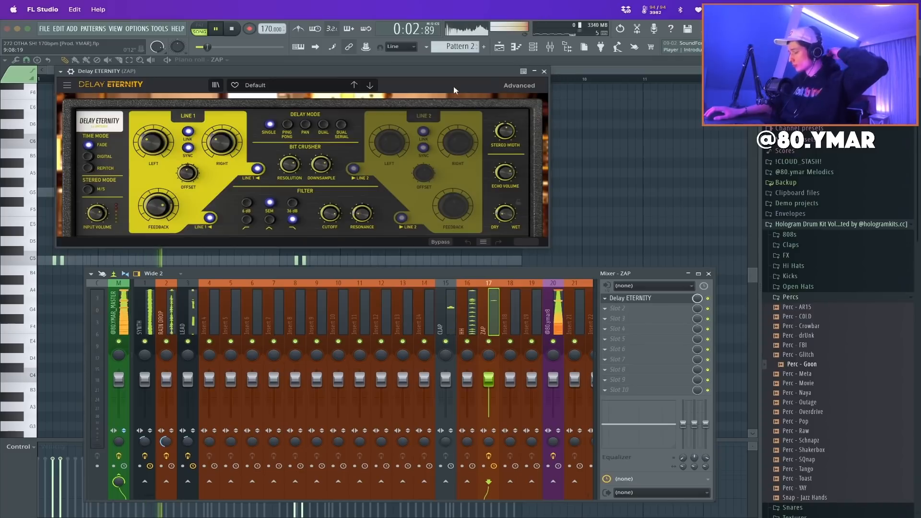
# Load the Ping-Pong Lofi preset in Delay ETERNITY, set the Line 1 delay time to 1/2.t and audition the beat
pyautogui.press('space')
pyautogui.click(370, 86)
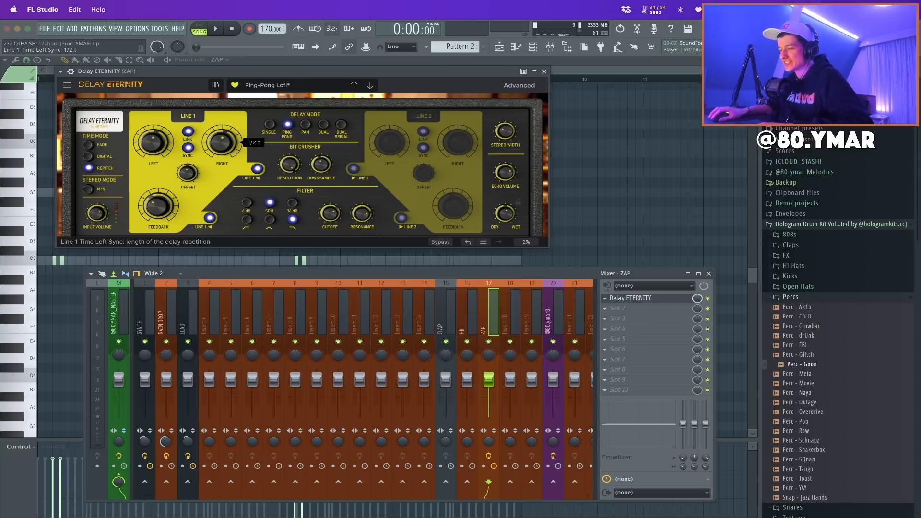
pyautogui.press('space')
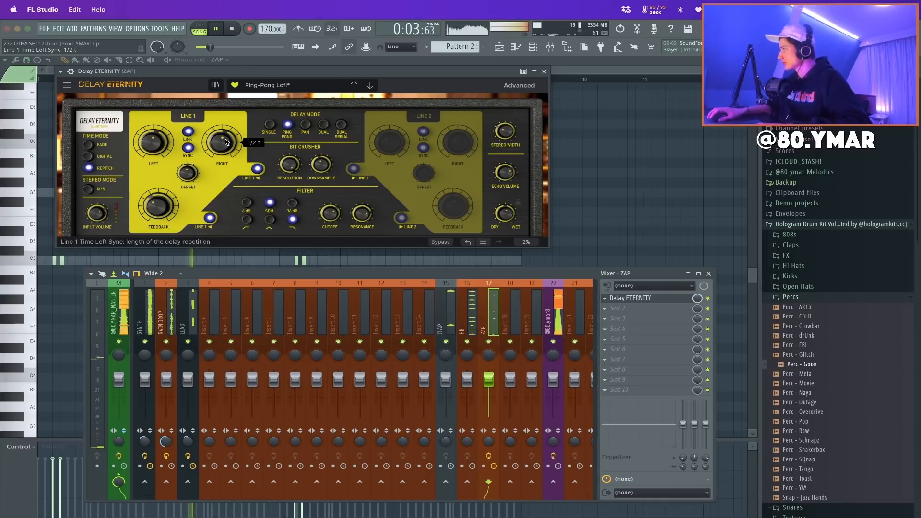
pyautogui.press('space')
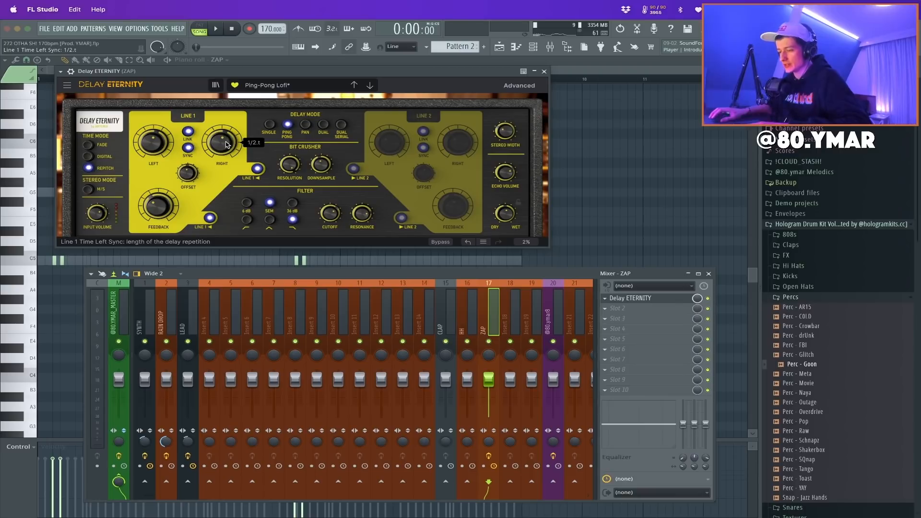
pyautogui.press('space')
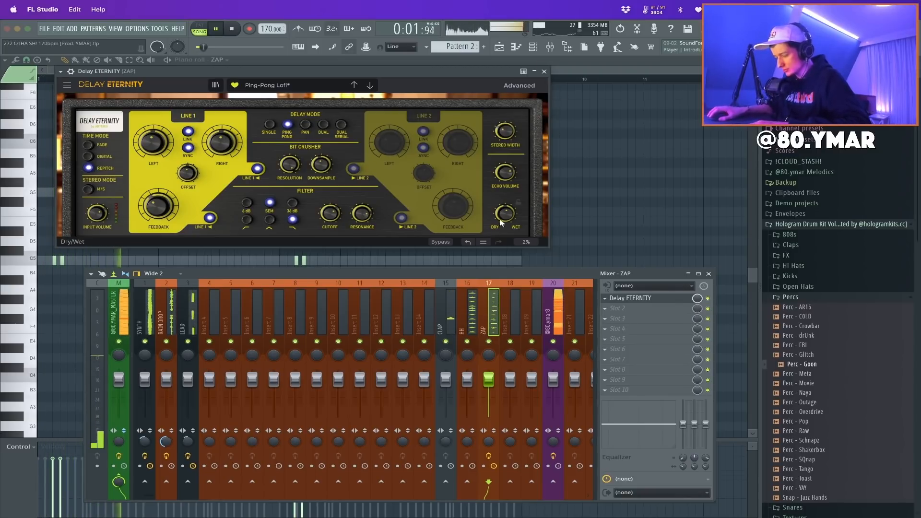
pyautogui.press('space')
# Solo the ZAP mixer track, cut its low EQ band to -18 dB and add Fruity parametric EQ 2 in slot 10
pyautogui.rightClick(489, 341)
pyautogui.press('space')
pyautogui.moveTo(684, 425); pyautogui.dragTo(683, 448)
pyautogui.click(619, 389)
pyautogui.click(484, 292)
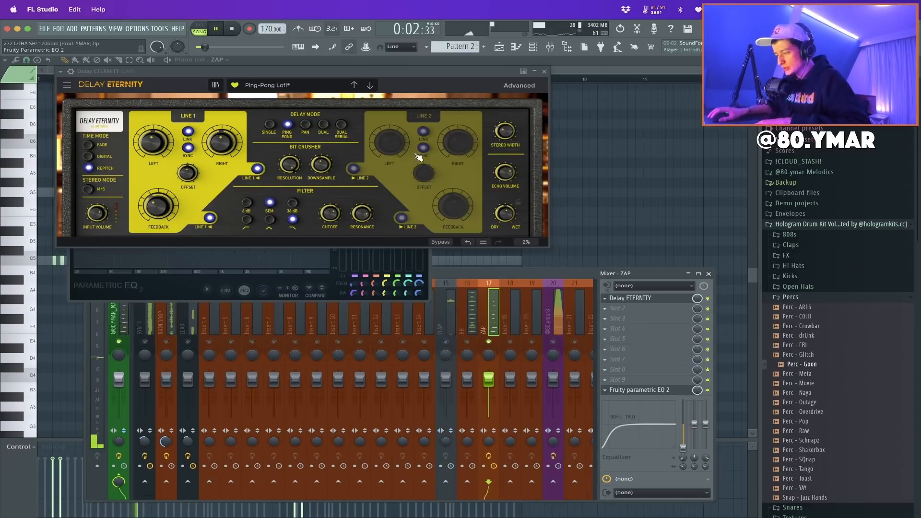
# High-pass the ZAP track at about 214 Hz with band 1 of its Fruity parametric EQ 2, audition it and close both effect windows
pyautogui.click(544, 71)
pyautogui.press('space')
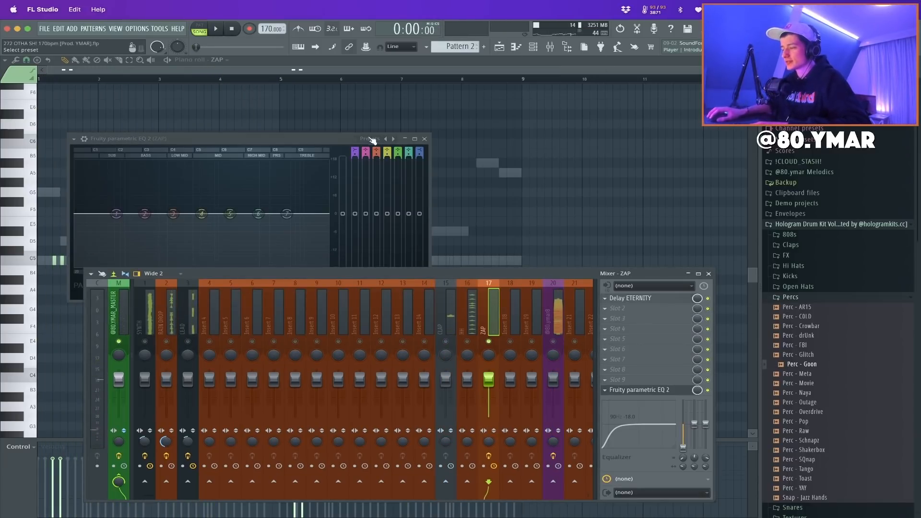
pyautogui.moveTo(76, 214); pyautogui.dragTo(163, 215)
pyautogui.press('space')
pyautogui.press('space')
pyautogui.press('space')
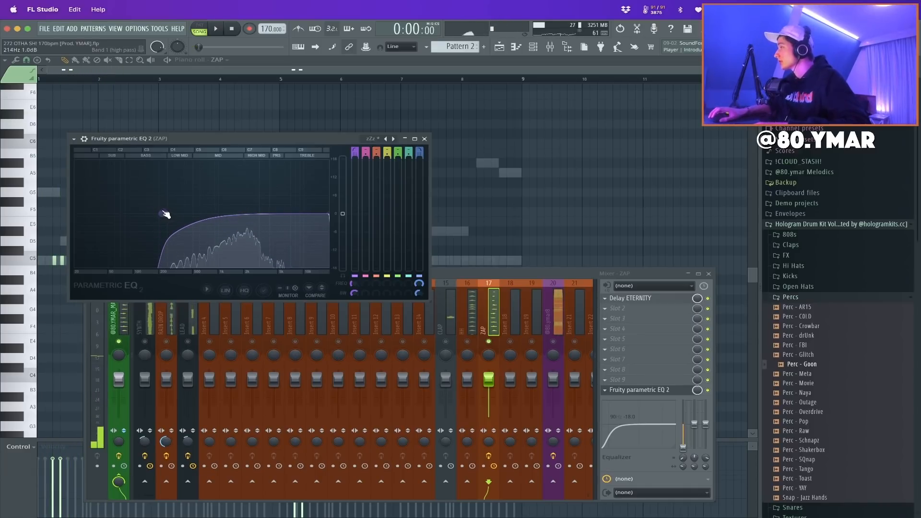
pyautogui.press('space')
pyautogui.click(425, 139)
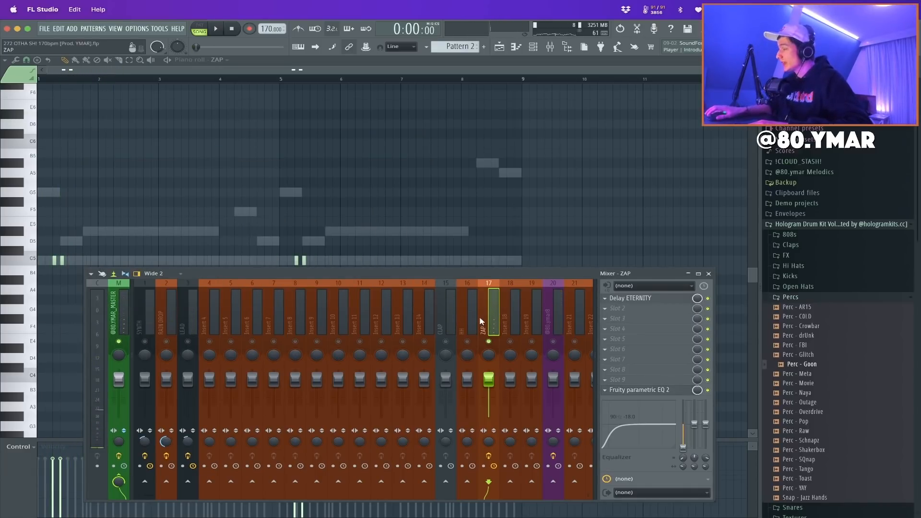
# Open the channel rack and mixer, unsolo the ZAP mixer track and play the full beat
pyautogui.rightClick(380, 155)
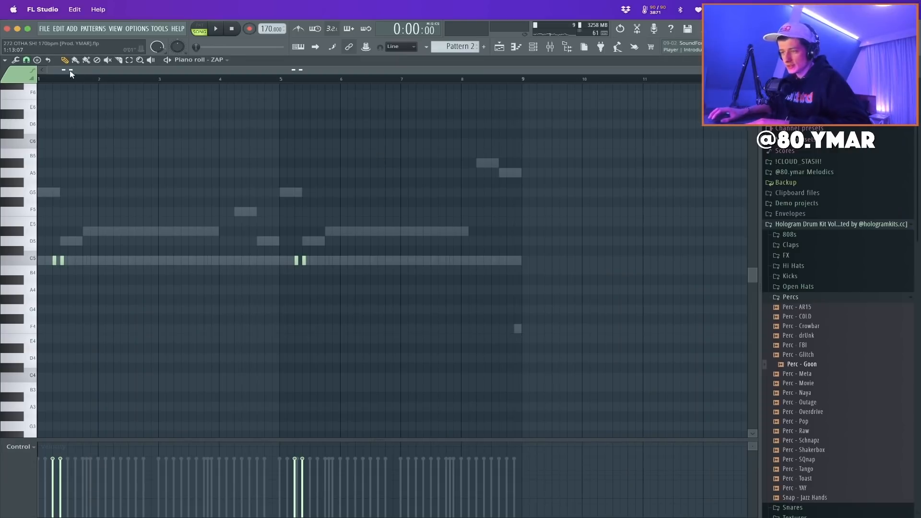
pyautogui.click(534, 47)
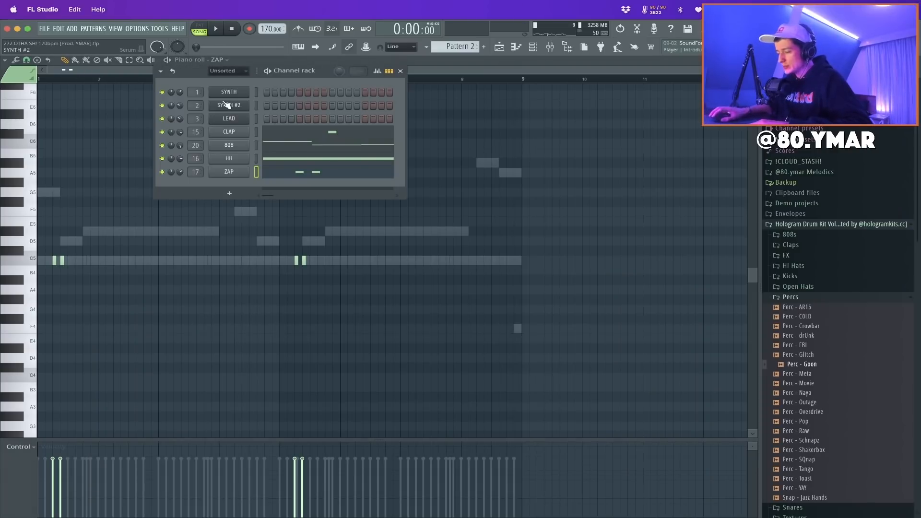
pyautogui.click(547, 47)
pyautogui.rightClick(497, 340)
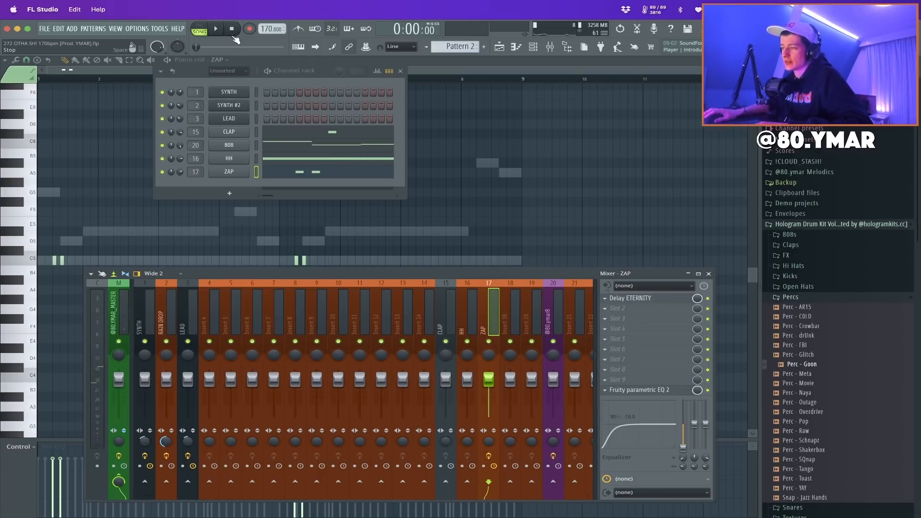
pyautogui.press('space')
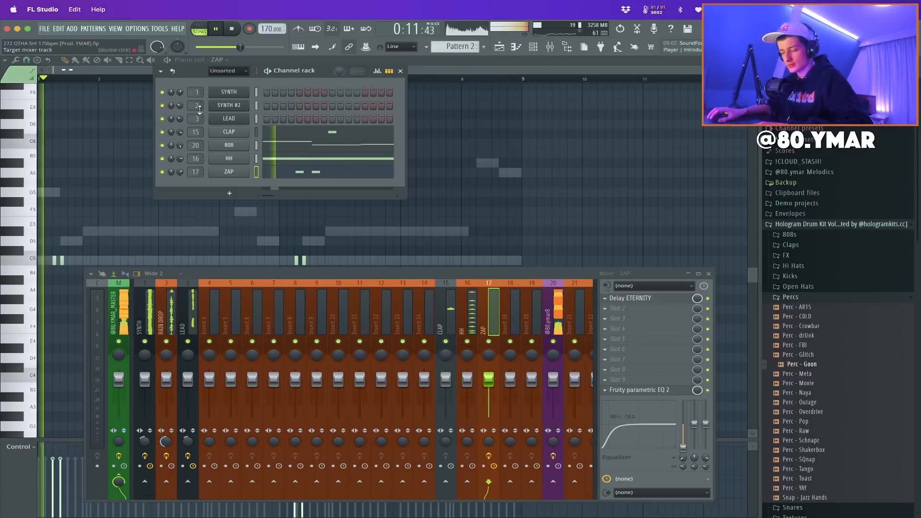
# Insert a new Serum channel and load the SYNTH - F1CT!ON preset from the BUZZ Serum Bank
pyautogui.rightClick(237, 173)
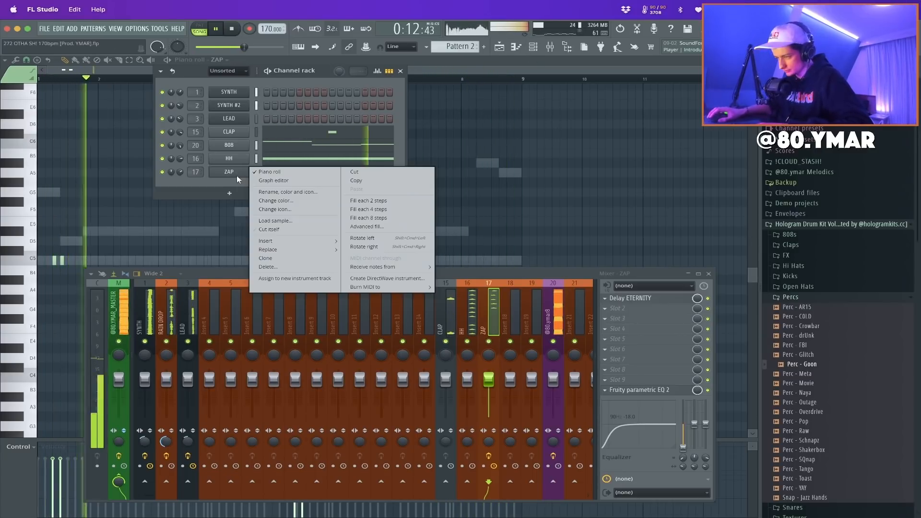
pyautogui.rightClick(236, 117)
pyautogui.moveTo(292, 179)
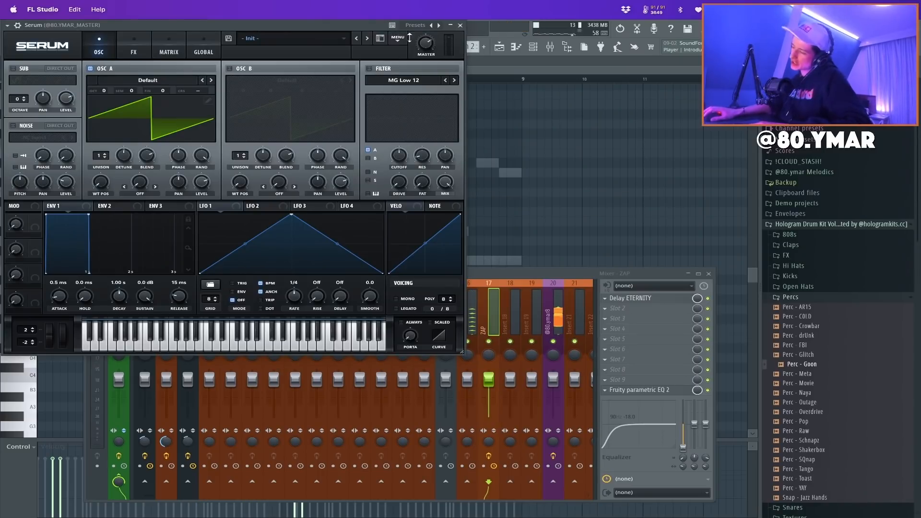
pyautogui.click(292, 41)
pyautogui.moveTo(374, 54)
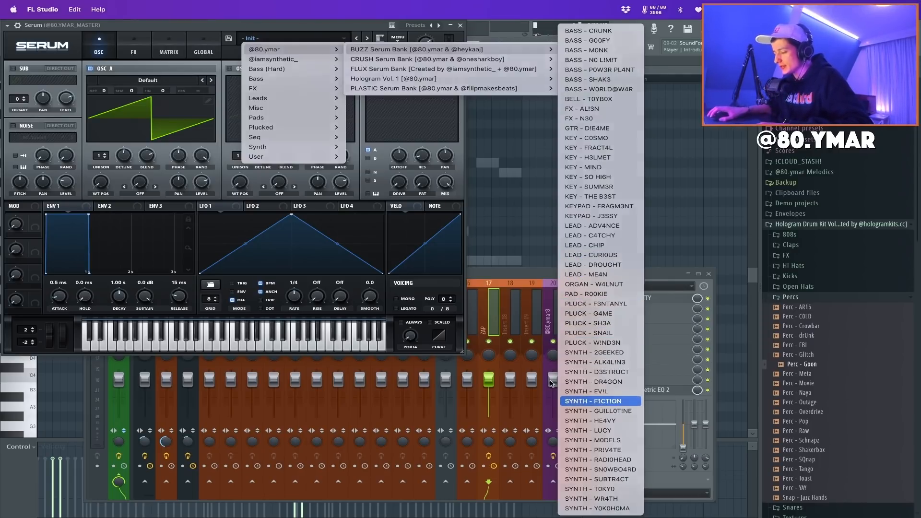
pyautogui.click(574, 401)
# Audition the following Serum presets, settle on SYNTH - HE4VY and close Serum
pyautogui.moveTo(262, 28); pyautogui.dragTo(375, 68)
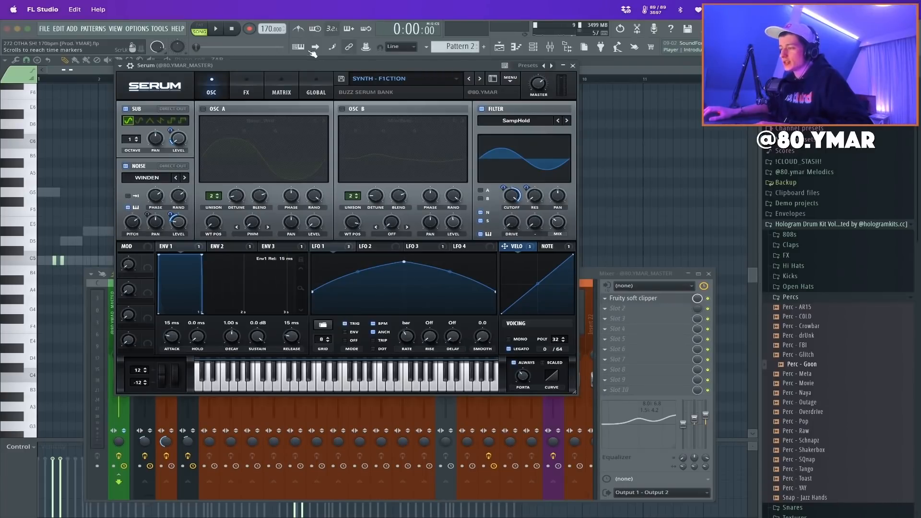
pyautogui.click(481, 79)
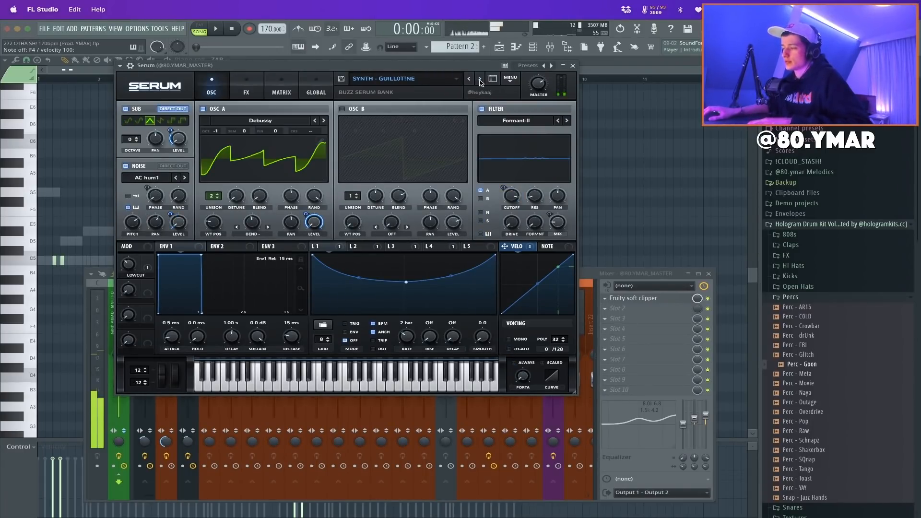
pyautogui.click(480, 79)
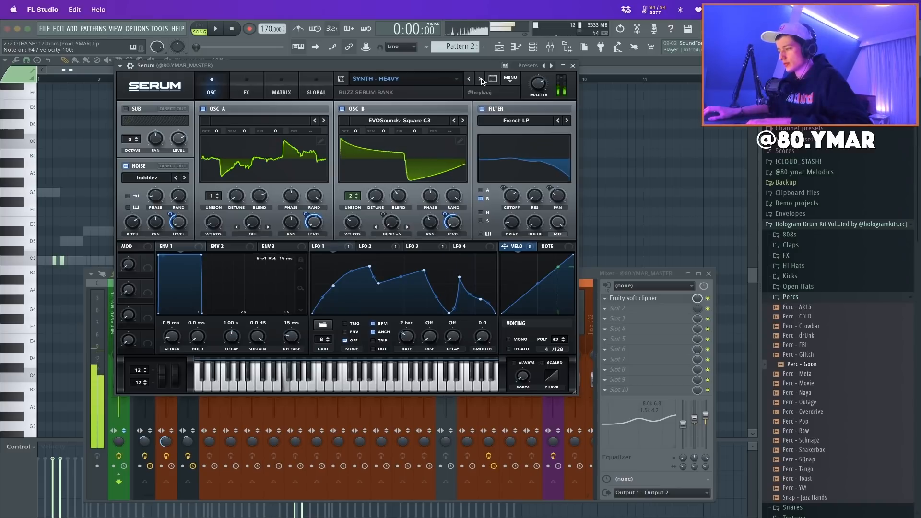
pyautogui.click(574, 66)
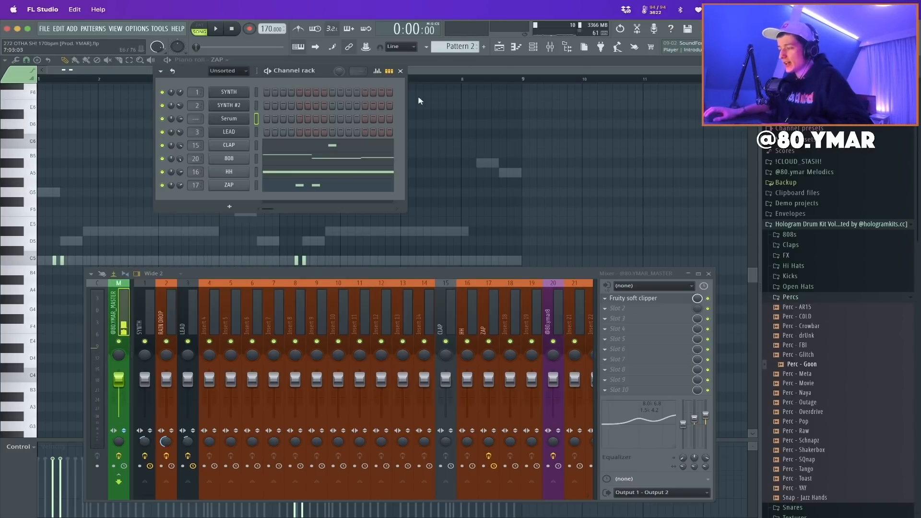
# Rename the new Serum channel SYNTH, placed below LEAD, and link it to mixer track 4 with its name and color
pyautogui.keyDown('shift'); pyautogui.click(231, 118); pyautogui.keyUp('shift')
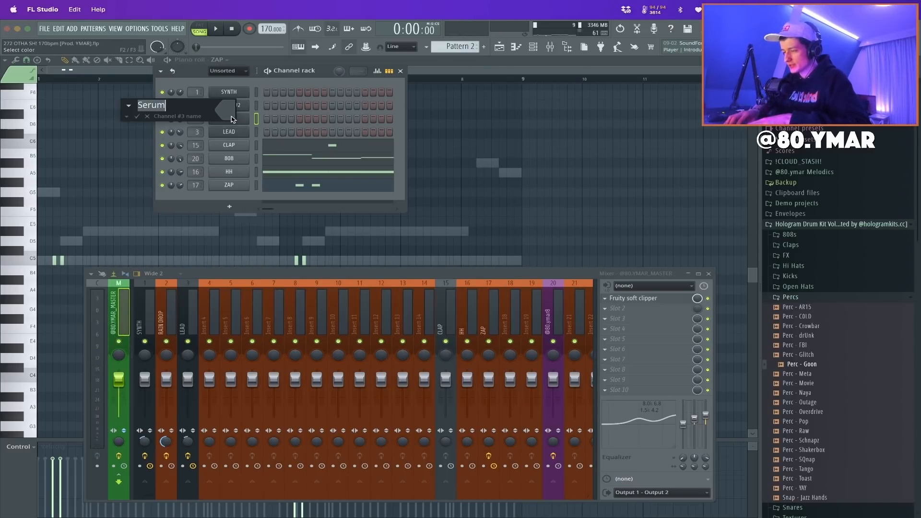
pyautogui.write('SYNTH')
pyautogui.press('Return')
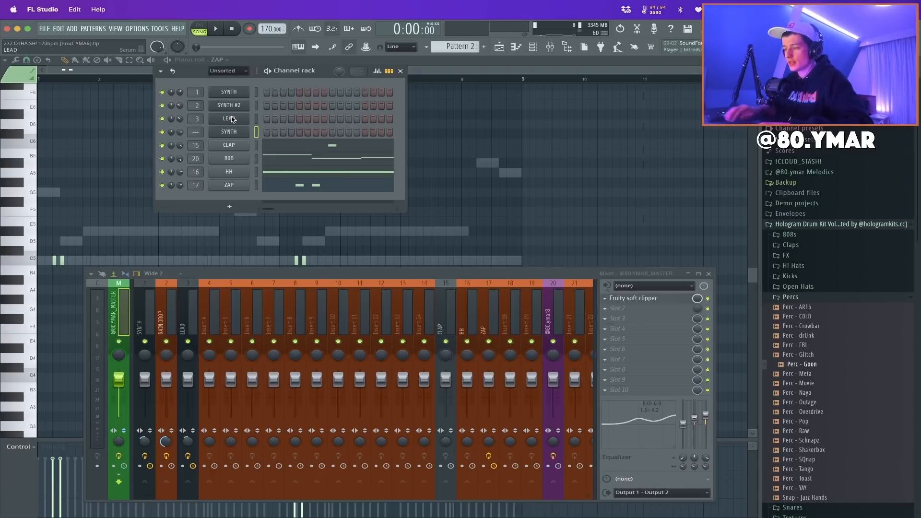
pyautogui.scroll(4, 196, 133)
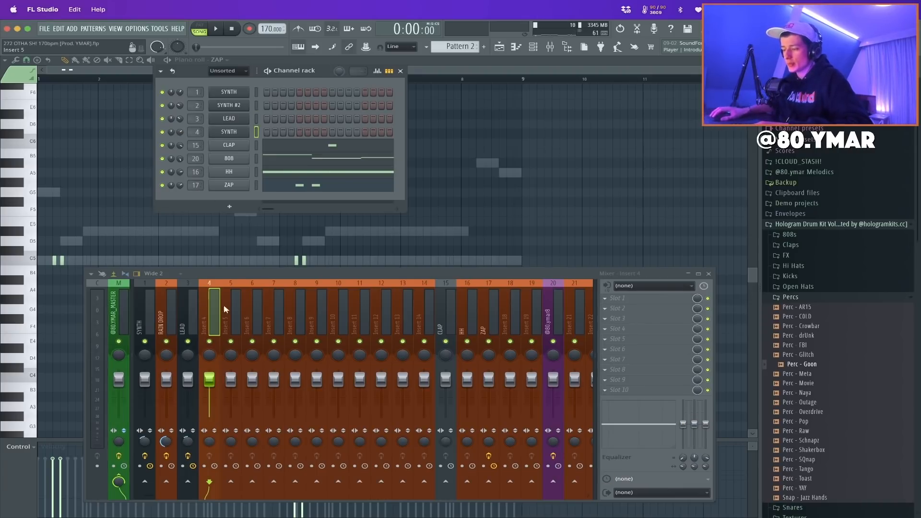
pyautogui.hotkey('ctrl', 'l')
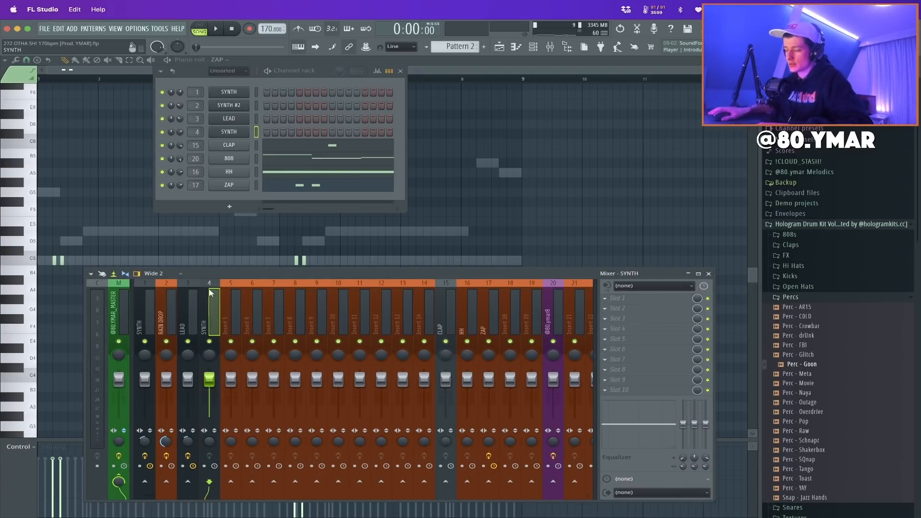
# Open the new SYNTH channel's piano roll and place a rising run of three-step notes G5, A#5, C6 and D6 from the middle of bar 2
pyautogui.rightClick(227, 137)
pyautogui.click(243, 142)
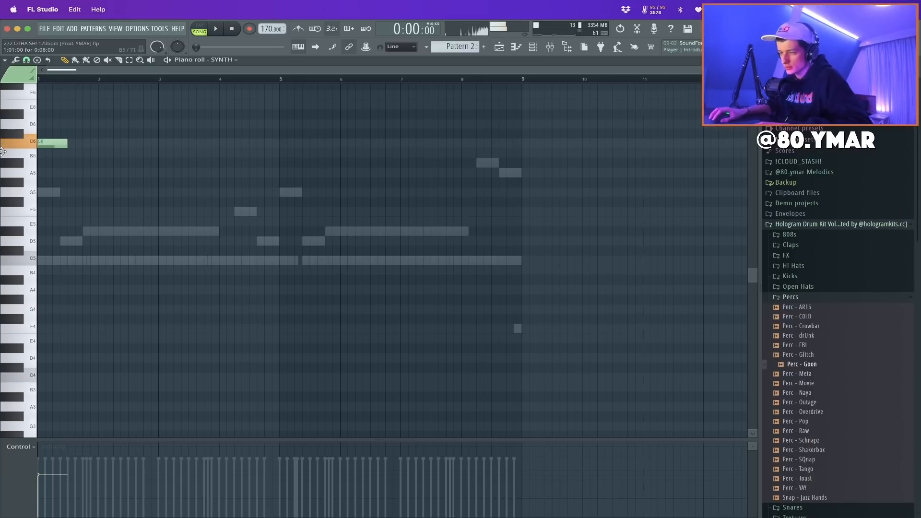
pyautogui.moveTo(63, 143); pyautogui.dragTo(146, 198)
pyautogui.press('space')
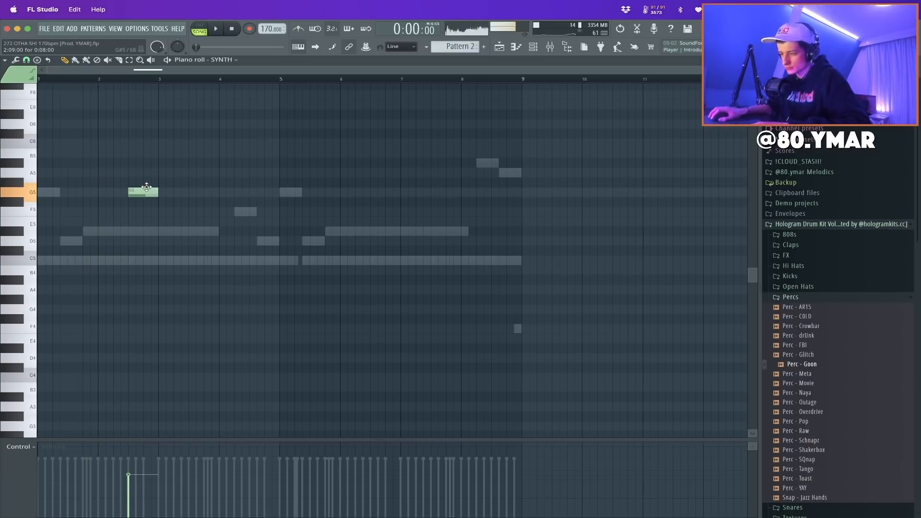
pyautogui.keyDown('ctrl'); pyautogui.rightClick(95, 140); pyautogui.keyUp('ctrl')
pyautogui.press('space')
pyautogui.keyDown('ctrl'); pyautogui.rightClick(196, 148); pyautogui.keyUp('ctrl')
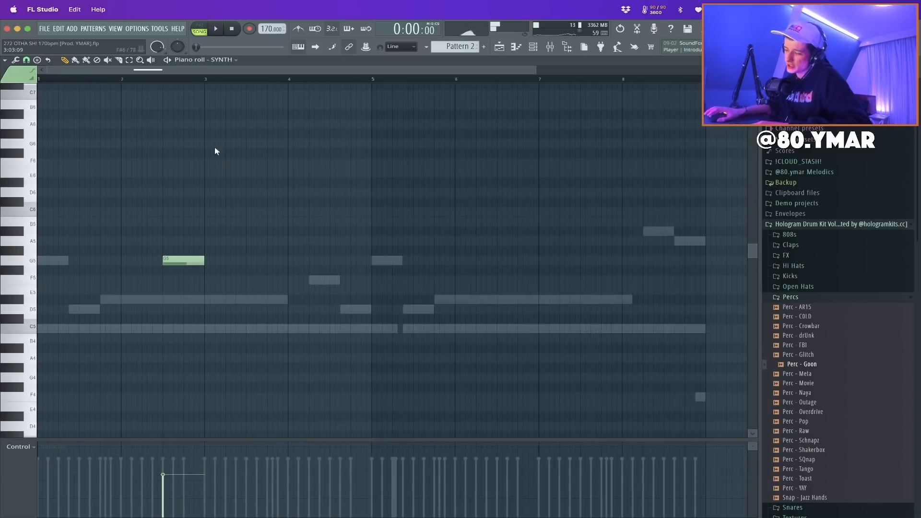
pyautogui.moveTo(203, 260); pyautogui.dragTo(177, 259)
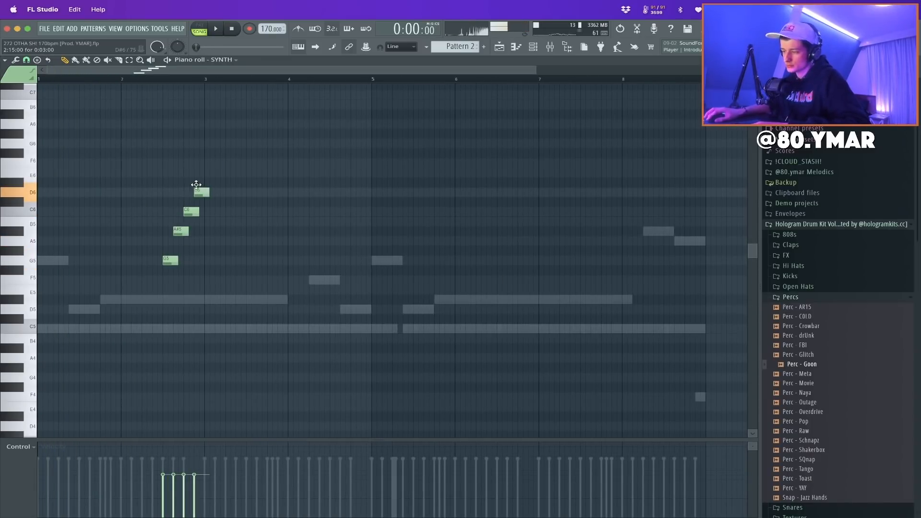
pyautogui.press('space')
# Shorten the four SYNTH notes to two steps each, audition them and give them gradually rising velocities
pyautogui.scroll(2, 148, 269)
pyautogui.hotkey('ctrl', 'a')
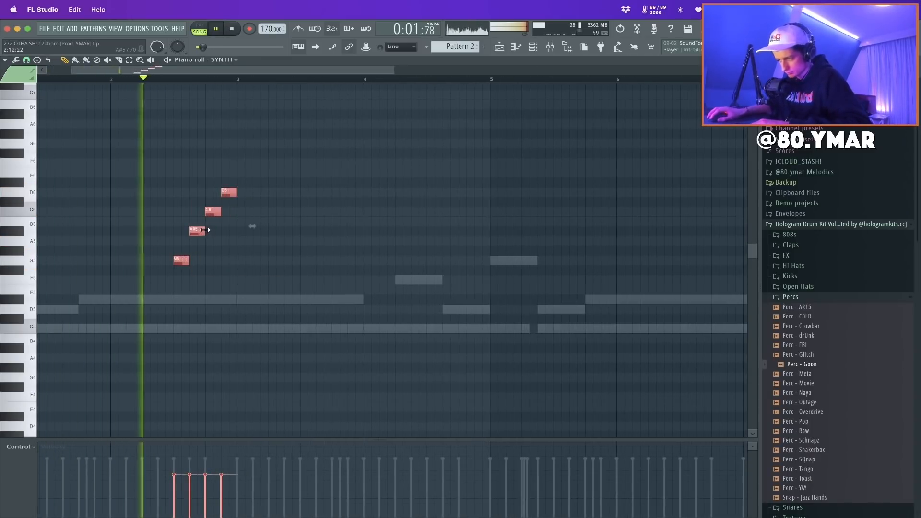
pyautogui.press('space')
pyautogui.press('space')
pyautogui.keyDown('super'); pyautogui.click(300, 231); pyautogui.keyUp('super')
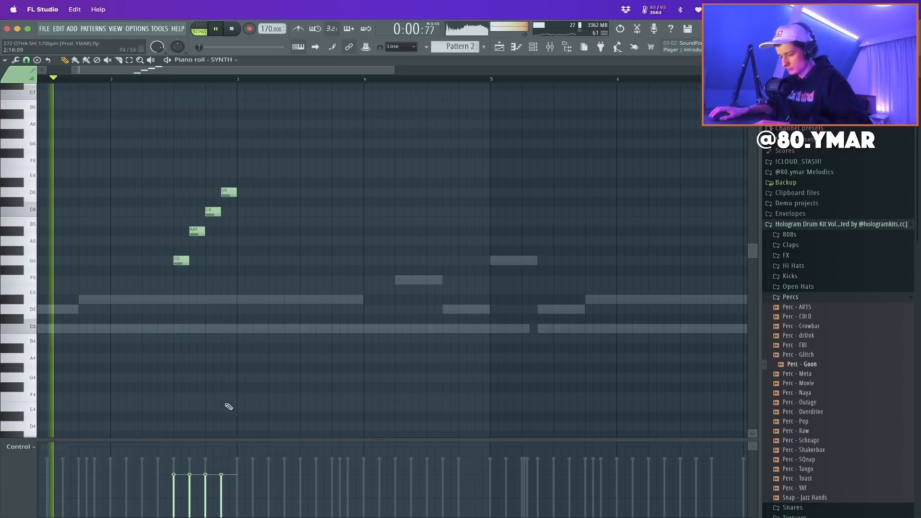
pyautogui.press('space')
pyautogui.click(243, 162)
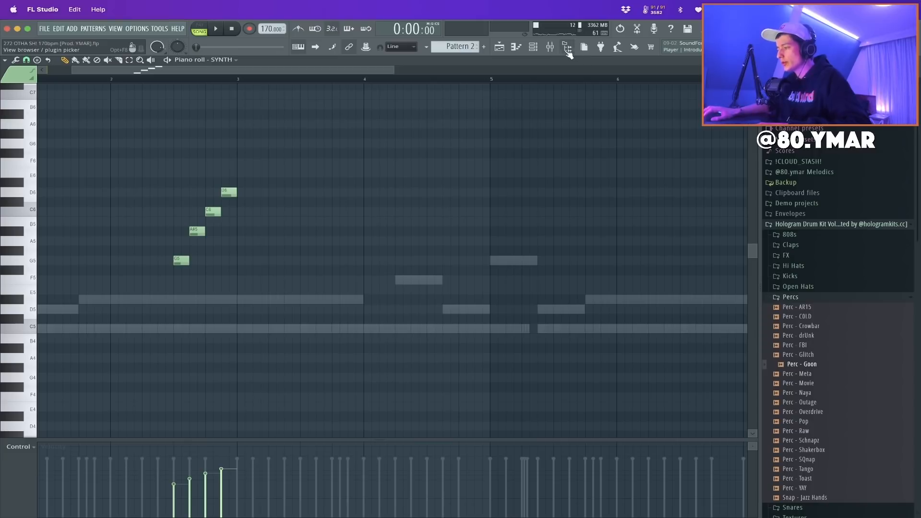
# Insert H-Delay Stereo in the first effect slot of the SYNTH mixer track and choose a preset for it
pyautogui.press('F9')
pyautogui.click(645, 299)
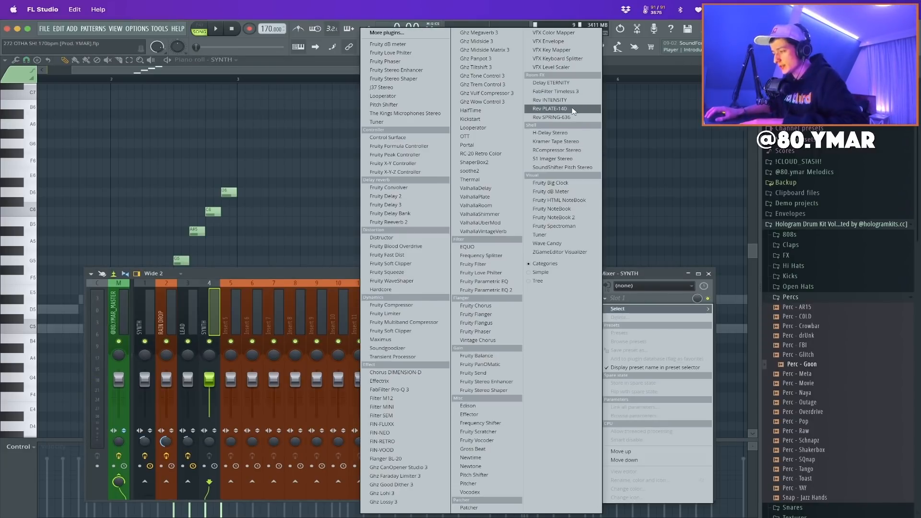
pyautogui.click(571, 136)
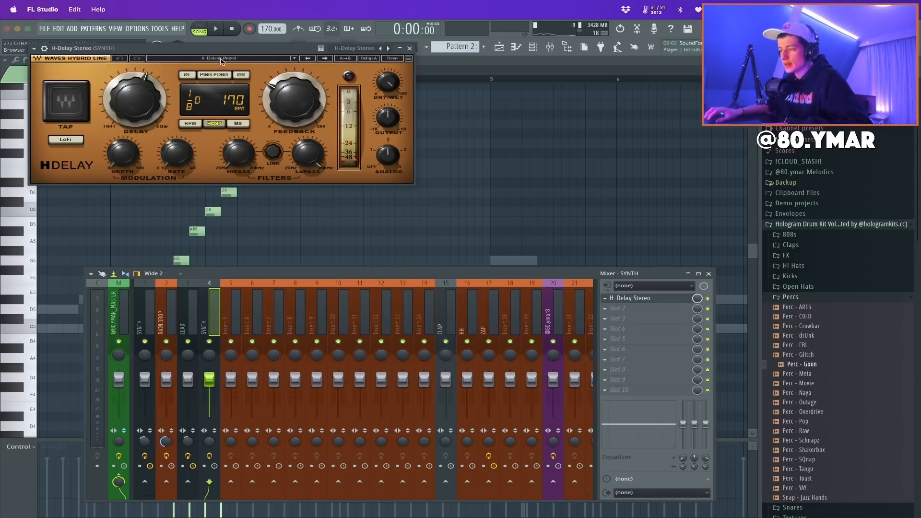
pyautogui.click(221, 59)
pyautogui.click(249, 322)
pyautogui.click(410, 48)
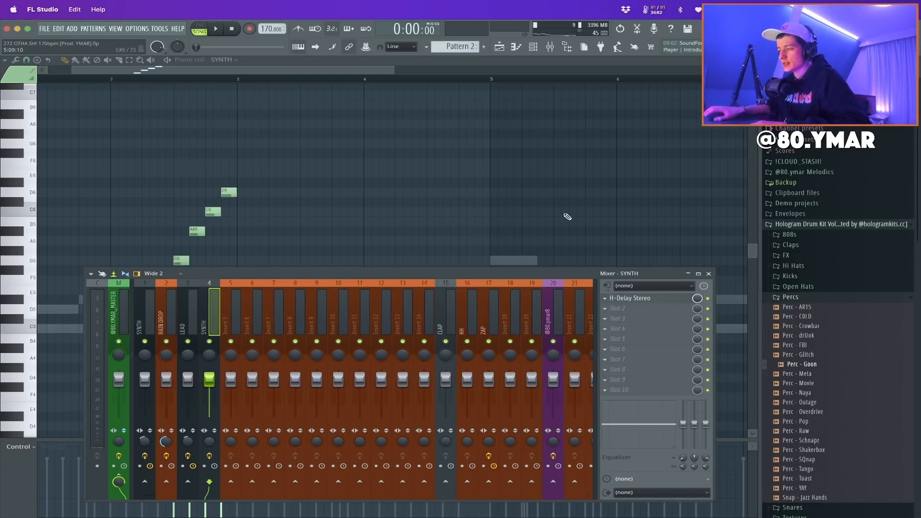
pyautogui.press('F9')
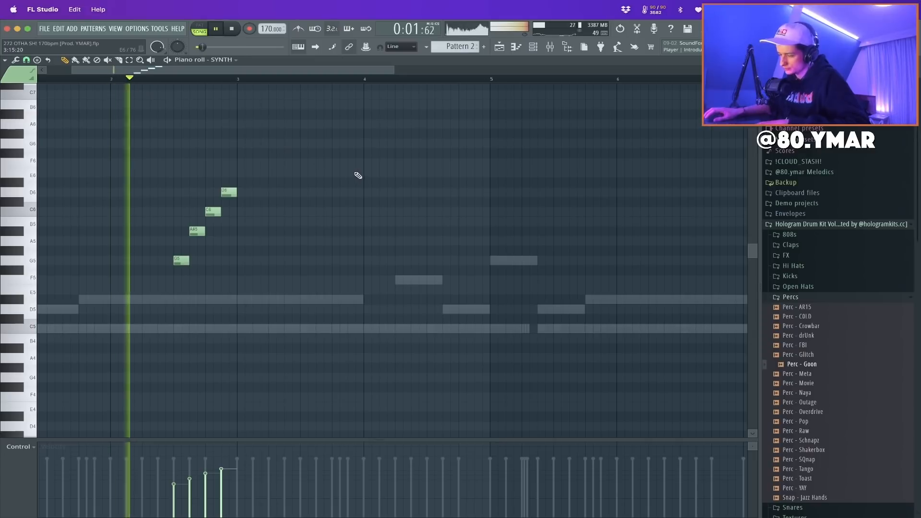
# Add an F6 and a D6 note to the SYNTH melody near the start of bar 3 and audition it
pyautogui.click(533, 47)
pyautogui.press('F6')
pyautogui.click(255, 164)
pyautogui.press('space')
pyautogui.moveTo(278, 197); pyautogui.dragTo(271, 198)
pyautogui.press('space')
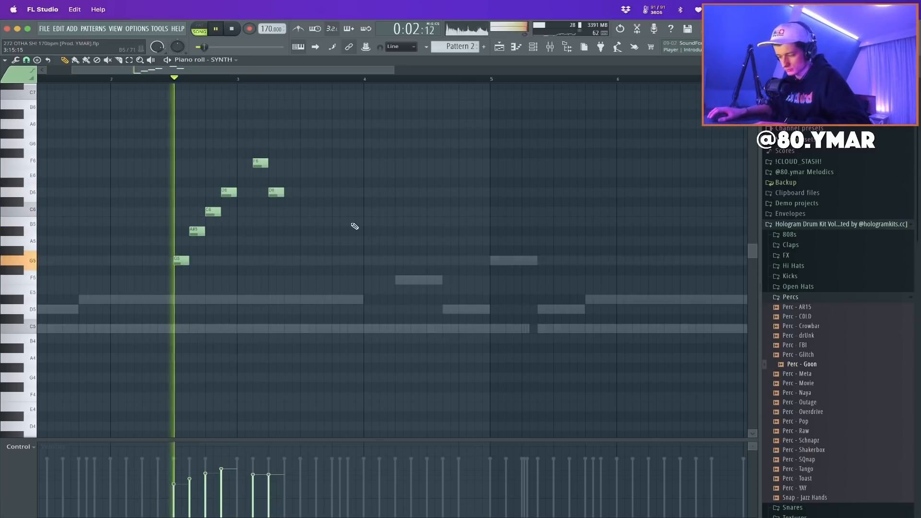
# Place an A6 and an A#6 note in bar 4 of the SYNTH melody while auditioning the beat
pyautogui.click(401, 124)
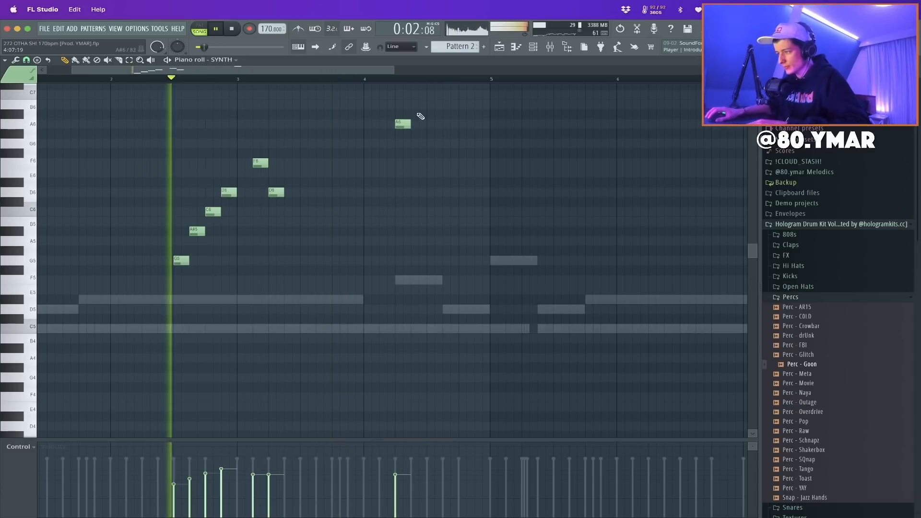
pyautogui.click(430, 95)
pyautogui.press('space')
pyautogui.press('space')
# Duplicate the SYNTH notes of bars 1 to 4 into bars 5 to 8, and rework the last notes of bar 4 an octave lower
pyautogui.moveTo(495, 79); pyautogui.dragTo(43, 79)
pyautogui.scroll(3, 136, 139)
pyautogui.scroll(-5, 133, 145)
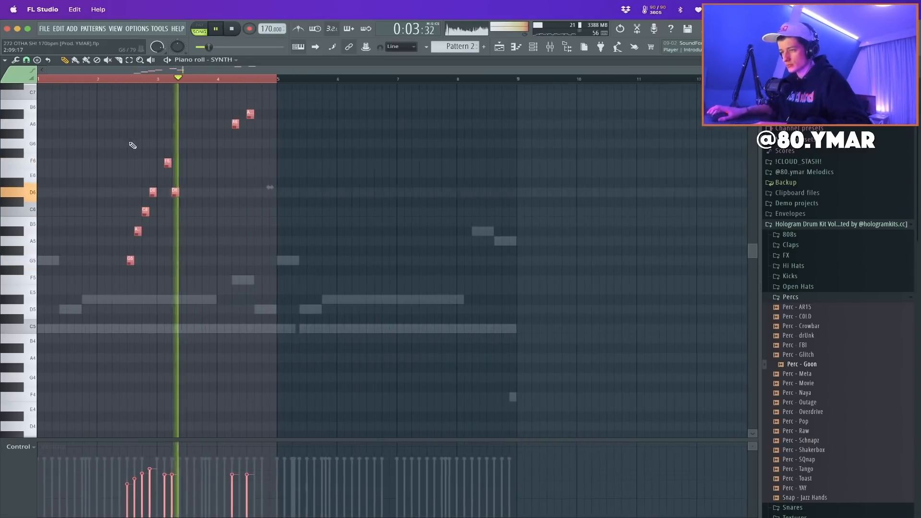
pyautogui.hotkey('ctrl', 'b')
pyautogui.hotkey('ctrl', 'd')
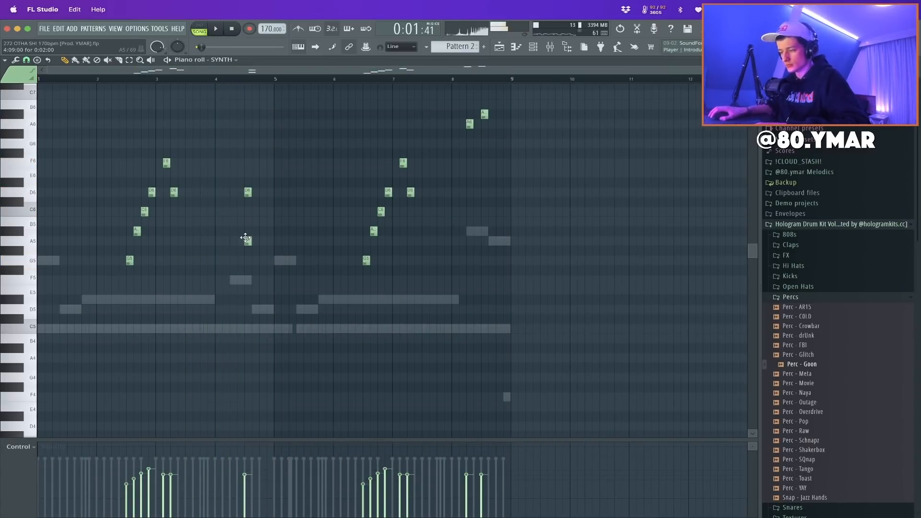
# Play the beat and slightly randomize the velocities of the SYNTH notes
pyautogui.press('space')
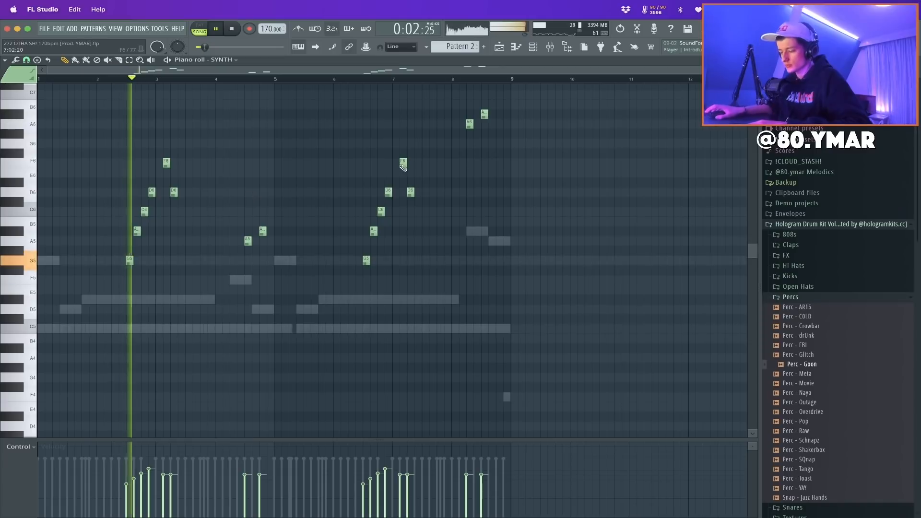
pyautogui.hotkey('alt', 'r')
pyautogui.press('Escape')
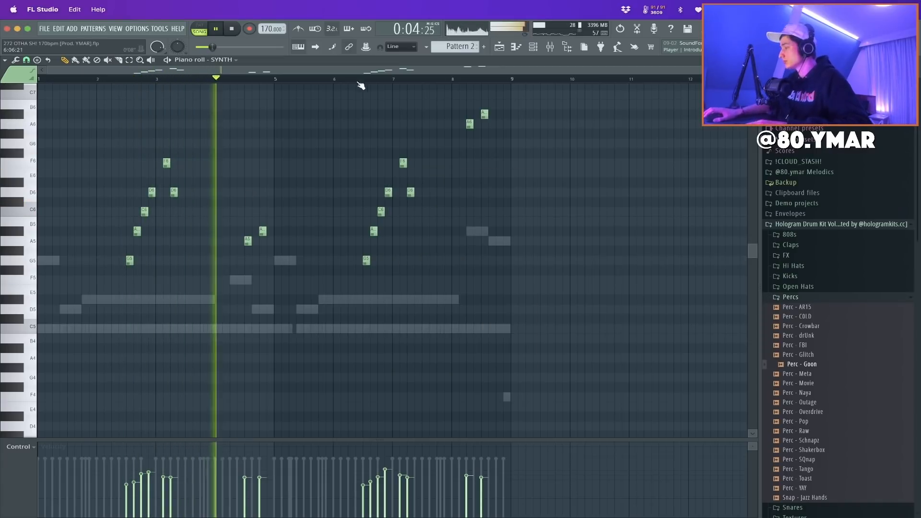
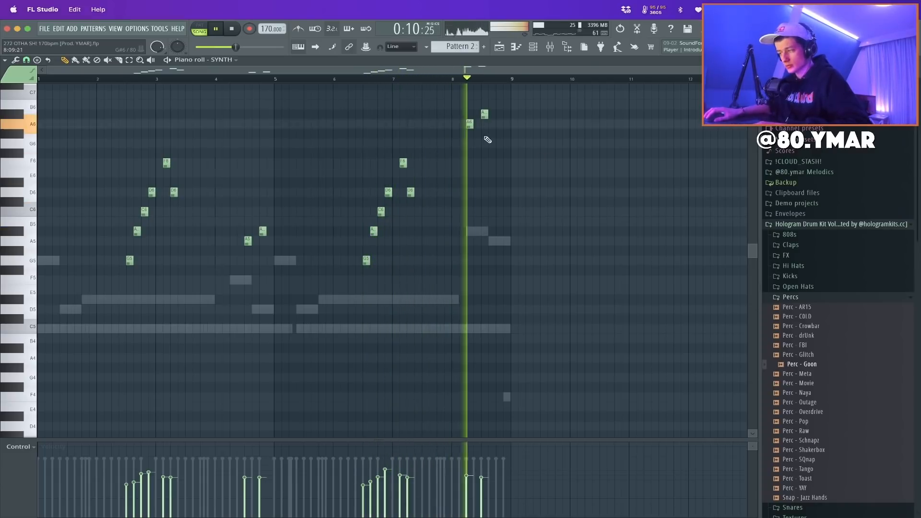
# Add an F6 note at the end of bar 8 of the SYNTH melody, lengthen it, and replay from the start
pyautogui.press('space')
pyautogui.click(502, 163)
pyautogui.press('space')
pyautogui.moveTo(503, 163); pyautogui.dragTo(510, 163)
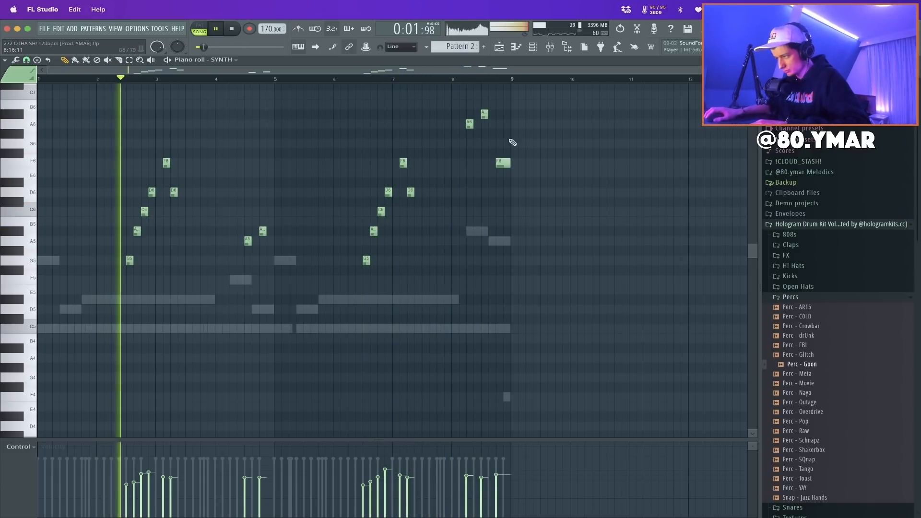
pyautogui.click(39, 79)
# Load Gross Beat in the second effect slot of the SYNTH mixer track and add a lowered point midway through its time envelope
pyautogui.click(549, 48)
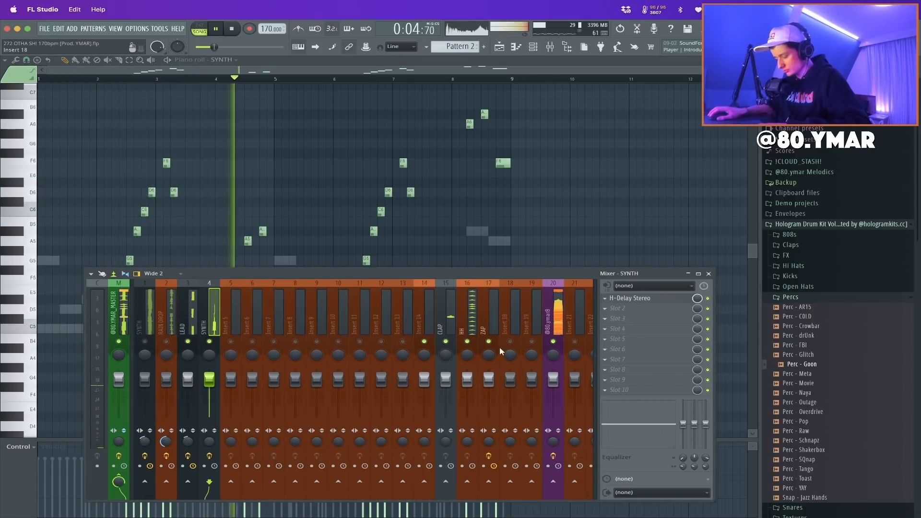
pyautogui.click(631, 309)
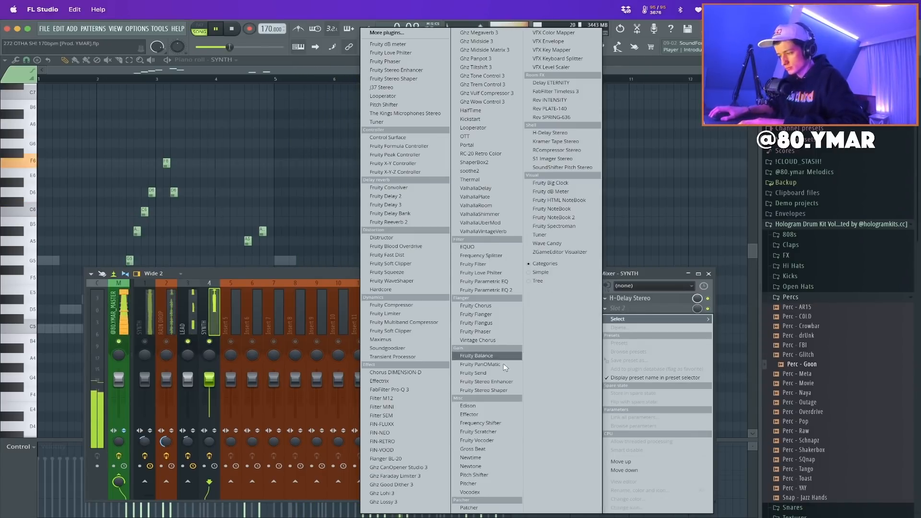
pyautogui.click(494, 450)
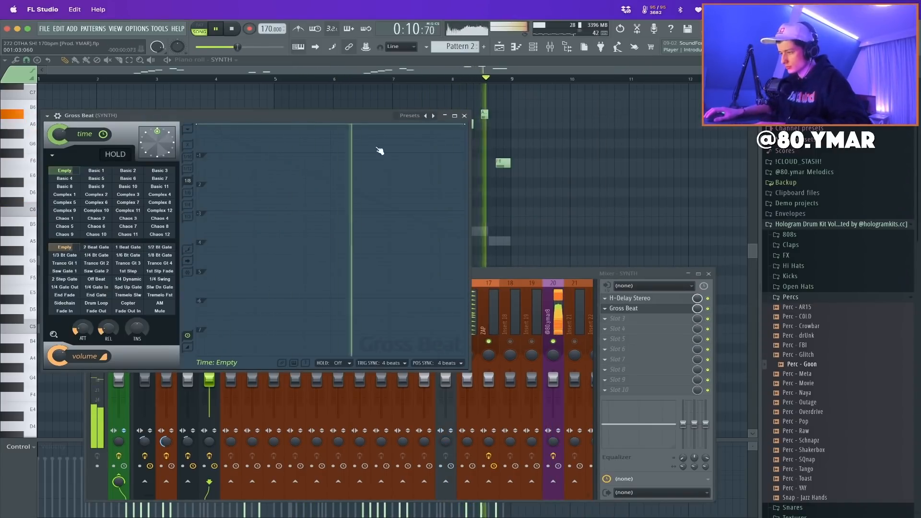
pyautogui.rightClick(335, 158)
# Shorten the F6 note at the end of bar 8 to match the other short SYNTH notes
pyautogui.press('space')
pyautogui.click(515, 164)
pyautogui.press('space')
pyautogui.moveTo(510, 164); pyautogui.dragTo(503, 163)
# Try Gross Beat ahead of H-Delay Stereo on the SYNTH track, and add a point three quarters along its time envelope
pyautogui.click(550, 46)
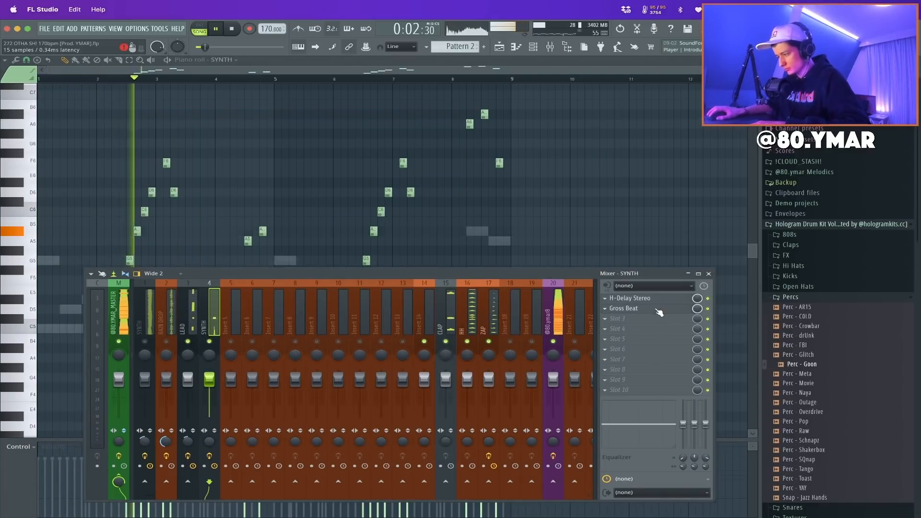
pyautogui.click(659, 309)
pyautogui.moveTo(633, 299); pyautogui.dragTo(633, 312)
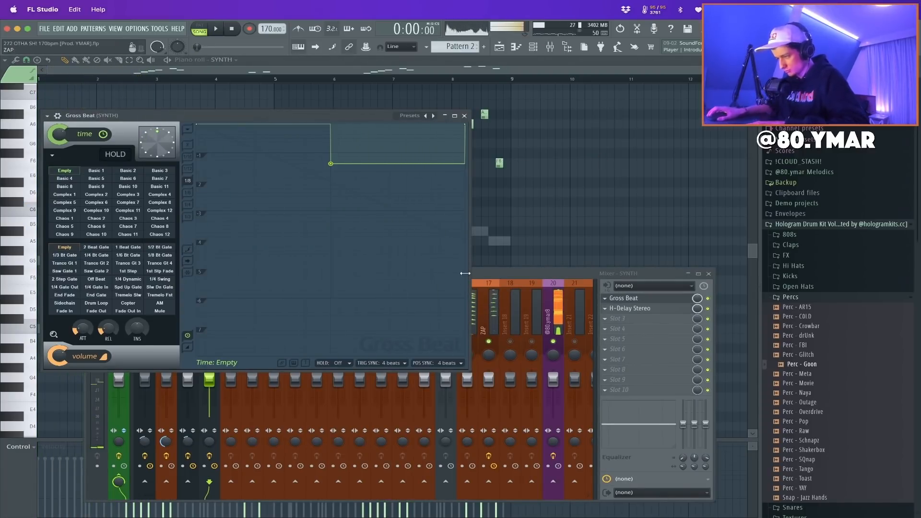
pyautogui.click(398, 135)
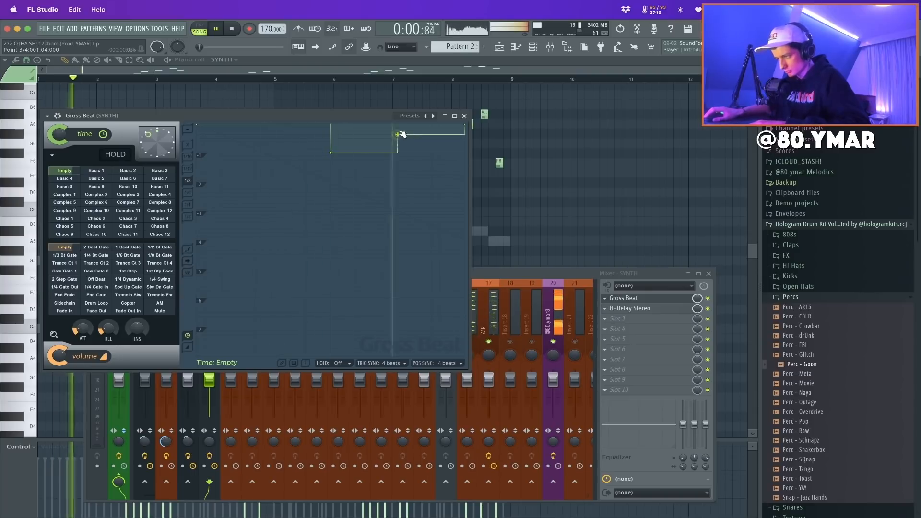
pyautogui.scroll(1, 642, 298)
pyautogui.scroll(-2, 641, 391)
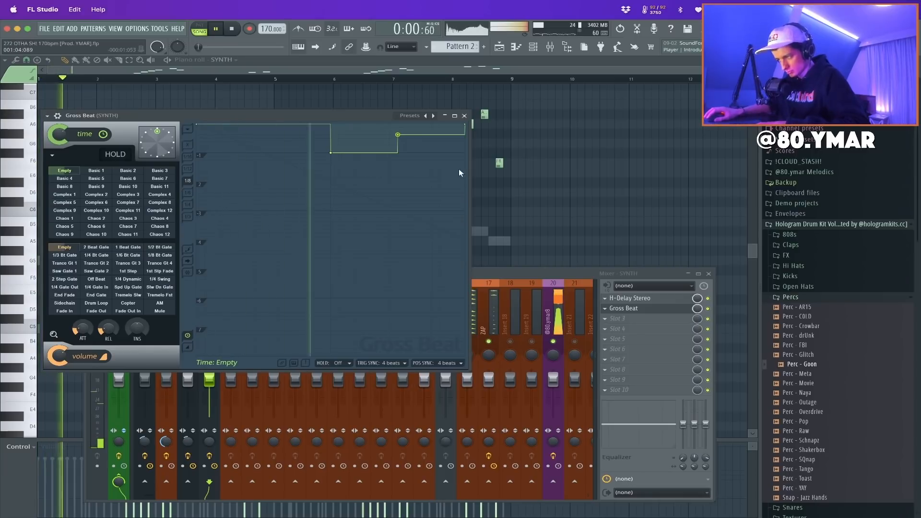
# Make the dip in Gross Beat's time envelope shallower, running from about five eighths to seven eighths, while auditioning the beat
pyautogui.moveTo(330, 153); pyautogui.dragTo(398, 131)
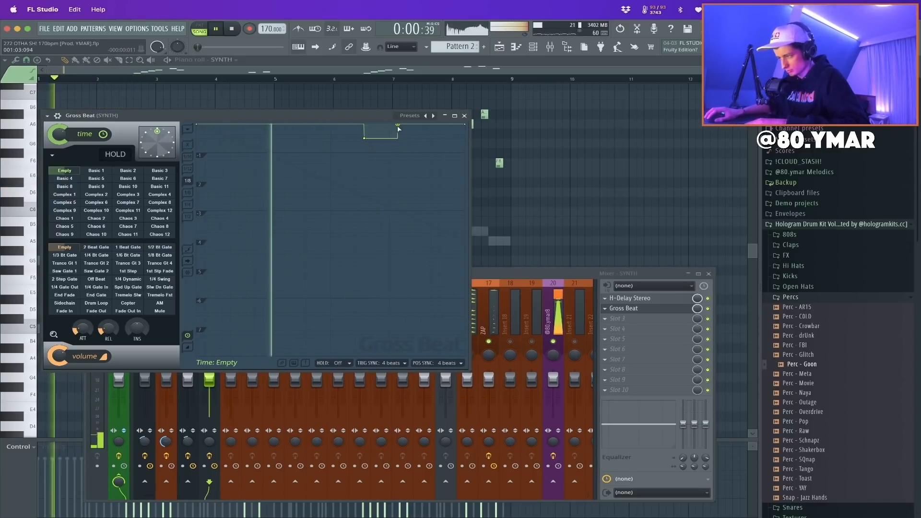
pyautogui.press('space')
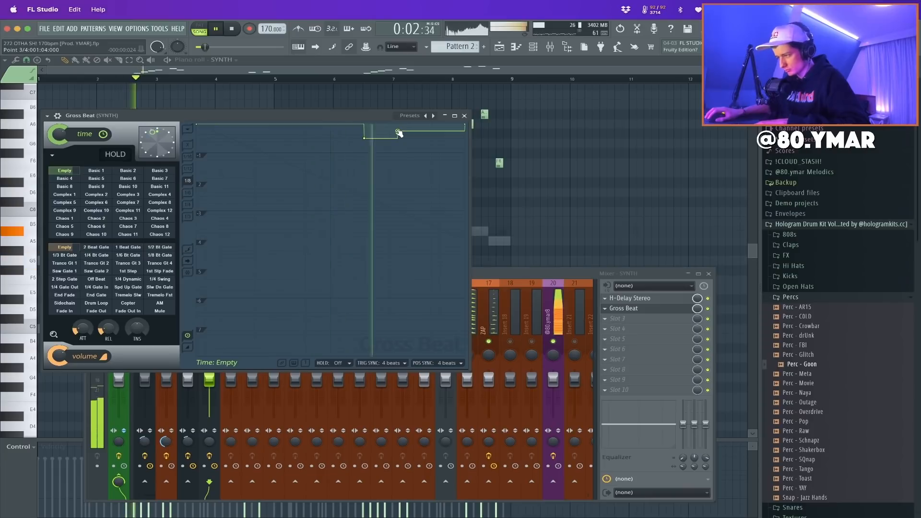
pyautogui.press('space')
pyautogui.press('space')
pyautogui.moveTo(399, 132); pyautogui.dragTo(399, 135)
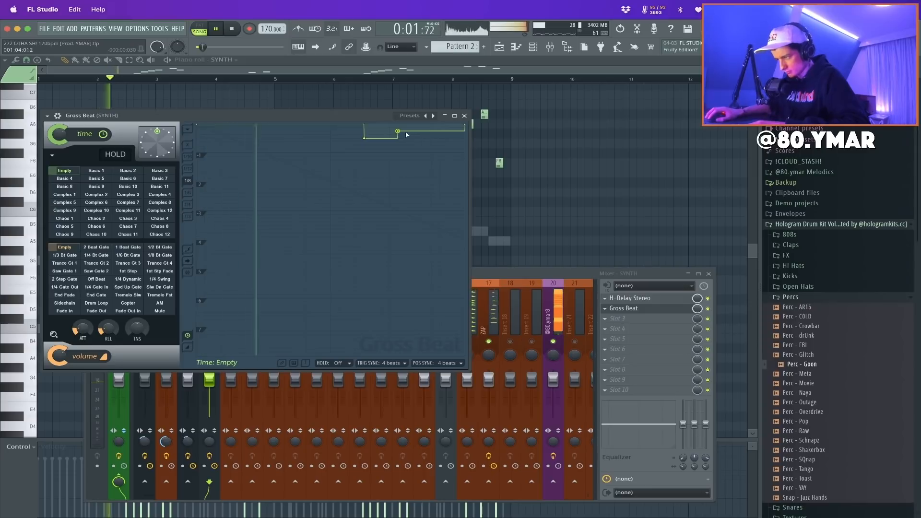
pyautogui.moveTo(398, 131); pyautogui.dragTo(428, 132)
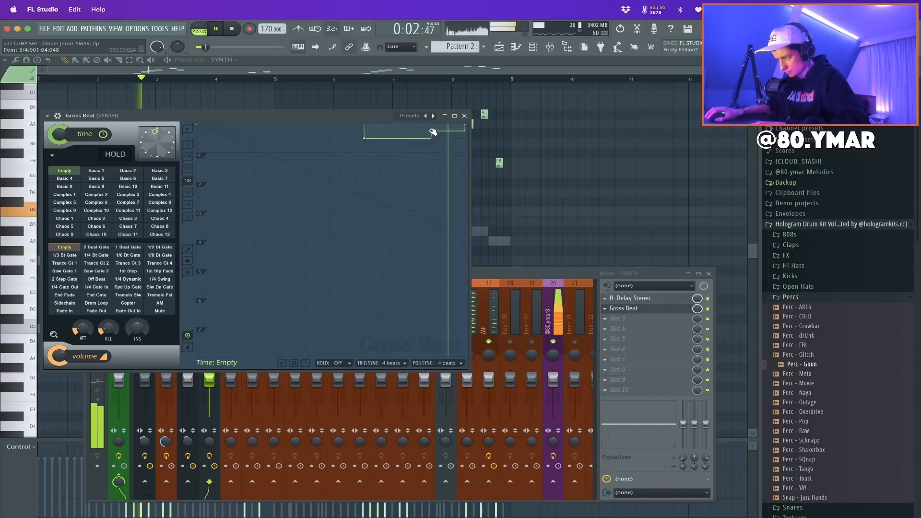
# Move the envelope dip to run from one quarter to the midpoint, and audition it with H-Delay Stereo bypassed
pyautogui.moveTo(222, 128); pyautogui.dragTo(264, 135)
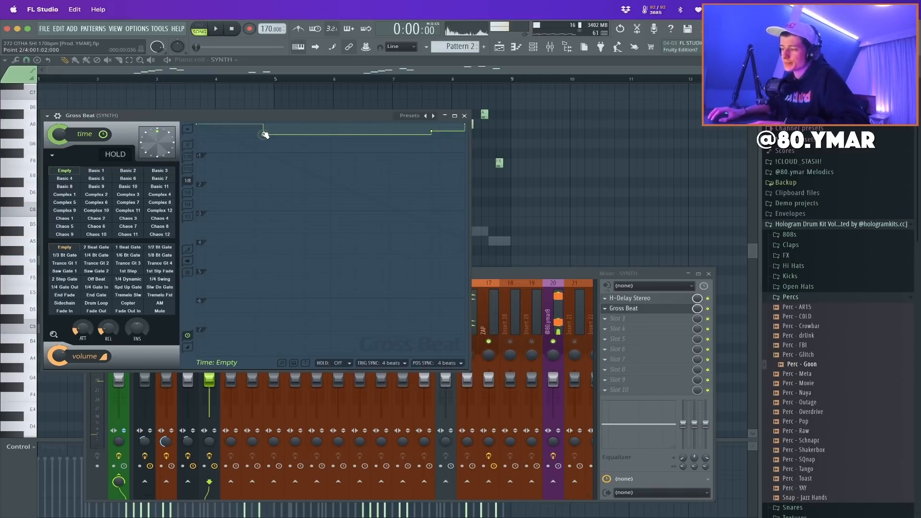
pyautogui.moveTo(432, 130); pyautogui.dragTo(336, 123)
pyautogui.click(712, 301)
pyautogui.press('space')
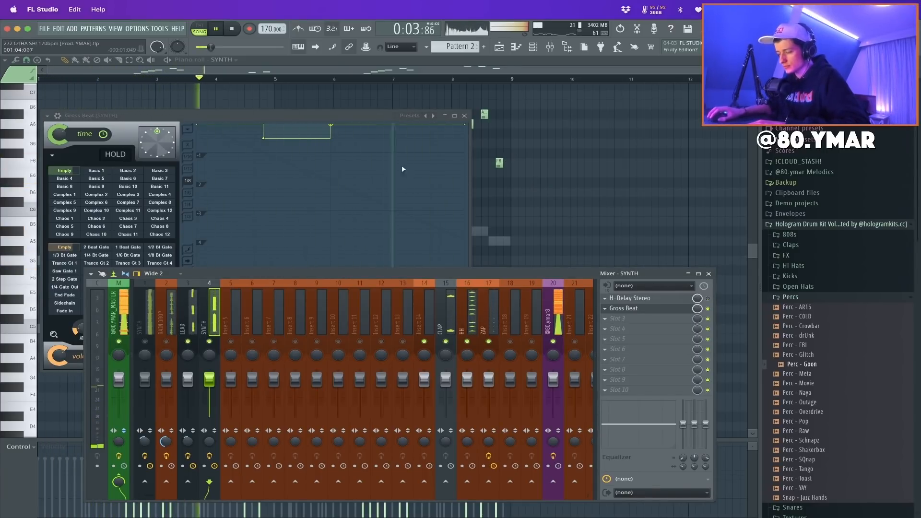
# Add two descending steps to Gross Beat's time envelope, at three quarters and seven eighths of its length
pyautogui.rightClick(399, 152)
pyautogui.rightClick(433, 157)
pyautogui.moveTo(433, 169); pyautogui.dragTo(434, 179)
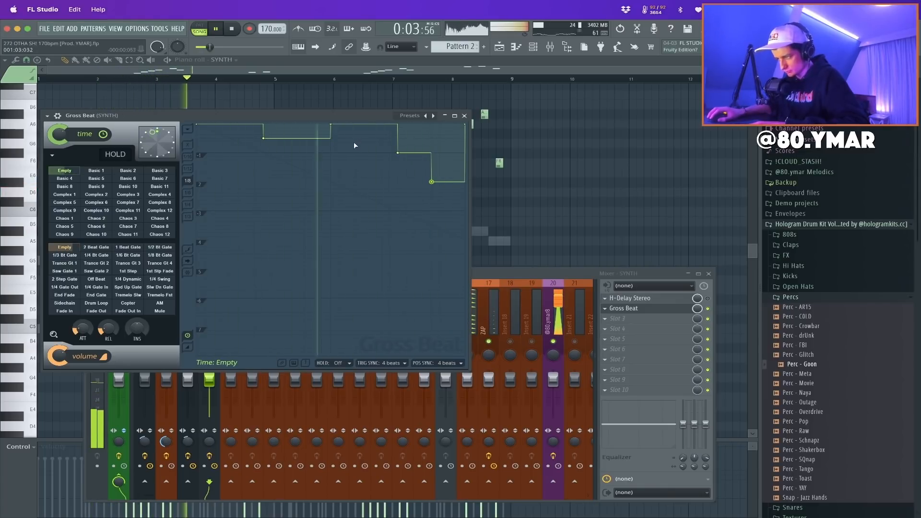
# Place Gross Beat ahead of H-Delay Stereo on the SYNTH track and cut the track EQ's low band to -18 dB
pyautogui.click(464, 116)
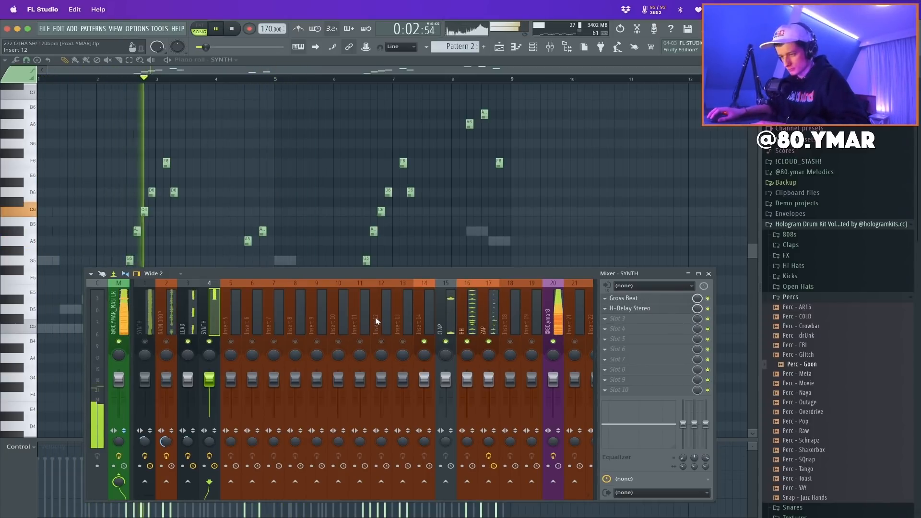
pyautogui.moveTo(212, 436); pyautogui.dragTo(215, 441)
pyautogui.moveTo(684, 425); pyautogui.dragTo(683, 448)
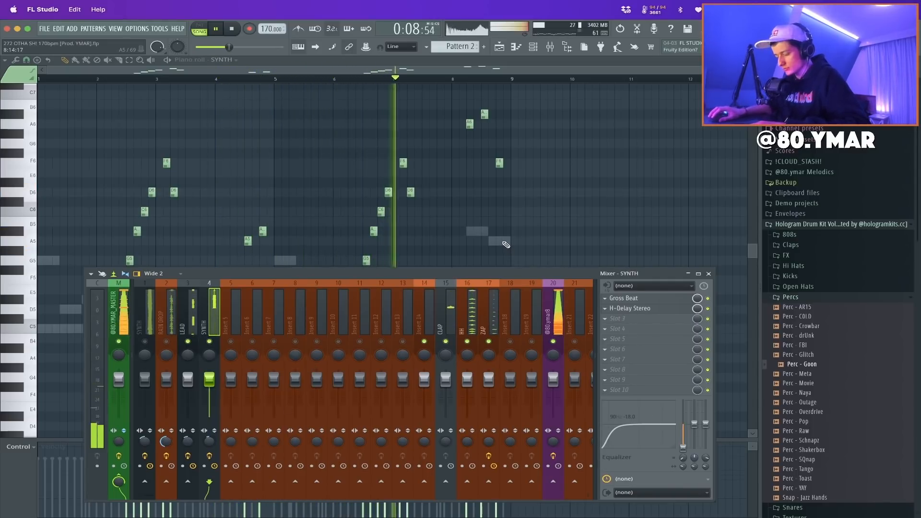
pyautogui.press('space')
# Open Gross Beat and H-Delay Stereo on the SYNTH track to review their settings, and close them again
pyautogui.click(656, 310)
pyautogui.click(649, 300)
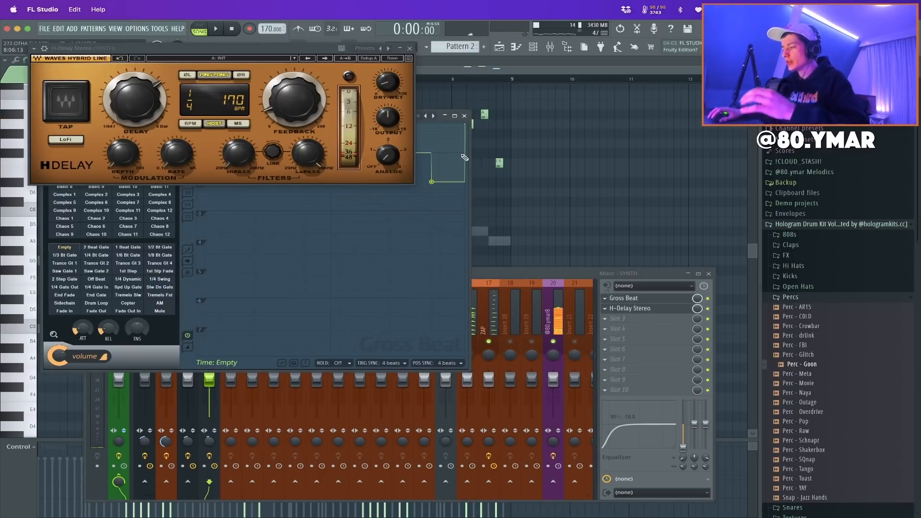
pyautogui.click(410, 48)
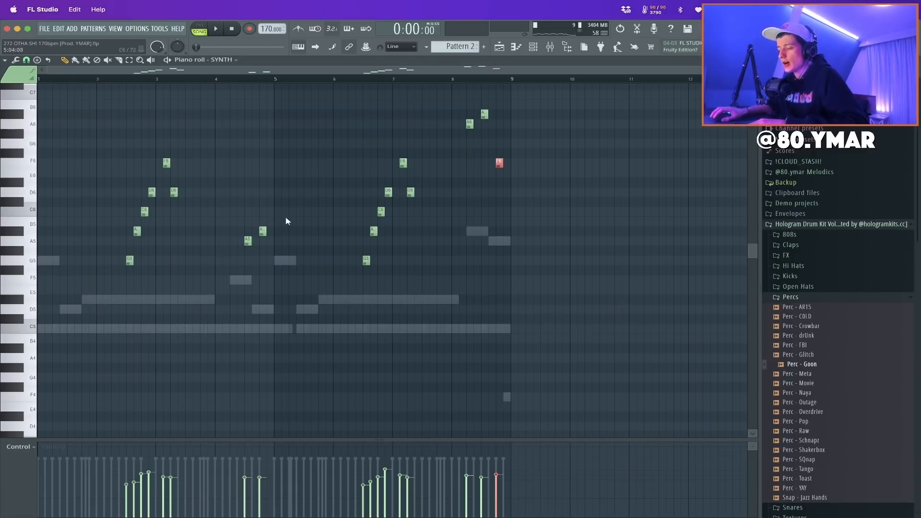
# Add a point near the end of Gross Beat's time envelope that returns it to the top, and audition it
pyautogui.click(552, 48)
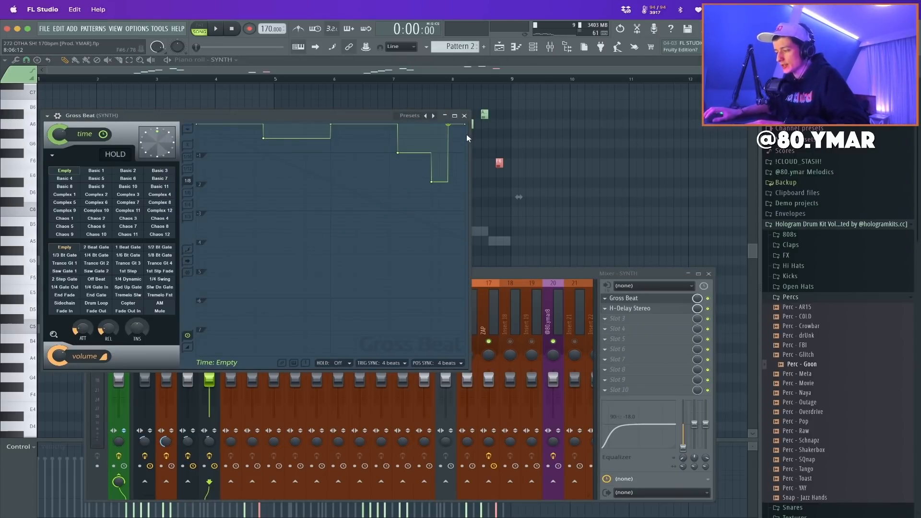
pyautogui.press('space')
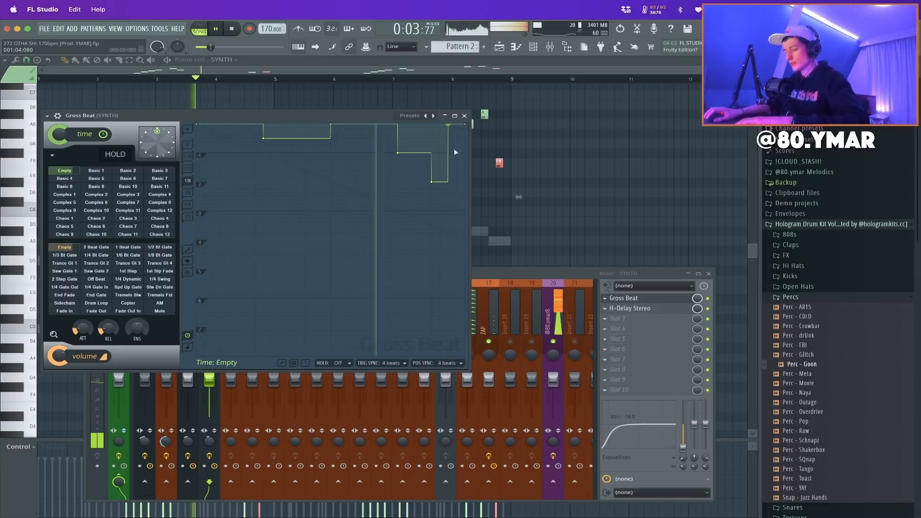
pyautogui.press('space')
# Try deleting the last return point of Gross Beat's time envelope and raising the step before it, then audition
pyautogui.rightClick(449, 126)
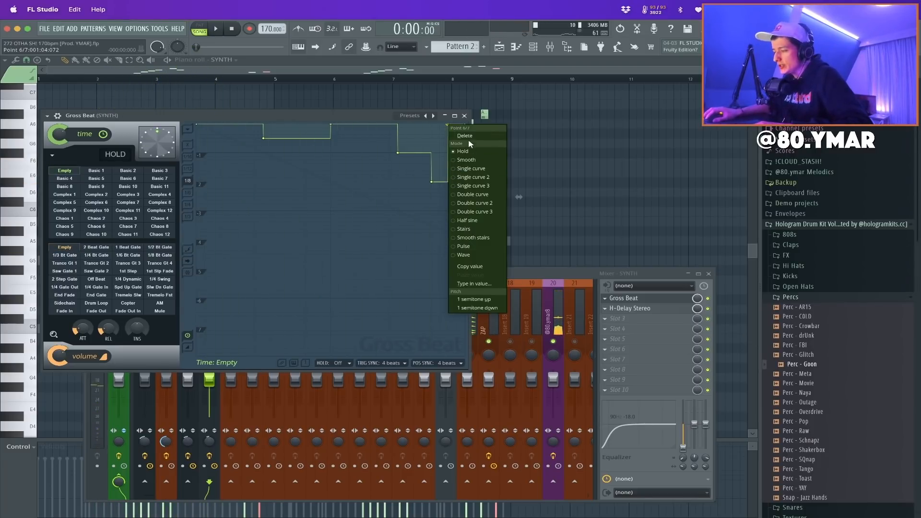
pyautogui.click(465, 136)
pyautogui.press('space')
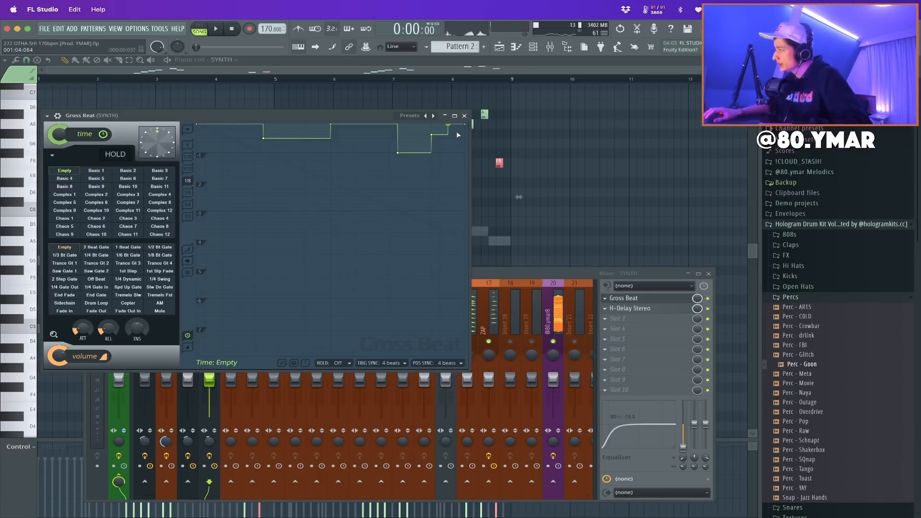
pyautogui.press('space')
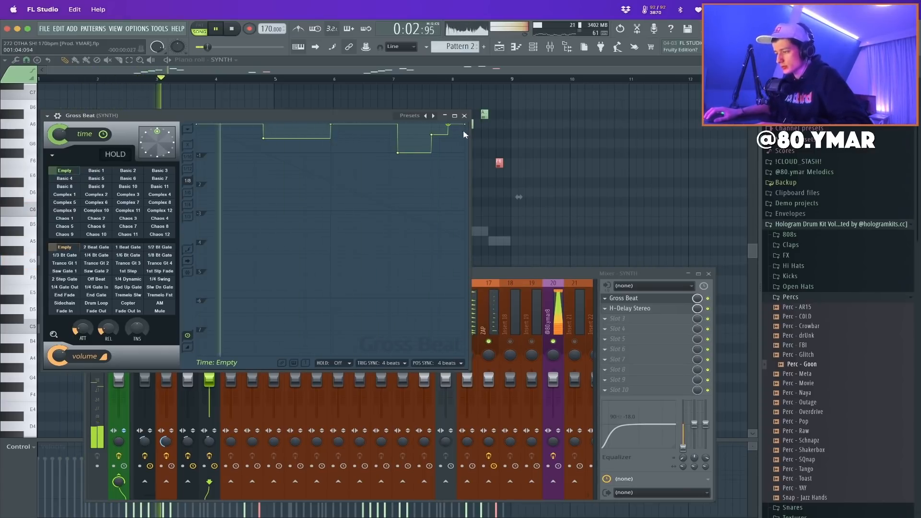
# Delete the seven-eighths point of Gross Beat's time envelope and move the final return point into its place
pyautogui.rightClick(432, 135)
pyautogui.click(449, 146)
pyautogui.moveTo(448, 124); pyautogui.dragTo(432, 123)
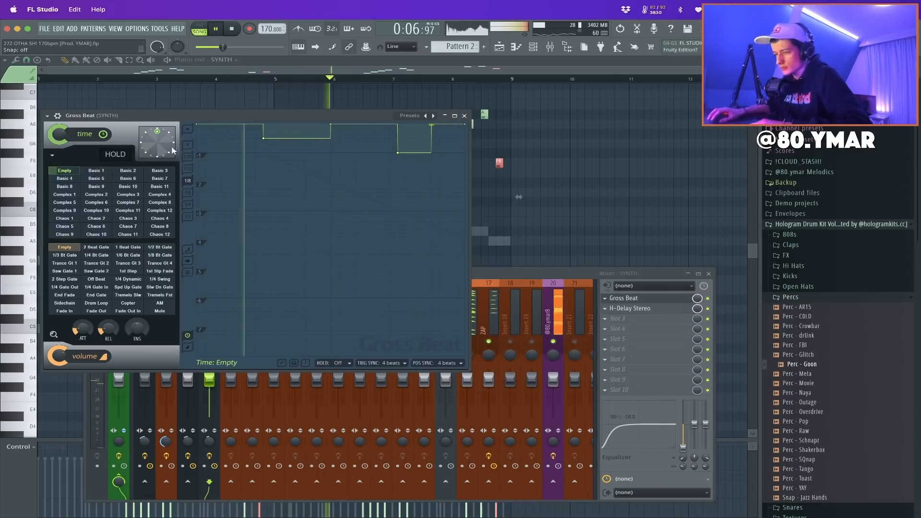
# Check Gross Beat's click reduction options while auditioning the SYNTH, and close the plugin
pyautogui.click(52, 154)
pyautogui.moveTo(96, 172)
pyautogui.click(152, 173)
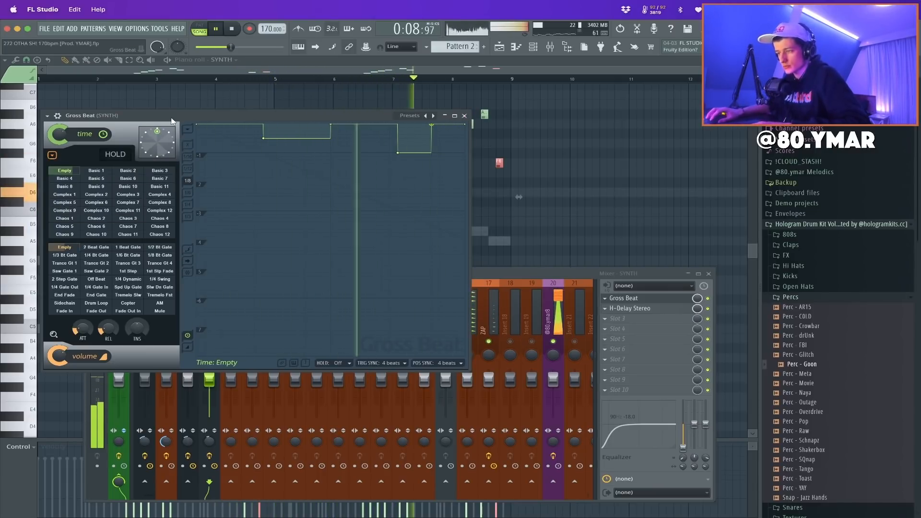
pyautogui.press('space')
pyautogui.click(52, 155)
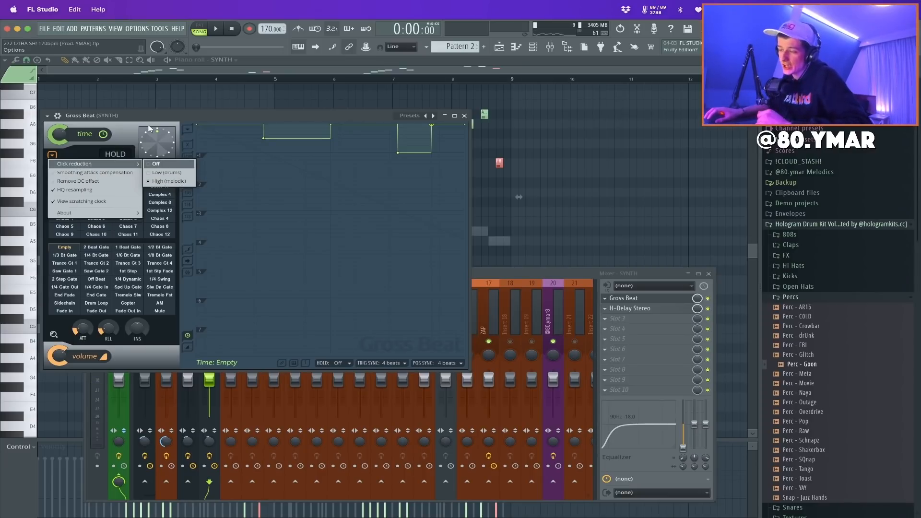
pyautogui.click(243, 116)
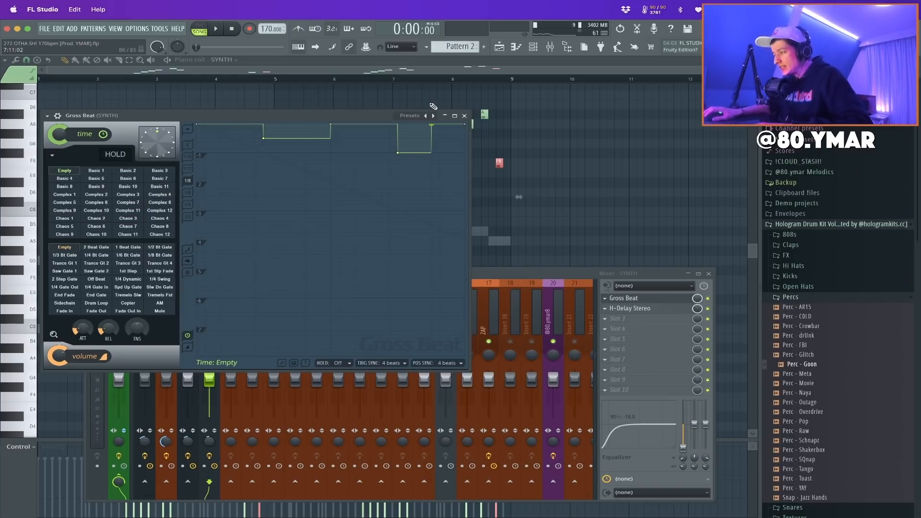
pyautogui.click(464, 116)
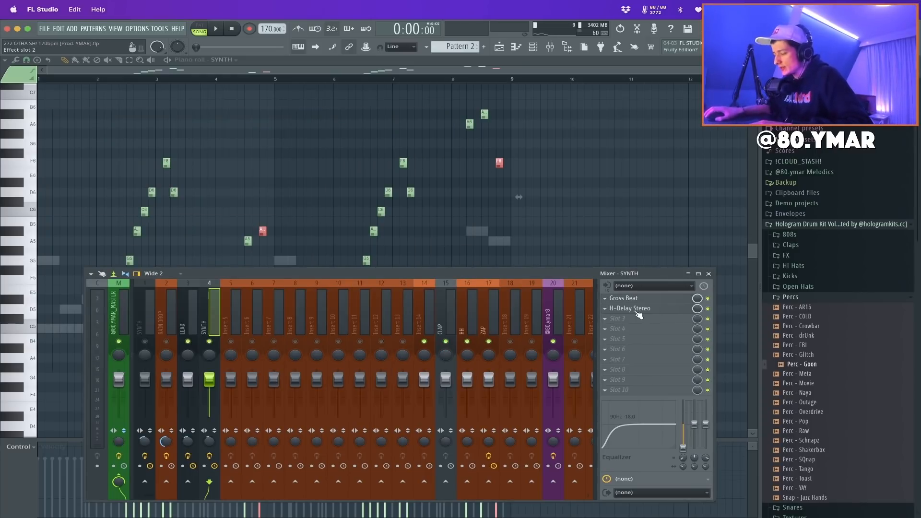
# Play the beat and load Fruity Parametric EQ 2 in the last effect slot of the SYNTH mixer track
pyautogui.rightClick(279, 113)
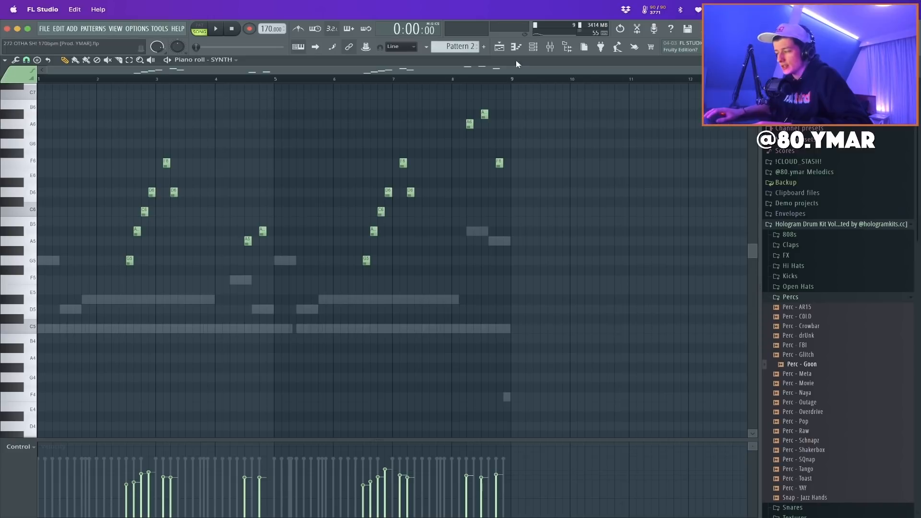
pyautogui.click(535, 48)
pyautogui.press('space')
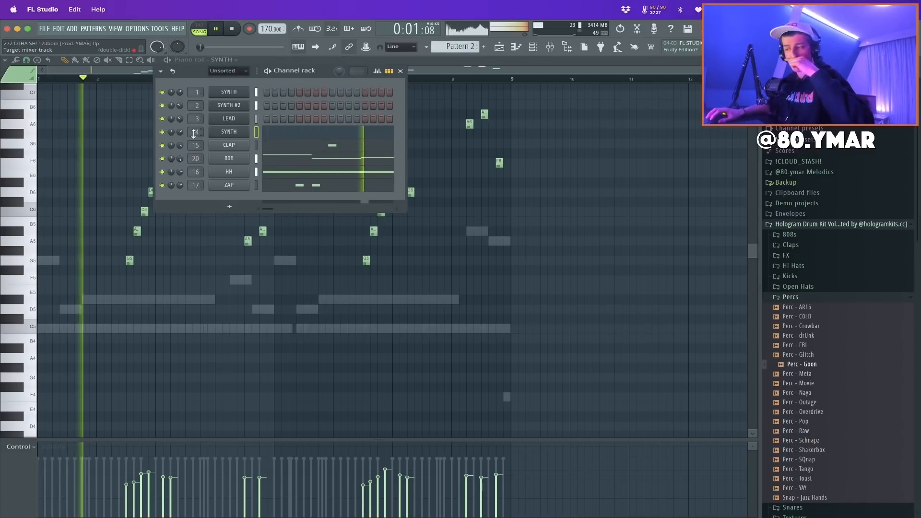
pyautogui.press('F9')
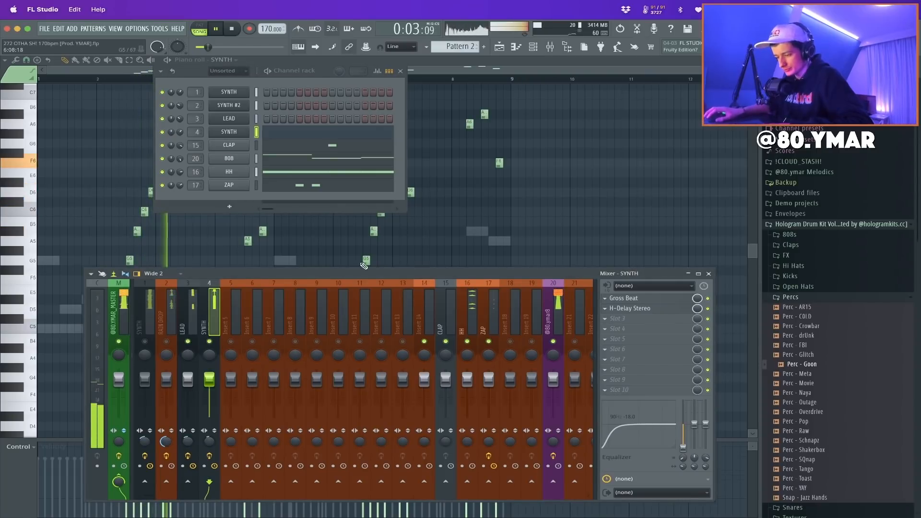
pyautogui.click(619, 319)
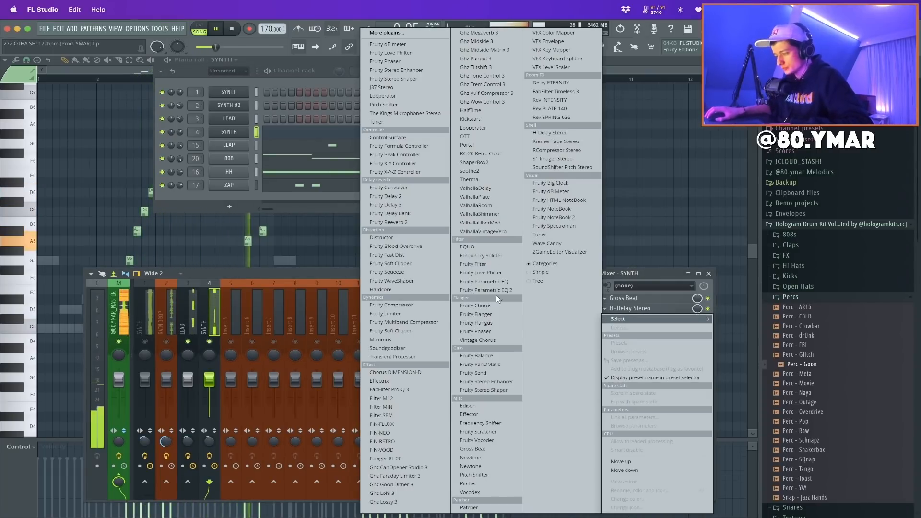
pyautogui.press('space')
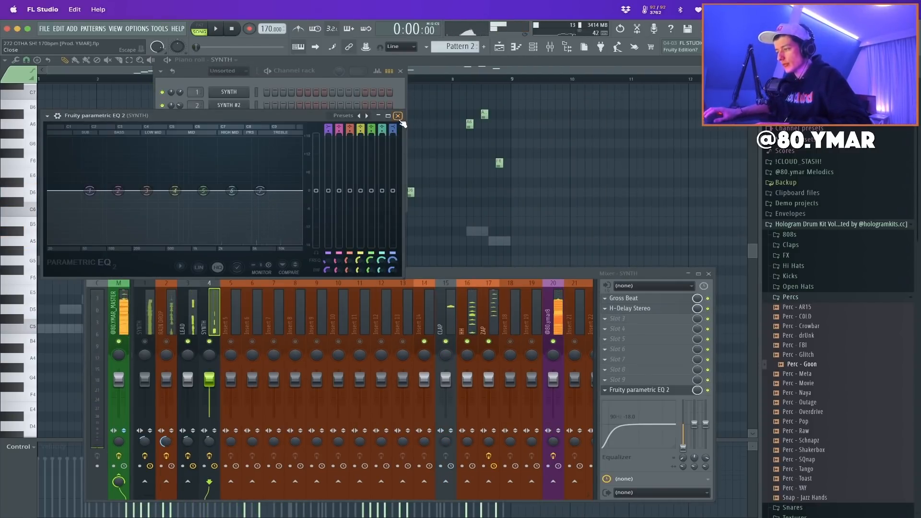
# Try a shallower second dip in Gross Beat's time envelope on the SYNTH, from three-quarters to seven-eighths, while auditioning
pyautogui.click(401, 118)
pyautogui.click(632, 298)
pyautogui.moveTo(431, 124); pyautogui.dragTo(424, 124)
pyautogui.press('space')
pyautogui.moveTo(398, 152); pyautogui.dragTo(432, 125)
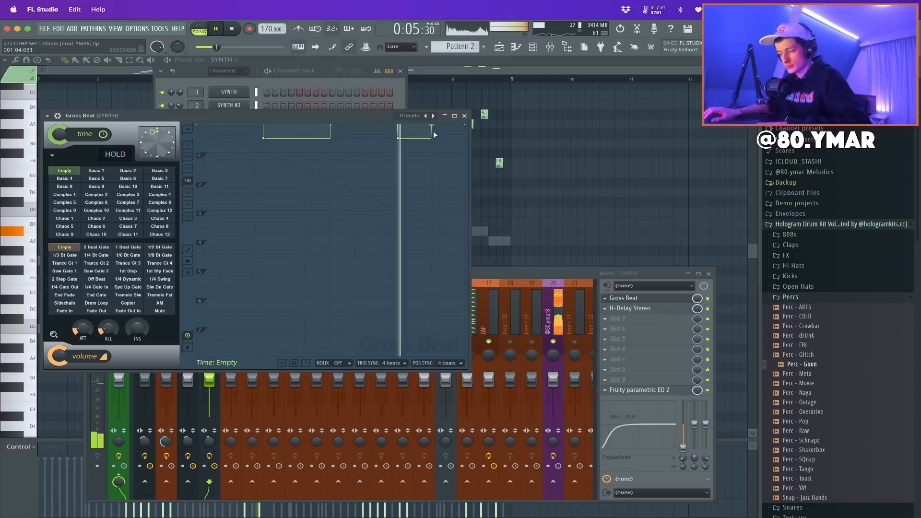
# Delete the points of the second dip in Gross Beat's time envelope, keeping only the first dip
pyautogui.rightClick(397, 138)
pyautogui.click(414, 150)
pyautogui.rightClick(431, 125)
pyautogui.click(444, 136)
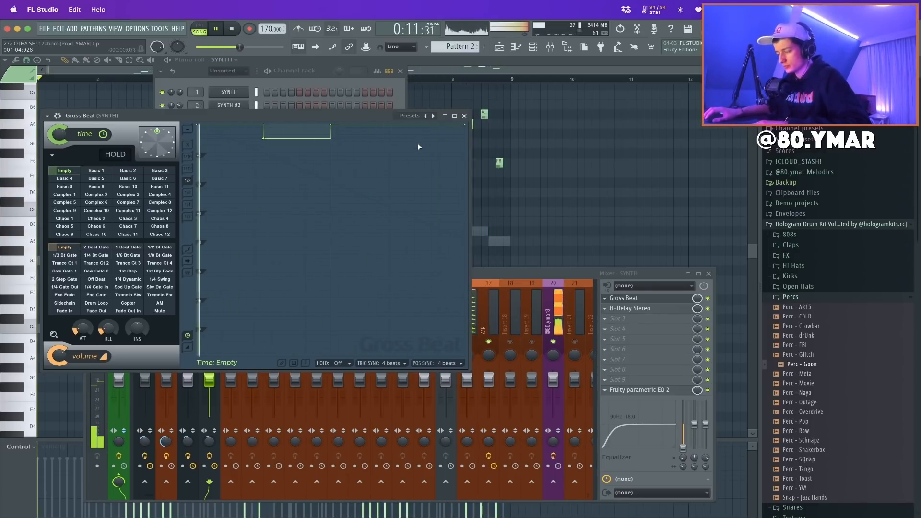
# Close Gross Beat and move H-Delay Stereo above it in the SYNTH track's effect chain
pyautogui.click(634, 298)
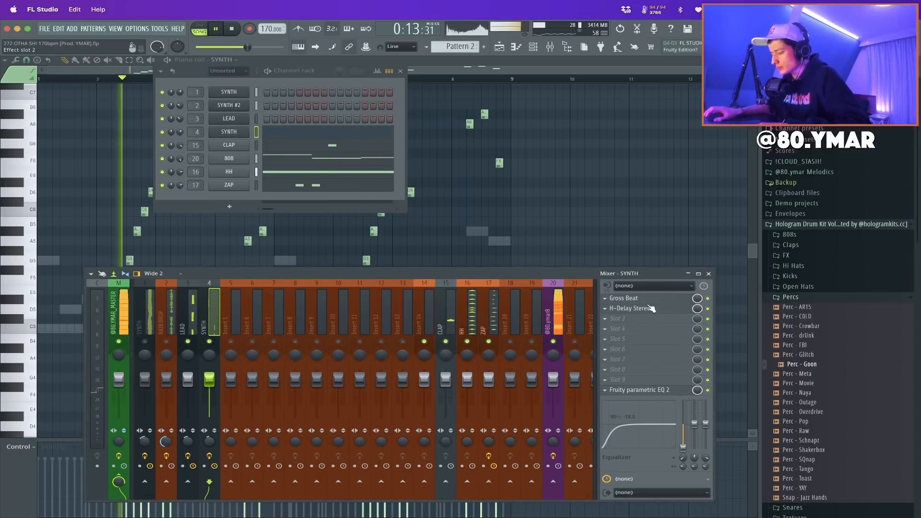
pyautogui.moveTo(650, 310); pyautogui.dragTo(648, 299)
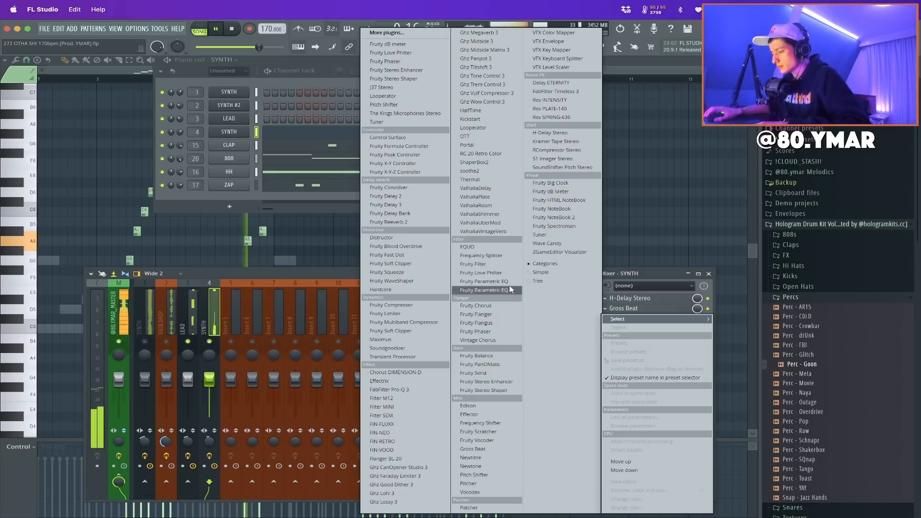
pyautogui.click(619, 319)
# Set H-Delay Stereo's dry/wet mix to 32 on the SYNTH track while auditioning, and close the plugin
pyautogui.click(667, 299)
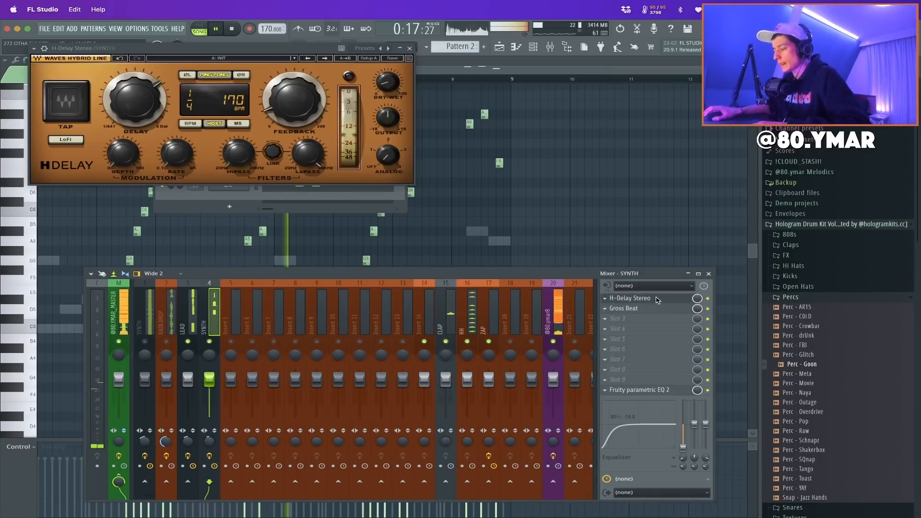
pyautogui.press('space')
pyautogui.moveTo(315, 117)
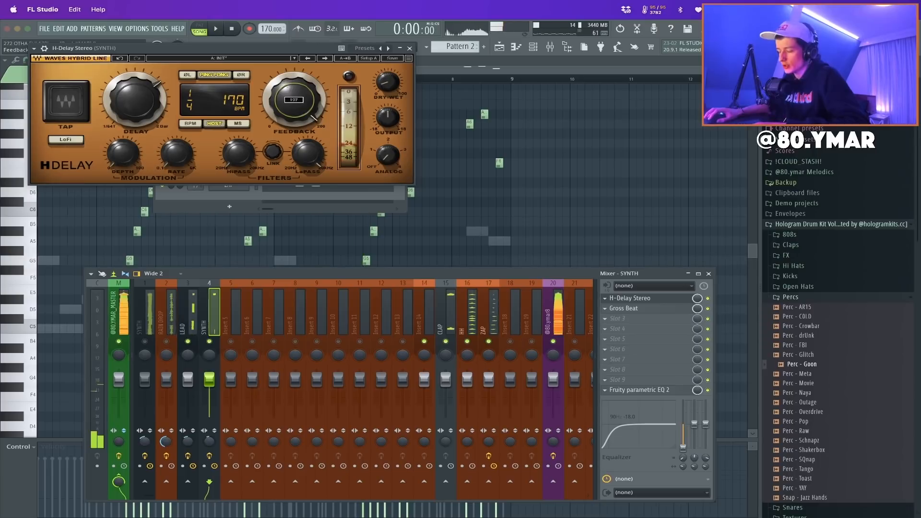
pyautogui.press('space')
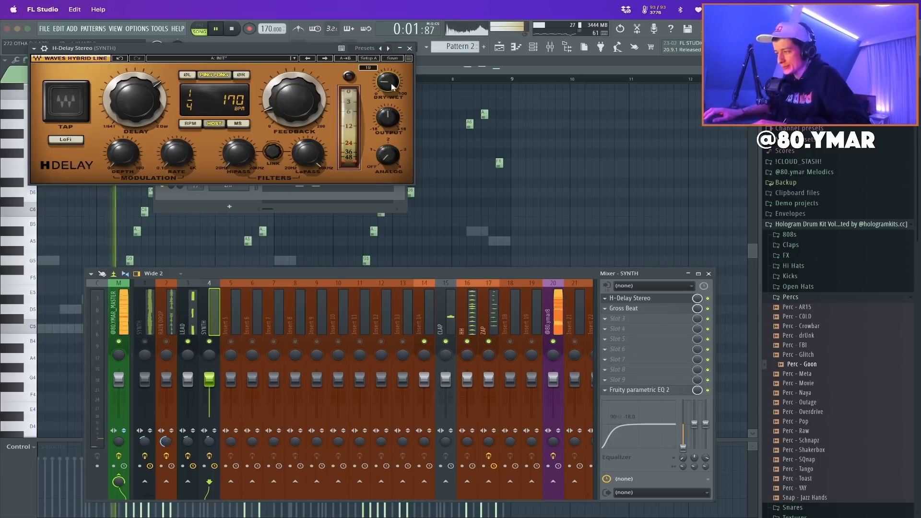
pyautogui.click(409, 48)
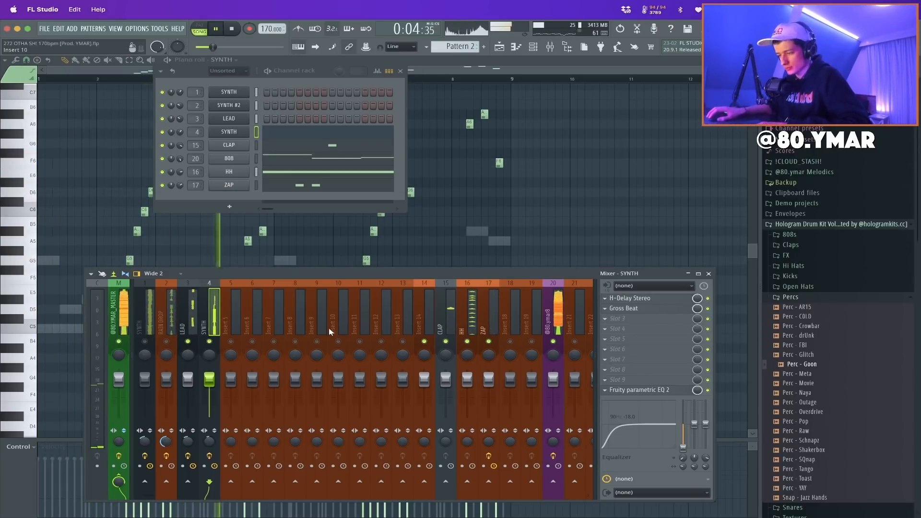
pyautogui.click(653, 301)
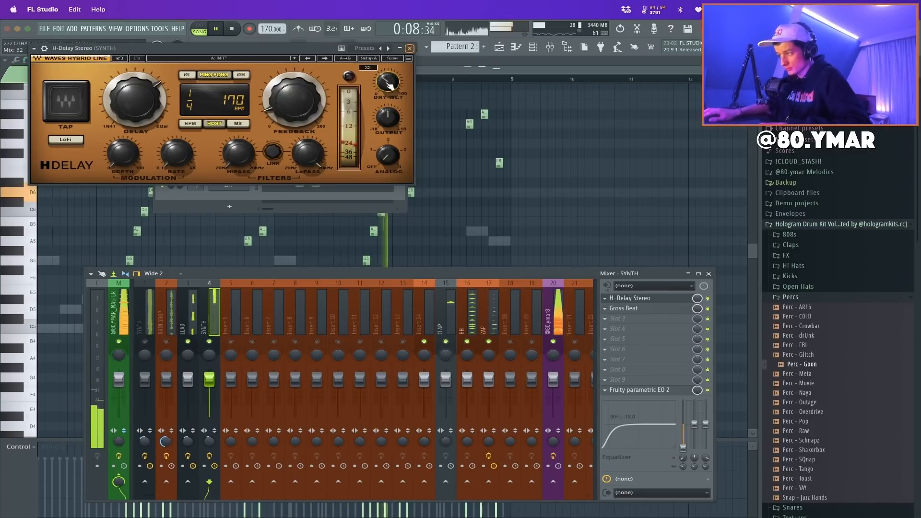
pyautogui.click(409, 48)
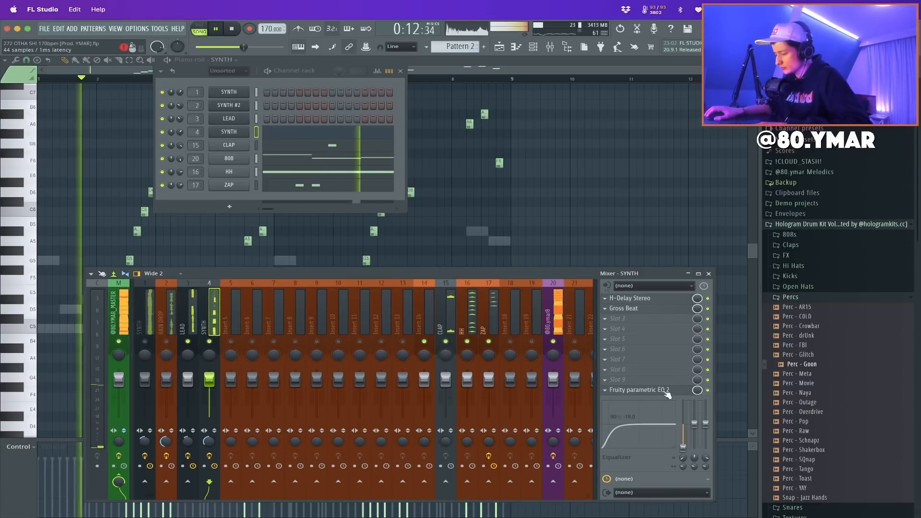
# Add a deep step at five-eighths of Gross Beat's time envelope and a shallower one from three-quarters to the end
pyautogui.click(654, 309)
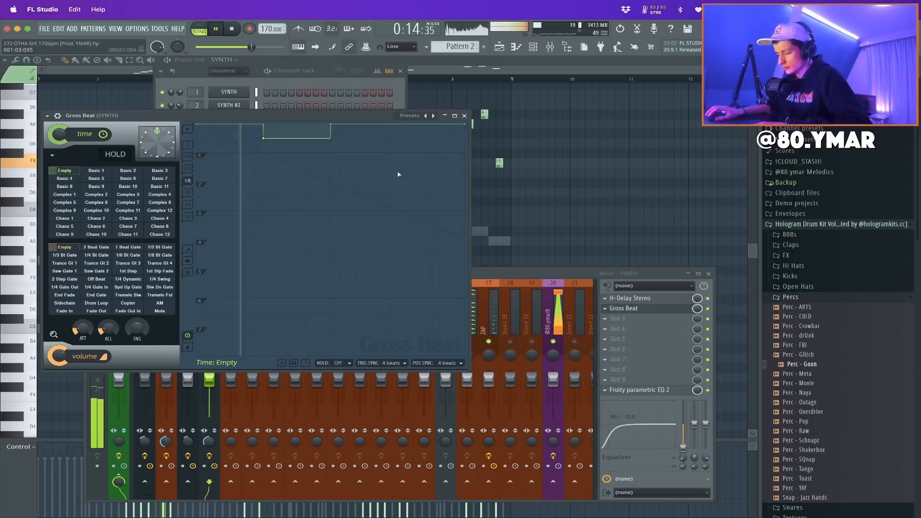
pyautogui.moveTo(372, 156); pyautogui.dragTo(401, 138)
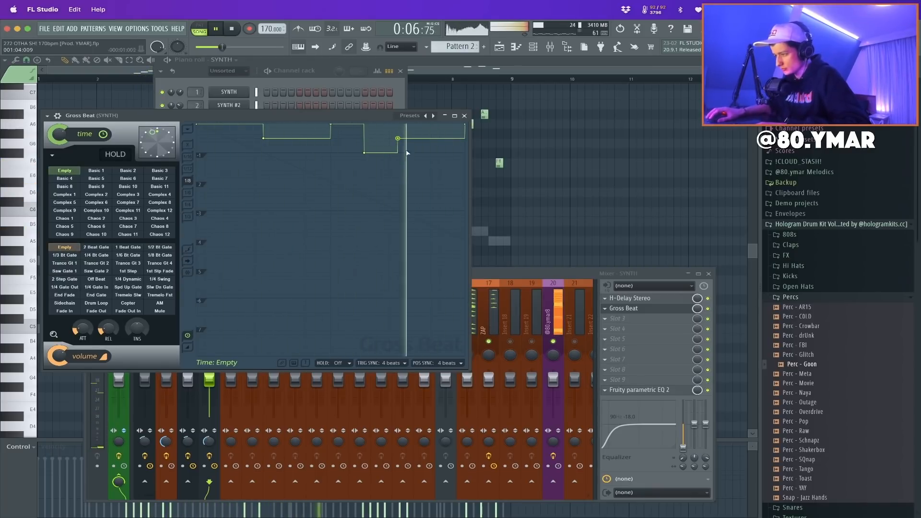
pyautogui.click(465, 116)
# Shape the SYNTH's Fruity Parametric EQ 2 with a steep high-pass on band 1 above 118 Hz and a low-pass on band 7 in the extreme treble
pyautogui.click(640, 390)
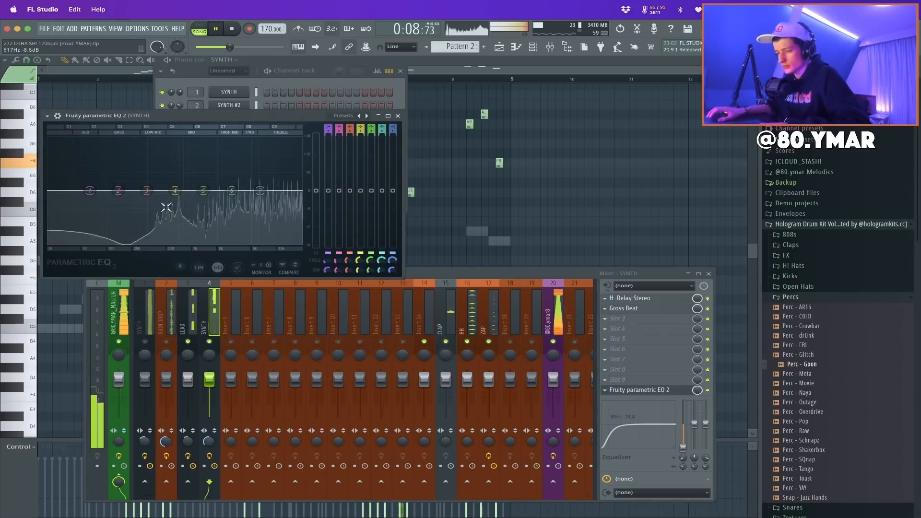
pyautogui.scroll(4, 115, 193)
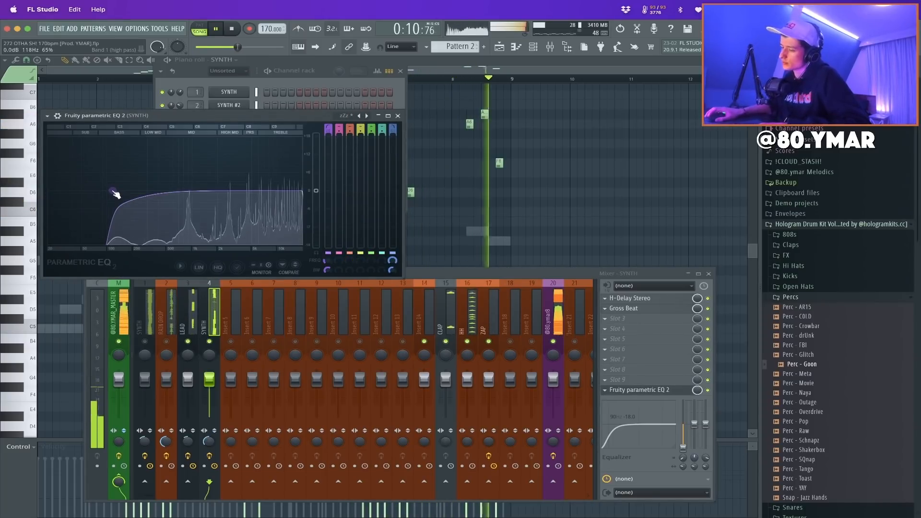
pyautogui.moveTo(116, 193); pyautogui.dragTo(135, 193)
pyautogui.scroll(-3, 298, 193)
pyautogui.moveTo(299, 193); pyautogui.dragTo(300, 192)
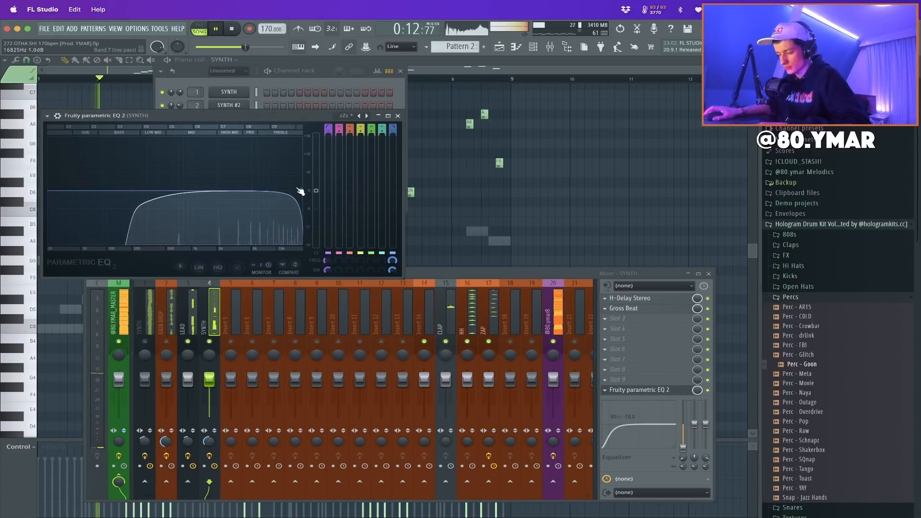
pyautogui.click(398, 116)
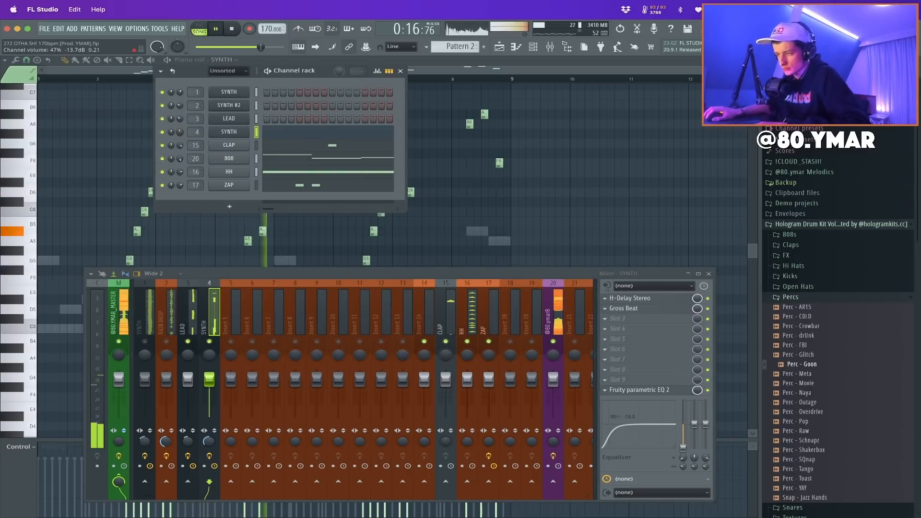
# Adjust the SYNTH #2 channel volume and check the parametric EQ on the first SYNTH mixer track during playback
pyautogui.moveTo(179, 105); pyautogui.dragTo(179, 107)
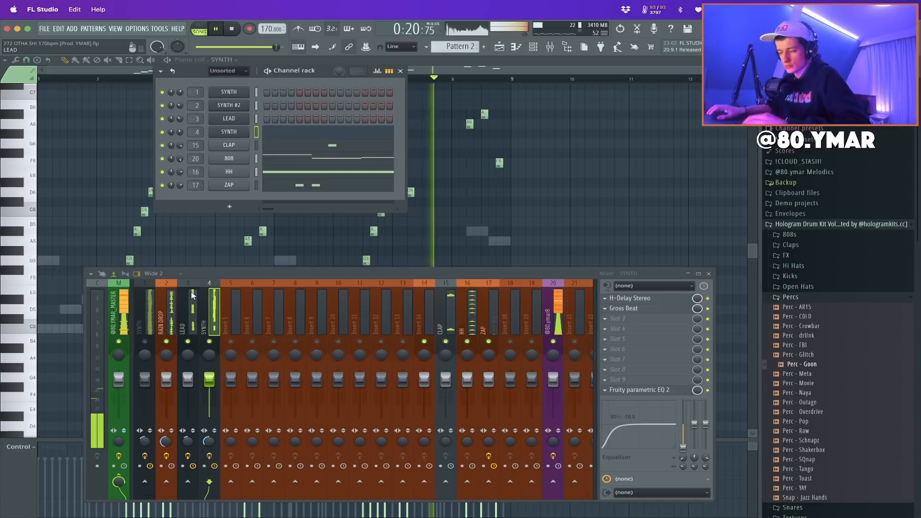
pyautogui.click(148, 340)
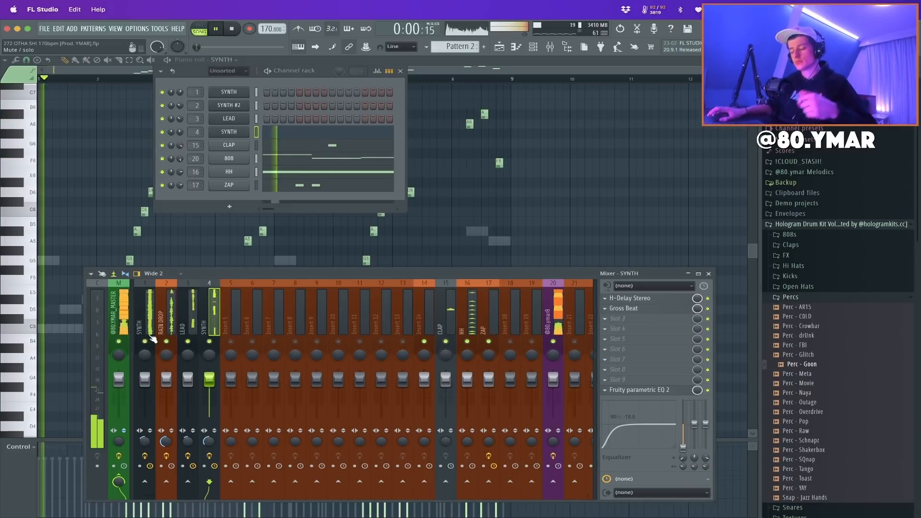
pyautogui.click(144, 316)
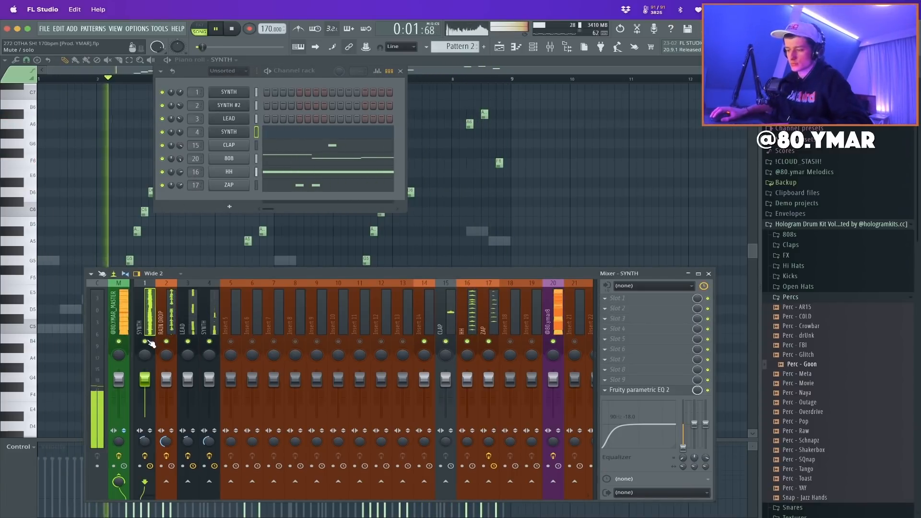
pyautogui.click(639, 389)
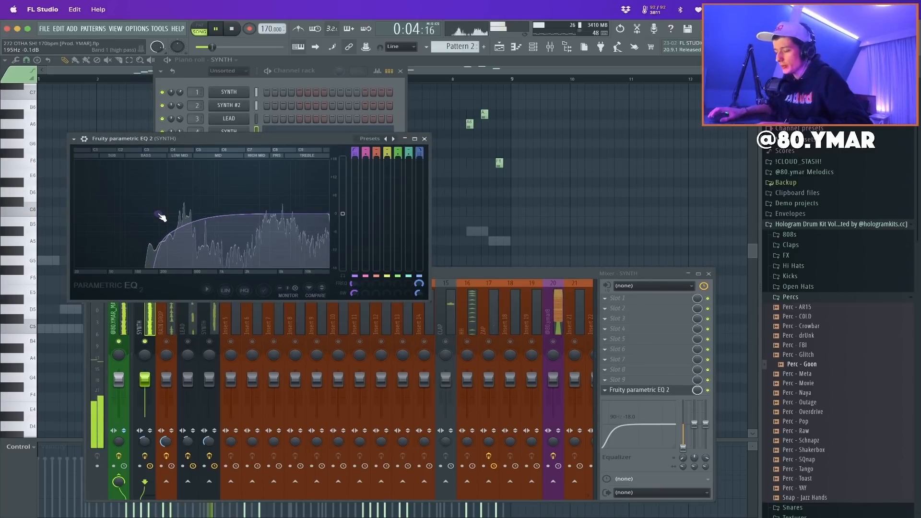
pyautogui.press('Escape')
pyautogui.click(233, 30)
pyautogui.press('space')
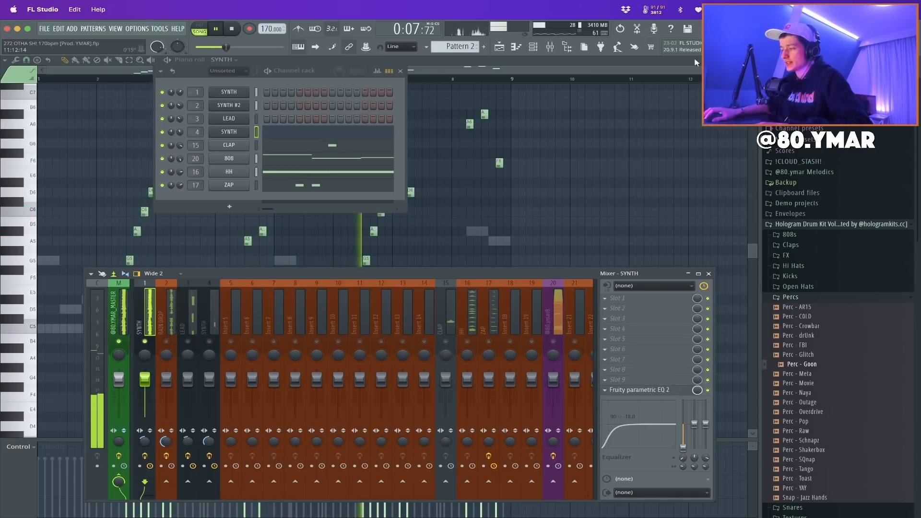
# Show the playlist and unmute the LEAD, HH, CLAP and ZAP tracks in the mixer
pyautogui.press('F5')
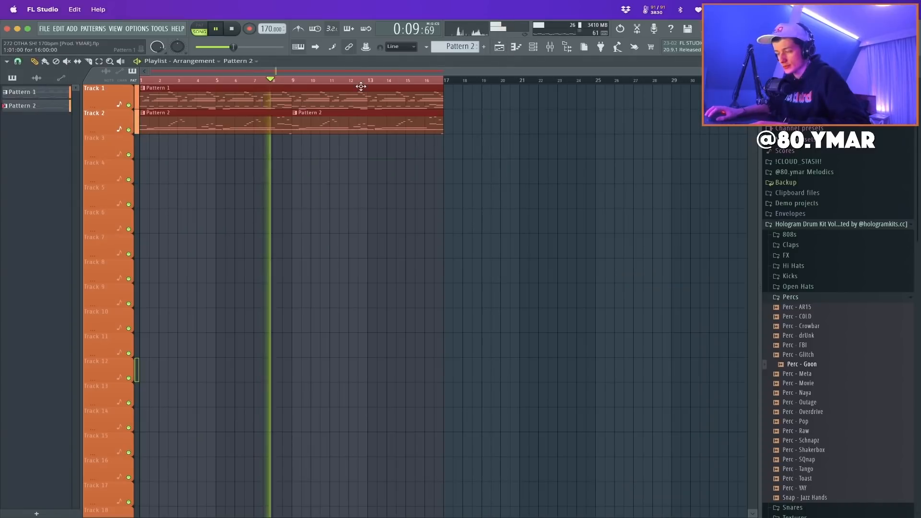
pyautogui.click(188, 342)
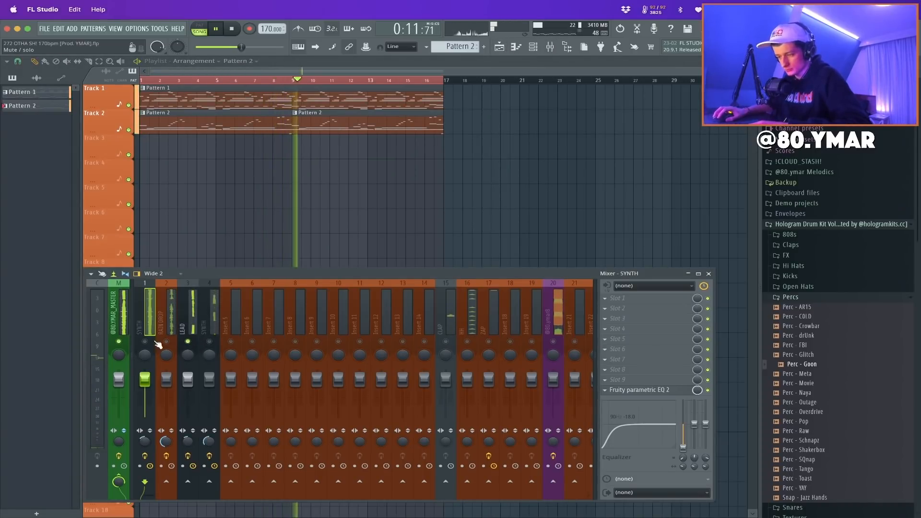
pyautogui.click(466, 341)
pyautogui.click(446, 341)
pyautogui.click(489, 342)
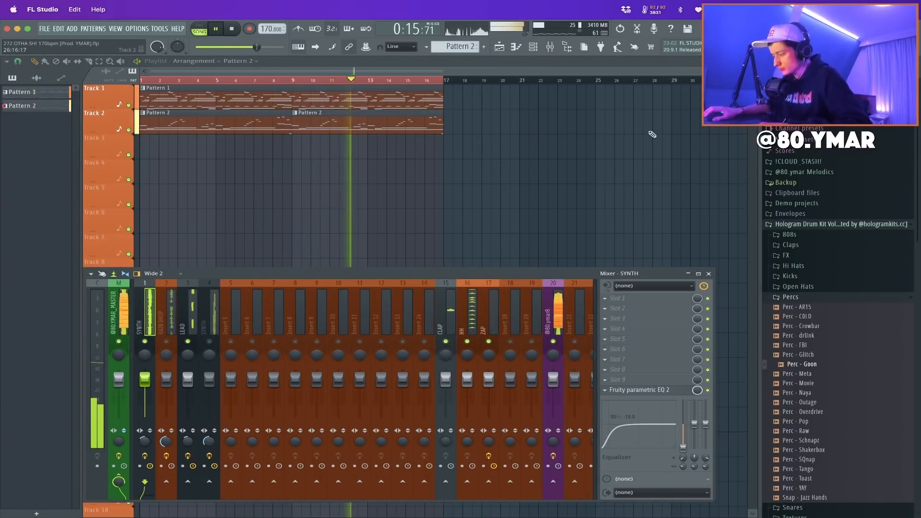
# Load Open Hat - Stab from the drum kit's Open Hats folder into a new channel
pyautogui.click(814, 288)
pyautogui.press('space')
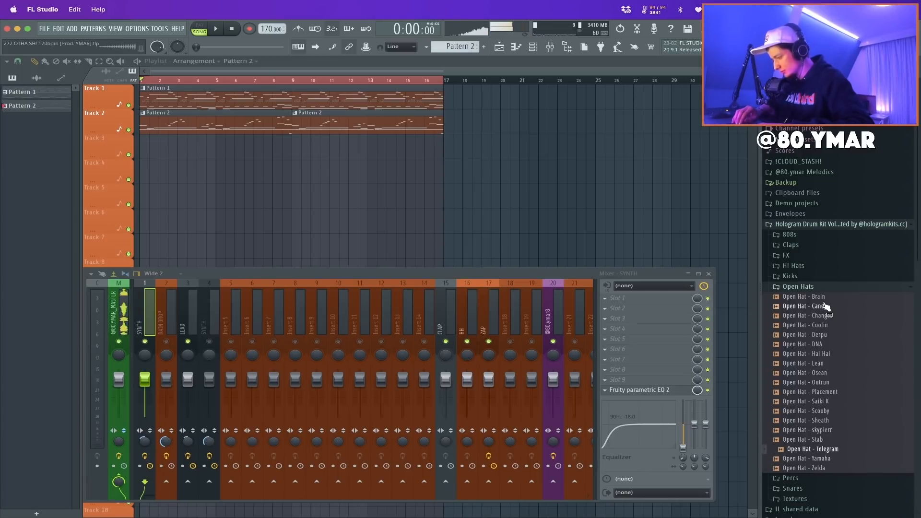
pyautogui.rightClick(816, 441)
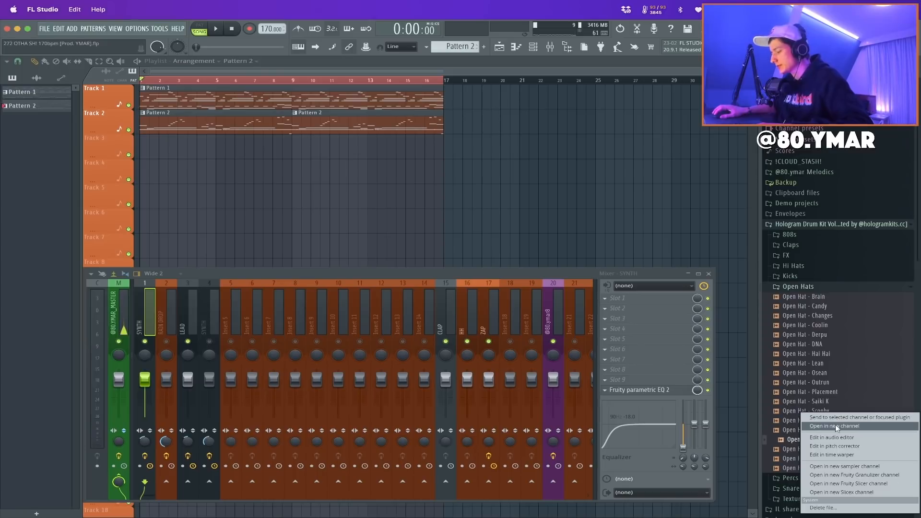
pyautogui.click(834, 427)
pyautogui.click(298, 92)
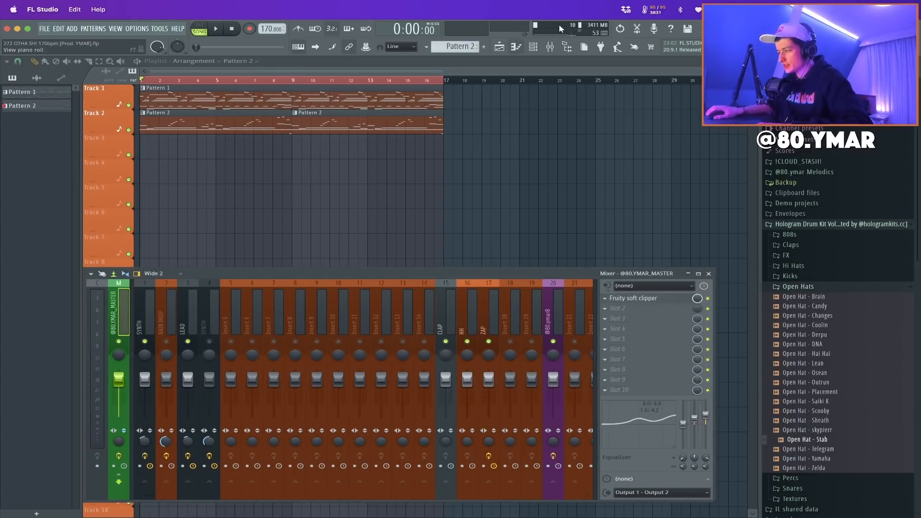
# Place a one-bar C5 note at bar 1 of the Open Hat - Stab channel's piano roll and repeat it at bar 5
pyautogui.click(533, 47)
pyautogui.press('space')
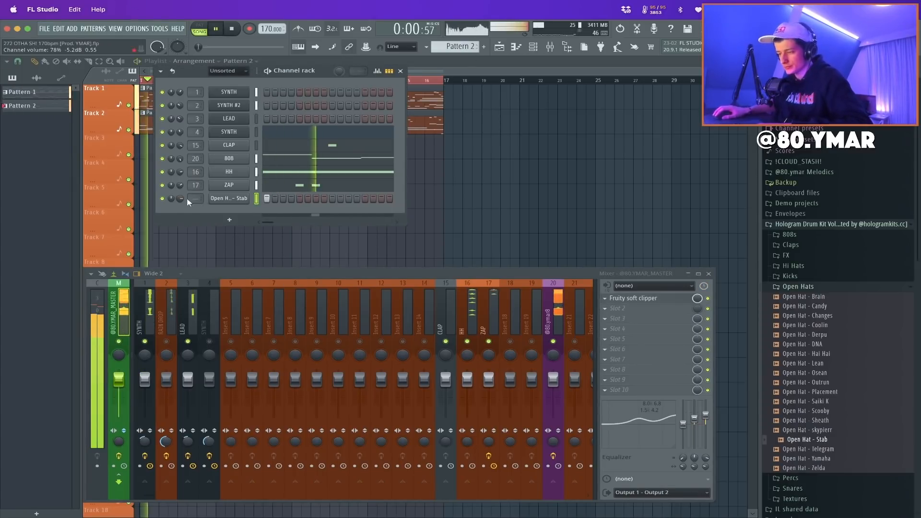
pyautogui.rightClick(232, 202)
pyautogui.click(240, 209)
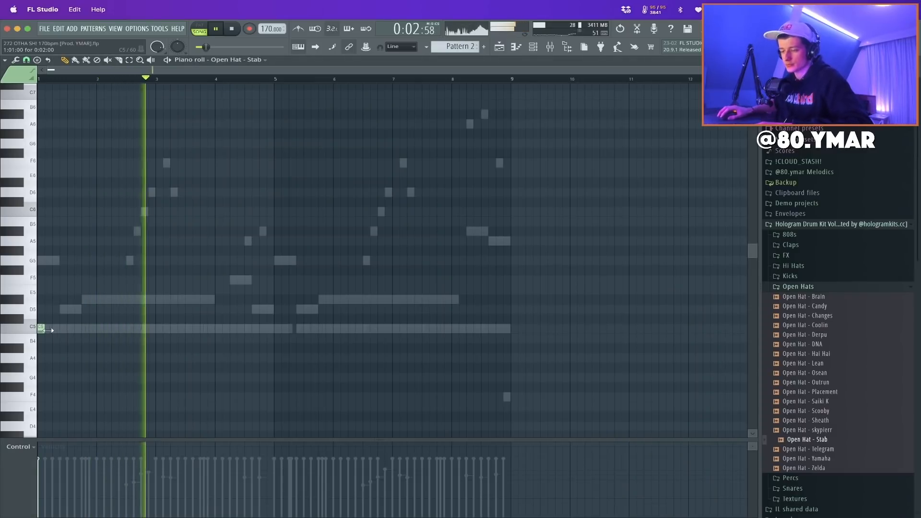
pyautogui.moveTo(45, 328); pyautogui.dragTo(97, 328)
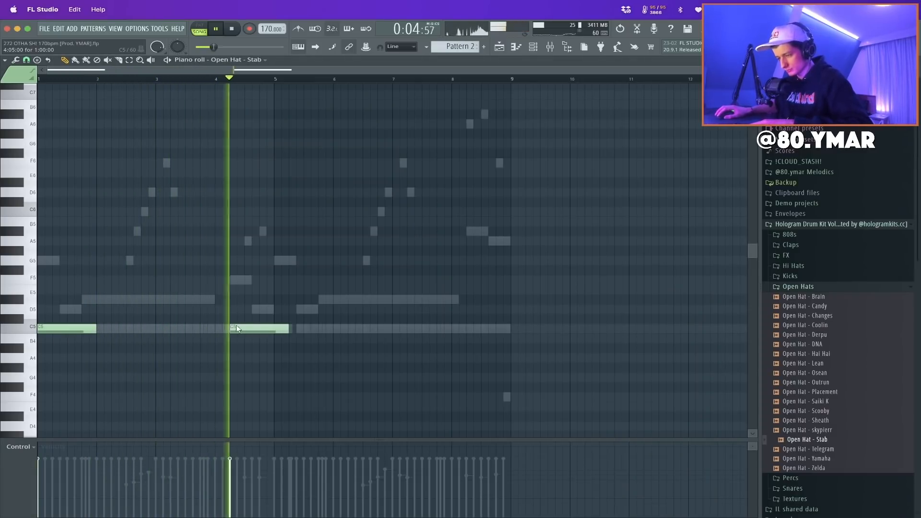
pyautogui.moveTo(274, 81); pyautogui.dragTo(39, 86)
pyautogui.press('super+b')
pyautogui.rightClick(286, 180)
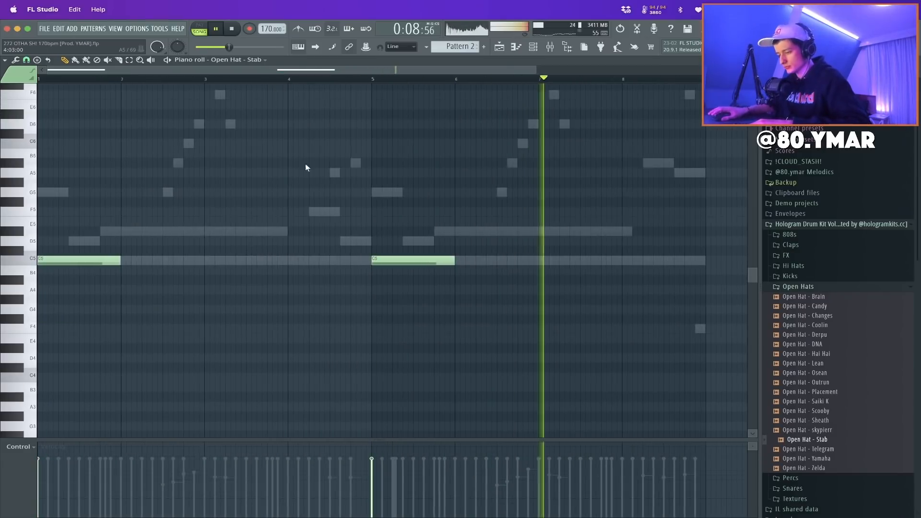
pyautogui.click(752, 60)
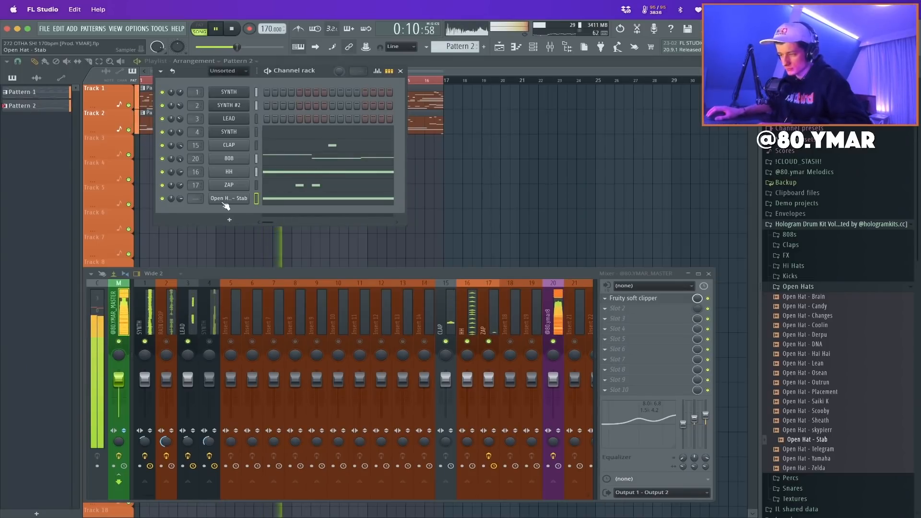
# Rename the Open Hat - Stab channel to CRASH
pyautogui.press('F2')
pyautogui.write('CRASH}}')
pyautogui.press('BackSpace')
pyautogui.press('BackSpace')
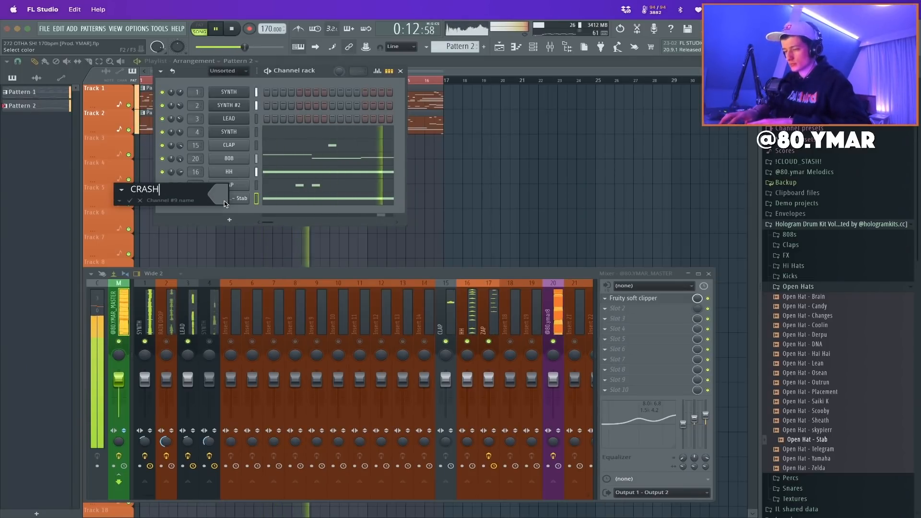
pyautogui.press('Return')
# Audition the samples in the drum kit's Snares folder, alternating with playback of the beat
pyautogui.click(816, 288)
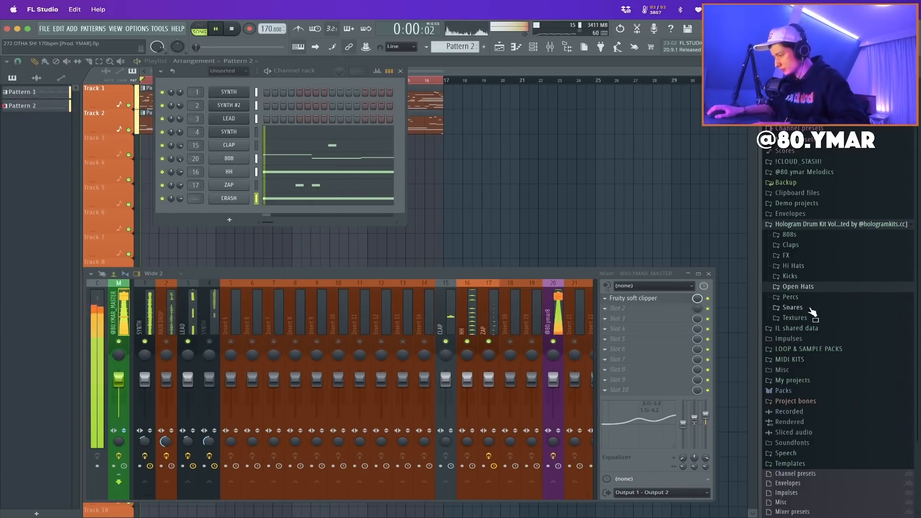
pyautogui.click(810, 308)
pyautogui.press('space')
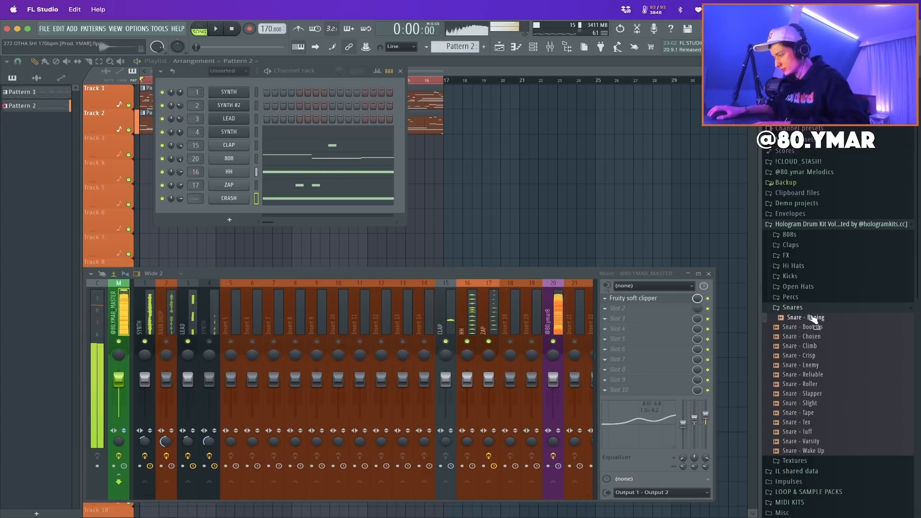
pyautogui.click(827, 329)
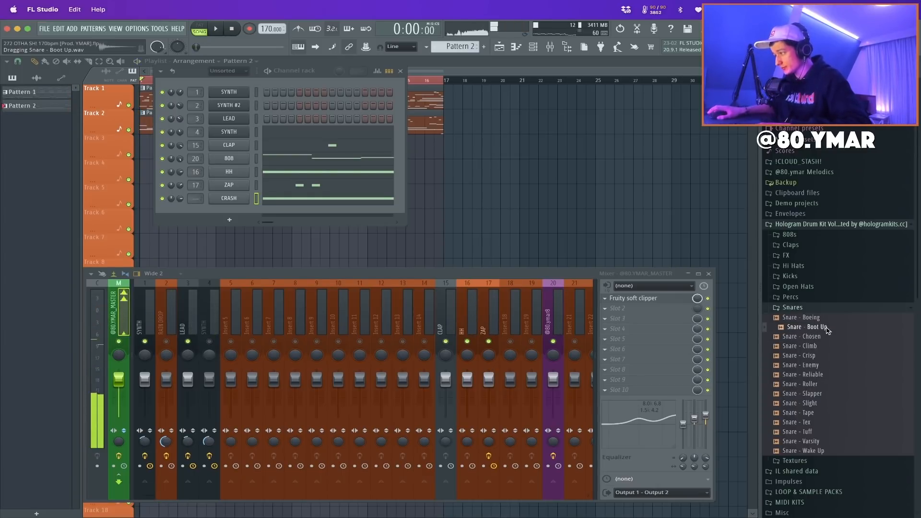
pyautogui.click(818, 356)
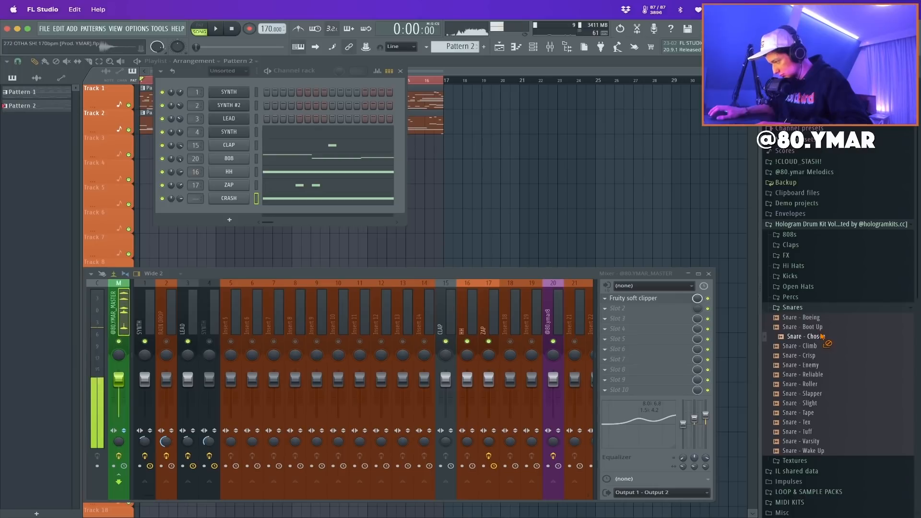
pyautogui.press('space')
pyautogui.press('Up')
pyautogui.press('space')
pyautogui.press('space')
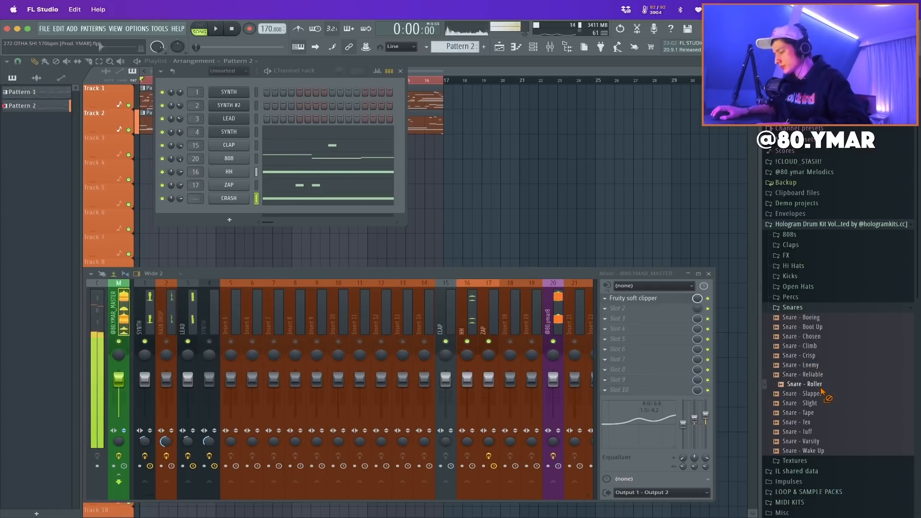
pyautogui.press('space')
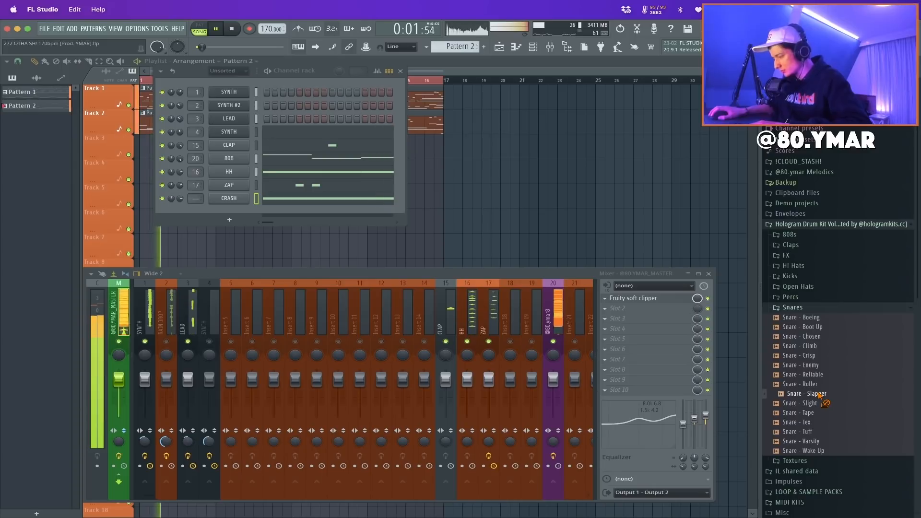
# Load Snare - Slapper into a new channel and rename that channel SNARE
pyautogui.rightClick(820, 395)
pyautogui.click(841, 403)
pyautogui.press('space')
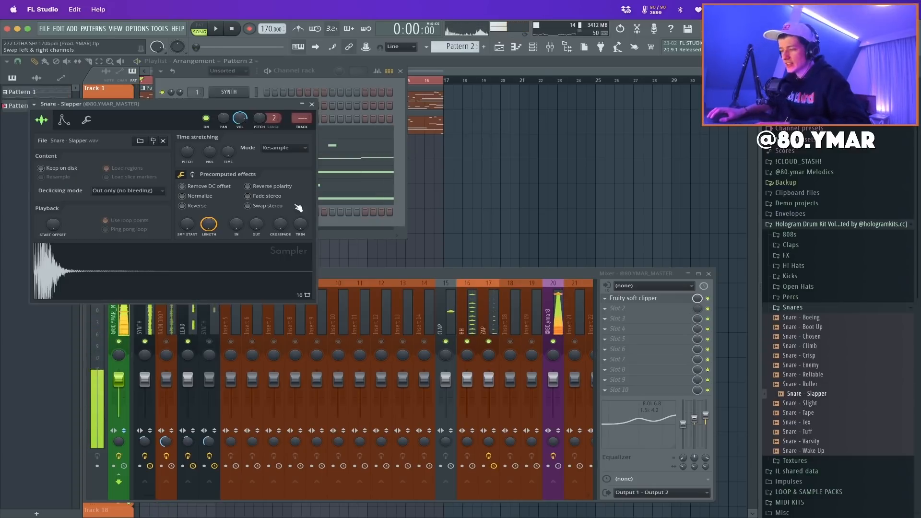
pyautogui.click(311, 105)
pyautogui.press('F2')
pyautogui.write('SNARE')
pyautogui.press('Return')
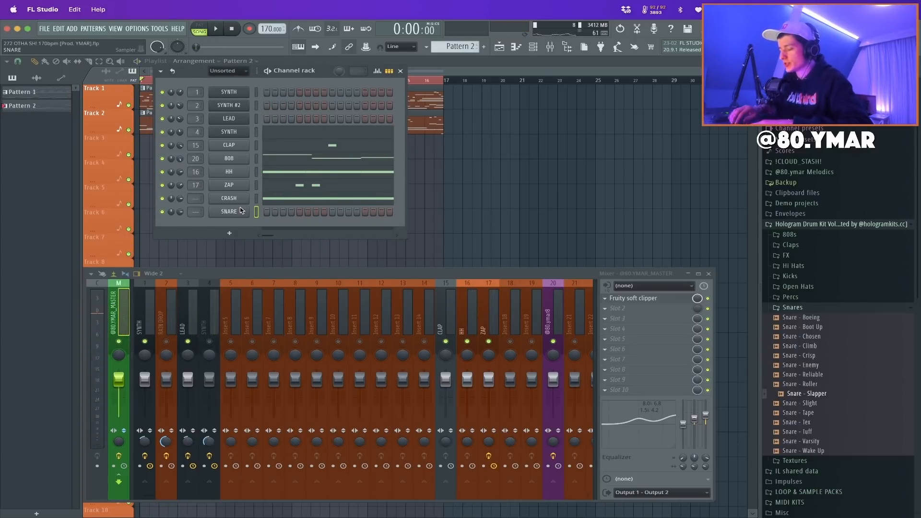
# Place short C5 snare notes on the third step of bars 2 and 4, and duplicate them into bars 6 and 8
pyautogui.rightClick(243, 214)
pyautogui.click(262, 211)
pyautogui.press('space')
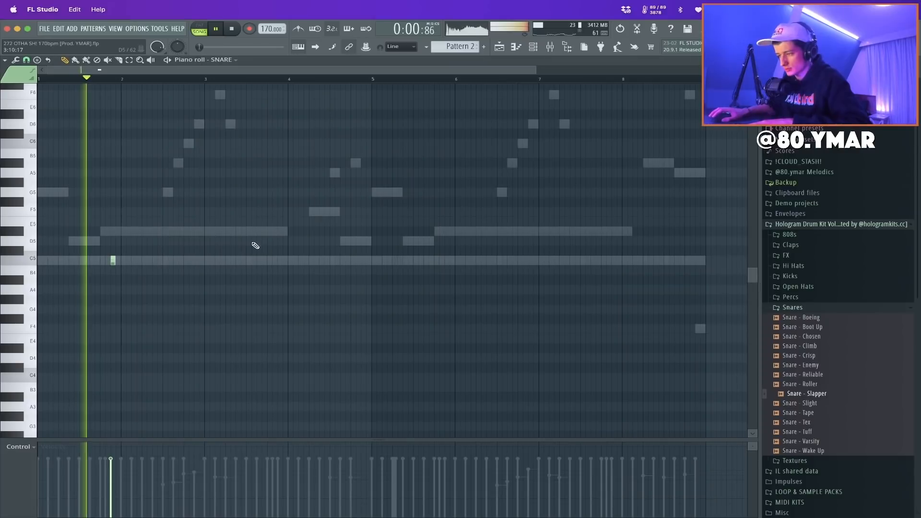
pyautogui.click(134, 260)
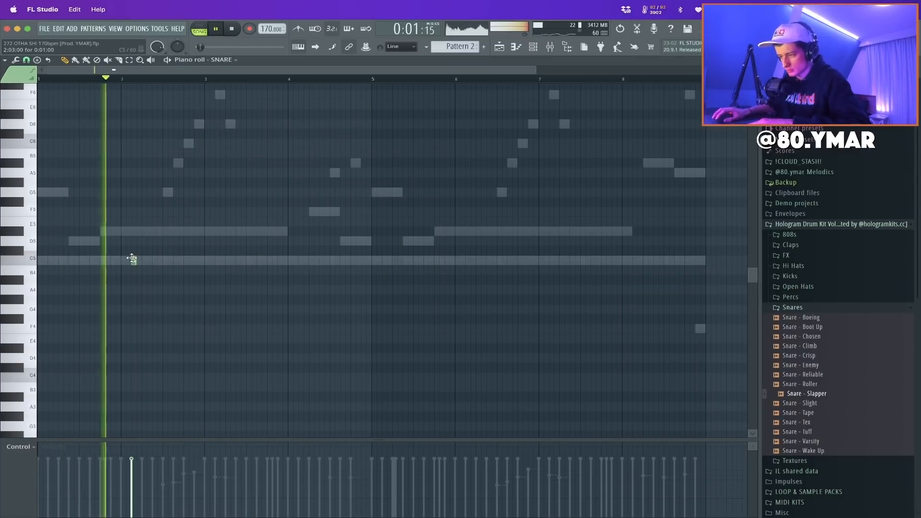
pyautogui.click(301, 260)
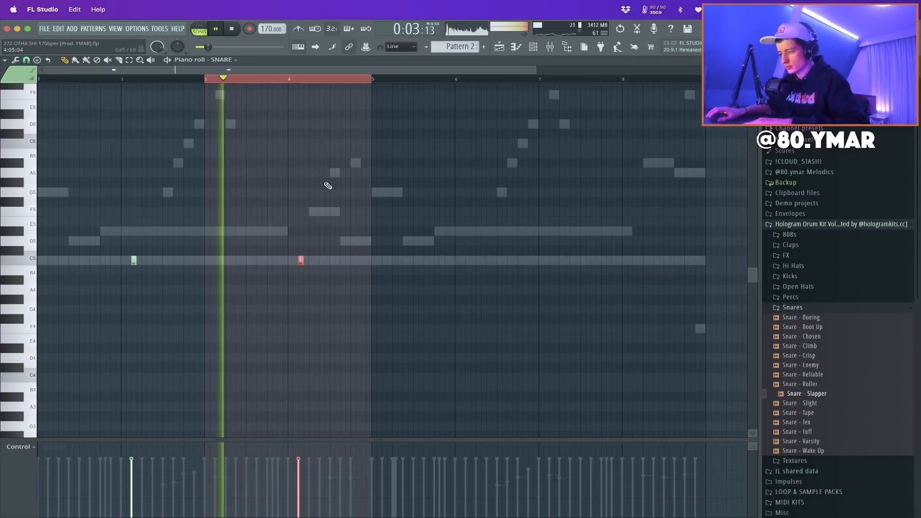
pyautogui.hotkey('ctrl', 'b')
# Bring up the channel rack and mixer, select the first SYNTH mixer track and restart playback
pyautogui.click(534, 47)
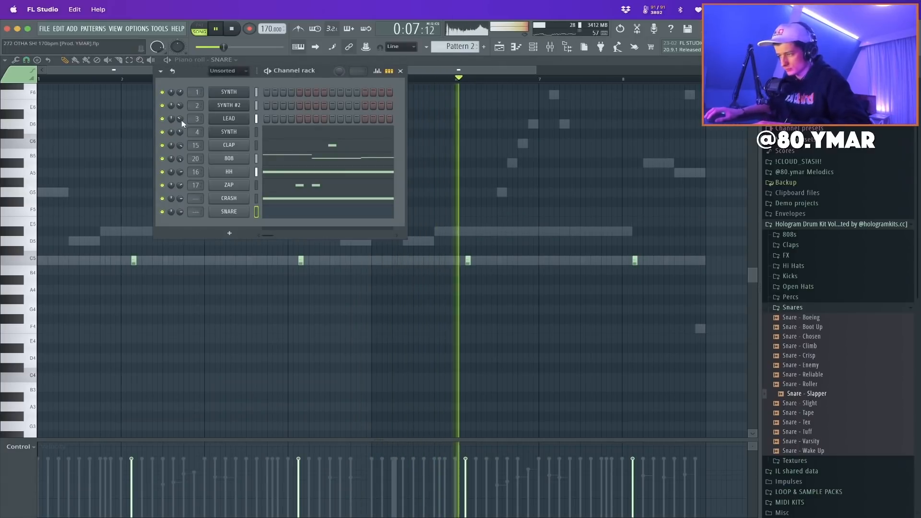
pyautogui.click(550, 47)
pyautogui.click(146, 317)
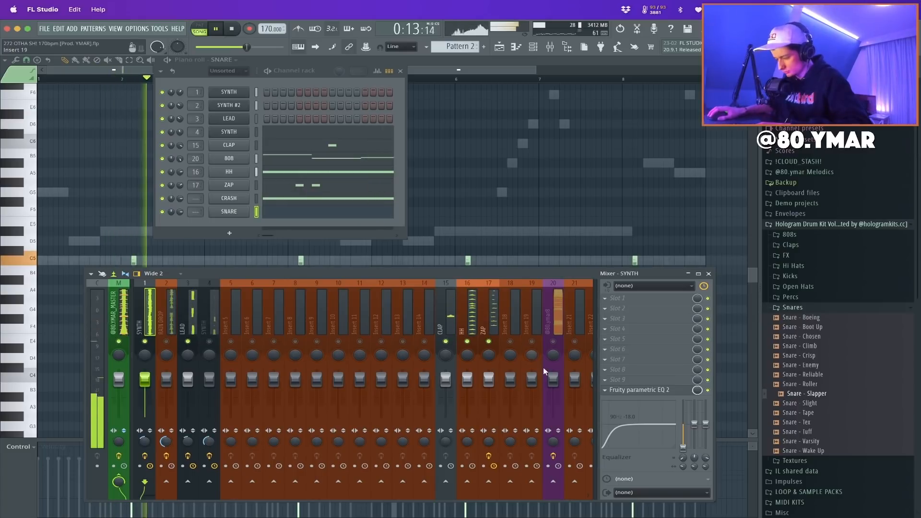
pyautogui.press('space')
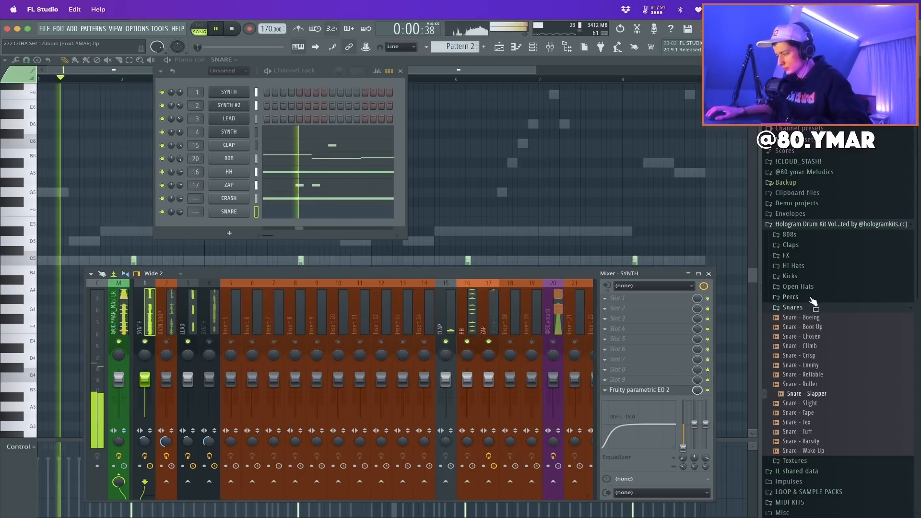
# Audition the Percs folder and add Perc - Overdrive to the channel rack as a new channel
pyautogui.click(810, 307)
pyautogui.click(810, 297)
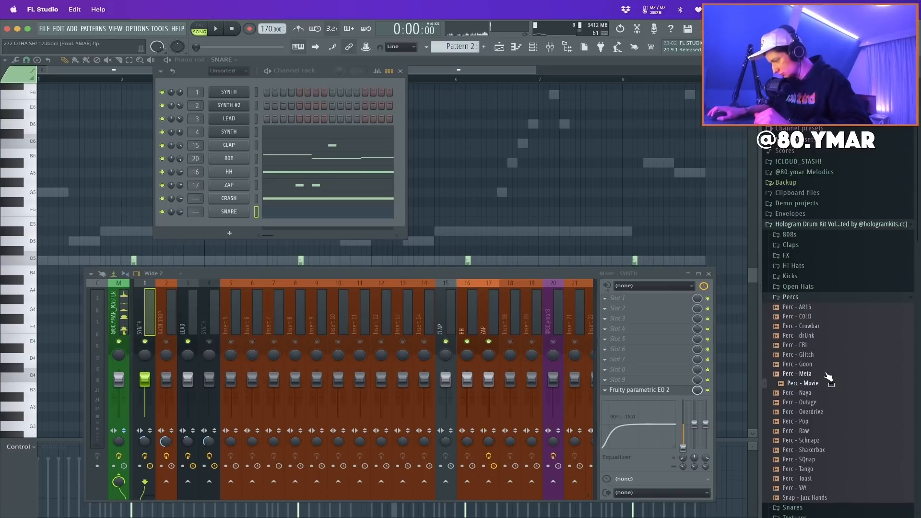
pyautogui.click(826, 413)
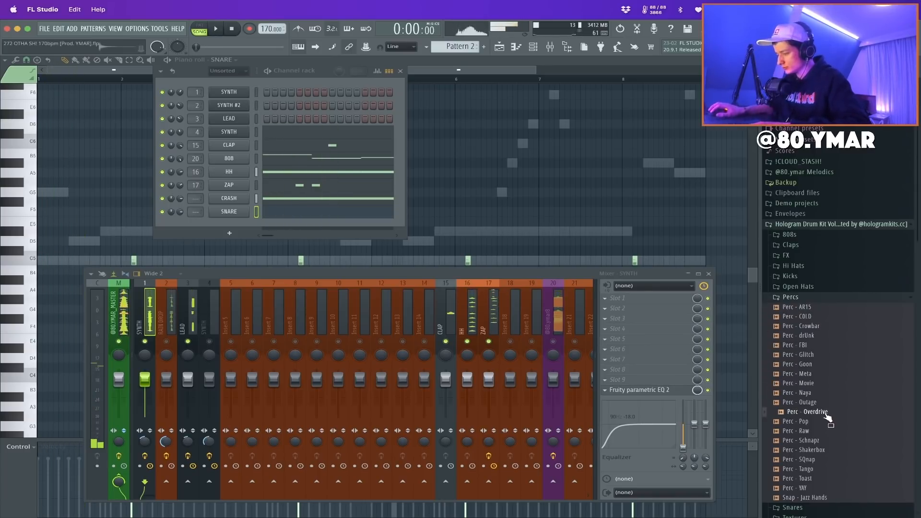
pyautogui.moveTo(292, 229); pyautogui.dragTo(288, 230)
pyautogui.press('space')
# Place a short C5 Perc - Overdrive note near the end of bar 4 and duplicate it near the end of bar 8
pyautogui.rightClick(249, 223)
pyautogui.click(266, 226)
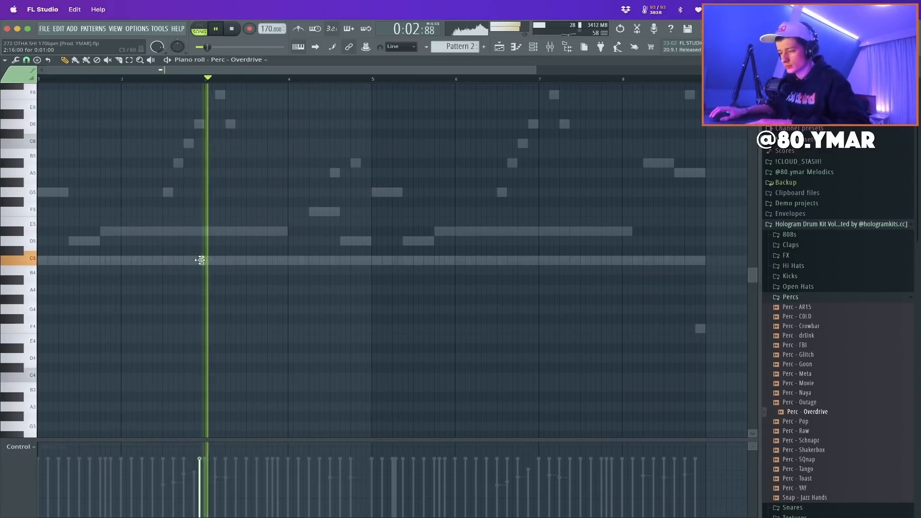
pyautogui.click(363, 260)
pyautogui.moveTo(374, 80); pyautogui.dragTo(51, 83)
pyautogui.hotkey('ctrl', 'b')
pyautogui.keyDown('ctrl'); pyautogui.click(627, 77); pyautogui.keyUp('ctrl')
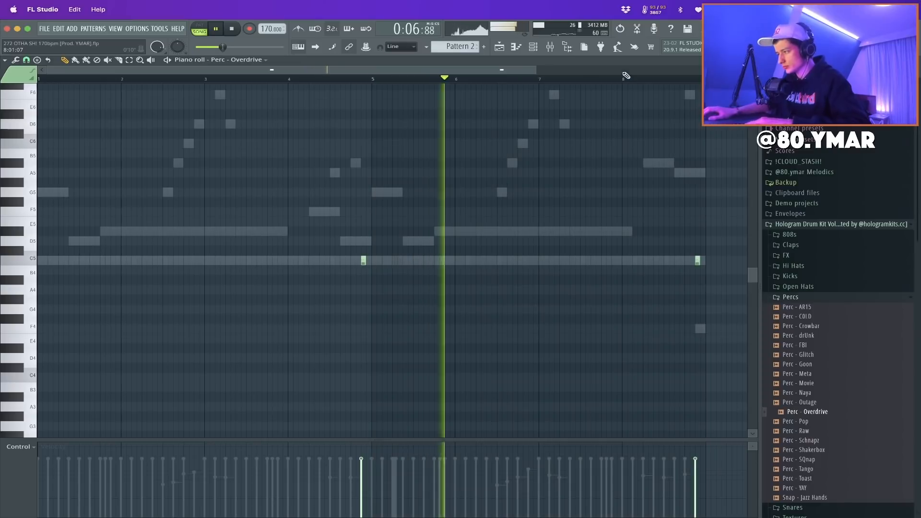
# Route mixer tracks 1 to 4 to insert 5 only
pyautogui.click(550, 47)
pyautogui.click(171, 321)
pyautogui.moveTo(148, 322); pyautogui.dragTo(210, 326)
pyautogui.rightClick(231, 482)
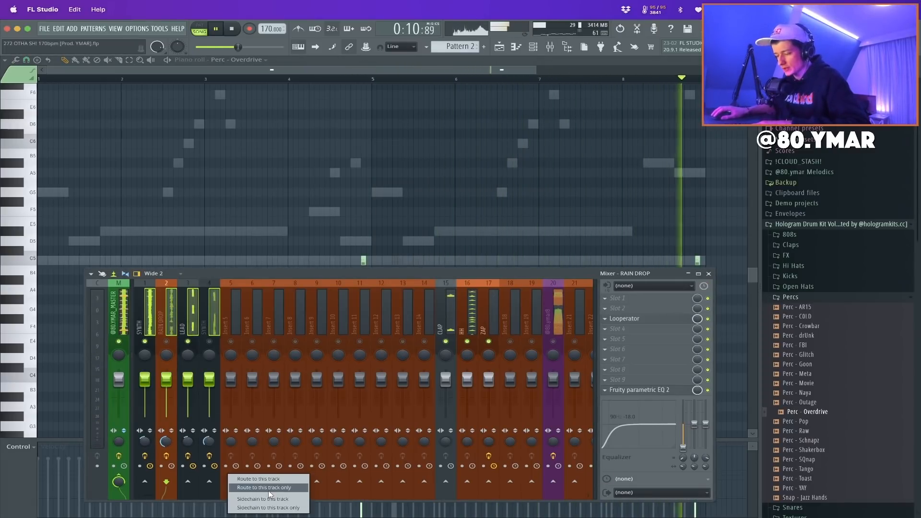
pyautogui.click(262, 488)
# Rename mixer insert 5 to MELBUS and colour it Pale Violet Red
pyautogui.middleClick(228, 319)
pyautogui.write('MELBUS')
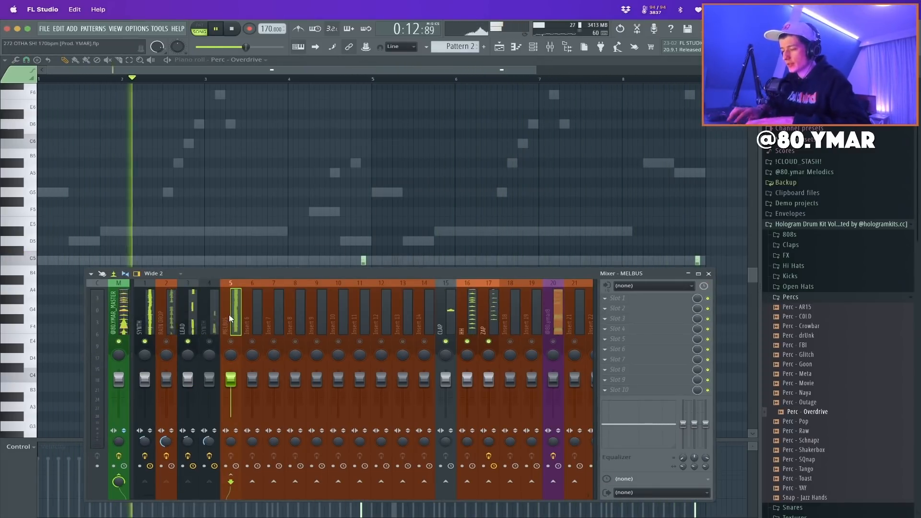
pyautogui.click(229, 316)
pyautogui.click(350, 313)
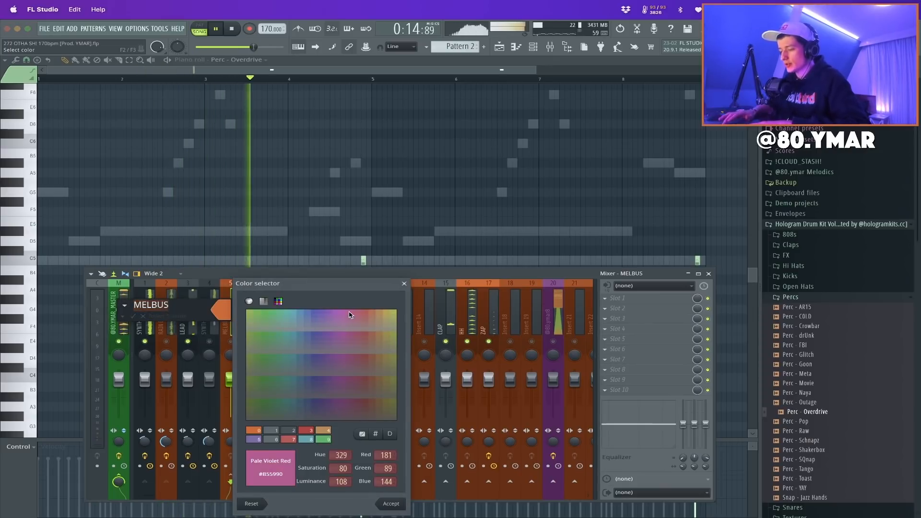
pyautogui.press('Return')
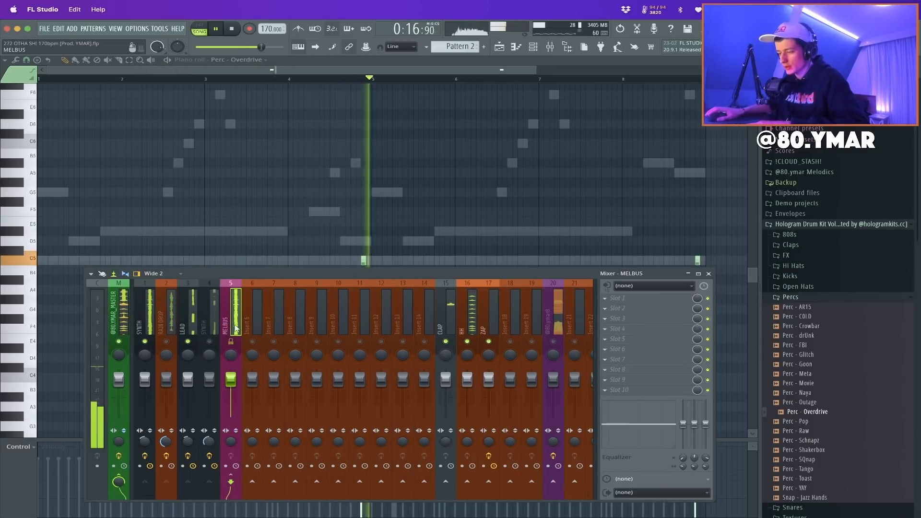
# Load Looperator in the first effect slot of MELBUS and clear its default sequence
pyautogui.click(626, 298)
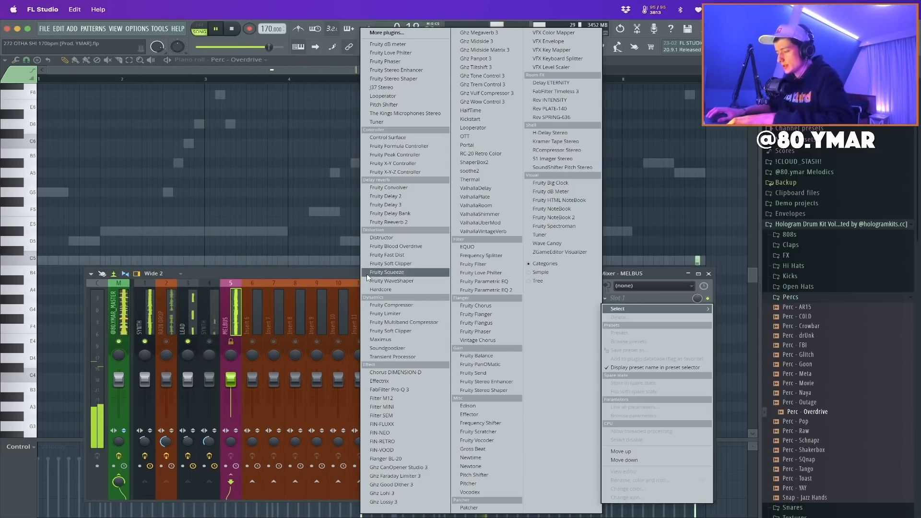
pyautogui.click(473, 127)
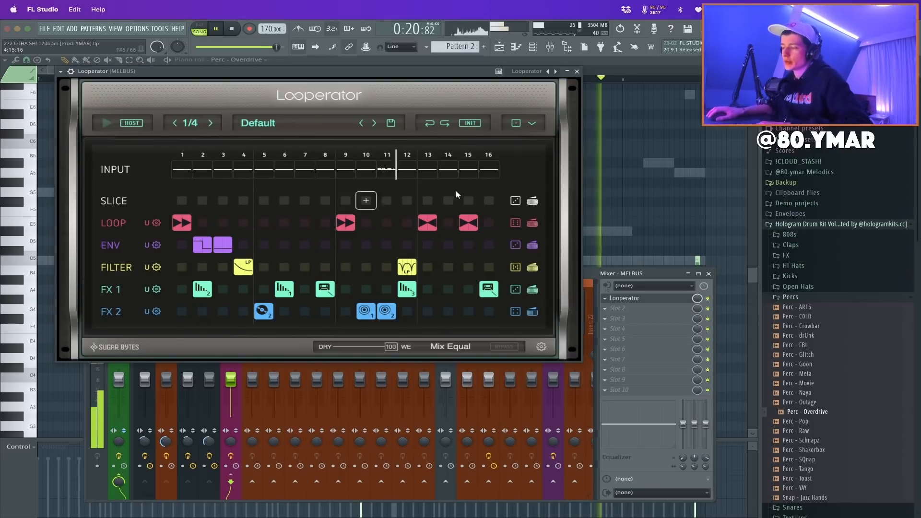
pyautogui.click(470, 123)
pyautogui.click(474, 143)
# Add the falling step envelope to Looperator's ENV row on steps 8 and 16, and close the plugin
pyautogui.click(325, 245)
pyautogui.click(329, 267)
pyautogui.click(489, 245)
pyautogui.click(485, 263)
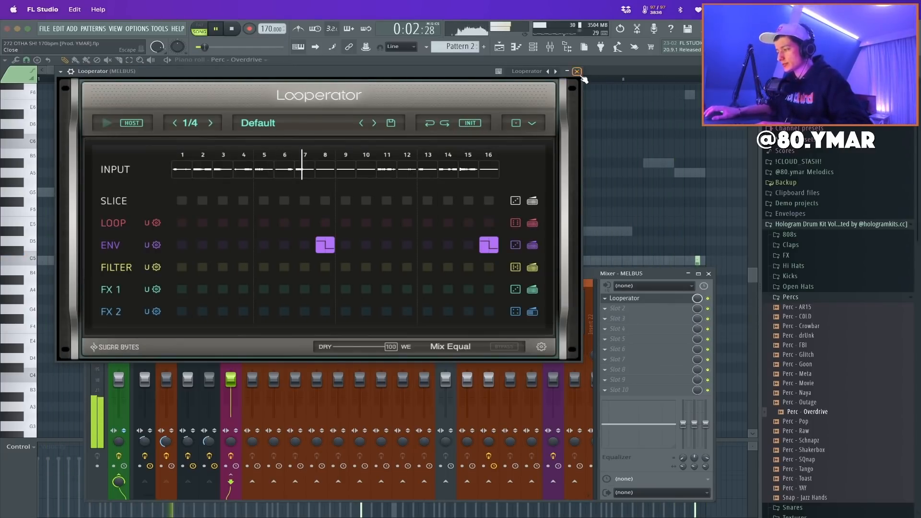
pyautogui.click(577, 71)
# Unmute all mixer tracks by soloing and unsoloing ZAP, and mute the first SYNTH mixer track
pyautogui.rightClick(489, 341)
pyautogui.rightClick(489, 342)
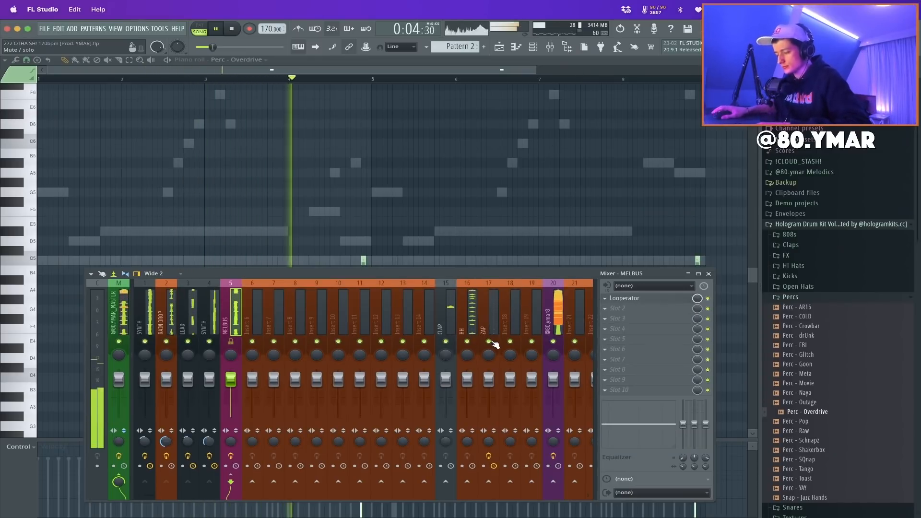
pyautogui.click(145, 341)
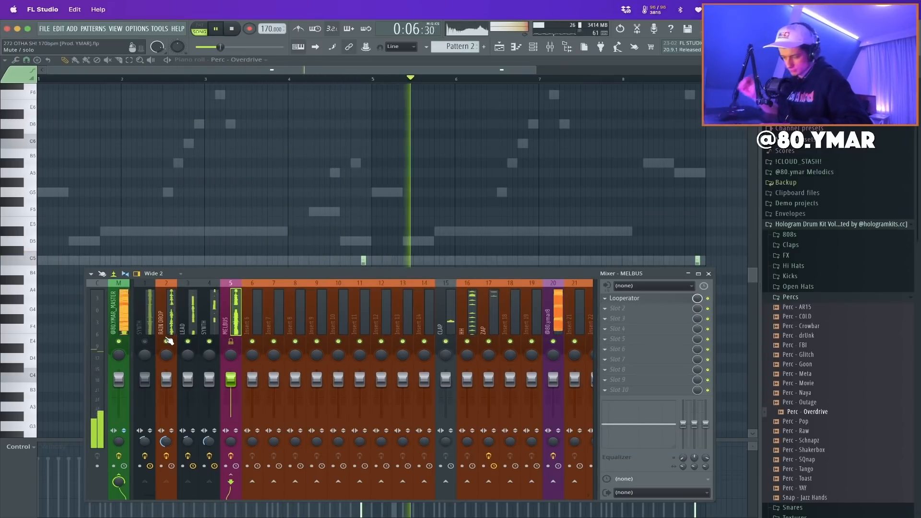
# Lengthen both C5 Perc - Overdrive notes to about two steps, reaching the ends of bars 4 and 8
pyautogui.press('F9')
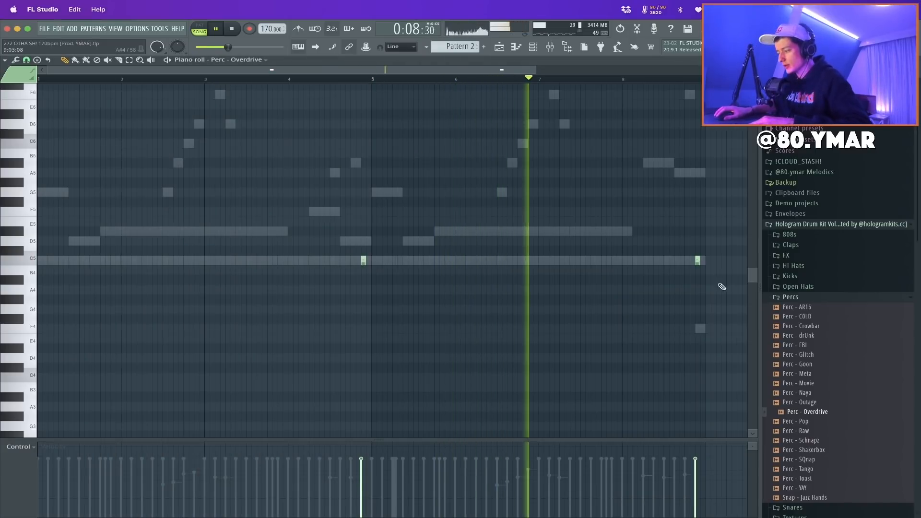
pyautogui.press('super+a')
pyautogui.moveTo(700, 261); pyautogui.dragTo(710, 261)
pyautogui.press('super+d')
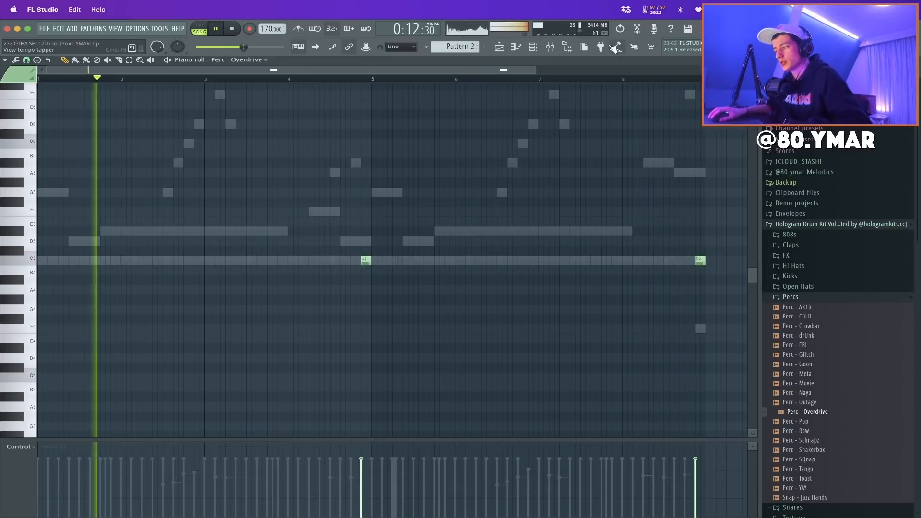
# Rename the Perc - Overdrive channel to PERC, and assign CRASH, SNARE and PERC to mixer tracks 21, 22 and 23
pyautogui.press('F9')
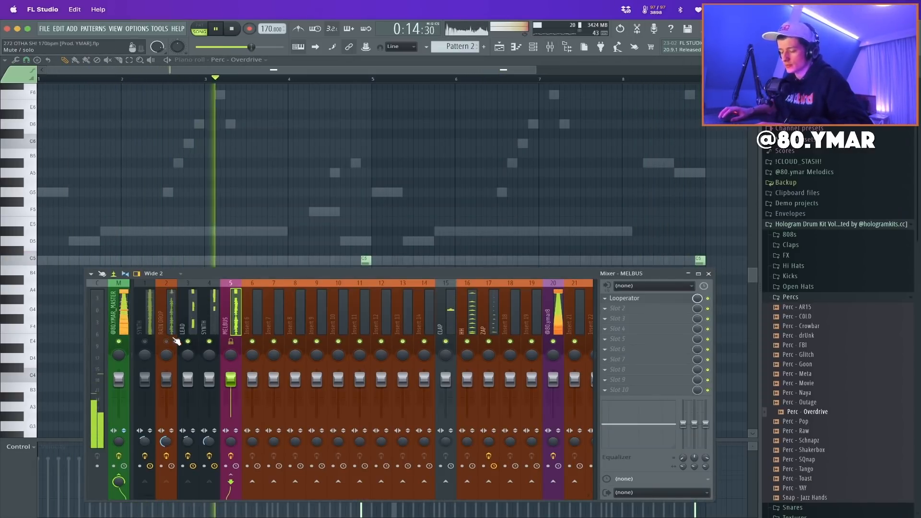
pyautogui.press('F9')
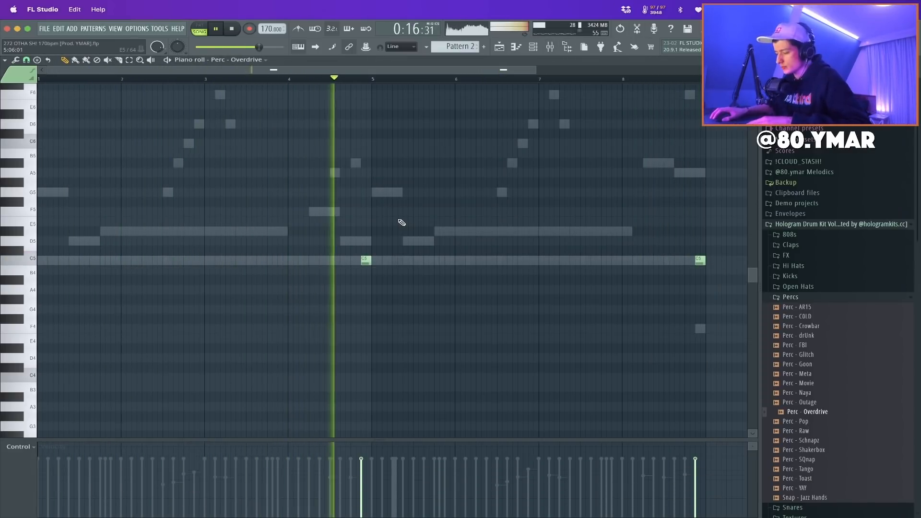
pyautogui.press('F6')
pyautogui.press('F9')
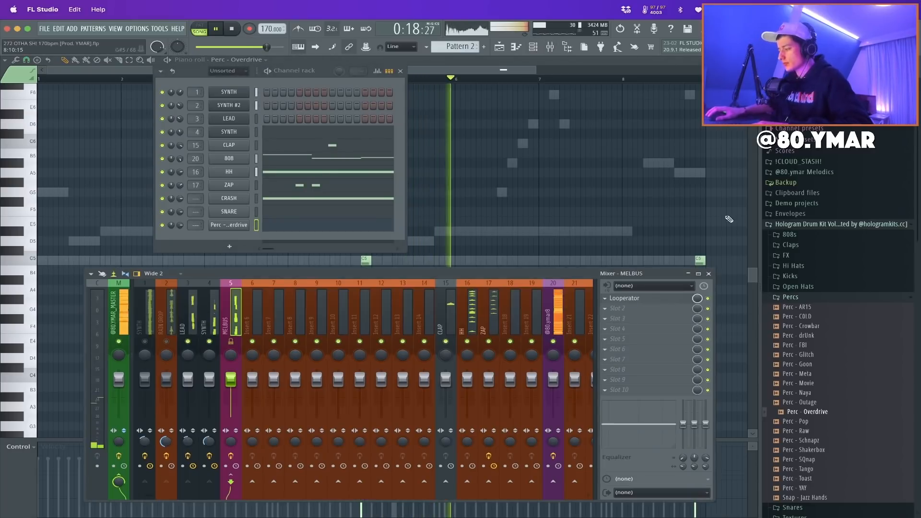
pyautogui.click(557, 306)
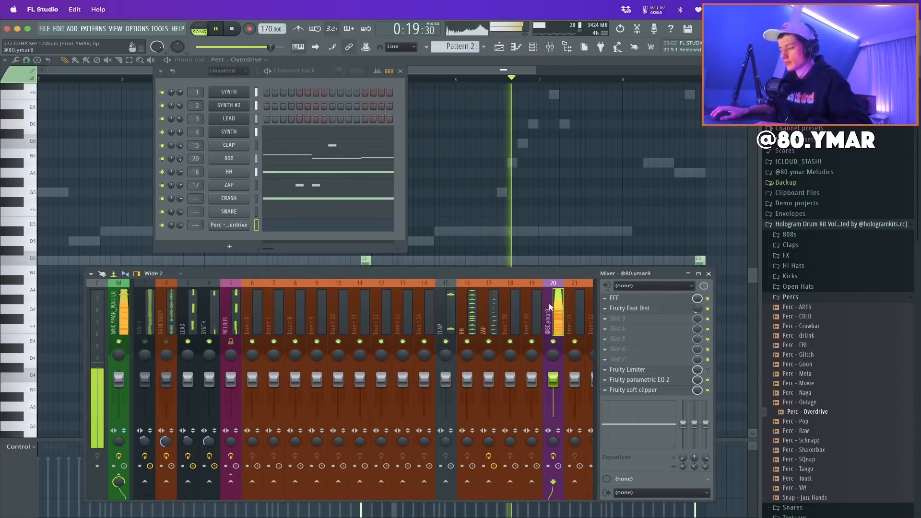
pyautogui.rightClick(234, 225)
pyautogui.click(236, 228)
pyautogui.write('PER')
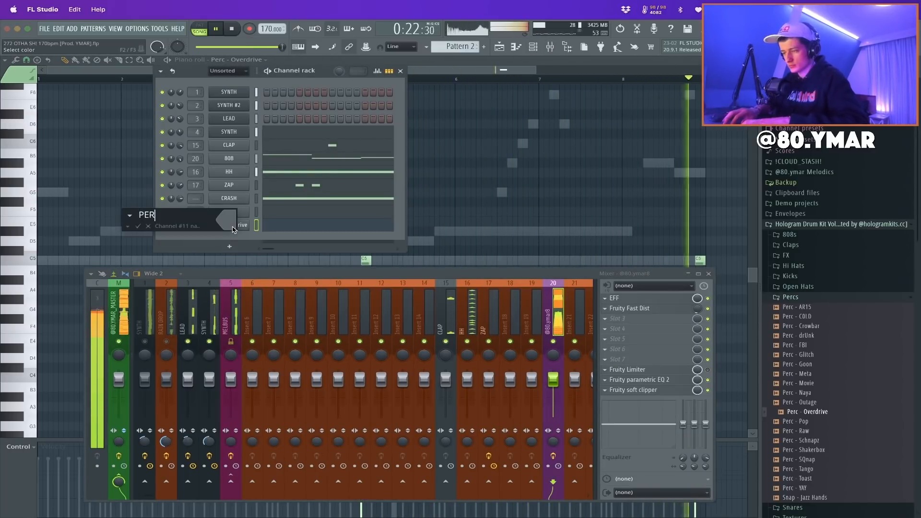
pyautogui.write('C')
pyautogui.press('Return')
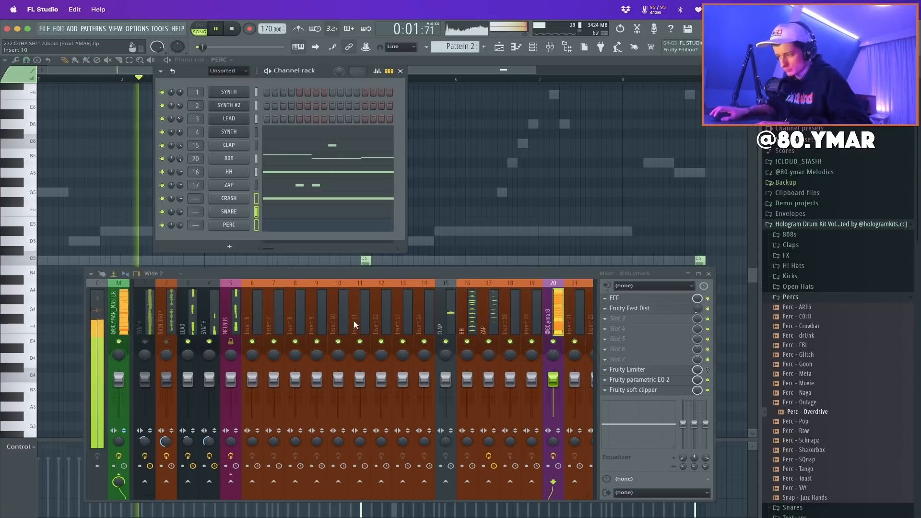
pyautogui.click(581, 315)
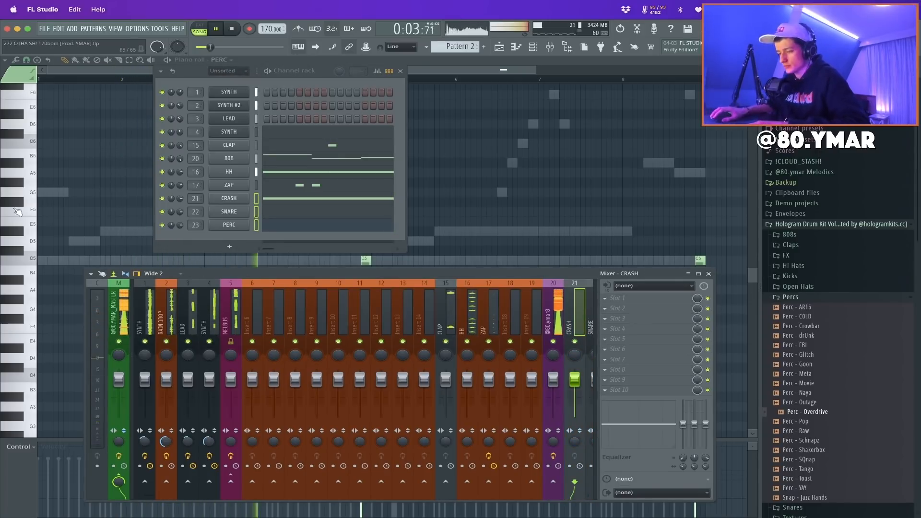
# Switch to Pattern 1, stop playback and insert a Serum channel below LEAD in the channel rack
pyautogui.click(499, 47)
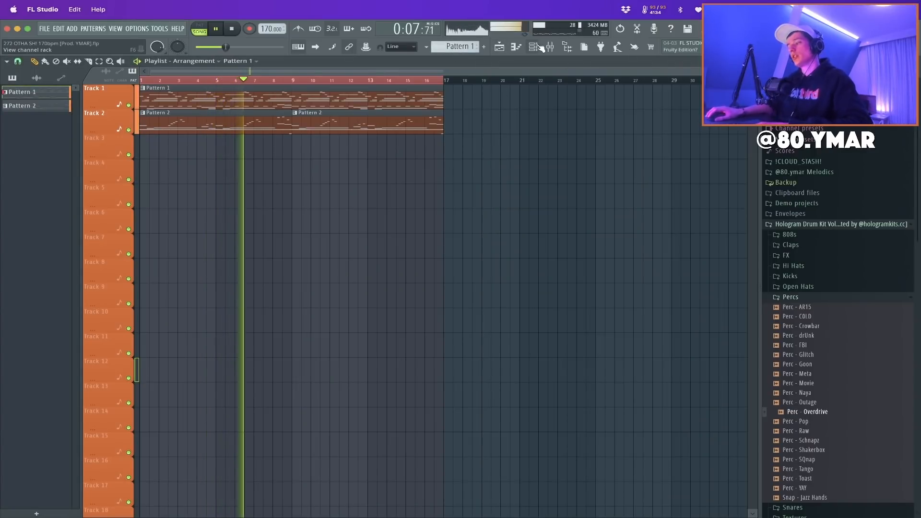
pyautogui.press('F6')
pyautogui.press('space')
pyautogui.rightClick(235, 145)
pyautogui.moveTo(285, 195)
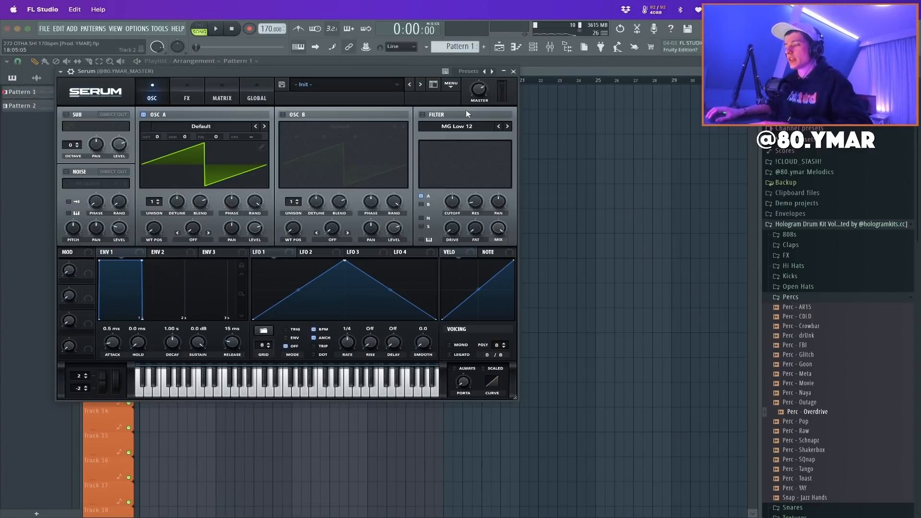
# Load the BASS - SIMPLEST preset from the FLUX Serum Bank and rename the Serum channel to SUB
pyautogui.click(369, 86)
pyautogui.moveTo(336, 95)
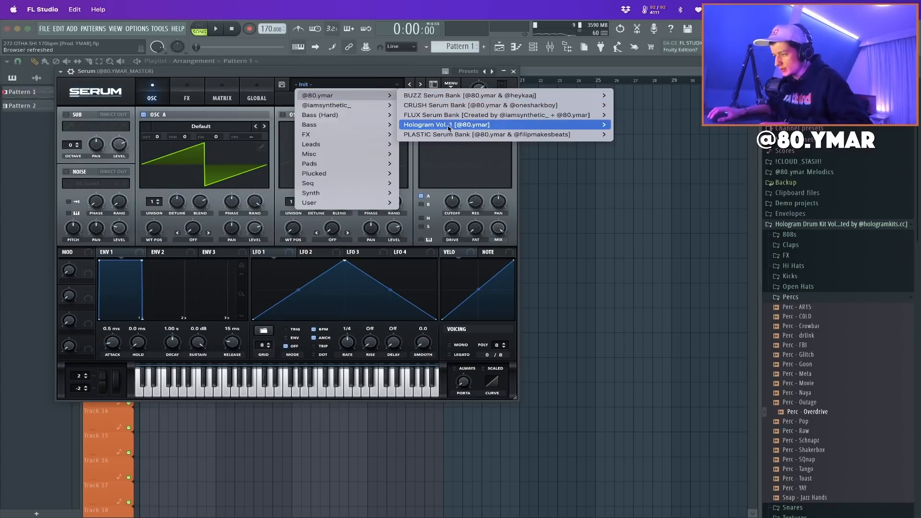
pyautogui.moveTo(493, 116)
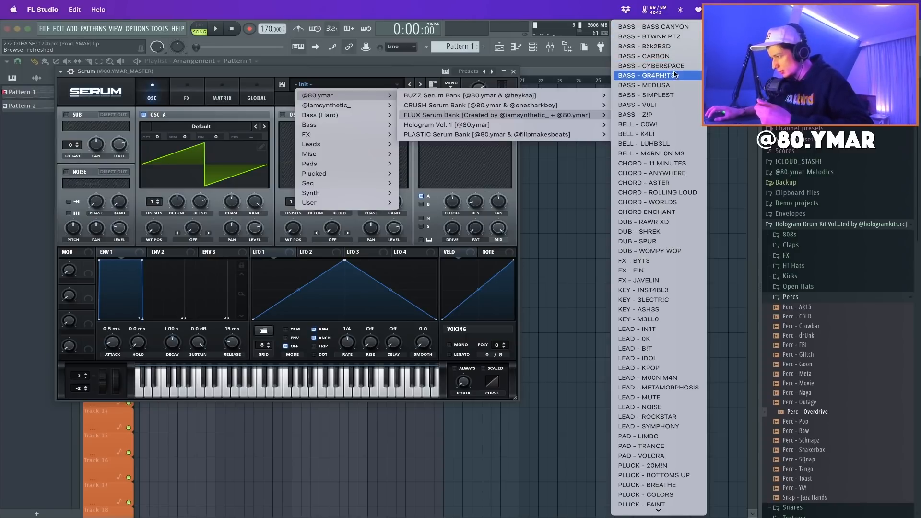
pyautogui.click(677, 95)
pyautogui.click(511, 71)
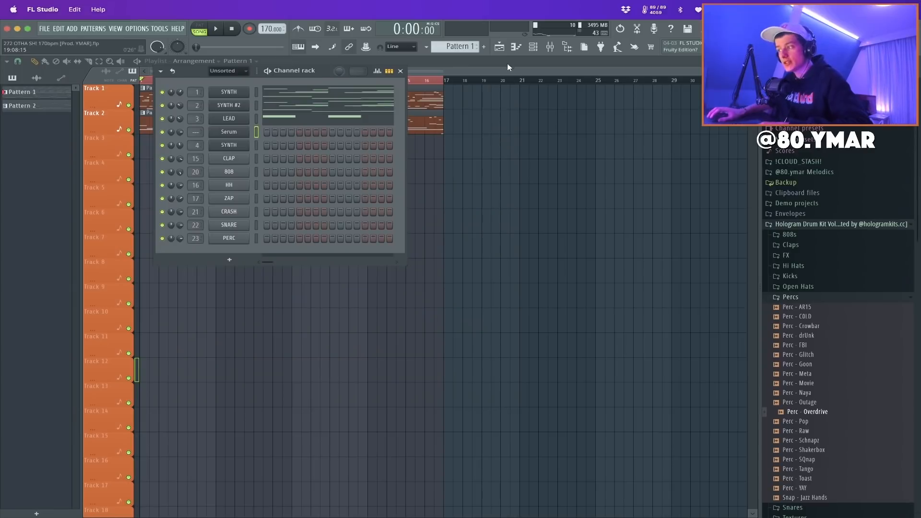
pyautogui.middleClick(235, 130)
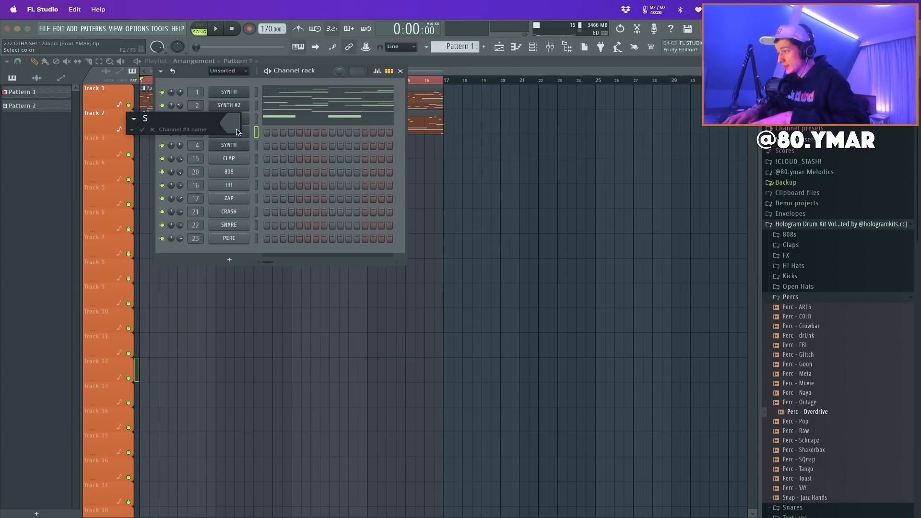
pyautogui.press('Return')
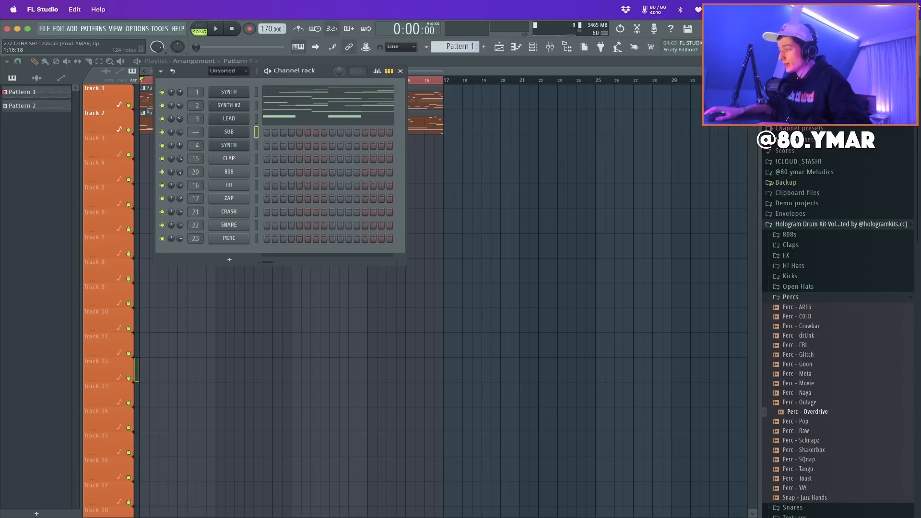
pyautogui.click(657, 10)
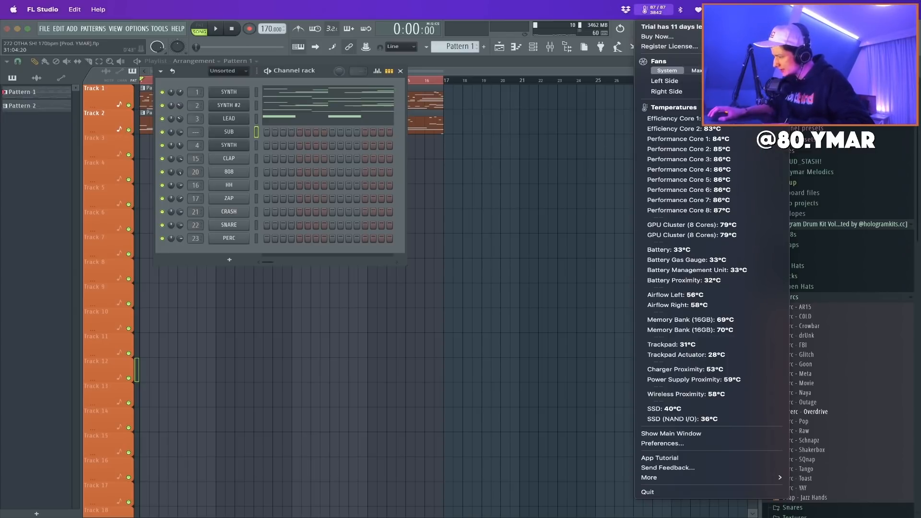
pyautogui.click(485, 65)
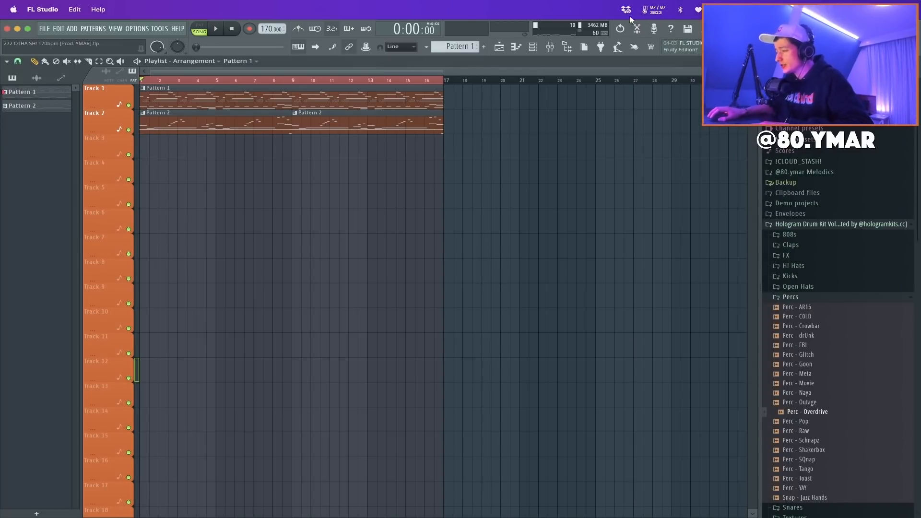
pyautogui.click(657, 9)
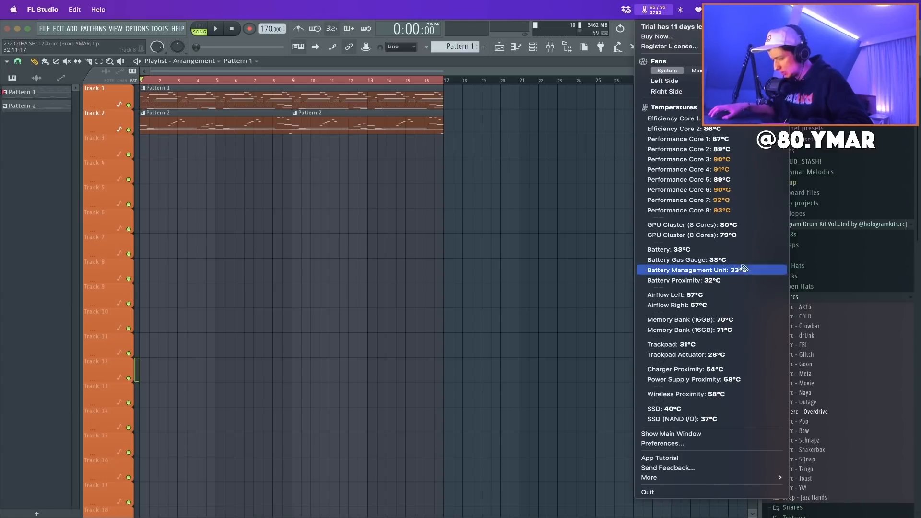
pyautogui.click(282, 69)
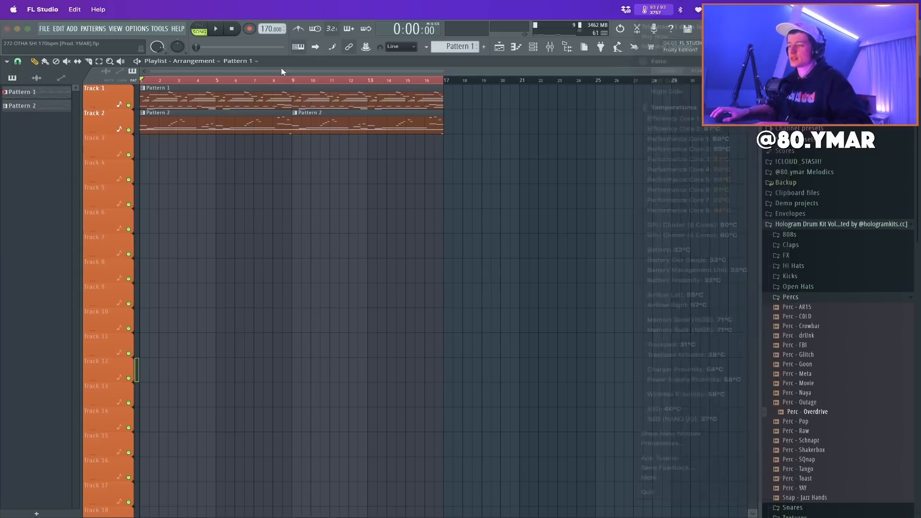
# Restart playback and colour the SUB channel red in the channel rack
pyautogui.click(235, 31)
pyautogui.press('space')
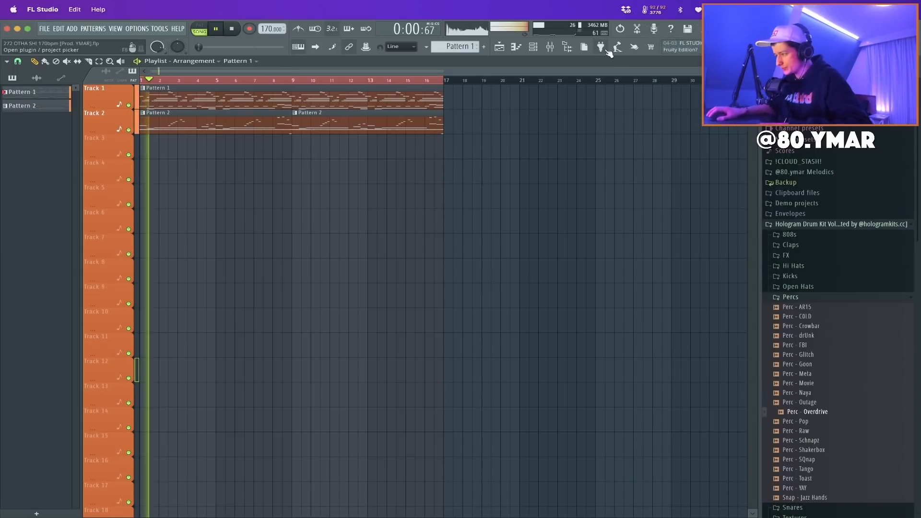
pyautogui.press('F6')
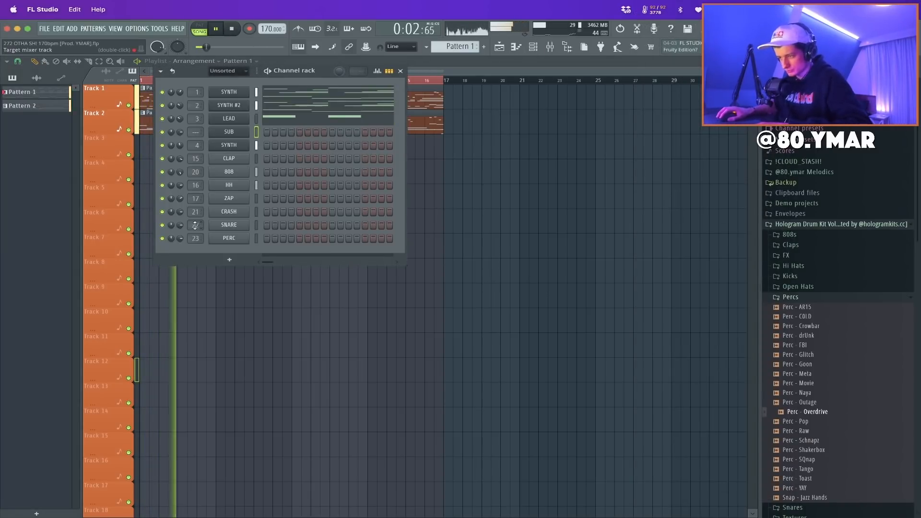
pyautogui.middleClick(229, 132)
pyautogui.click(229, 131)
pyautogui.click(369, 144)
pyautogui.press('Return')
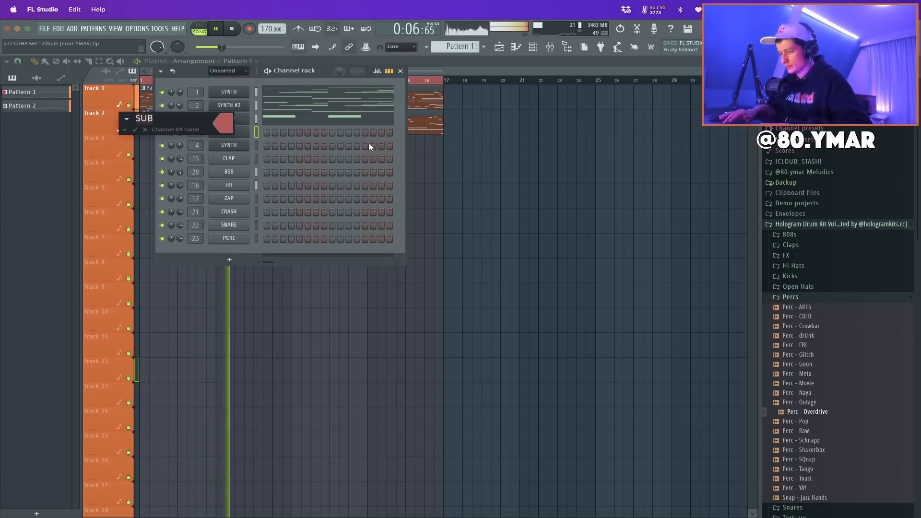
pyautogui.press('Return')
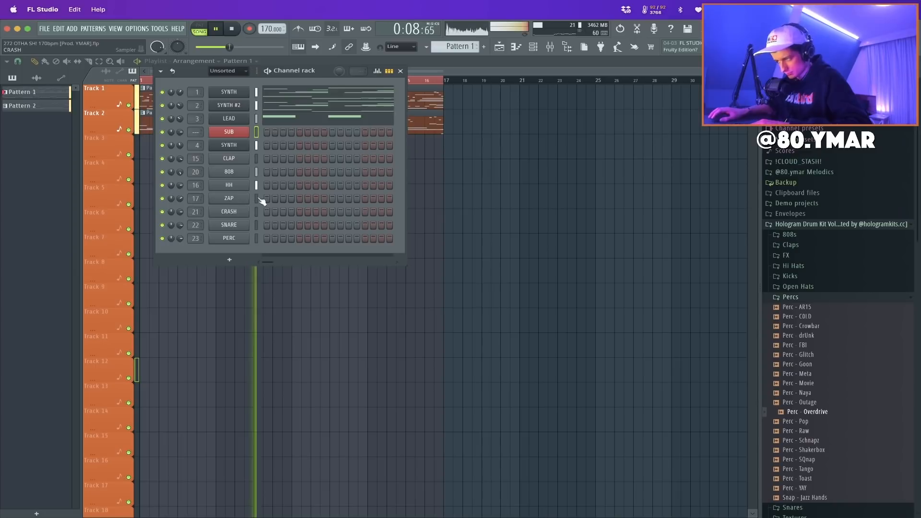
# Lengthen Pattern 2's C5 SNARE notes to about two steps and remove the one in bar 4
pyautogui.scroll(-1, 459, 47)
pyautogui.click(301, 222)
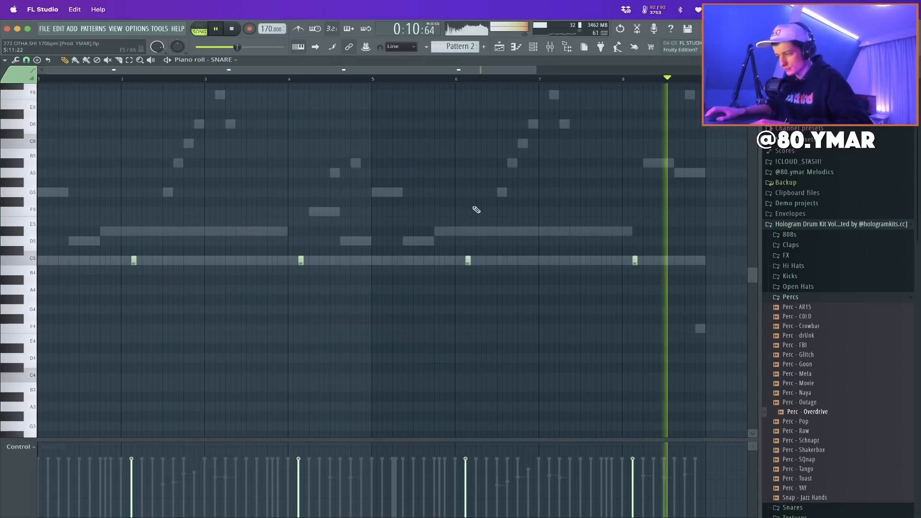
pyautogui.press('super+a')
pyautogui.moveTo(136, 261); pyautogui.dragTo(141, 261)
pyautogui.press('super+d')
pyautogui.press('super+a')
pyautogui.press('super+d')
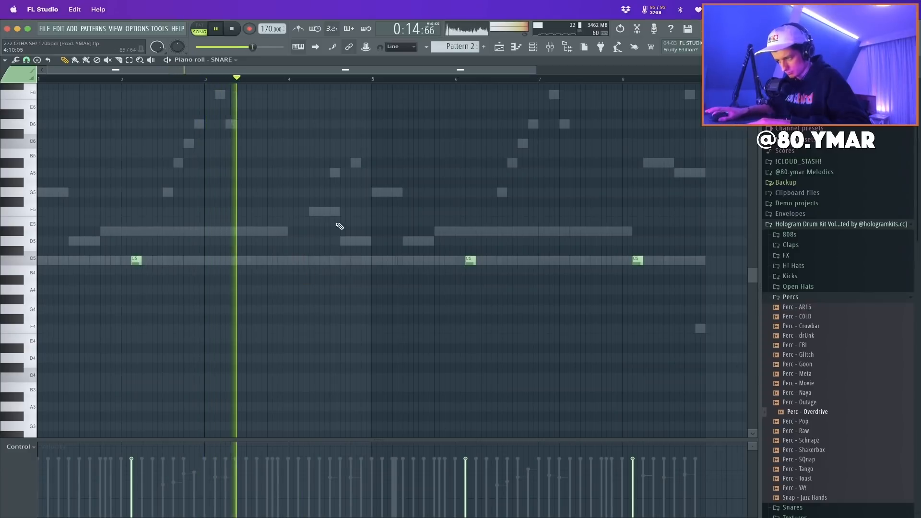
# Add a C5 SNARE note around beat 2 of bar 4 and restart playback
pyautogui.moveTo(306, 262); pyautogui.dragTo(328, 264)
pyautogui.press('space')
pyautogui.press('space')
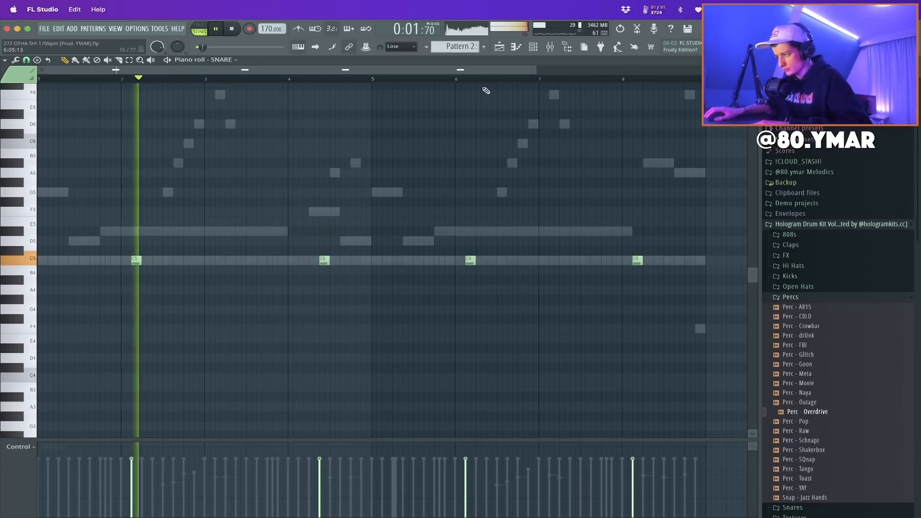
# Lengthen all of the CLAP channel's C5 notes in Pattern 2 to one beat
pyautogui.click(533, 46)
pyautogui.click(272, 181)
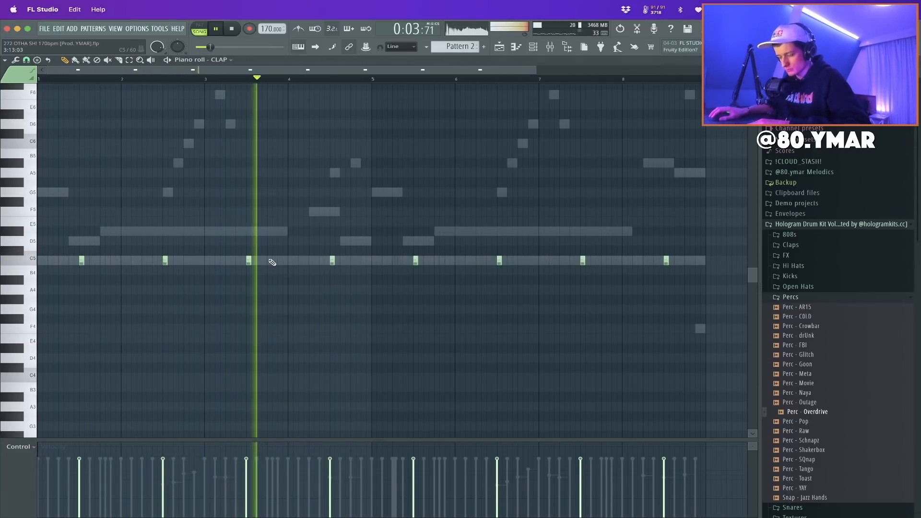
pyautogui.hotkey('ctrl', 'a')
pyautogui.press('space')
pyautogui.moveTo(250, 260); pyautogui.dragTo(259, 257)
pyautogui.keyDown('super'); pyautogui.click(286, 187); pyautogui.keyUp('super')
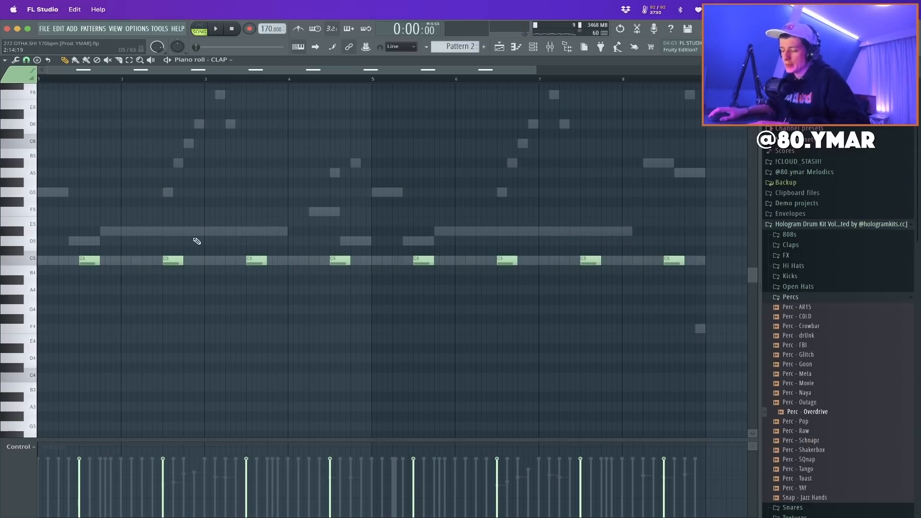
# Move the CLAP note in bar 4 to beat 4 and audition the change
pyautogui.press('space')
pyautogui.moveTo(172, 260)
pyautogui.mouseDown()
pyautogui.moveTo(192, 260)
pyautogui.moveTo(179, 259)
pyautogui.mouseUp()
pyautogui.press('space')
pyautogui.press('space')
pyautogui.press('space')
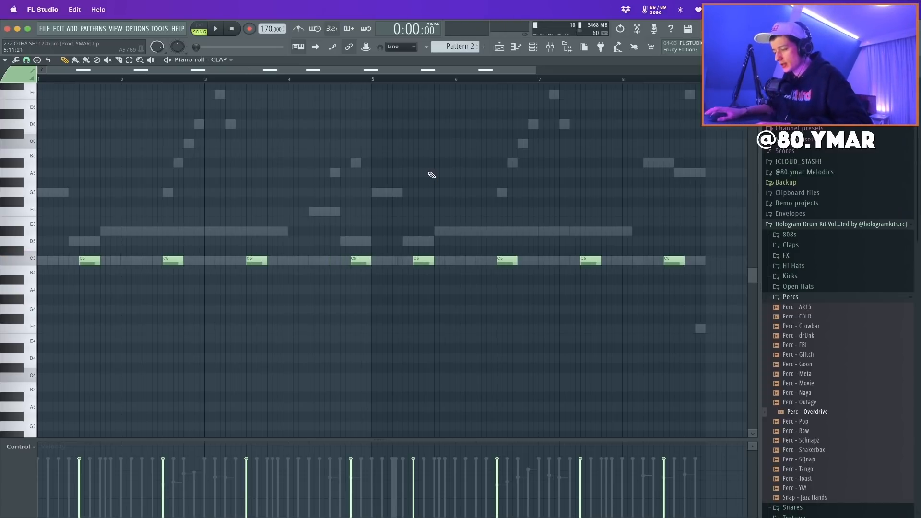
# Replace the claps in bars 5 to 8 with a duplicate of the first four bars' claps and play the result
pyautogui.scroll(-2, 384, 223)
pyautogui.moveTo(549, 294)
pyautogui.mouseDown()
pyautogui.moveTo(363, 177)
pyautogui.moveTo(317, 121)
pyautogui.mouseUp()
pyautogui.press('Delete')
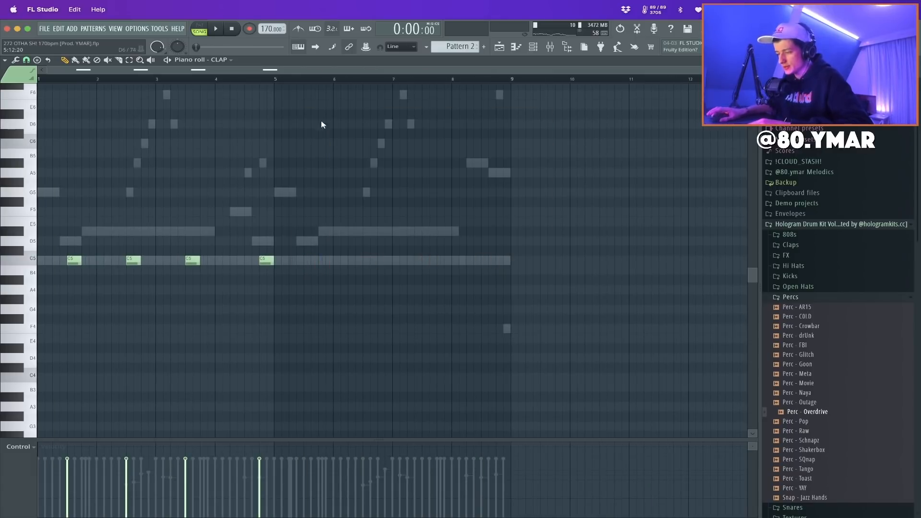
pyautogui.moveTo(278, 82); pyautogui.dragTo(39, 81)
pyautogui.hotkey('ctrl', 'b')
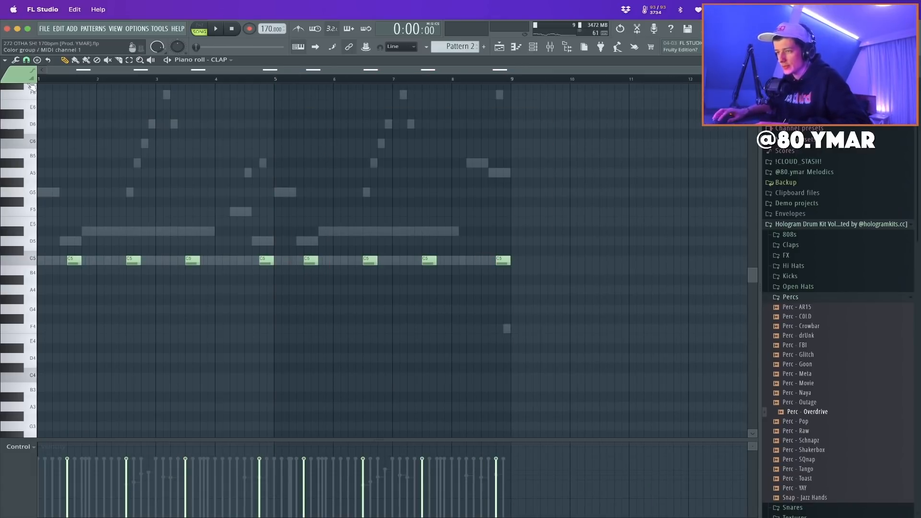
pyautogui.press('space')
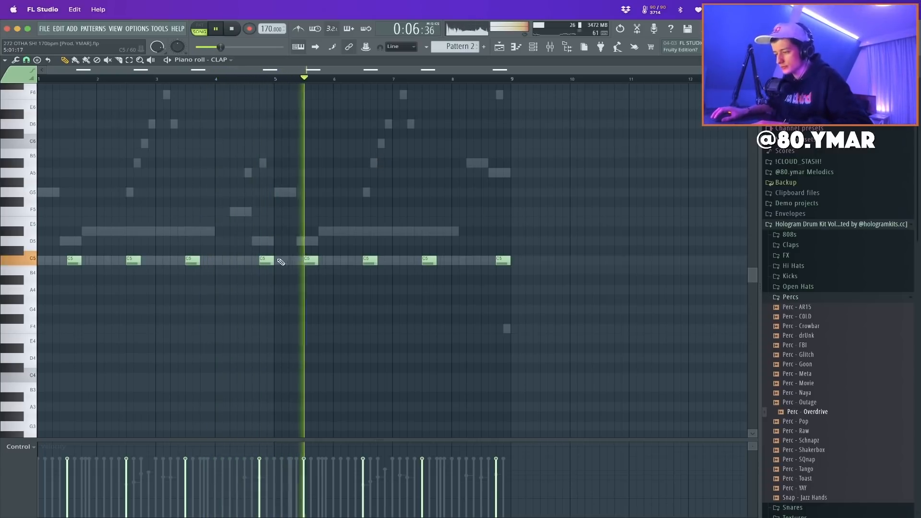
# Compare the SNARE and PERC notes during playback and remove the SNARE note in bar 4
pyautogui.press('F6')
pyautogui.click(296, 225)
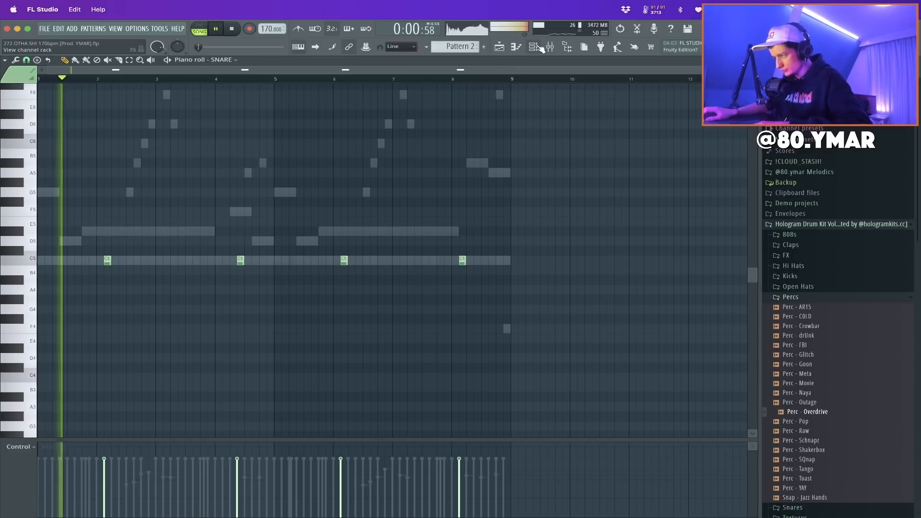
pyautogui.press('F6')
pyautogui.click(287, 229)
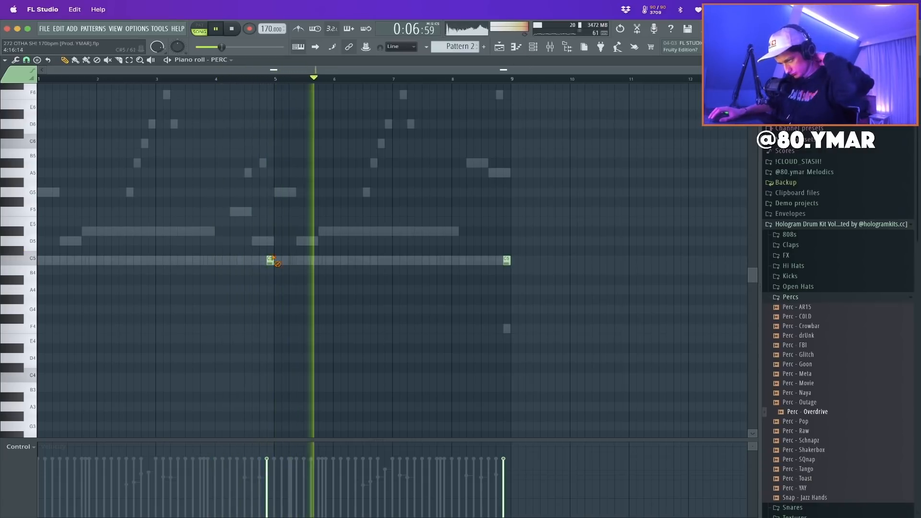
pyautogui.click(533, 46)
pyautogui.click(276, 213)
pyautogui.click(462, 260)
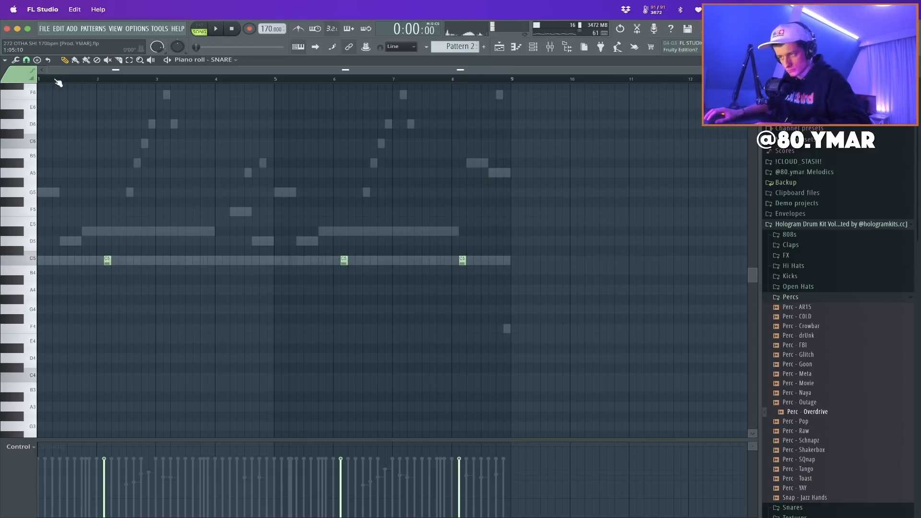
# Solo the first SYNTH channel and re-enable the 808, HH, ZAP, CRASH, SNARE and PERC channels
pyautogui.click(533, 46)
pyautogui.rightClick(162, 92)
pyautogui.moveTo(162, 238); pyautogui.dragTo(159, 192)
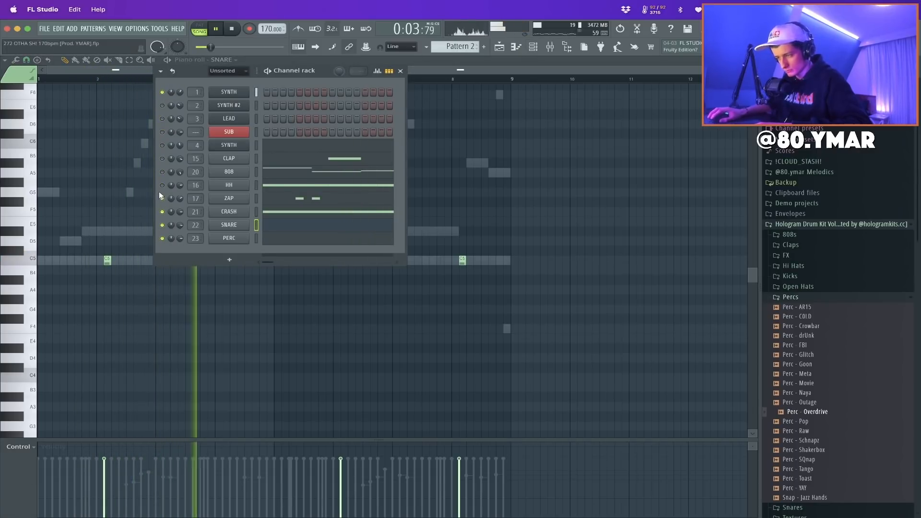
pyautogui.click(163, 171)
pyautogui.click(162, 186)
# Reorder the channel rack so SNARE follows ZAP and 808 sits directly below SNARE, and restart playback
pyautogui.press('space')
pyautogui.click(234, 172)
pyautogui.click(319, 118)
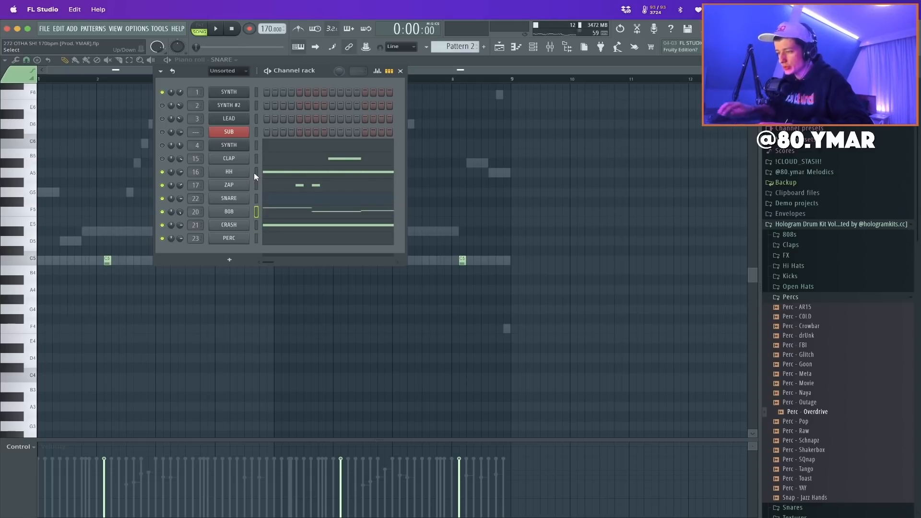
pyautogui.press('F6')
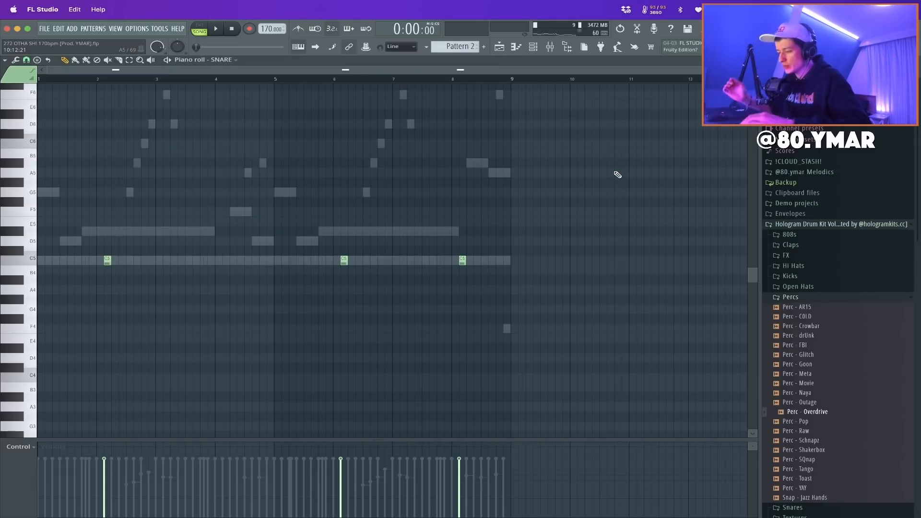
pyautogui.press('space')
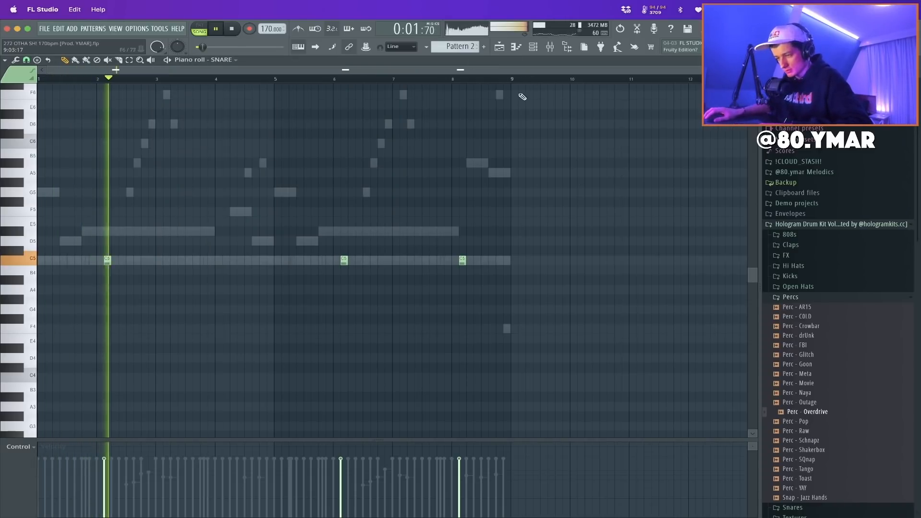
# Check the SNARE notes, delete the PERC note at the end of bar 8 and stop playback
pyautogui.click(534, 48)
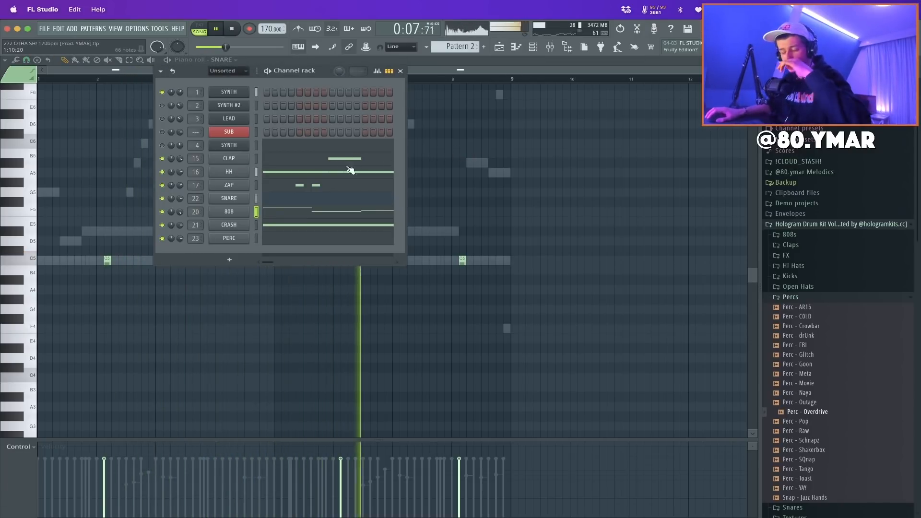
pyautogui.click(279, 198)
pyautogui.click(321, 203)
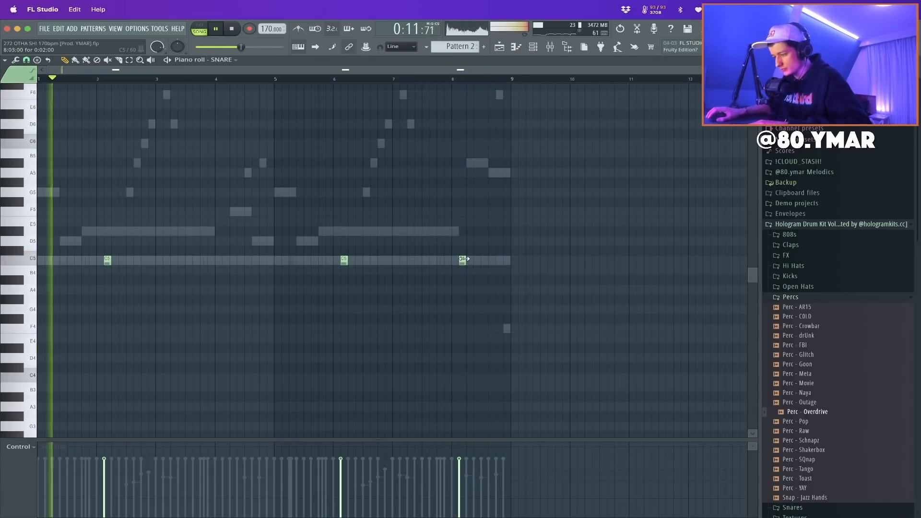
pyautogui.press('F6')
pyautogui.click(281, 236)
pyautogui.rightClick(506, 262)
pyautogui.press('super+a')
pyautogui.press('Escape')
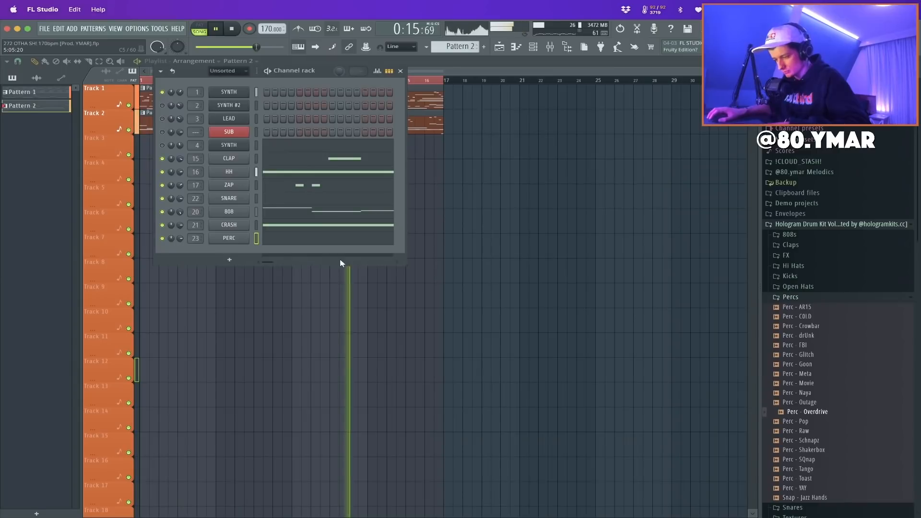
pyautogui.click(283, 240)
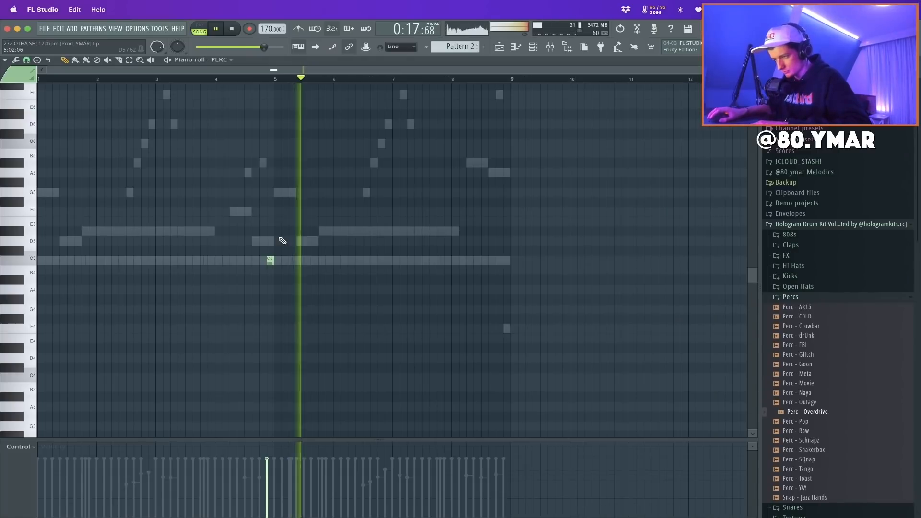
pyautogui.press('space')
# Move the CLAP note in bar 4 back to beat 3
pyautogui.click(516, 54)
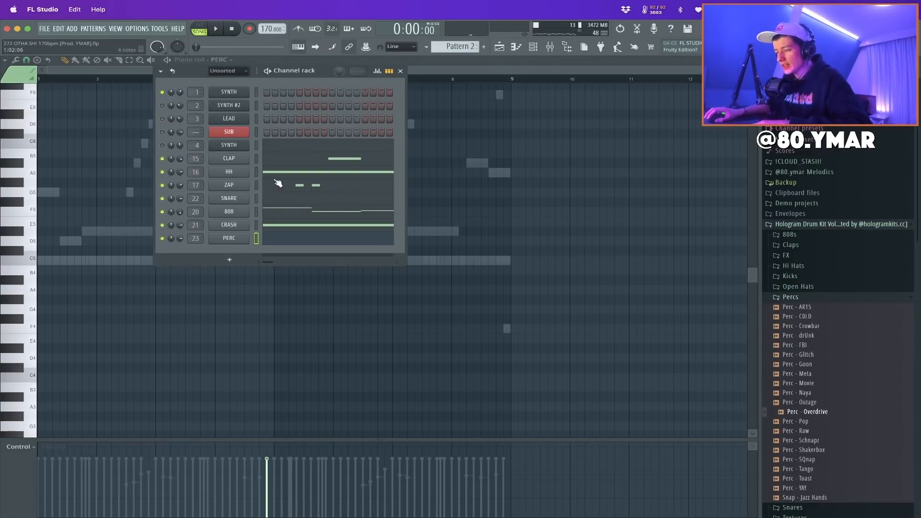
pyautogui.click(281, 160)
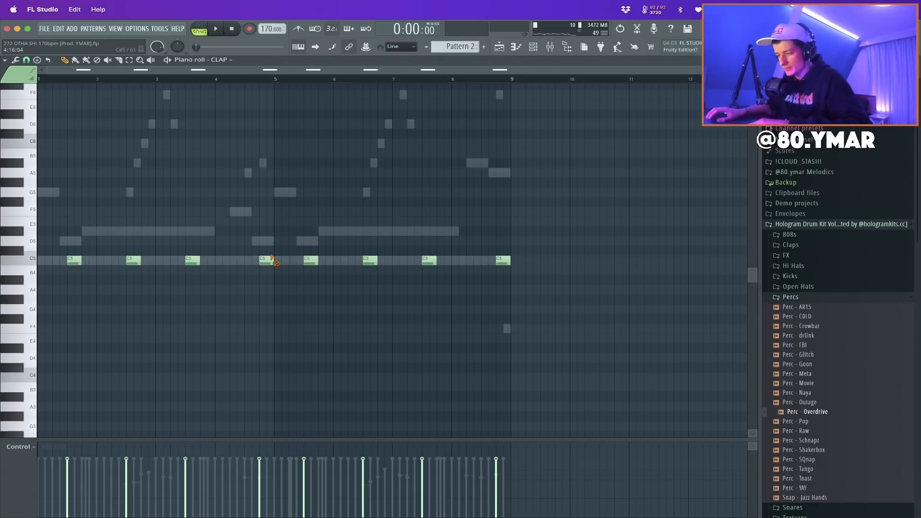
pyautogui.hotkey('ctrl', 'b')
pyautogui.click(494, 280)
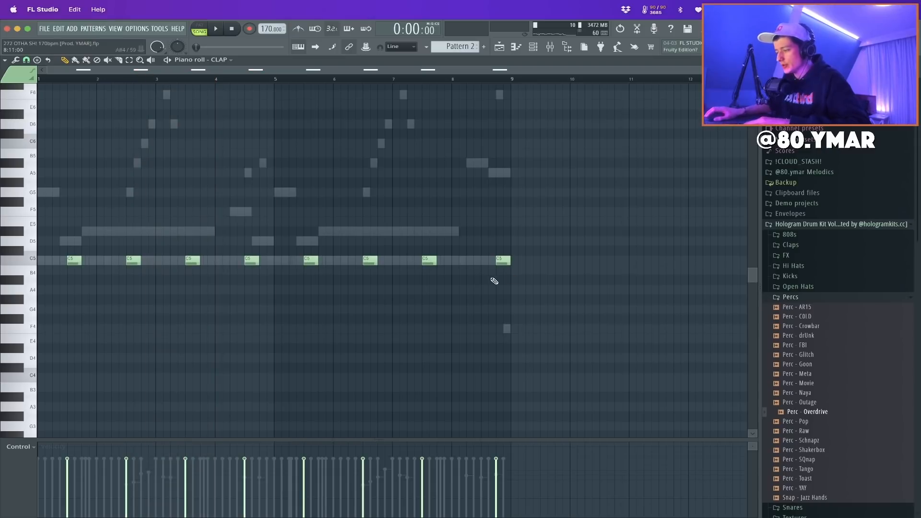
# Play the beat with the PERC notes open and mute the 808 channel
pyautogui.click(531, 52)
pyautogui.click(268, 239)
pyautogui.press('space')
pyautogui.press('F6')
pyautogui.click(162, 212)
pyautogui.press('F6')
pyautogui.press('F6')
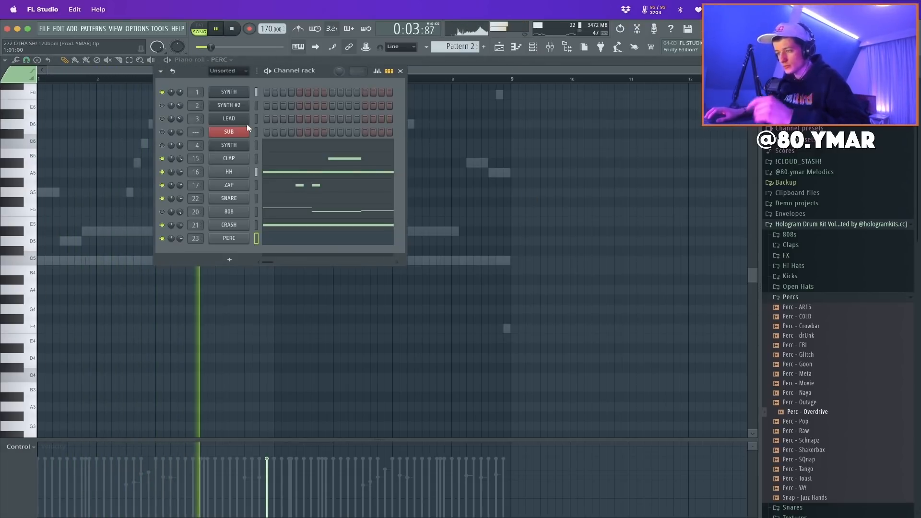
pyautogui.moveTo(211, 47); pyautogui.dragTo(219, 47)
pyautogui.press('F6')
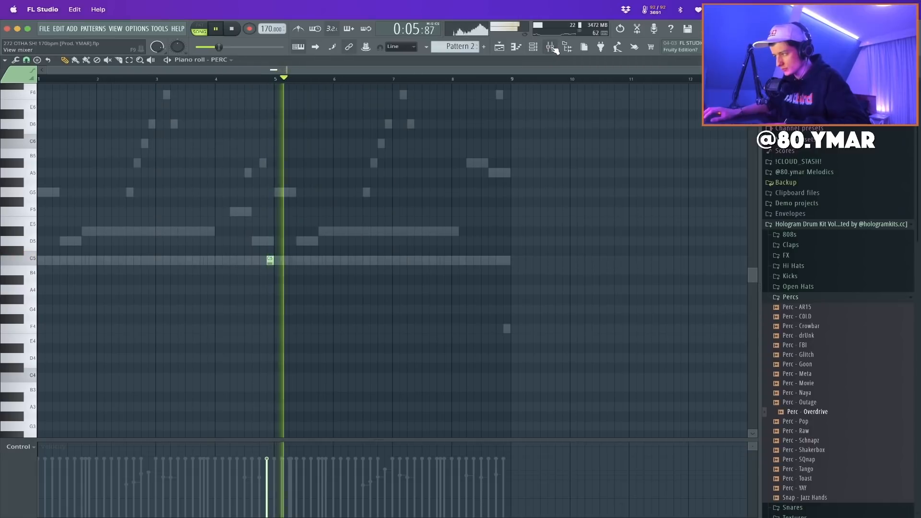
# Show the mixer and examine the SNARE channel's sample and miscellaneous settings
pyautogui.click(552, 47)
pyautogui.press('F6')
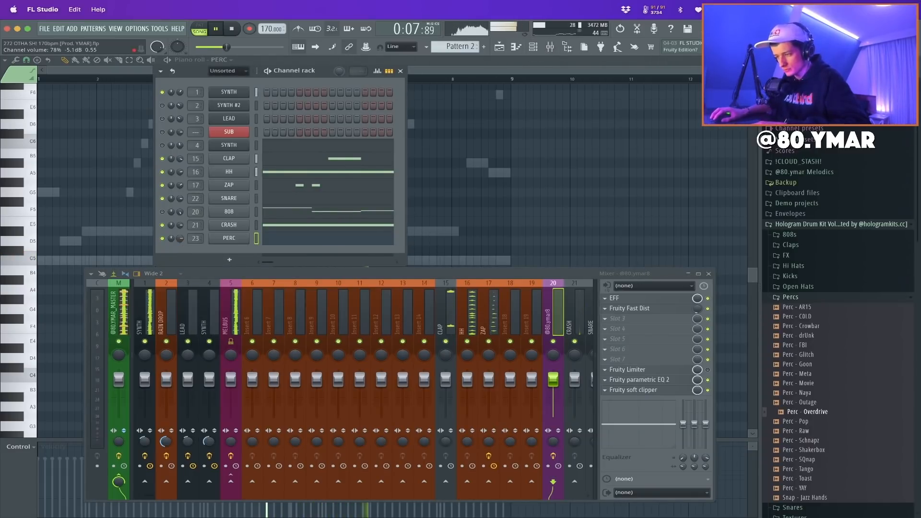
pyautogui.click(229, 198)
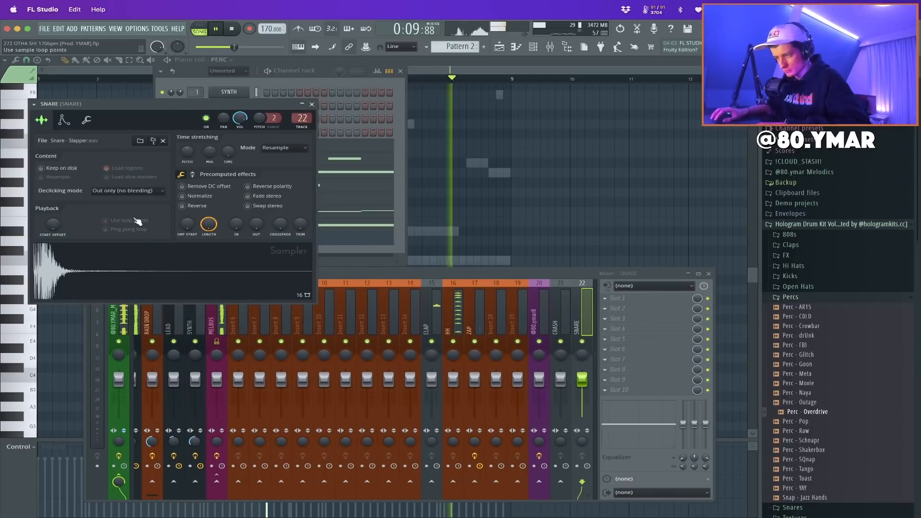
pyautogui.click(86, 120)
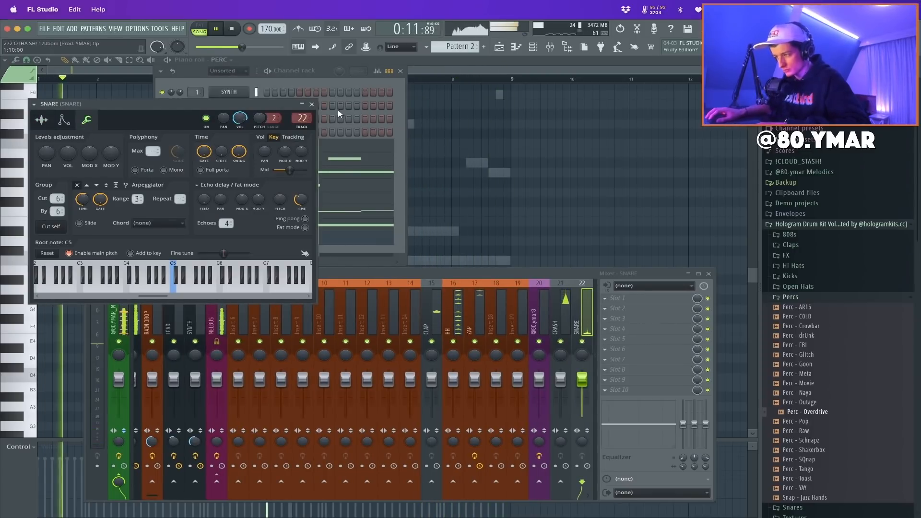
pyautogui.click(312, 104)
# Stop playback and add the Open Hat - Hai Hai sample as a new channel below PERC
pyautogui.click(791, 297)
pyautogui.click(798, 287)
pyautogui.press('space')
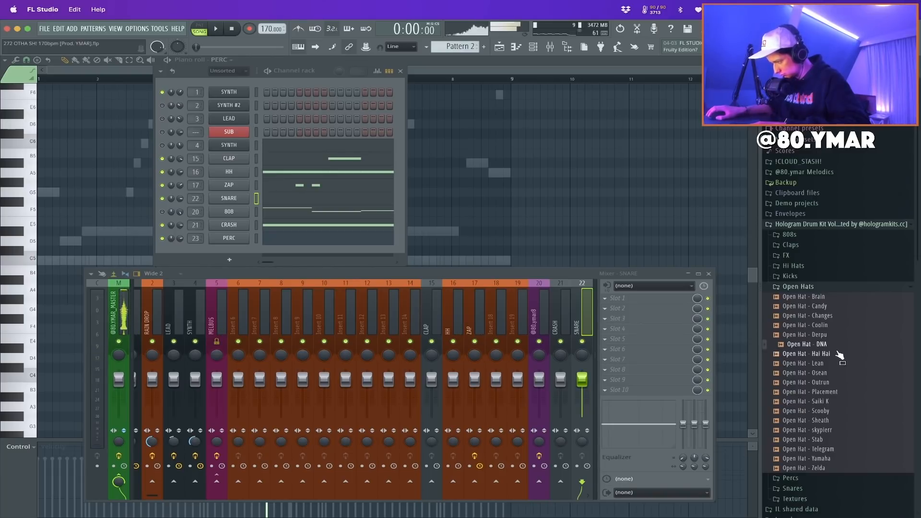
pyautogui.moveTo(237, 248); pyautogui.dragTo(192, 254)
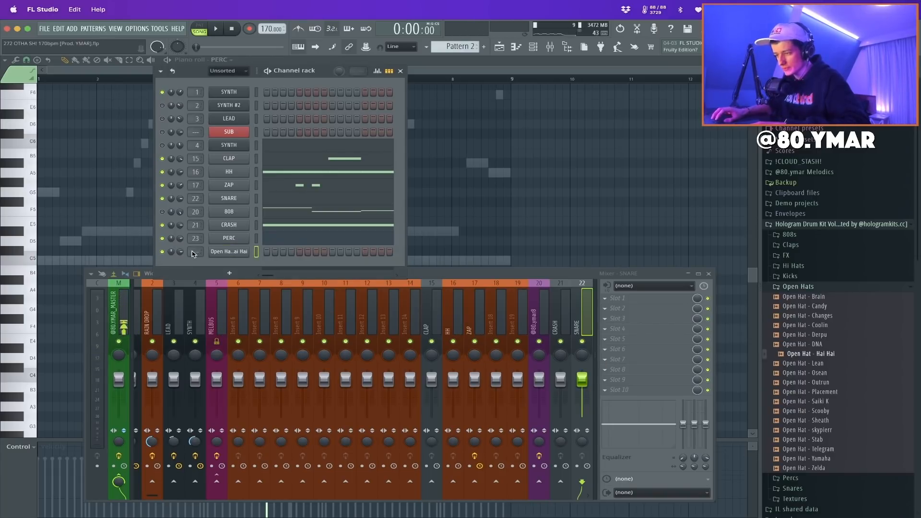
# Draw two-bar C5 notes for Open Hat - Hai Hai starting at bars 2 and 6
pyautogui.press('F7')
pyautogui.press('space')
pyautogui.click(99, 260)
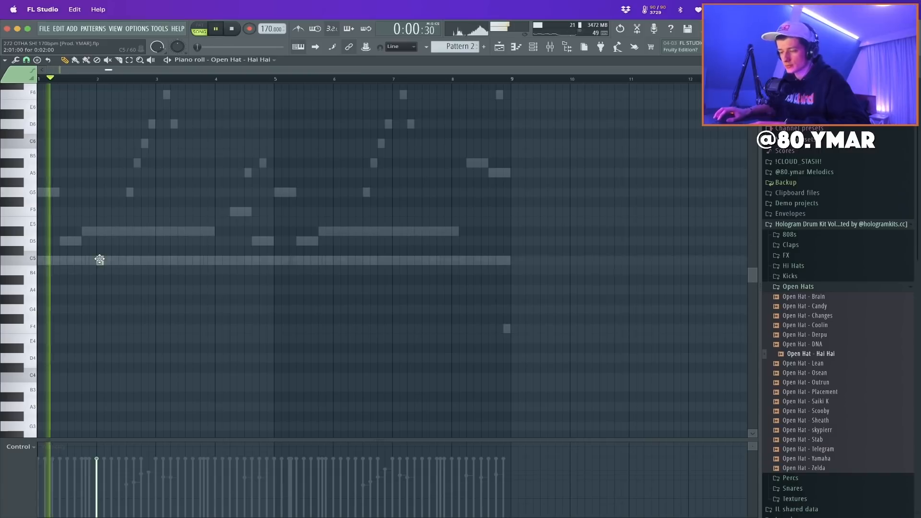
pyautogui.moveTo(103, 261); pyautogui.dragTo(214, 252)
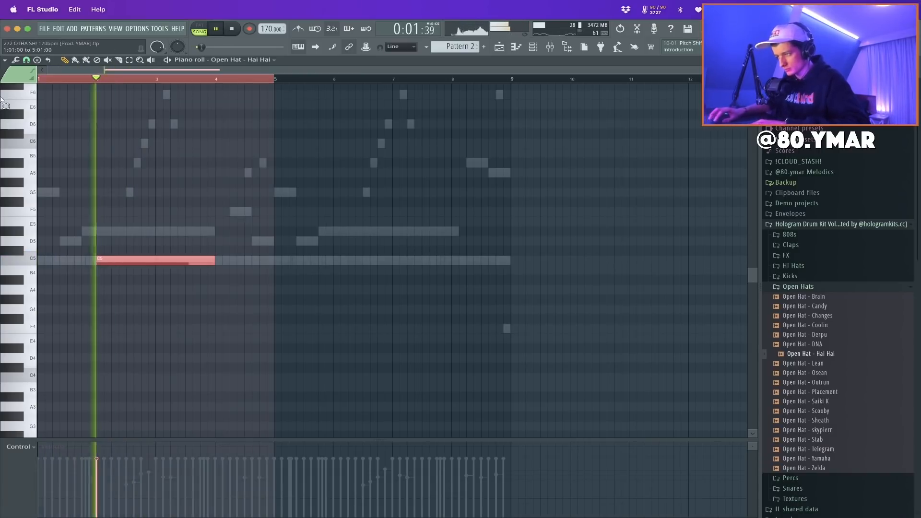
pyautogui.click(338, 260)
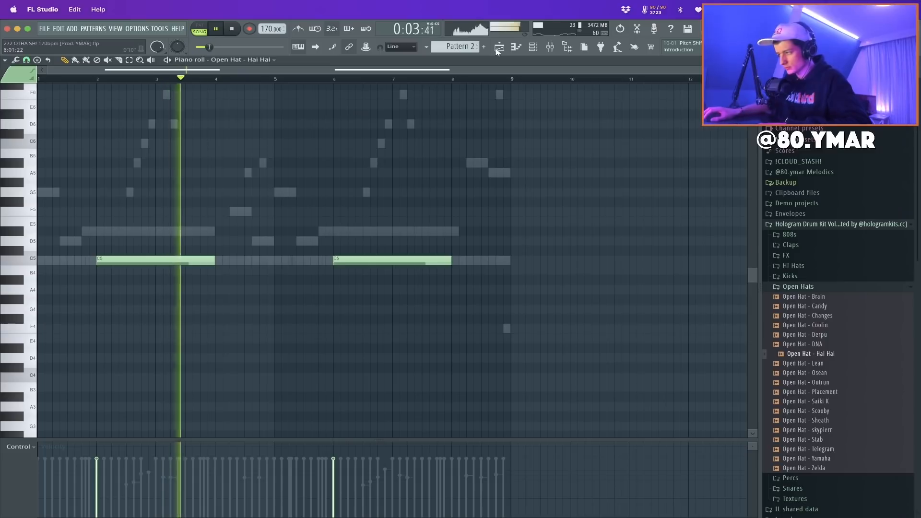
# Rename the Open Hat - Hai Hai channel to OH2
pyautogui.press('F6')
pyautogui.press('F2')
pyautogui.write('OH2')
pyautogui.press('Return')
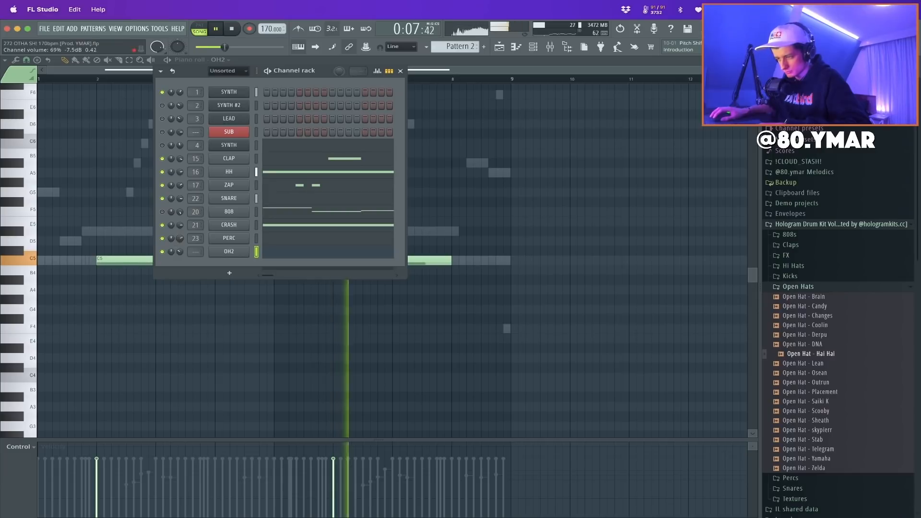
# Examine the PERC channel's sample settings and note placement while auditioning the beat
pyautogui.click(228, 238)
pyautogui.press('space')
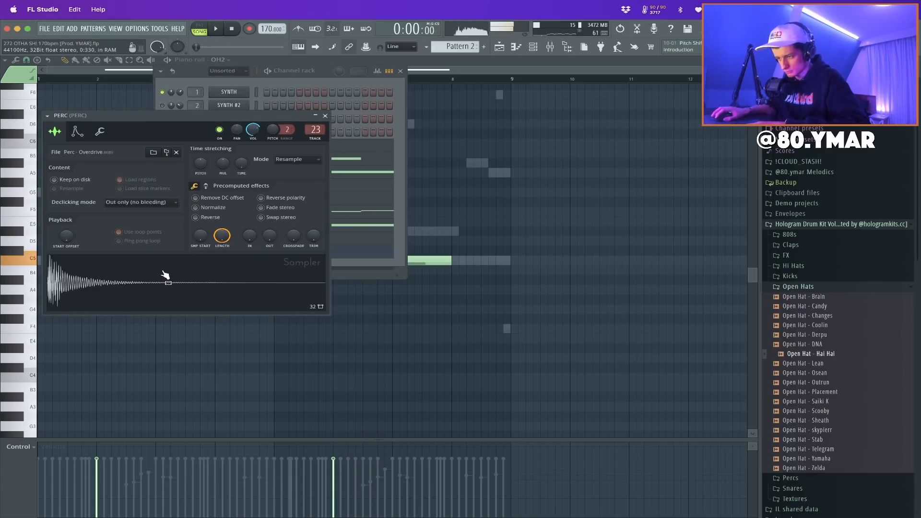
pyautogui.click(325, 116)
pyautogui.press('space')
pyautogui.click(274, 227)
pyautogui.press('F6')
pyautogui.press('space')
pyautogui.click(278, 242)
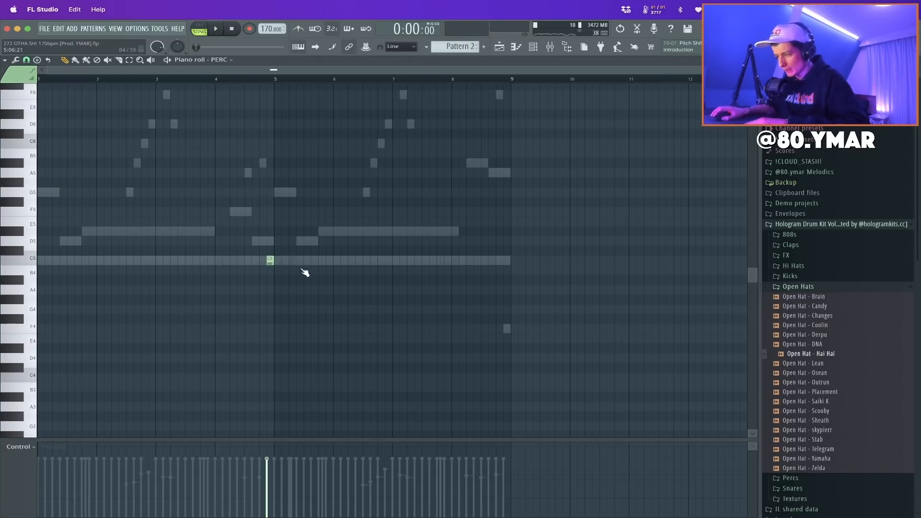
# Route the OH2 channel to mixer track 24 and name that track OH2
pyautogui.press('F7')
pyautogui.press('space')
pyautogui.moveTo(196, 252)
pyautogui.mouseDown()
pyautogui.moveTo(195, 226)
pyautogui.moveTo(203, 256)
pyautogui.mouseUp()
pyautogui.press('space')
pyautogui.middleClick(480, 319)
pyautogui.write('OH2')
pyautogui.press('Return')
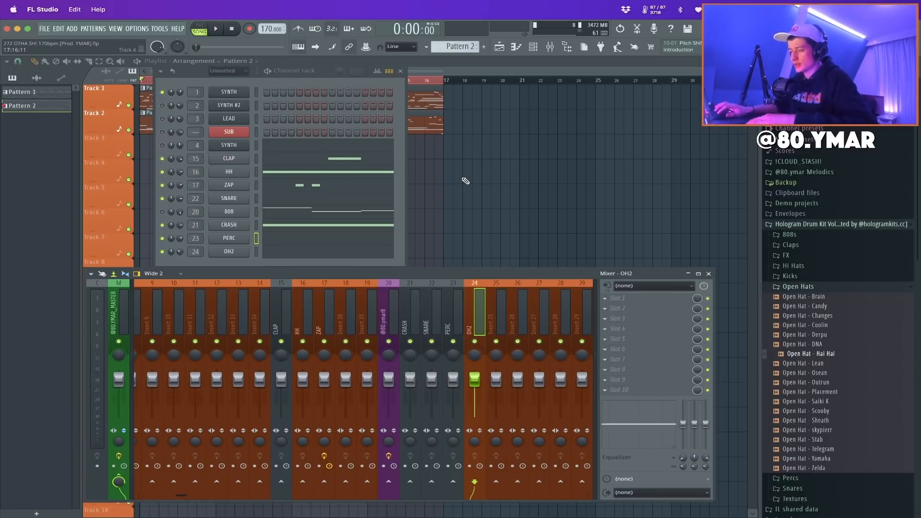
# Unmute the 808 channel and bypass Fruity parametric EQ 2 on its mixer track 20
pyautogui.press('space')
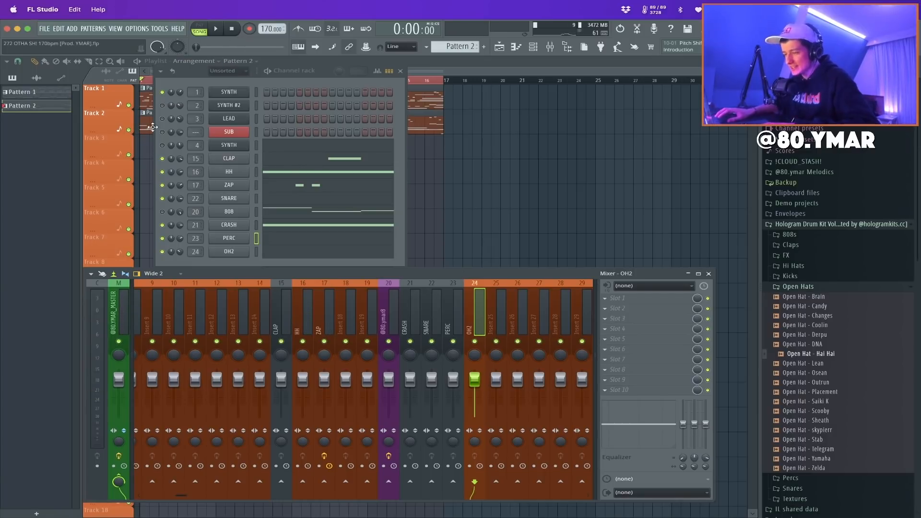
pyautogui.click(162, 211)
pyautogui.press('space')
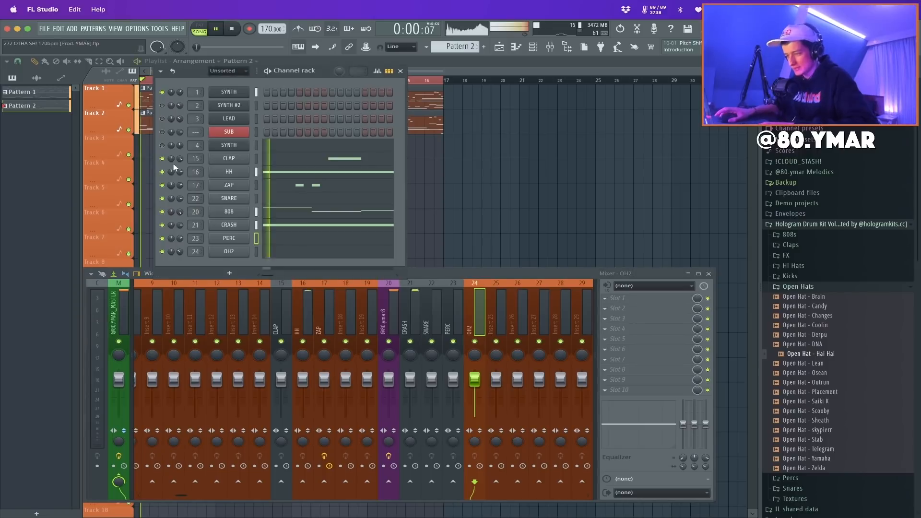
pyautogui.click(390, 318)
pyautogui.press('space')
pyautogui.click(662, 379)
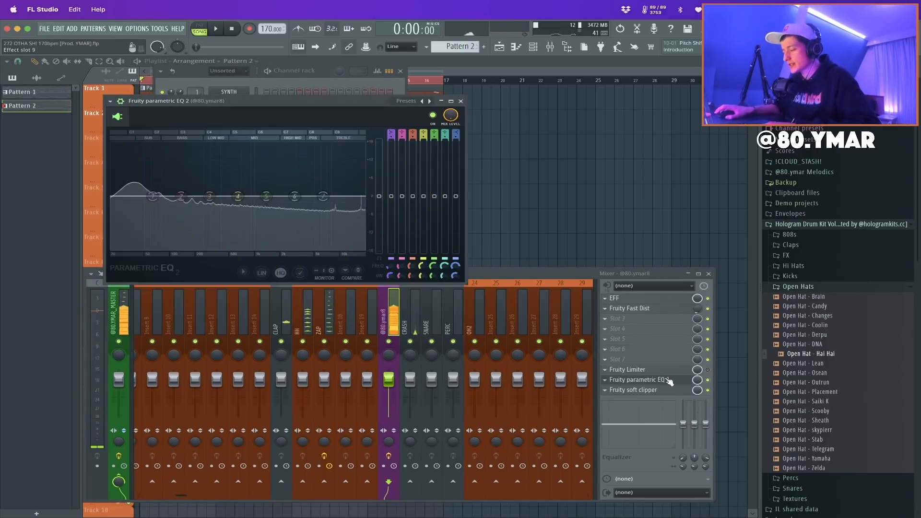
pyautogui.click(708, 380)
pyautogui.click(461, 102)
# Audition the 808 in solo and in the mix, and examine its sampler's precomputed effects
pyautogui.press('space')
pyautogui.rightClick(389, 342)
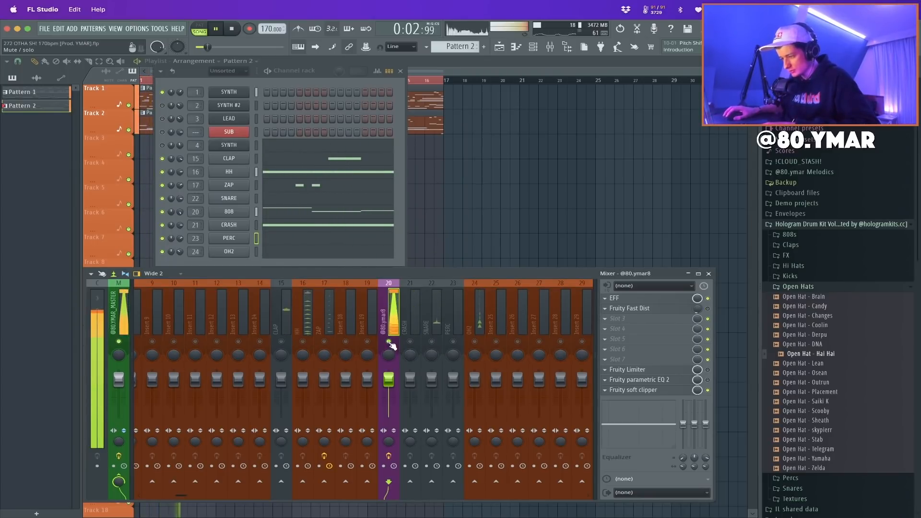
pyautogui.rightClick(390, 342)
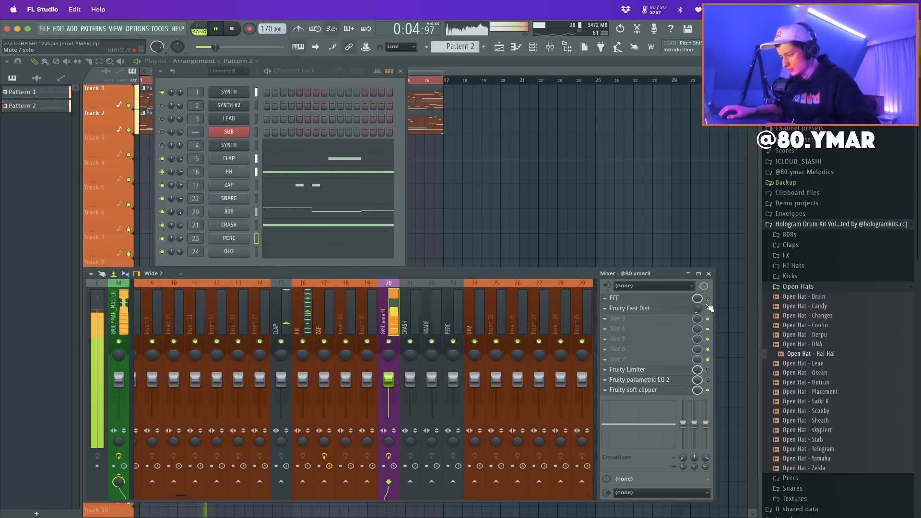
pyautogui.click(232, 212)
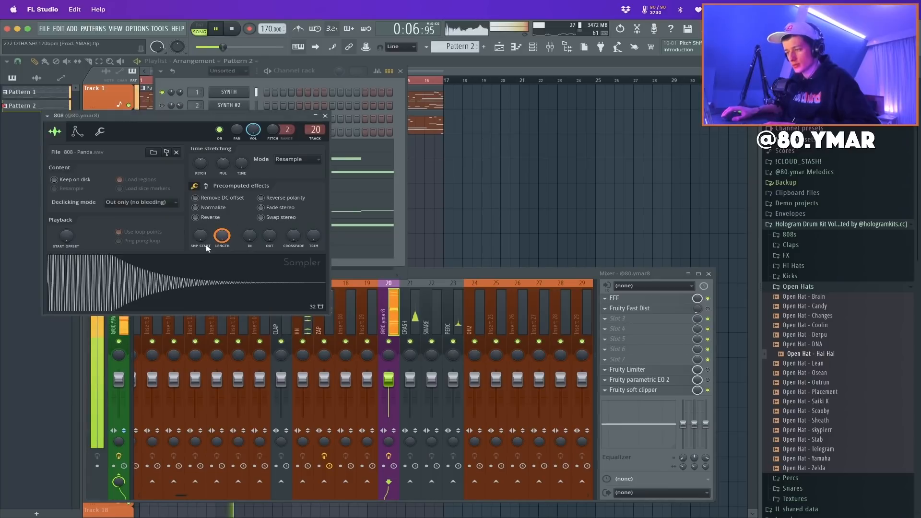
pyautogui.click(206, 187)
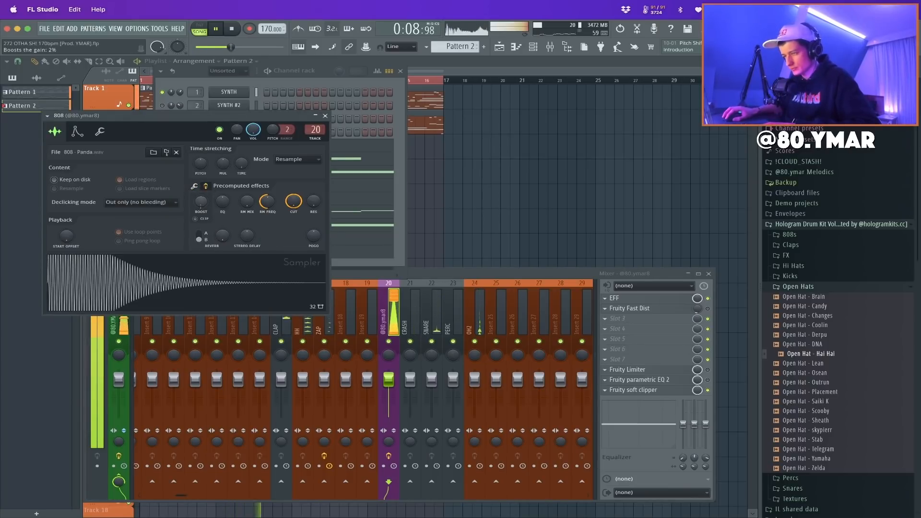
pyautogui.click(324, 116)
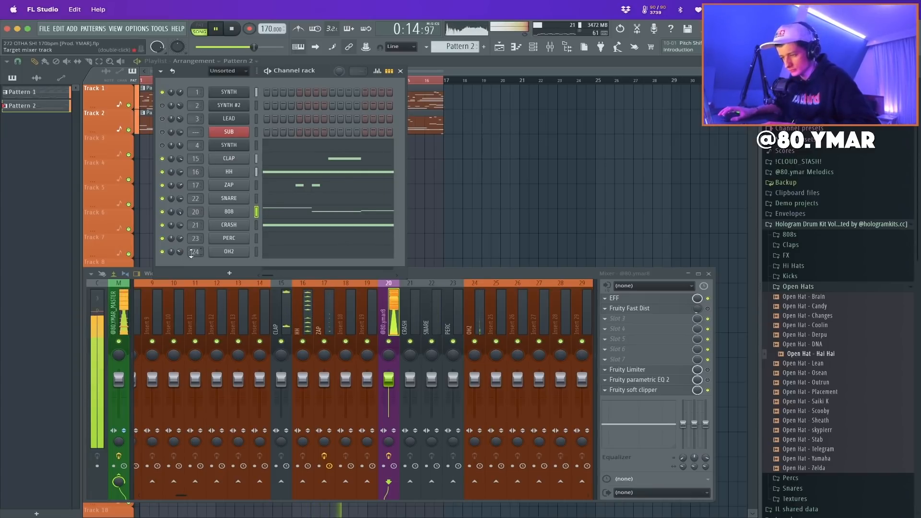
# Clear the playlist's time selection and return to the channel rack and mixer
pyautogui.press('F5')
pyautogui.rightClick(415, 82)
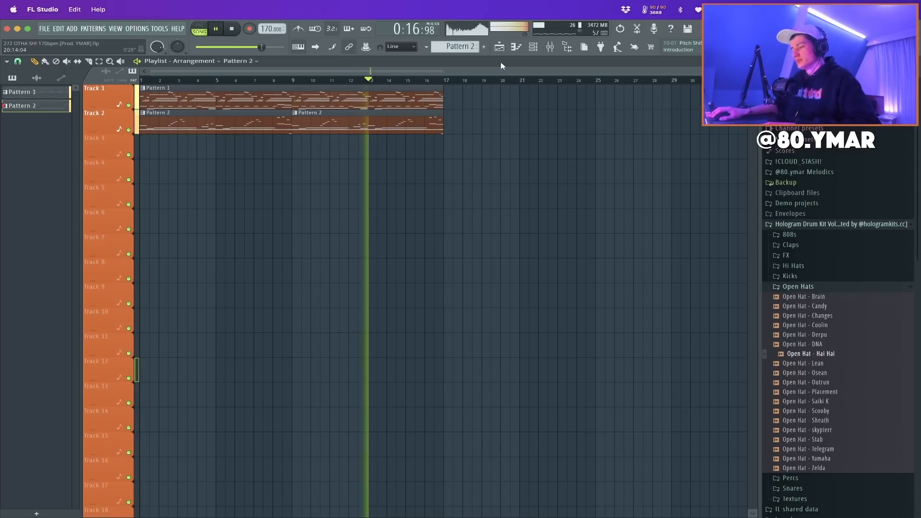
pyautogui.click(534, 48)
pyautogui.press('space')
pyautogui.click(550, 47)
# Load Kick - Best Rack from the Go2 drum kit's Kicks folder in the cloud stash into a new channel
pyautogui.click(822, 287)
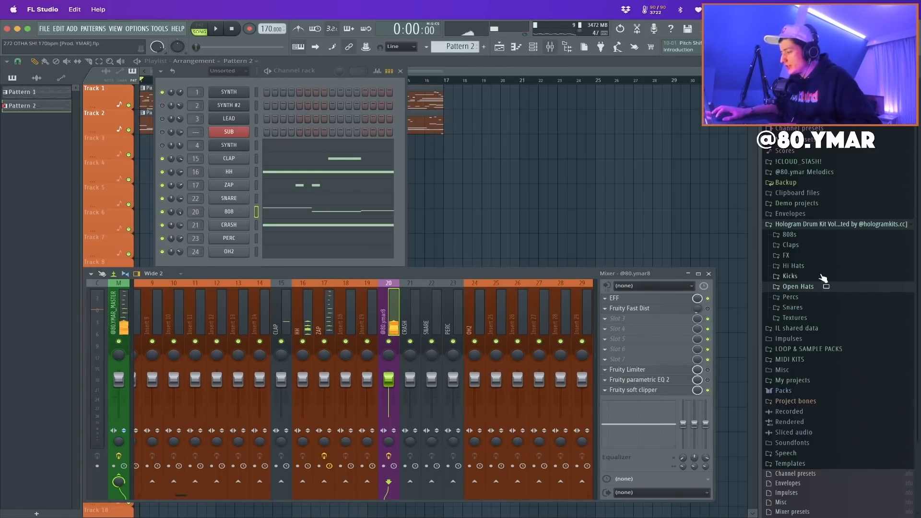
pyautogui.click(819, 224)
pyautogui.click(821, 163)
pyautogui.click(823, 172)
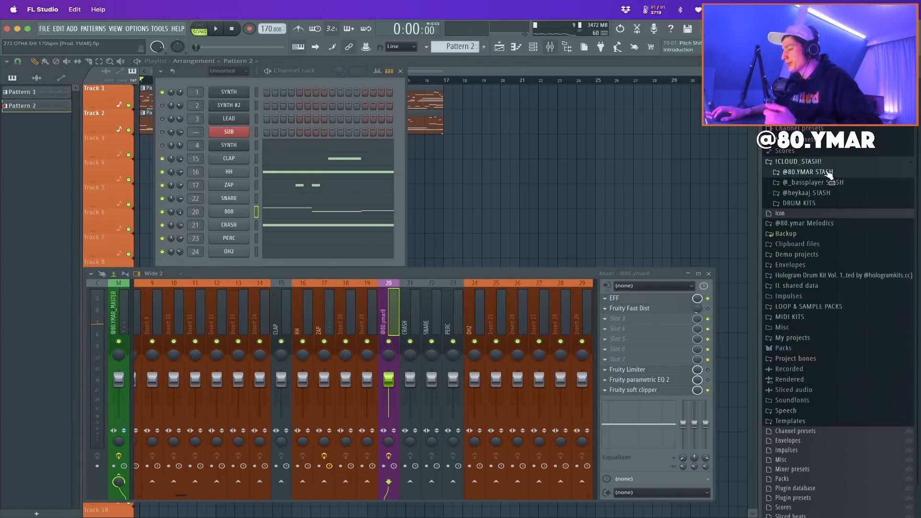
pyautogui.click(840, 193)
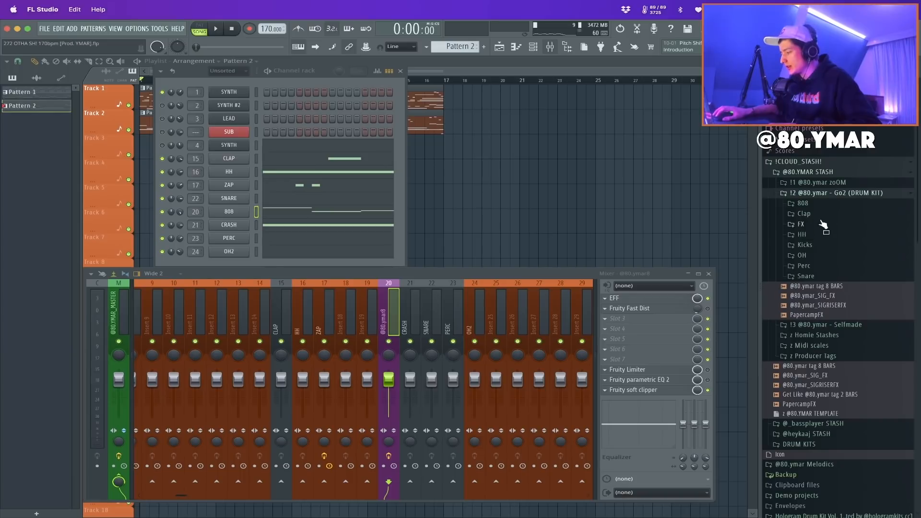
pyautogui.click(811, 254)
pyautogui.click(809, 256)
pyautogui.click(808, 246)
pyautogui.rightClick(814, 255)
pyautogui.click(817, 264)
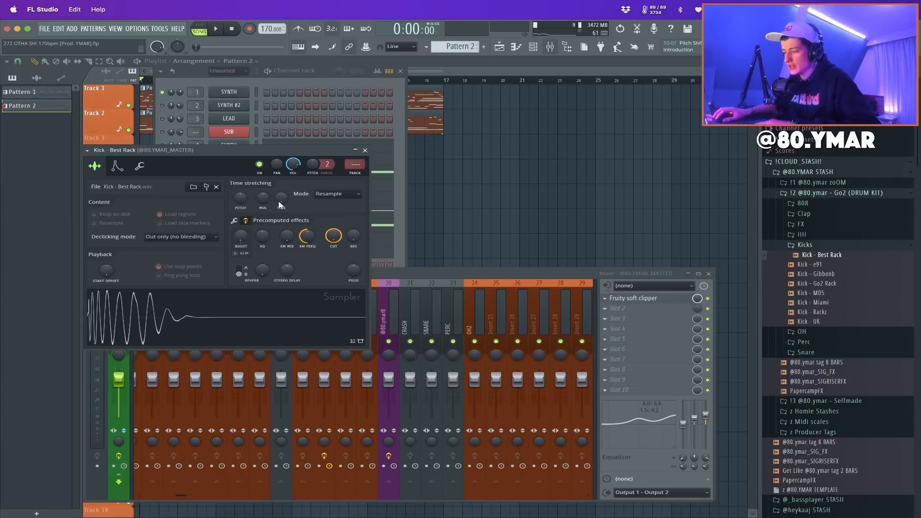
pyautogui.click(365, 150)
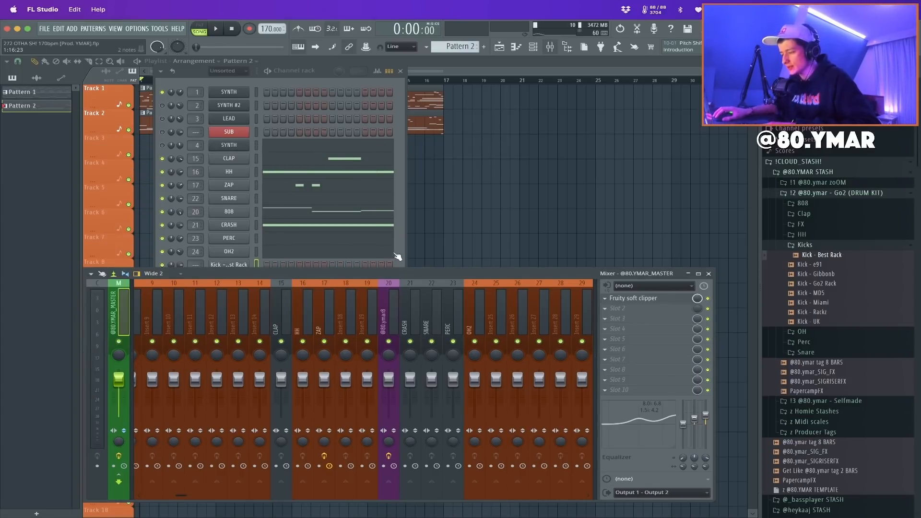
# Enlarge the channel rack to show the new Kick - Best Rack channel and rename it KICK
pyautogui.moveTo(398, 257); pyautogui.dragTo(402, 289)
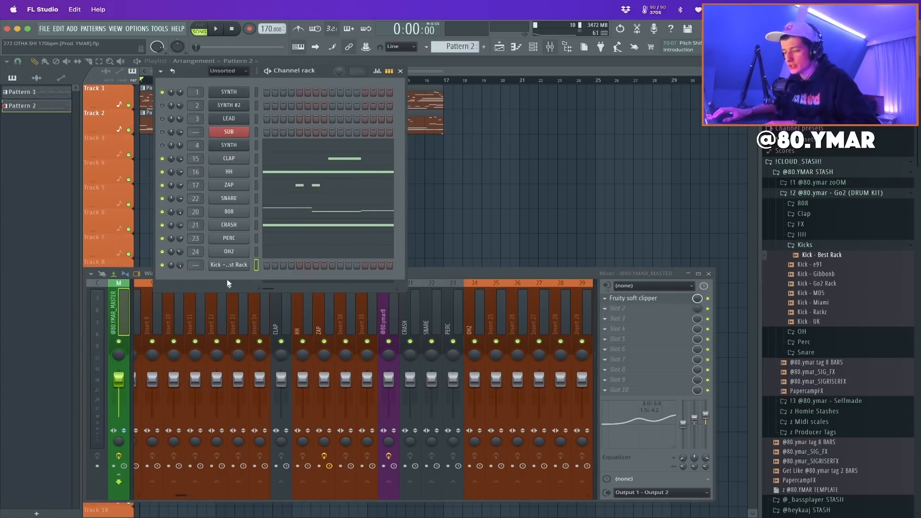
pyautogui.middleClick(234, 267)
pyautogui.press('Return')
pyautogui.click(235, 265)
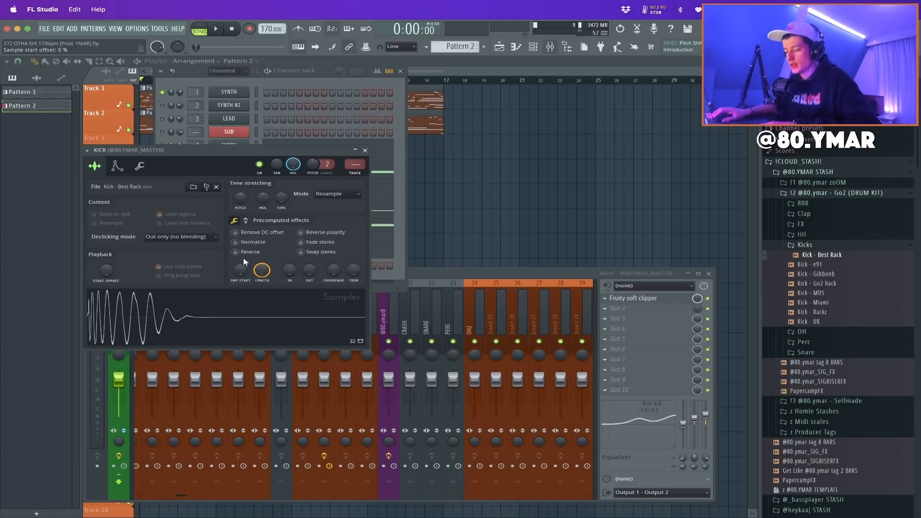
pyautogui.click(365, 150)
# Draw a C5 note at the start of bar 1 for the KICK channel and discard its length
pyautogui.rightClick(222, 267)
pyautogui.click(219, 272)
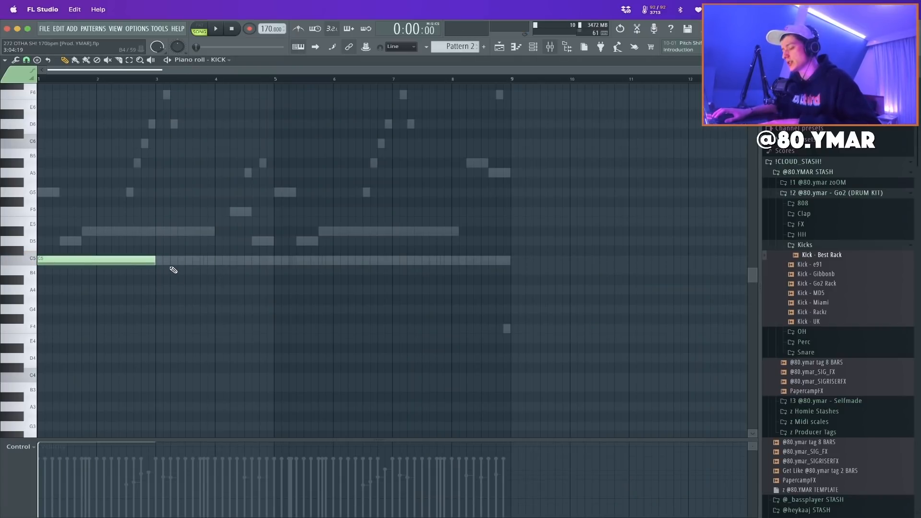
pyautogui.hotkey('shift', 'd')
pyautogui.press('space')
pyautogui.press('space')
pyautogui.press('space')
# Add short C5 kick notes in bar 1 at the starts of the 808's second and third notes
pyautogui.click(534, 48)
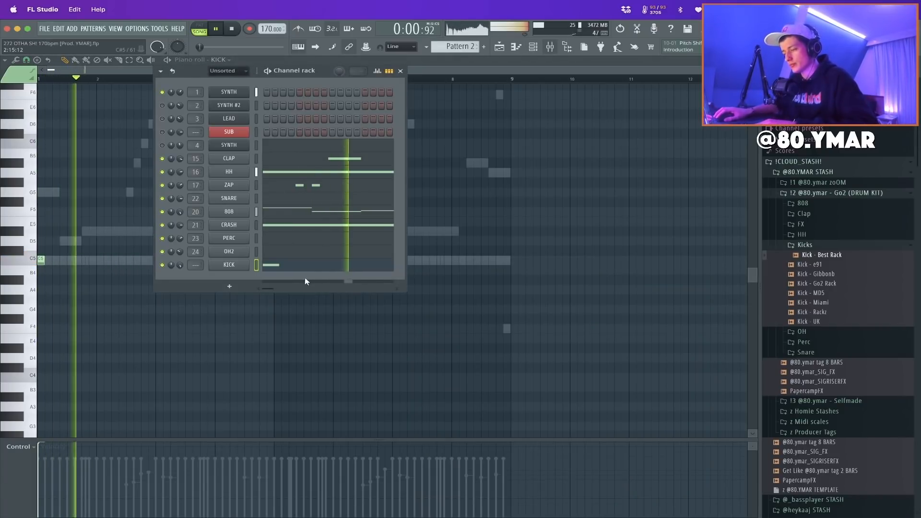
pyautogui.press('space')
pyautogui.press('space')
pyautogui.click(305, 265)
pyautogui.click(305, 265)
pyautogui.press('space')
pyautogui.click(64, 261)
pyautogui.hotkey('shift', 'd')
pyautogui.press('space')
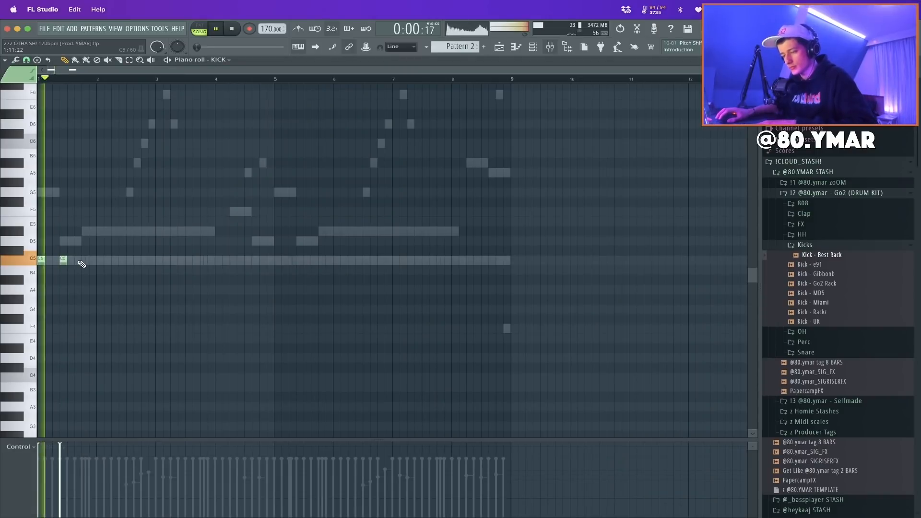
pyautogui.click(84, 260)
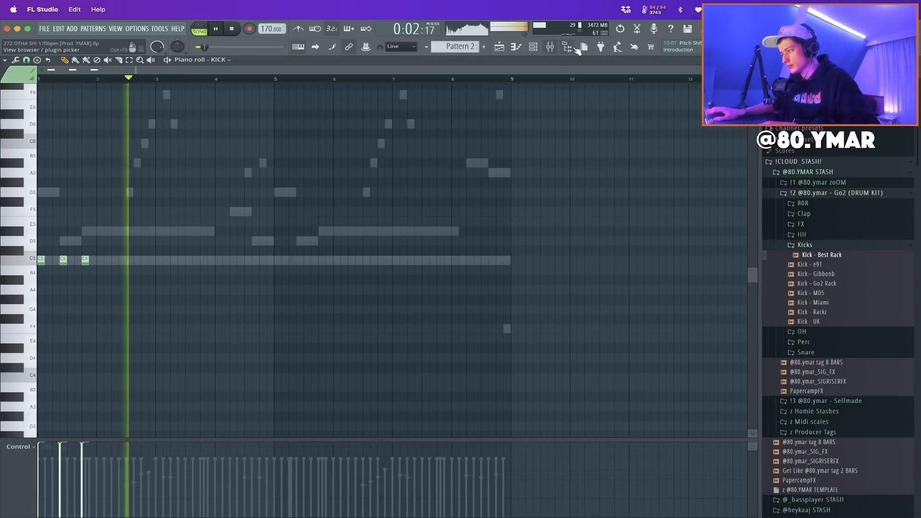
# Route the KICK channel to its own mixer track 25 and sidechain that track to the 808's mixer track 20
pyautogui.press('F9')
pyautogui.press('space')
pyautogui.click(387, 318)
pyautogui.click(487, 313)
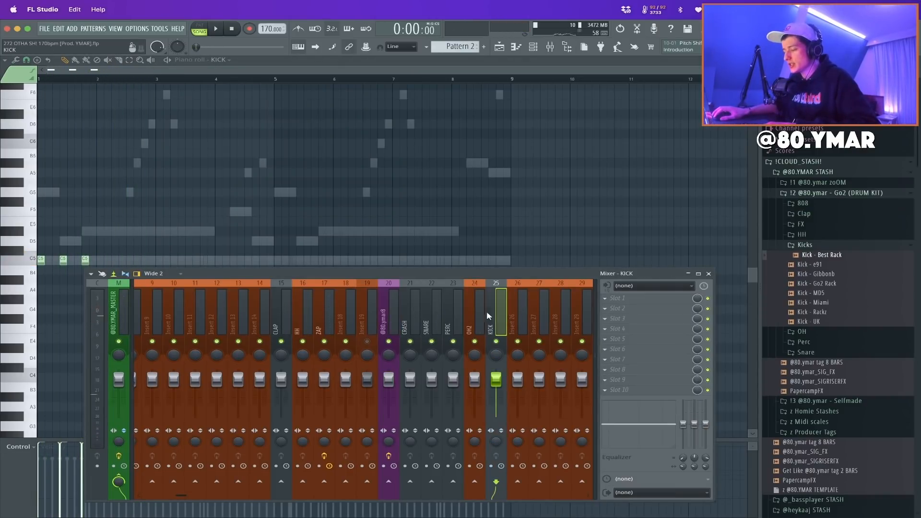
pyautogui.rightClick(389, 480)
pyautogui.click(424, 499)
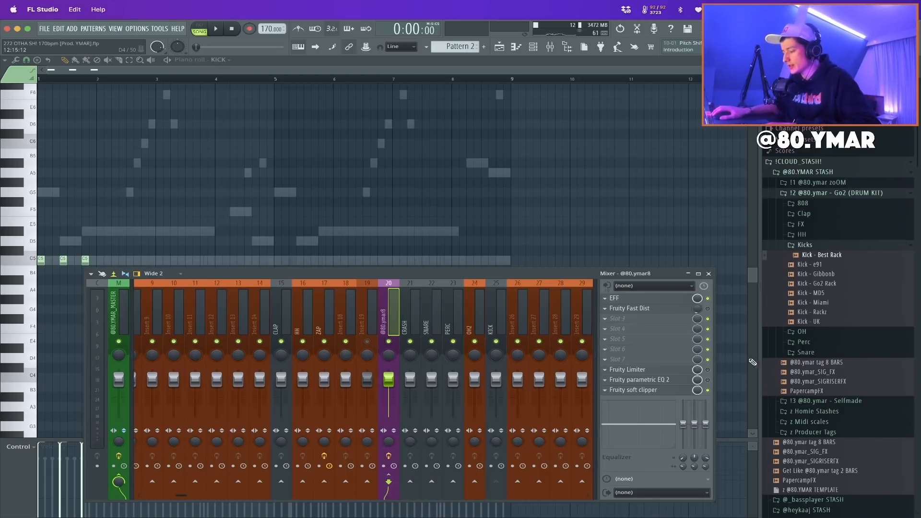
pyautogui.press('F9')
pyautogui.press('space')
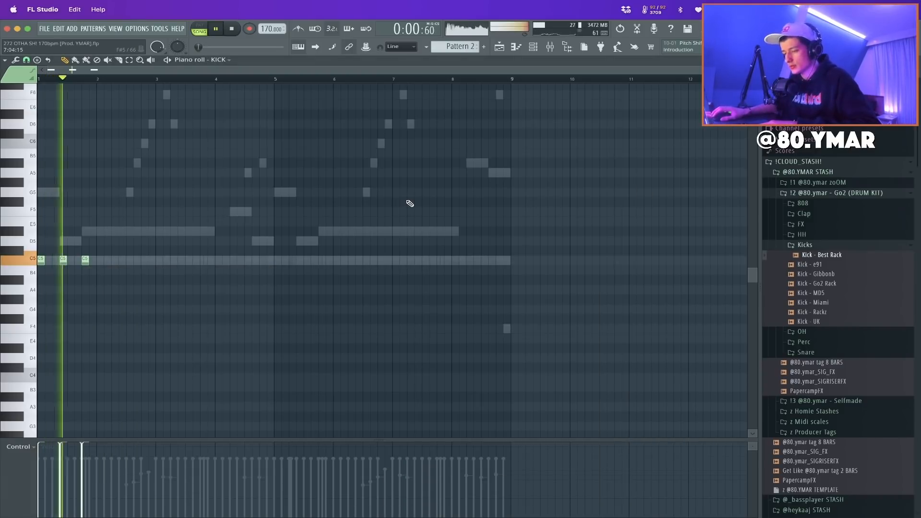
pyautogui.press('F9')
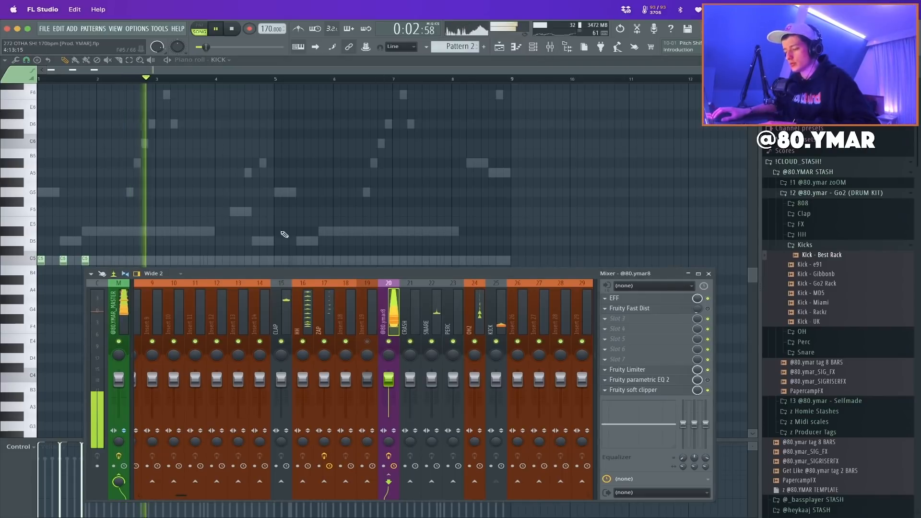
pyautogui.press('F9')
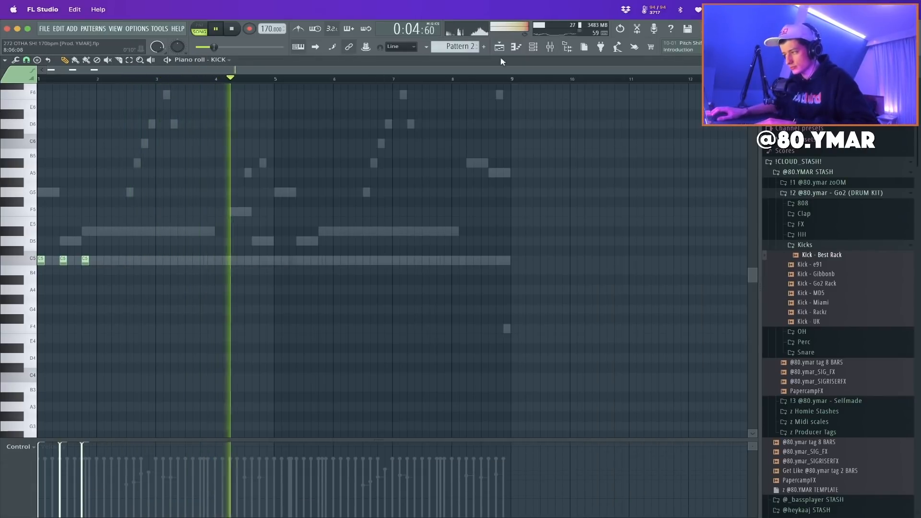
# Replace the KICK channel's notes with a copy of the 808 channel's notes
pyautogui.press('F6')
pyautogui.press('space')
pyautogui.click(256, 212)
pyautogui.press('F9')
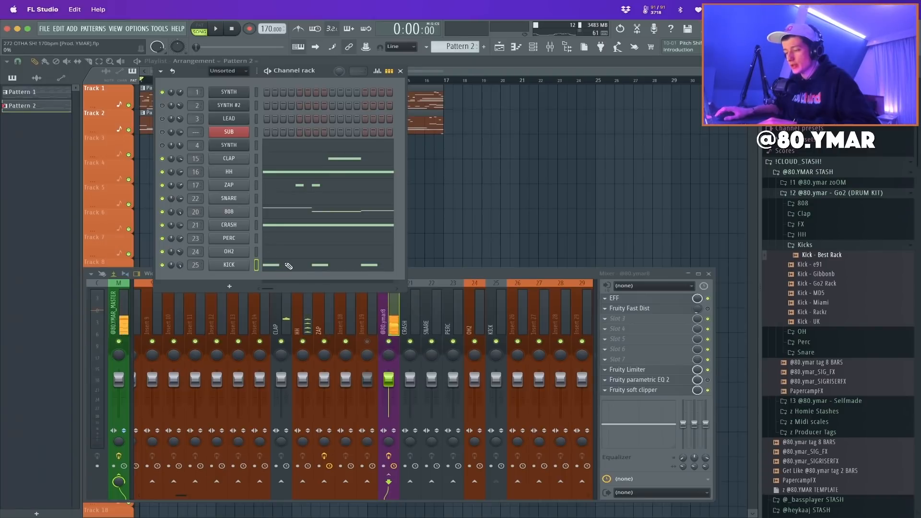
pyautogui.press('F9')
pyautogui.press('F6')
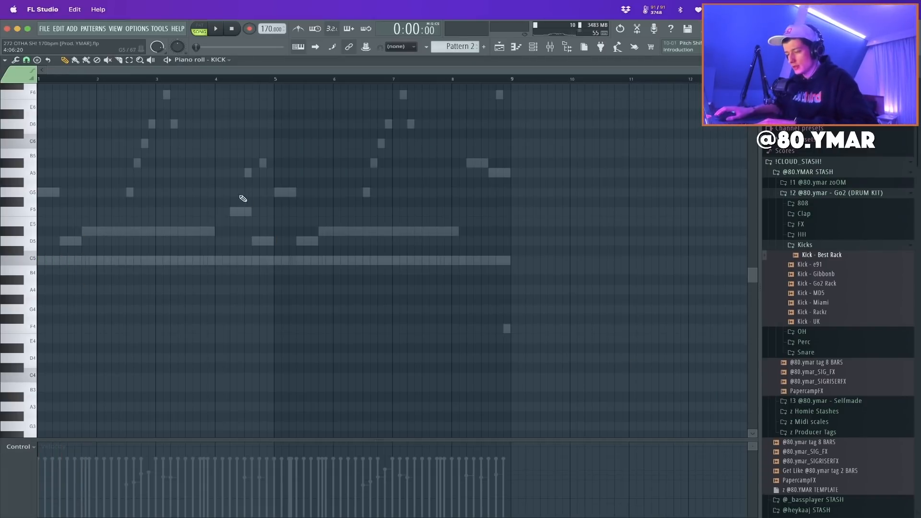
pyautogui.click(538, 47)
pyautogui.click(256, 251)
pyautogui.press('F6')
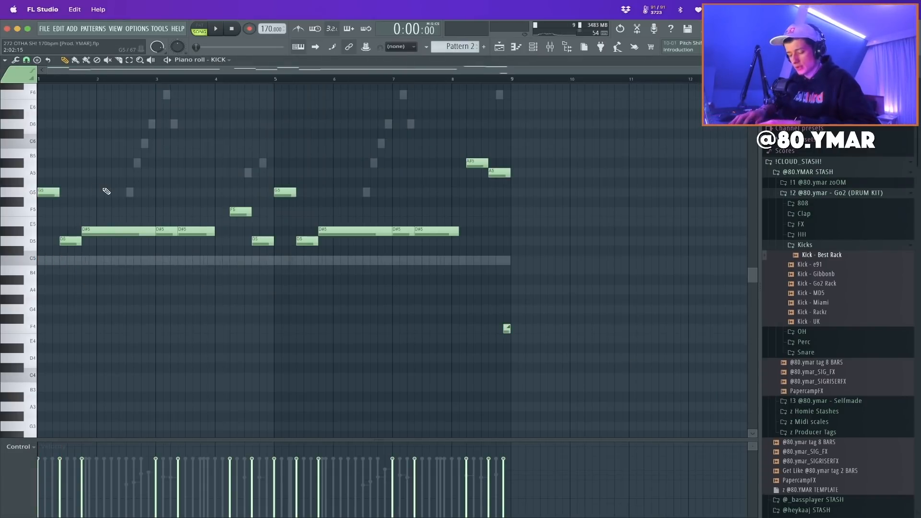
# Limit all the copied KICK notes to C5, discard their lengths, and select them for looped playback
pyautogui.hotkey('alt', 'l')
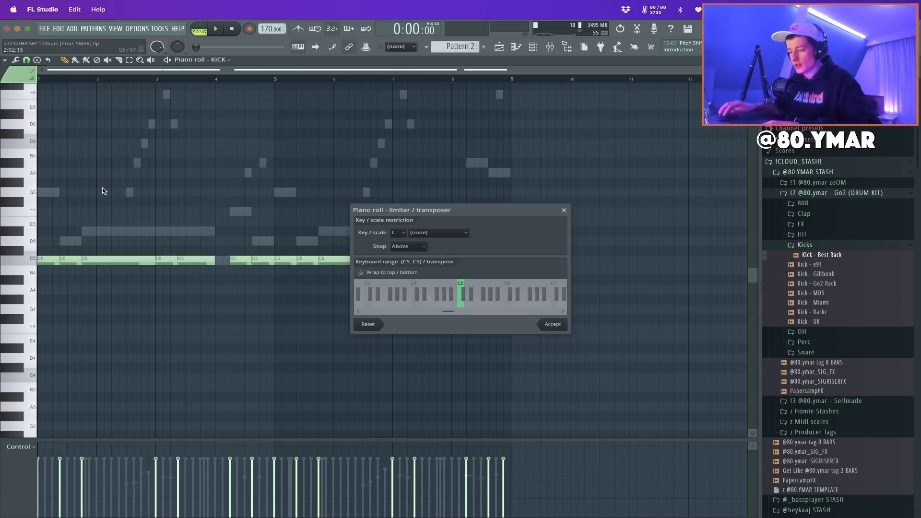
pyautogui.click(557, 326)
pyautogui.hotkey('shift', 'd')
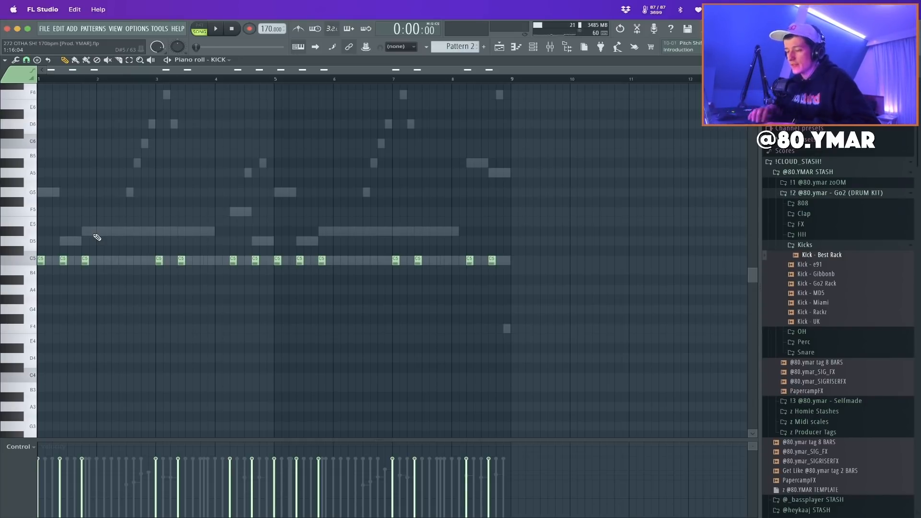
pyautogui.press('space')
pyautogui.hotkey('ctrl', 'a')
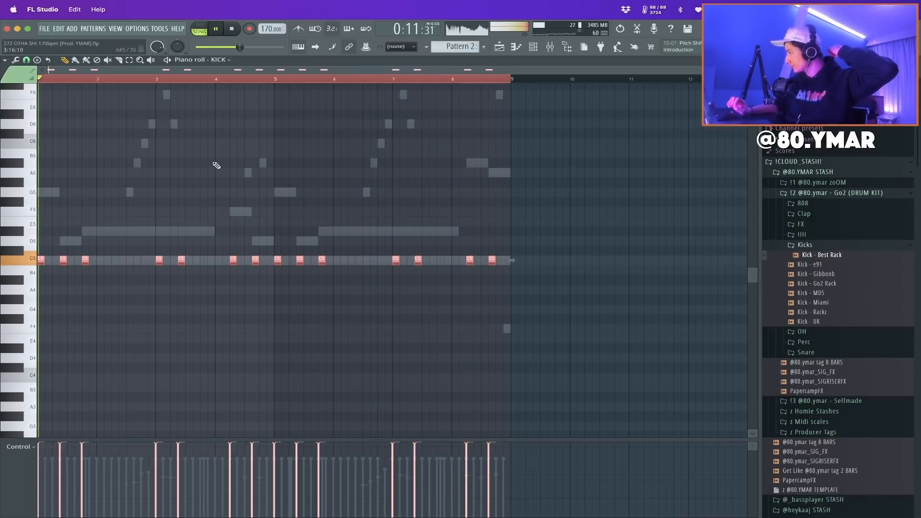
# Inspect the Fruity parametric EQ 2 curve on the SYNTH mixer track 1
pyautogui.click(533, 46)
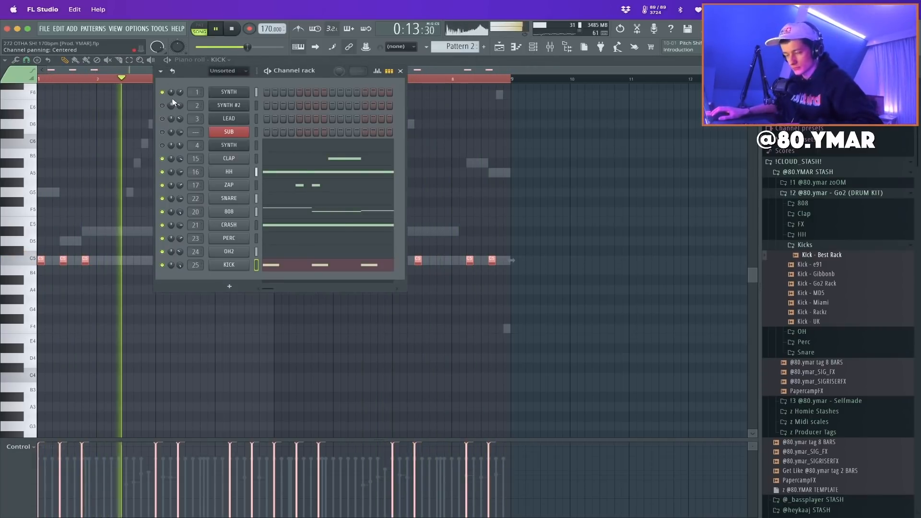
pyautogui.press('F9')
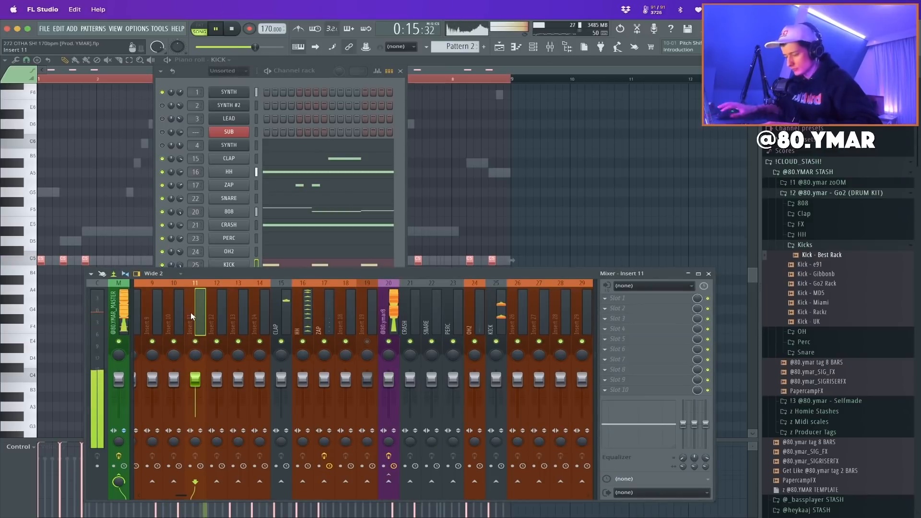
pyautogui.press('space')
pyautogui.scroll(9, 191, 317)
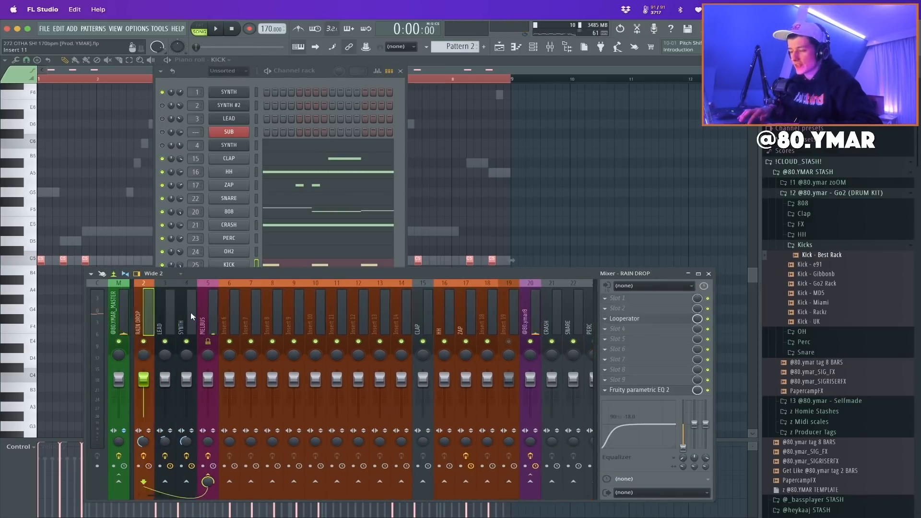
pyautogui.scroll(-1, 191, 313)
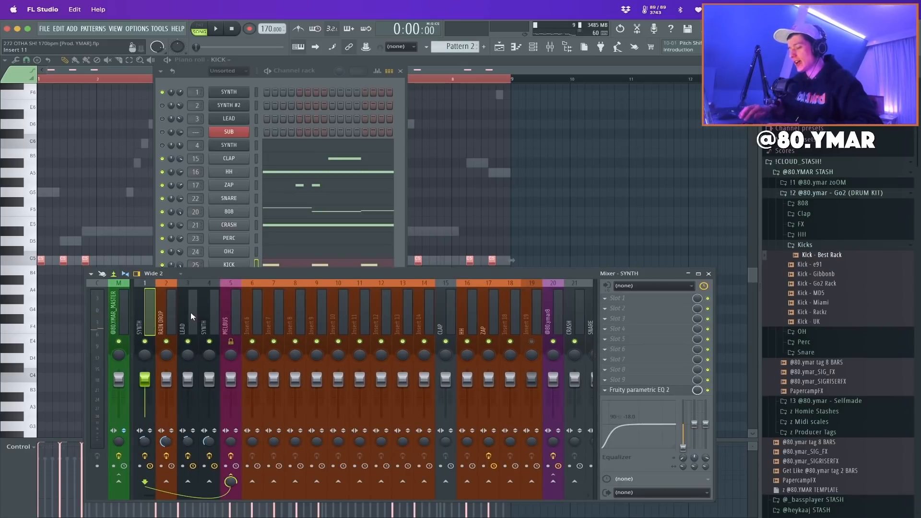
pyautogui.click(677, 391)
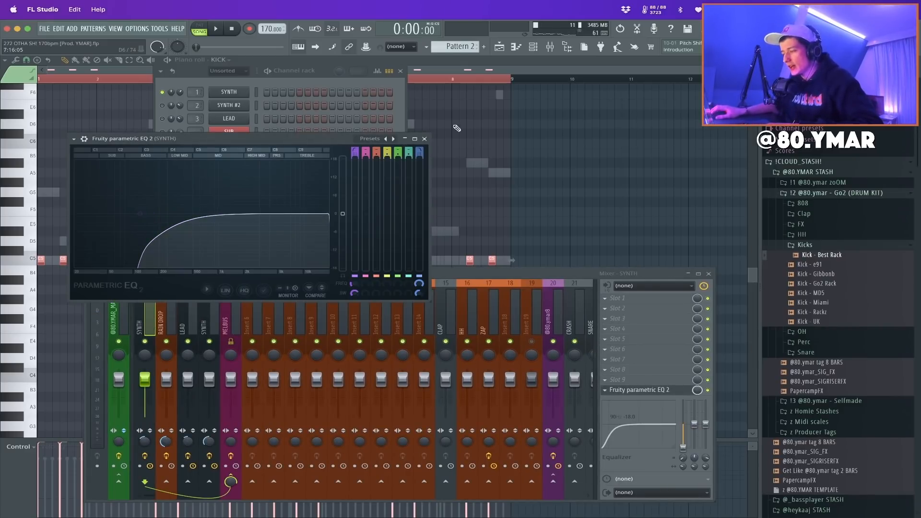
pyautogui.click(425, 138)
# Solo the SYNTH mixer track during playback and set the SYNTH channel's volume to 51%
pyautogui.press('space')
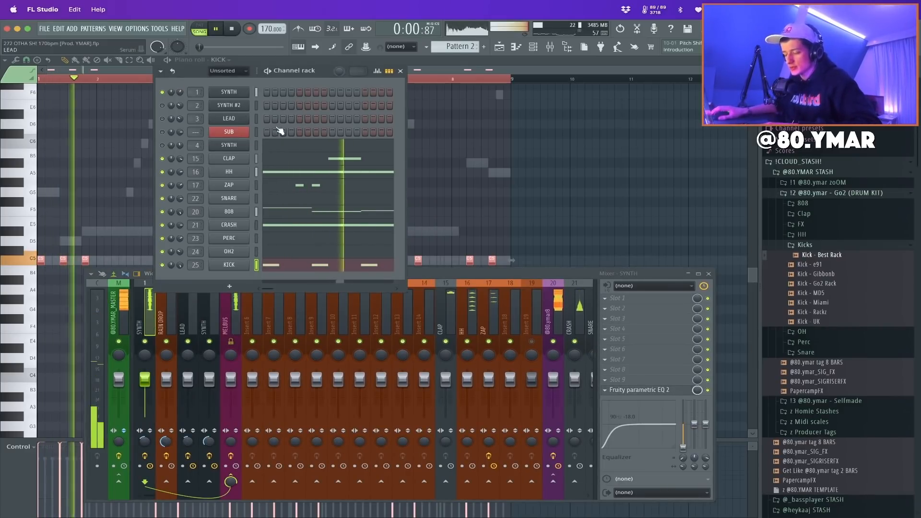
pyautogui.rightClick(145, 342)
pyautogui.moveTo(180, 92); pyautogui.dragTo(180, 95)
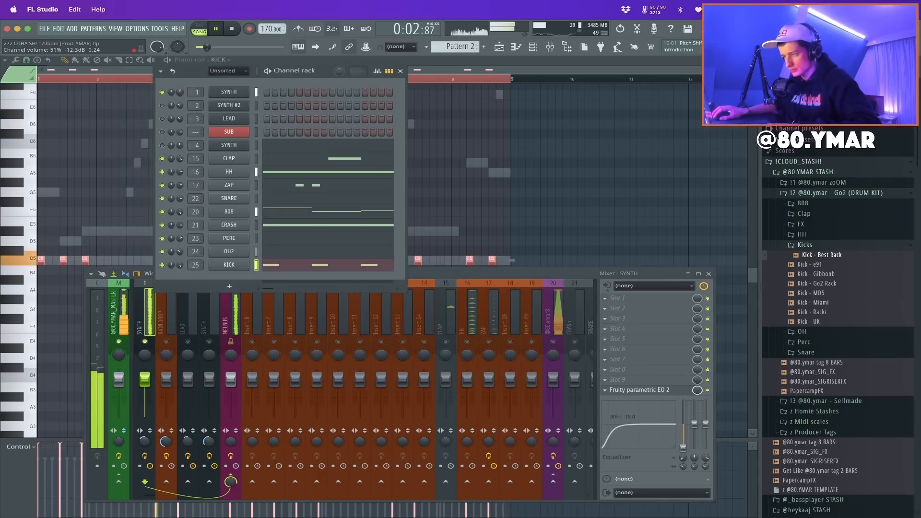
pyautogui.click(161, 427)
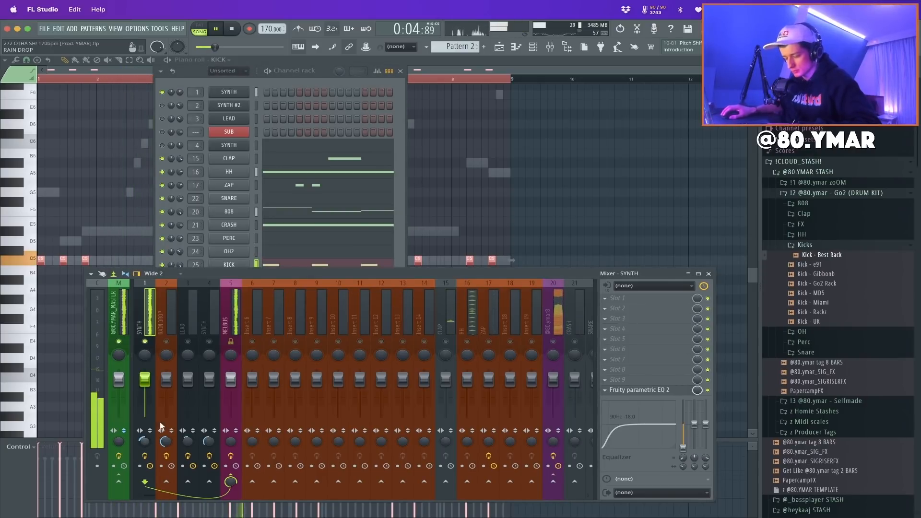
# Unmute the SYNTH #2 channel and bring all mixer tracks back into the playing mix
pyautogui.click(162, 105)
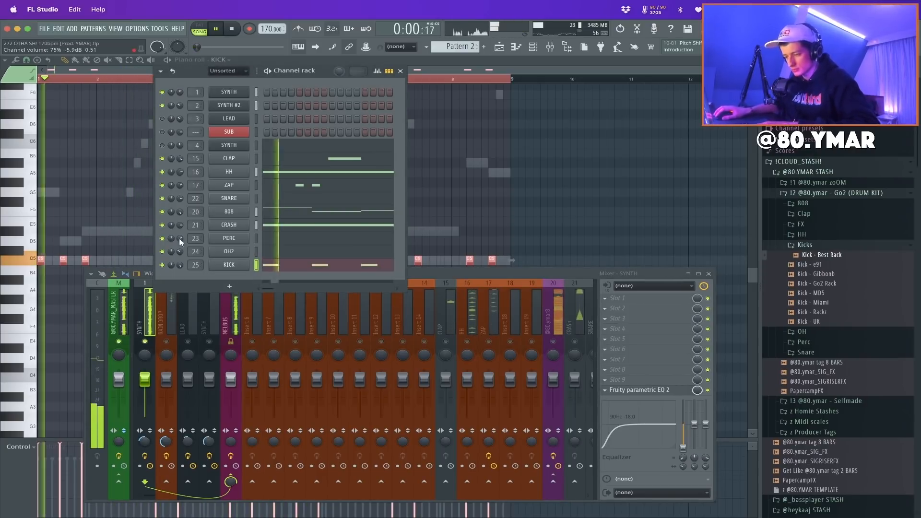
pyautogui.click(166, 342)
pyautogui.rightClick(166, 341)
pyautogui.rightClick(167, 342)
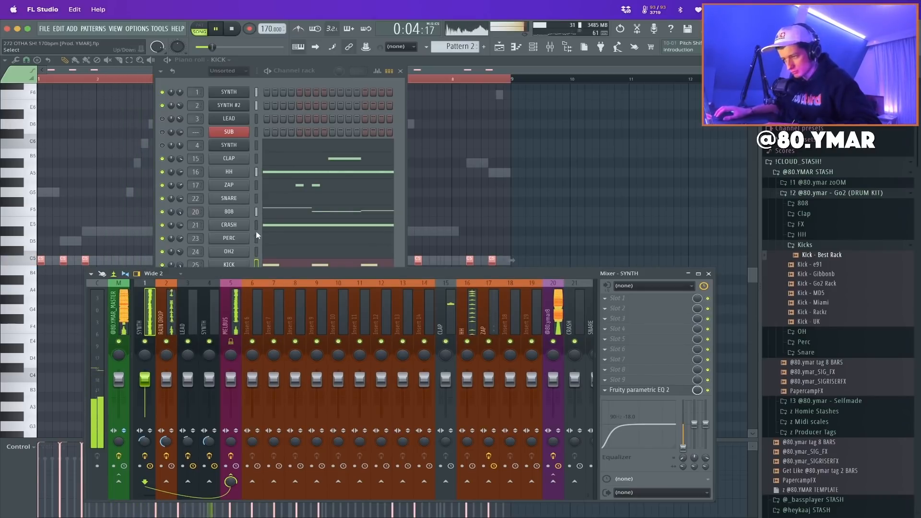
# Show the playlist with the channel rack over it and play the arrangement from the start
pyautogui.click(398, 166)
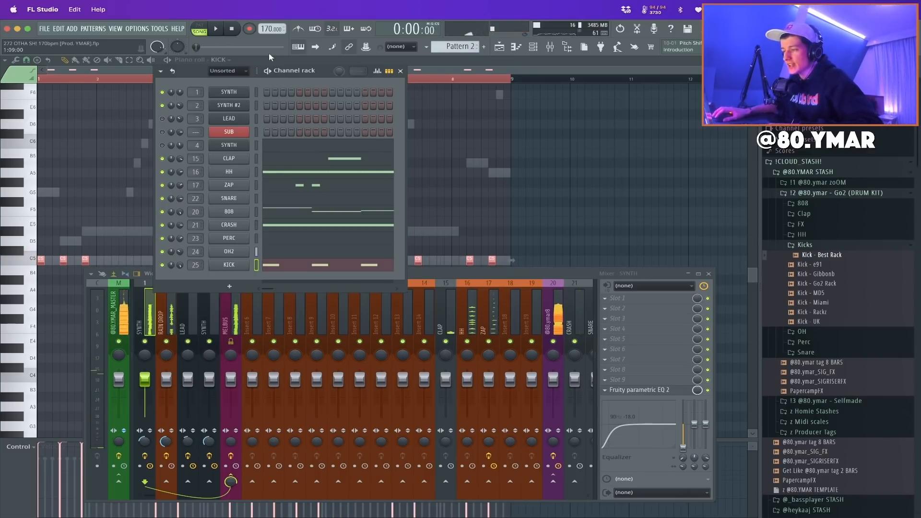
pyautogui.click(534, 50)
pyautogui.click(533, 50)
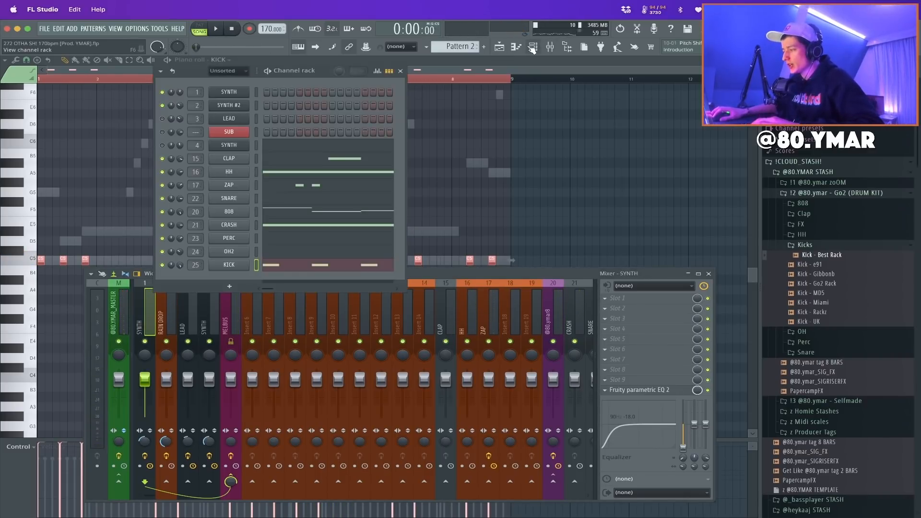
pyautogui.click(502, 47)
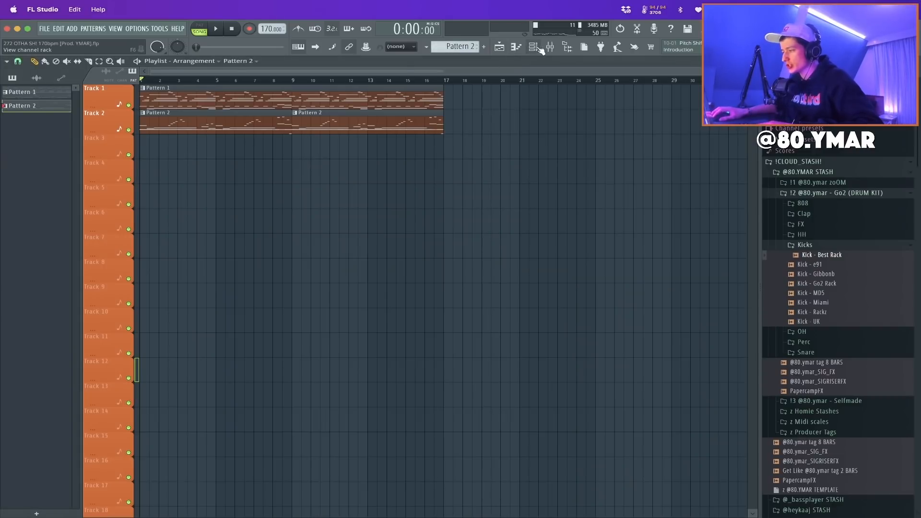
pyautogui.click(540, 49)
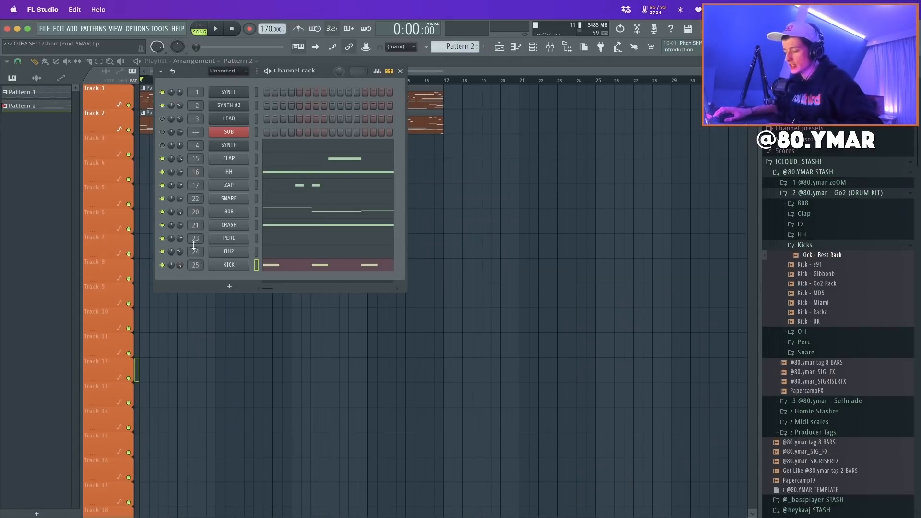
pyautogui.press('space')
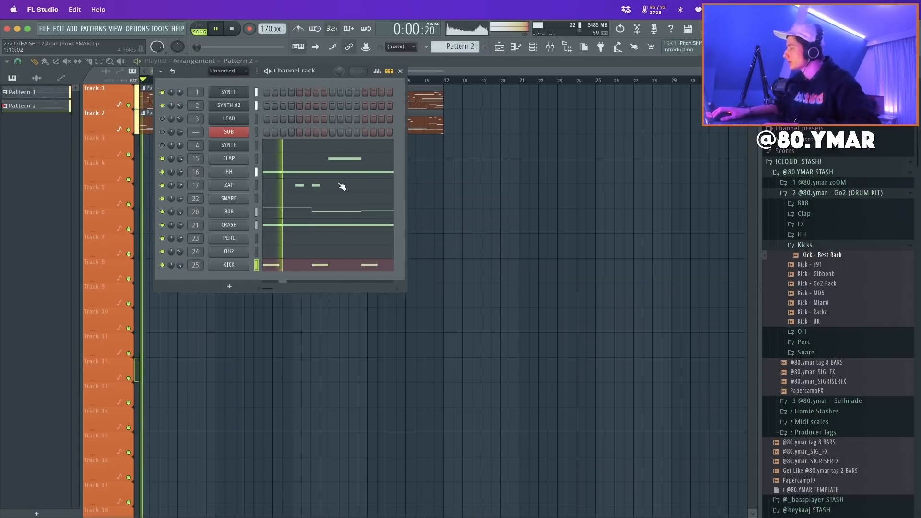
# Review the master track's effects during playback and open the Fruity Limiter on the 808's mixer track 20
pyautogui.press('F9')
pyautogui.click(124, 308)
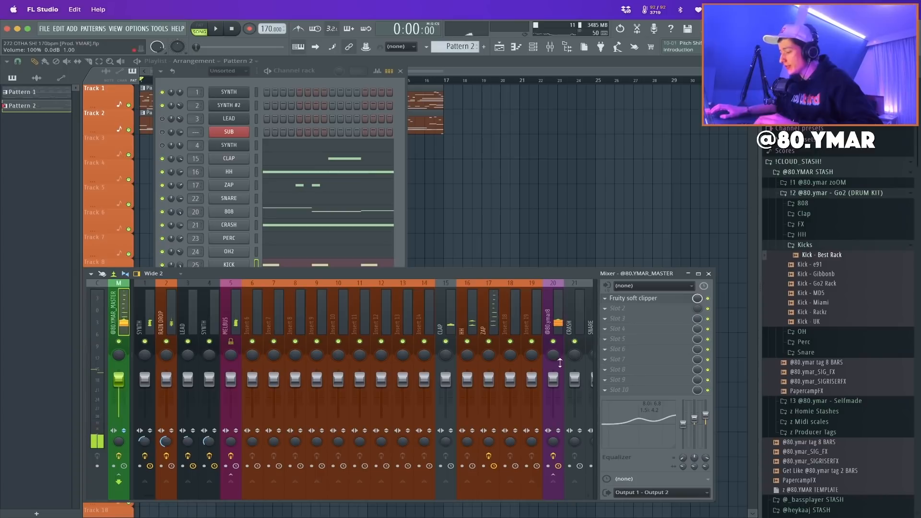
pyautogui.rightClick(698, 309)
pyautogui.click(712, 314)
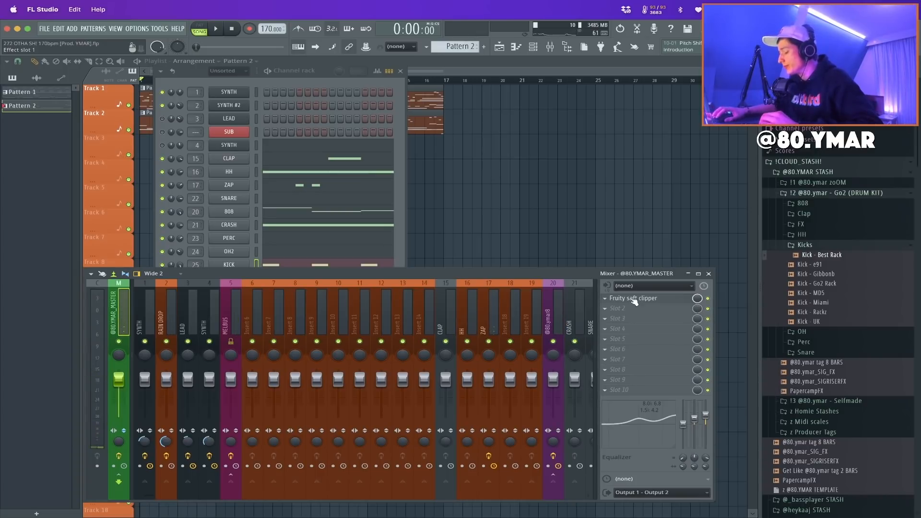
pyautogui.press('space')
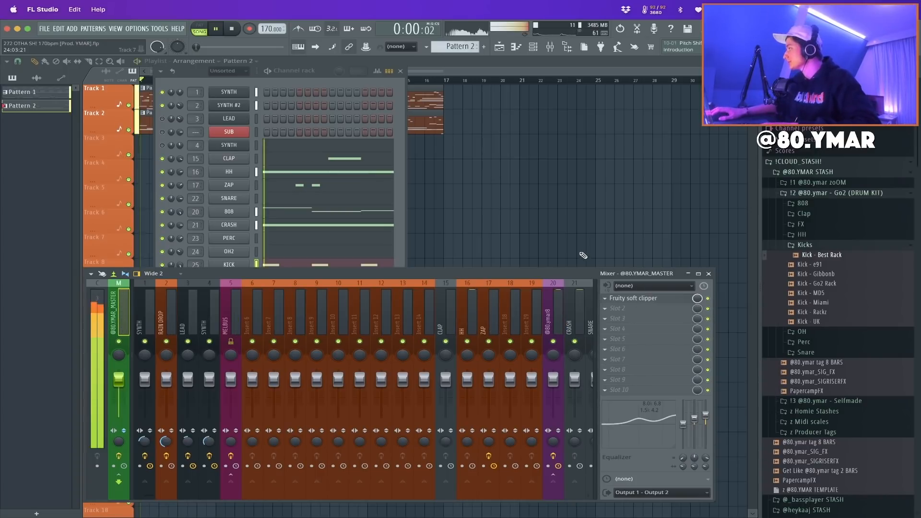
pyautogui.click(552, 304)
pyautogui.press('space')
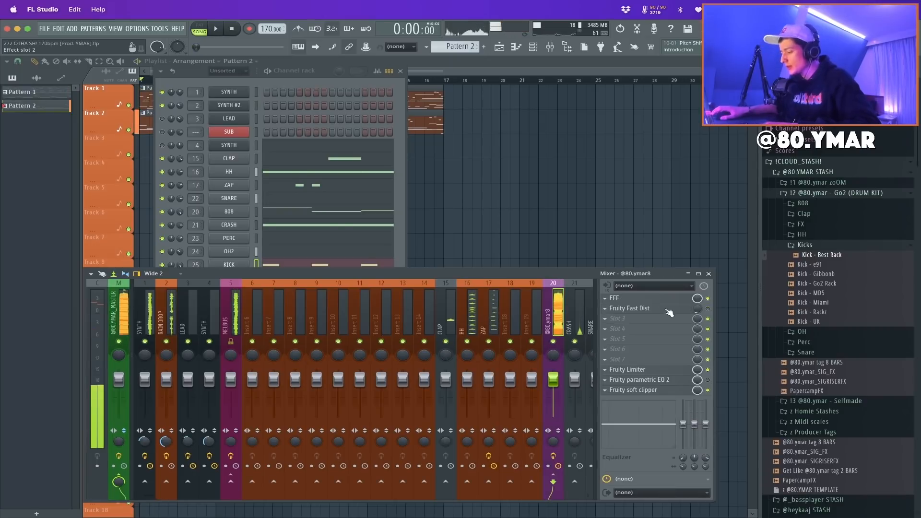
pyautogui.click(623, 369)
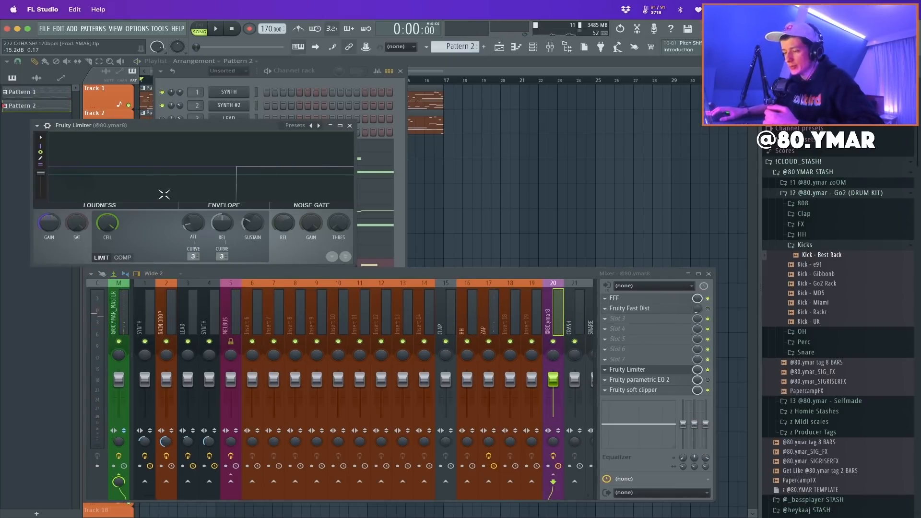
# Disable the KICK mixer track's send to the 808's mixer track 20
pyautogui.click(567, 315)
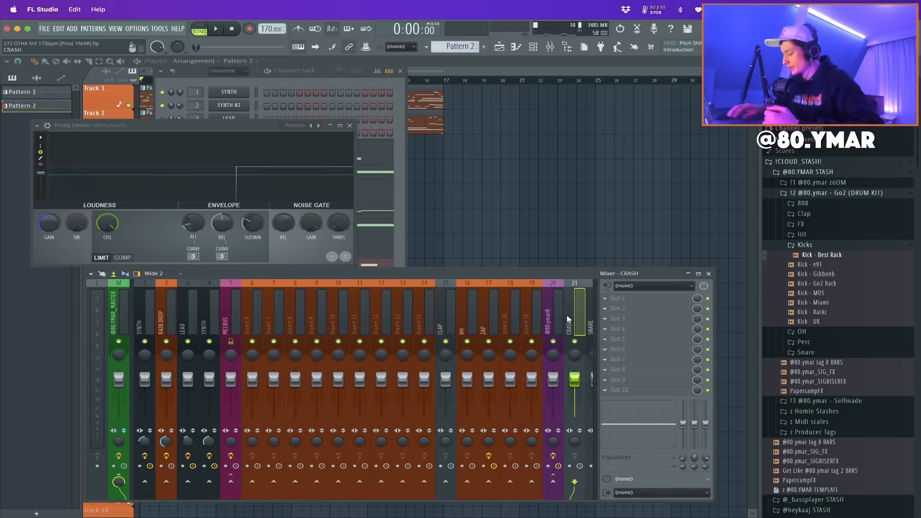
pyautogui.press('Right')
pyautogui.press('Right')
pyautogui.press('Right')
pyautogui.press('Right')
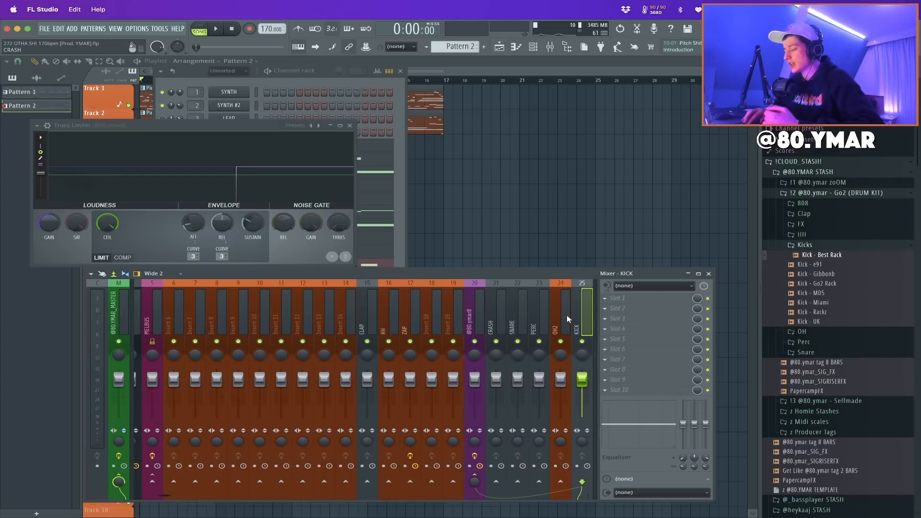
pyautogui.rightClick(476, 481)
pyautogui.click(455, 473)
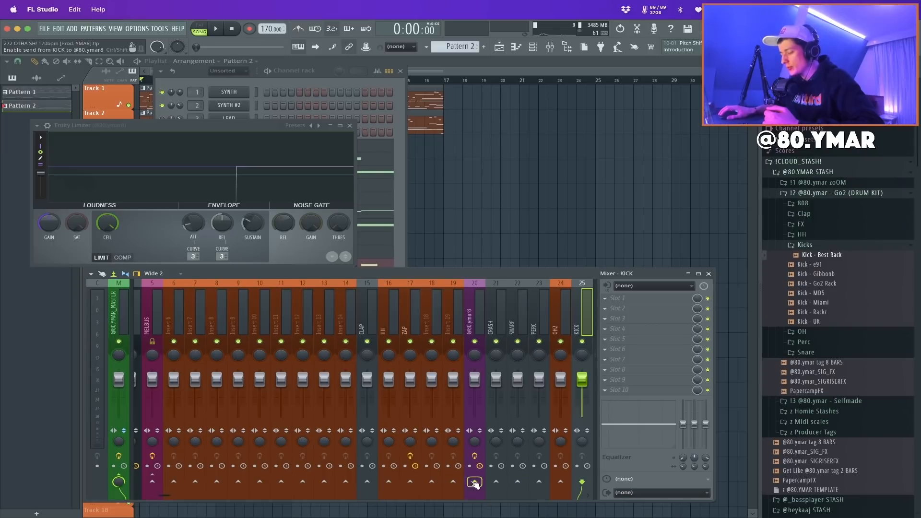
# Sidechain the KICK track to the 808's track 20 and set the Fruity Limiter's compressor sidechain input to 1, checking it in playback
pyautogui.rightClick(477, 482)
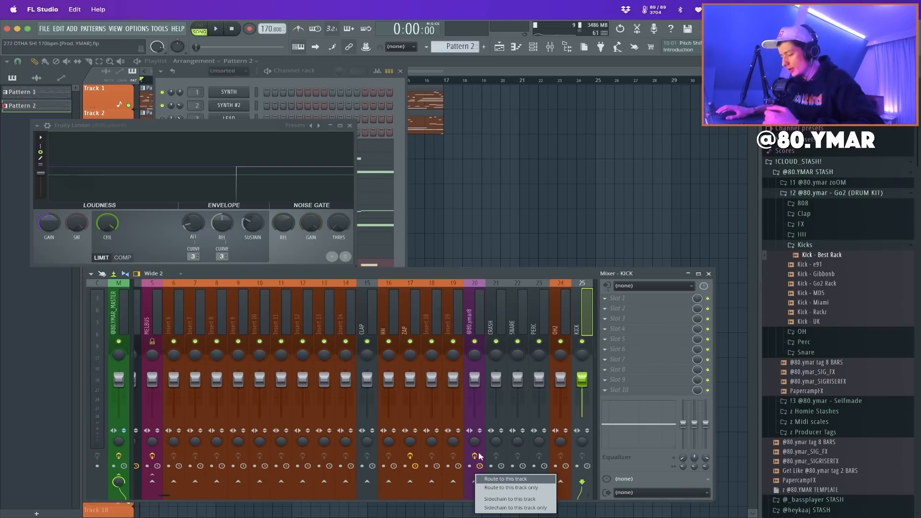
pyautogui.click(510, 499)
pyautogui.click(215, 258)
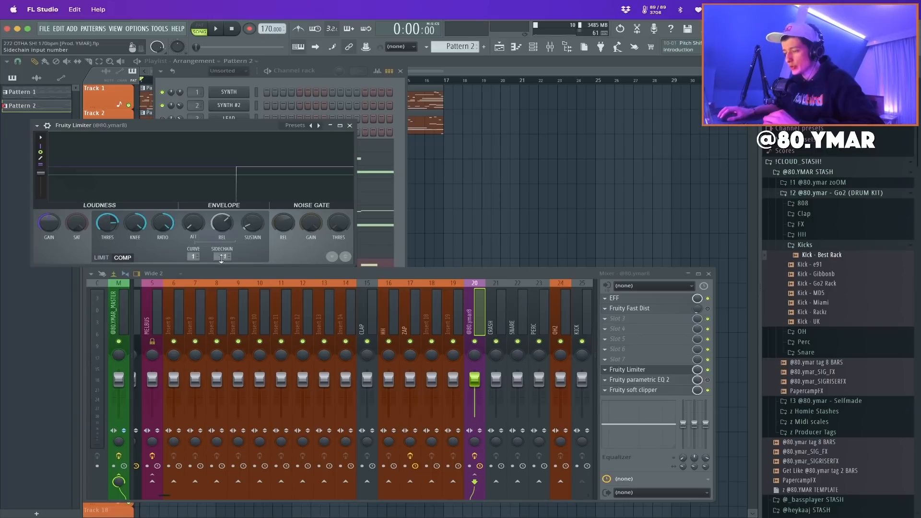
pyautogui.press('space')
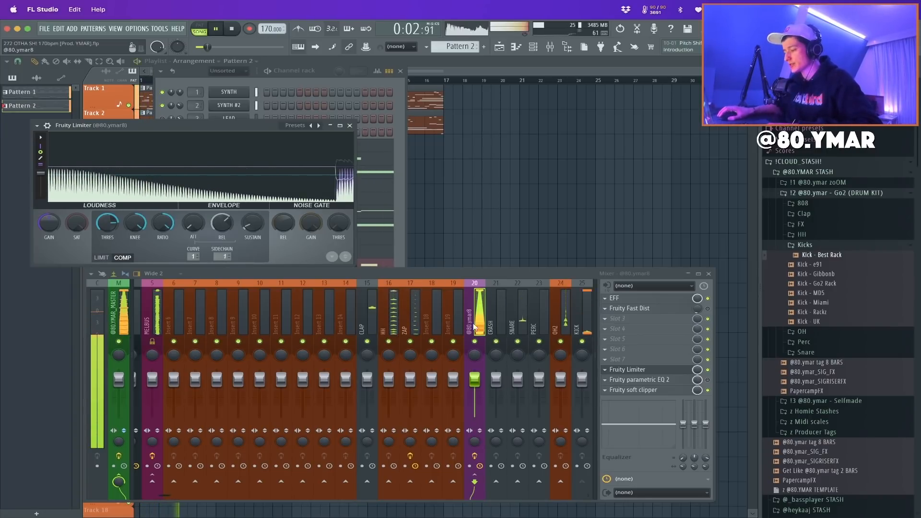
# Load the !LUHCRAZY mixer track state on the 808's track 20 and check its Fruity Limiter
pyautogui.rightClick(475, 316)
pyautogui.moveTo(533, 308)
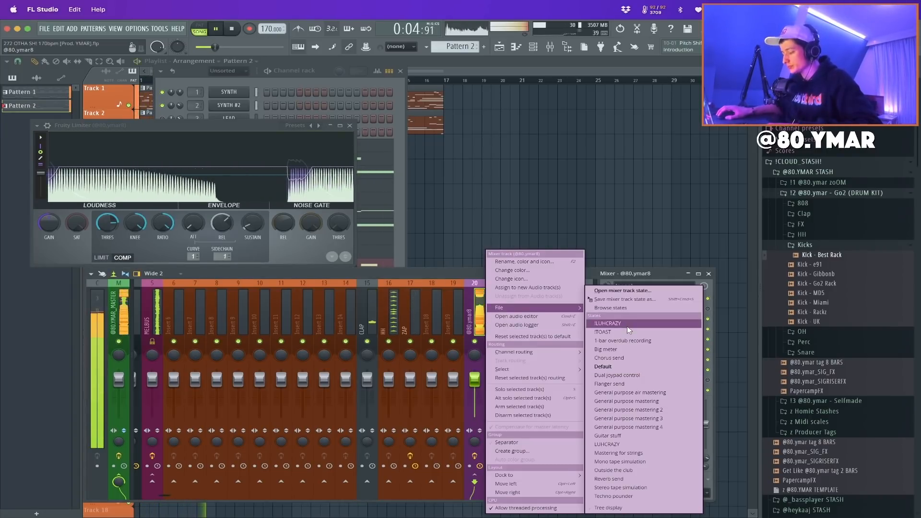
pyautogui.click(649, 324)
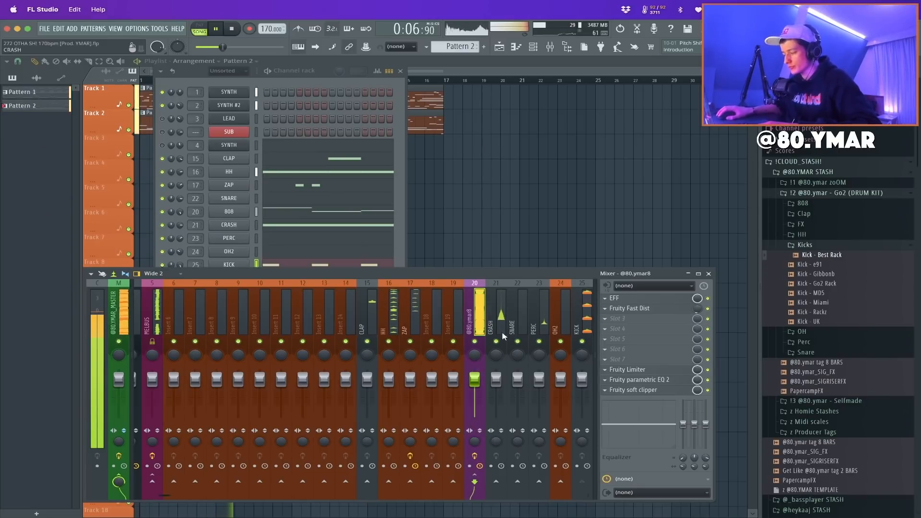
pyautogui.click(628, 369)
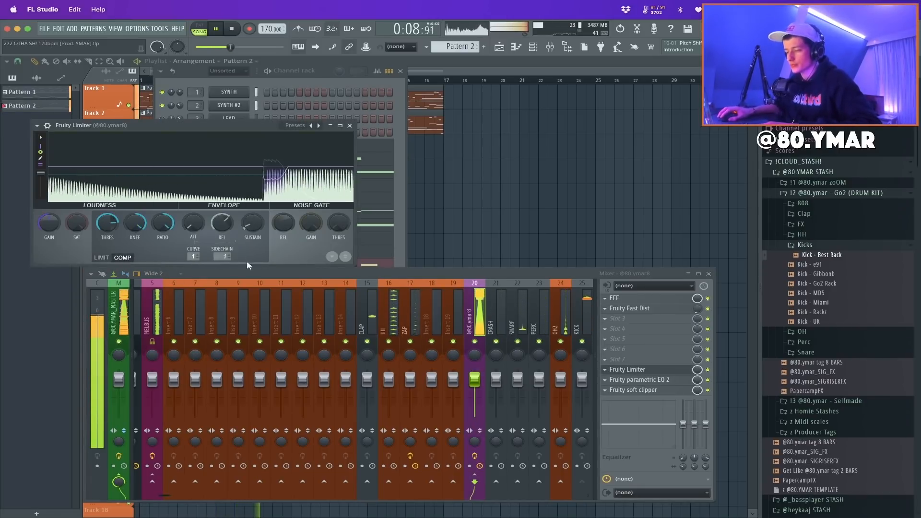
pyautogui.click(350, 126)
# Delete the KICK channel from the channel rack and stop playback
pyautogui.rightClick(554, 151)
pyautogui.keyDown('ctrl'); pyautogui.rightClick(469, 152); pyautogui.keyUp('ctrl')
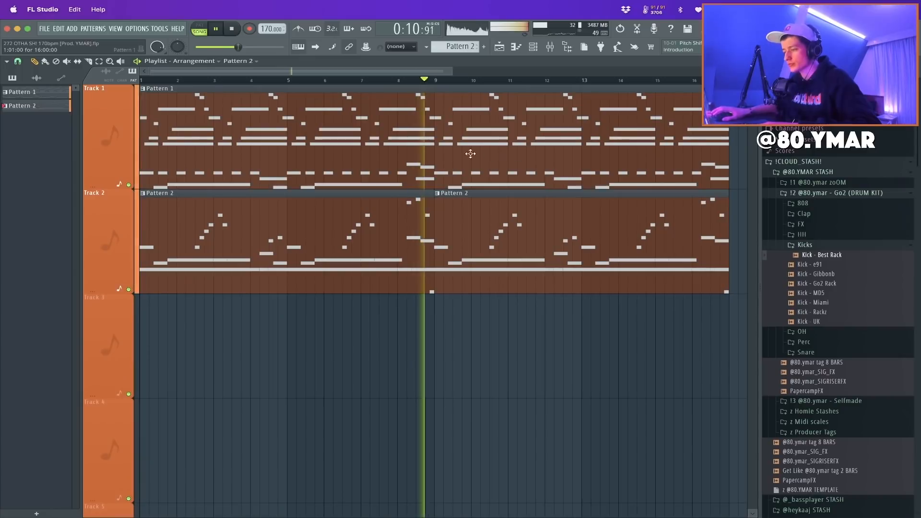
pyautogui.click(533, 47)
pyautogui.hotkey('alt', 'Delete')
pyautogui.press('space')
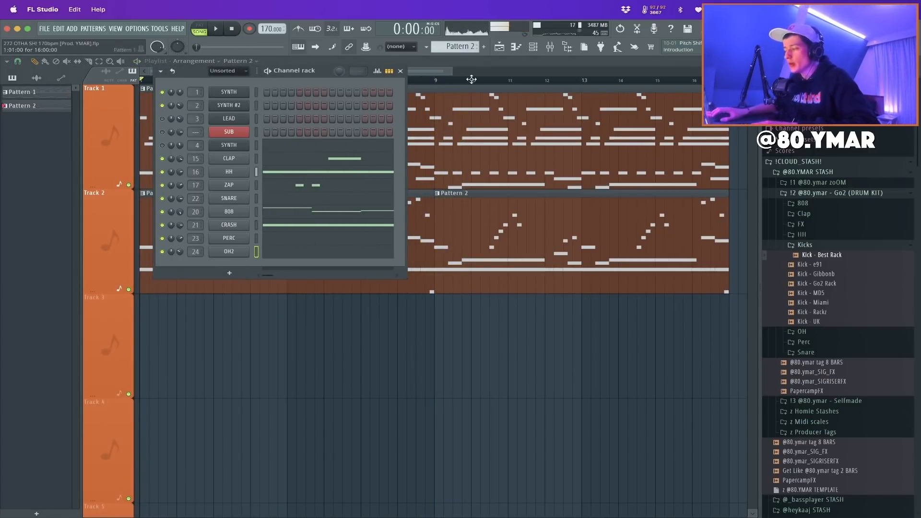
# Clear the send from KICK mixer track 25 to the 808's track 20 and reset the track's name
pyautogui.click(549, 47)
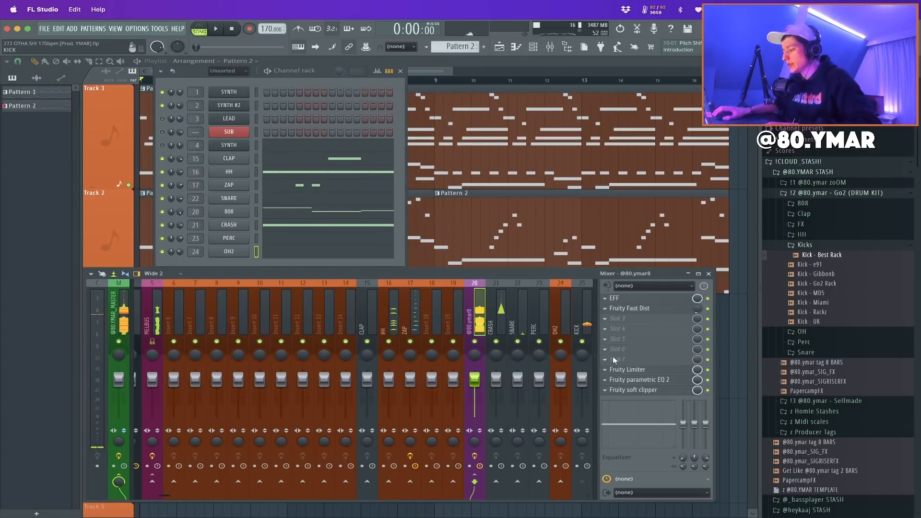
pyautogui.click(567, 321)
pyautogui.click(578, 322)
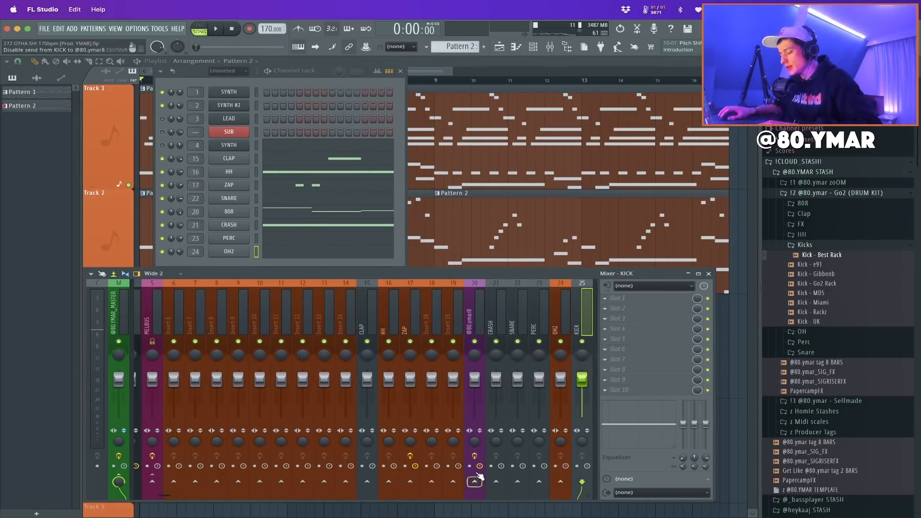
pyautogui.hotkey('alt', 'Delete')
pyautogui.press('Return')
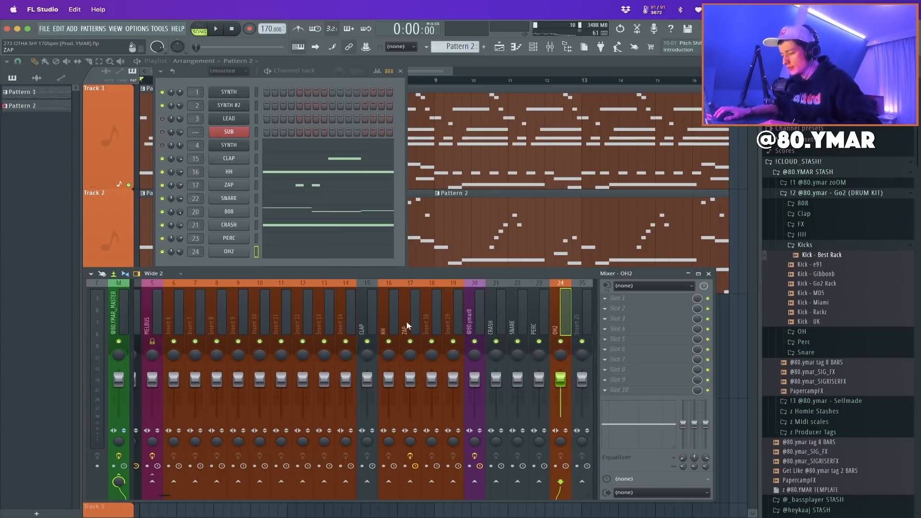
pyautogui.rightClick(437, 321)
pyautogui.moveTo(468, 311)
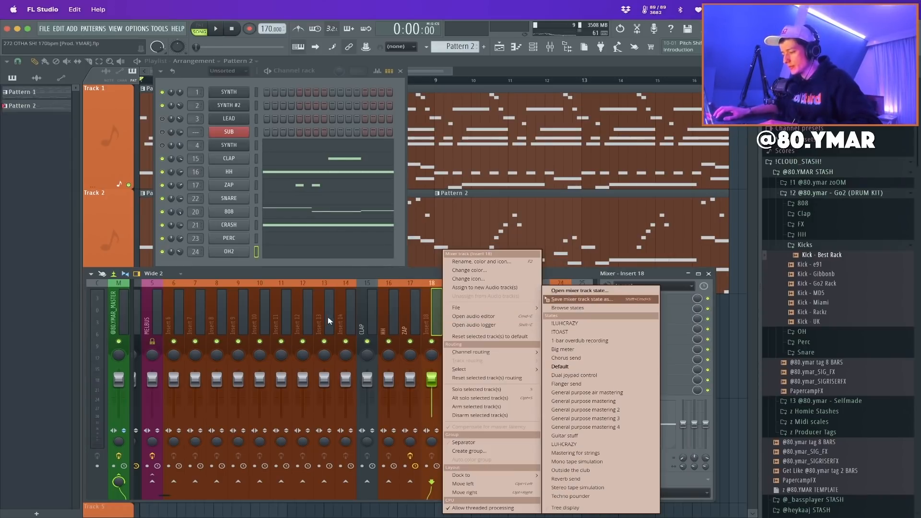
pyautogui.press('Escape')
pyautogui.press('Escape')
# Reset mixer track 25 to its default settings
pyautogui.rightClick(582, 316)
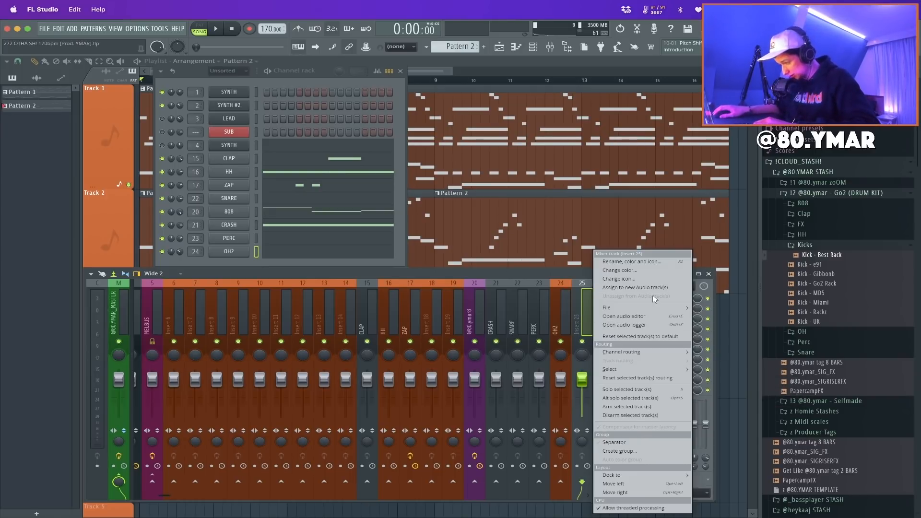
pyautogui.press('r')
pyautogui.click(558, 297)
pyautogui.rightClick(586, 315)
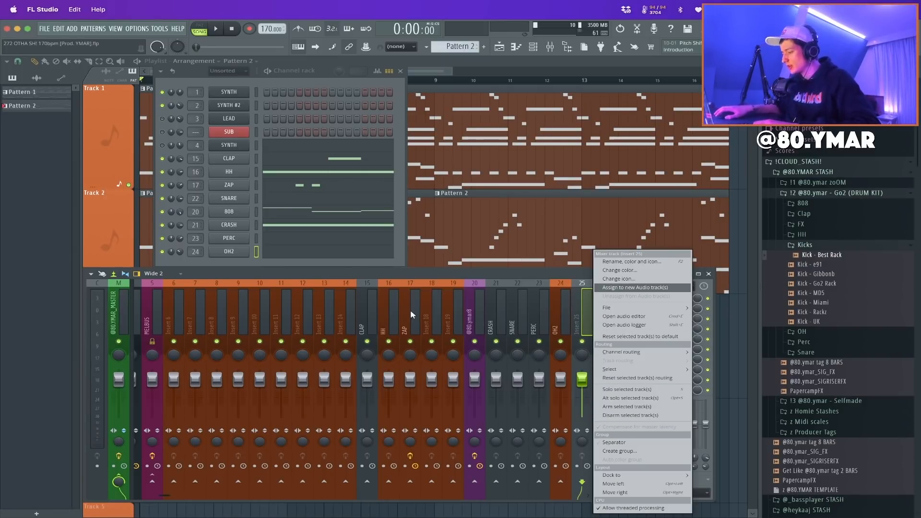
pyautogui.press('Escape')
pyautogui.rightClick(582, 314)
pyautogui.click(605, 336)
pyautogui.click(524, 297)
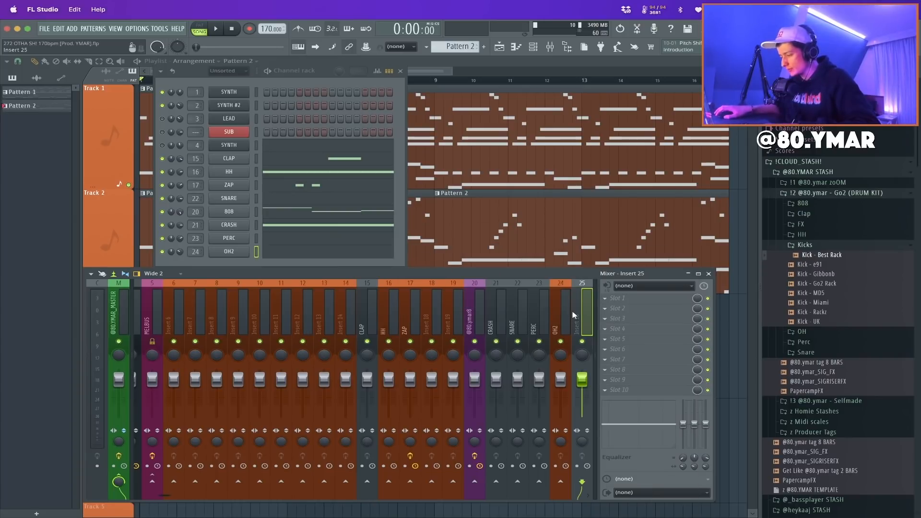
pyautogui.rightClick(585, 315)
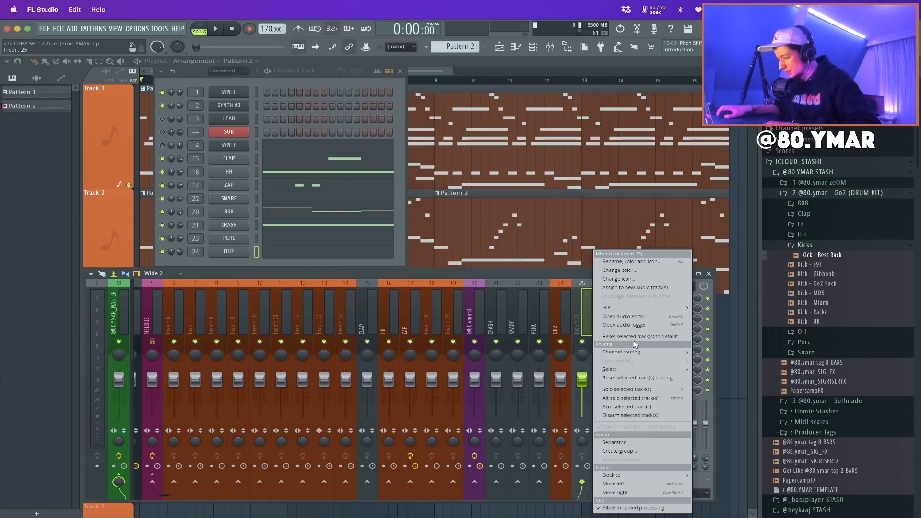
pyautogui.press('Escape')
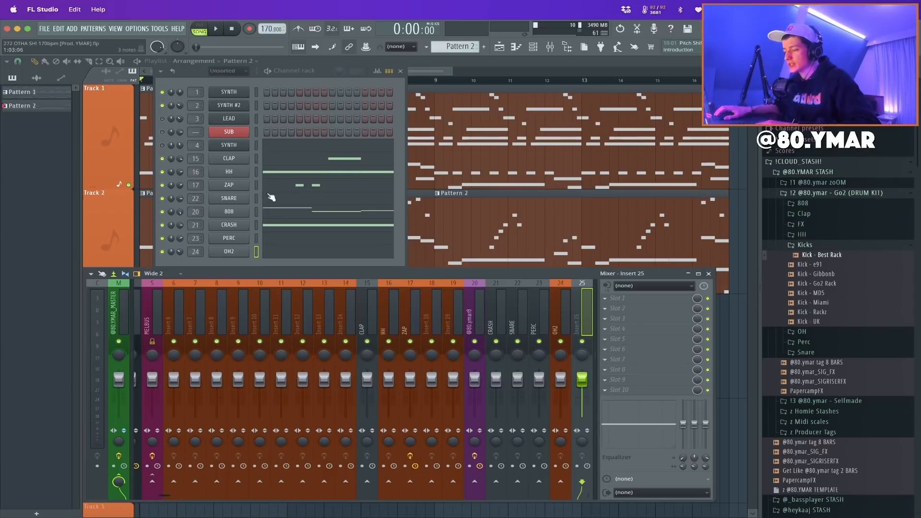
# Unmute all channels in the channel rack, start playback of the beat and close the mixer
pyautogui.click(163, 252)
pyautogui.press('space')
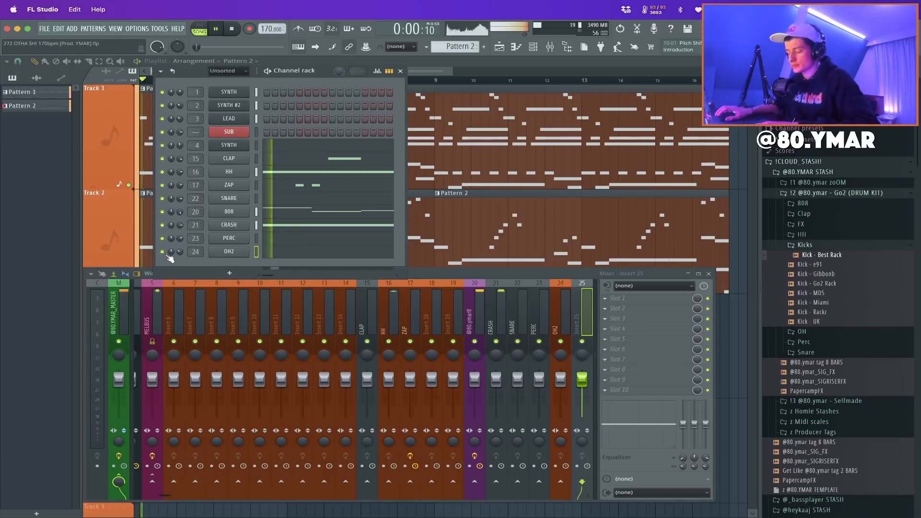
pyautogui.click(724, 331)
pyautogui.click(532, 46)
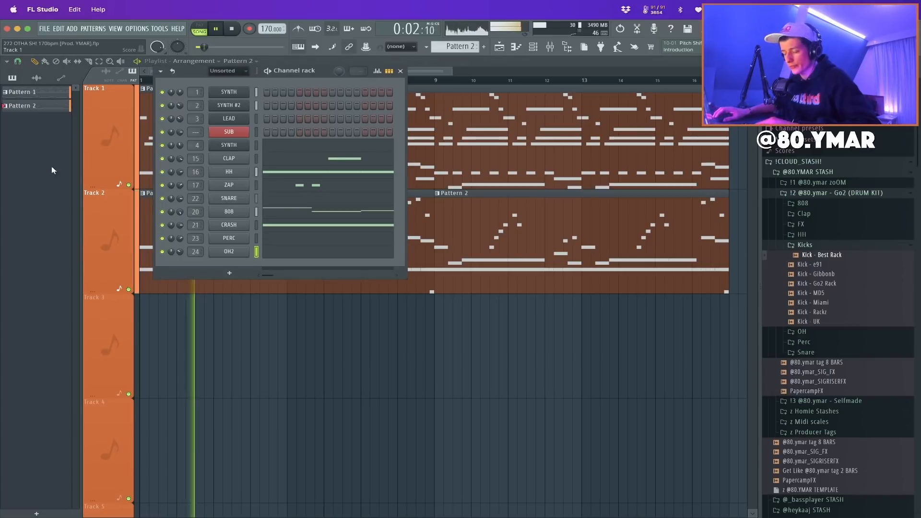
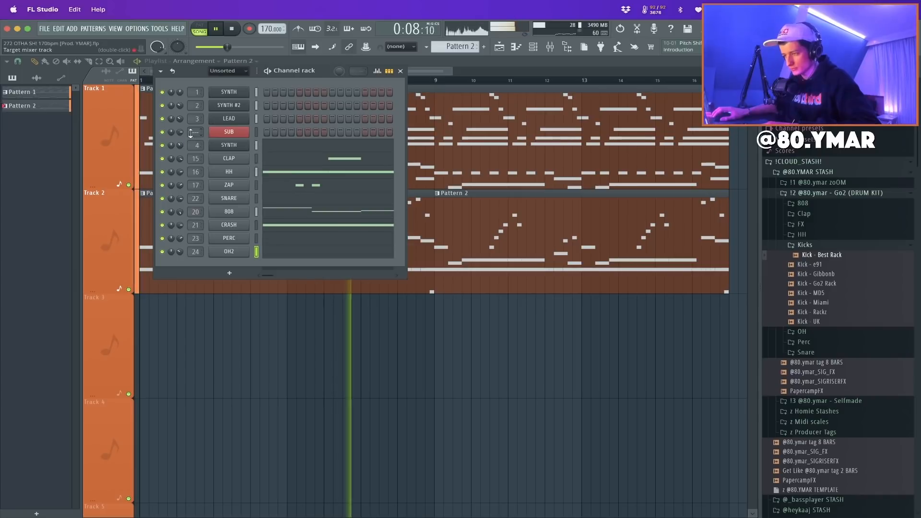
# Leave only the melody channels and SUB audible, and move SUB below the second SYNTH channel in the rack
pyautogui.rightClick(162, 92)
pyautogui.click(163, 106)
pyautogui.click(162, 118)
pyautogui.click(162, 132)
pyautogui.press('space')
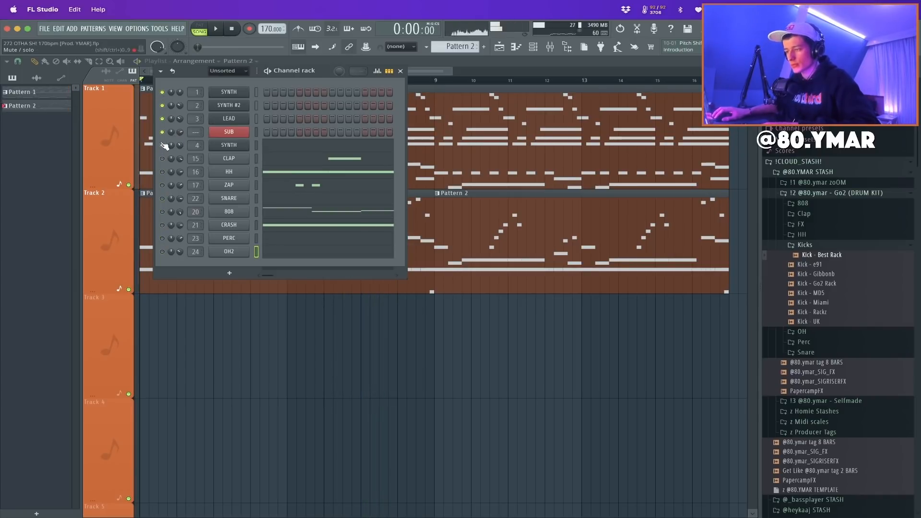
pyautogui.hotkey('alt', 'Down')
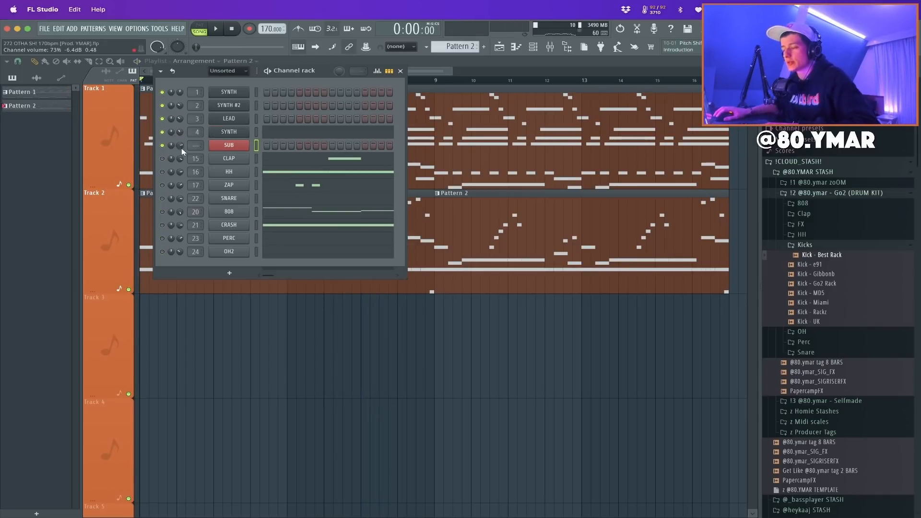
# Open the SUB channel in the piano roll and place a two-bar G4 note at bar 1
pyautogui.rightClick(216, 146)
pyautogui.click(232, 150)
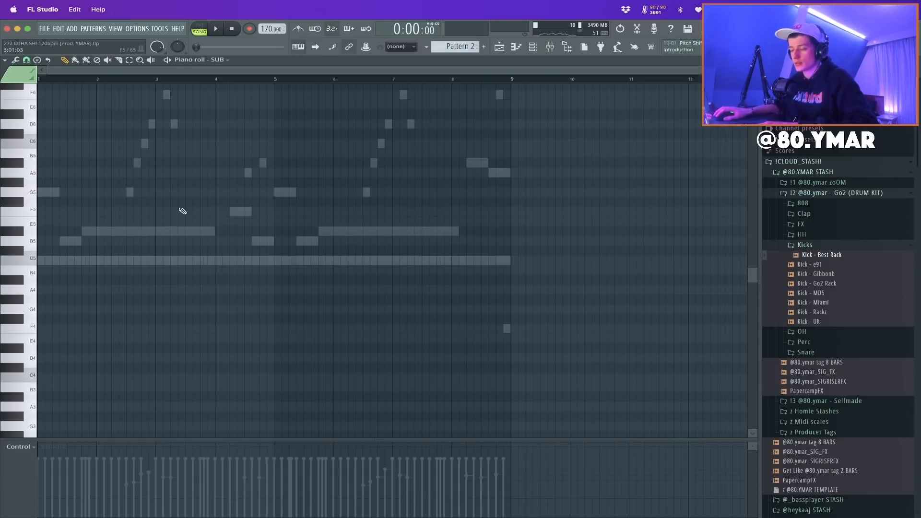
pyautogui.rightClick(58, 270)
pyautogui.moveTo(42, 251); pyautogui.dragTo(41, 259)
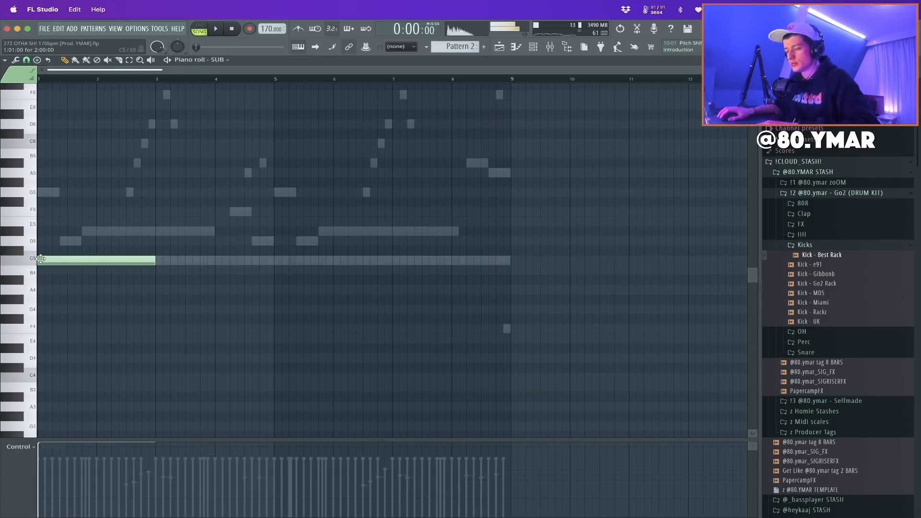
pyautogui.click(43, 309)
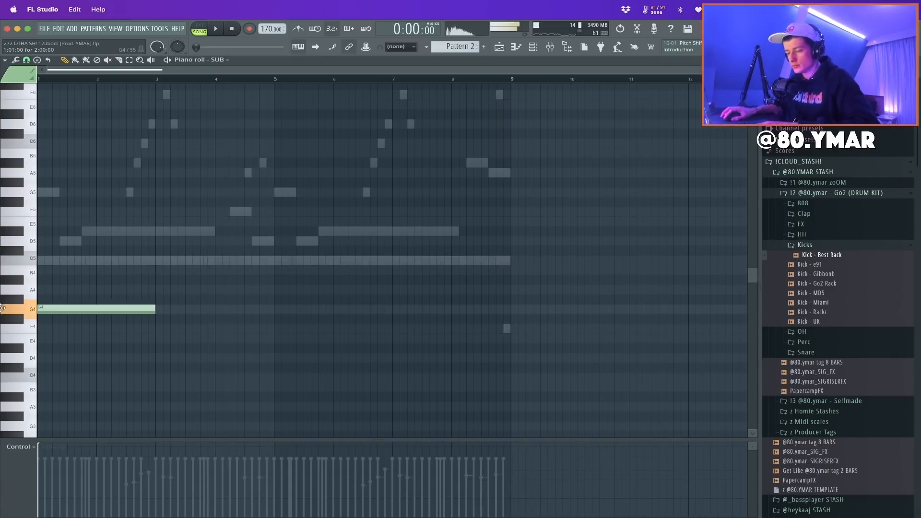
# Add a D#4 note on beat 4 of bar 1, make the SUB notes legato and check them in playback
pyautogui.click(85, 348)
pyautogui.press('space')
pyautogui.press('super+a')
pyautogui.press('super+l')
pyautogui.press('super+d')
pyautogui.press('space')
pyautogui.press('space')
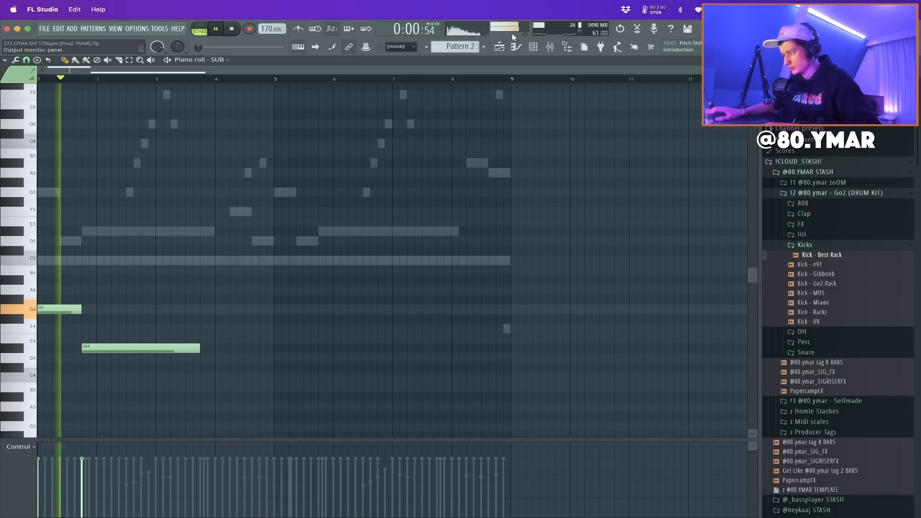
pyautogui.press('F6')
pyautogui.press('F6')
# Shorten the first D#4 note to one bar, then add a D#4 at bar 3 and a C4 from beat 4 of bar 3
pyautogui.moveTo(200, 348); pyautogui.dragTo(177, 346)
pyautogui.click(164, 360)
pyautogui.click(216, 377)
pyautogui.press('space')
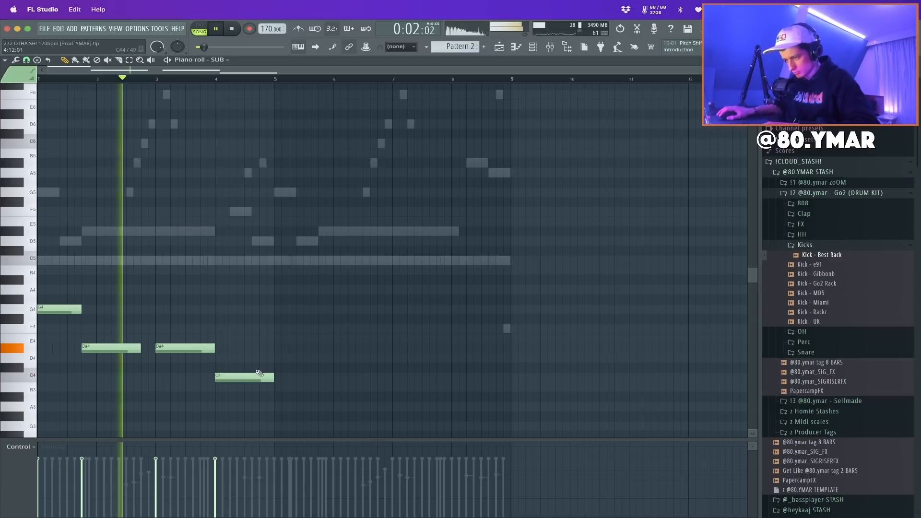
pyautogui.moveTo(247, 378); pyautogui.dragTo(199, 349)
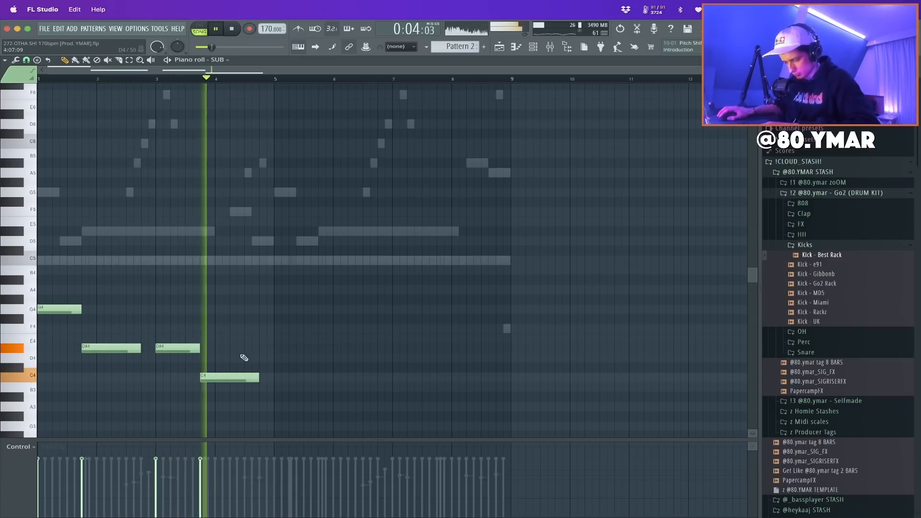
# Try the whole SUB phrase one octave higher and move it back down
pyautogui.press('space')
pyautogui.hotkey('ctrl', 'Up')
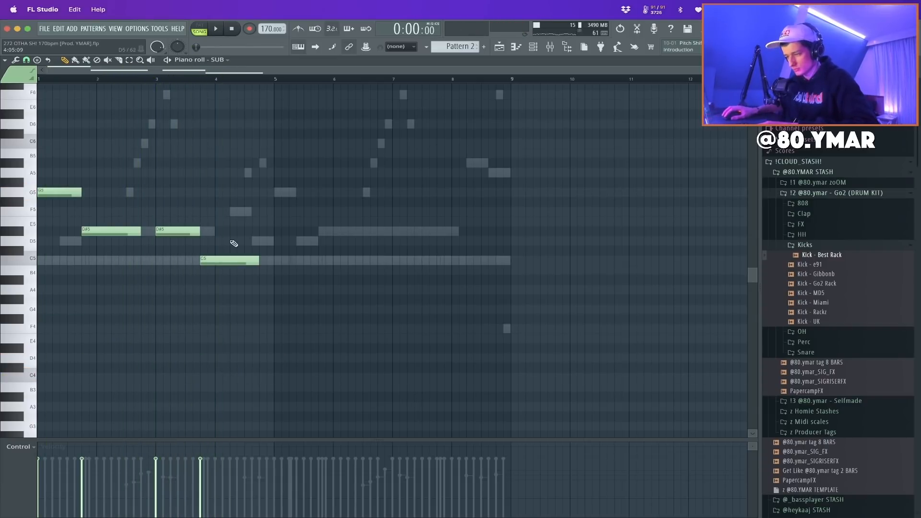
pyautogui.moveTo(212, 259)
pyautogui.mouseDown()
pyautogui.moveTo(212, 236)
pyautogui.moveTo(214, 261)
pyautogui.mouseUp()
pyautogui.hotkey('ctrl', 'Down')
# Raise only the final C4 note of the SUB phrase by one octave to C5 during playback
pyautogui.press('space')
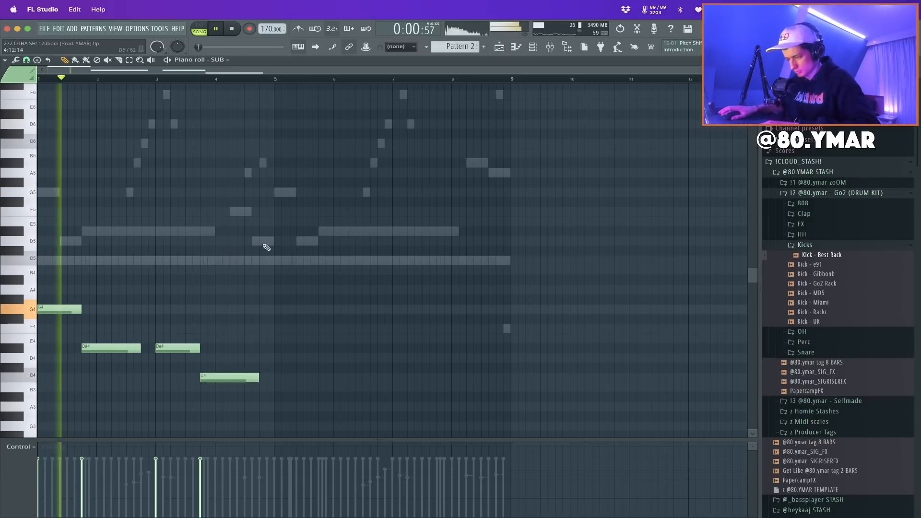
pyautogui.click(229, 378)
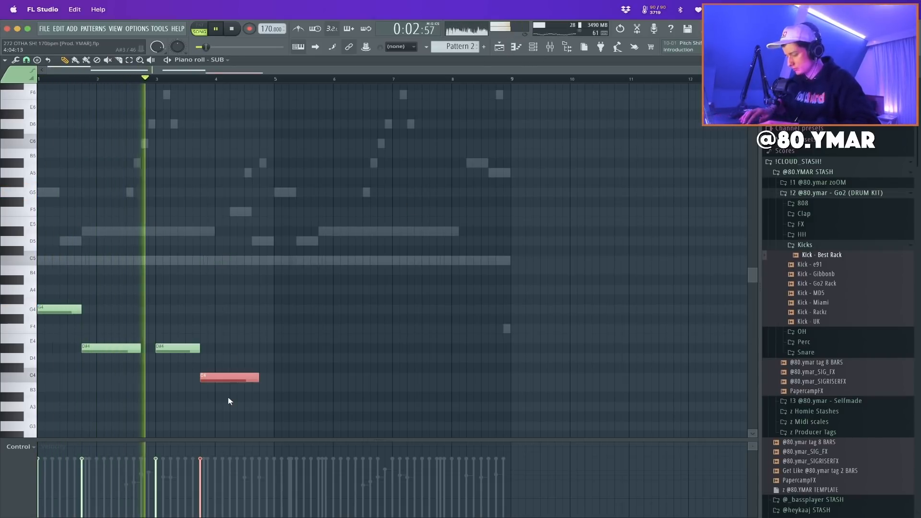
pyautogui.hotkey('ctrl', 'Up')
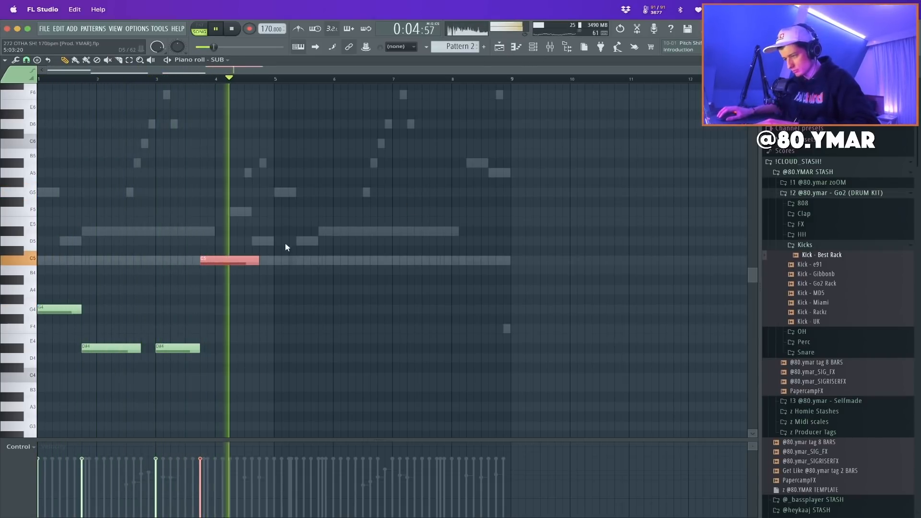
# Duplicate the four-note SUB phrase so it repeats from bar 5, and route the SUB channel to mixer track 5
pyautogui.hotkey('ctrl', 'b')
pyautogui.press('Delete')
pyautogui.hotkey('ctrl', 'b')
pyautogui.moveTo(289, 309); pyautogui.dragTo(301, 307)
pyautogui.press('space')
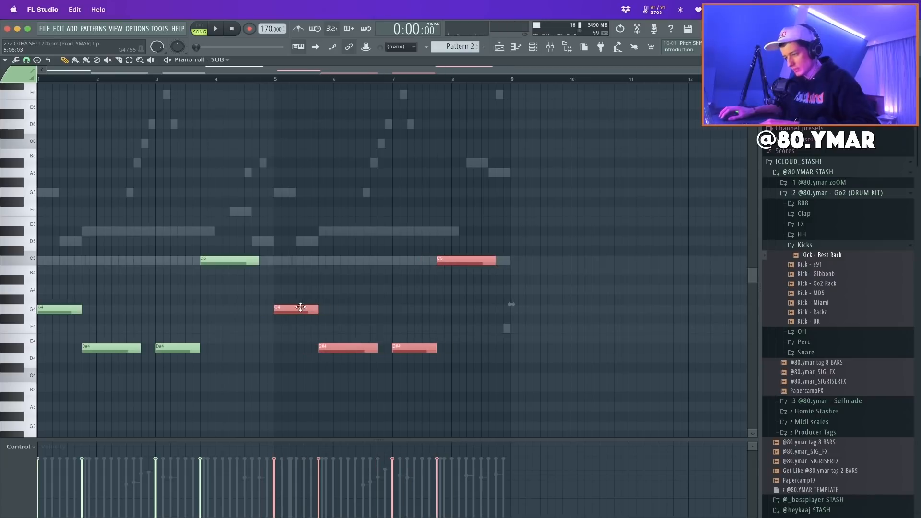
pyautogui.hotkey('ctrl', 'd')
pyautogui.click(531, 52)
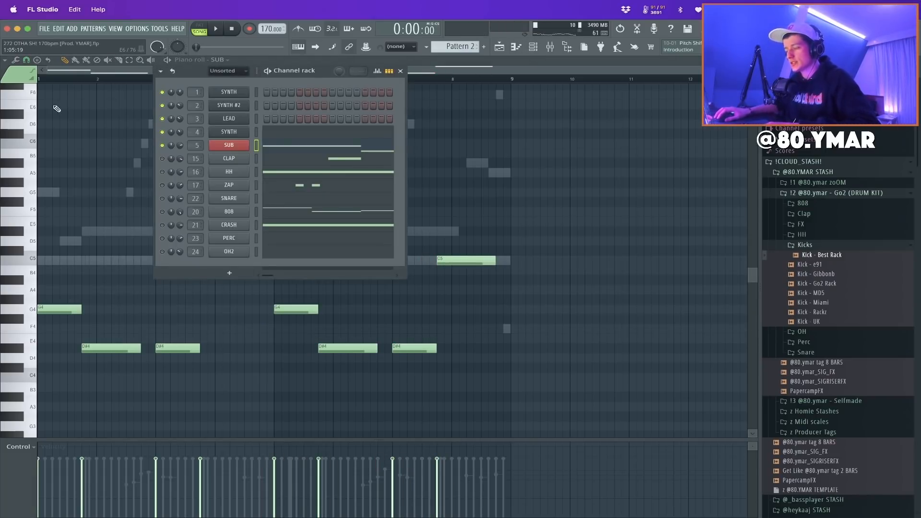
# Open the first SYNTH channel's notes in Pattern 1 and try a one-bar C5 note in bar 4
pyautogui.scroll(1, 465, 47)
pyautogui.click(290, 92)
pyautogui.keyDown('ctrl'); pyautogui.rightClick(173, 349); pyautogui.keyUp('ctrl')
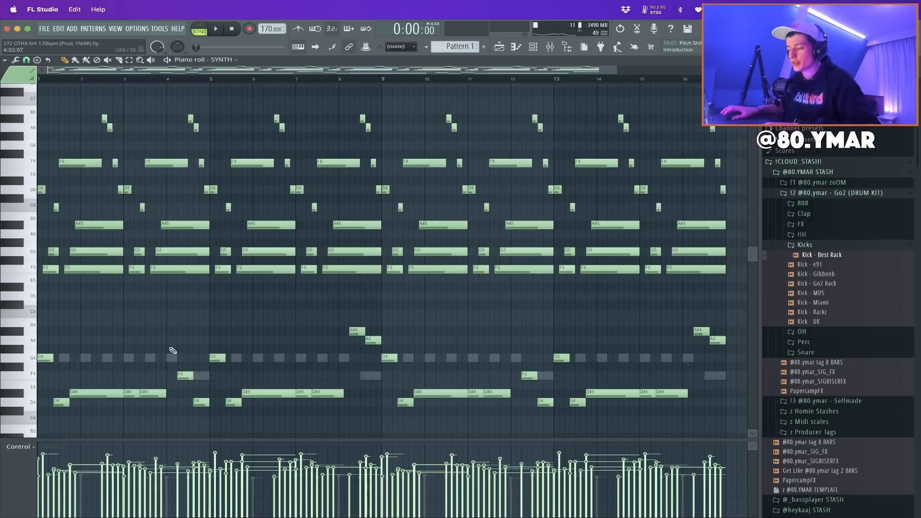
pyautogui.moveTo(183, 318); pyautogui.dragTo(183, 310)
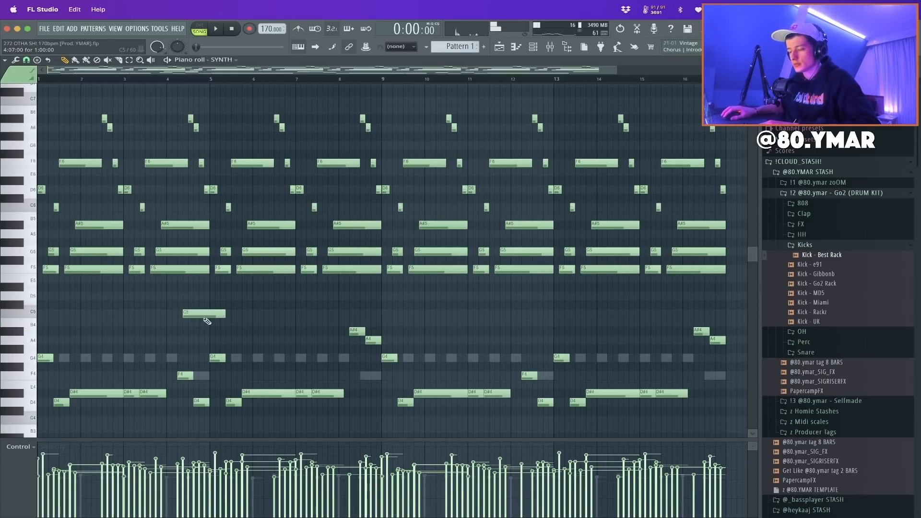
# Play the beat and check the SUB channel's Serum preset, BASS - SIMPLEST
pyautogui.press('space')
pyautogui.click(532, 48)
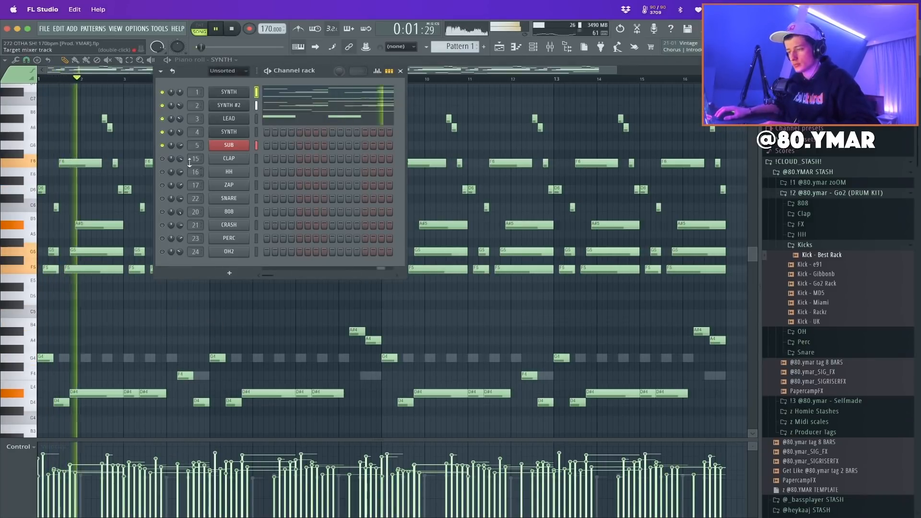
pyautogui.click(229, 145)
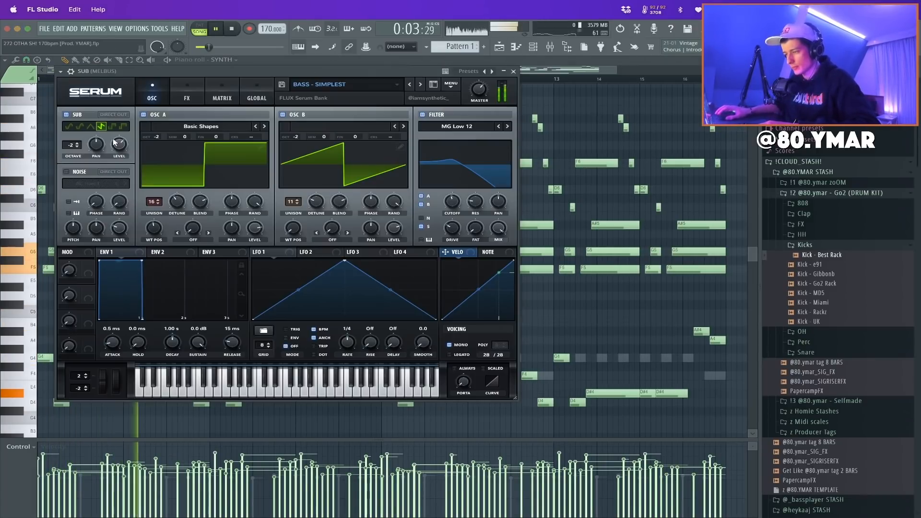
pyautogui.click(514, 70)
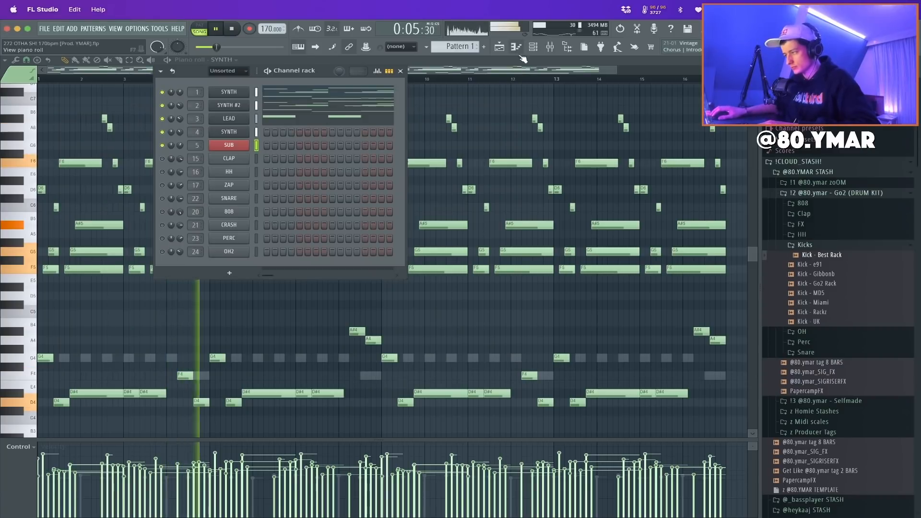
# Return to Pattern 2 and open the SUB channel's notes in the piano roll
pyautogui.click(533, 48)
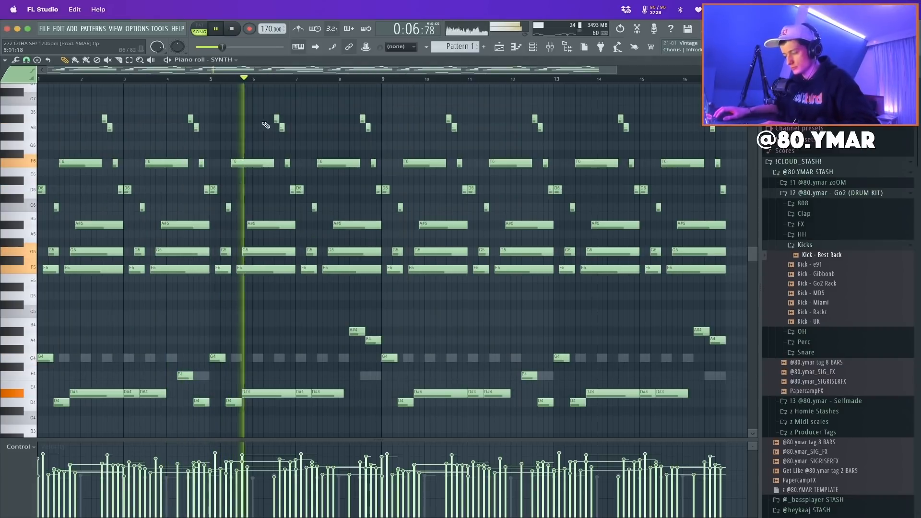
pyautogui.click(533, 48)
pyautogui.rightClick(472, 47)
pyautogui.click(490, 60)
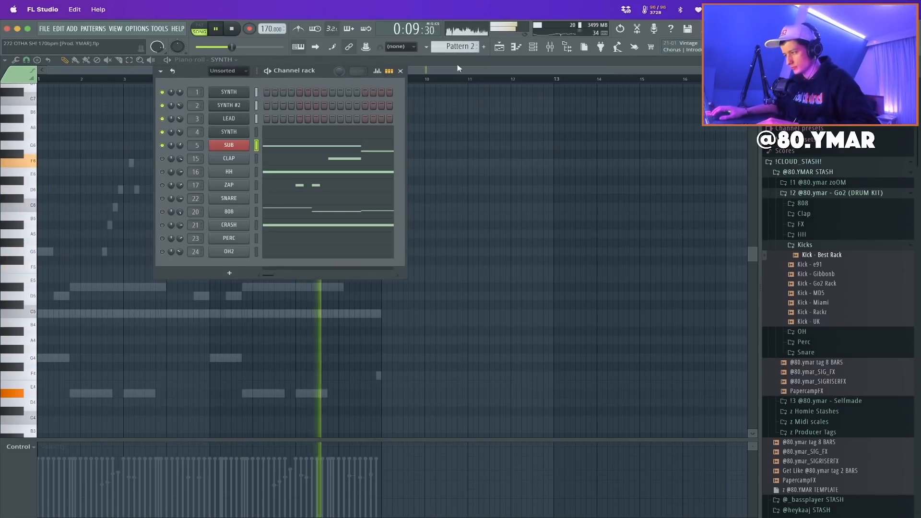
pyautogui.click(284, 148)
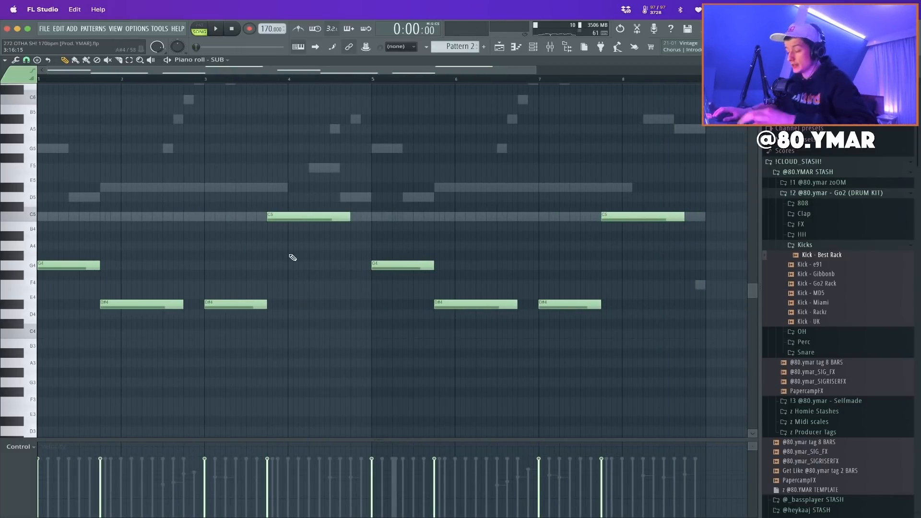
# Try replacing the first C5 note with F5 and D5 notes in bar 4, and undo the change after playback
pyautogui.click(316, 168)
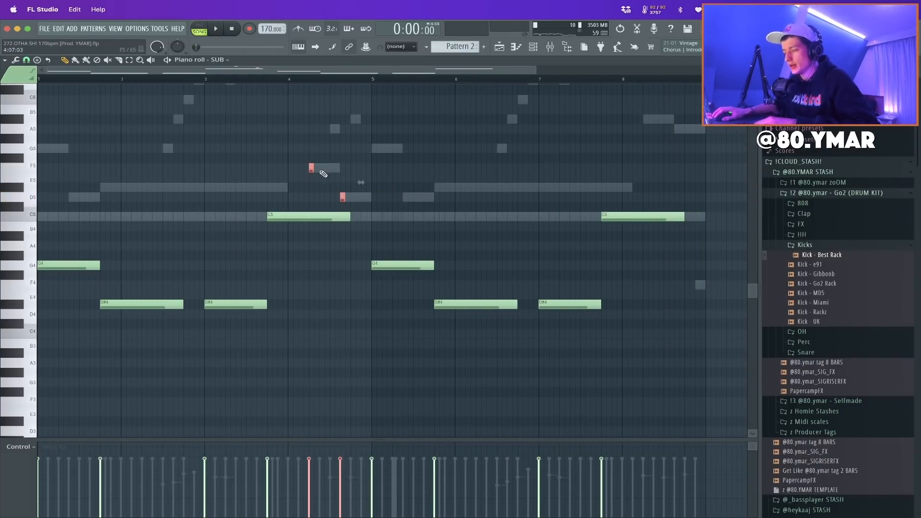
pyautogui.rightClick(308, 217)
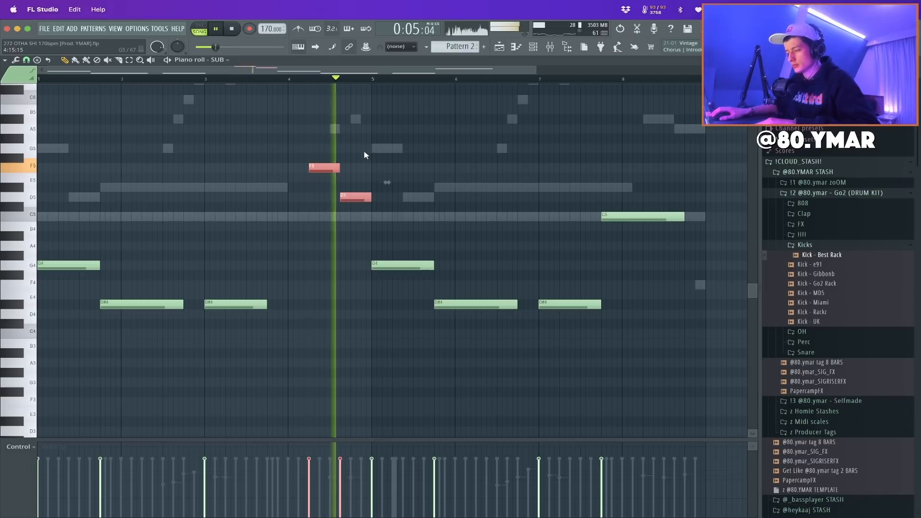
pyautogui.hotkey('ctrl', 'z')
pyautogui.press('space')
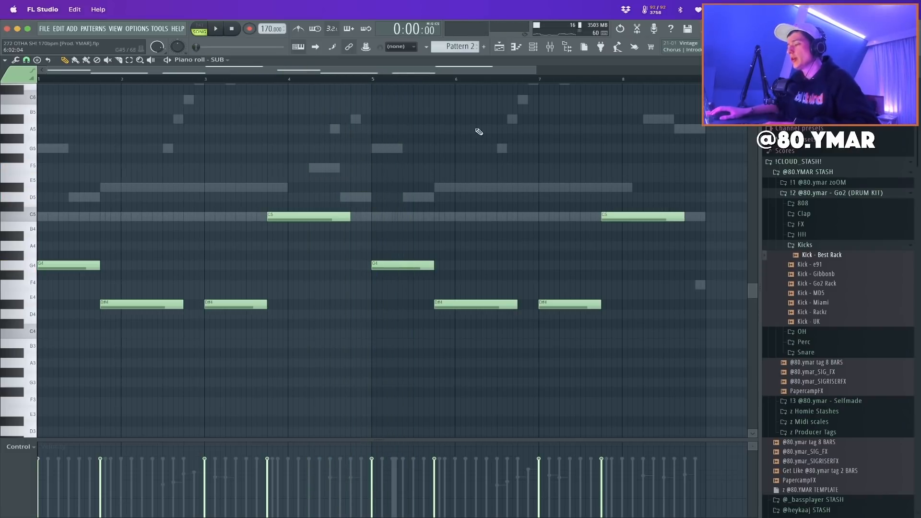
# Play the arrangement with the SUB line alongside the melody channels
pyautogui.click(538, 48)
pyautogui.click(505, 118)
pyautogui.press('space')
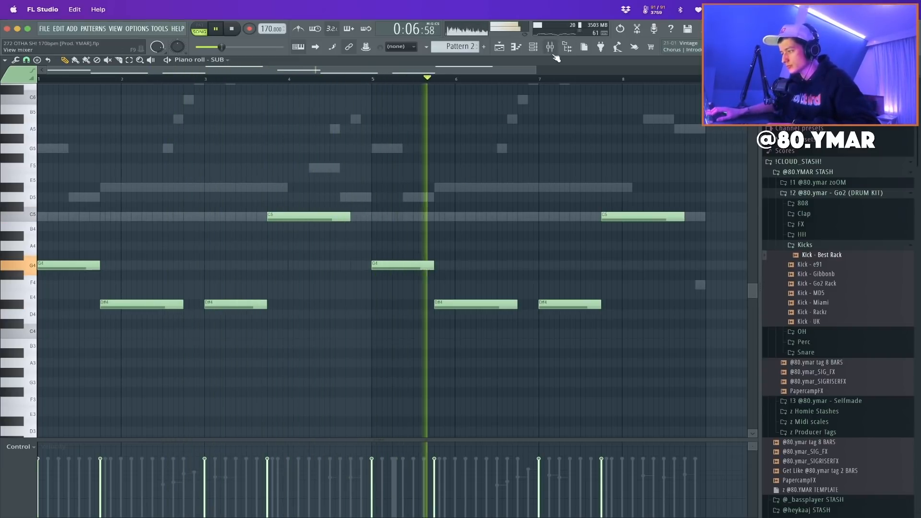
# Assign the SUB channel to a new mixer track beside MELBUS and route that track only to MELBUS
pyautogui.press('F9')
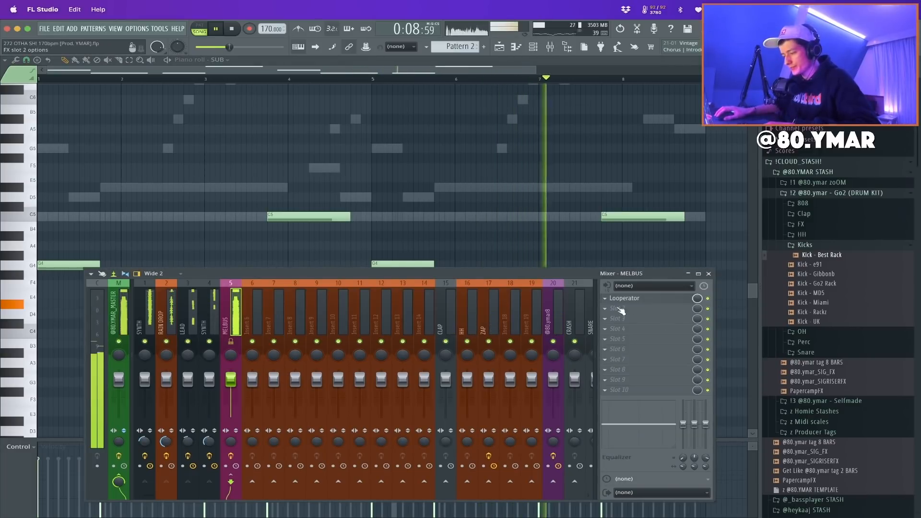
pyautogui.click(250, 312)
pyautogui.hotkey('ctrl', 'l')
pyautogui.press('space')
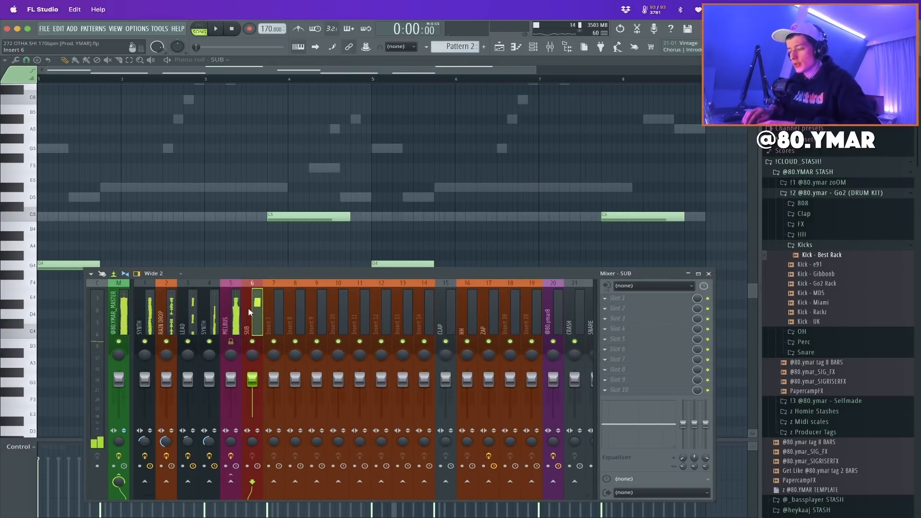
pyautogui.rightClick(254, 481)
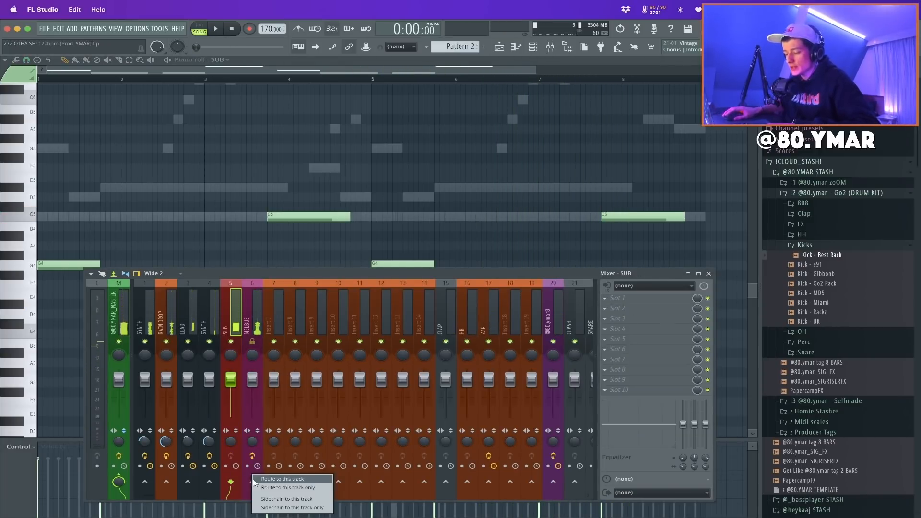
pyautogui.click(290, 488)
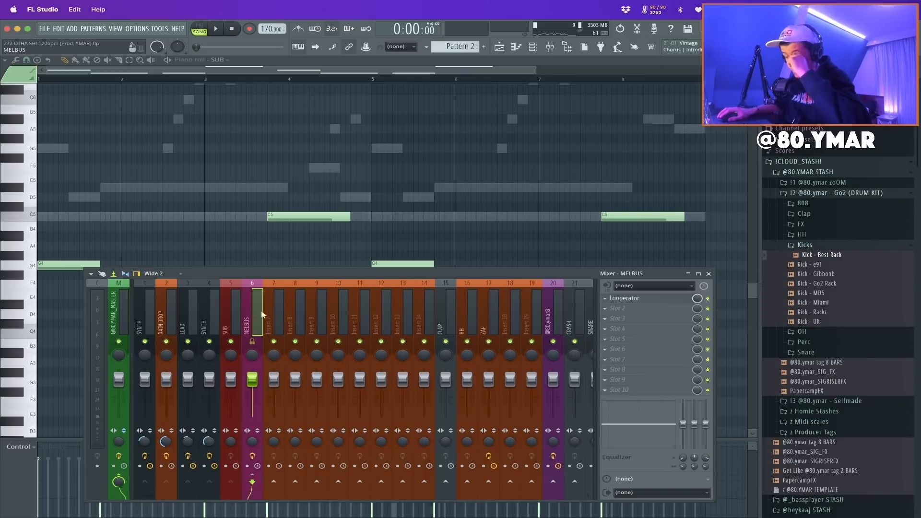
# Add Looperator to the SUB mixer track's first effect slot and load its D!ST preset
pyautogui.click(655, 303)
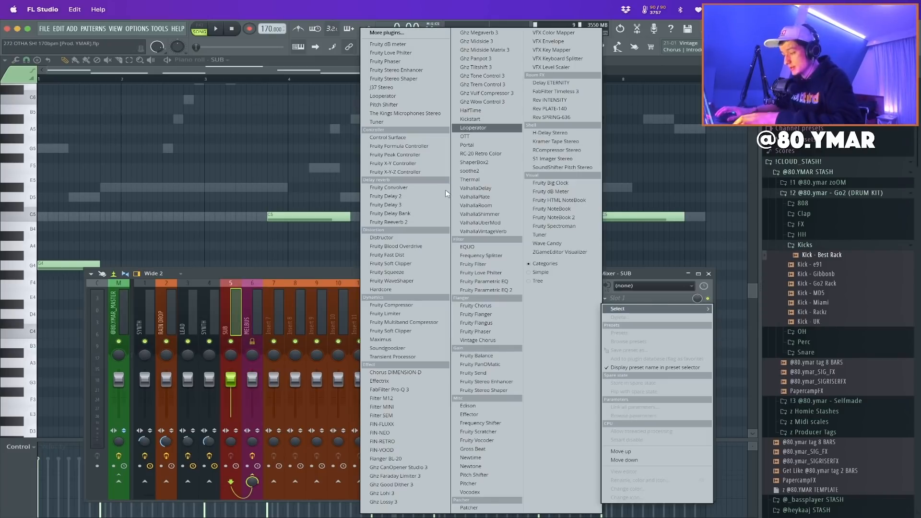
pyautogui.click(483, 127)
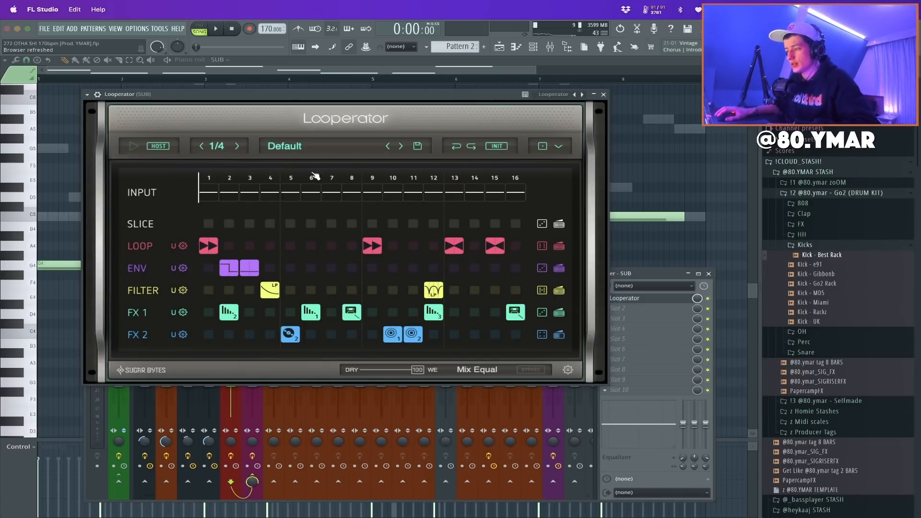
pyautogui.click(293, 146)
pyautogui.click(360, 224)
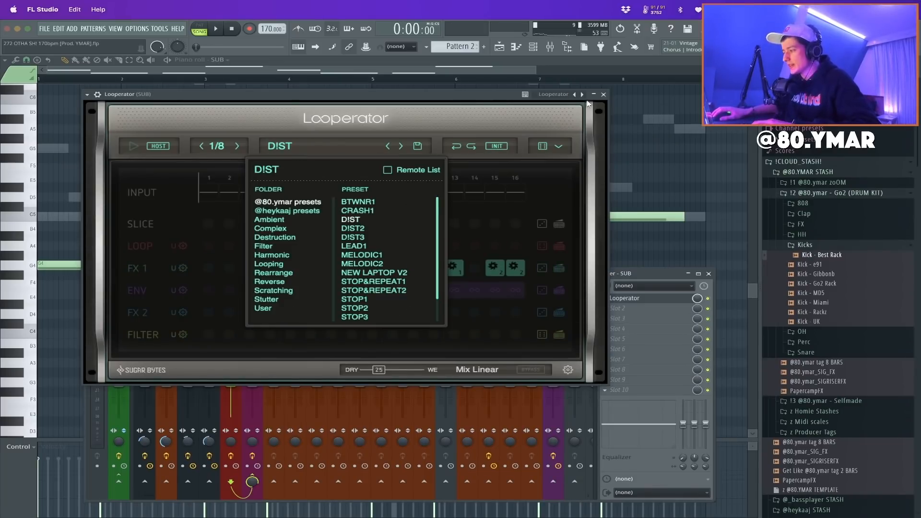
pyautogui.press('Escape')
# Play the beat and set the SUB track's Looperator dry/wet mix to 15
pyautogui.press('space')
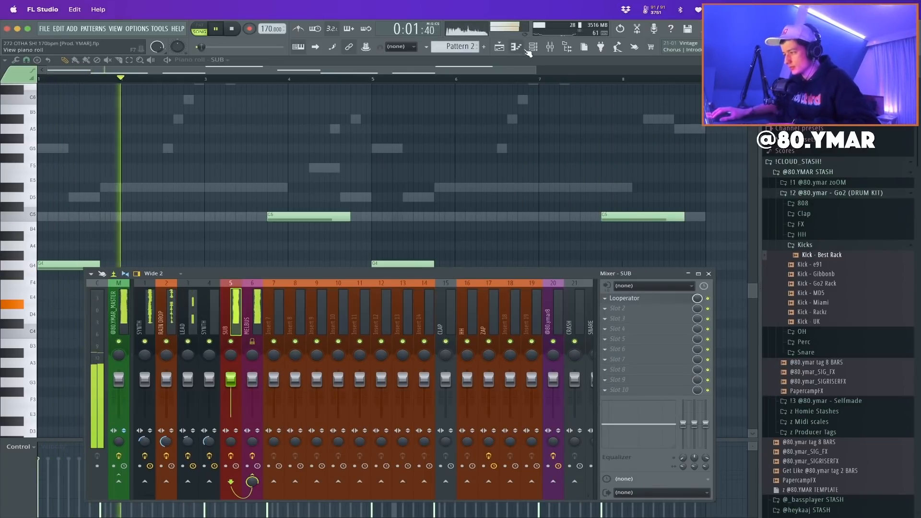
pyautogui.press('F6')
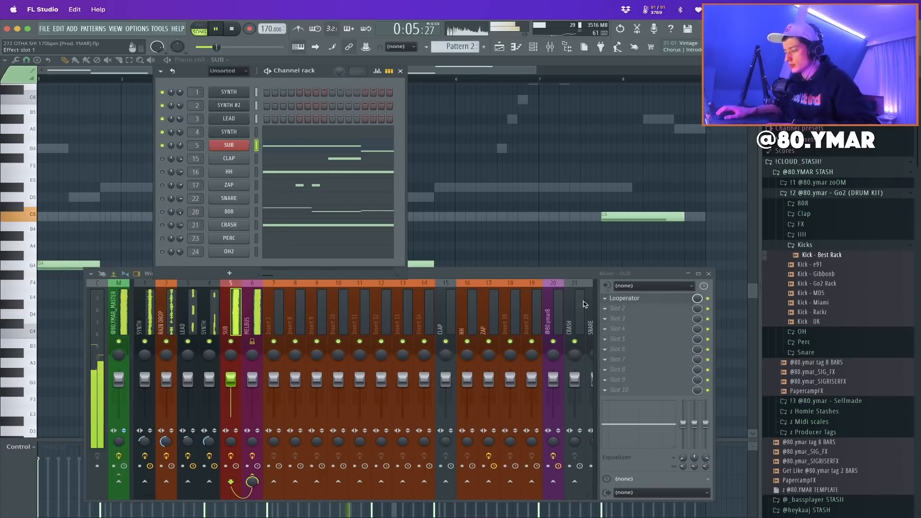
pyautogui.click(624, 298)
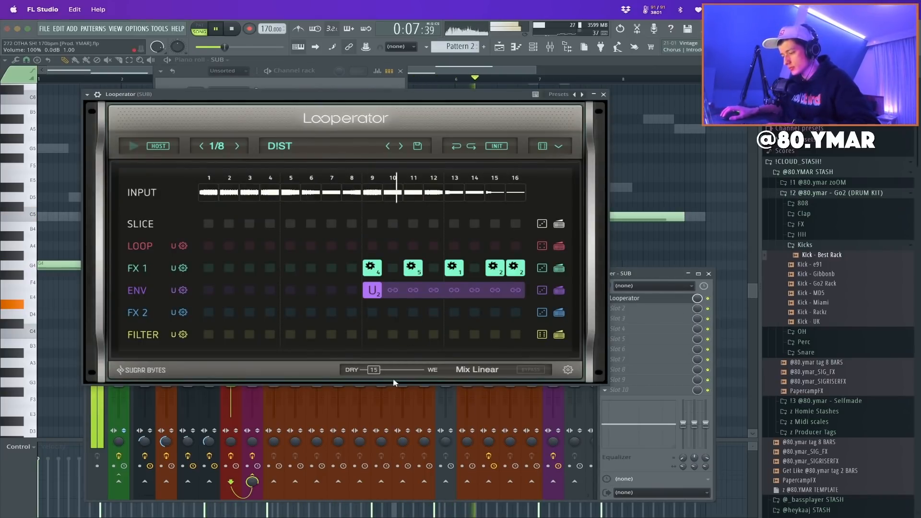
pyautogui.press('Escape')
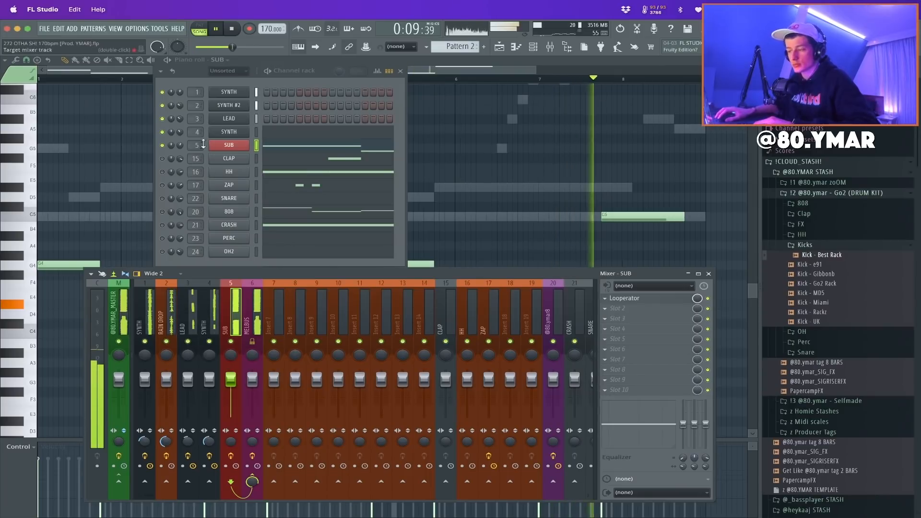
pyautogui.click(533, 47)
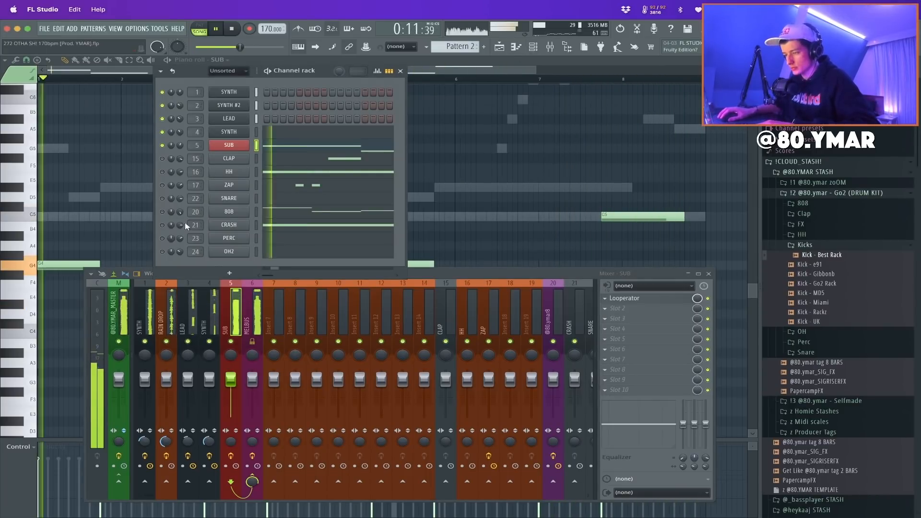
pyautogui.click(531, 47)
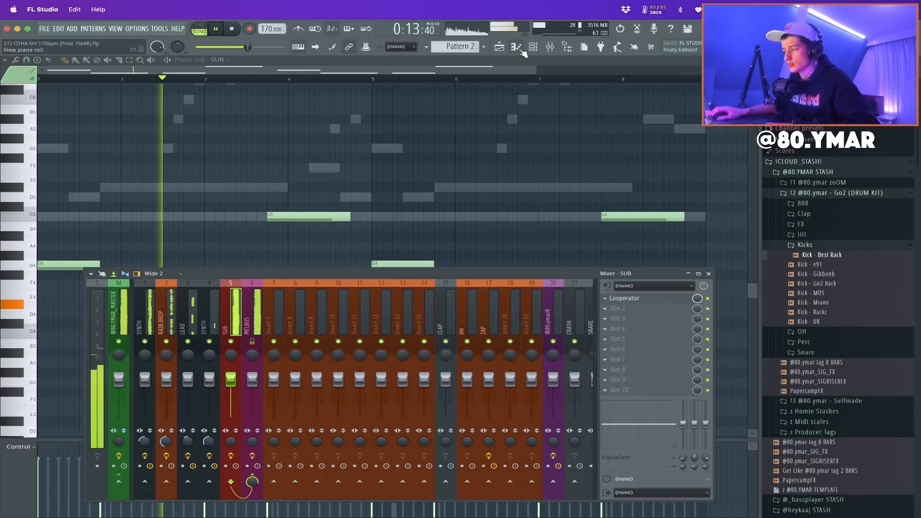
pyautogui.click(618, 309)
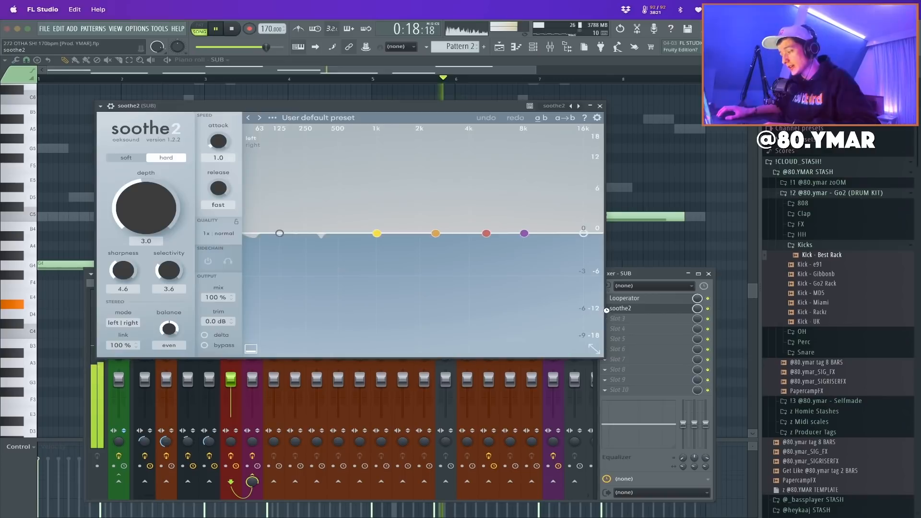
pyautogui.press('Escape')
pyautogui.click(605, 308)
pyautogui.click(624, 327)
# Insert ShaperBox2 in the SUB track's second effect slot and give its Pan shaper the Rhythm 9 curve
pyautogui.click(618, 309)
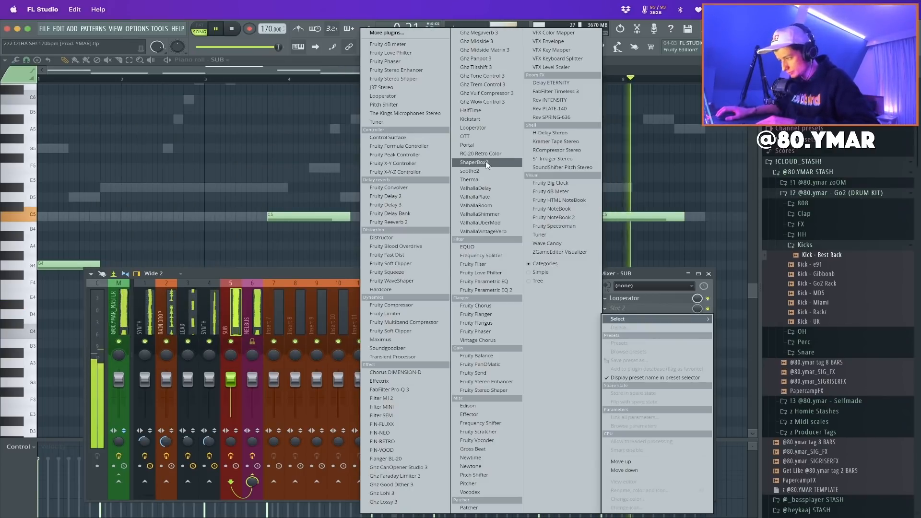
pyautogui.click(468, 162)
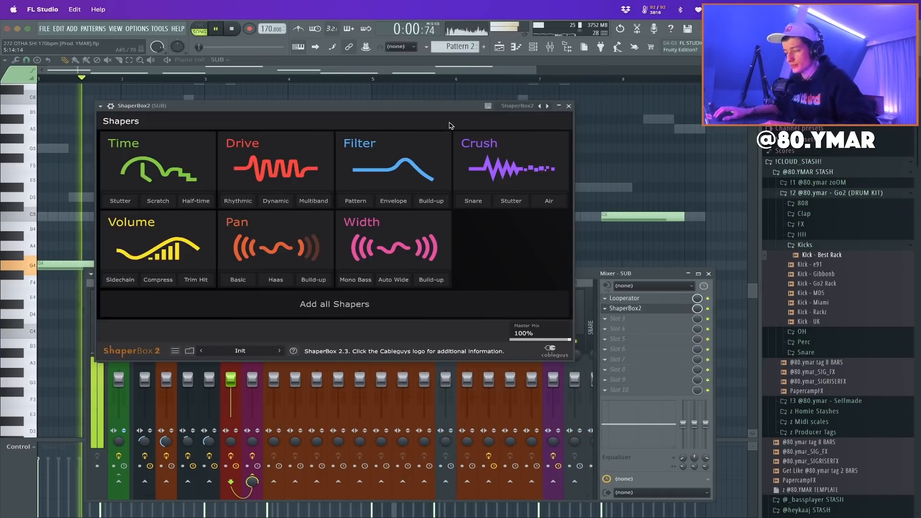
pyautogui.click(275, 244)
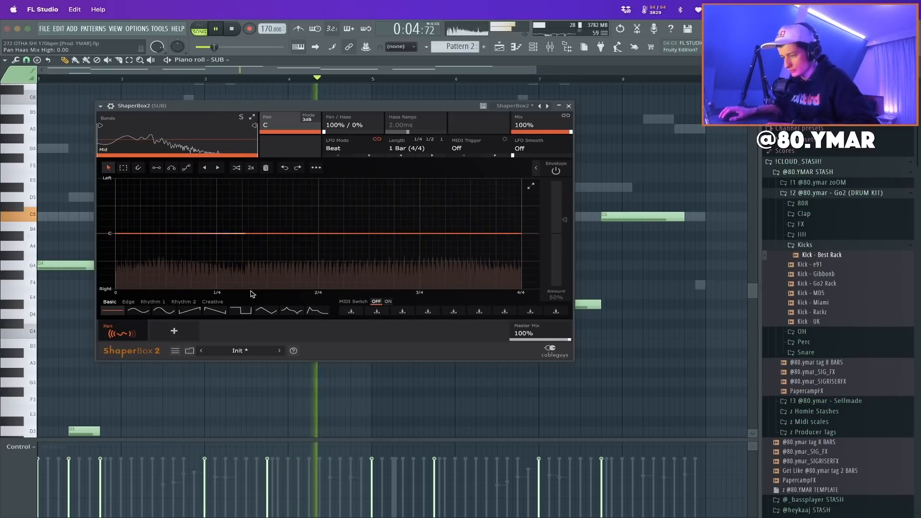
pyautogui.click(183, 302)
pyautogui.click(189, 310)
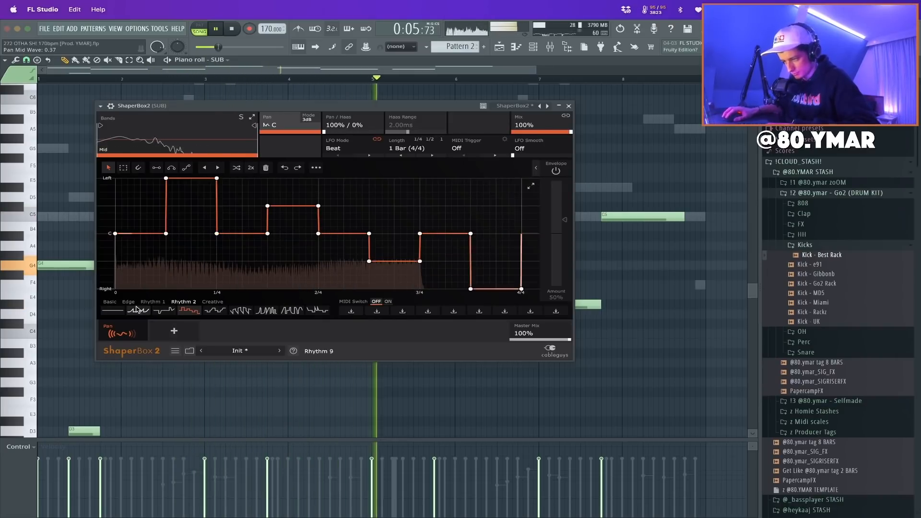
# Set the SUB Pan shaper's length to 2 bars and separate a low band from the mid band, keeping the mix at 100%
pyautogui.click(431, 156)
pyautogui.moveTo(540, 126); pyautogui.dragTo(540, 161)
pyautogui.moveTo(101, 126)
pyautogui.mouseDown()
pyautogui.moveTo(255, 126)
pyautogui.moveTo(101, 127)
pyautogui.mouseUp()
pyautogui.moveTo(255, 125)
pyautogui.mouseDown()
pyautogui.moveTo(237, 127)
pyautogui.moveTo(254, 126)
pyautogui.mouseUp()
pyautogui.moveTo(101, 126); pyautogui.dragTo(204, 130)
pyautogui.doubleClick(535, 132)
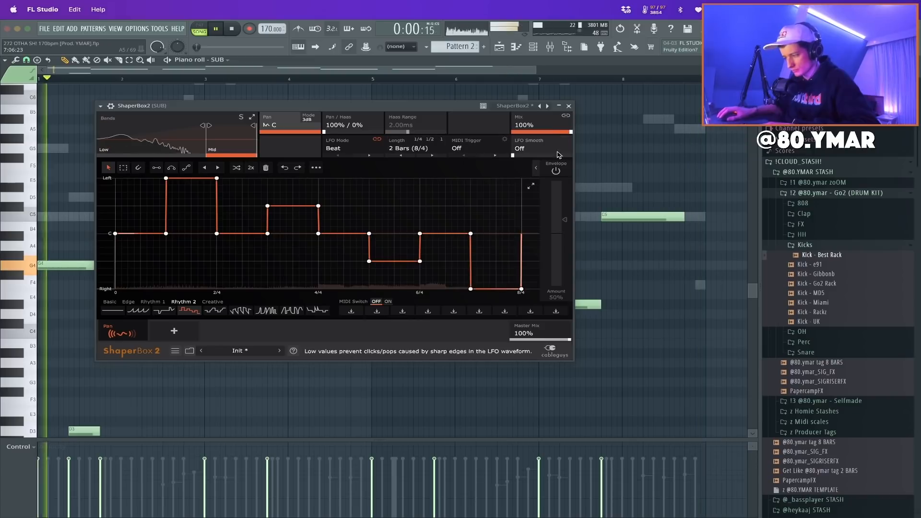
pyautogui.click(569, 106)
pyautogui.press('space')
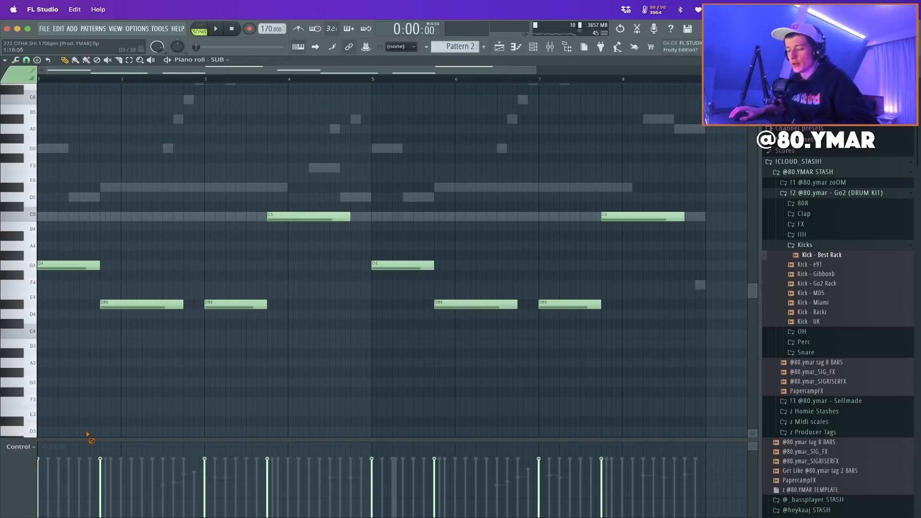
# Play the full arrangement in the playlist and check the SUB track's effects and level in the mixer
pyautogui.click(500, 45)
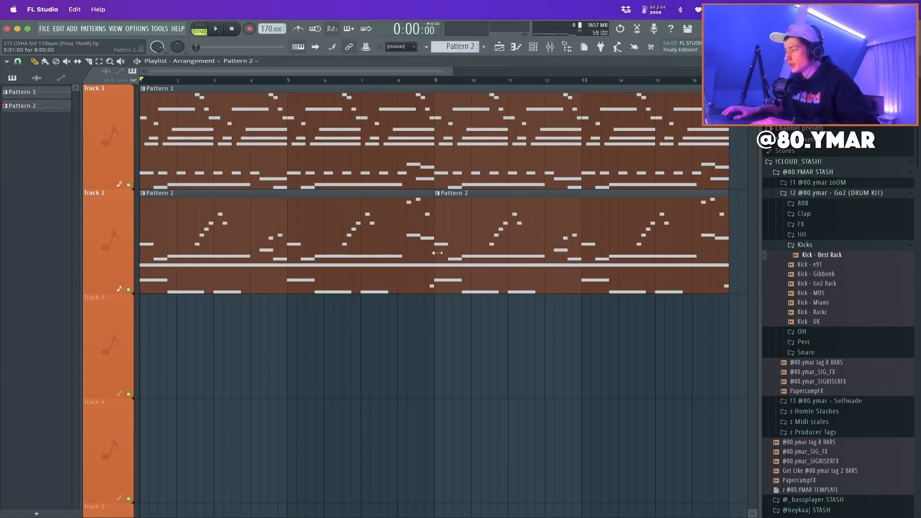
pyautogui.scroll(-3, 544, 138)
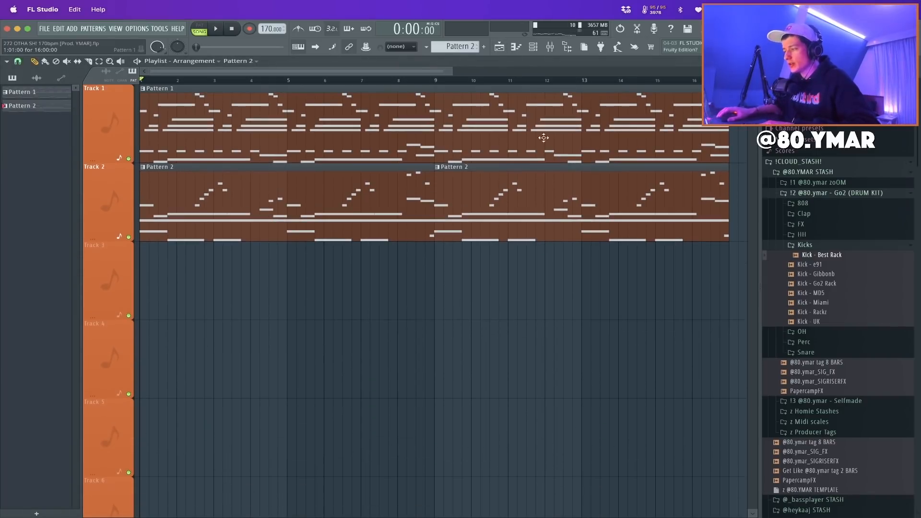
pyautogui.scroll(1, 464, 46)
pyautogui.press('space')
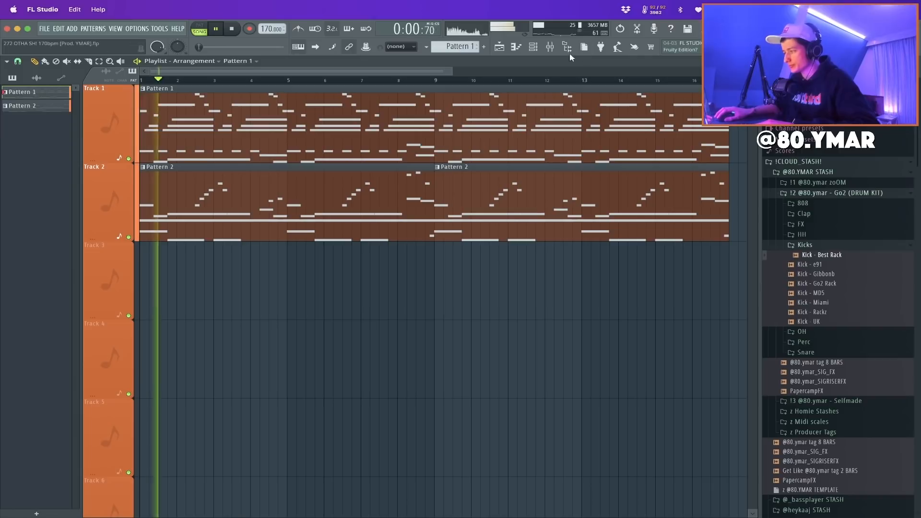
pyautogui.press('F9')
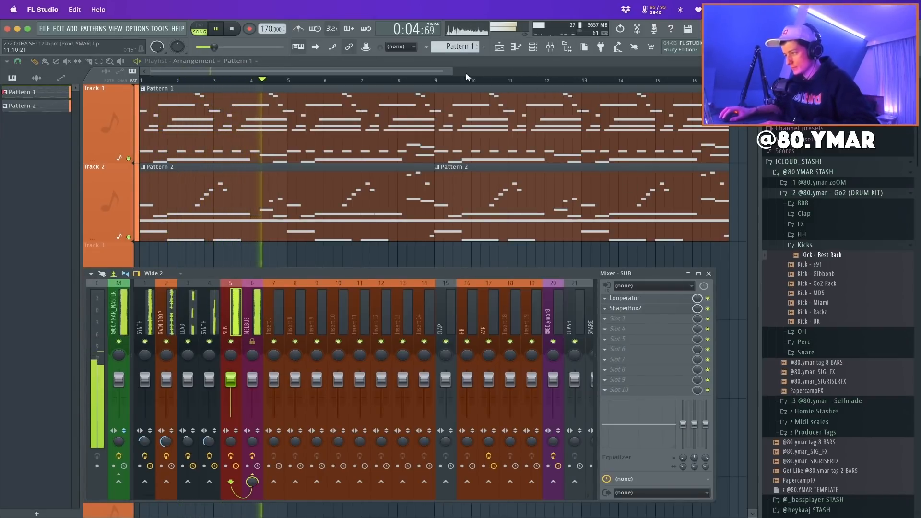
pyautogui.press('F9')
# Split Pattern 1 by channel and lay out SYNTH, SYNTH #2, LEAD and Pattern 4 on tracks 1 to 4 from bar 1
pyautogui.scroll(-3, 647, 160)
pyautogui.moveTo(753, 79); pyautogui.dragTo(752, 95)
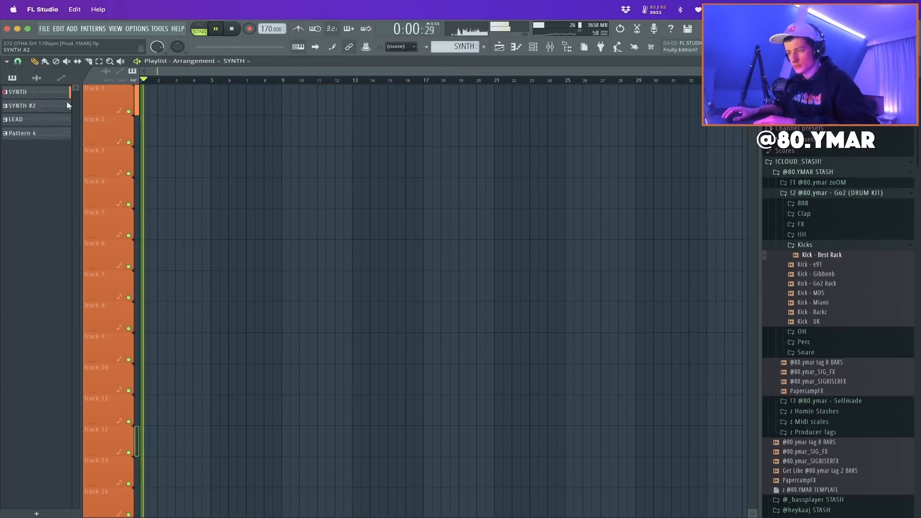
pyautogui.keyDown('shift'); pyautogui.click(36, 134); pyautogui.keyUp('shift')
pyautogui.moveTo(35, 134); pyautogui.dragTo(136, 87)
pyautogui.press('super+d')
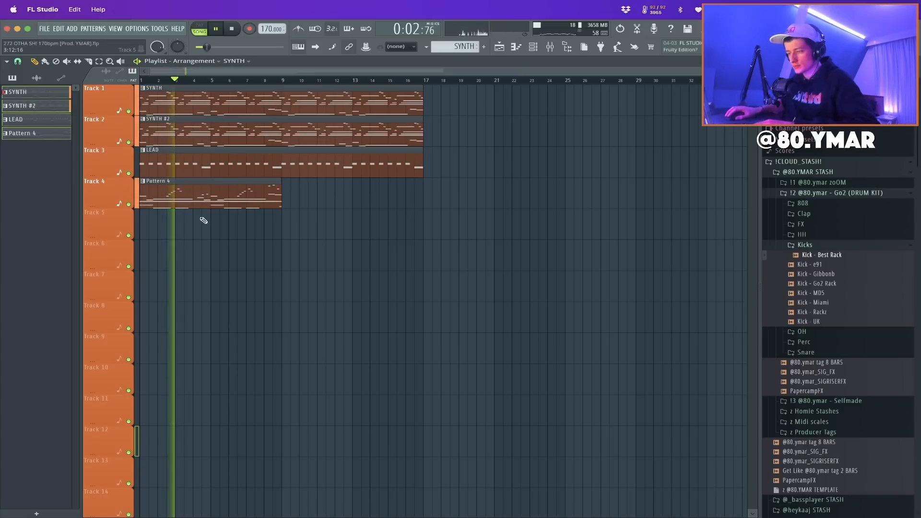
# Repeat the Pattern 4 clip on track 4 to fill 16 bars, and stop playback
pyautogui.keyDown('super'); pyautogui.click(211, 202); pyautogui.keyUp('super')
pyautogui.press('super+b')
pyautogui.press('super+d')
pyautogui.click(53, 108)
pyautogui.scroll(1, 368, 190)
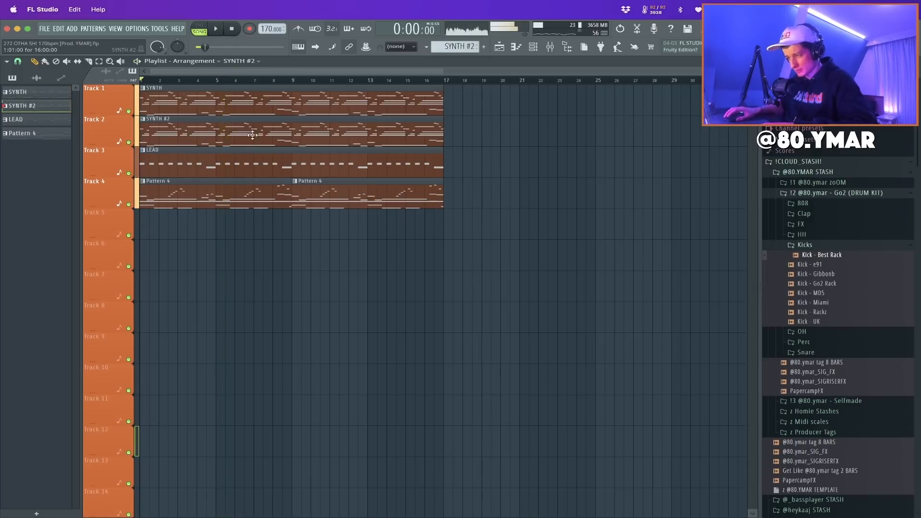
pyautogui.press('space')
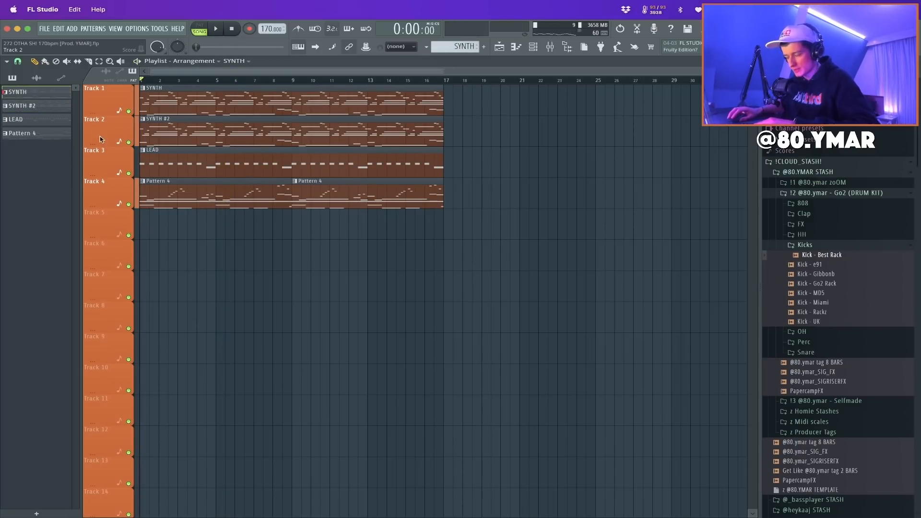
# Move the SYNTH and SUB channels' notes from Pattern 4 into a new pattern and split it by channel
pyautogui.click(533, 47)
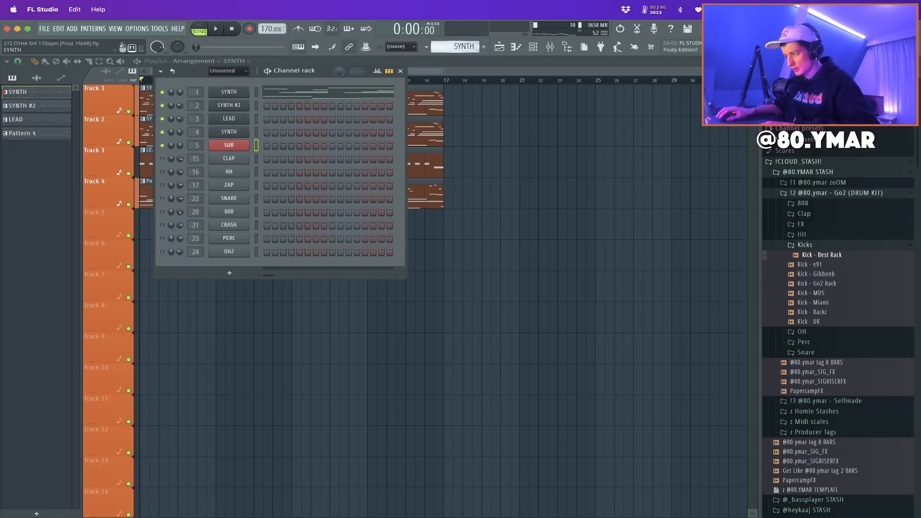
pyautogui.scroll(-3, 456, 47)
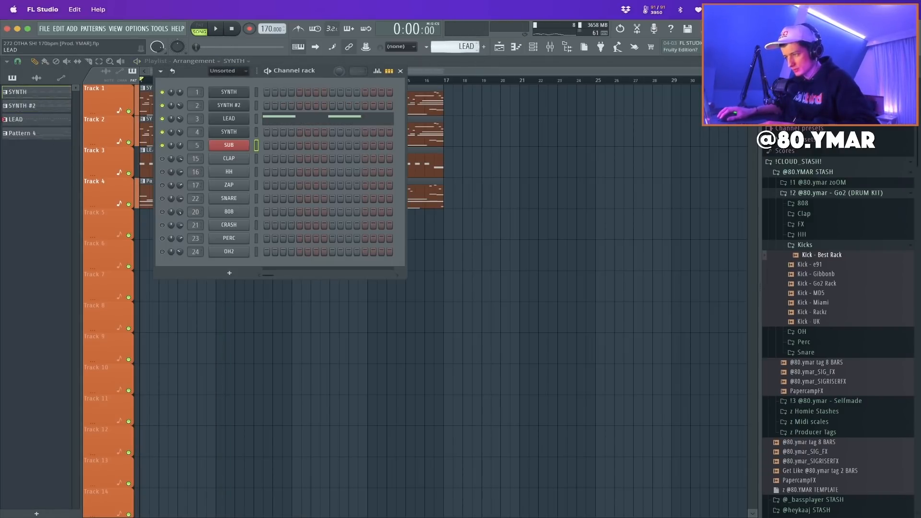
pyautogui.scroll(1, 456, 46)
pyautogui.scroll(-1, 456, 47)
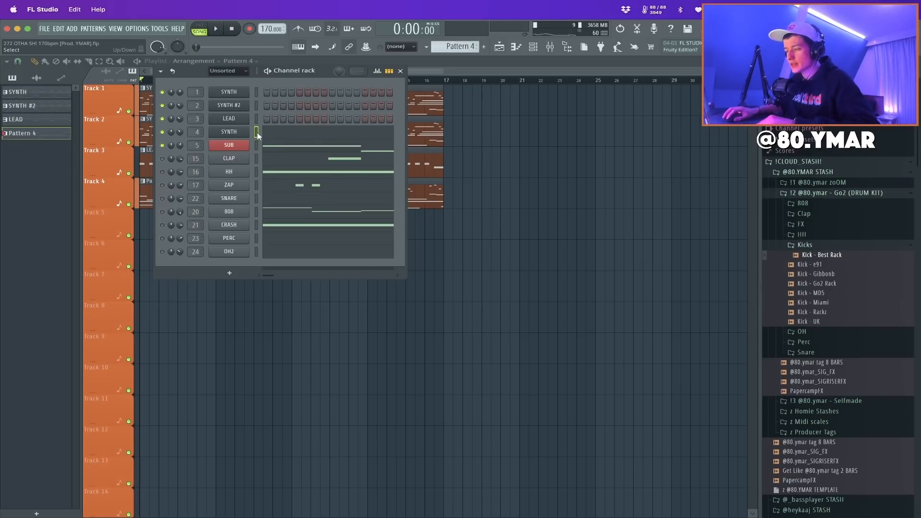
pyautogui.moveTo(258, 134); pyautogui.dragTo(257, 146)
pyautogui.press('super+x')
pyautogui.scroll(-1, 456, 47)
pyautogui.scroll(1, 456, 47)
pyautogui.scroll(-1, 456, 47)
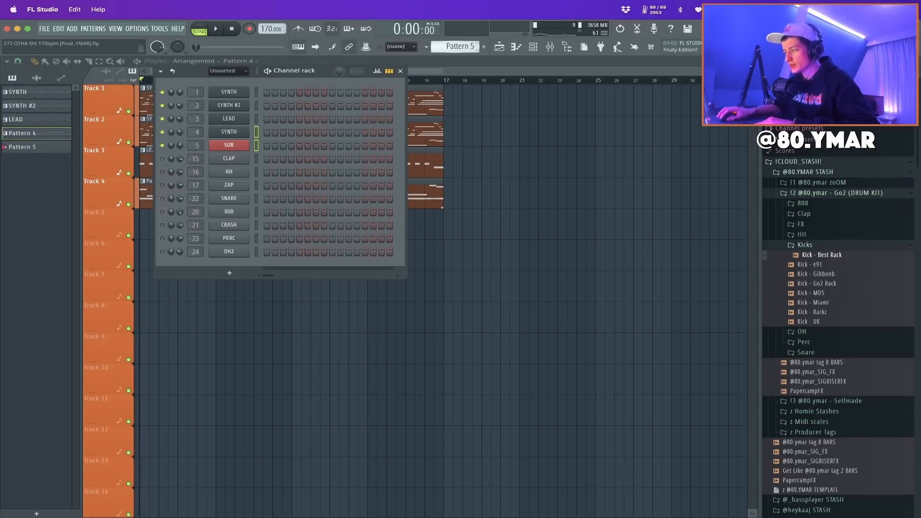
pyautogui.press('super+v')
pyautogui.press('F6')
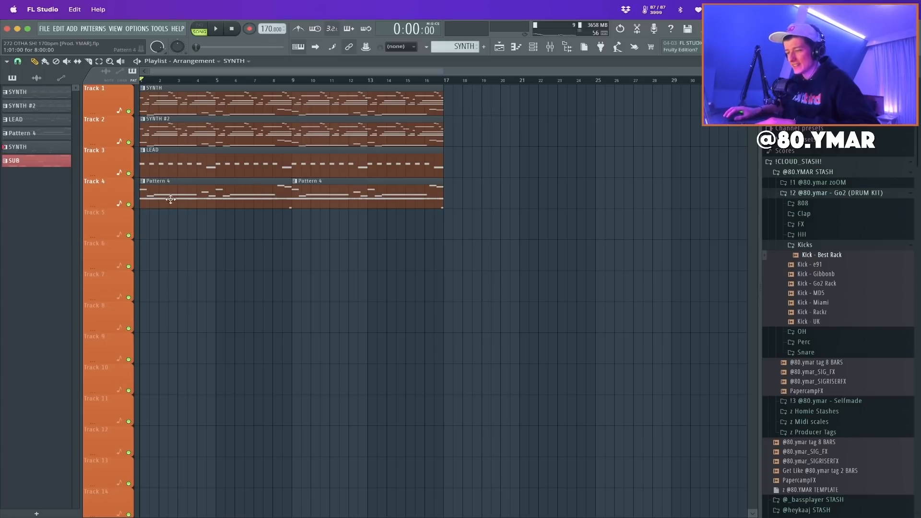
# Place the SYNTH and SUB clips on tracks 4 and 5 at bar 1, moving the Pattern 4 clips below them
pyautogui.moveTo(29, 151); pyautogui.dragTo(438, 255)
pyautogui.moveTo(237, 192); pyautogui.dragTo(238, 254)
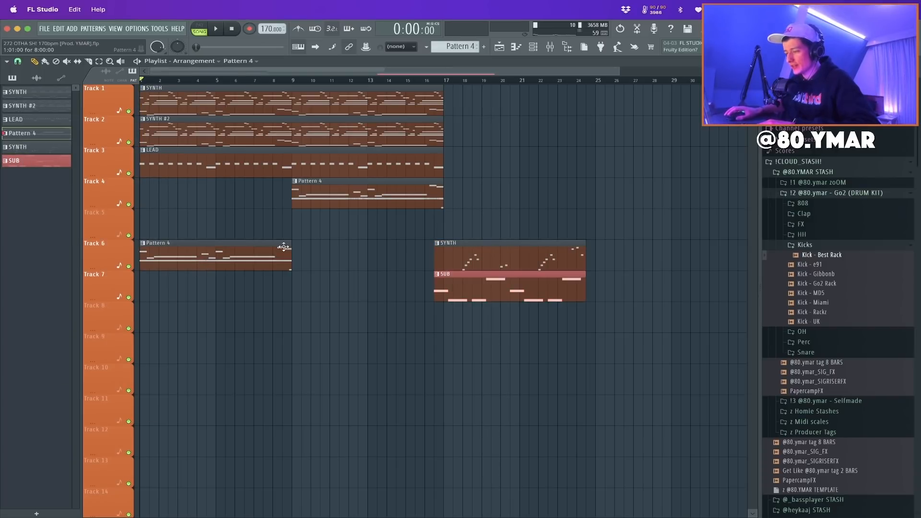
pyautogui.moveTo(331, 206); pyautogui.dragTo(346, 276)
pyautogui.moveTo(524, 296); pyautogui.dragTo(155, 213)
# Line up the Pattern 4 clips on track 7 and repeat the SYNTH and SUB clips to fill 16 bars
pyautogui.moveTo(320, 251); pyautogui.dragTo(270, 281)
pyautogui.press('super+d')
pyautogui.moveTo(361, 280); pyautogui.dragTo(351, 280)
pyautogui.press('super+b')
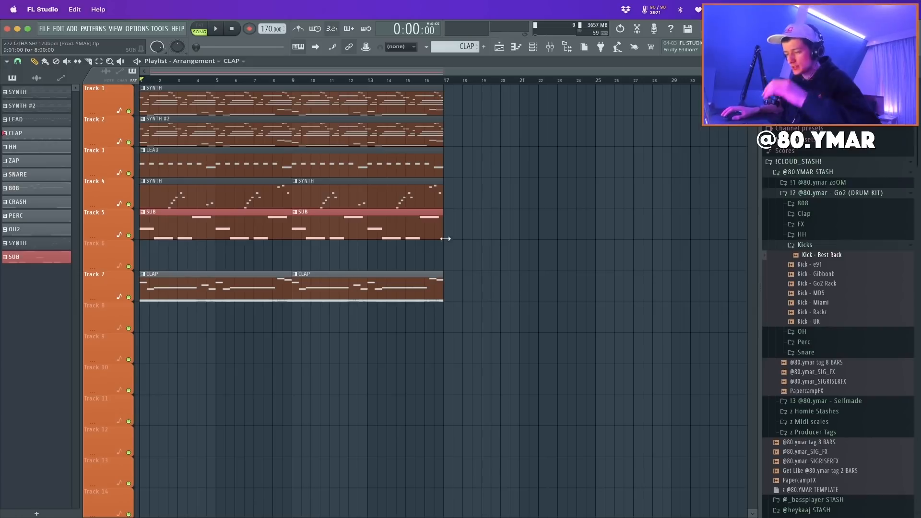
# Move the SYNTH and SUB patterns below LEAD in the pattern list, and replace the track 7 clips with the drum patterns on tracks 7 to 14
pyautogui.rightClick(379, 295)
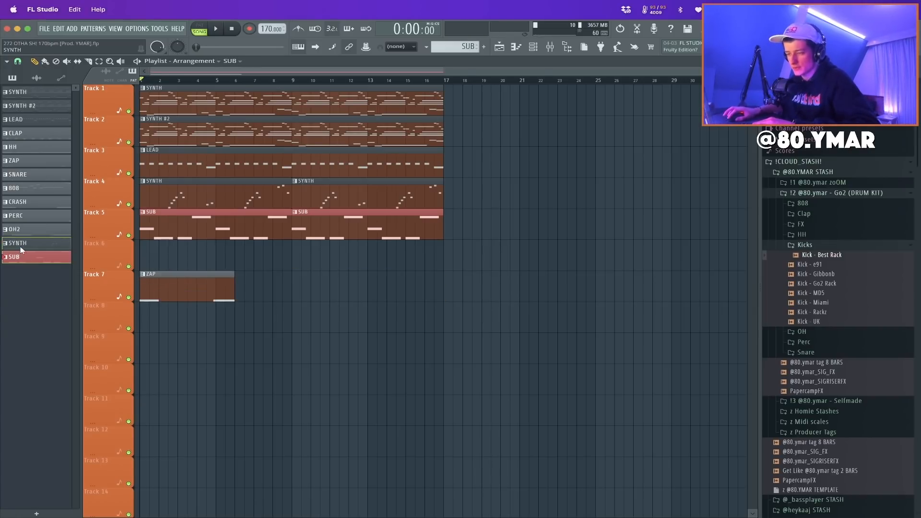
pyautogui.moveTo(35, 127); pyautogui.dragTo(34, 129)
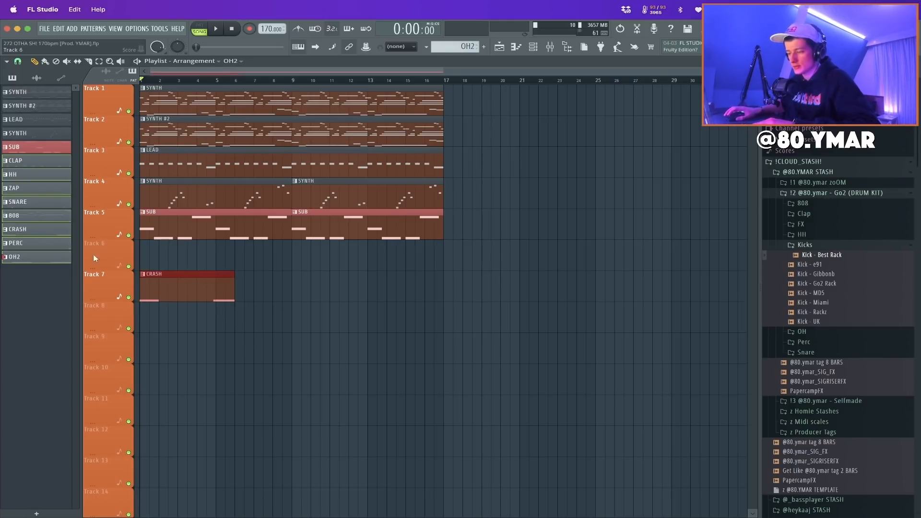
pyautogui.press('Delete')
pyautogui.moveTo(31, 166); pyautogui.dragTo(202, 295)
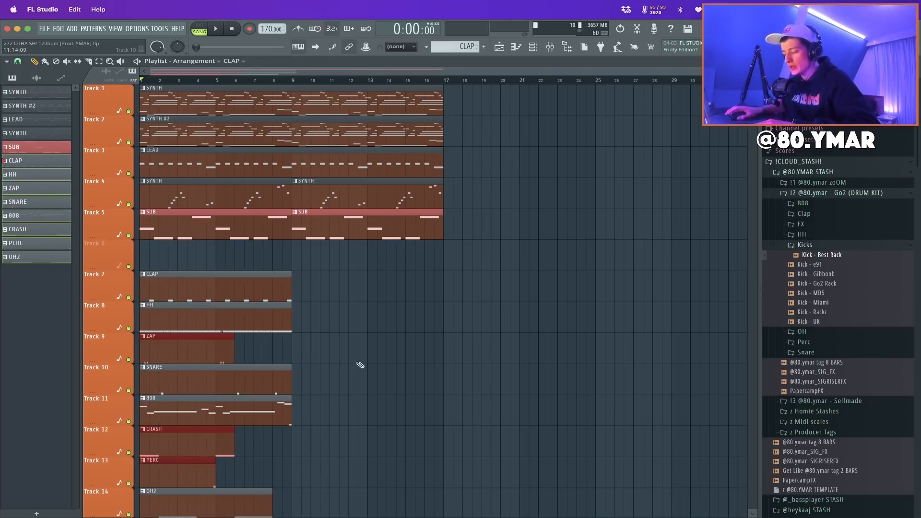
pyautogui.scroll(-8, 331, 340)
pyautogui.scroll(7, 288, 341)
# Extend the shorter ZAP, CRASH, PERC and OH2 clips to 8 bars, and repeat all drum clips to fill 16 bars
pyautogui.moveTo(234, 399); pyautogui.dragTo(389, 409)
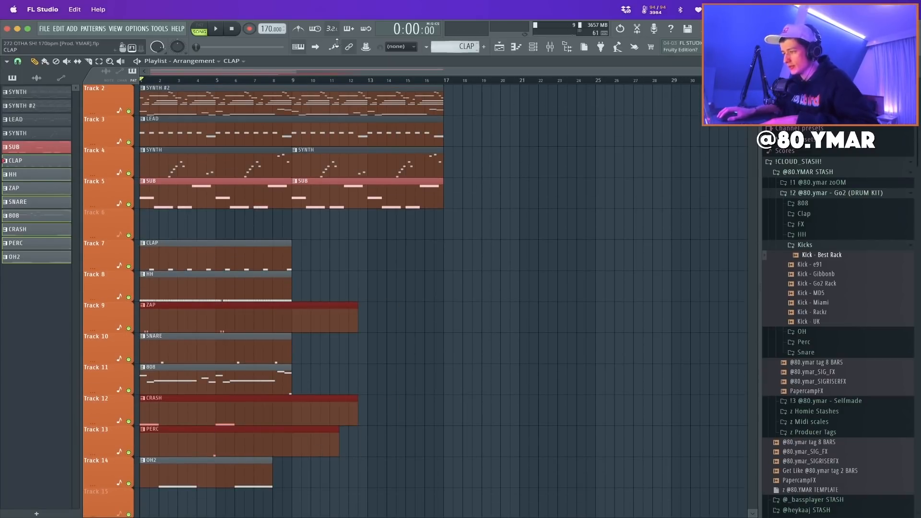
pyautogui.moveTo(308, 408); pyautogui.dragTo(305, 301)
pyautogui.press('Delete')
pyautogui.moveTo(333, 513); pyautogui.dragTo(172, 242)
pyautogui.press('super+b')
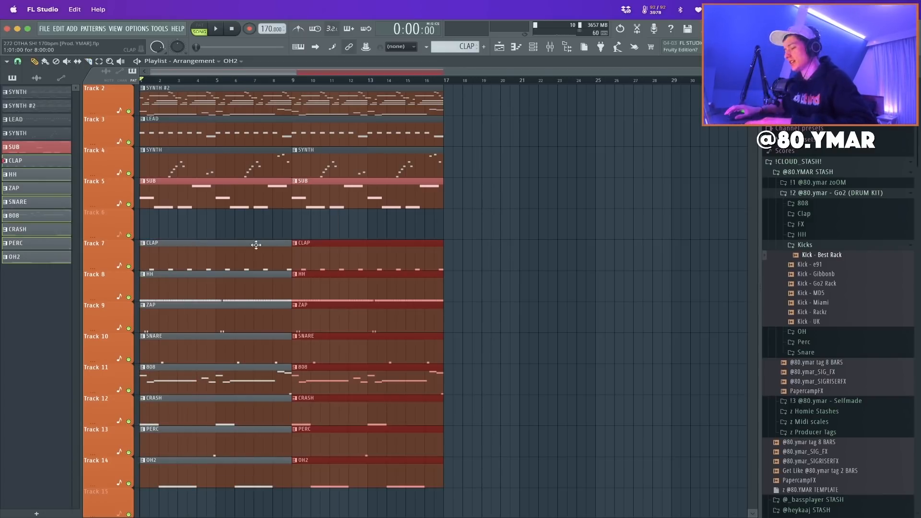
# Duplicate the whole 16-bar arrangement of melody and drum clips until it fills 48 bars
pyautogui.moveTo(515, 456); pyautogui.dragTo(163, 86)
pyautogui.press('super+b')
pyautogui.press('super+b')
pyautogui.keyDown('super'); pyautogui.rightClick(244, 172); pyautogui.keyUp('super')
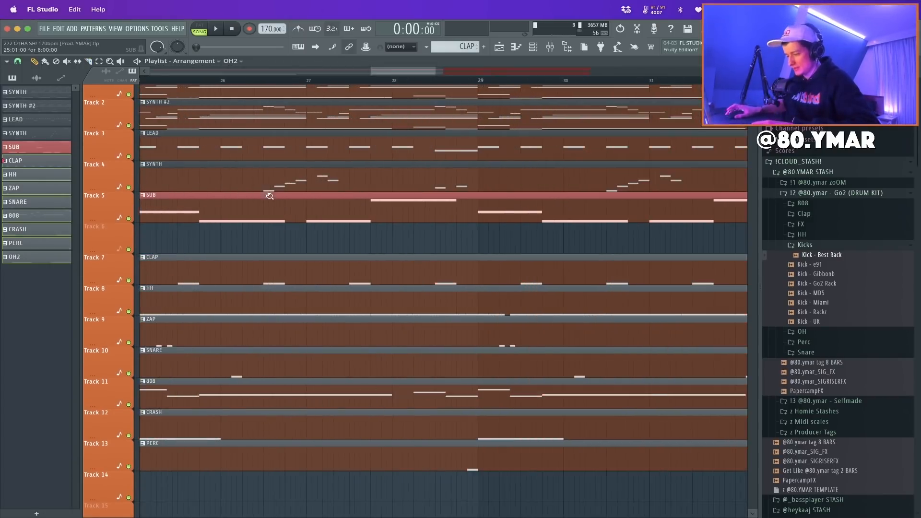
pyautogui.keyDown('super'); pyautogui.rightClick(270, 195); pyautogui.keyUp('super')
pyautogui.moveTo(241, 508); pyautogui.dragTo(196, 474)
pyautogui.press('super+b')
pyautogui.press('super+b')
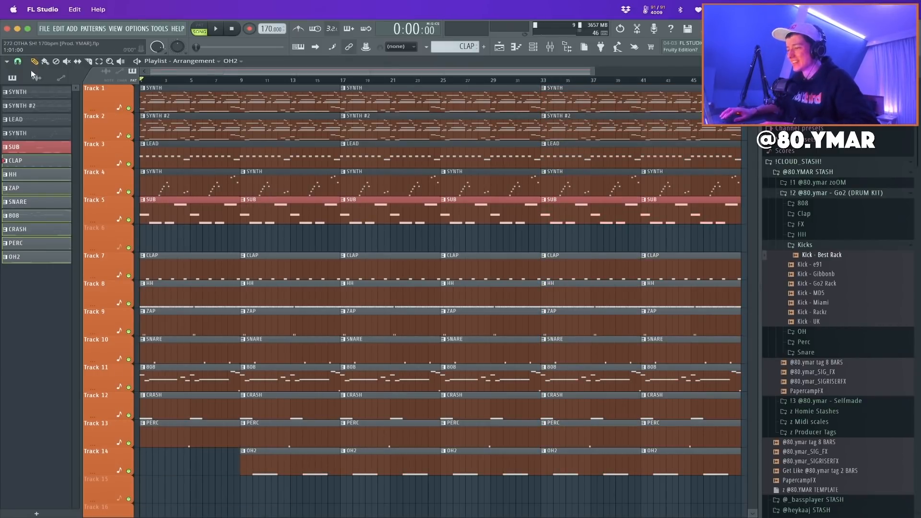
# Play the arrangement and remove the drum clips on tracks 7 to 14 from the first 8 bars
pyautogui.press('space')
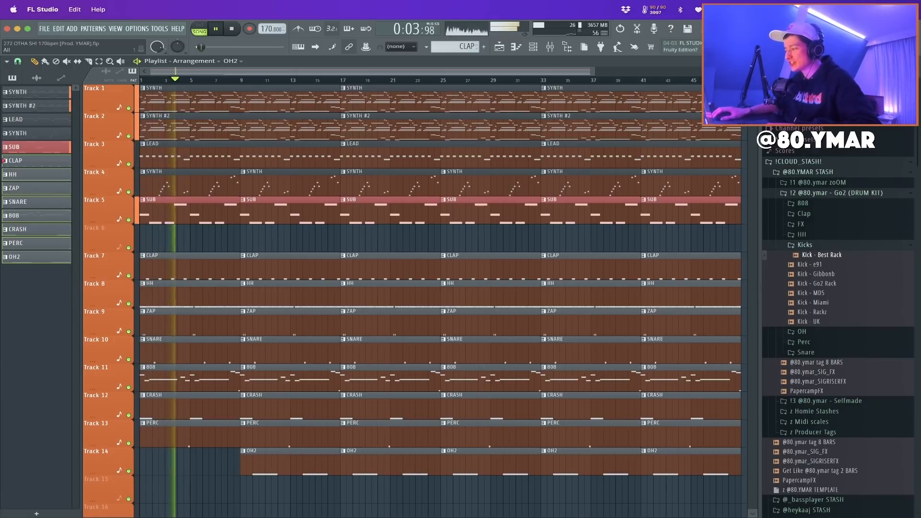
pyautogui.scroll(-4, 153, 113)
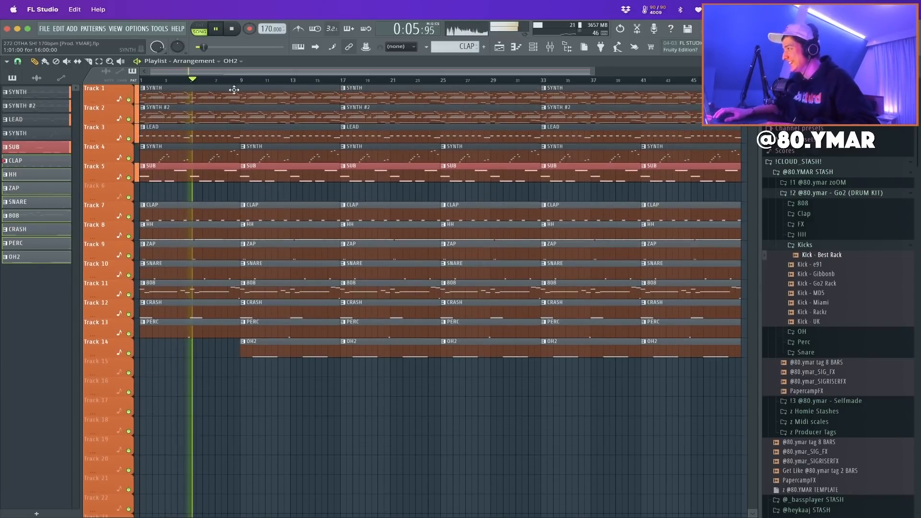
pyautogui.rightClick(181, 216)
pyautogui.press('space')
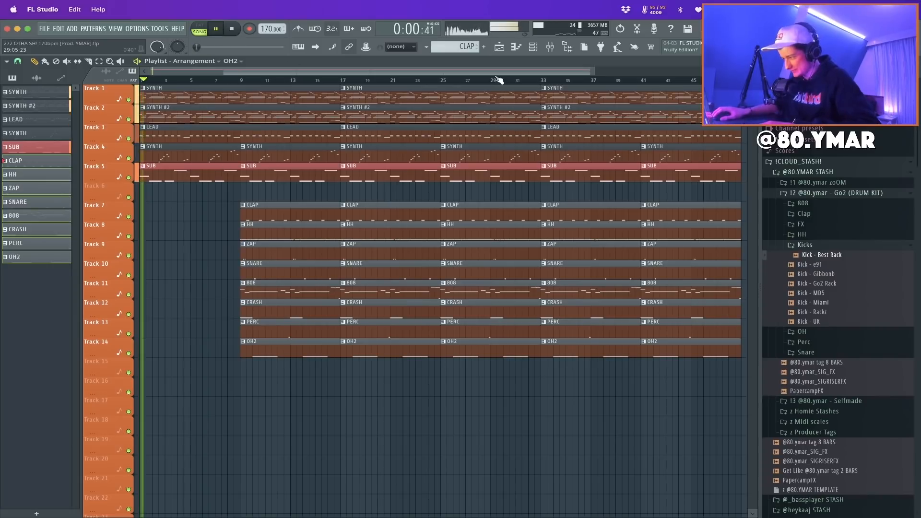
# Add Fruity parametric EQ 2 to the last effect slot of the MELBUS mixer track and create an automation clip for its mix level
pyautogui.press('F9')
pyautogui.click(244, 325)
pyautogui.click(619, 389)
pyautogui.click(506, 343)
pyautogui.click(386, 139)
pyautogui.rightClick(698, 391)
pyautogui.click(716, 420)
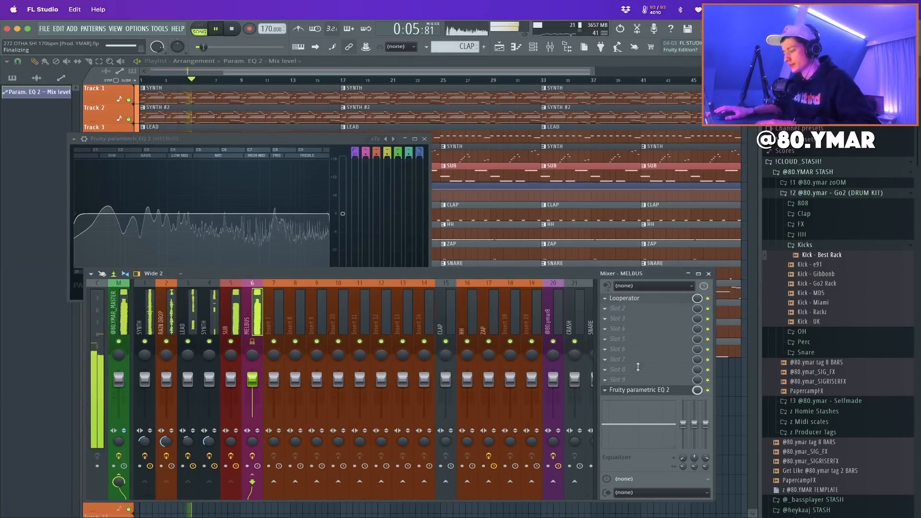
# Put the EQ mix level automation on track 16 and shape it to switch at bar 9 and hold until bar 49
pyautogui.click(347, 155)
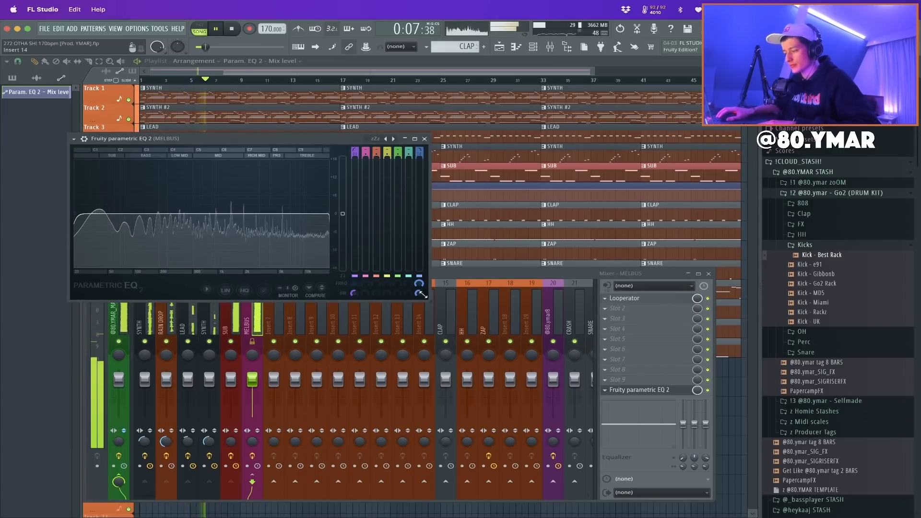
pyautogui.click(425, 139)
pyautogui.press('F9')
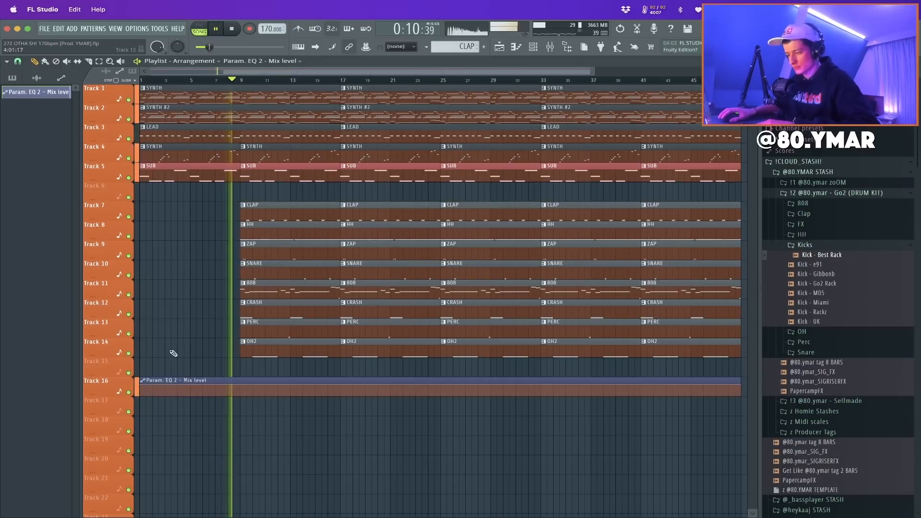
pyautogui.press('space')
pyautogui.moveTo(728, 382); pyautogui.dragTo(745, 409)
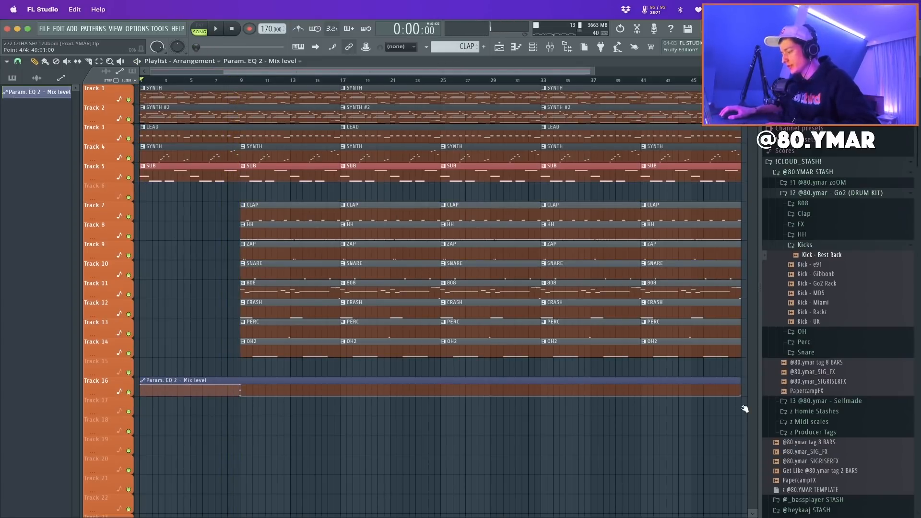
# Create an automation clip for the MELBUS EQ's band 7 frequency on track 17, rising from bar 1 to bar 9
pyautogui.click(550, 48)
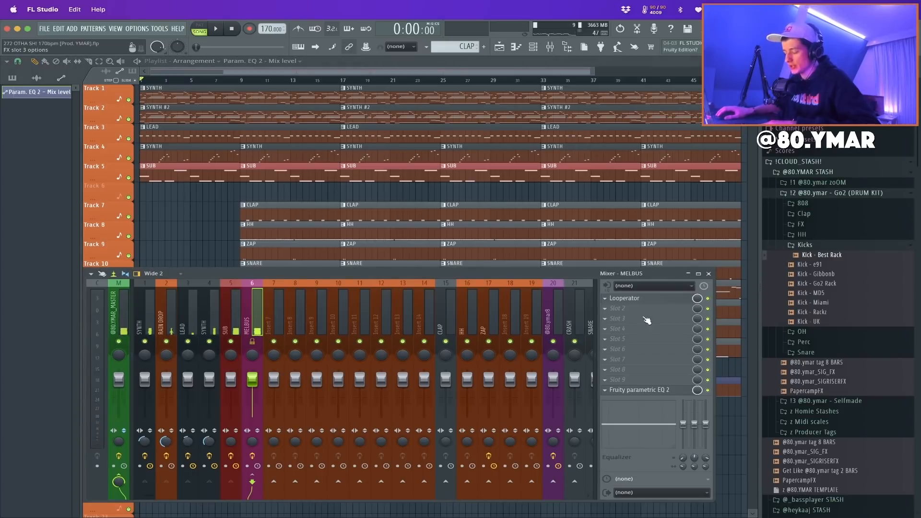
pyautogui.click(649, 390)
pyautogui.rightClick(419, 284)
pyautogui.click(444, 407)
pyautogui.moveTo(470, 196); pyautogui.dragTo(107, 411)
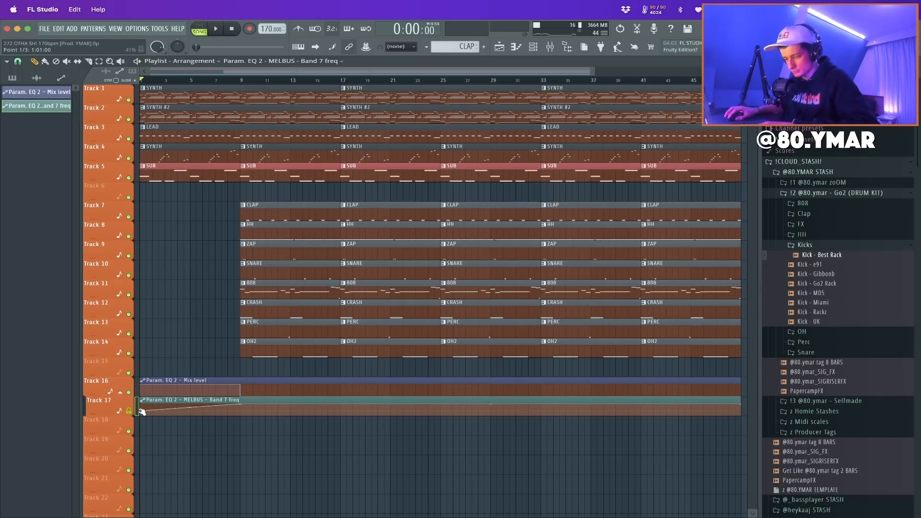
# Remove the first SYNTH clips from tracks 1 and 4 and the first LEAD clip from track 3, and play the intro
pyautogui.rightClick(199, 150)
pyautogui.rightClick(186, 130)
pyautogui.rightClick(156, 118)
pyautogui.press('space')
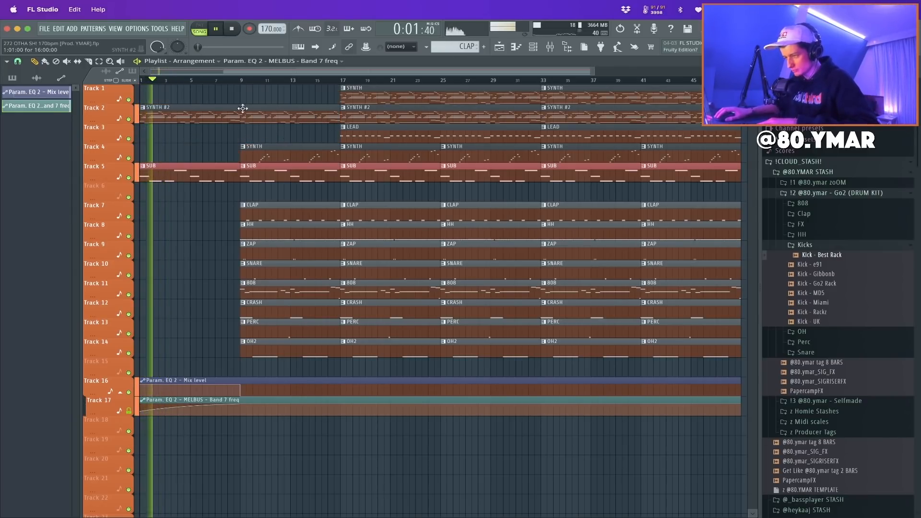
# Move the fourth note of the SUB pattern down one octave to C4, and stop playback
pyautogui.moveTo(593, 75); pyautogui.dragTo(483, 203)
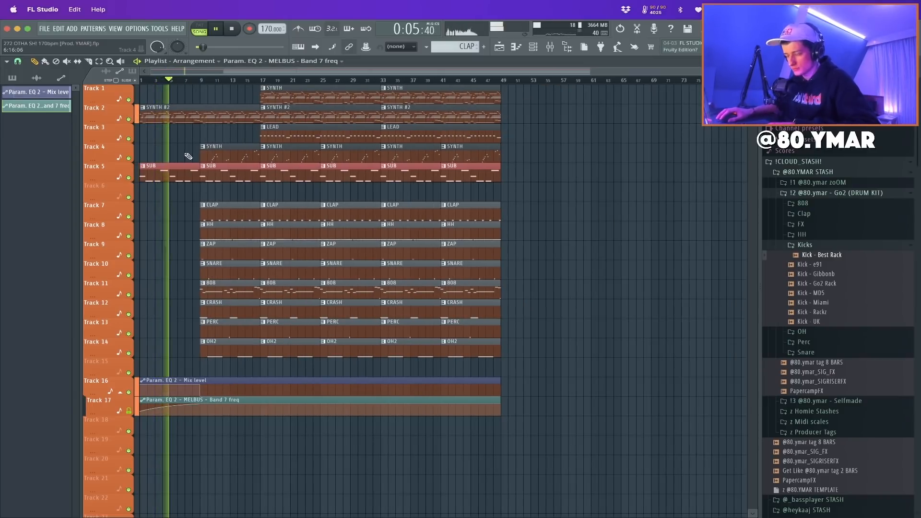
pyautogui.doubleClick(164, 176)
pyautogui.hscroll(-3, 250, 211)
pyautogui.keyDown('super'); pyautogui.click(301, 216); pyautogui.keyUp('super')
pyautogui.press('super+Down')
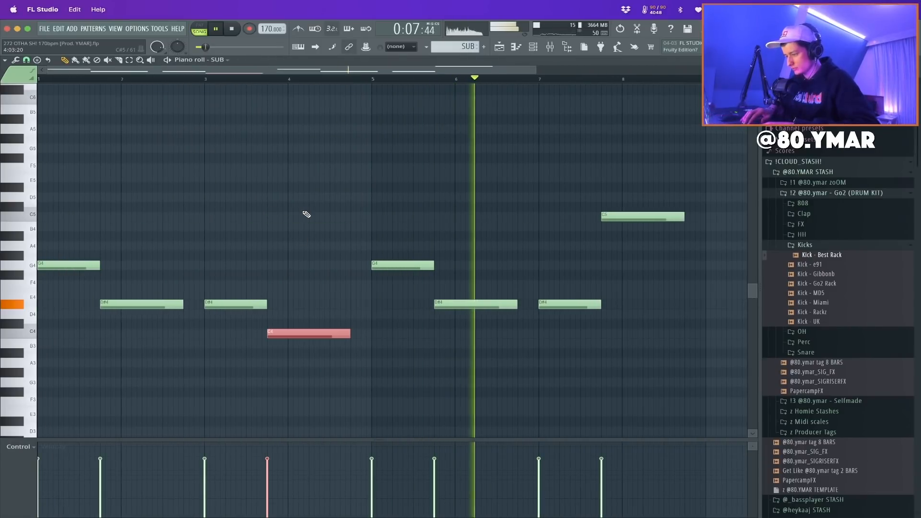
pyautogui.press('space')
pyautogui.press('Escape')
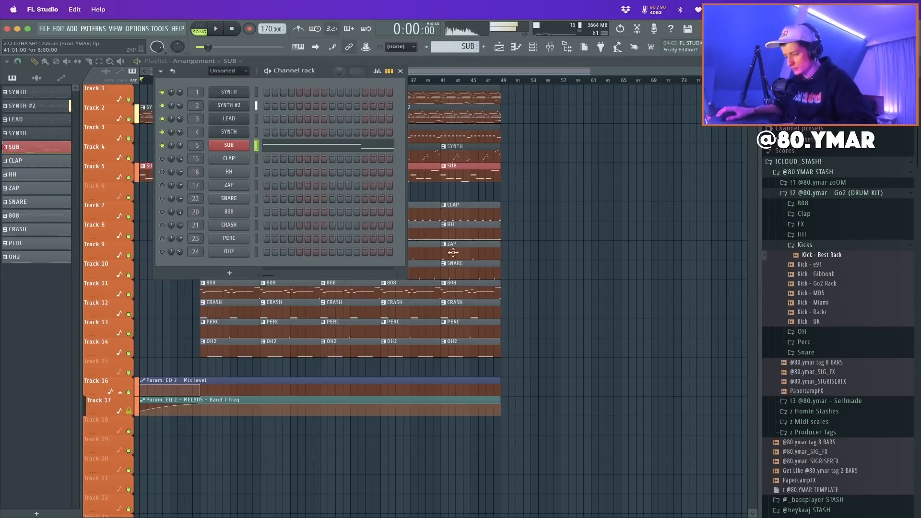
# Randomize the note velocities of the SUB pattern in the piano roll
pyautogui.click(319, 146)
pyautogui.hotkey('alt', 'r')
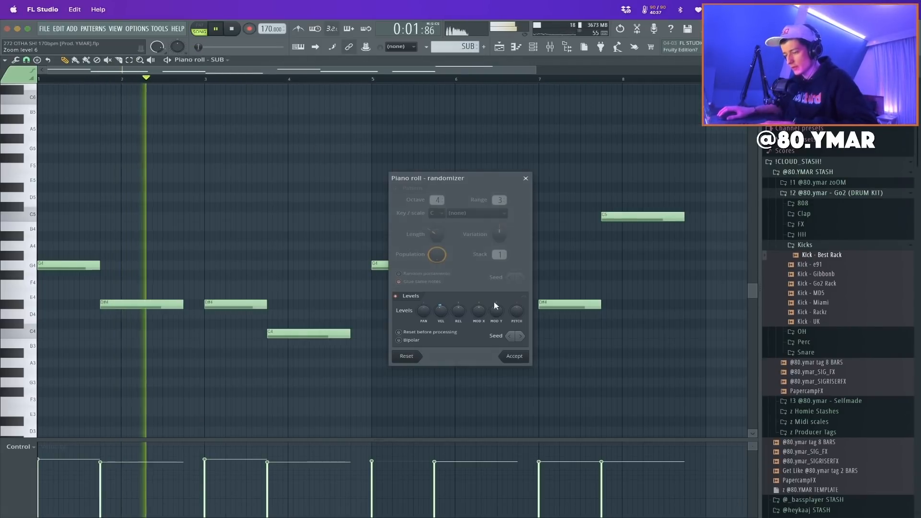
pyautogui.click(523, 356)
pyautogui.press('Escape')
pyautogui.press('Escape')
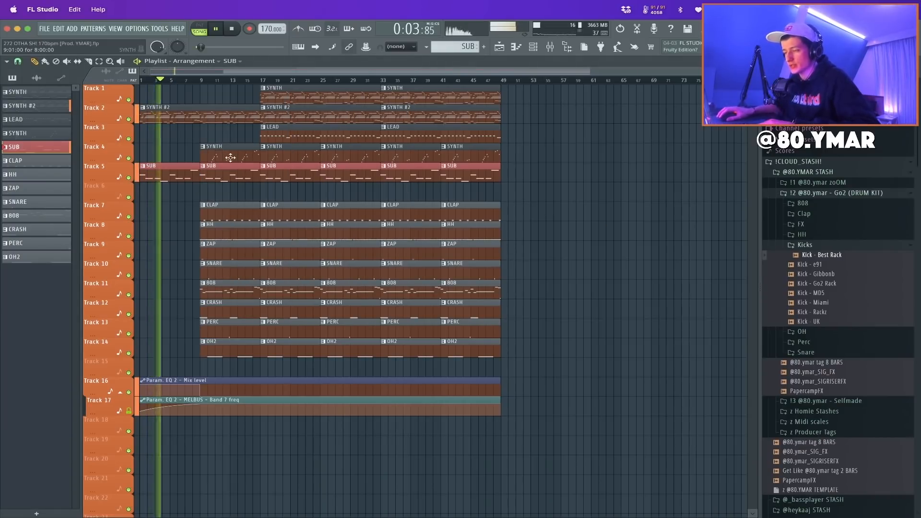
pyautogui.moveTo(243, 211); pyautogui.dragTo(219, 331)
pyautogui.rightClick(118, 426)
pyautogui.click(215, 322)
pyautogui.rightClick(220, 348)
pyautogui.press('space')
pyautogui.moveTo(288, 275); pyautogui.dragTo(288, 231)
pyautogui.moveTo(282, 349); pyautogui.dragTo(283, 231)
pyautogui.moveTo(288, 214); pyautogui.dragTo(236, 214)
pyautogui.press('super+z')
pyautogui.moveTo(281, 344); pyautogui.dragTo(214, 345)
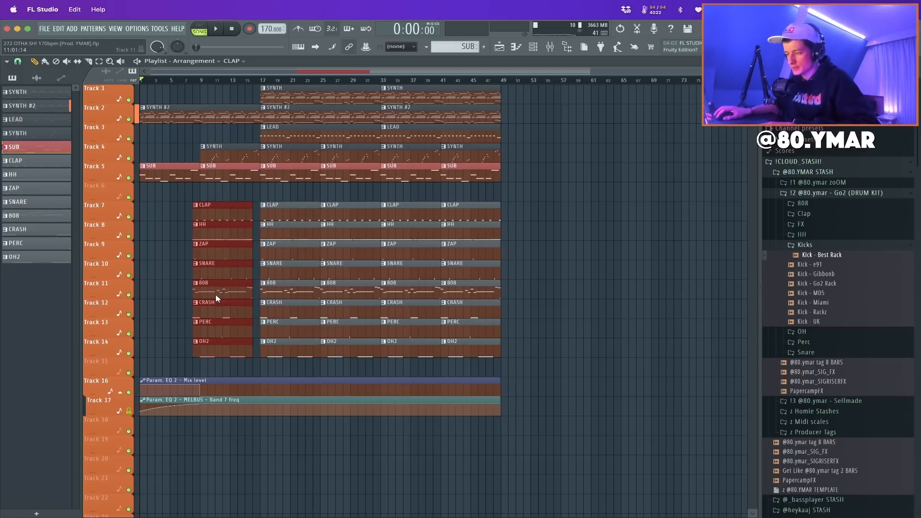
pyautogui.press('super+d')
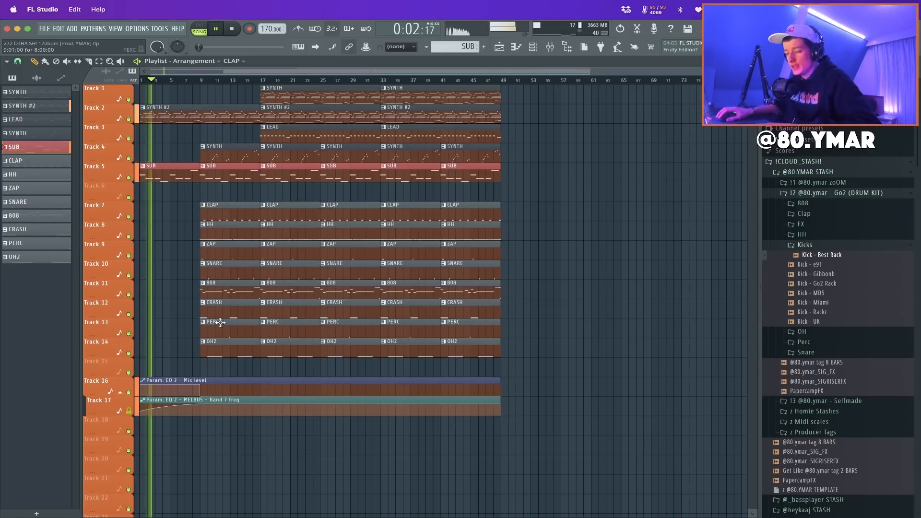
# Remove the 808 clip at bar 9 and trim the other drum clips there to start at bar 10 and last 5 bars
pyautogui.rightClick(232, 294)
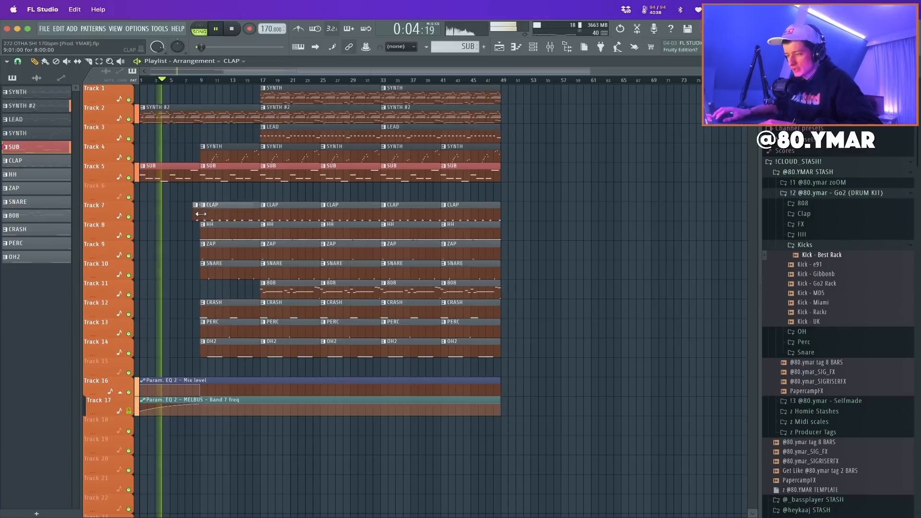
pyautogui.moveTo(235, 376); pyautogui.dragTo(208, 213)
pyautogui.press('super+d')
pyautogui.moveTo(249, 353); pyautogui.dragTo(245, 214)
pyautogui.press('super+d')
pyautogui.scroll(5, 165, 248)
pyautogui.scroll(4, 181, 248)
pyautogui.moveTo(496, 332); pyautogui.dragTo(490, 210)
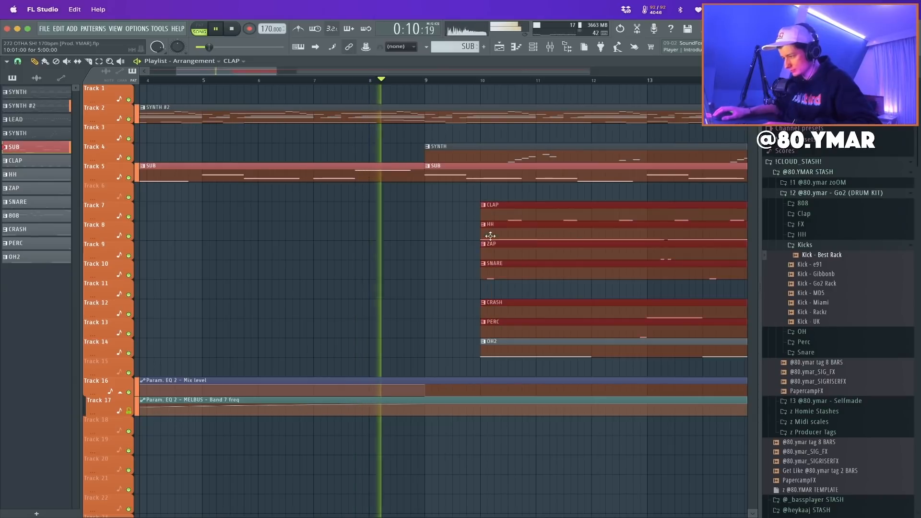
pyautogui.moveTo(496, 348); pyautogui.dragTo(485, 223)
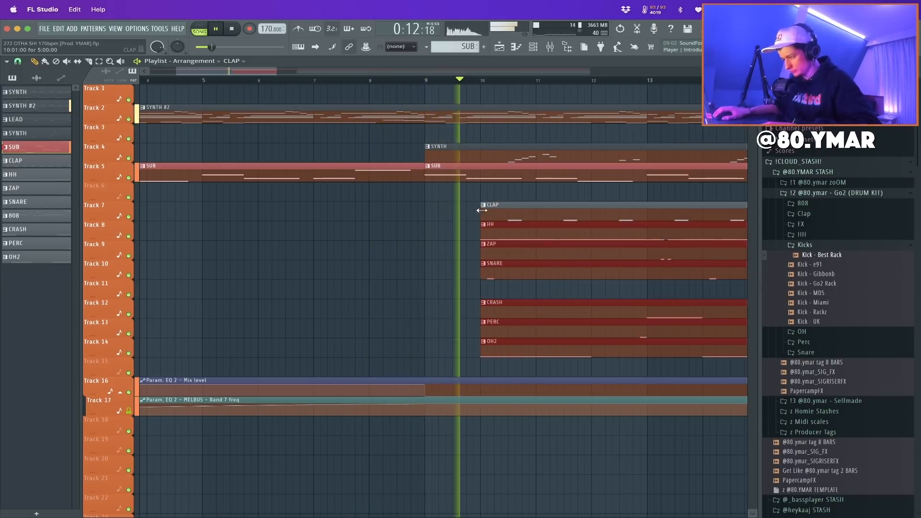
pyautogui.keyDown('shift'); pyautogui.keyDown('super'); pyautogui.click(484, 207); pyautogui.keyUp('super'); pyautogui.keyUp('shift')
pyautogui.press('super+d')
pyautogui.press('space')
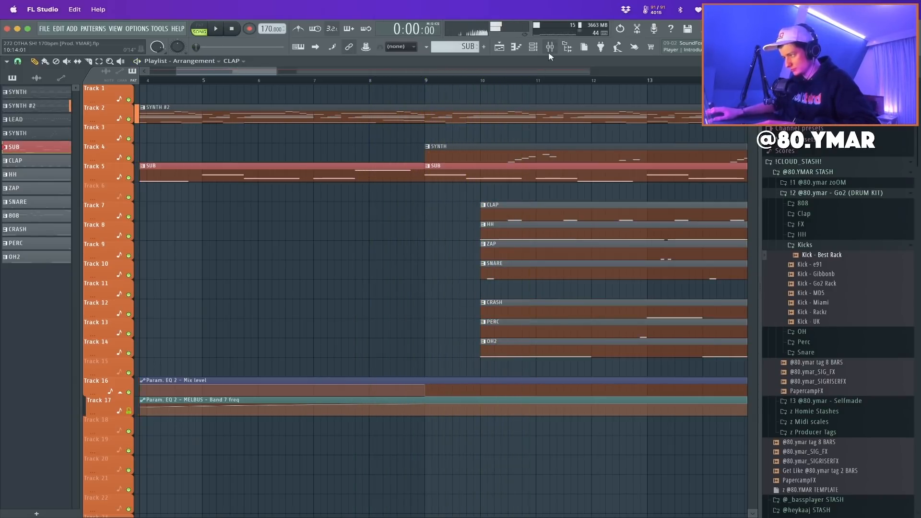
# Remove the SUB clip at bar 17 on track 5 and start playback
pyautogui.click(550, 47)
pyautogui.press('F9')
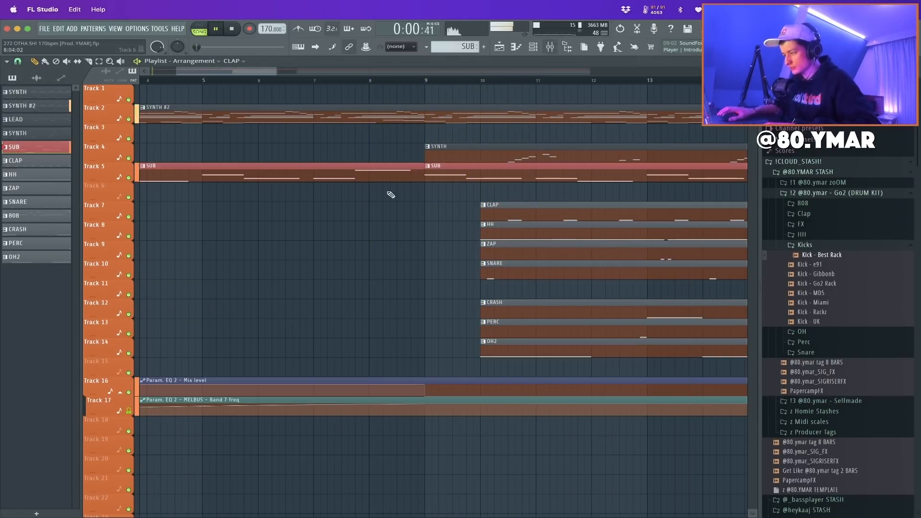
pyautogui.scroll(-5, 391, 195)
pyautogui.click(550, 47)
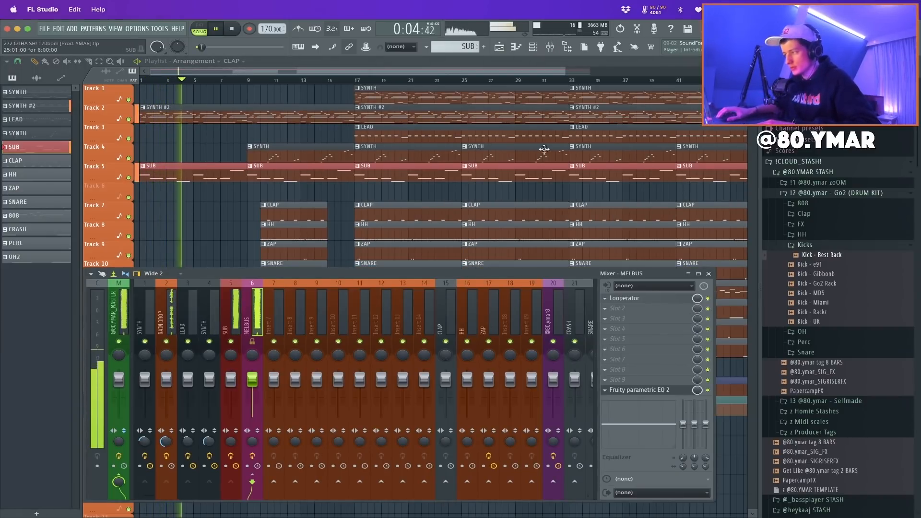
pyautogui.click(538, 52)
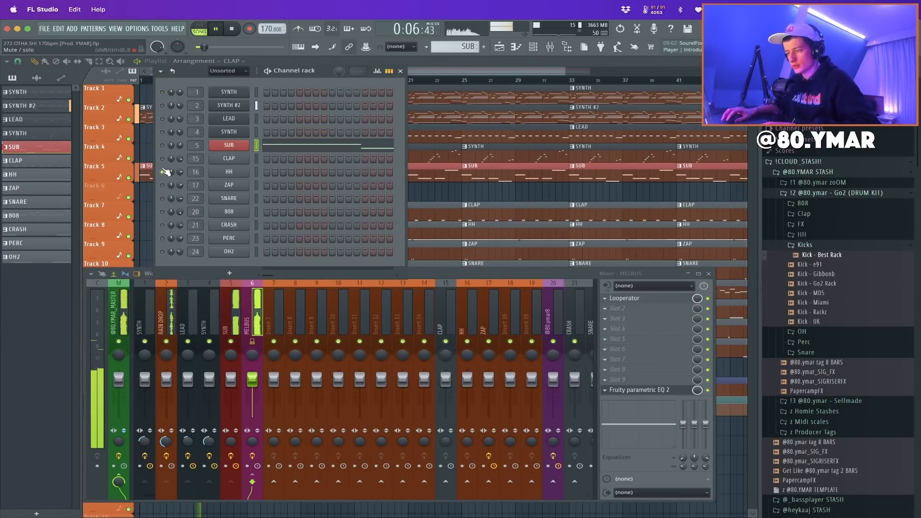
pyautogui.rightClick(480, 198)
pyautogui.press('space')
# Listen from about bar 9 and extend the ends of the drum clips that start at bar 10 by about half a bar
pyautogui.click(241, 80)
pyautogui.keyDown('super'); pyautogui.rightClick(294, 110); pyautogui.keyUp('super')
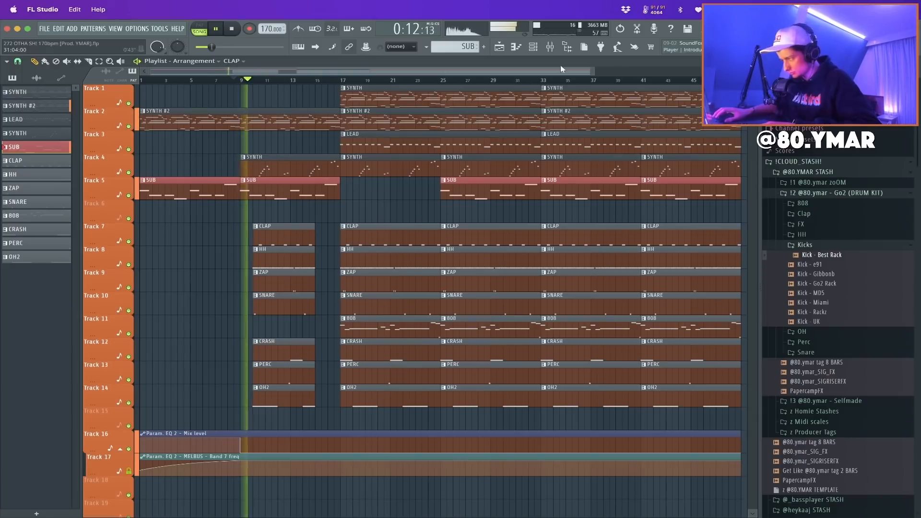
pyautogui.moveTo(593, 72); pyautogui.dragTo(685, 72)
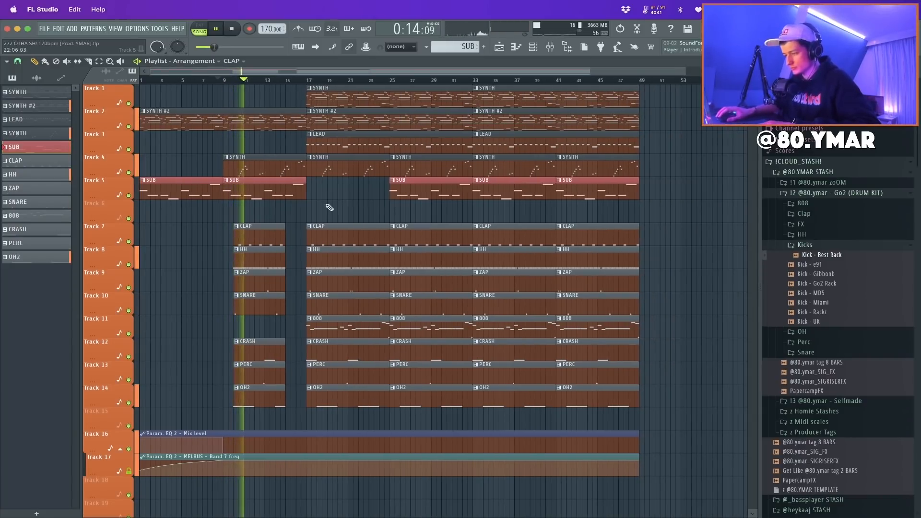
pyautogui.moveTo(753, 78); pyautogui.dragTo(753, 89)
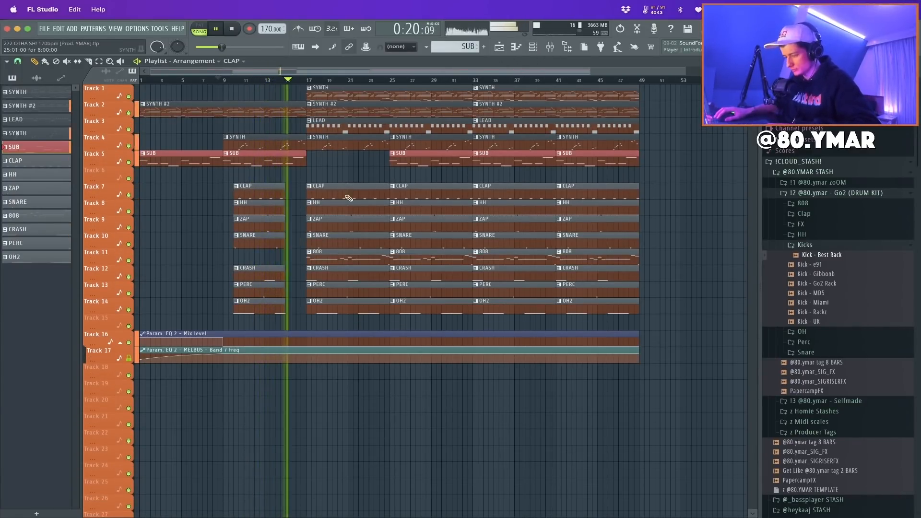
pyautogui.moveTo(284, 186)
pyautogui.mouseDown()
pyautogui.moveTo(288, 323)
pyautogui.moveTo(290, 193)
pyautogui.mouseUp()
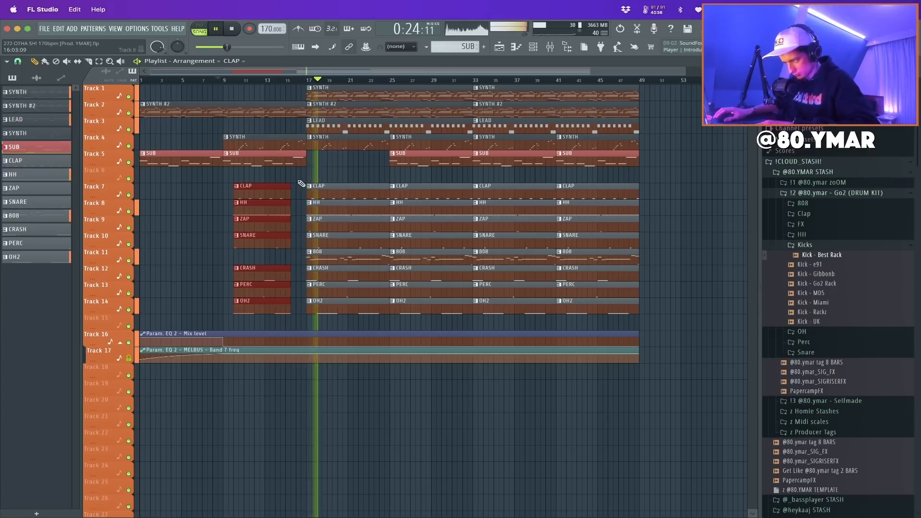
# Open the SUB pattern in the piano roll to examine its notes, and return to the playlist with playback from bar 9
pyautogui.press('space')
pyautogui.click(276, 162)
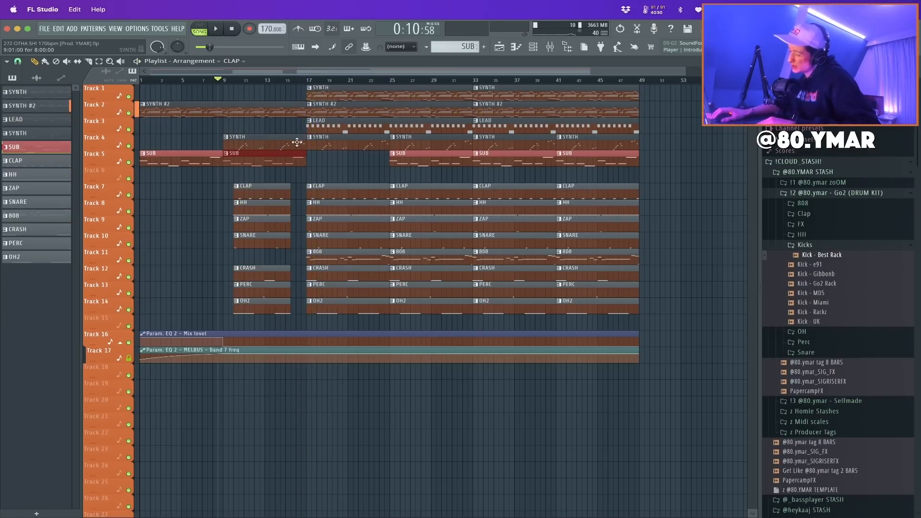
pyautogui.doubleClick(267, 165)
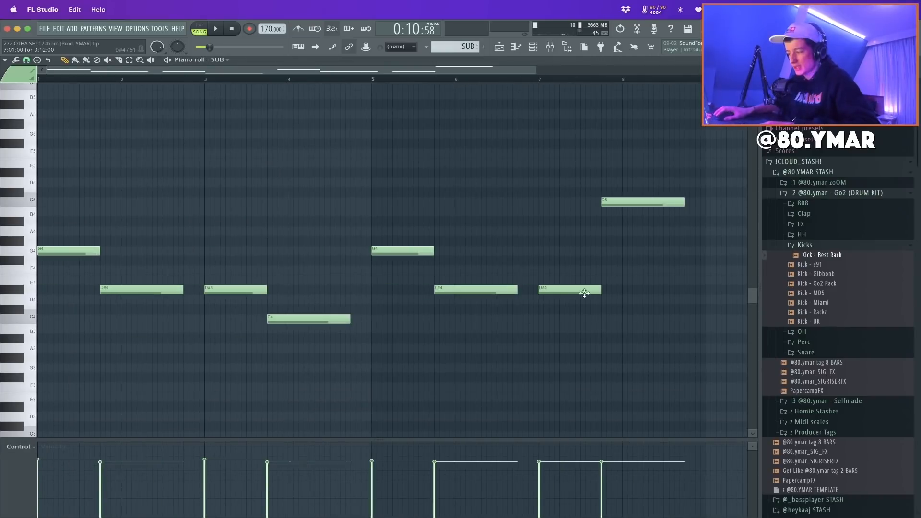
pyautogui.hotkey('ctrl', 'a')
pyautogui.scroll(3, 215, 128)
pyautogui.click(538, 45)
pyautogui.click(580, 175)
pyautogui.click(501, 46)
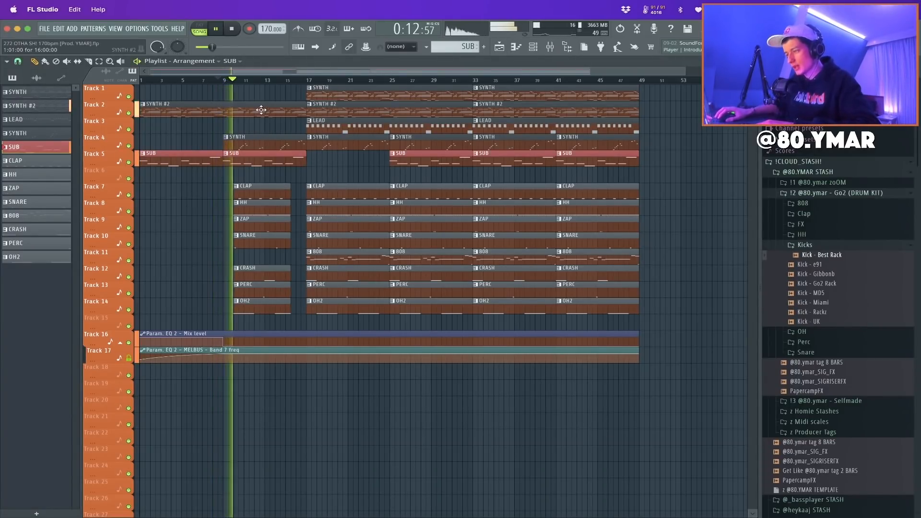
# Open the SYNTH #2 pattern in the piano roll and examine its low notes during playback
pyautogui.doubleClick(251, 123)
pyautogui.rightClick(262, 124)
pyautogui.rightClick(262, 126)
pyautogui.doubleClick(253, 112)
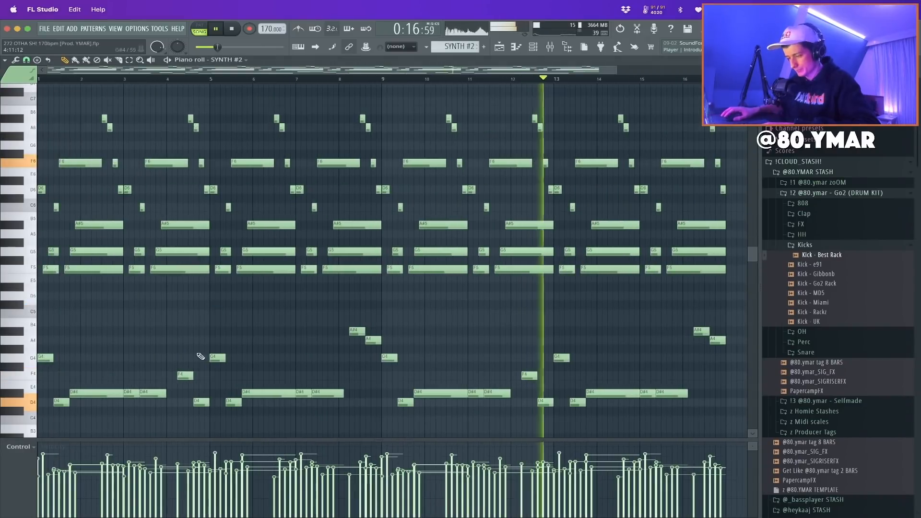
pyautogui.press('Escape')
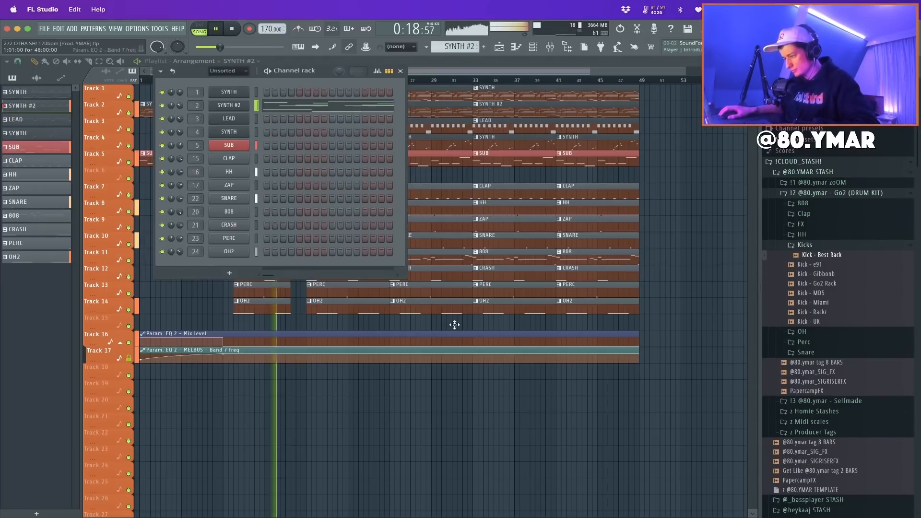
# Rework the low notes in the first five bars of the SYNTH pattern on track 1 using G4, D#4 and C4, and play them
pyautogui.press('Escape')
pyautogui.doubleClick(338, 90)
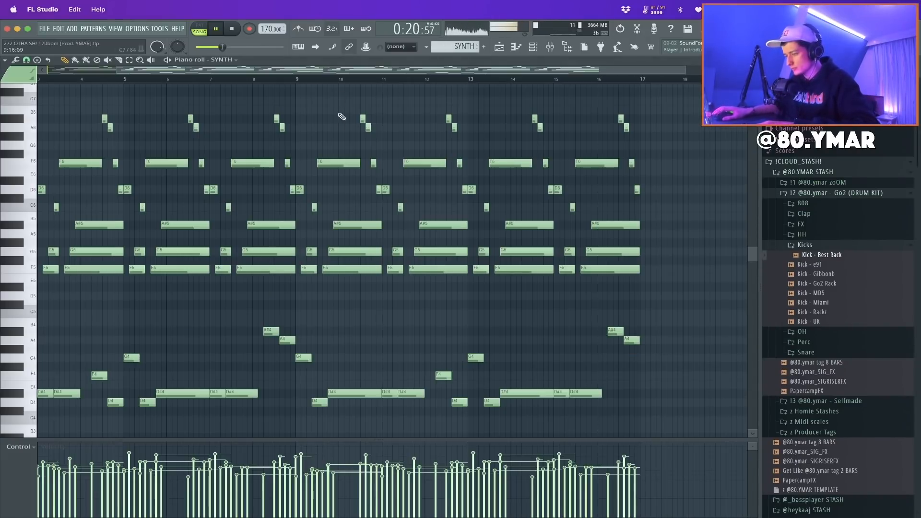
pyautogui.scroll(-2, 113, 325)
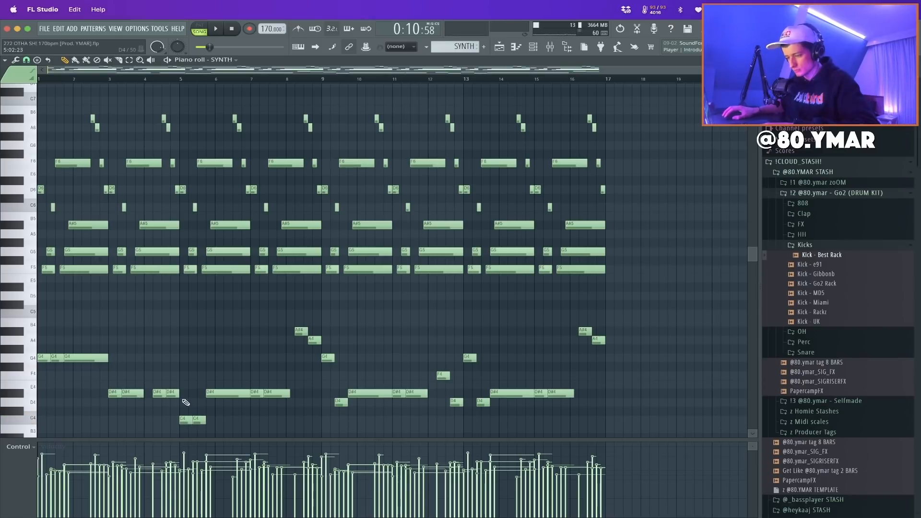
pyautogui.press('space')
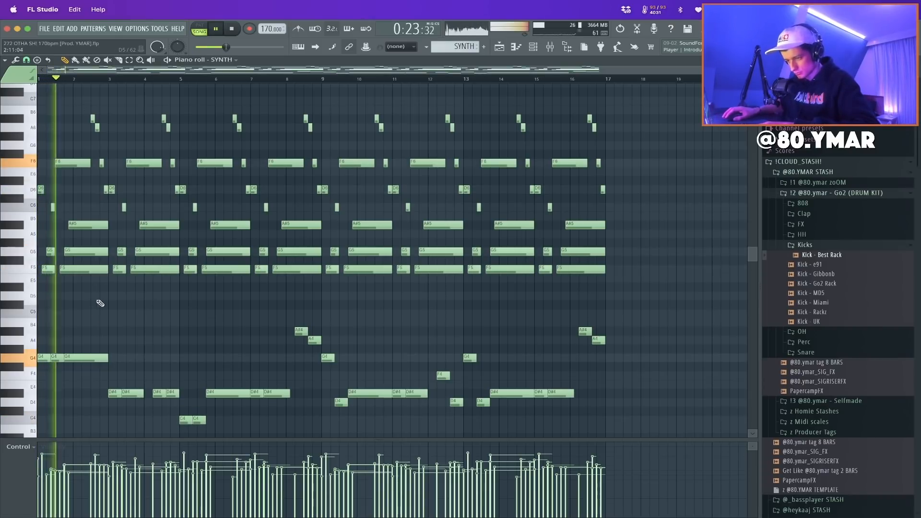
# Place a SYNTH clip at bar 1 on track 1, and change the pattern's long G4 note in bar 1 to D#4
pyautogui.press('F5')
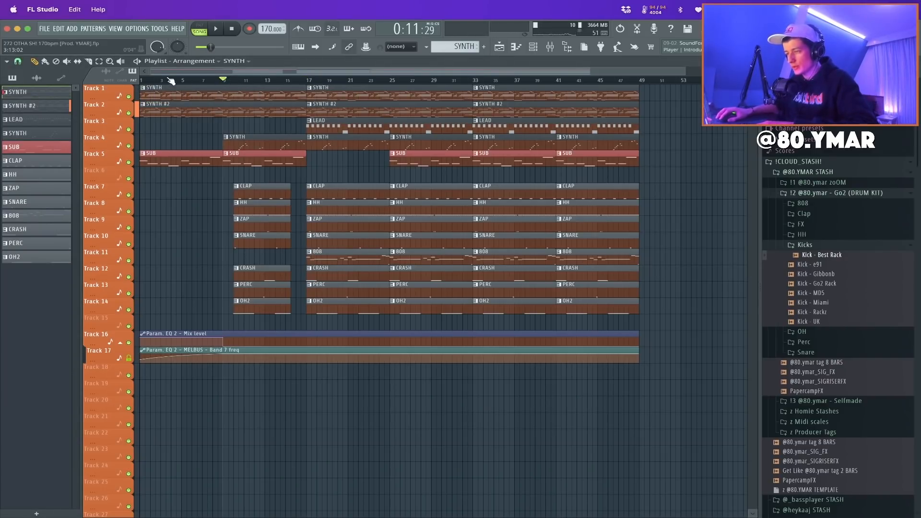
pyautogui.doubleClick(166, 94)
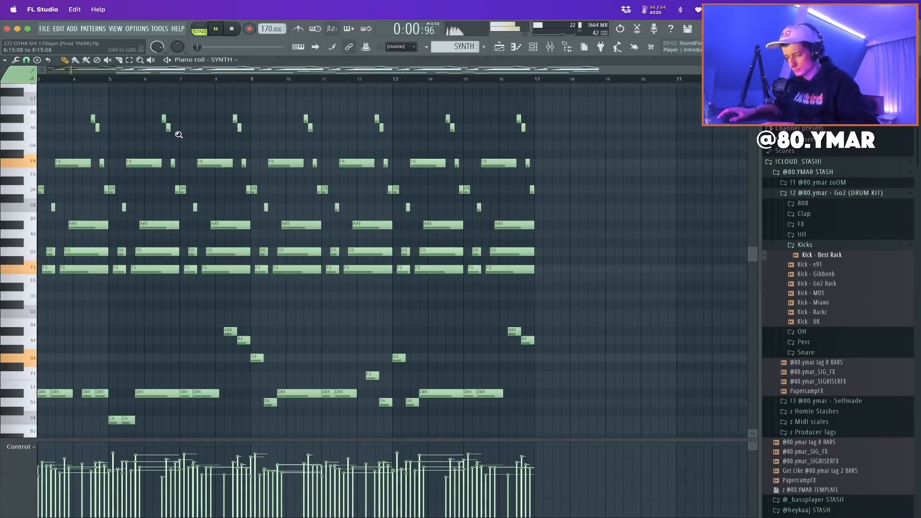
pyautogui.press('space')
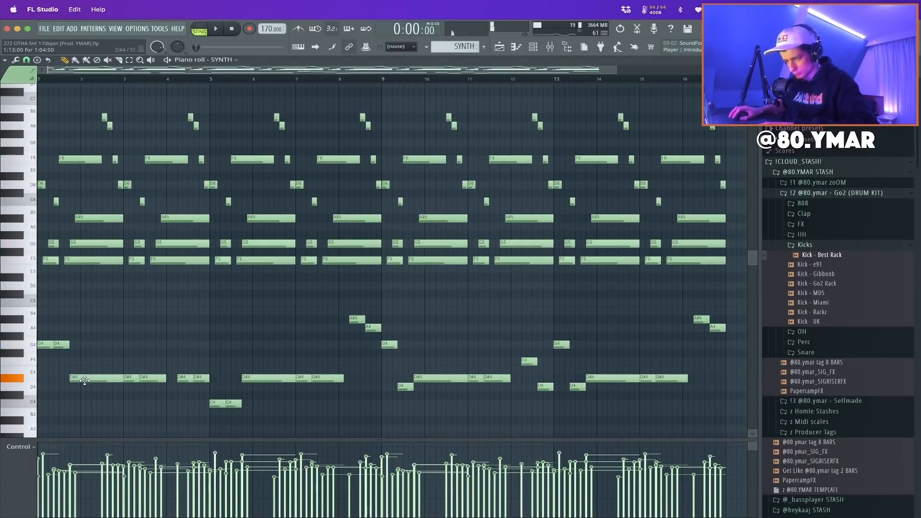
pyautogui.press('space')
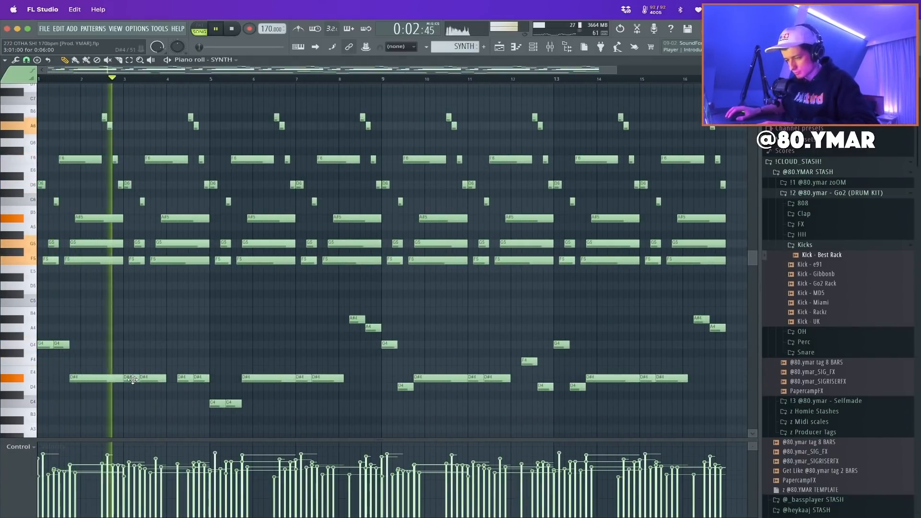
# Lower the two short D#4 notes at the end of bar 4 to C4 and shorten the D#4 note before them
pyautogui.press('space')
pyautogui.moveTo(180, 379); pyautogui.dragTo(152, 380)
pyautogui.press('space')
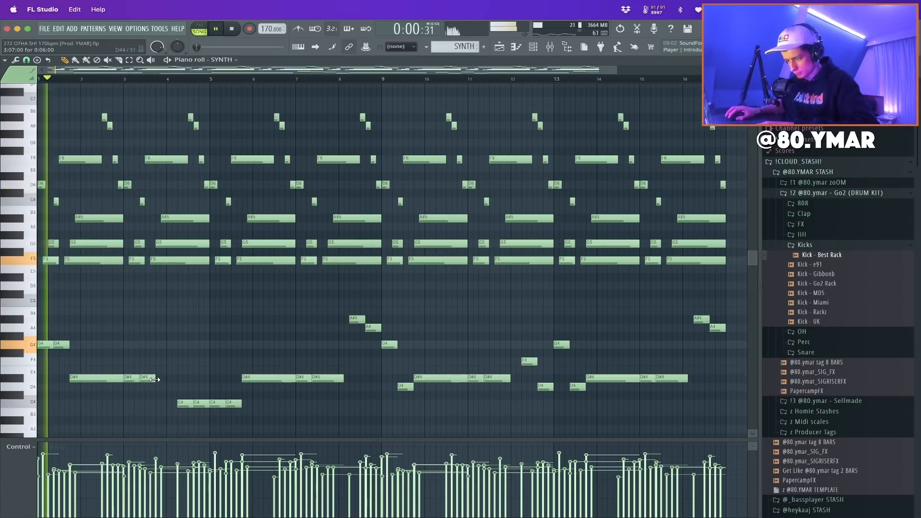
# Raise the second short C4 note at the end of bar 4 to F4 and play the melody again
pyautogui.moveTo(245, 413); pyautogui.dragTo(203, 404)
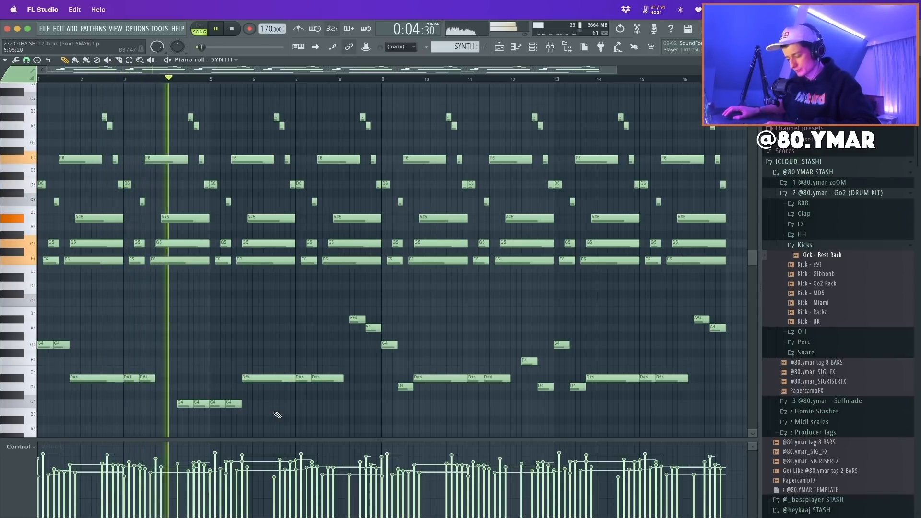
pyautogui.press('space')
pyautogui.click(203, 403)
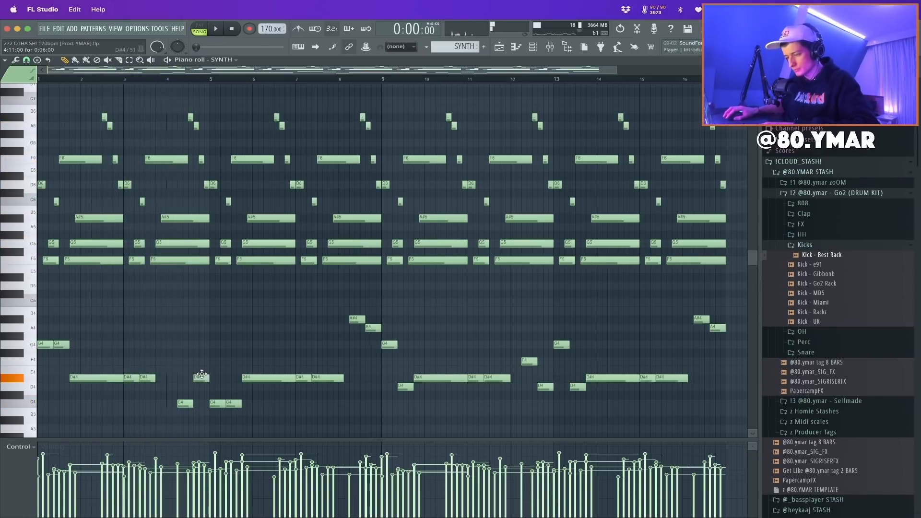
pyautogui.press('space')
# Play from about bar 9 and delete all low melody notes from bar 9 onward in the SYNTH pattern
pyautogui.press('F5')
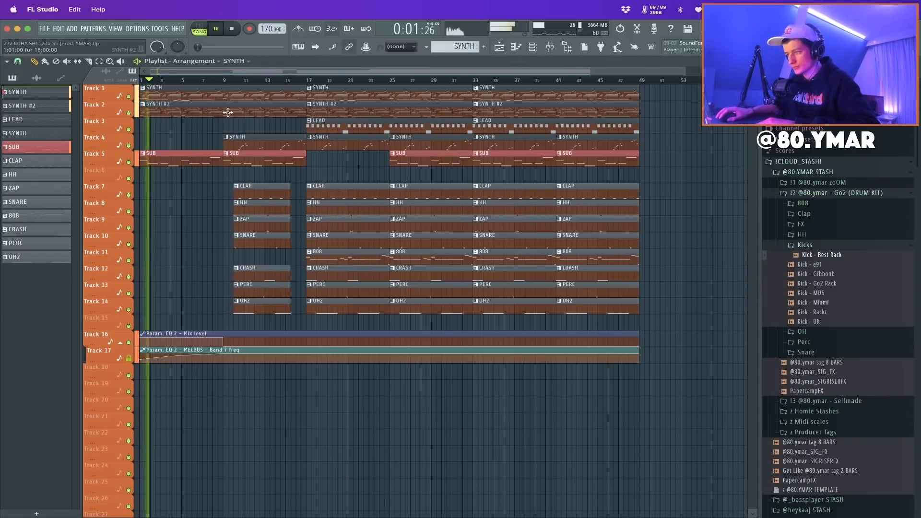
pyautogui.click(230, 80)
pyautogui.press('F7')
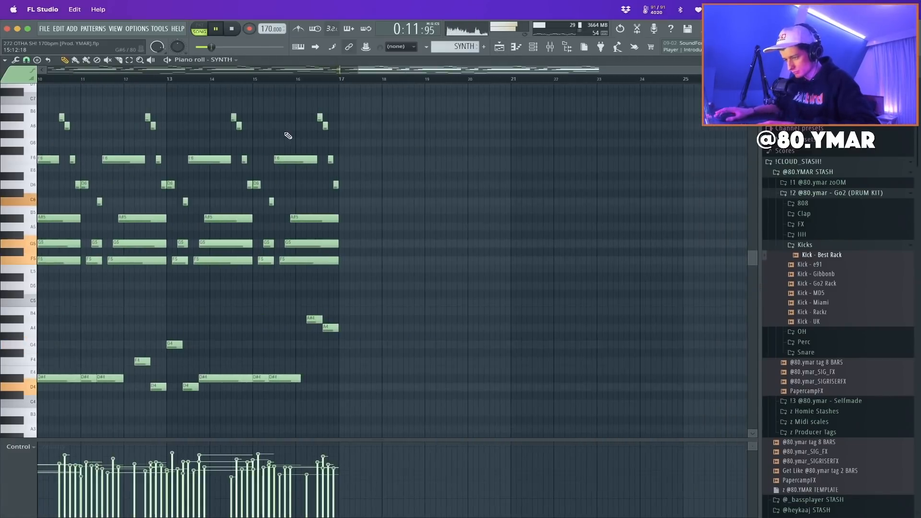
pyautogui.moveTo(729, 409); pyautogui.dragTo(389, 285)
pyautogui.press('Delete')
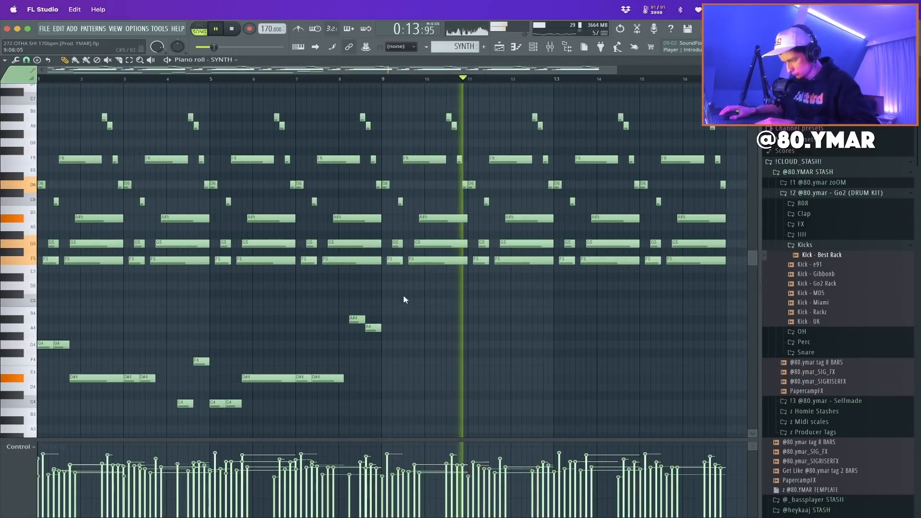
# Duplicate the low bass notes from bars 1–8 into bars 9–16 of the SYNTH pattern, aligned to bar 9, and play them back
pyautogui.moveTo(460, 417); pyautogui.dragTo(42, 328)
pyautogui.press('super+b')
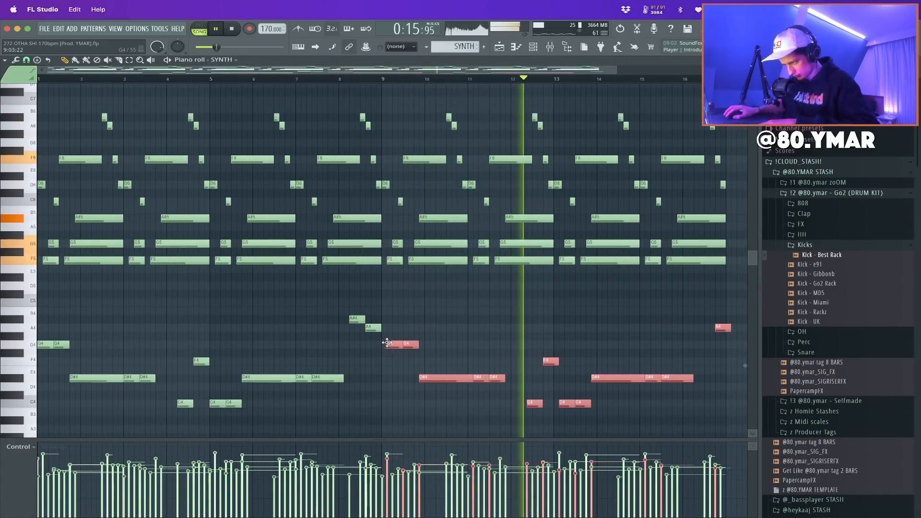
pyautogui.press('space')
pyautogui.press('space')
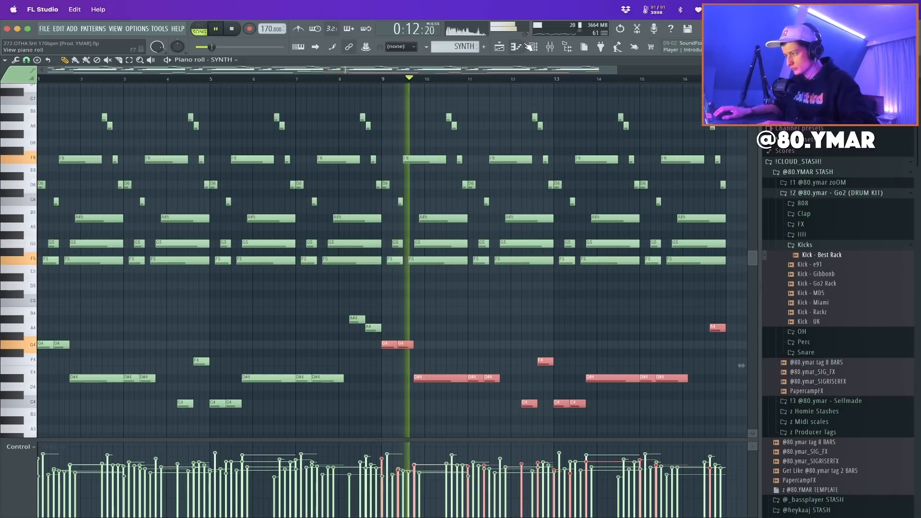
pyautogui.click(532, 47)
pyautogui.rightClick(166, 93)
pyautogui.press('space')
pyautogui.press('space')
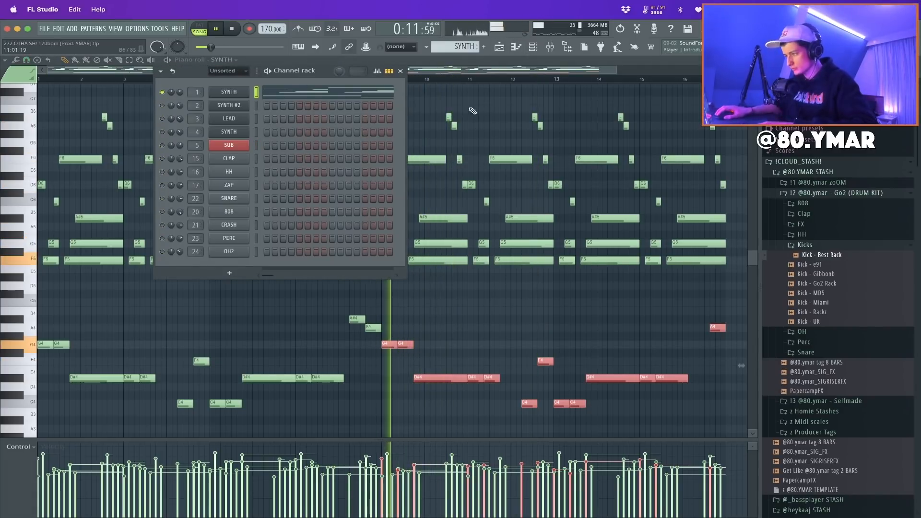
pyautogui.keyDown('super'); pyautogui.click(493, 105); pyautogui.keyUp('super')
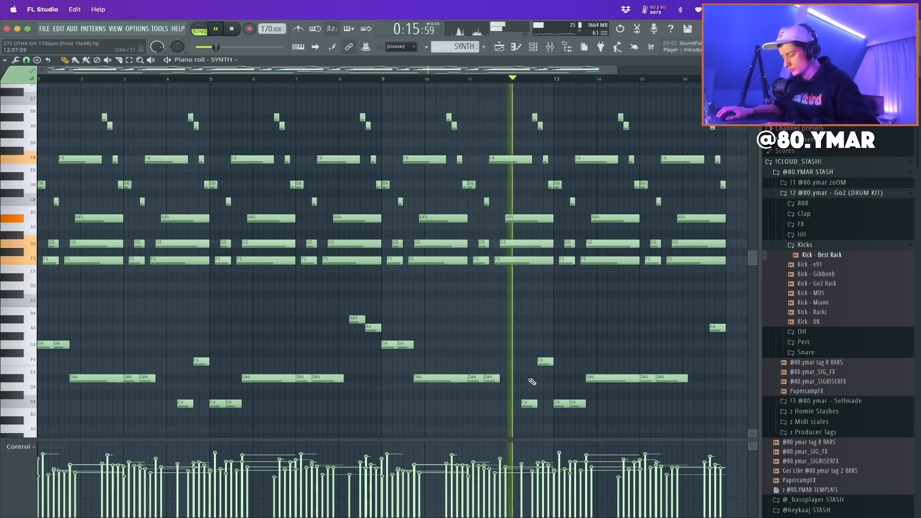
# Raise the two low C4 bass notes at the start of bar 13 to G4
pyautogui.press('space')
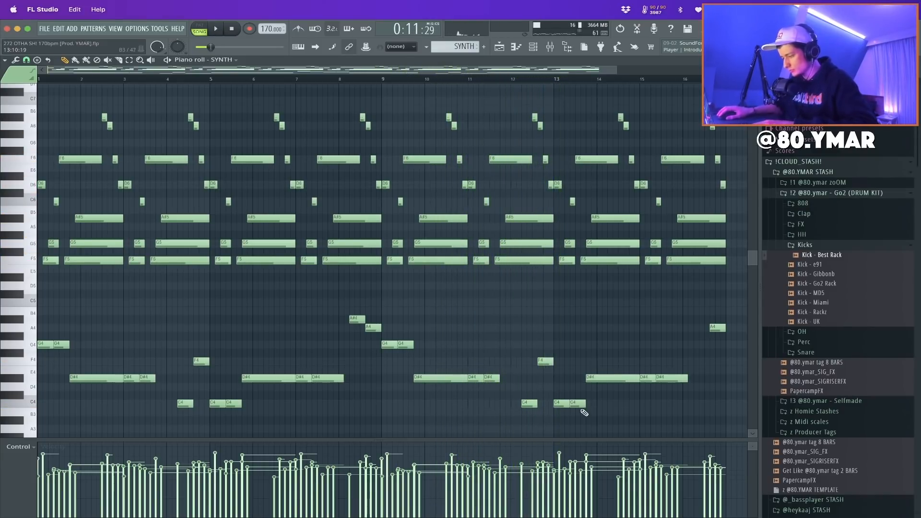
pyautogui.keyDown('ctrl'); pyautogui.scroll(-2, 598, 397); pyautogui.keyUp('ctrl')
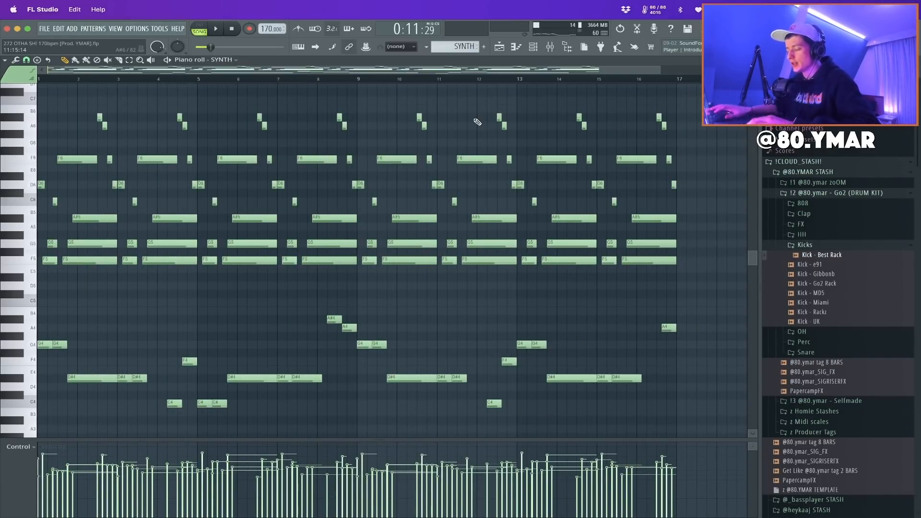
pyautogui.keyDown('ctrl'); pyautogui.scroll(-2, 159, 319); pyautogui.keyUp('ctrl')
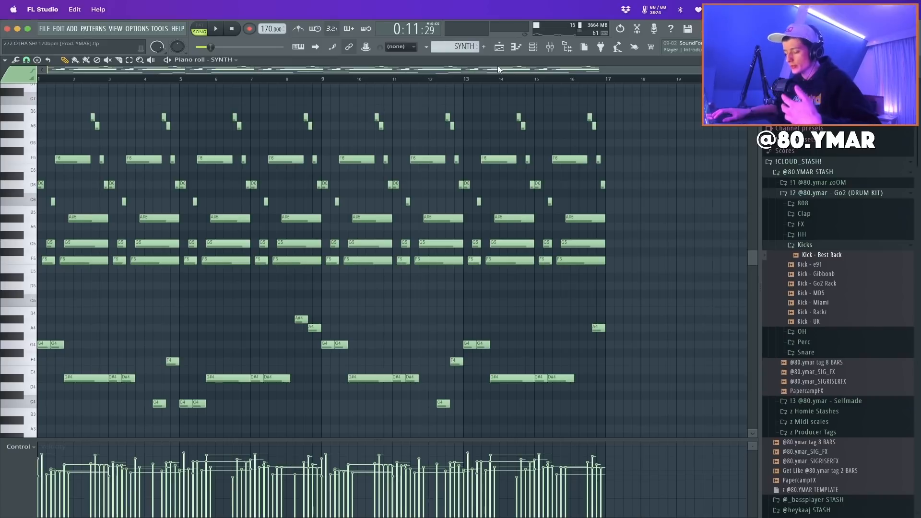
# Audition the ending and finish bar 16 of the bass line with an A#4 note followed by an A4 note
pyautogui.press('space')
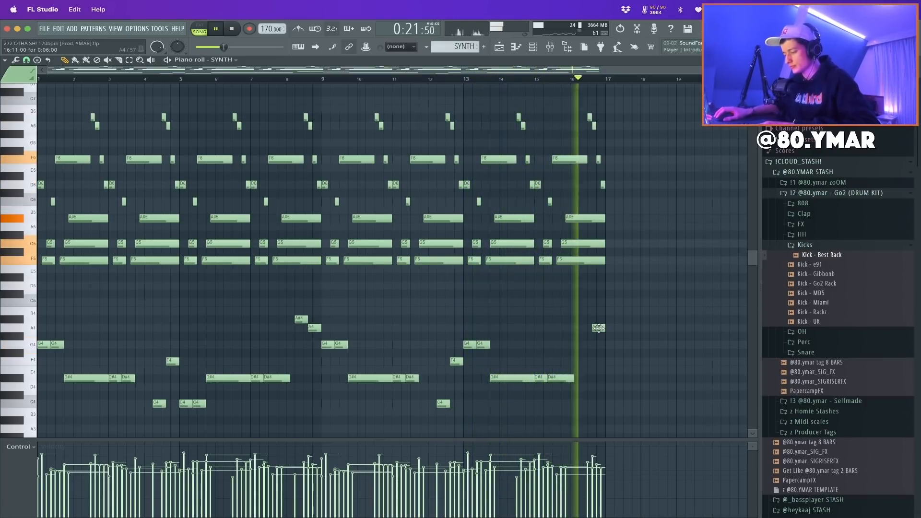
pyautogui.press('space')
pyautogui.moveTo(599, 328); pyautogui.dragTo(599, 370)
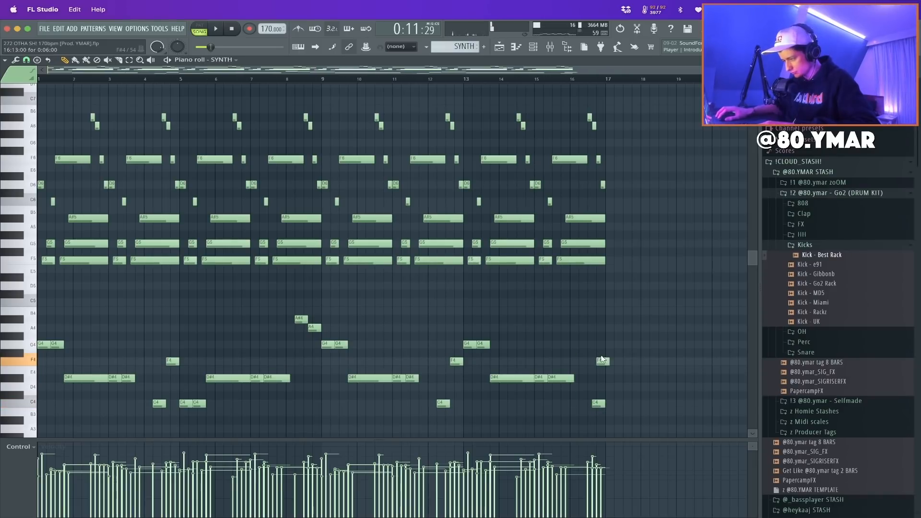
pyautogui.moveTo(471, 411); pyautogui.dragTo(435, 339)
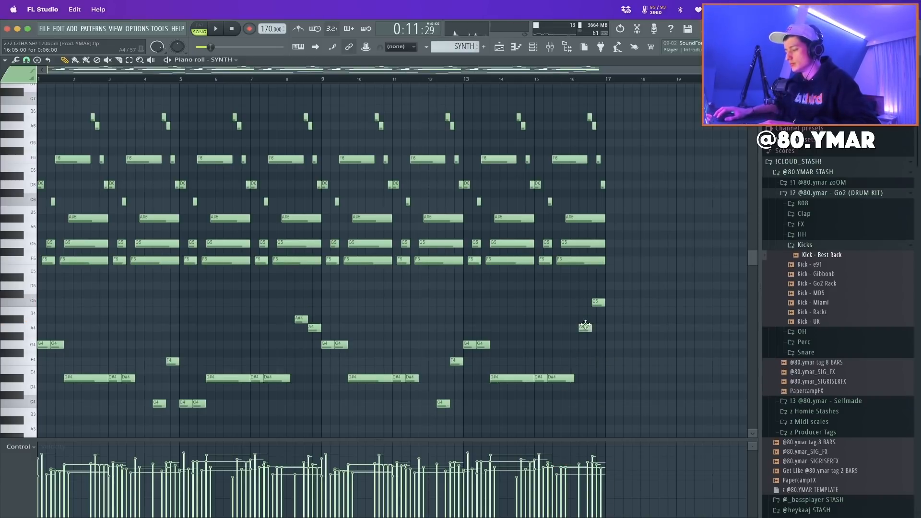
pyautogui.moveTo(325, 315); pyautogui.dragTo(297, 329)
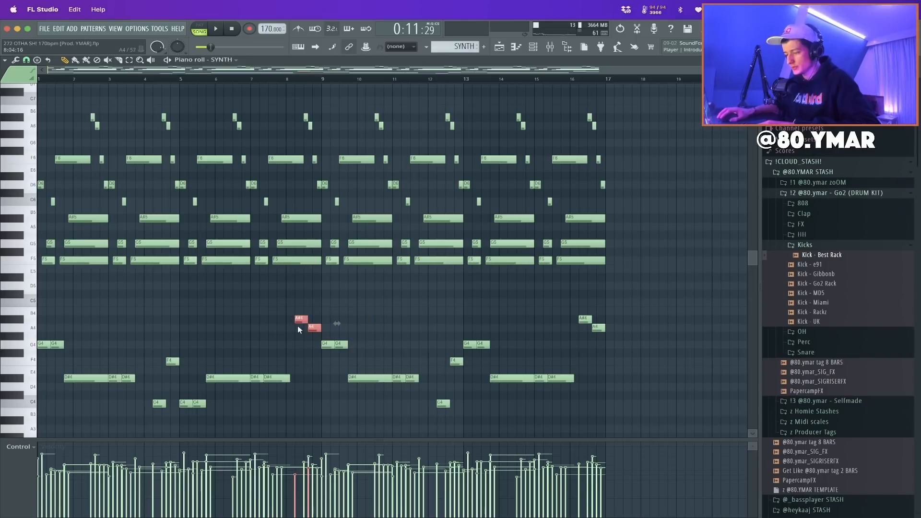
pyautogui.moveTo(648, 411); pyautogui.dragTo(366, 323)
pyautogui.keyDown('super'); pyautogui.click(636, 364); pyautogui.keyUp('super')
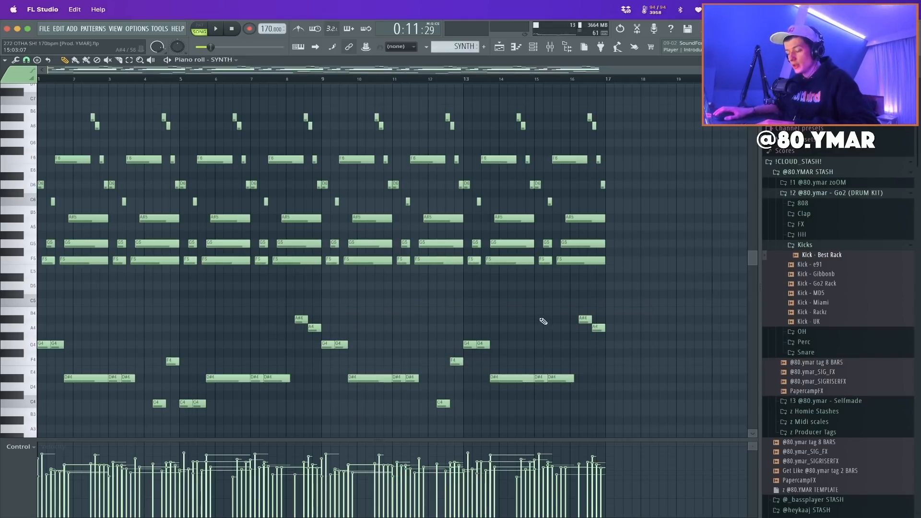
# Randomize the velocity of the SYNTH notes by 8% and play the pattern
pyautogui.hotkey('alt', 'r')
pyautogui.moveTo(444, 320); pyautogui.dragTo(445, 314)
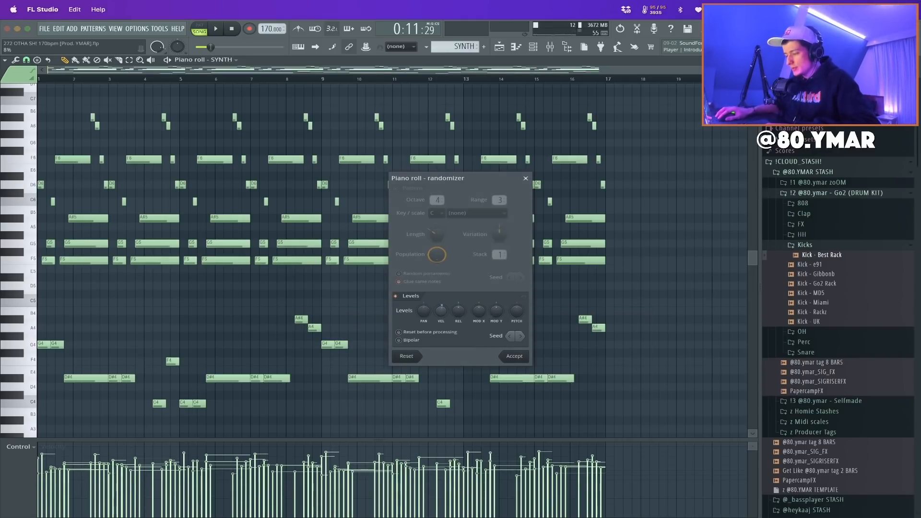
pyautogui.click(514, 357)
pyautogui.press('space')
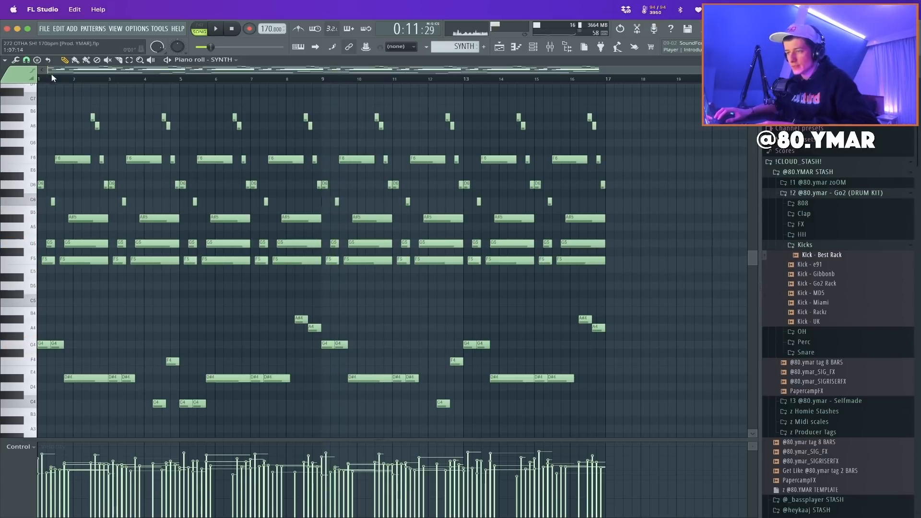
# Inspect the Serum preset used on the first SYNTH channel and close the plugin
pyautogui.click(532, 47)
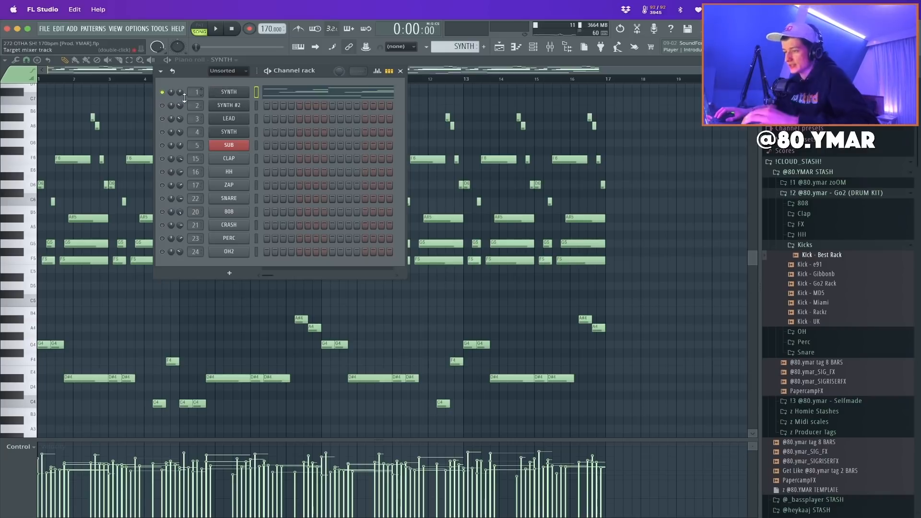
pyautogui.click(536, 46)
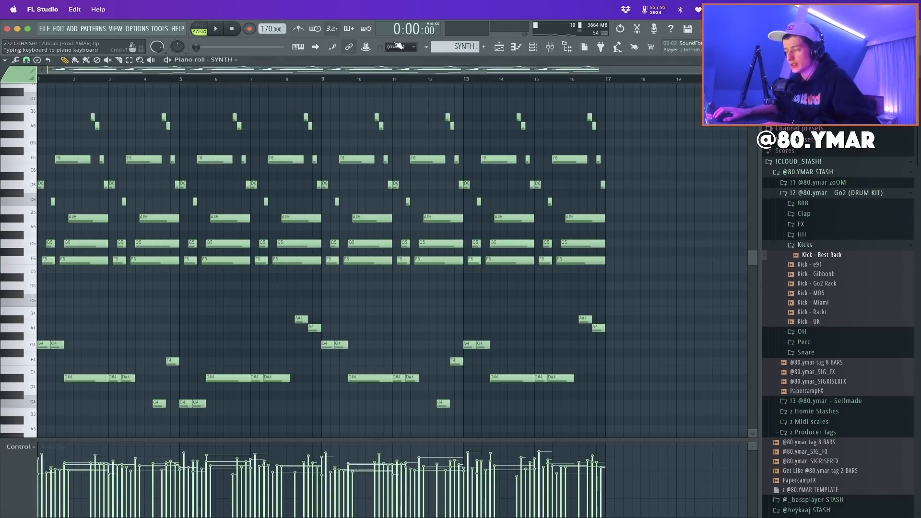
pyautogui.click(530, 48)
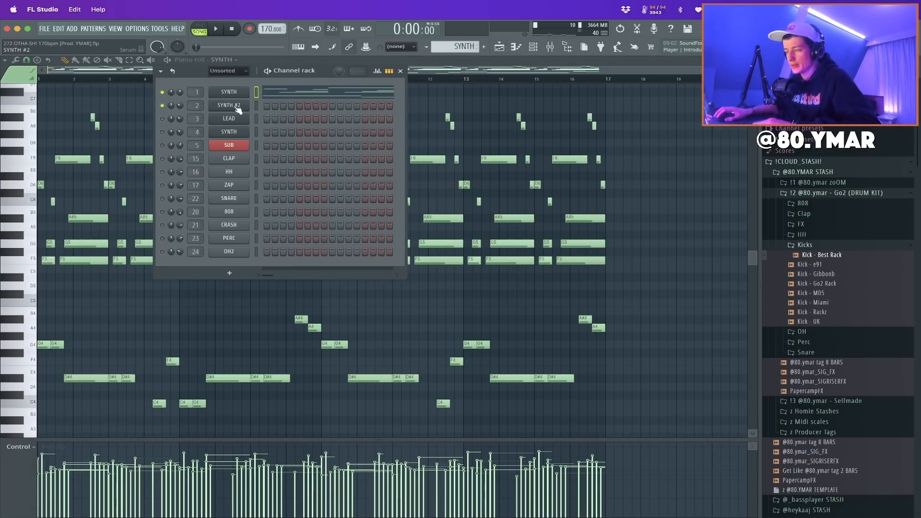
pyautogui.click(224, 93)
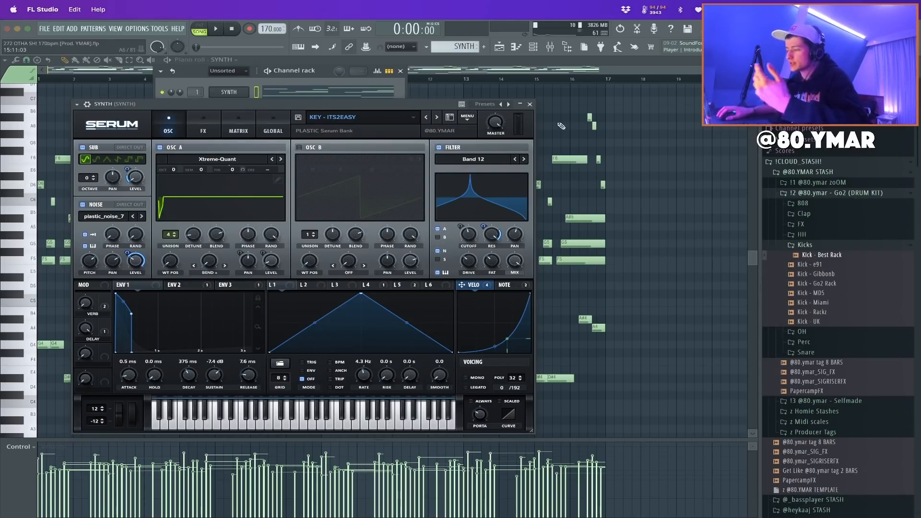
pyautogui.click(531, 104)
pyautogui.click(550, 102)
# Copy the SYNTH notes into the SYNTH #2 channel of the SYNTH #2 pattern
pyautogui.press('space')
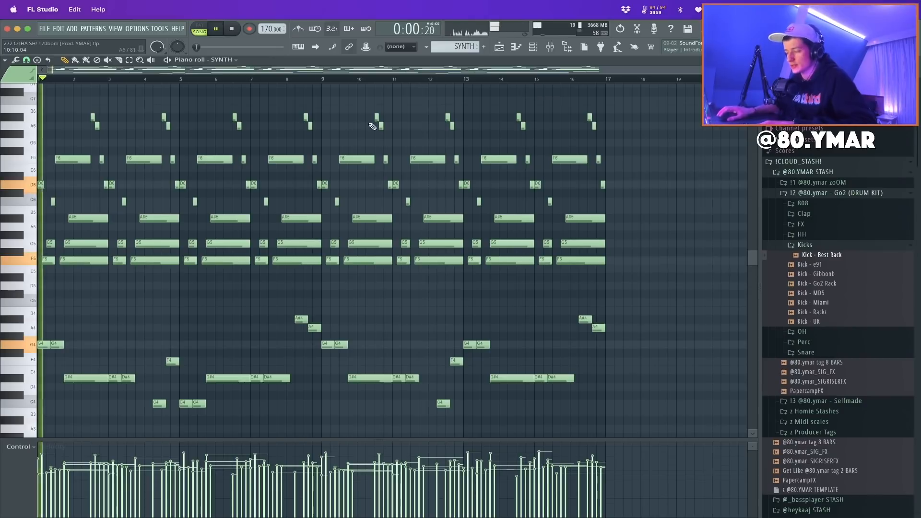
pyautogui.press('F6')
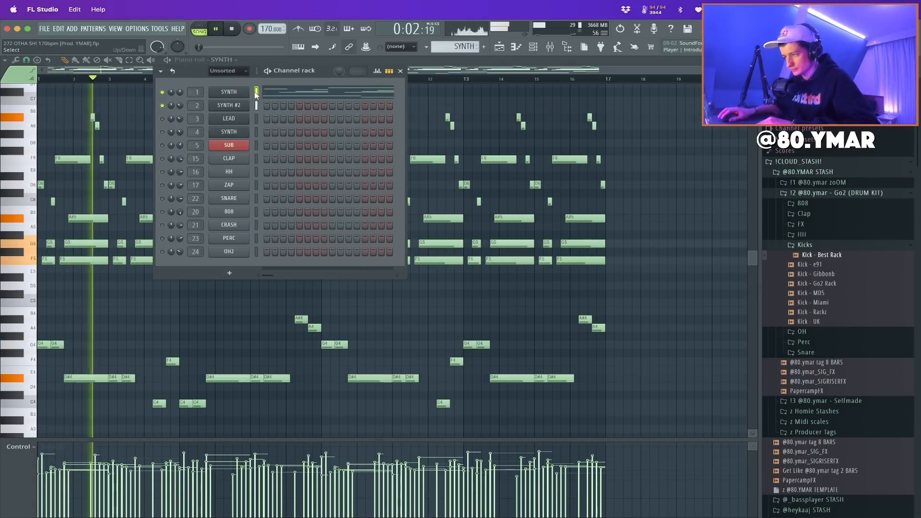
pyautogui.press('super+c')
pyautogui.press('Right')
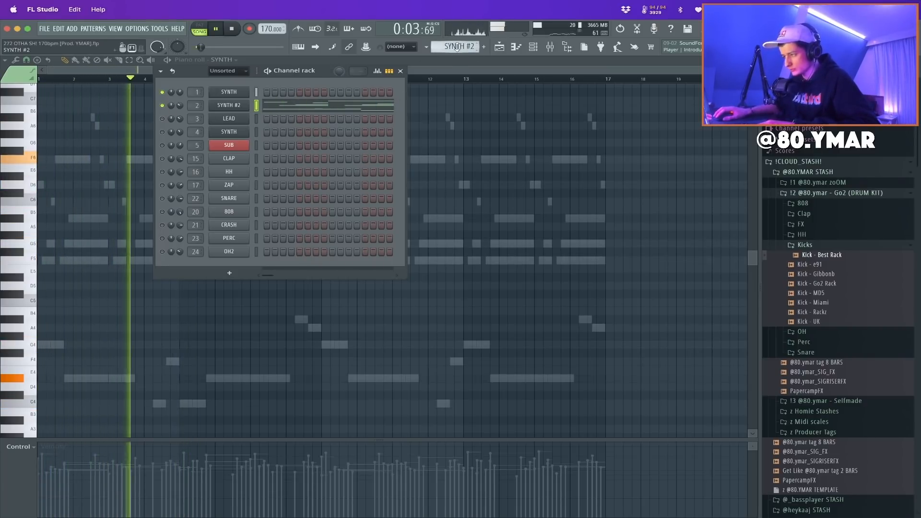
# Review the second SYNTH pattern, the playlist arrangement, the 808 notes and the mixer routing
pyautogui.moveTo(462, 47); pyautogui.dragTo(461, 43)
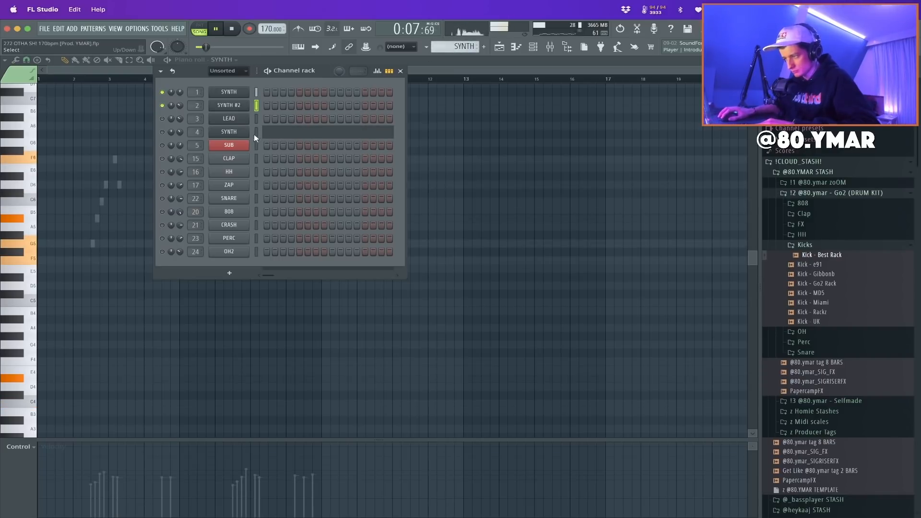
pyautogui.press('F5')
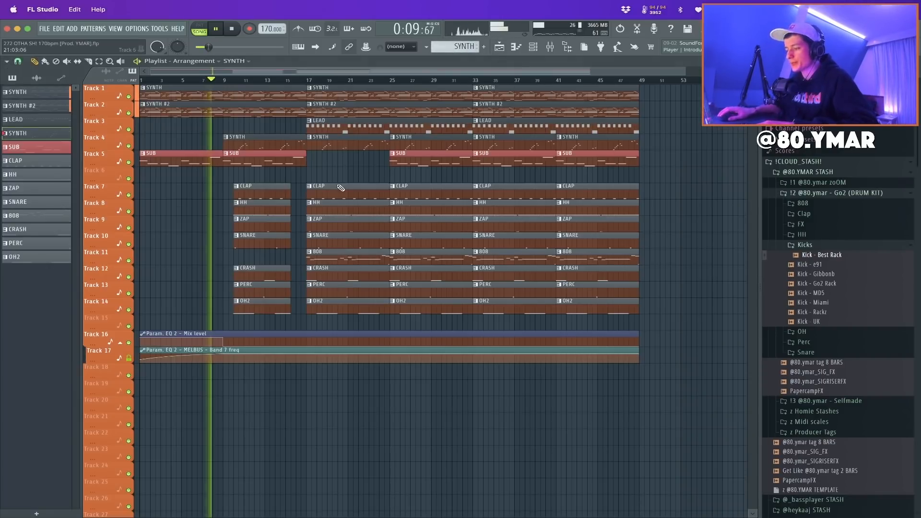
pyautogui.doubleClick(338, 259)
pyautogui.keyDown('super'); pyautogui.rightClick(334, 168); pyautogui.keyUp('super')
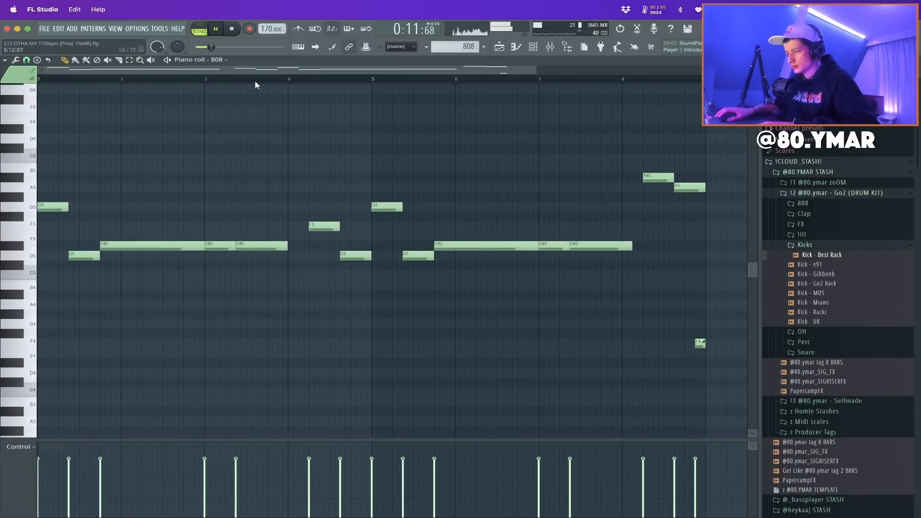
pyautogui.press('Escape')
pyautogui.press('Escape')
pyautogui.press('space')
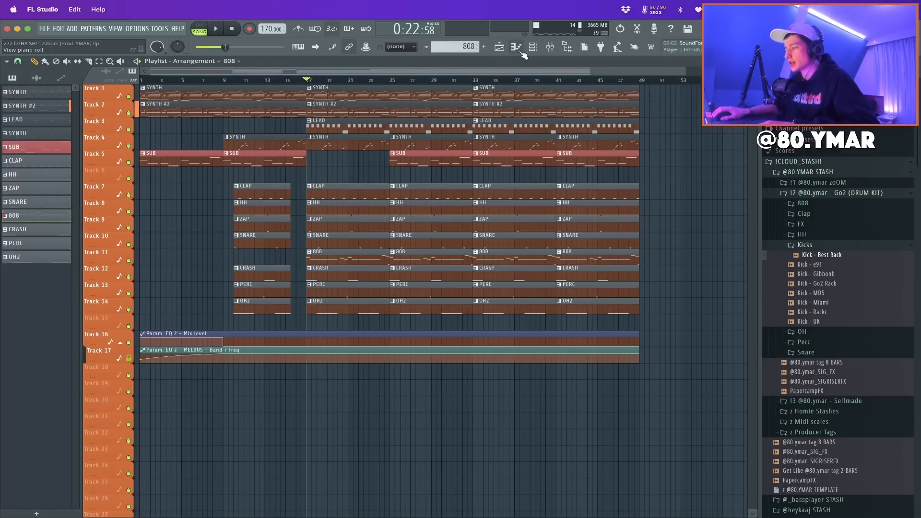
pyautogui.press('F9')
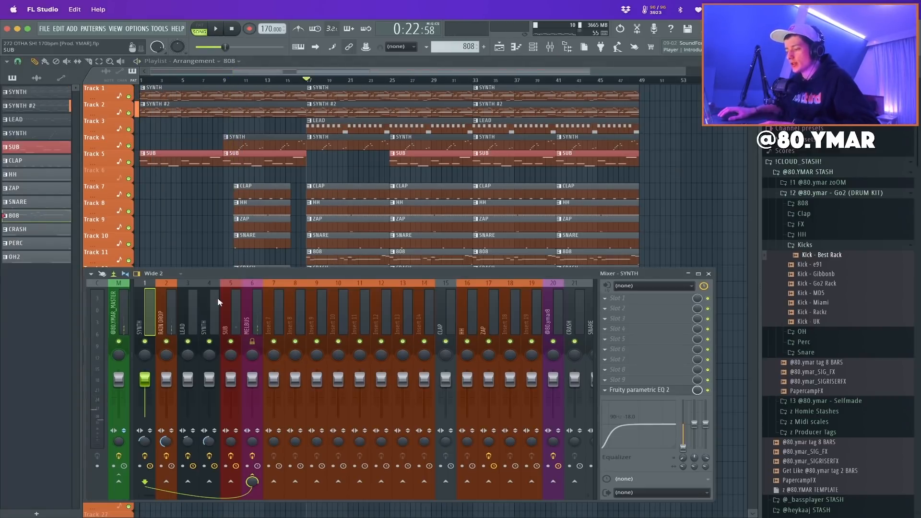
pyautogui.click(533, 48)
pyautogui.press('space')
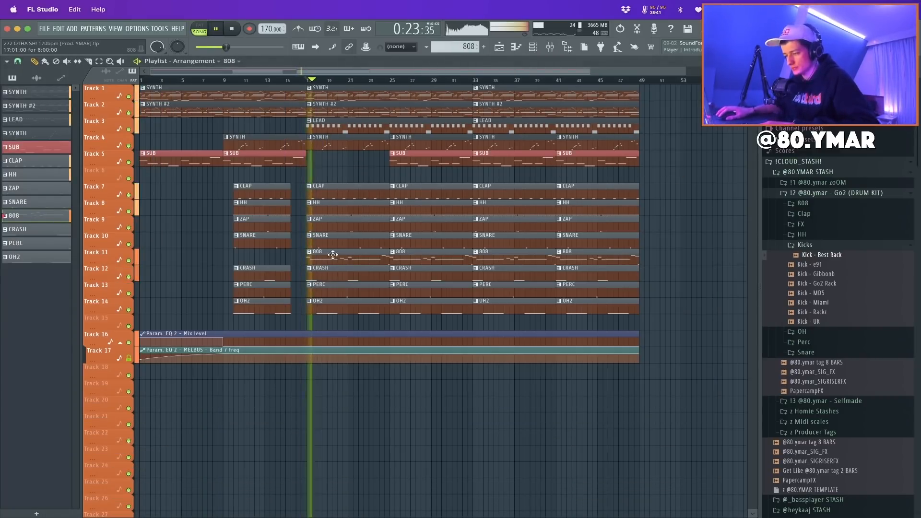
# Open the 808 clip at bar 17 and raise its second note, a D5, to G5, checking it by playback
pyautogui.press('space')
pyautogui.press('space')
pyautogui.doubleClick(330, 254)
pyautogui.press('space')
pyautogui.press('space')
pyautogui.moveTo(86, 255); pyautogui.dragTo(86, 206)
pyautogui.press('space')
pyautogui.press('space')
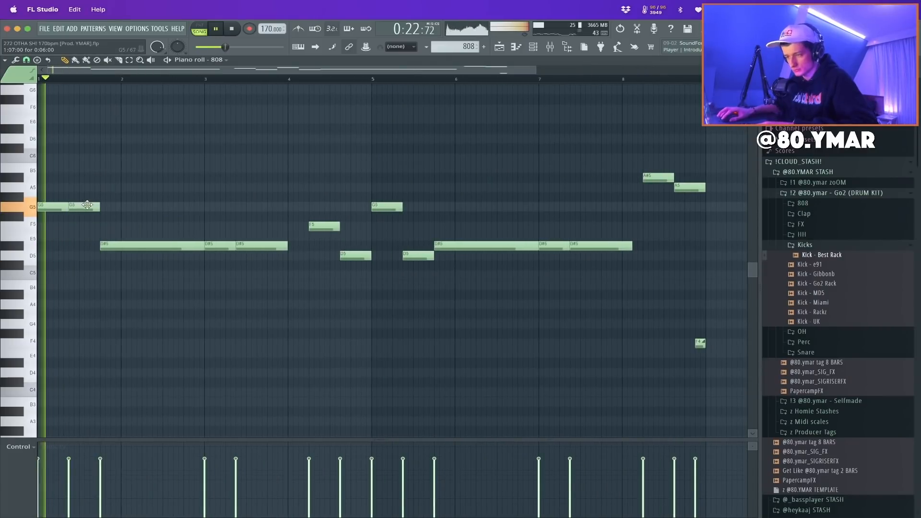
# Shorten the first long D#5 note of the 808 so it ends in the middle of bar 2, and listen
pyautogui.moveTo(217, 244); pyautogui.dragTo(166, 242)
pyautogui.press('space')
pyautogui.press('space')
pyautogui.press('space')
pyautogui.press('space')
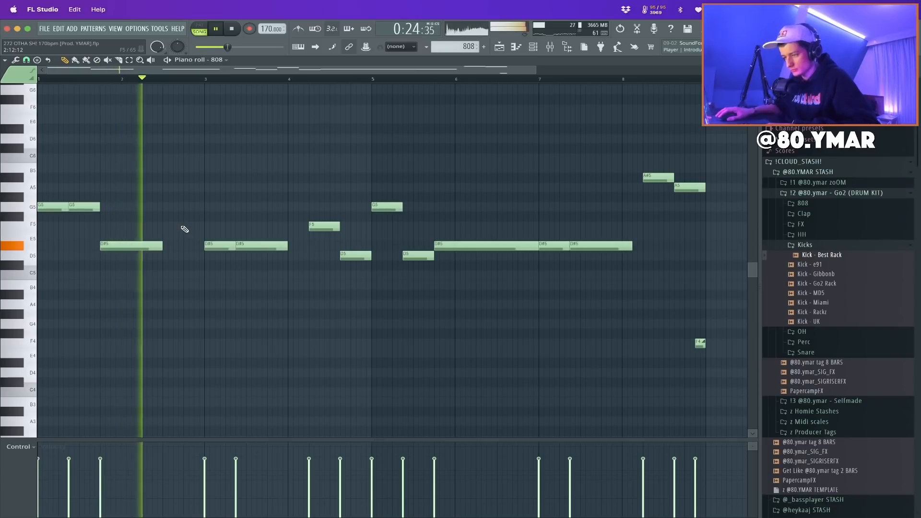
# Lower the F5 note in bar 4 of the 808 to B4 and transpose the whole 808 pattern up one octave
pyautogui.press('space')
pyautogui.click(314, 246)
pyautogui.moveTo(319, 227); pyautogui.dragTo(288, 291)
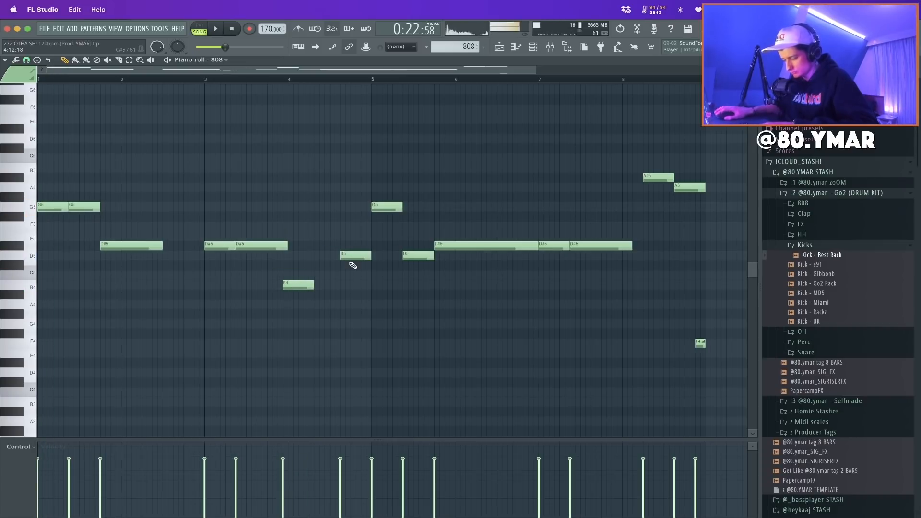
pyautogui.hotkey('ctrl', 'Up')
pyautogui.press('space')
pyautogui.press('space')
# Move the 808's B5 note to start on beat 2 of bar 4, directly before the D6 note, and play the pattern
pyautogui.moveTo(298, 169); pyautogui.dragTo(303, 170)
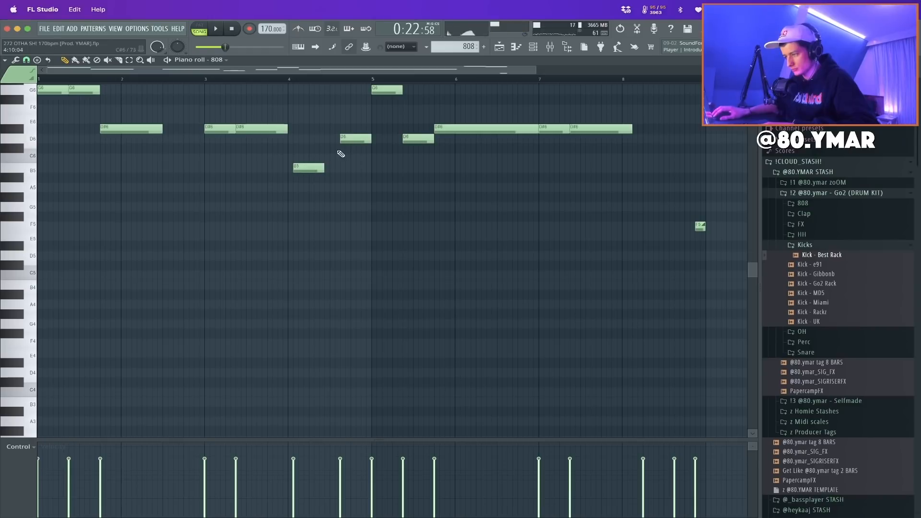
pyautogui.moveTo(352, 146); pyautogui.dragTo(346, 138)
pyautogui.press('space')
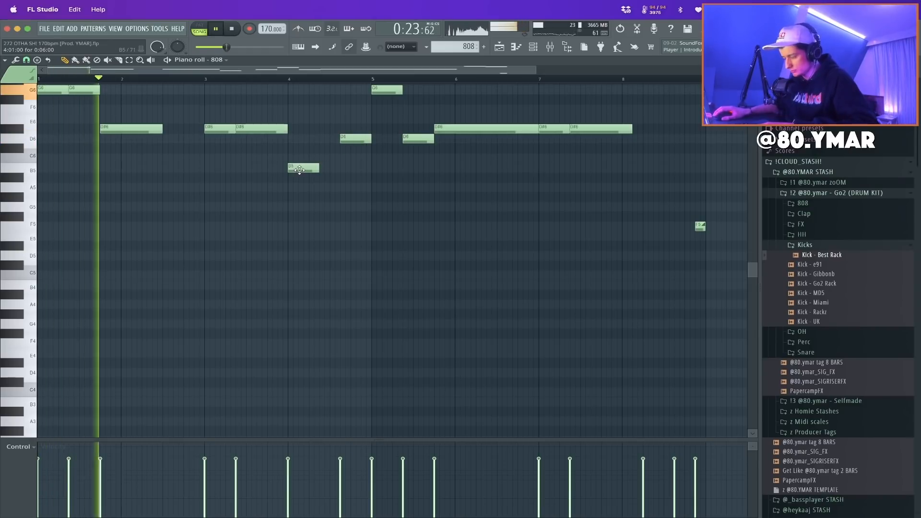
pyautogui.moveTo(304, 169); pyautogui.dragTo(320, 169)
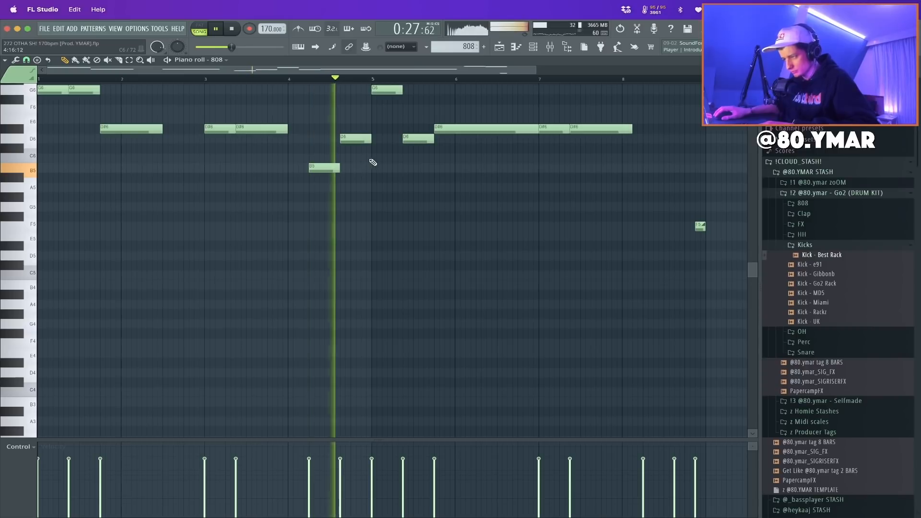
pyautogui.scroll(5, 372, 154)
pyautogui.press('space')
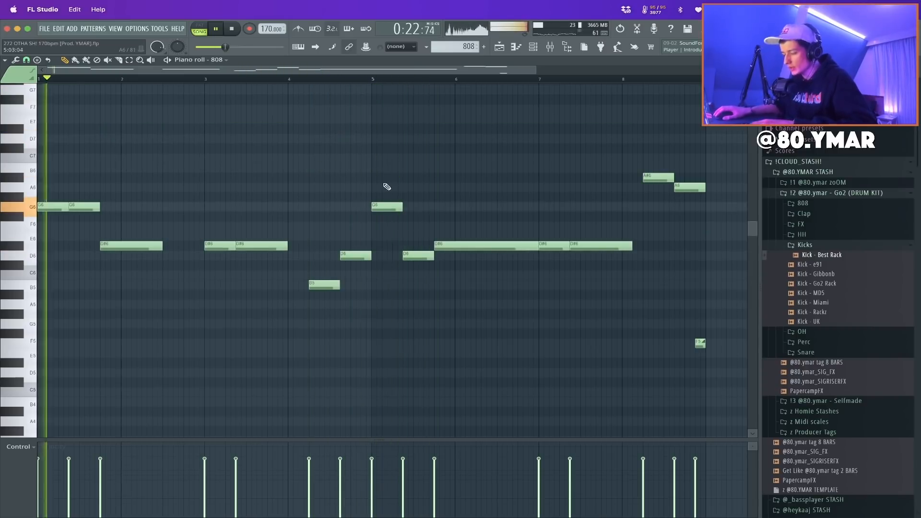
pyautogui.moveTo(376, 96); pyautogui.dragTo(483, 250)
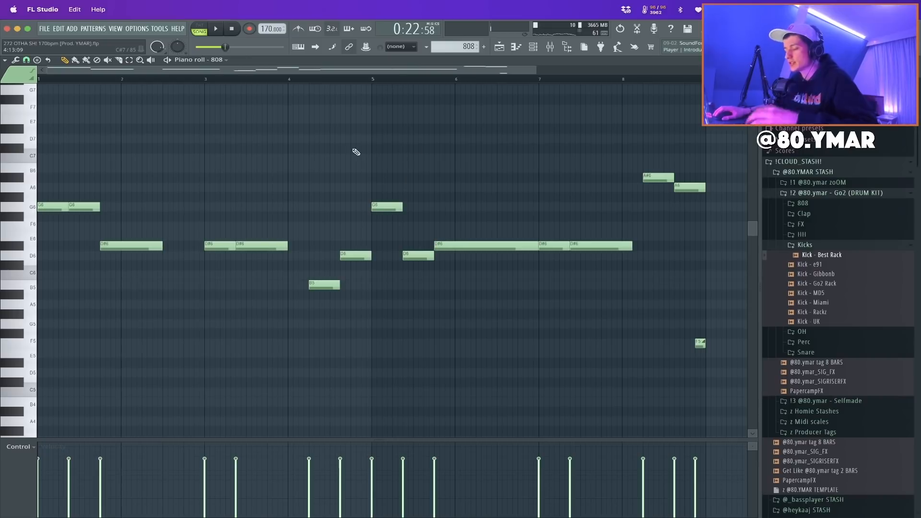
# Raise the 808's second note in bar 5, the D6, to G6 and play the pattern through
pyautogui.click(43, 208)
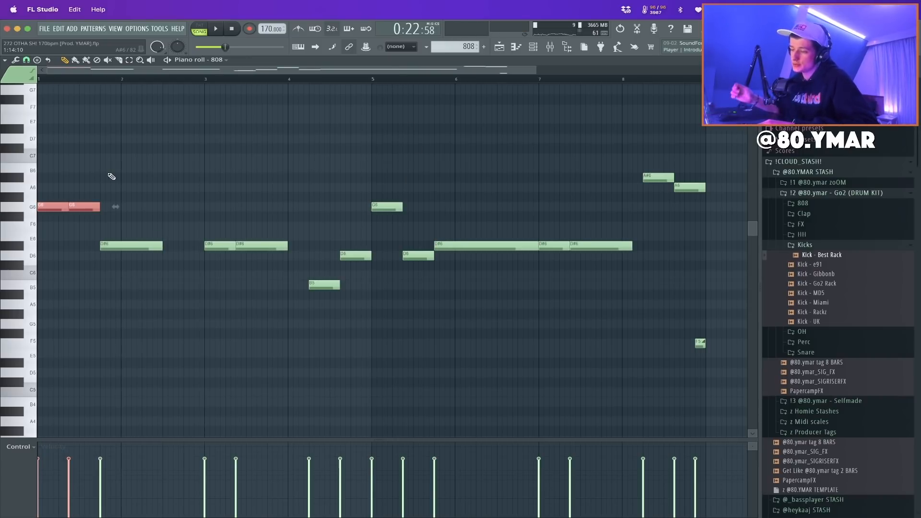
pyautogui.press('space')
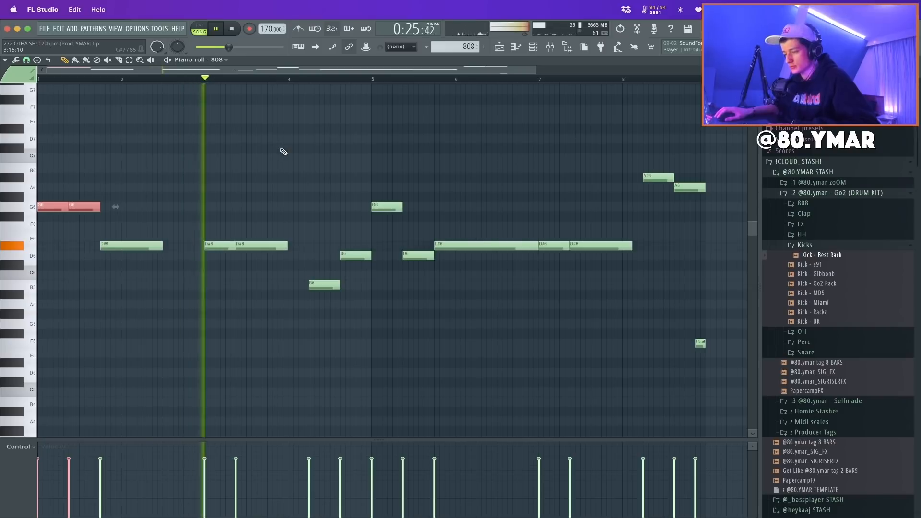
pyautogui.keyDown('super'); pyautogui.click(284, 154); pyautogui.keyUp('super')
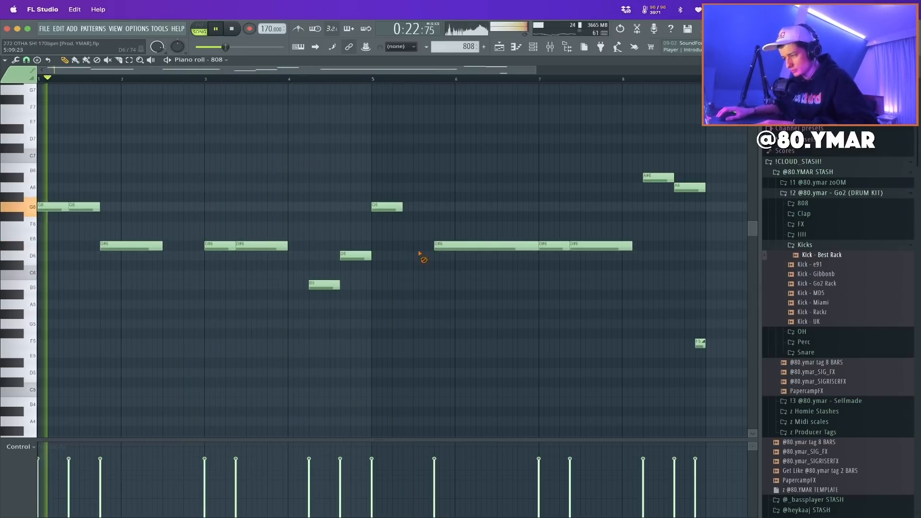
pyautogui.moveTo(418, 253); pyautogui.dragTo(418, 201)
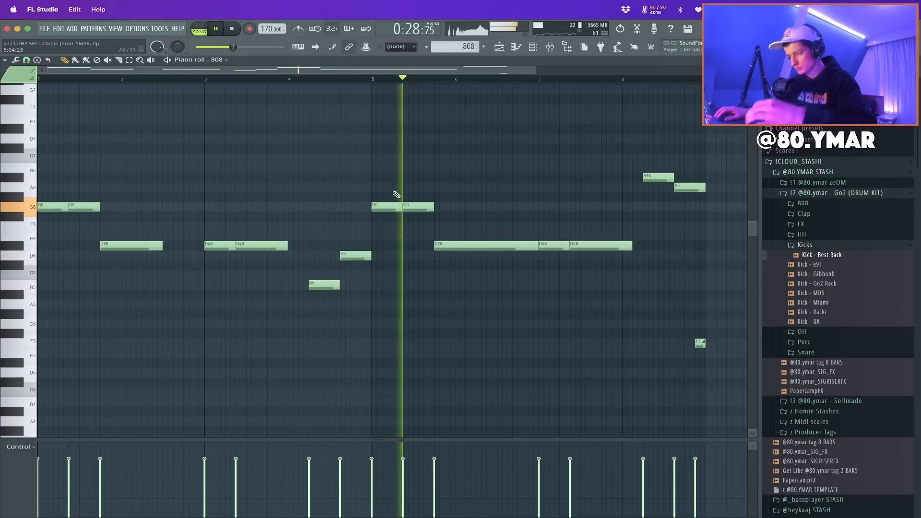
pyautogui.scroll(1, 500, 210)
pyautogui.scroll(-2, 499, 214)
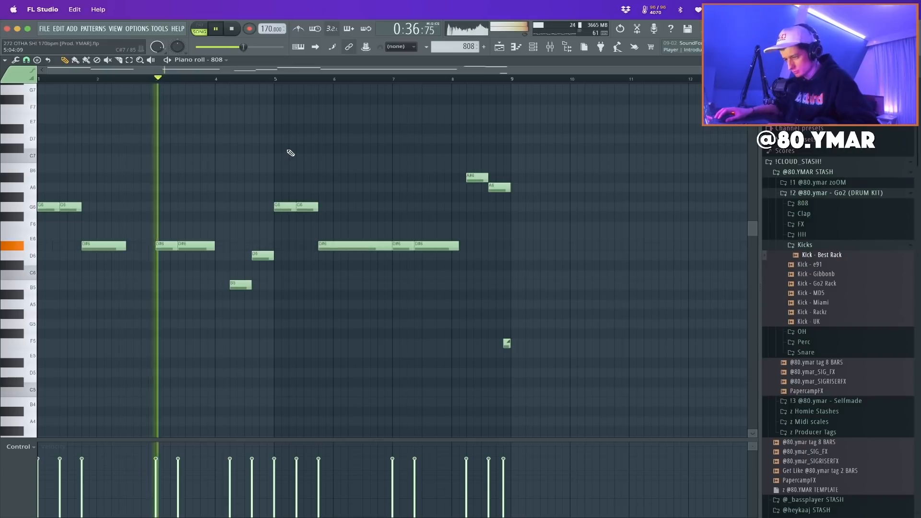
pyautogui.press('space')
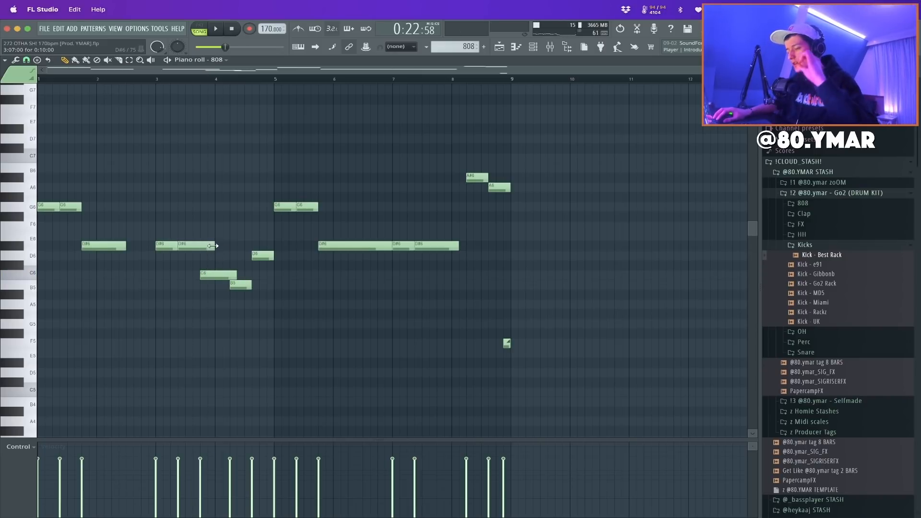
# Transpose the whole 808 pattern down one octave, listen to it, and return to the arrangement
pyautogui.press('space')
pyautogui.press('Escape')
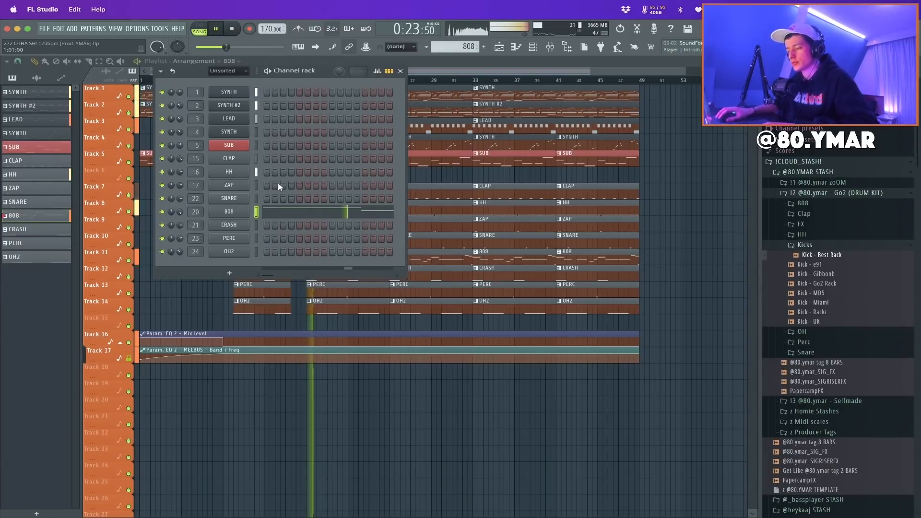
pyautogui.click(316, 208)
pyautogui.press('super+Down')
pyautogui.press('space')
pyautogui.press('space')
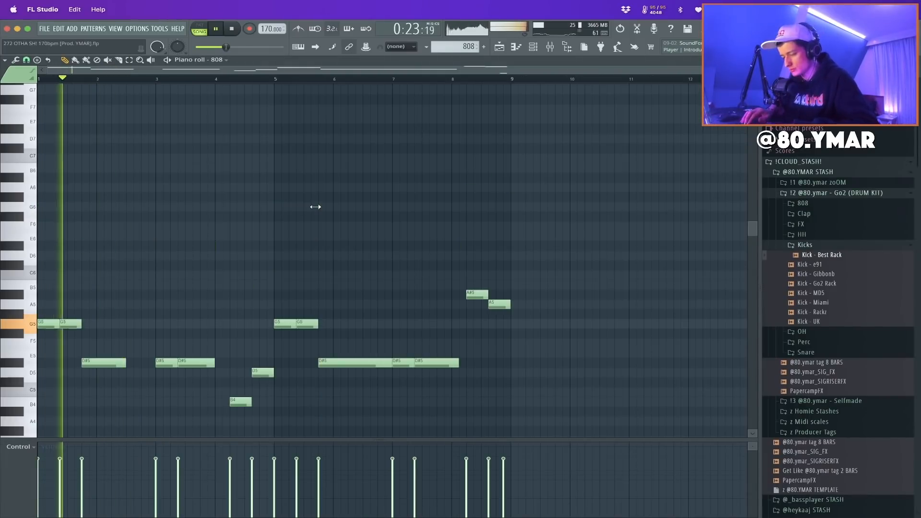
pyautogui.press('Escape')
pyautogui.press('Escape')
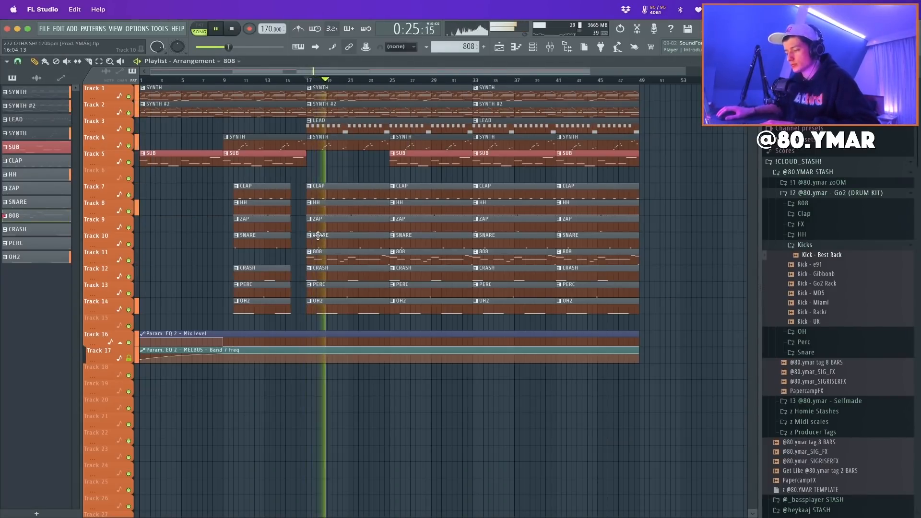
# Delete the OH2, PERC and SNARE clips that start at bar 17
pyautogui.rightClick(340, 309)
pyautogui.rightClick(358, 294)
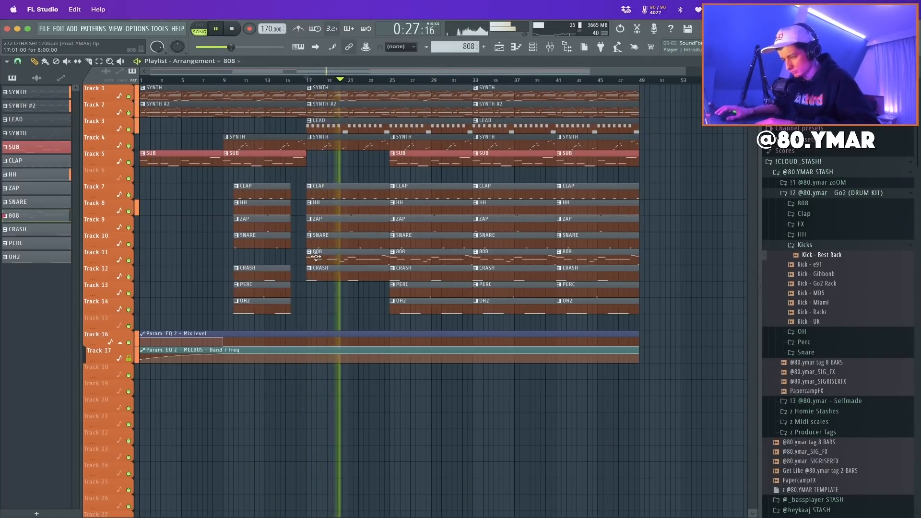
pyautogui.rightClick(329, 238)
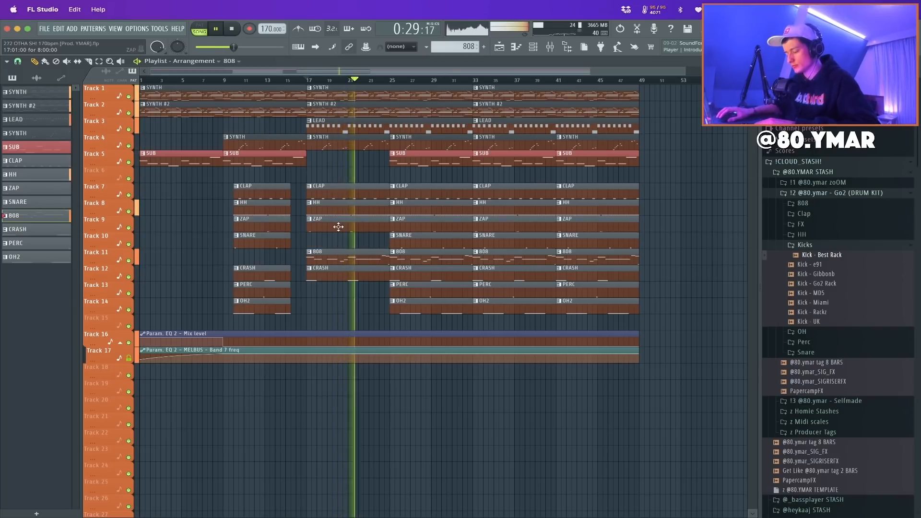
# Delete all the drum and 808 clips from bar 33 to the end of the arrangement
pyautogui.keyDown('super'); pyautogui.click(438, 242); pyautogui.keyUp('super')
pyautogui.moveTo(433, 304); pyautogui.dragTo(435, 289)
pyautogui.keyDown('super'); pyautogui.click(440, 300); pyautogui.keyUp('super')
pyautogui.rightClick(507, 307)
pyautogui.rightClick(509, 291)
pyautogui.rightClick(519, 247)
pyautogui.rightClick(610, 306)
pyautogui.rightClick(600, 259)
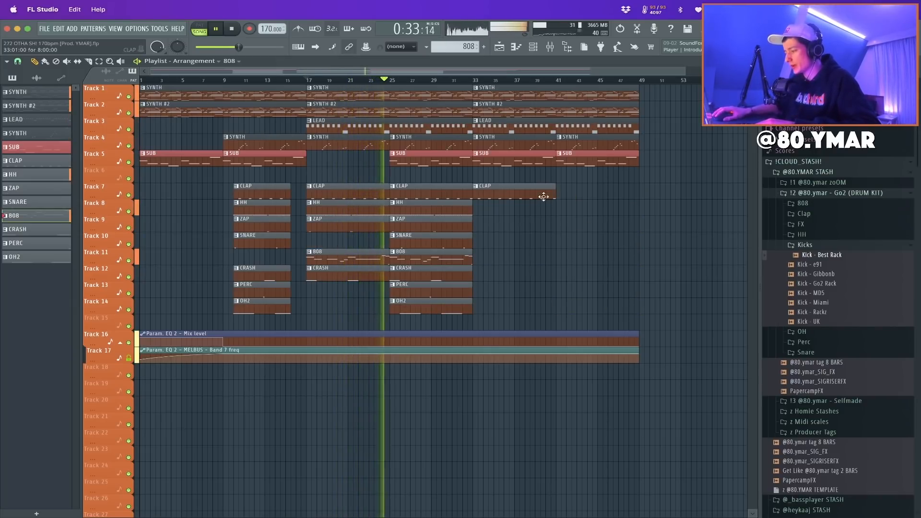
pyautogui.rightClick(542, 194)
# Duplicate the drum and 808 clips of bars 17 to 32 to bar 33, and delete the SUB clips at bars 25, 33 and 41
pyautogui.rightClick(456, 161)
pyautogui.moveTo(494, 315); pyautogui.dragTo(356, 190)
pyautogui.press('super+b')
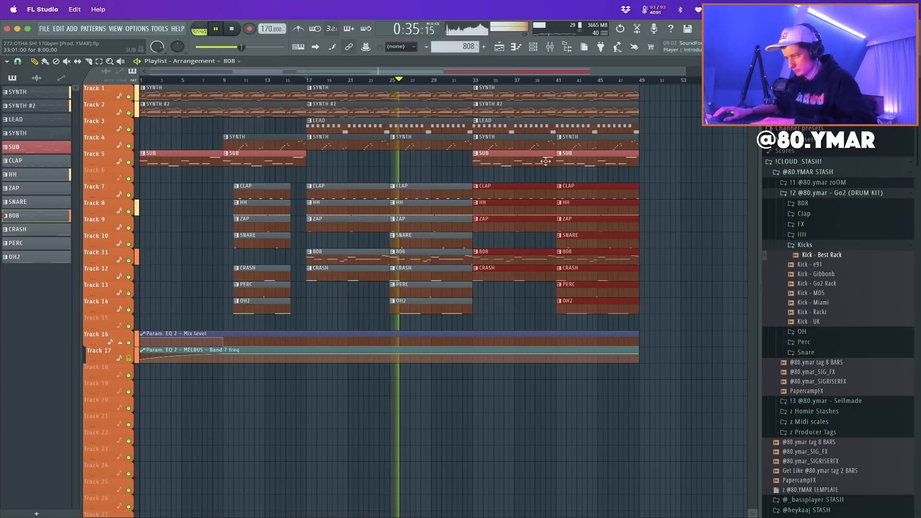
pyautogui.rightClick(546, 159)
pyautogui.rightClick(593, 162)
# Slice the Track 4 SYNTH clip at bar 25 and delete the portion in bars 17 to 24
pyautogui.press('c')
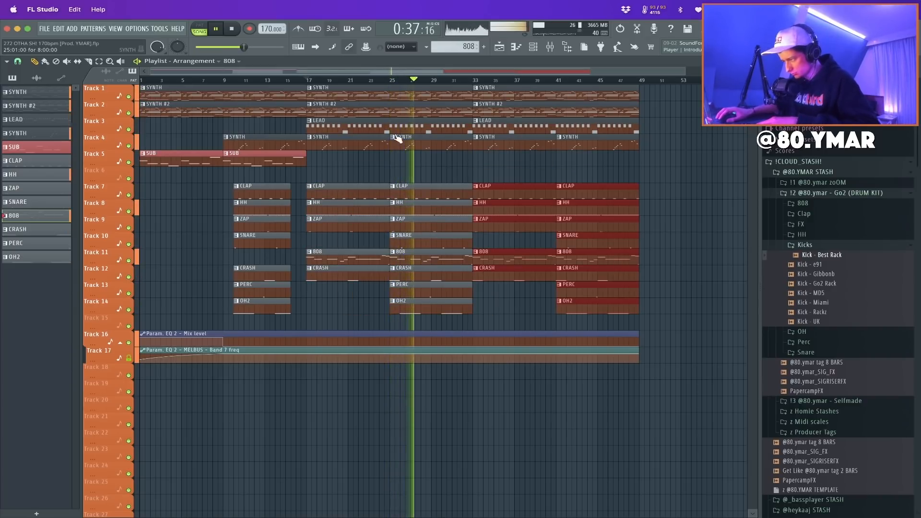
pyautogui.moveTo(393, 126); pyautogui.dragTo(392, 138)
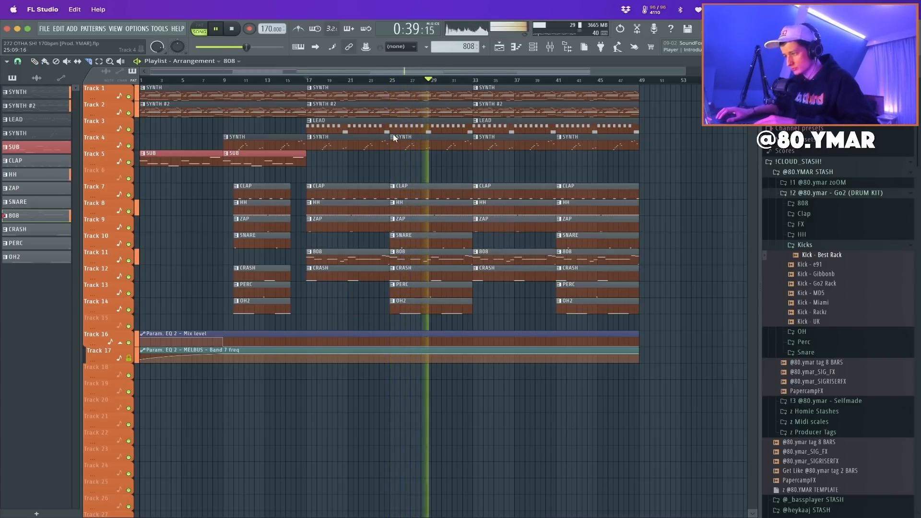
pyautogui.rightClick(380, 144)
pyautogui.rightClick(336, 144)
# Copy Track 4's SYNTH clip from bar 33 to bar 25, and delete its bar 41 clip and Track 1's SYNTH clip at bar 33
pyautogui.press('p')
pyautogui.keyDown('shift'); pyautogui.moveTo(522, 142); pyautogui.dragTo(442, 140); pyautogui.keyUp('shift')
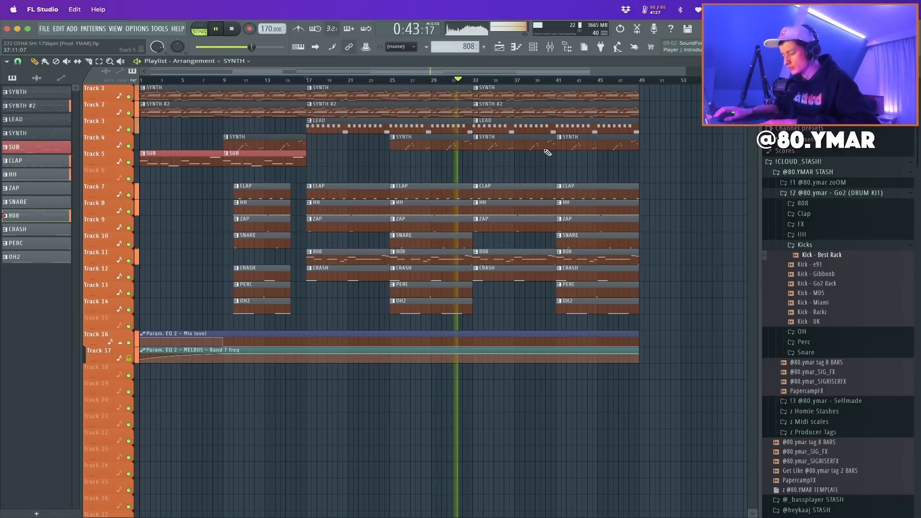
pyautogui.rightClick(562, 144)
pyautogui.rightClick(513, 93)
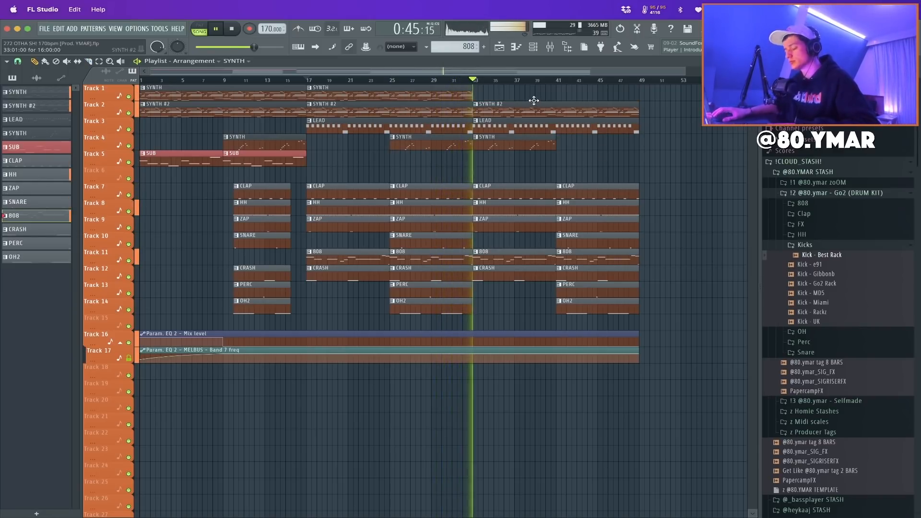
pyautogui.click(550, 48)
pyautogui.press('F6')
pyautogui.press('space')
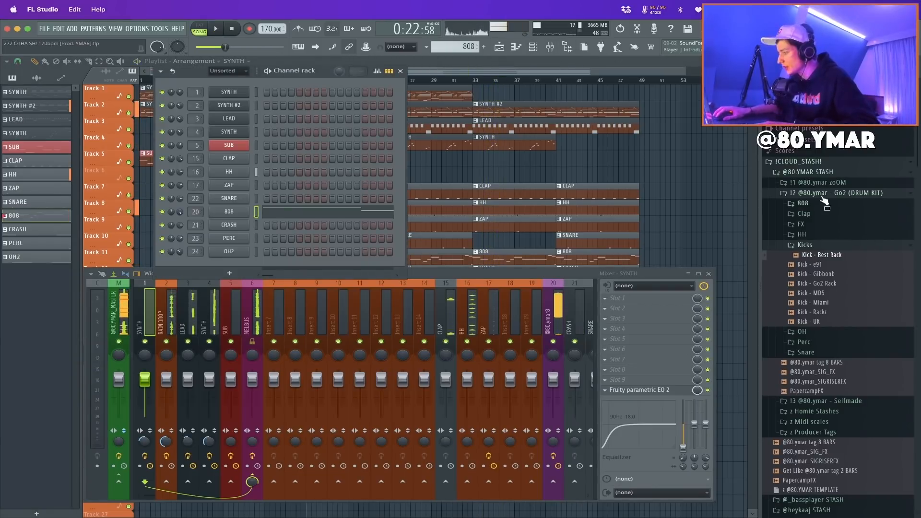
pyautogui.click(824, 203)
pyautogui.click(816, 193)
pyautogui.click(818, 173)
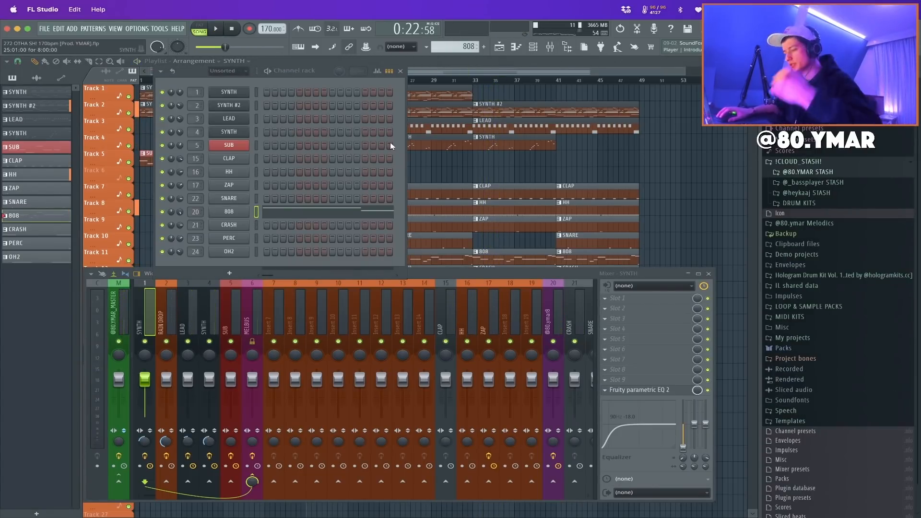
# Open the 808s folder of the Hologram Drum Kit and audition its samples, including 808 - Madness
pyautogui.click(821, 173)
pyautogui.click(824, 175)
pyautogui.click(847, 275)
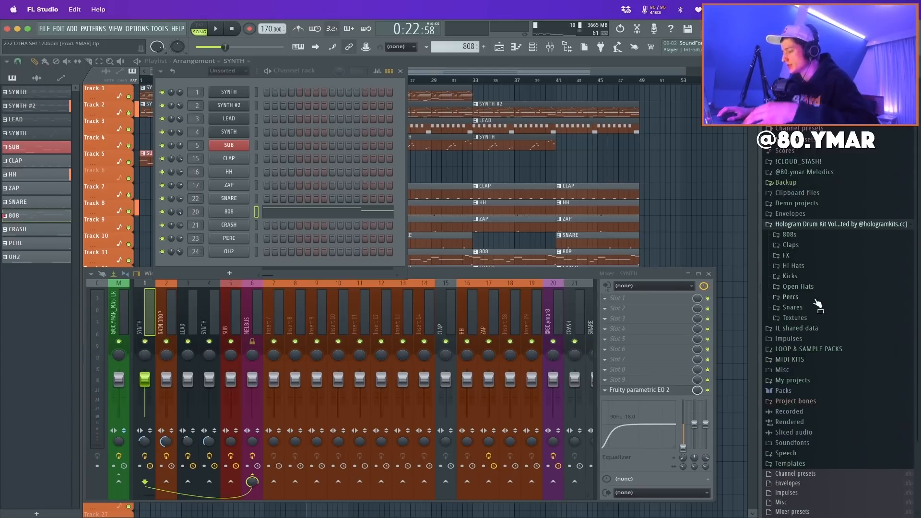
pyautogui.click(806, 246)
pyautogui.click(800, 238)
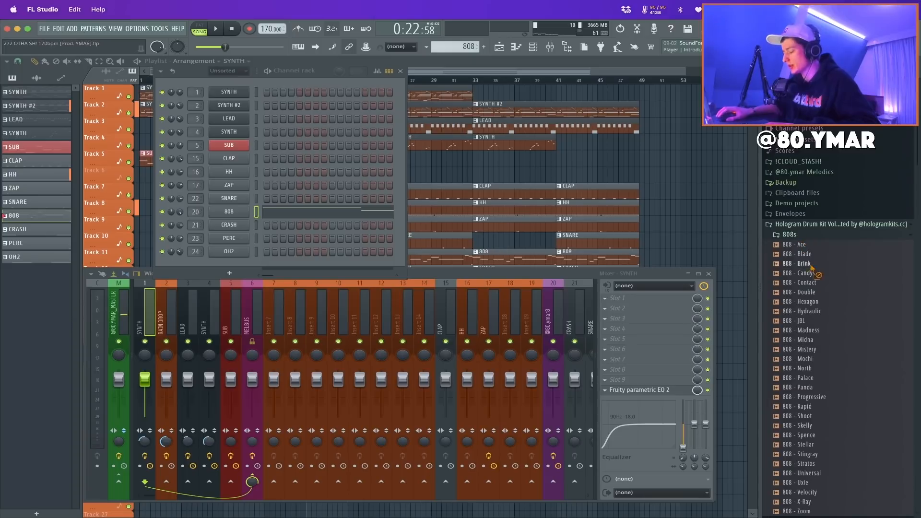
pyautogui.scroll(-4, 808, 307)
pyautogui.click(808, 227)
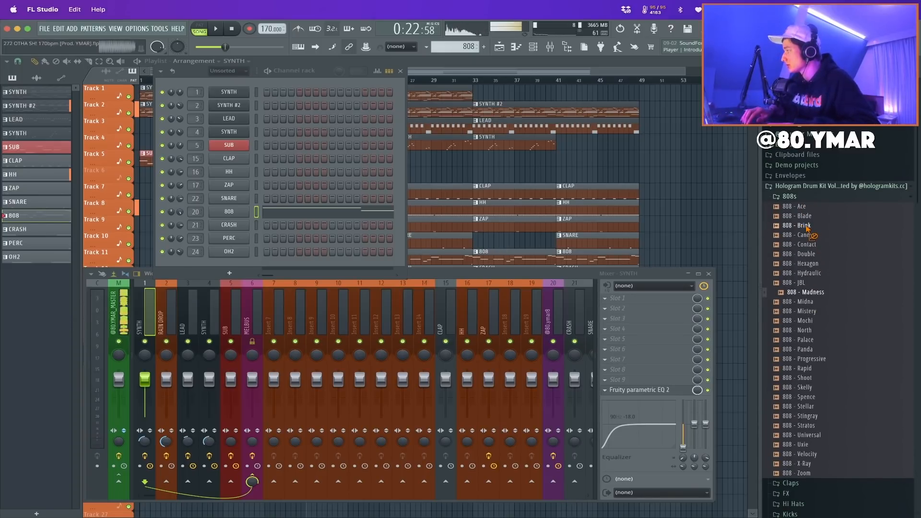
# Open the first SUB clip to check its notes, including the final C5, and return to the arrangement
pyautogui.press('F5')
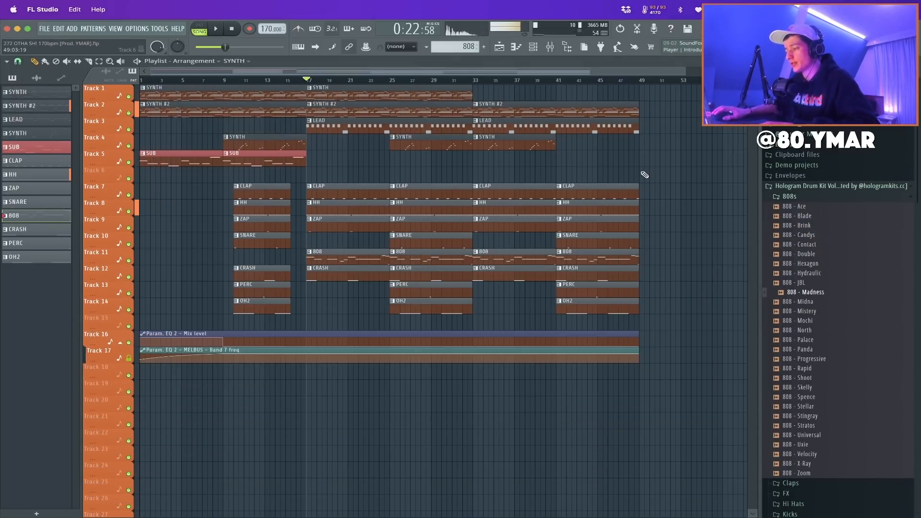
pyautogui.doubleClick(197, 152)
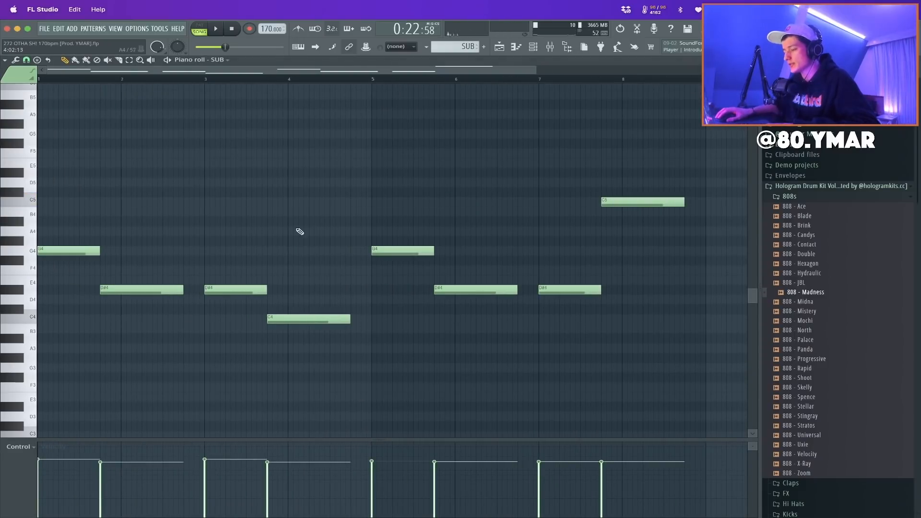
pyautogui.moveTo(627, 199)
pyautogui.mouseDown()
pyautogui.moveTo(627, 175)
pyautogui.moveTo(626, 200)
pyautogui.mouseUp()
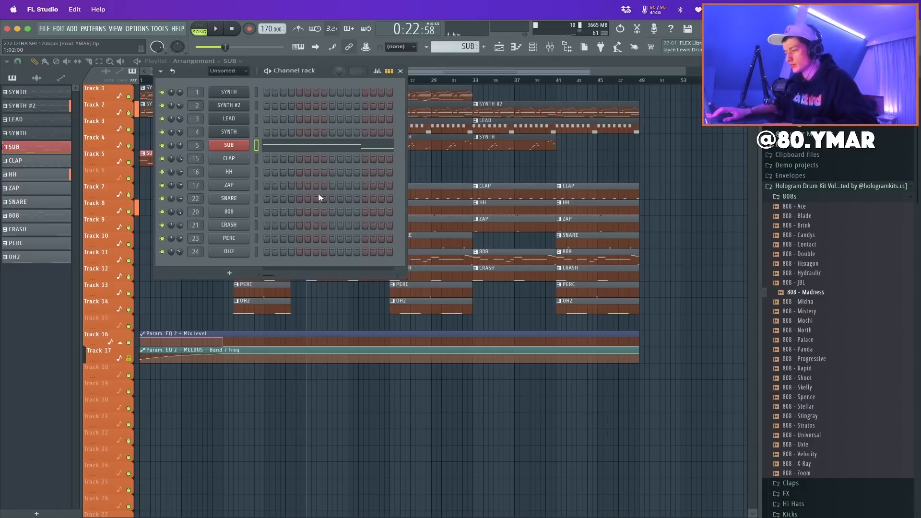
pyautogui.press('F6')
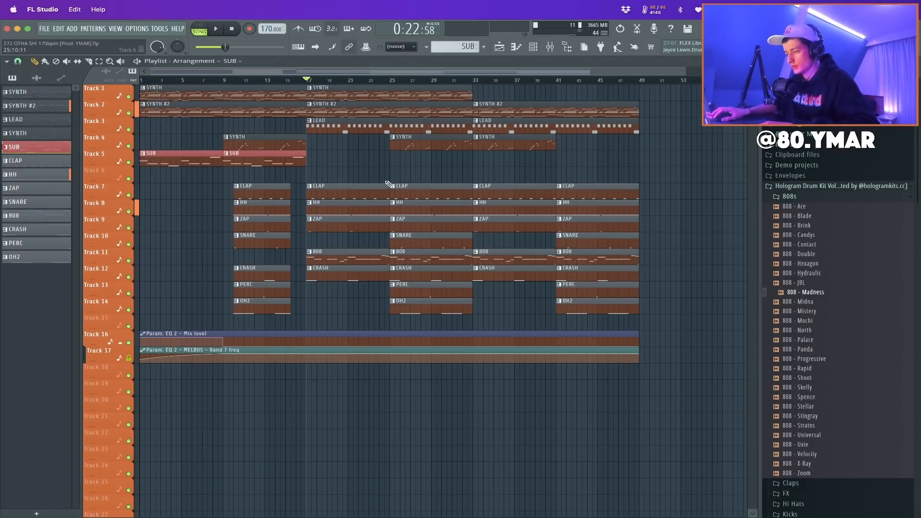
# Raise the 808's first note in bar 4 to C#7, transpose the whole pattern down two octaves, and listen
pyautogui.doubleClick(341, 256)
pyautogui.press('space')
pyautogui.press('space')
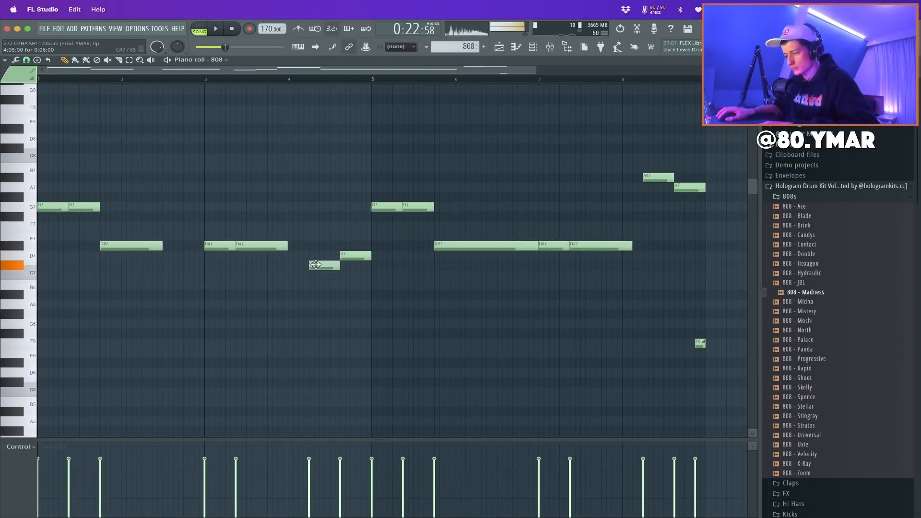
pyautogui.press('F7')
pyautogui.press('space')
pyautogui.click(329, 215)
pyautogui.press('super+Down')
pyautogui.press('super+Down')
pyautogui.press('space')
pyautogui.press('space')
pyautogui.press('F7')
pyautogui.rightClick(652, 257)
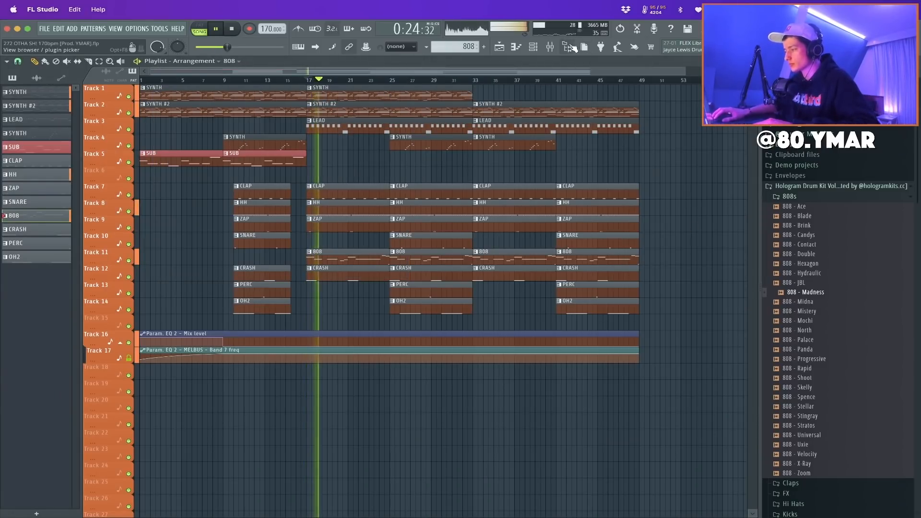
# Load the 808 - Skelly sample into a new sampler channel, raise its gain boost, and check its volume envelope
pyautogui.press('space')
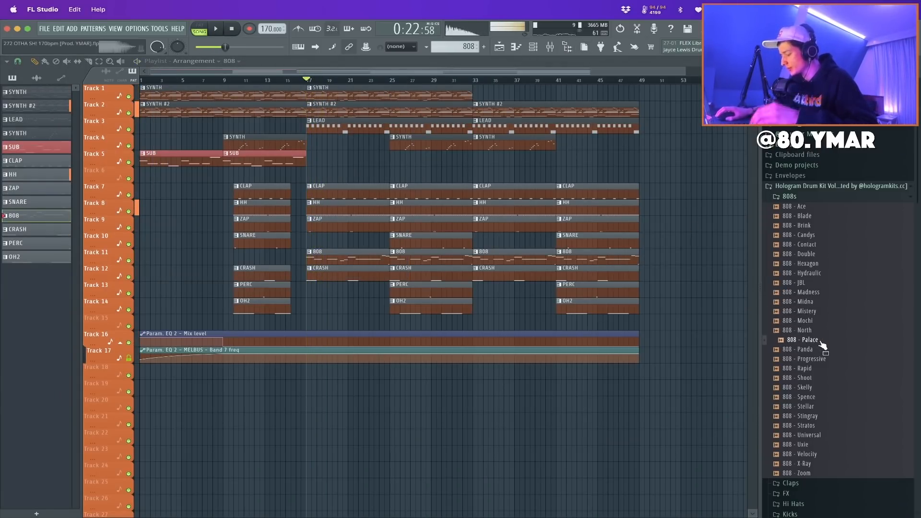
pyautogui.rightClick(819, 390)
pyautogui.click(827, 398)
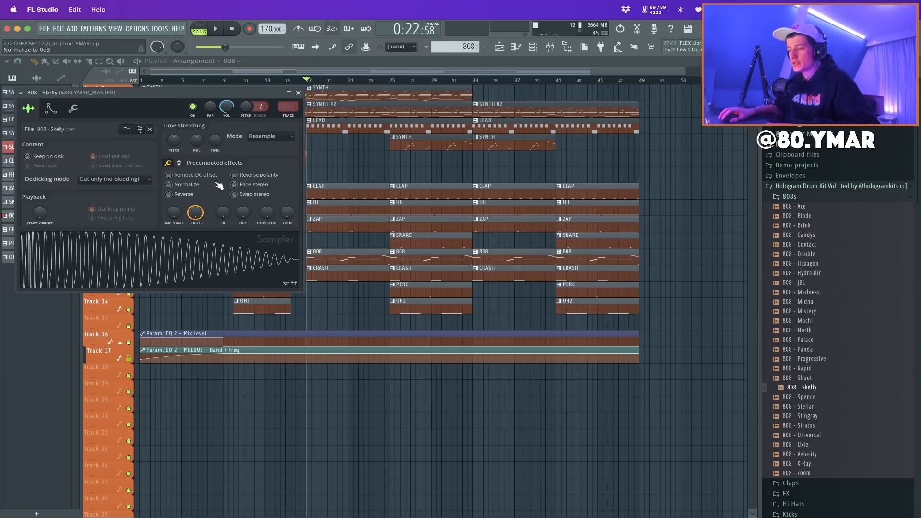
pyautogui.moveTo(176, 180); pyautogui.dragTo(175, 173)
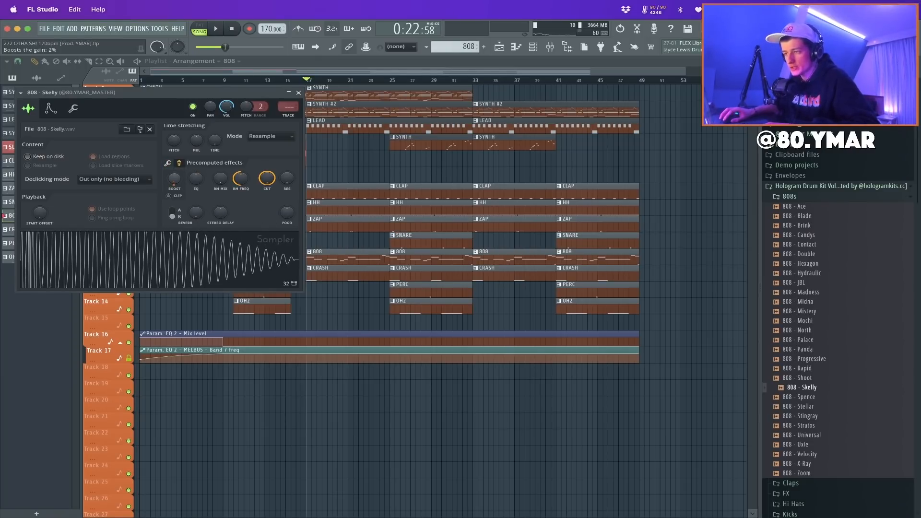
pyautogui.click(50, 109)
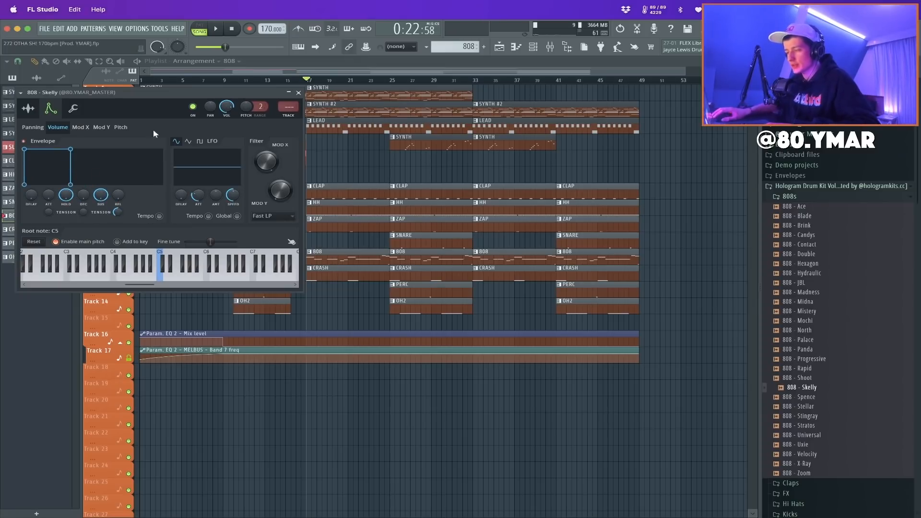
pyautogui.click(299, 92)
# Rename the new Skelly channel 808_2 and place it directly below the 808 channel
pyautogui.press('F6')
pyautogui.rightClick(224, 266)
pyautogui.write('r808')
pyautogui.press('Return')
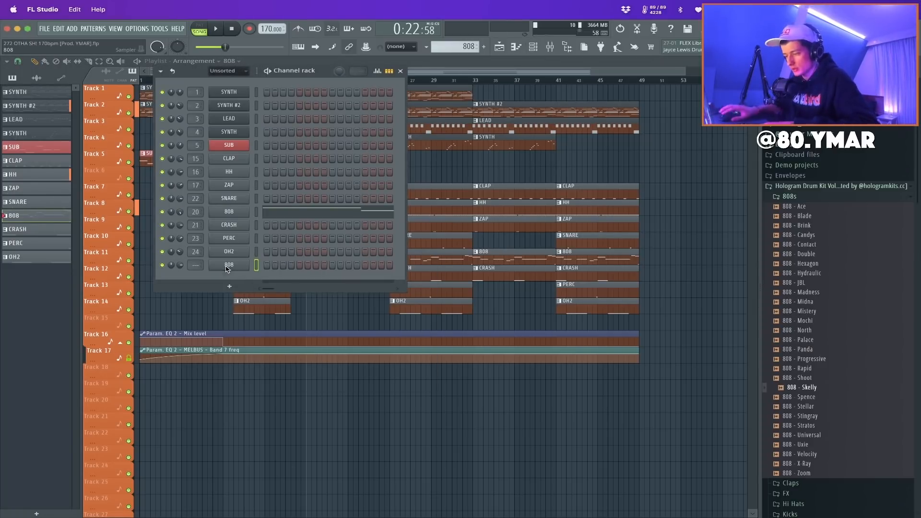
pyautogui.press('F2')
pyautogui.write('_2')
pyautogui.press('Return')
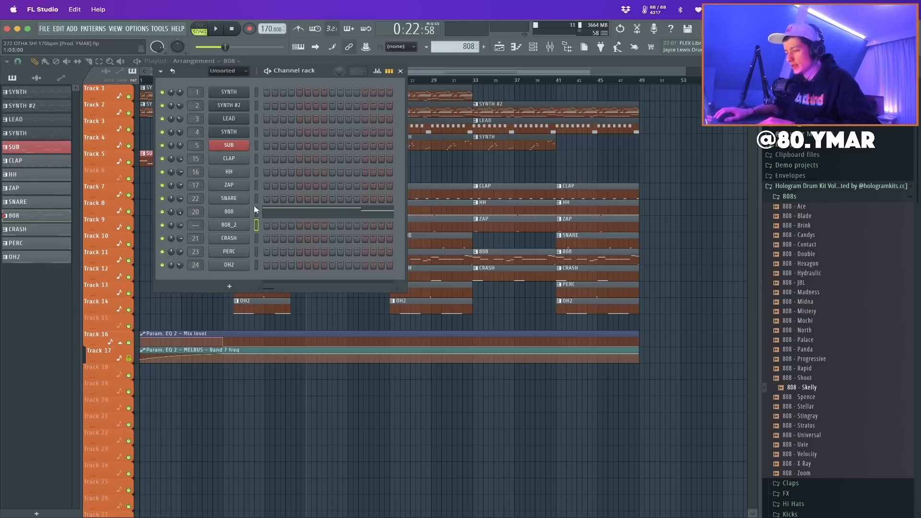
# Switch to the CRASH pattern and clone it as CRASH #2
pyautogui.moveTo(453, 54); pyautogui.dragTo(452, 47)
pyautogui.rightClick(452, 46)
pyautogui.click(472, 134)
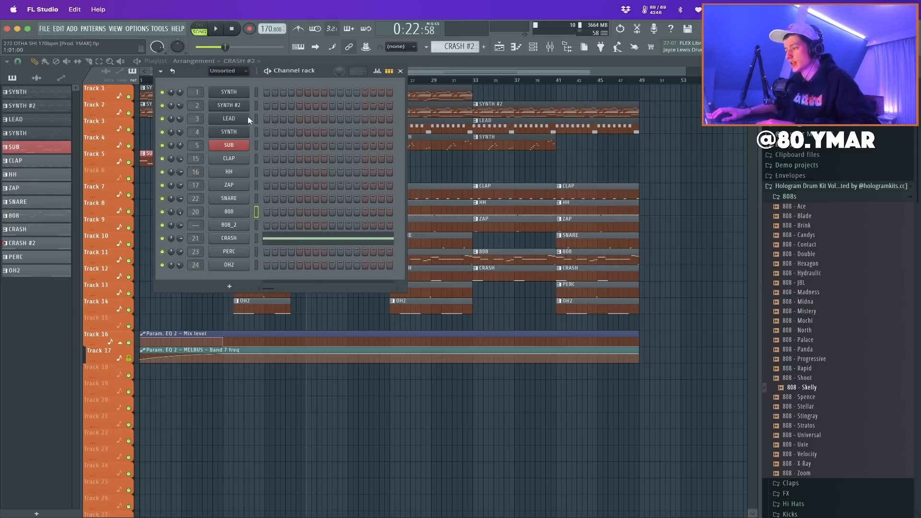
# Undo the CRASH #2 clone and delete the SNARE #2 pattern cloned by mistake
pyautogui.press('super+z')
pyautogui.scroll(1, 462, 46)
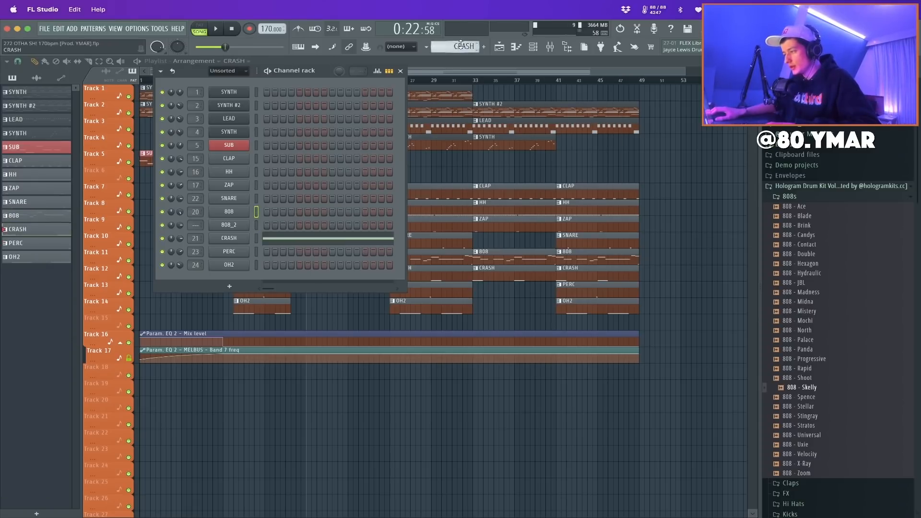
pyautogui.rightClick(461, 46)
pyautogui.click(487, 128)
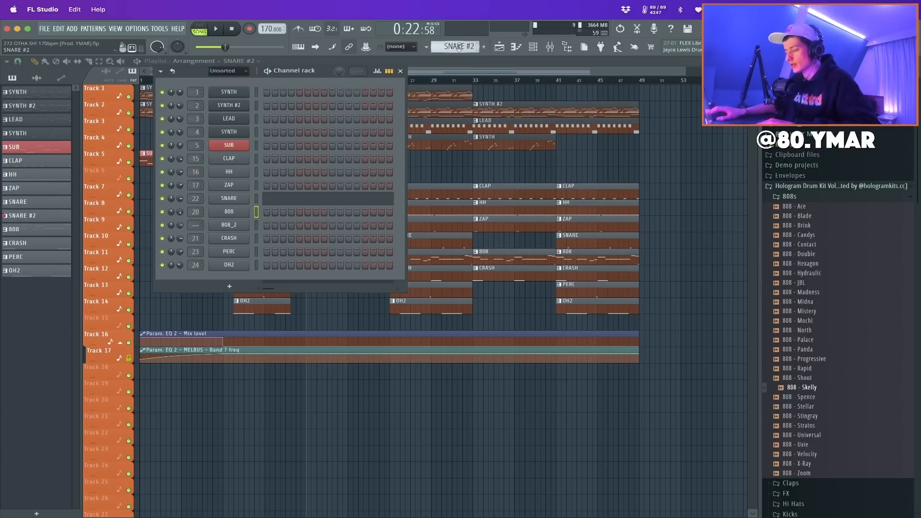
pyautogui.rightClick(461, 47)
pyautogui.click(523, 152)
# Clone the 808 pattern as 808 #2 and move its notes to the 808_2 channel
pyautogui.rightClick(461, 47)
pyautogui.click(482, 129)
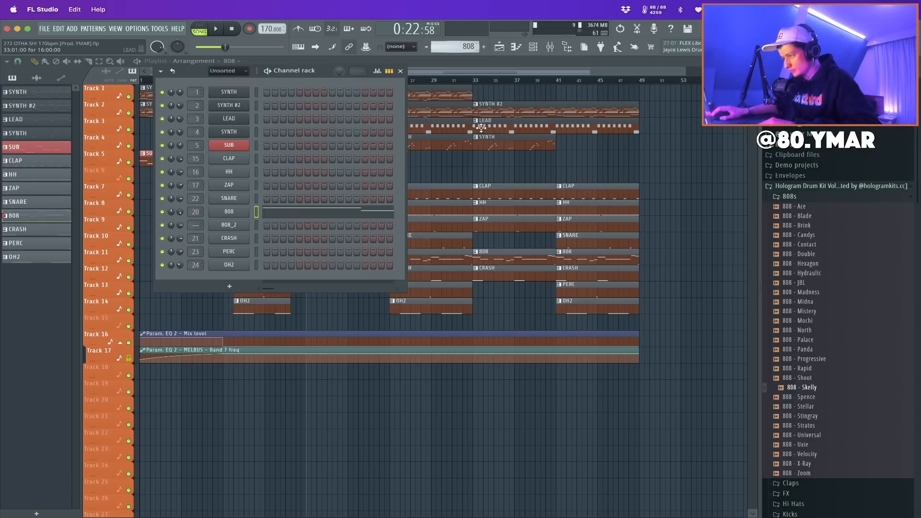
pyautogui.rightClick(459, 47)
pyautogui.press('c')
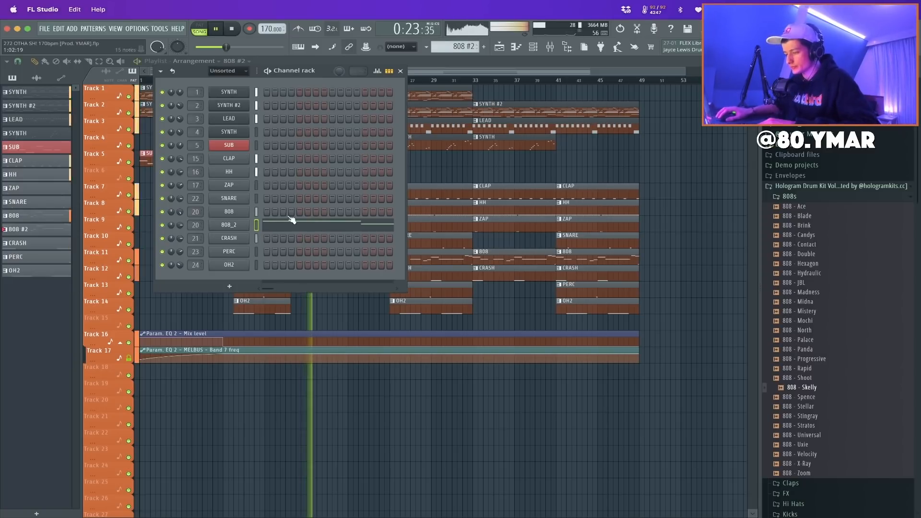
# Replace the 808 clips at bars 33 and 41 on track 11 with 808 #2 and play from bar 33
pyautogui.press('F6')
pyautogui.rightClick(475, 257)
pyautogui.click(475, 256)
pyautogui.rightClick(594, 257)
pyautogui.click(564, 255)
pyautogui.moveTo(564, 256); pyautogui.dragTo(558, 255)
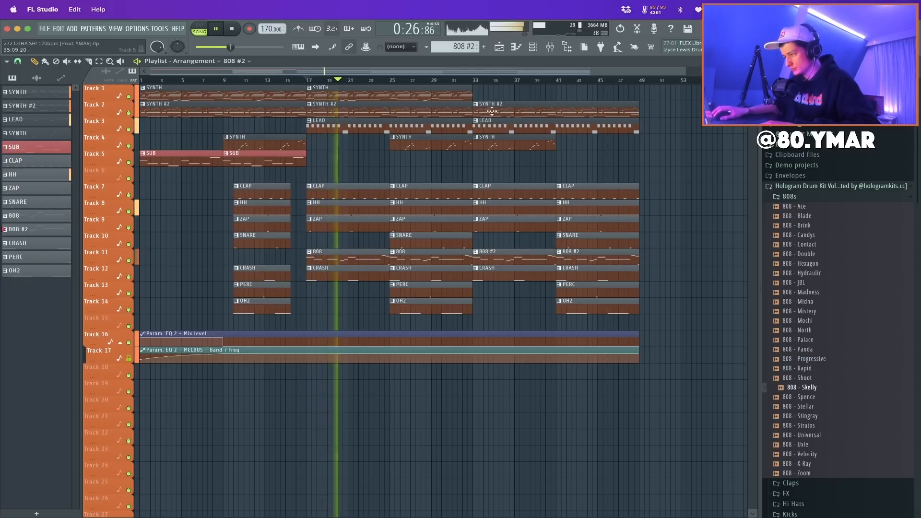
pyautogui.click(475, 80)
pyautogui.press('F6')
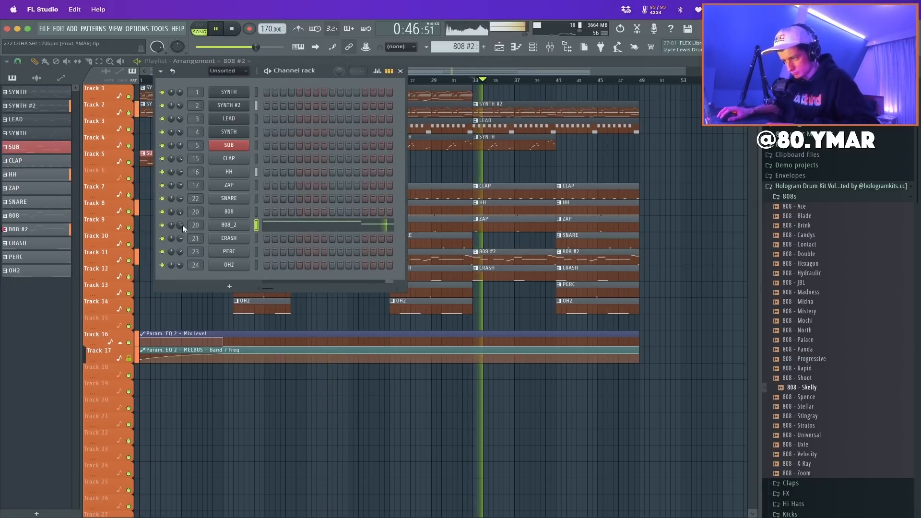
# Lower the gain boost of the 808_2 sampler to about 2% and check its volume envelope
pyautogui.click(229, 224)
pyautogui.press('space')
pyautogui.click(28, 108)
pyautogui.click(51, 108)
pyautogui.click(29, 109)
pyautogui.moveTo(175, 179); pyautogui.dragTo(175, 191)
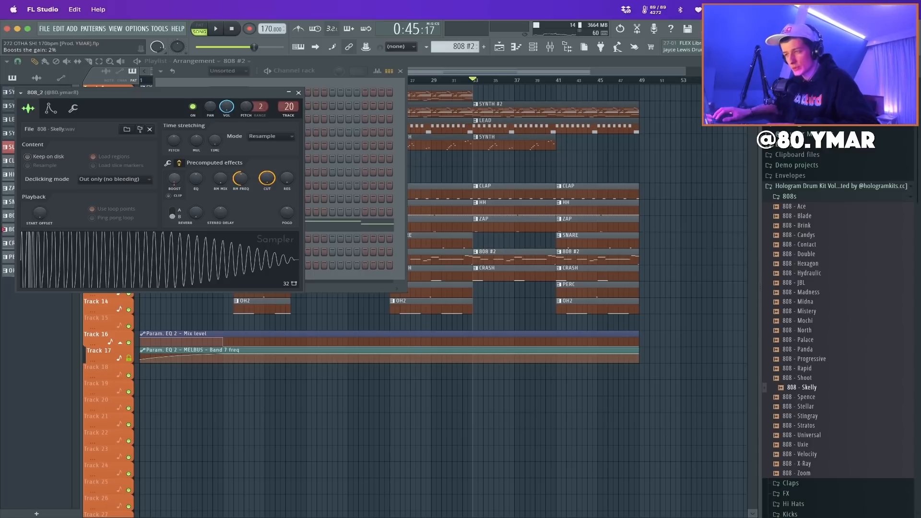
pyautogui.click(73, 109)
pyautogui.click(51, 109)
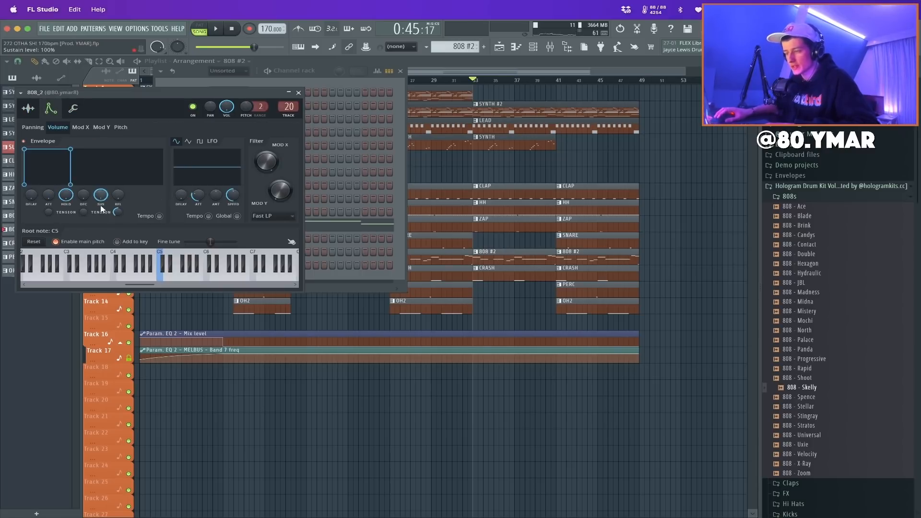
pyautogui.click(29, 109)
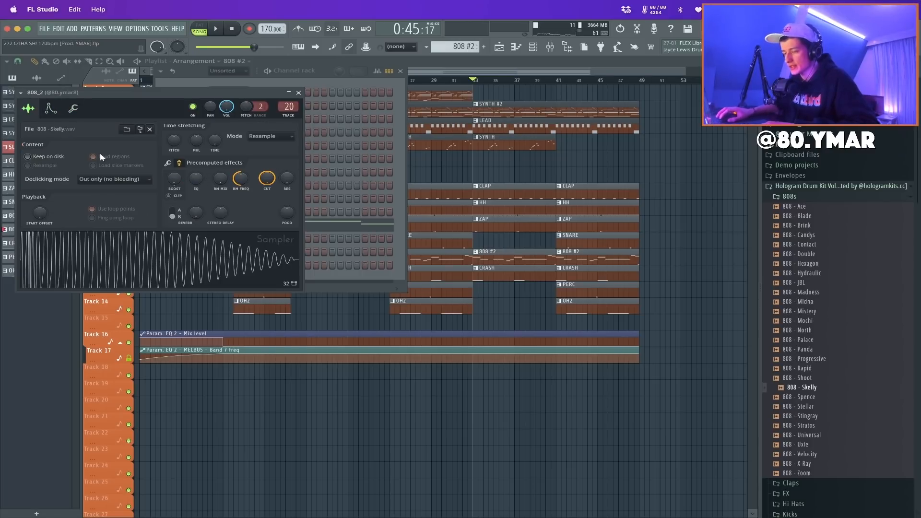
pyautogui.click(298, 93)
# Shorten the first G5 in bar 1, the first D#5 in bar 3 and the C5 in bar 4 of the 808_2 notes
pyautogui.click(298, 226)
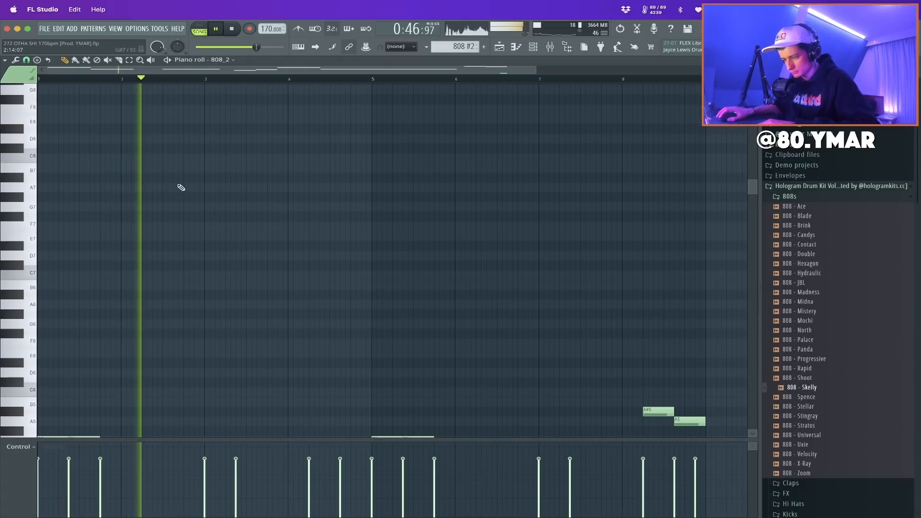
pyautogui.scroll(-8, 181, 187)
pyautogui.press('space')
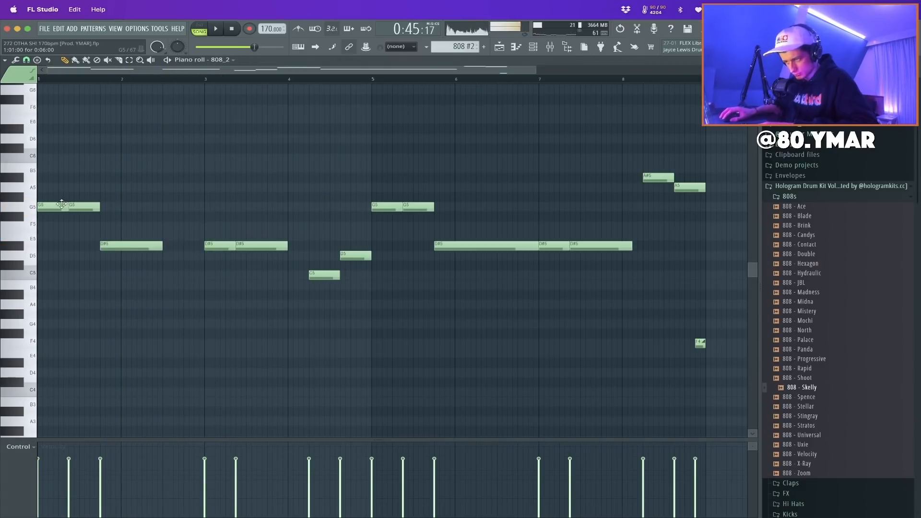
pyautogui.press('space')
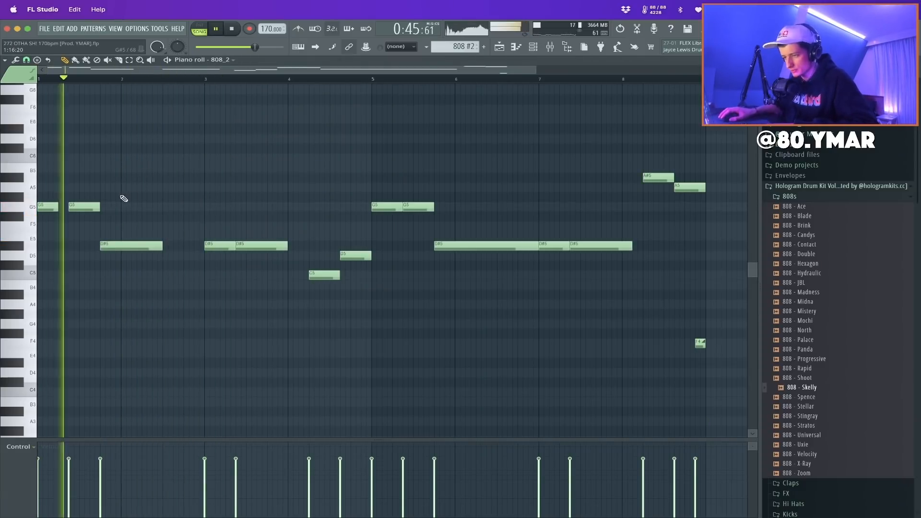
pyautogui.moveTo(57, 208); pyautogui.dragTo(58, 208)
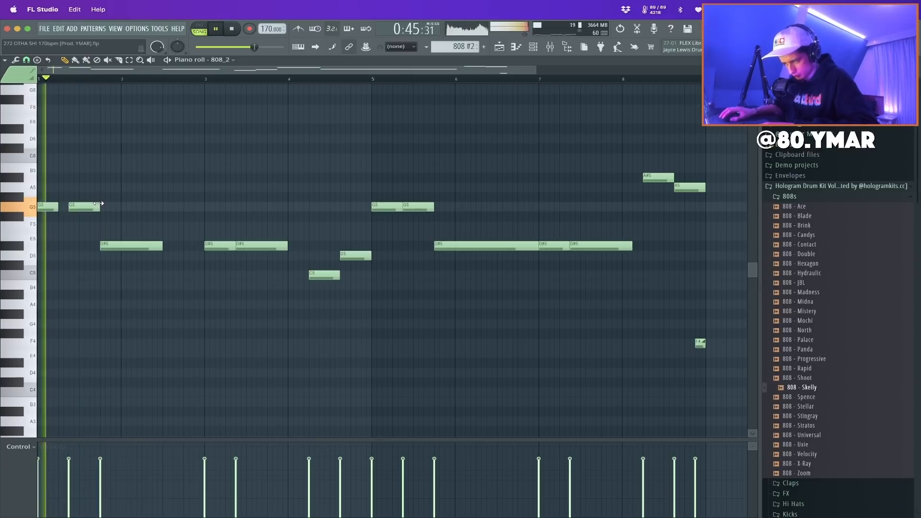
pyautogui.moveTo(100, 207)
pyautogui.mouseDown()
pyautogui.moveTo(90, 207)
pyautogui.moveTo(100, 207)
pyautogui.mouseUp()
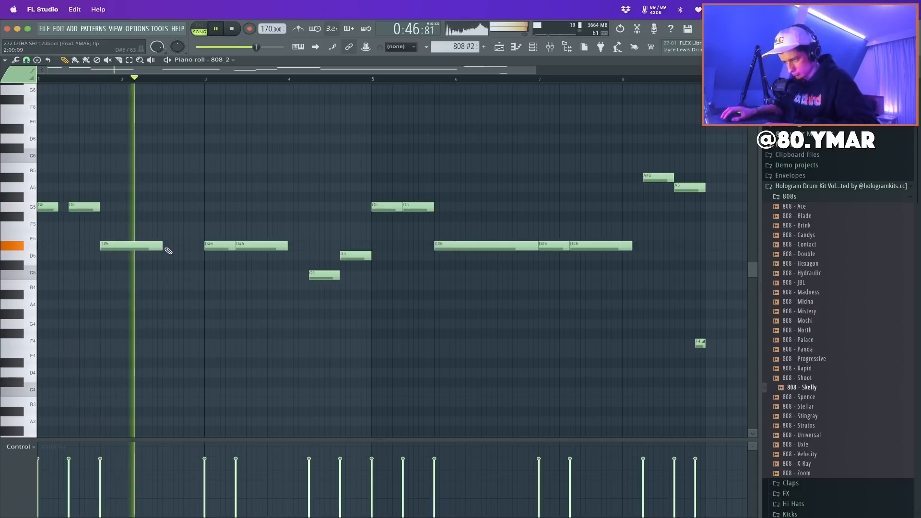
pyautogui.moveTo(236, 247); pyautogui.dragTo(225, 246)
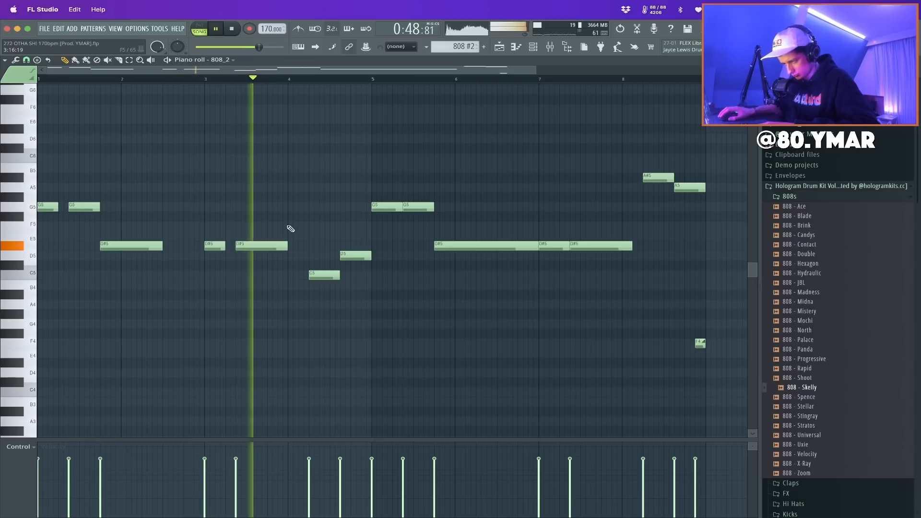
pyautogui.moveTo(338, 275); pyautogui.dragTo(330, 275)
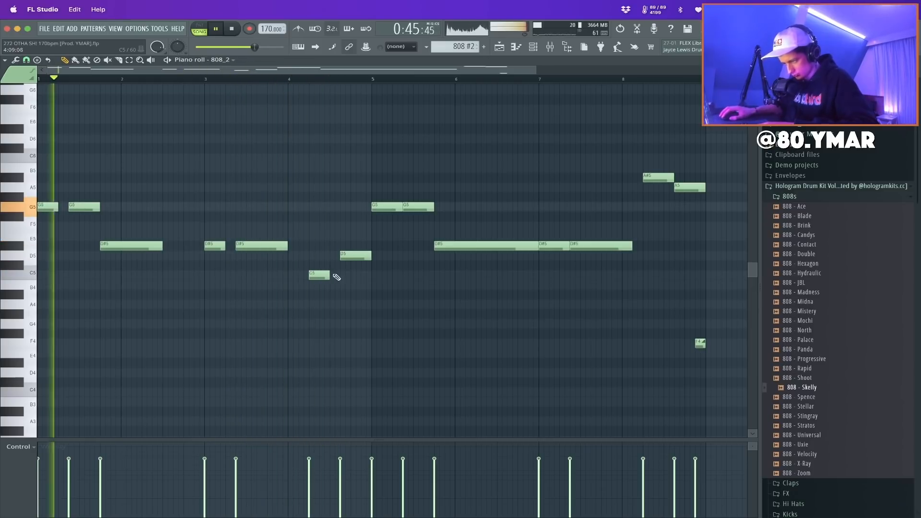
pyautogui.press('space')
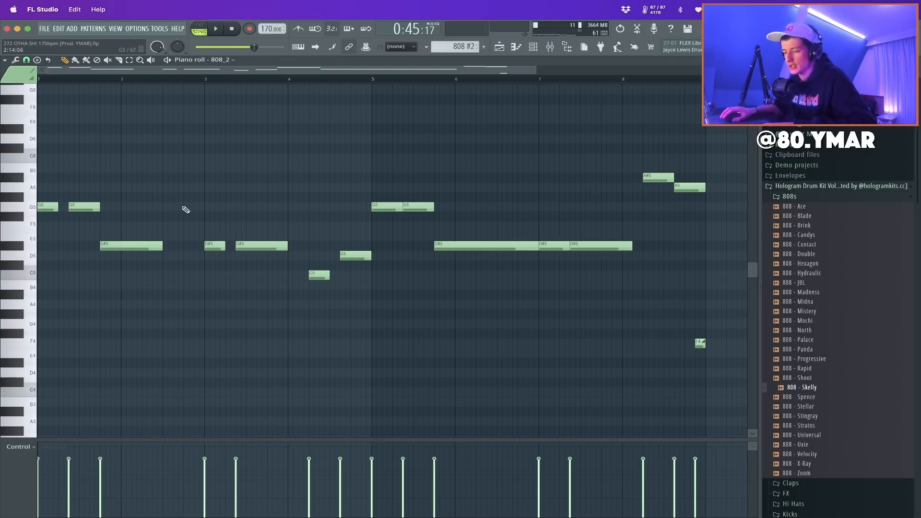
# Play back the shortened 808_2 notes to judge the gaps between them
pyautogui.press('space')
pyautogui.moveTo(117, 184); pyautogui.dragTo(38, 220)
pyautogui.moveTo(183, 209); pyautogui.dragTo(316, 262)
pyautogui.keyDown('super'); pyautogui.click(338, 259); pyautogui.keyUp('super')
pyautogui.press('space')
pyautogui.press('space')
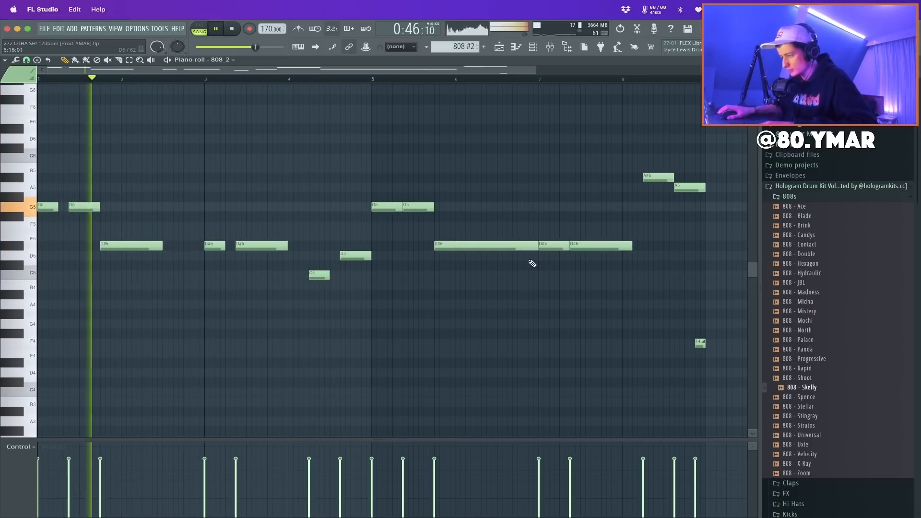
# Delete the 808_2 notes from bar 5 up to the closing run in bar 8
pyautogui.scroll(5, 482, 244)
pyautogui.scroll(-6, 432, 227)
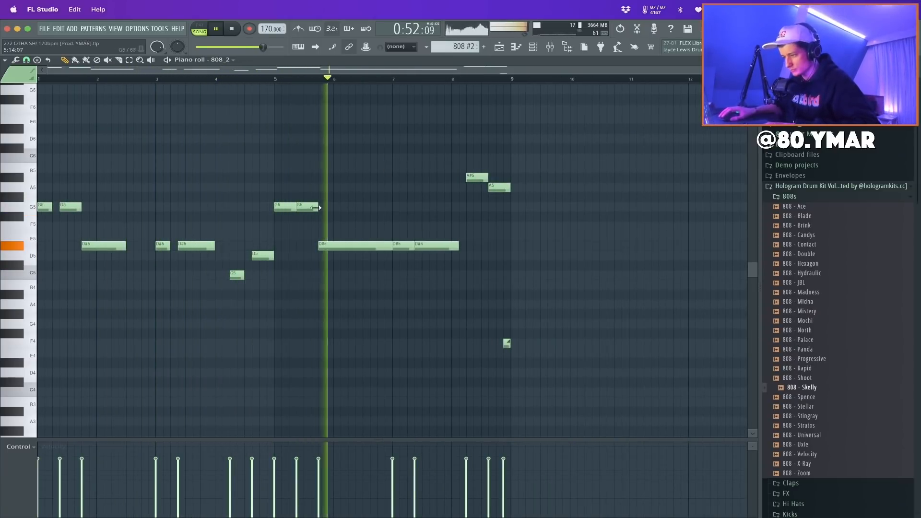
pyautogui.moveTo(478, 271); pyautogui.dragTo(316, 143)
pyautogui.moveTo(549, 259); pyautogui.dragTo(380, 144)
pyautogui.moveTo(421, 279); pyautogui.dragTo(301, 184)
pyautogui.press('Delete')
pyautogui.moveTo(307, 218); pyautogui.dragTo(268, 195)
pyautogui.press('Delete')
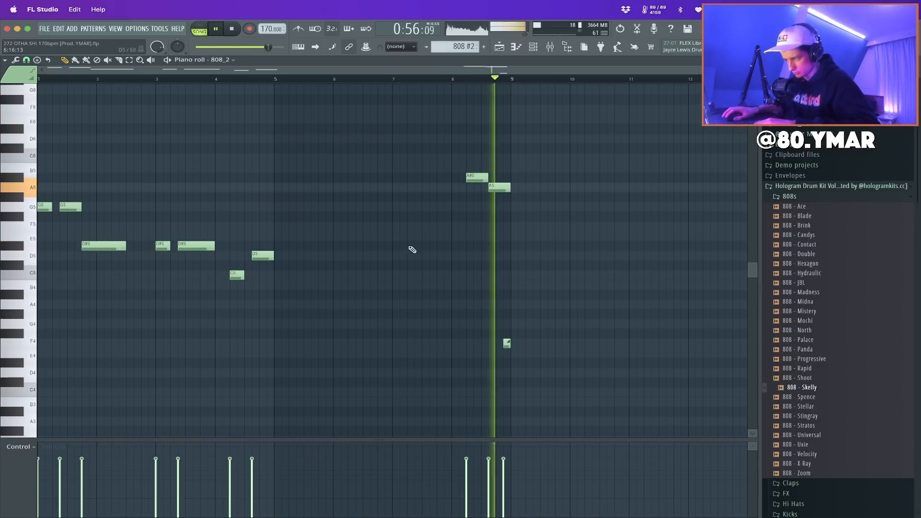
# Shorten the A#5 note in bar 8 and duplicate the notes of bars 1 to 4 into bars 5 to 8
pyautogui.moveTo(488, 175); pyautogui.dragTo(482, 174)
pyautogui.moveTo(358, 290); pyautogui.dragTo(40, 184)
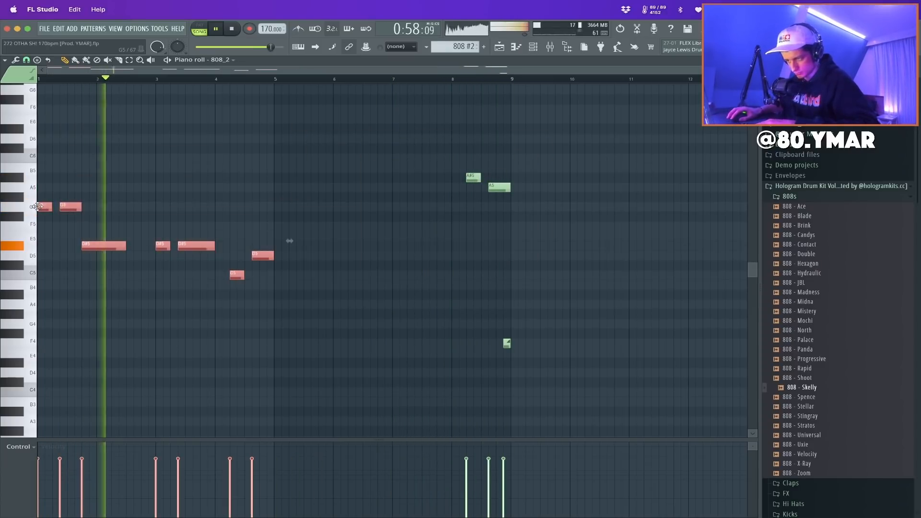
pyautogui.press('super+b')
pyautogui.press('Escape')
pyautogui.press('Escape')
# Duplicate the track 4 SYNTH clip from bar 33 to bar 41 and delete the LEAD clip at bar 33
pyautogui.moveTo(512, 168); pyautogui.dragTo(523, 142)
pyautogui.press('super+b')
pyautogui.keyDown('super'); pyautogui.click(662, 157); pyautogui.keyUp('super')
pyautogui.rightClick(579, 132)
pyautogui.press('space')
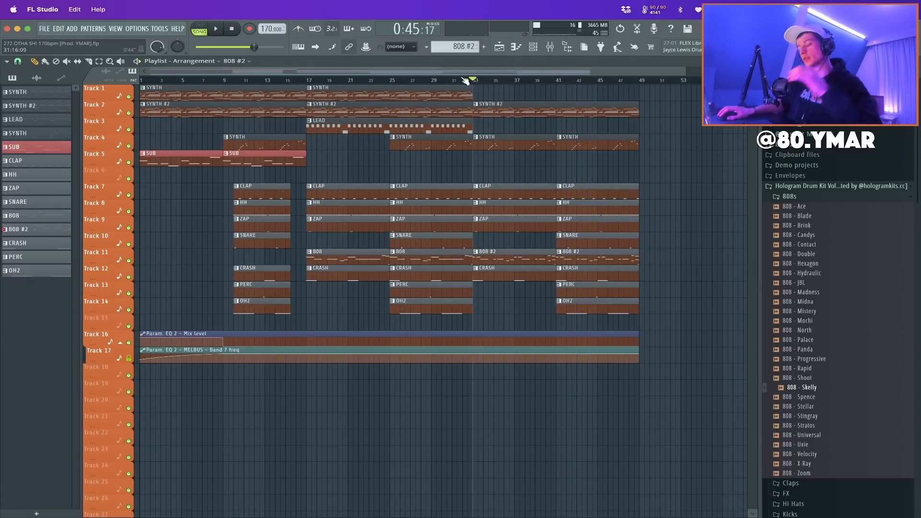
# Play the transition into bar 33, duplicate the LEAD clip to bar 33, and delete the one at bar 17
pyautogui.click(470, 77)
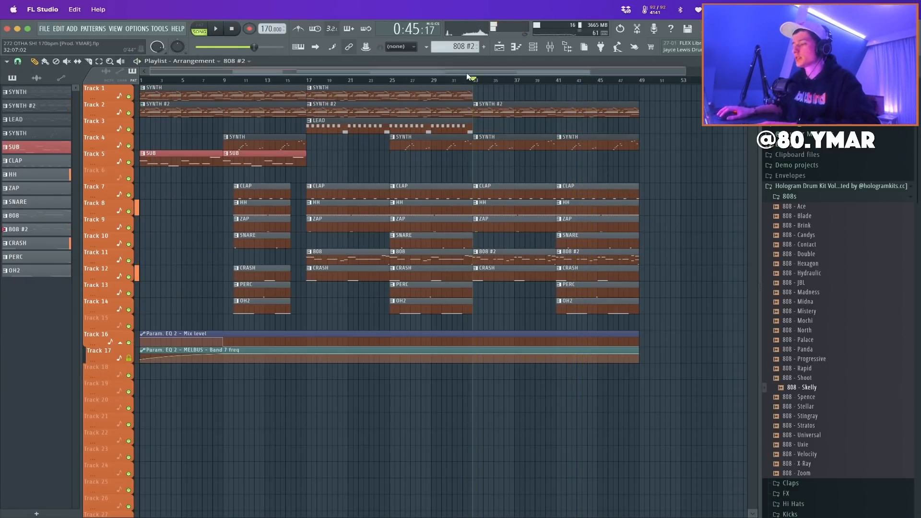
pyautogui.press('space')
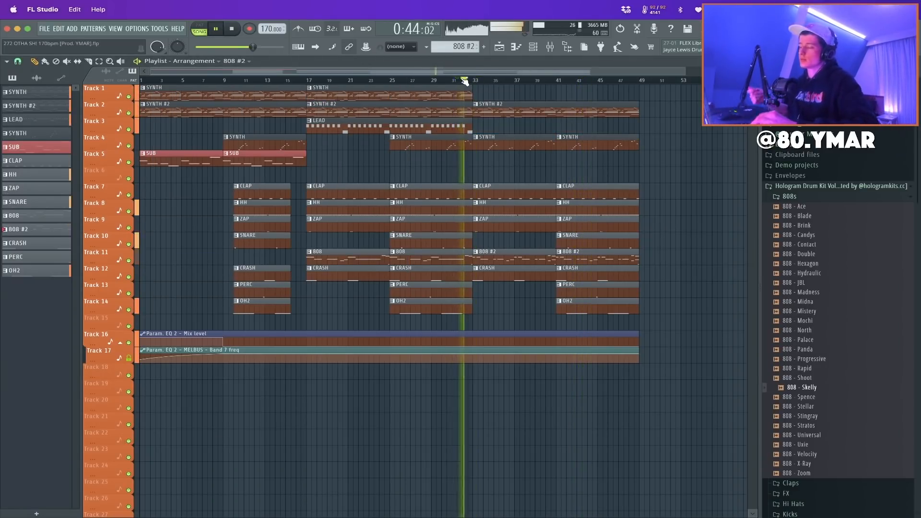
pyautogui.keyDown('super'); pyautogui.click(442, 129); pyautogui.keyUp('super')
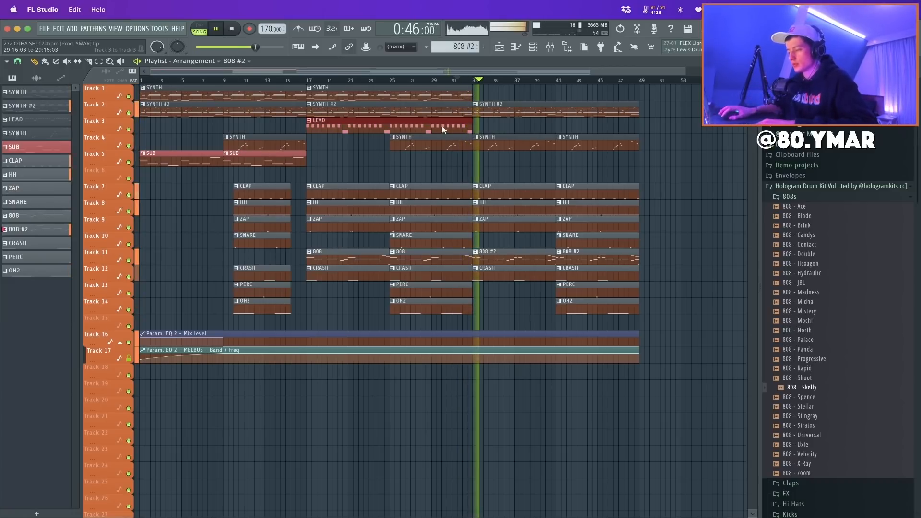
pyautogui.press('super+b')
pyautogui.rightClick(461, 125)
pyautogui.press('space')
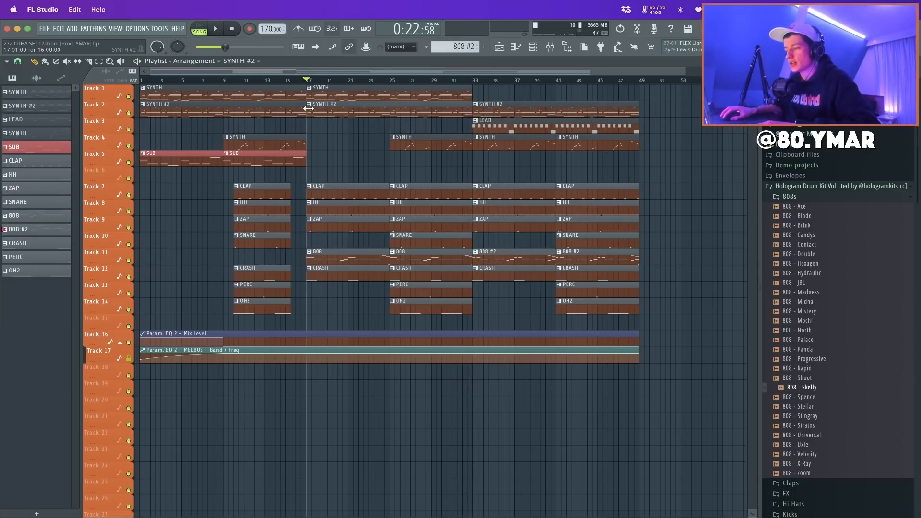
# Try starting the second SYNTH #2 clip at bar 25 and ending the first at bar 9, then extend the first back to bar 17
pyautogui.moveTo(308, 109); pyautogui.dragTo(390, 109)
pyautogui.press('space')
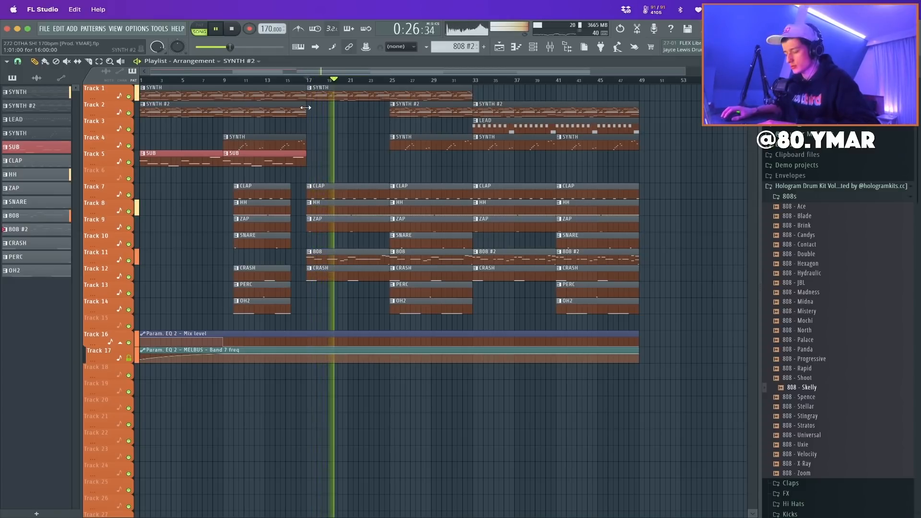
pyautogui.moveTo(306, 108); pyautogui.dragTo(223, 108)
pyautogui.press('space')
pyautogui.press('space')
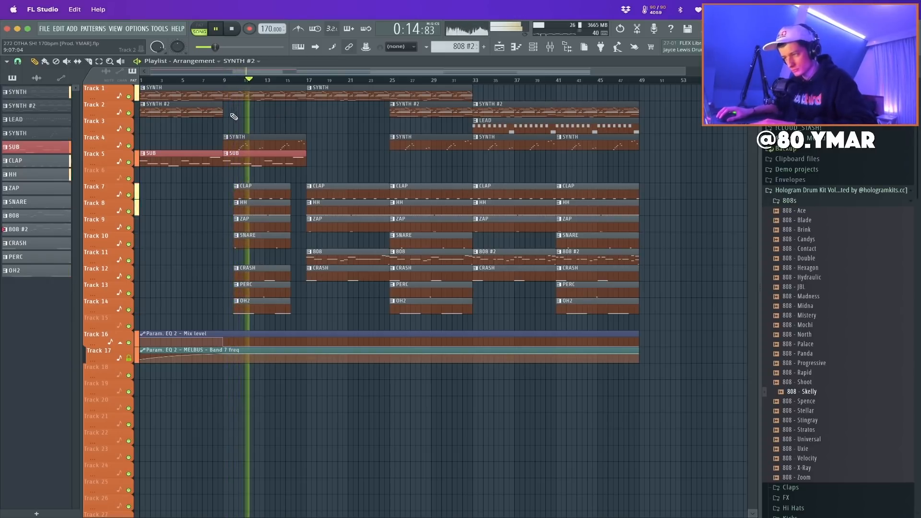
pyautogui.moveTo(223, 103); pyautogui.dragTo(300, 102)
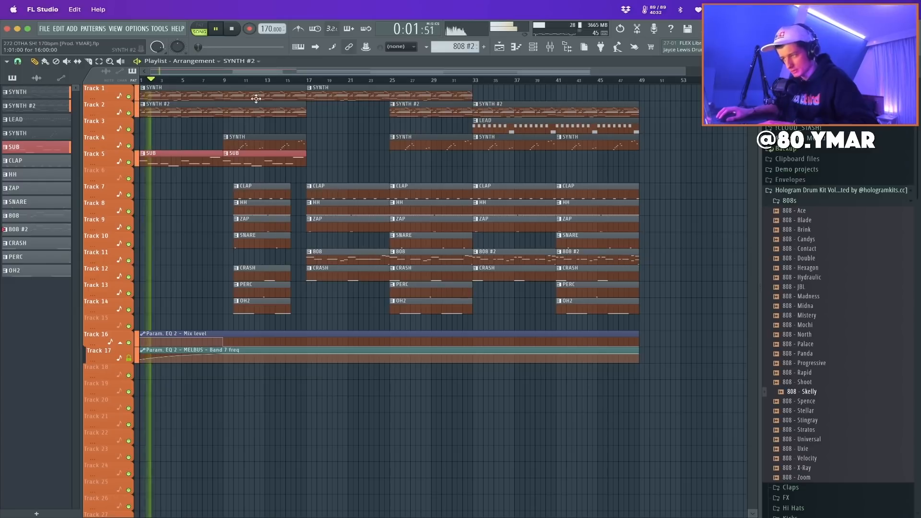
# Set the second SYNTH #2 clip to start half a bar after bar 17 and the first track 1 SYNTH clip at bar 9
pyautogui.moveTo(392, 110); pyautogui.dragTo(312, 110)
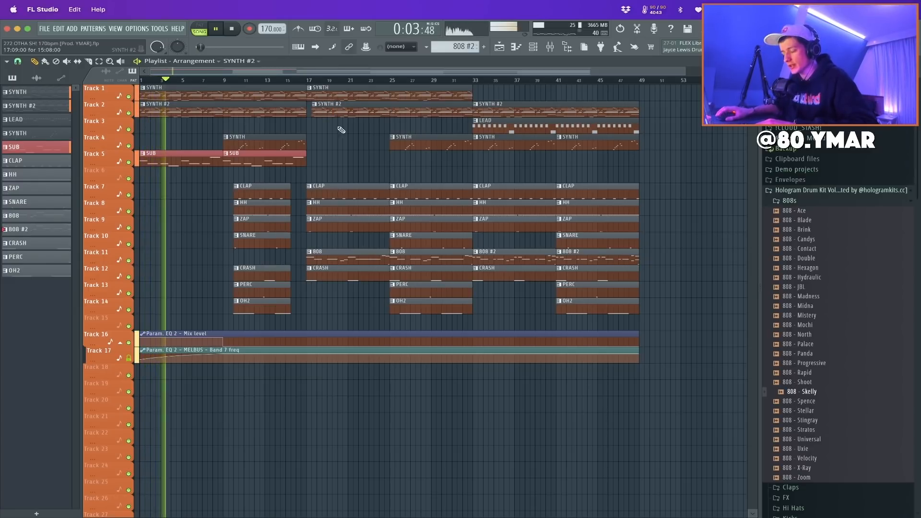
pyautogui.moveTo(140, 92); pyautogui.dragTo(223, 92)
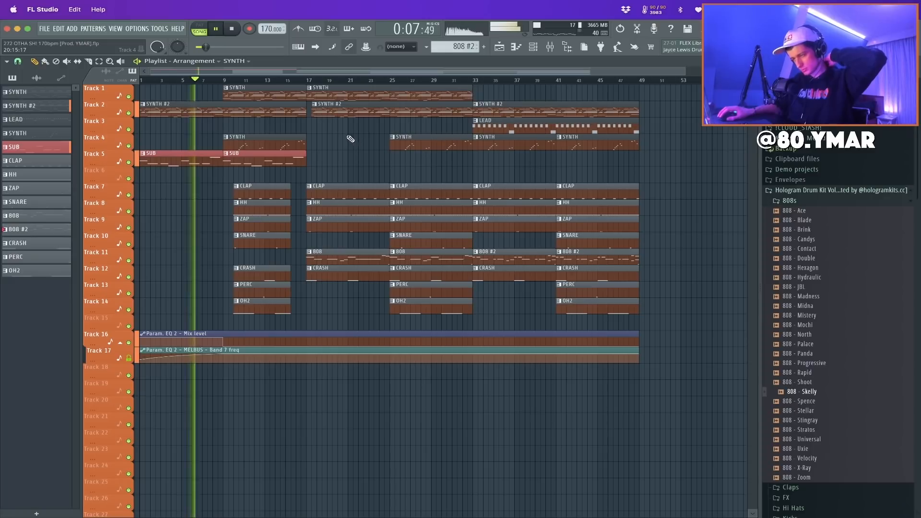
# Place the FX - FYE sample from the Go2 drum kit's FX folder on track 15 at bar 5 and open its clip settings
pyautogui.click(787, 190)
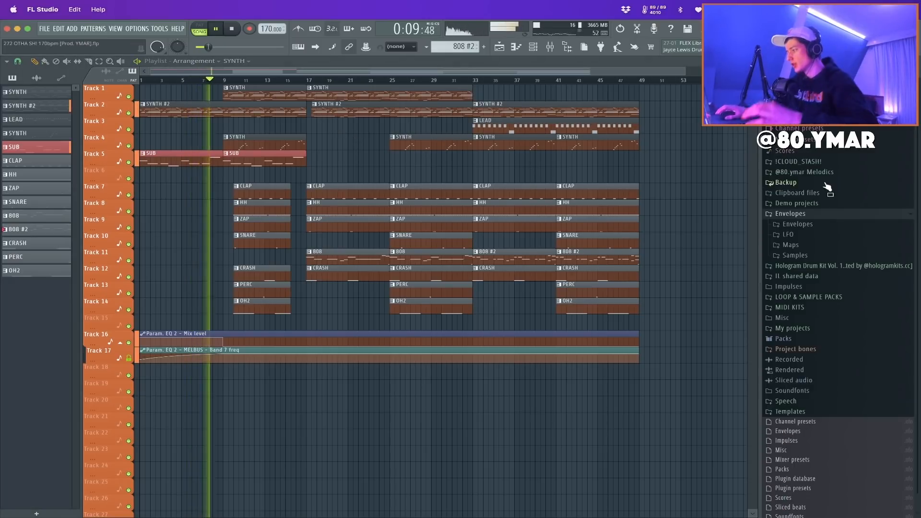
pyautogui.press('space')
pyautogui.click(811, 172)
pyautogui.click(808, 163)
pyautogui.click(821, 173)
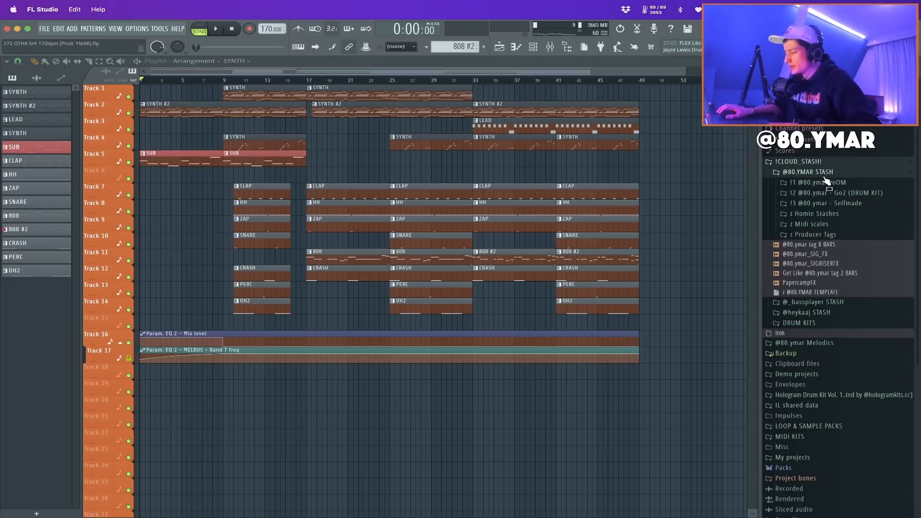
pyautogui.click(829, 192)
pyautogui.click(826, 224)
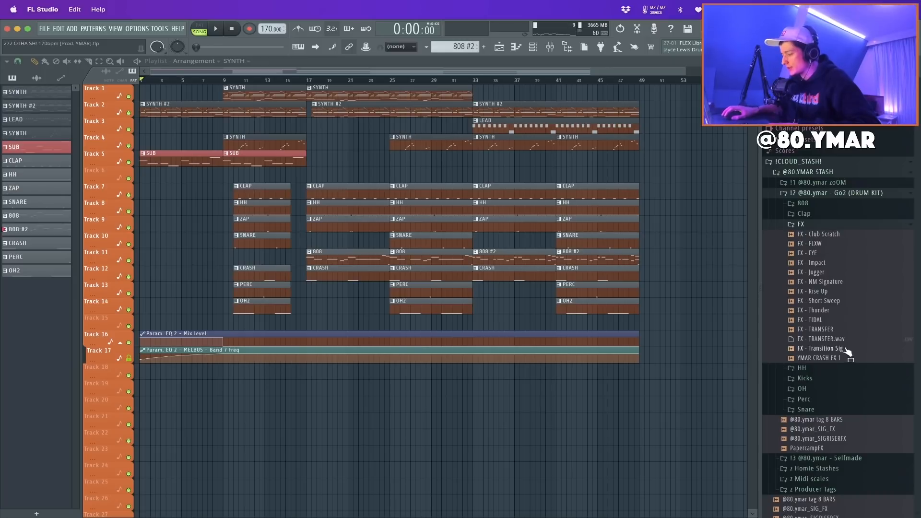
pyautogui.moveTo(194, 262); pyautogui.dragTo(202, 323)
pyautogui.doubleClick(197, 321)
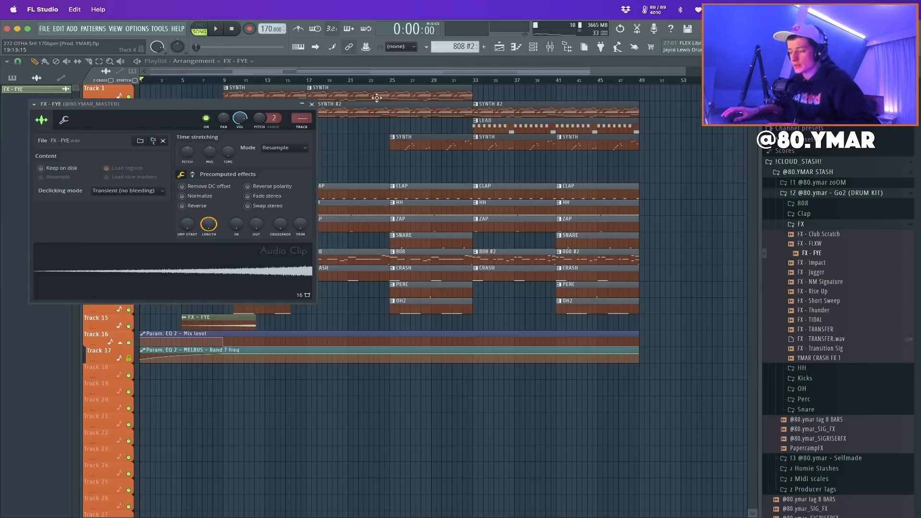
# Time-stretch the FX - FYE sample in Auto mode so its clip runs four bars, from bar 5 to bar 9
pyautogui.rightClick(235, 153)
pyautogui.click(255, 232)
pyautogui.click(218, 159)
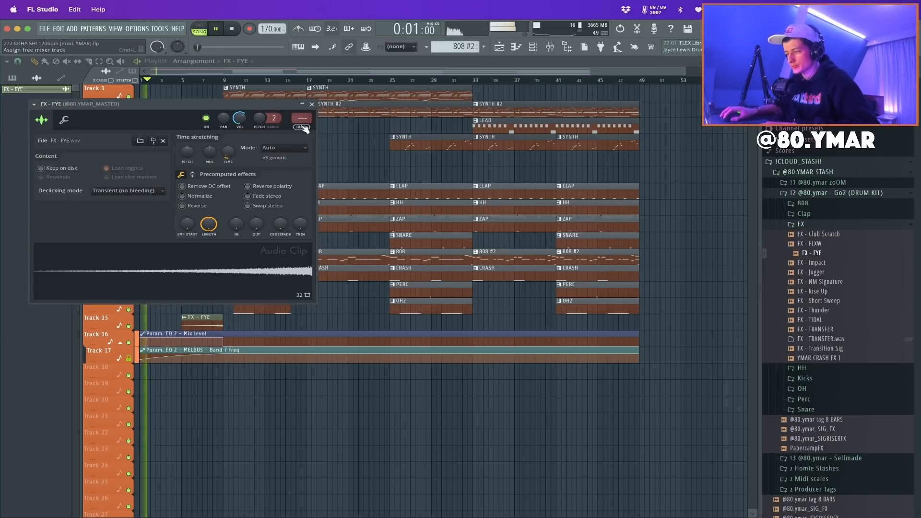
pyautogui.click(303, 126)
pyautogui.click(830, 182)
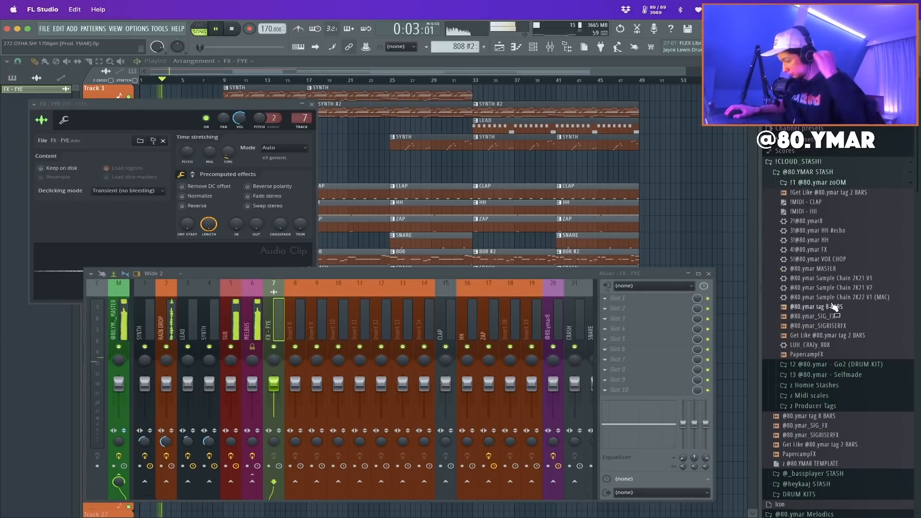
pyautogui.moveTo(611, 307); pyautogui.dragTo(277, 328)
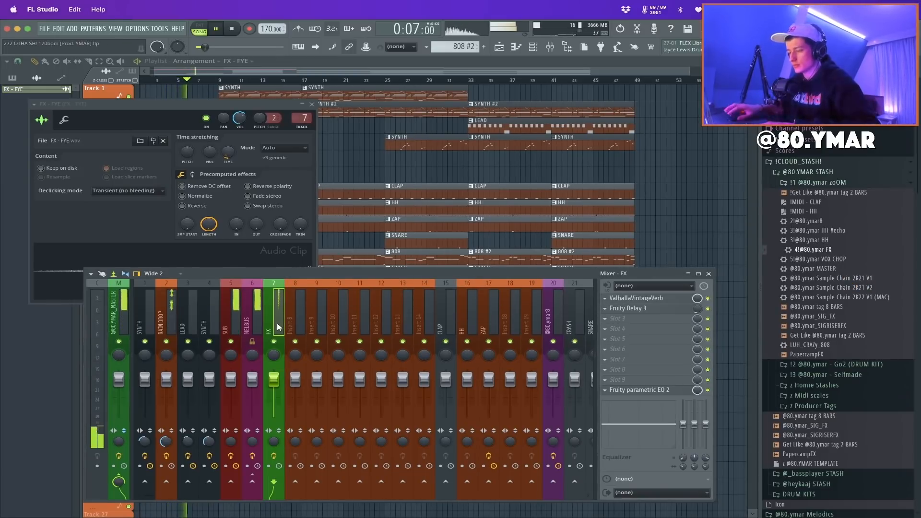
pyautogui.click(312, 104)
pyautogui.click(709, 274)
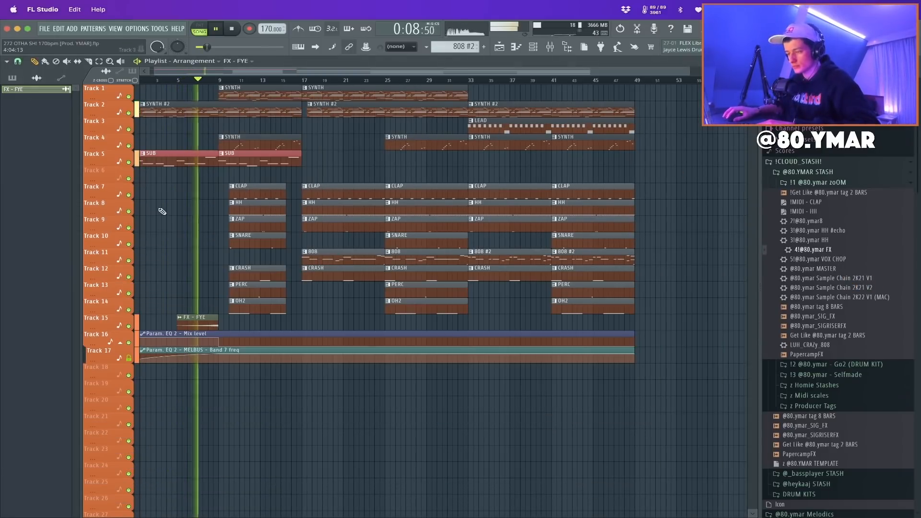
# Rename the FX - FYE clip as RISER and bring up the pitch options in its clip settings
pyautogui.middleClick(185, 320)
pyautogui.write('RISER')
pyautogui.press('Return')
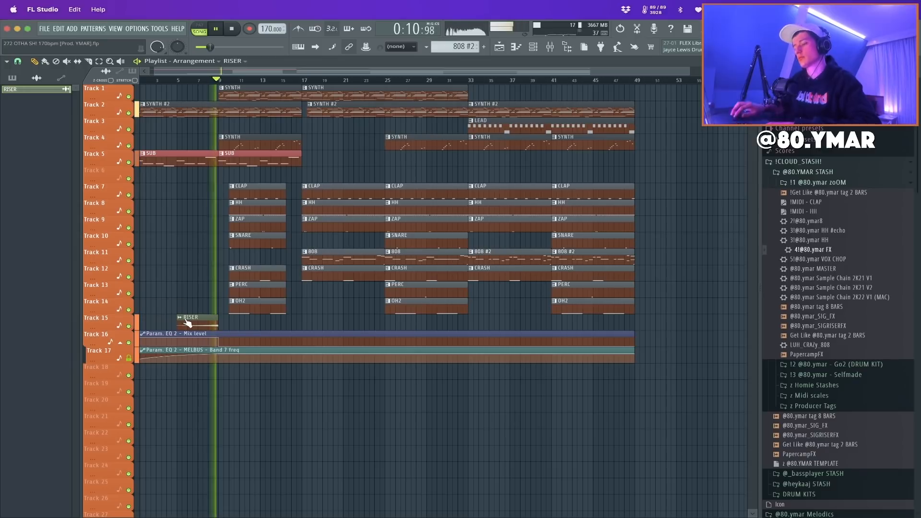
pyautogui.doubleClick(188, 323)
pyautogui.rightClick(188, 152)
pyautogui.click(214, 156)
pyautogui.press('Escape')
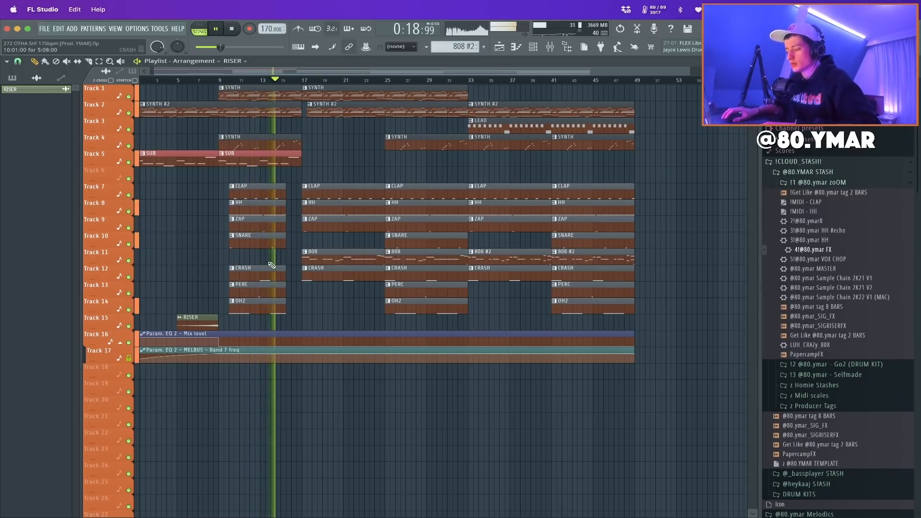
# Delete the PERC clip at bar 10 and extend the start of the second SYNTH #2 clip back to bar 17
pyautogui.rightClick(251, 292)
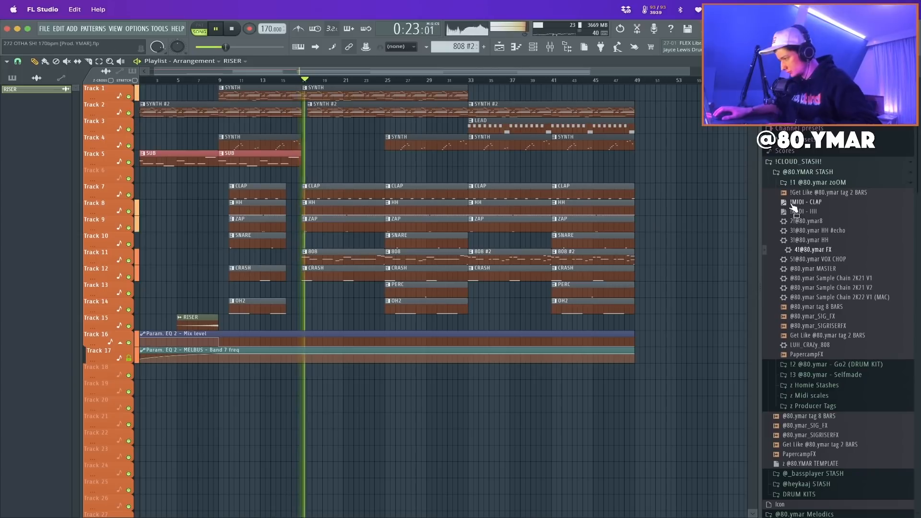
pyautogui.click(808, 184)
pyautogui.moveTo(809, 188); pyautogui.dragTo(831, 220)
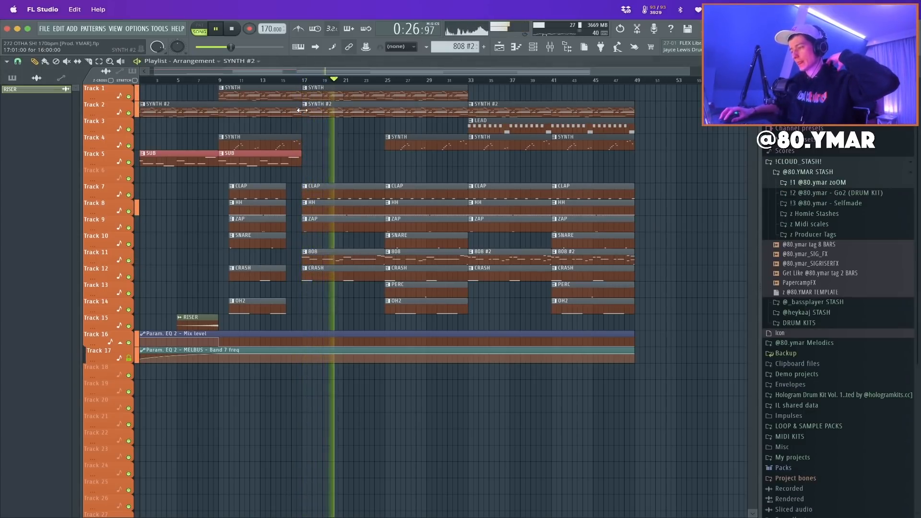
pyautogui.click(838, 203)
pyautogui.click(833, 193)
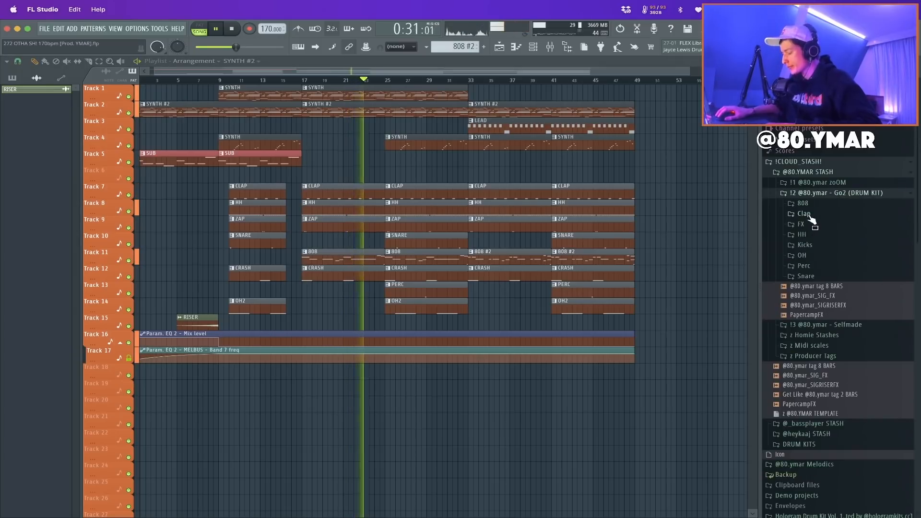
# Raise the 808 pattern's notes one octave and end bar 8 with C7 followed directly by F6 at 8:11
pyautogui.scroll(3, 349, 189)
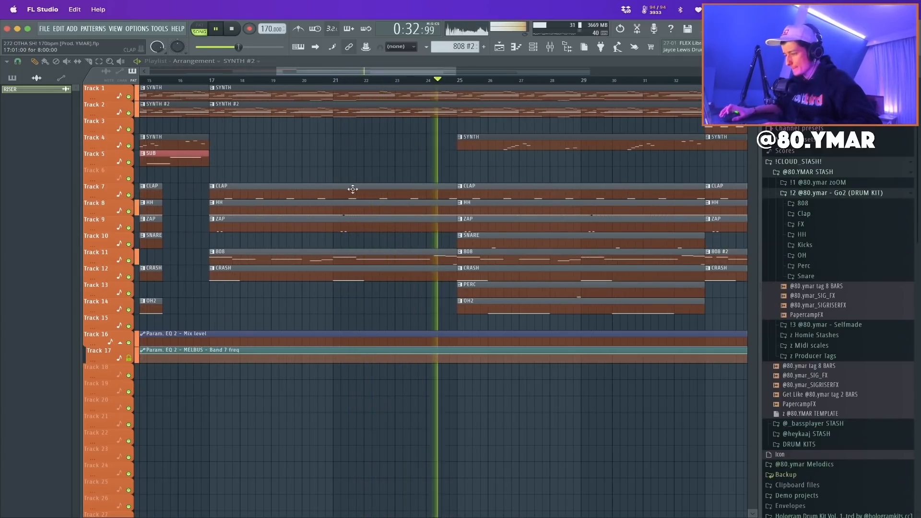
pyautogui.press('space')
pyautogui.doubleClick(433, 255)
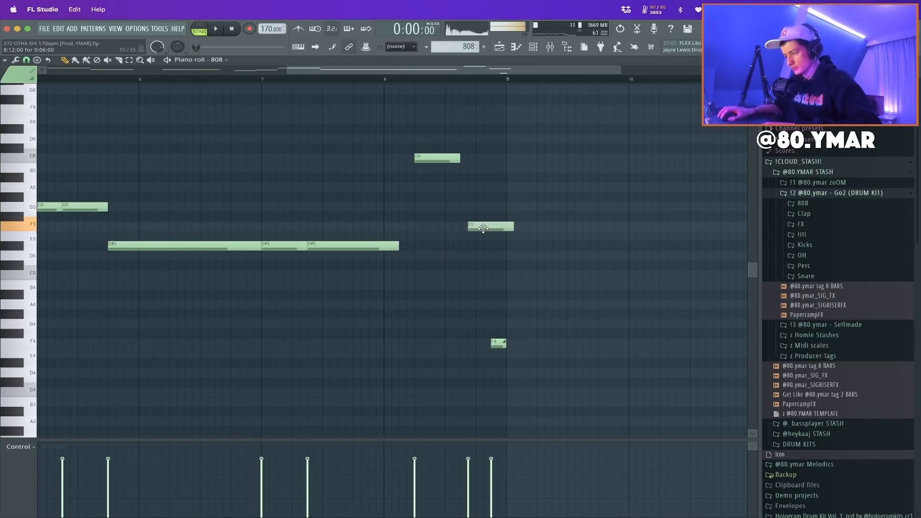
pyautogui.hotkey('ctrl', 'Up')
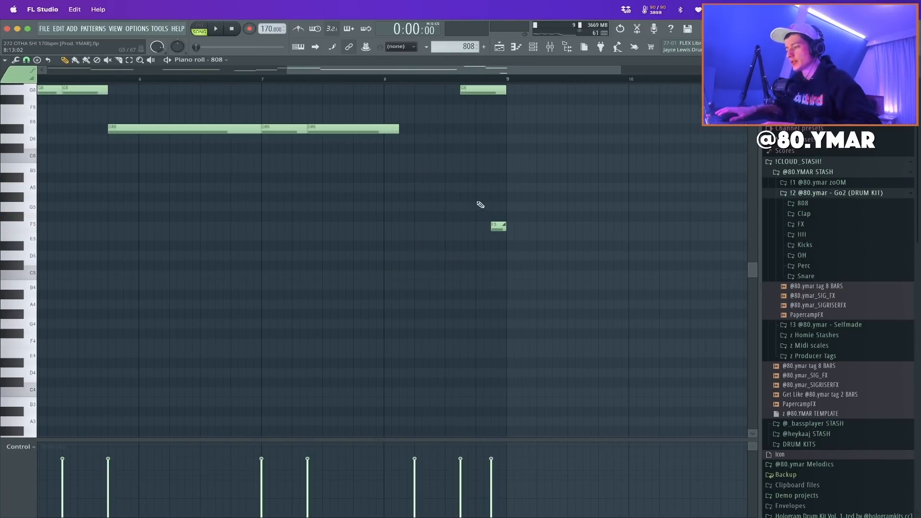
pyautogui.scroll(-1, 461, 172)
pyautogui.scroll(5, 475, 211)
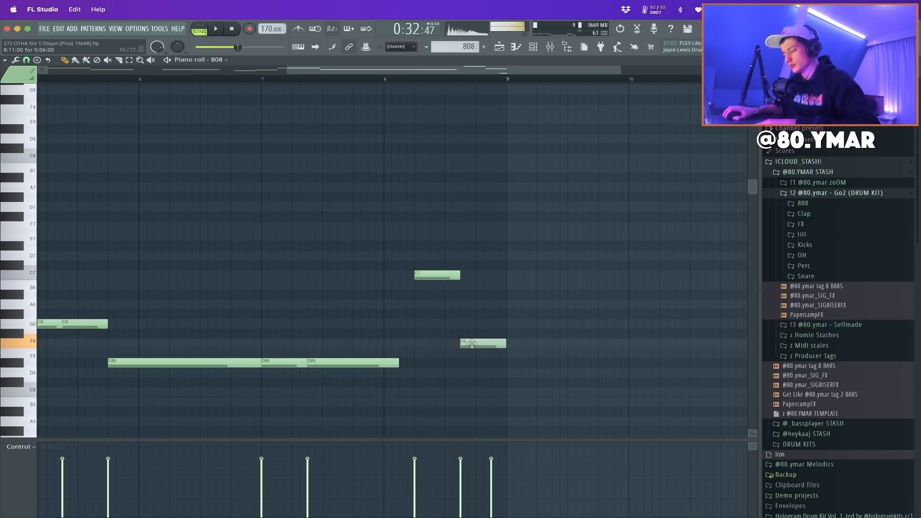
# Play the ending of the 808 pattern just before bar 25 and return to the arrangement
pyautogui.press('space')
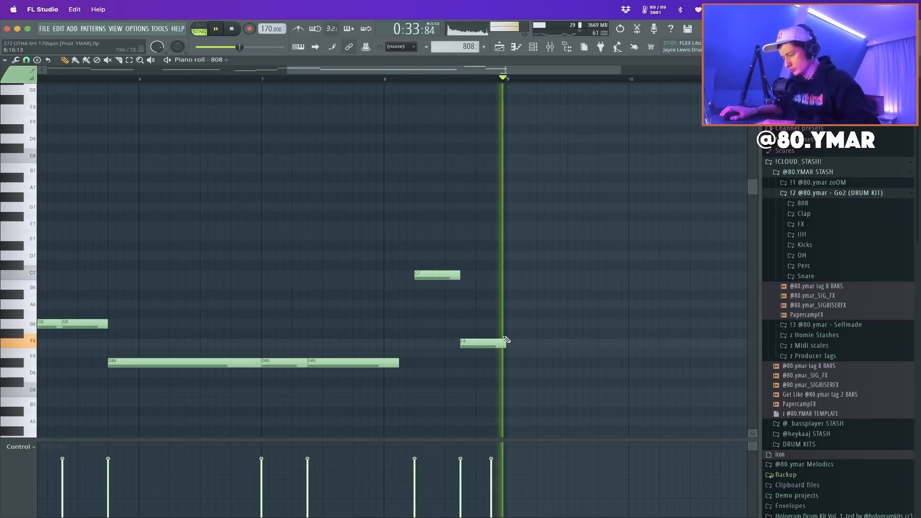
pyautogui.press('F7')
pyautogui.press('space')
pyautogui.press('F6')
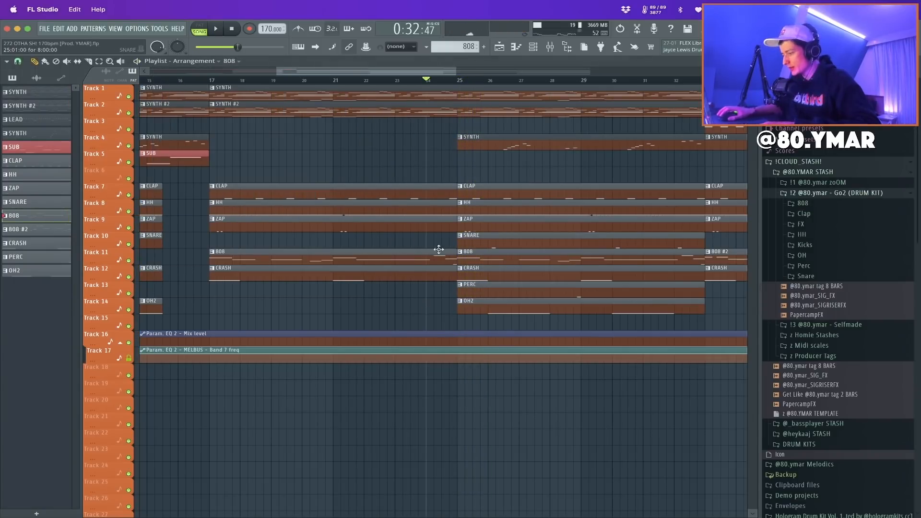
# Examine the SUB pattern's notes, including its ending, against the 808 ending
pyautogui.press('F7')
pyautogui.press('space')
pyautogui.press('F7')
pyautogui.press('F6')
pyautogui.press('F7')
pyautogui.press('space')
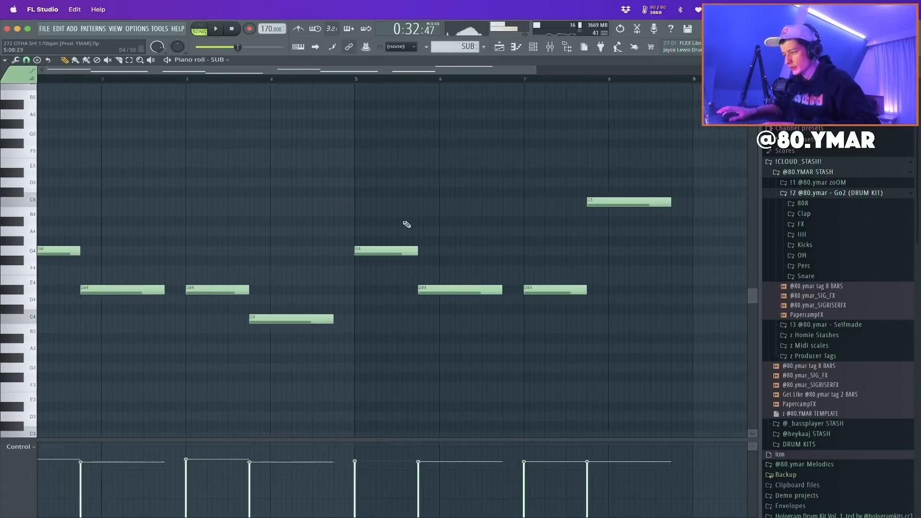
pyautogui.press('F7')
pyautogui.press('F6')
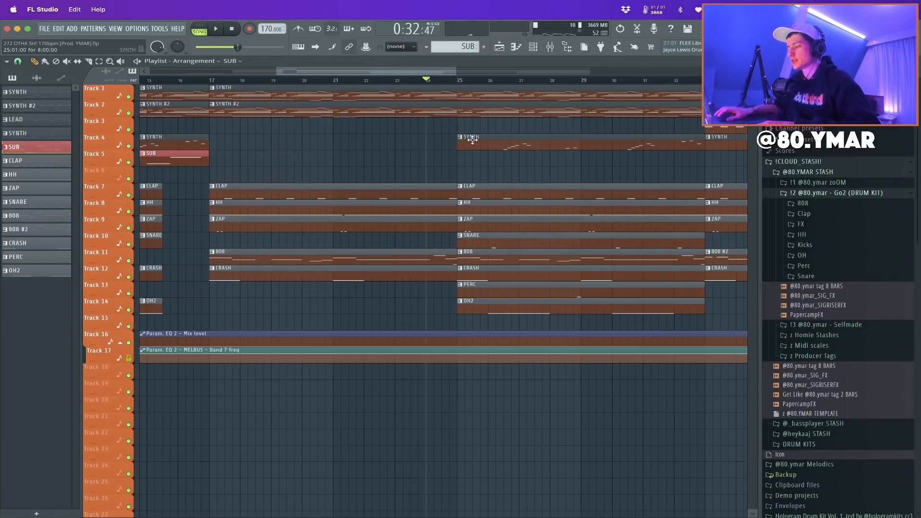
# In the SYNTH #2 pattern, change the low closing notes of bars 8 and 16 to C5 followed by F4
pyautogui.doubleClick(405, 111)
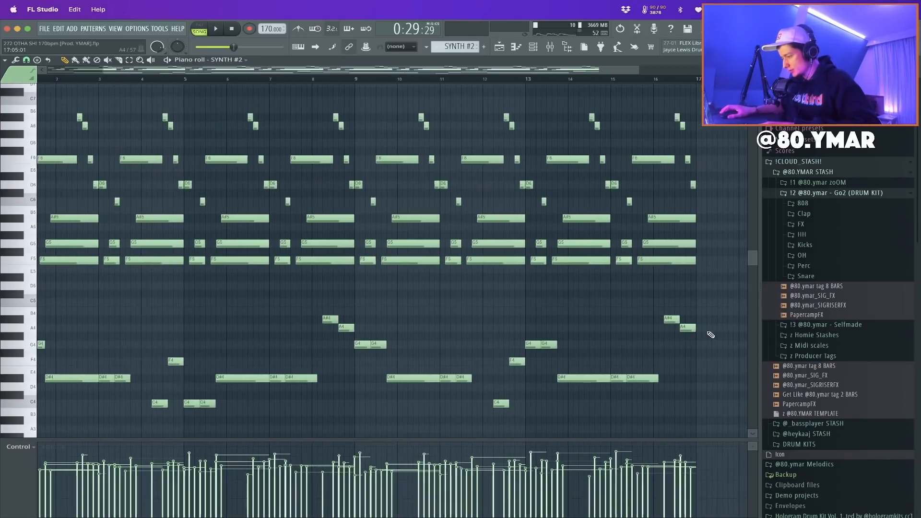
pyautogui.scroll(4, 711, 335)
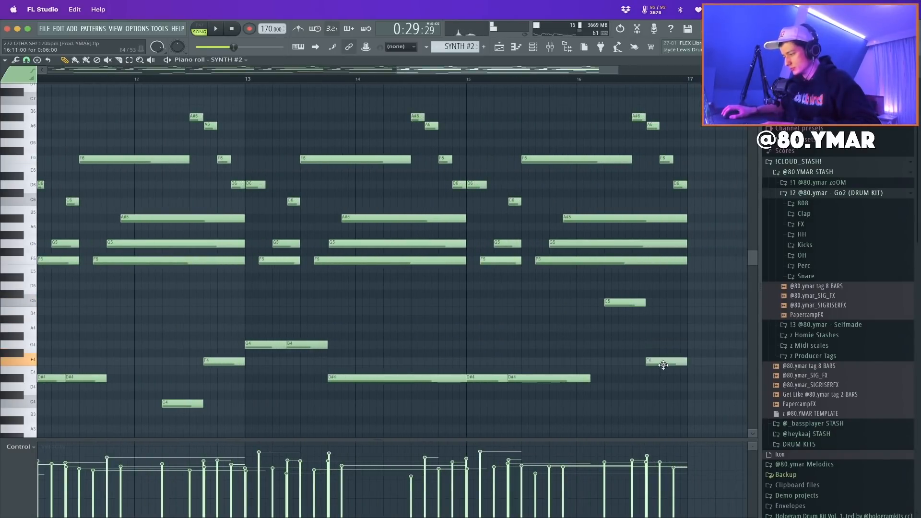
pyautogui.scroll(-4, 659, 366)
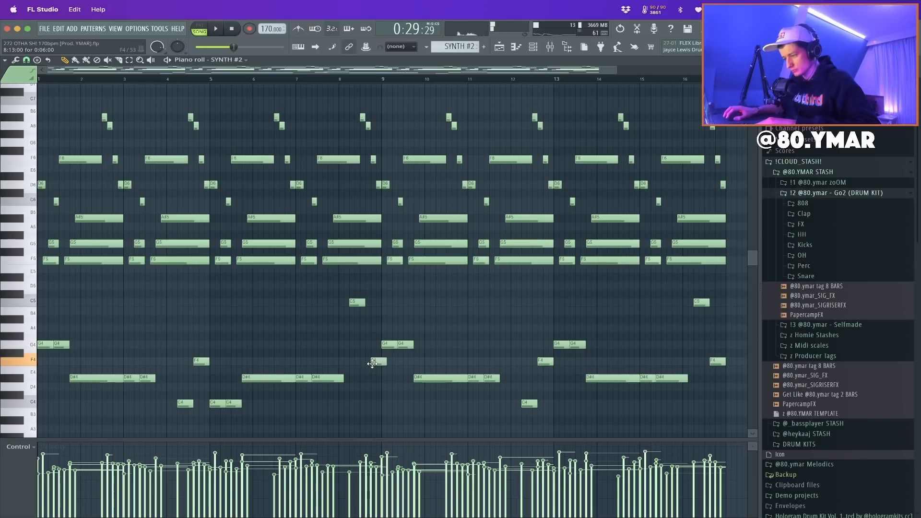
pyautogui.scroll(-2, 451, 354)
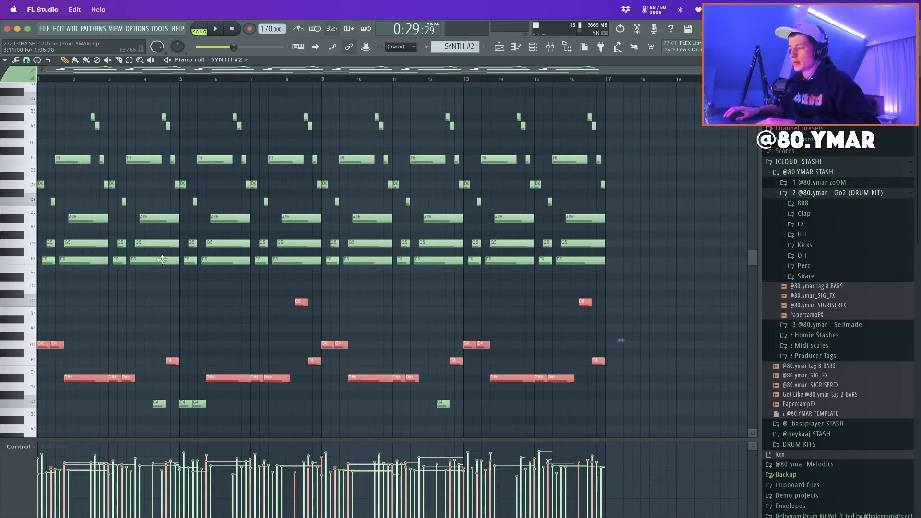
# Copy all the SYNTH #2 notes into the SYNTH channel of the SYNTH pattern
pyautogui.click(533, 47)
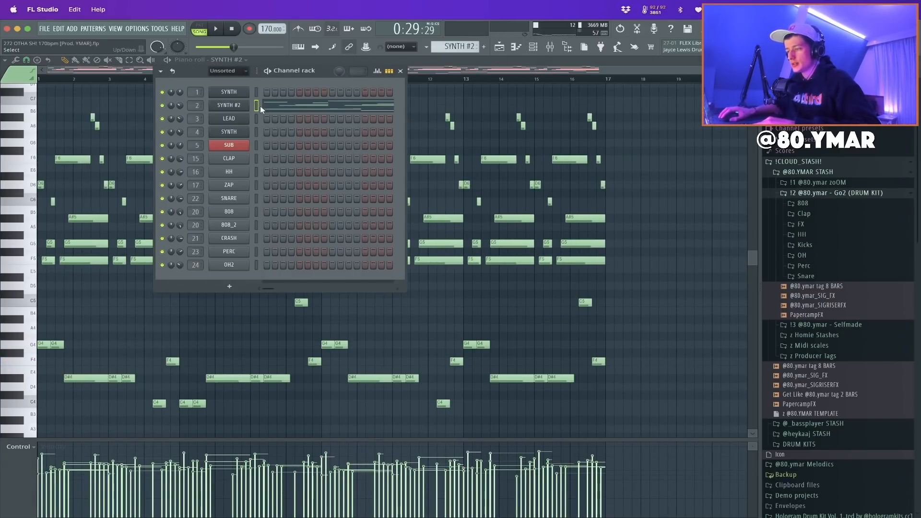
pyautogui.scroll(1, 448, 51)
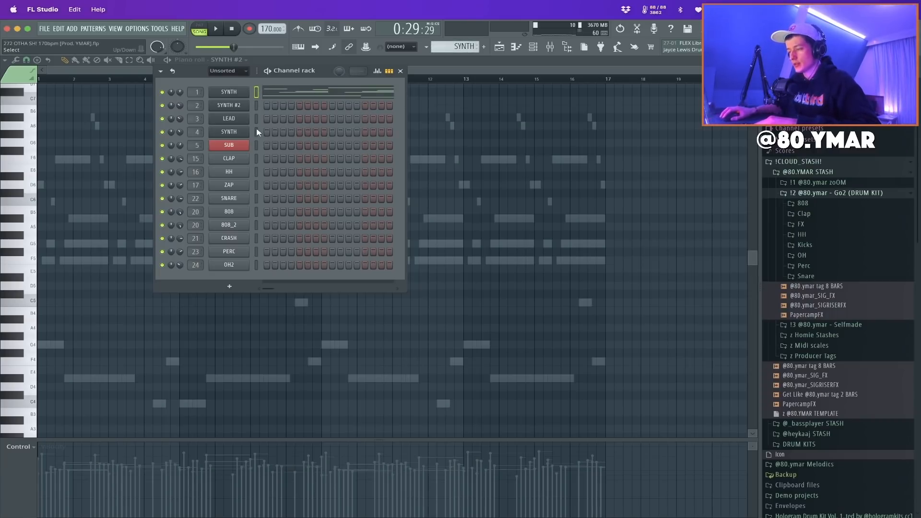
pyautogui.press('F6')
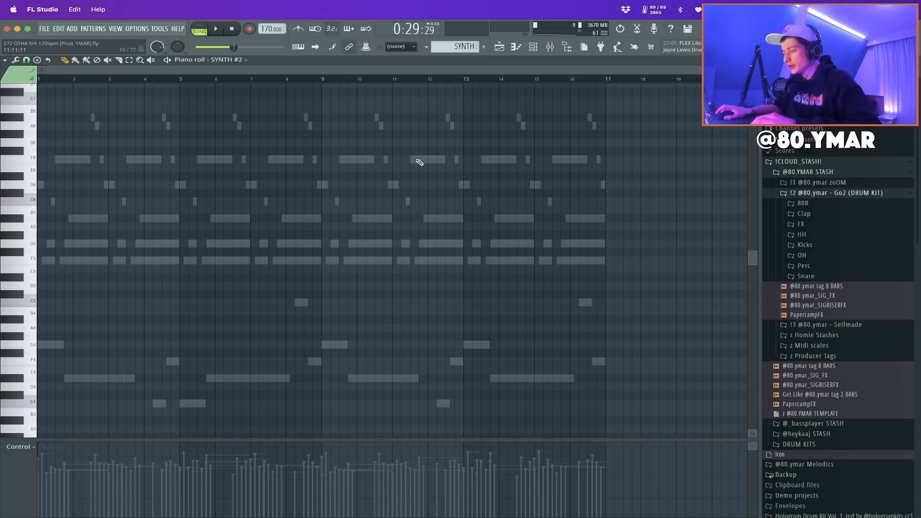
# Randomize the velocities of the SYNTH channel's notes by 6%
pyautogui.doubleClick(111, 186)
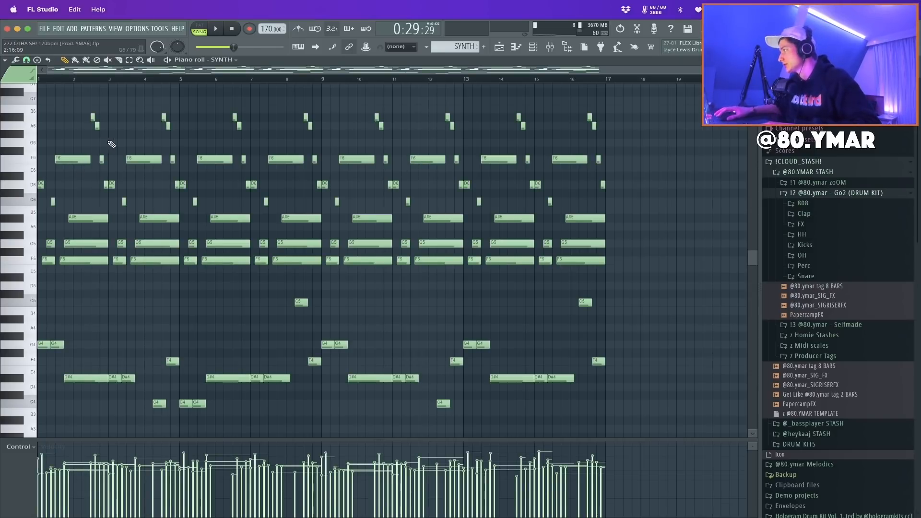
pyautogui.hotkey('alt', 'r')
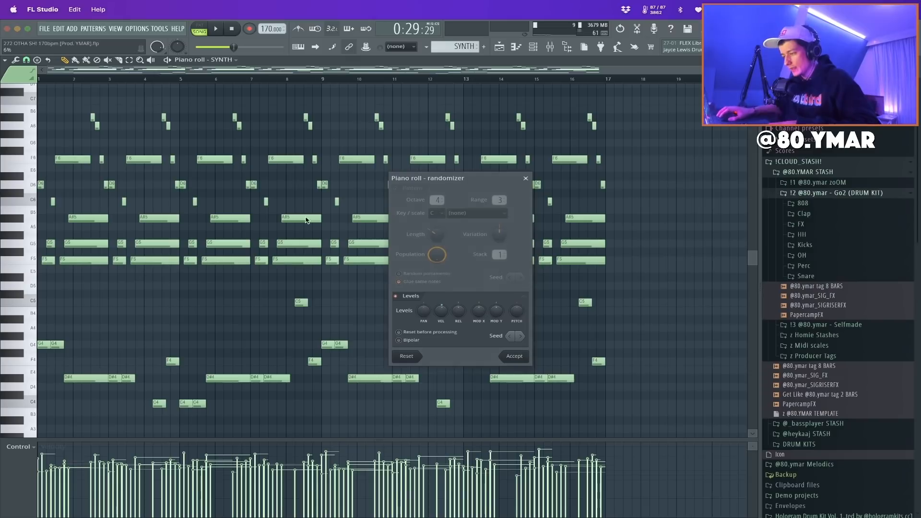
pyautogui.click(525, 357)
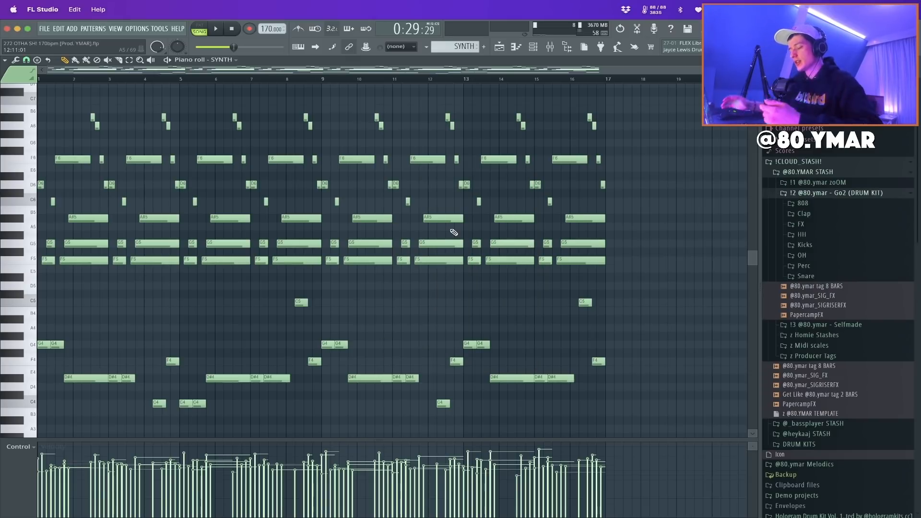
# Compare the contents of the SYNTH and SYNTH #2 channels within the SYNTH pattern
pyautogui.press('F6')
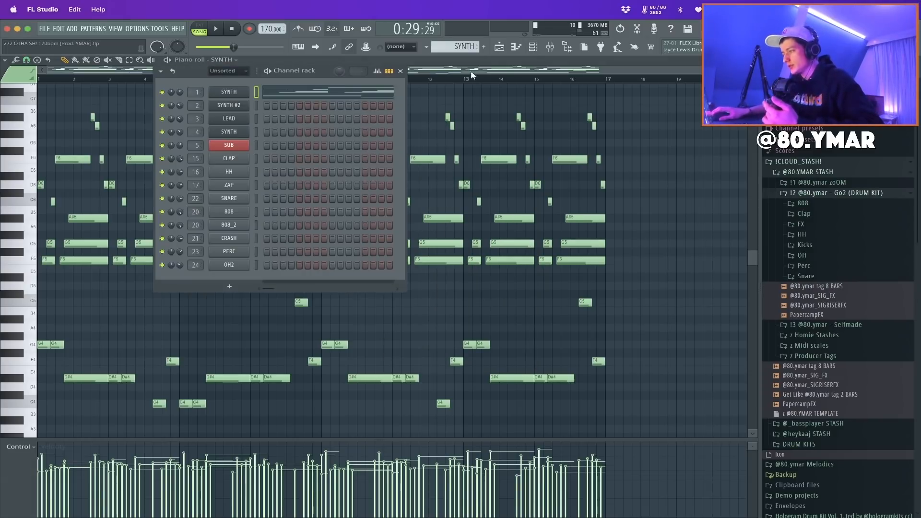
pyautogui.moveTo(453, 44); pyautogui.dragTo(455, 50)
pyautogui.click(312, 108)
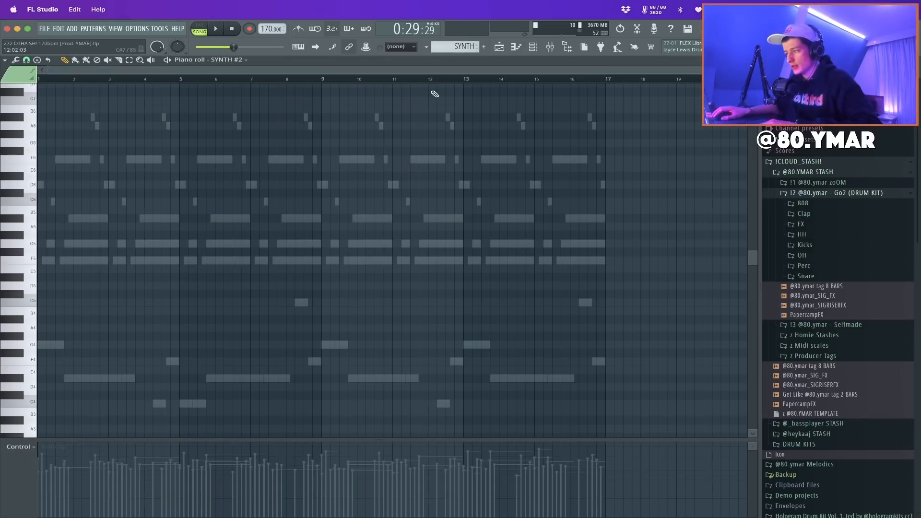
pyautogui.press('F6')
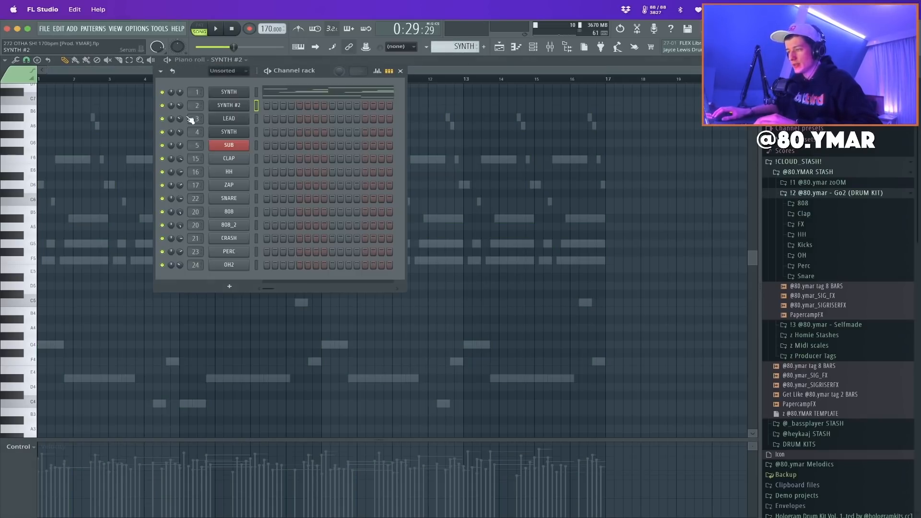
pyautogui.press('F5')
pyautogui.rightClick(229, 106)
pyautogui.click(225, 109)
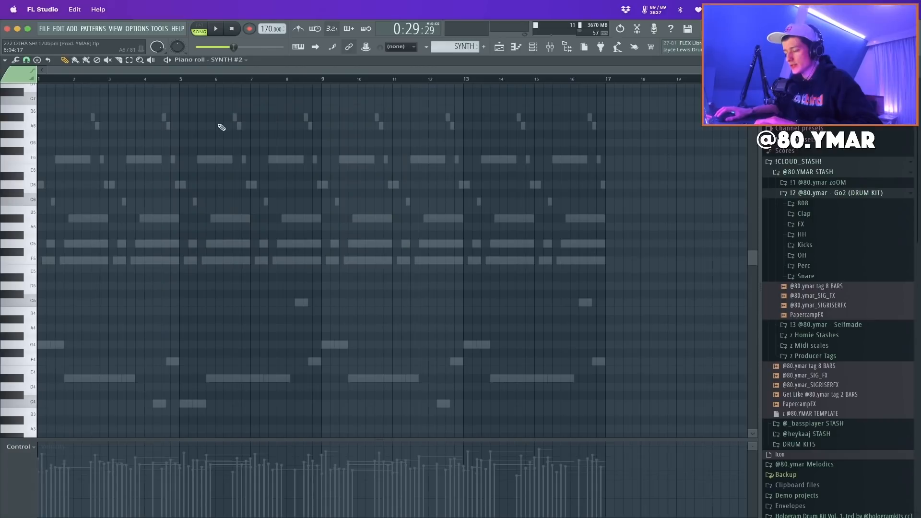
pyautogui.rightClick(215, 161)
pyautogui.rightClick(215, 162)
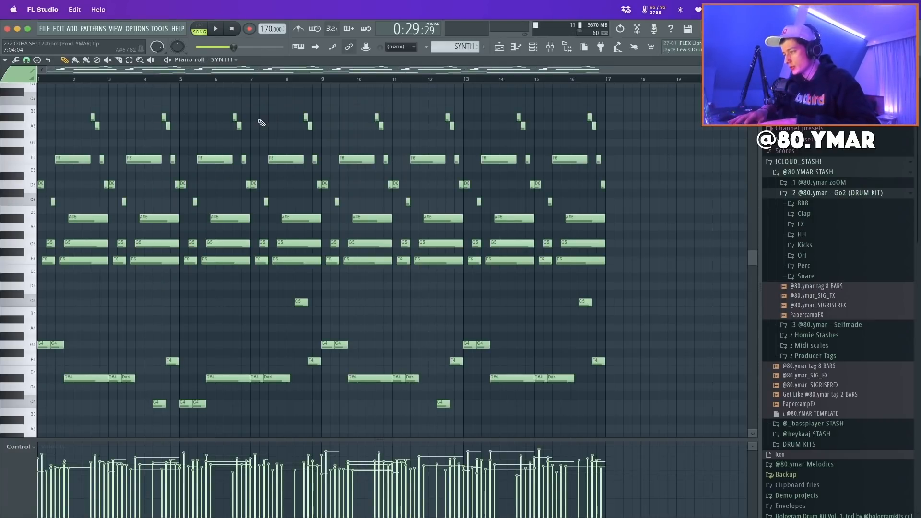
# Play the song from around bar 21 to hear the SYNTH notes in the arrangement
pyautogui.hotkey('ctrl', 'z')
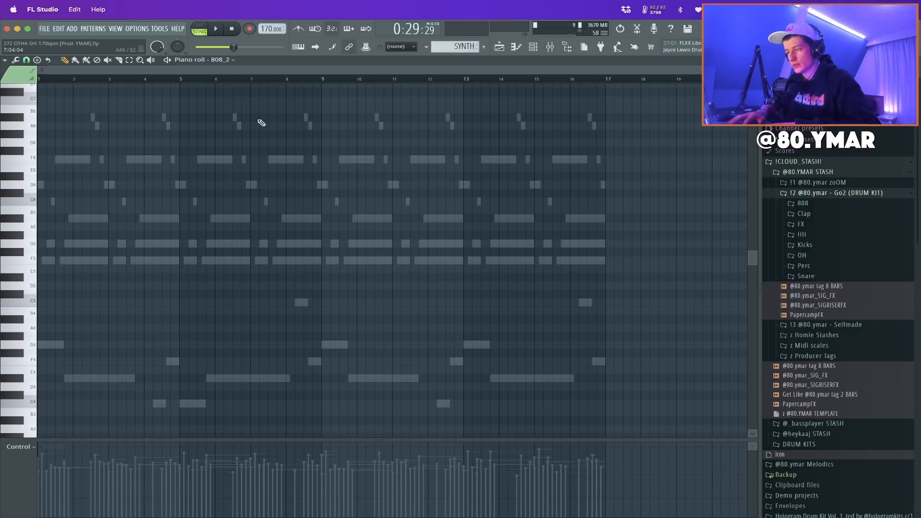
pyautogui.press('Up')
pyautogui.press('Up')
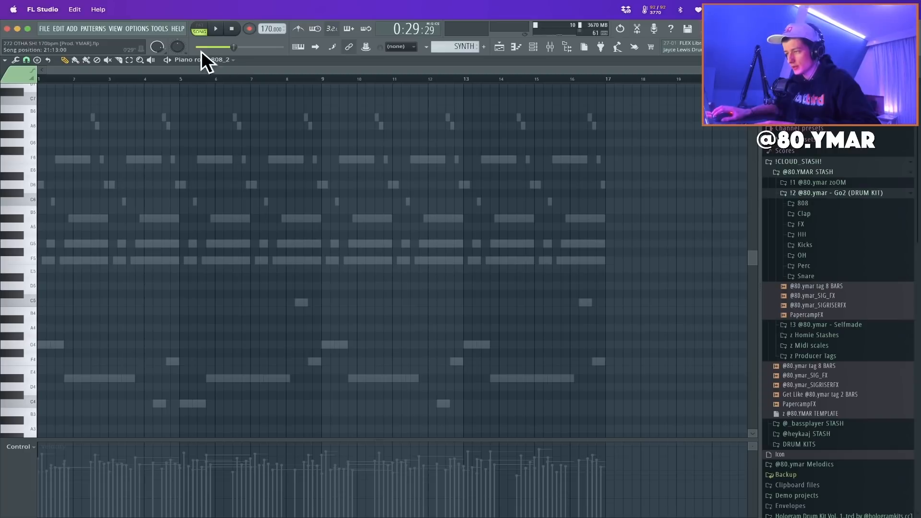
pyautogui.scroll(-2, 225, 67)
pyautogui.press('space')
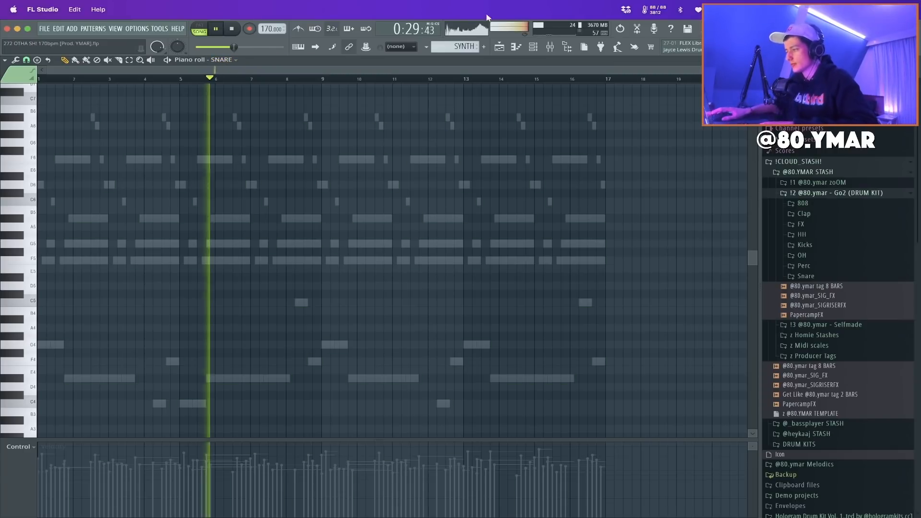
# Play the arrangement around bar 17 and examine the notes of the 808 #2 pattern during playback
pyautogui.press('F5')
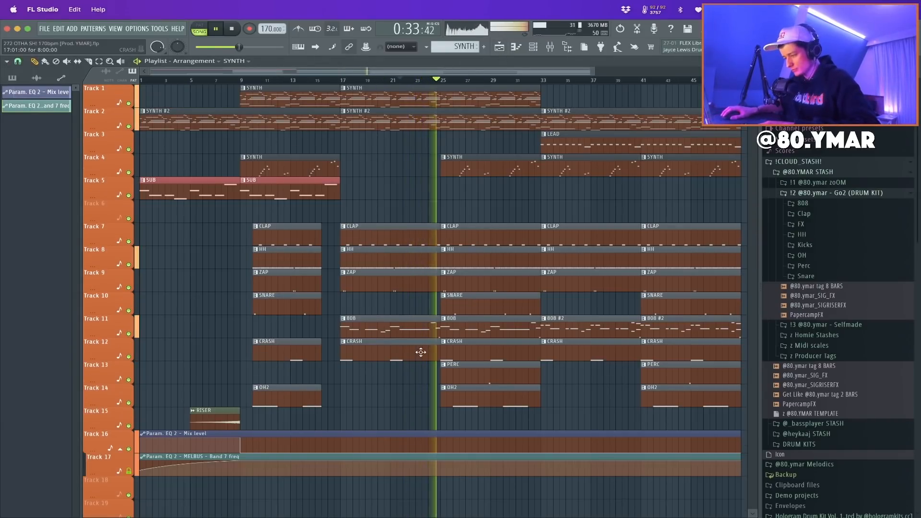
pyautogui.press('space')
pyautogui.press('space')
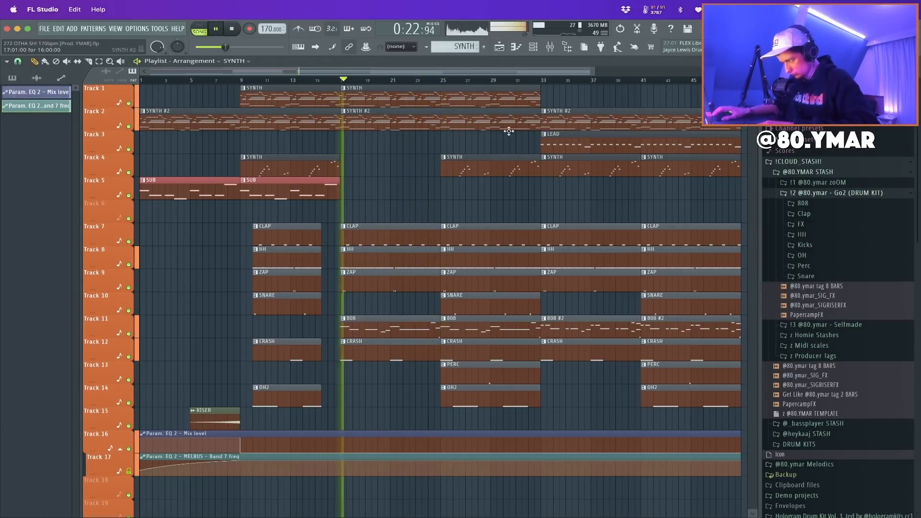
pyautogui.scroll(-3, 444, 169)
pyautogui.doubleClick(490, 327)
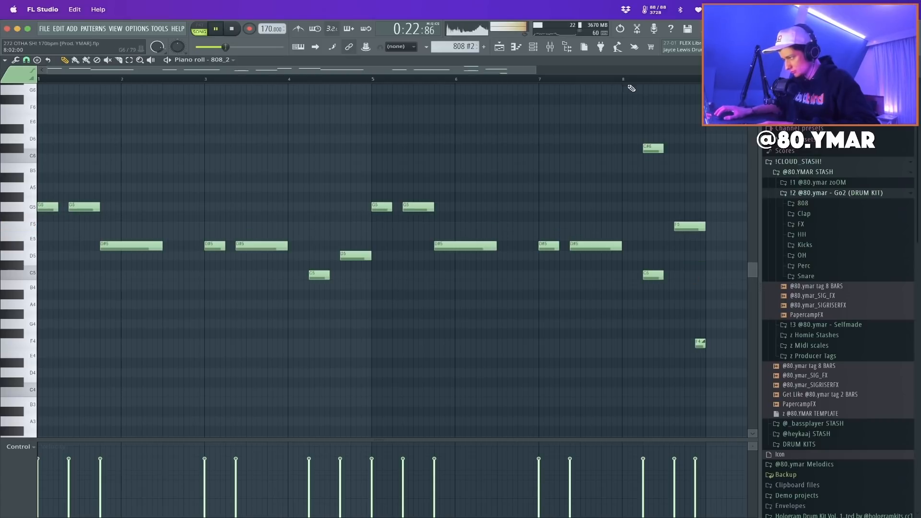
pyautogui.press('space')
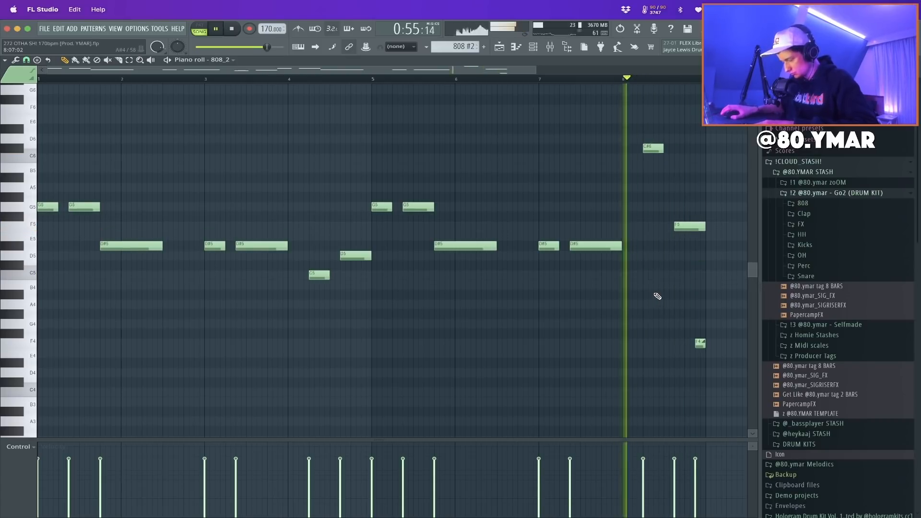
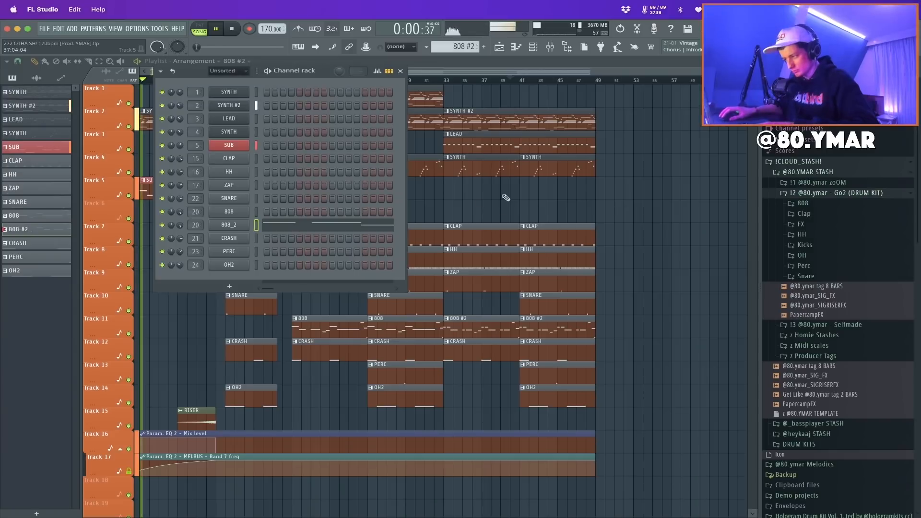
# Copy the SYNTH, SYNTH #2 and SUB clips from bars 9–17 to bar 49 as an outro, and copy the RISER to bar 53
pyautogui.press('F6')
pyautogui.scroll(-3, 144, 268)
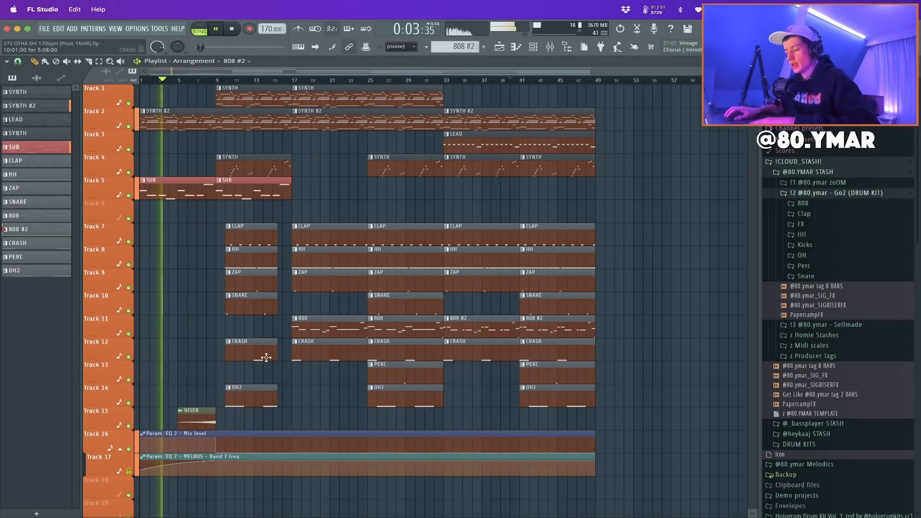
pyautogui.press('p')
pyautogui.moveTo(268, 427)
pyautogui.mouseDown()
pyautogui.moveTo(266, 100)
pyautogui.moveTo(627, 101)
pyautogui.mouseUp()
pyautogui.keyDown('super'); pyautogui.click(685, 200); pyautogui.keyUp('super')
pyautogui.rightClick(629, 235)
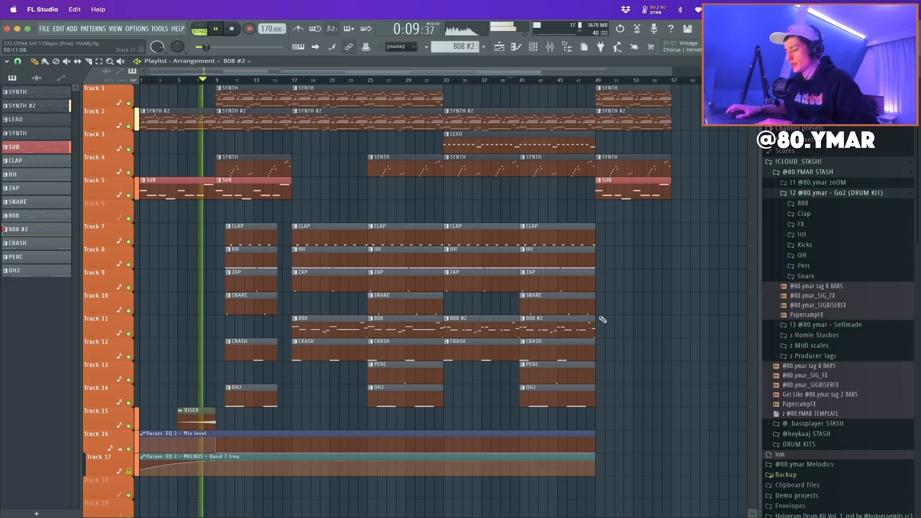
pyautogui.moveTo(206, 419); pyautogui.dragTo(663, 421)
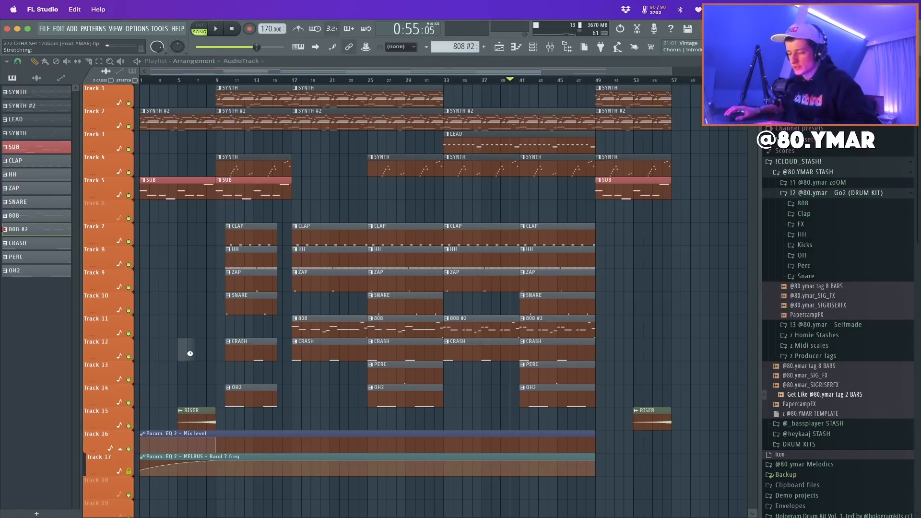
# Place the 2-bar "Get Like" producer tag sample on Track 15 at bar 16 and play the transition
pyautogui.moveTo(190, 354); pyautogui.dragTo(192, 355)
pyautogui.press('space')
pyautogui.moveTo(228, 424); pyautogui.dragTo(295, 419)
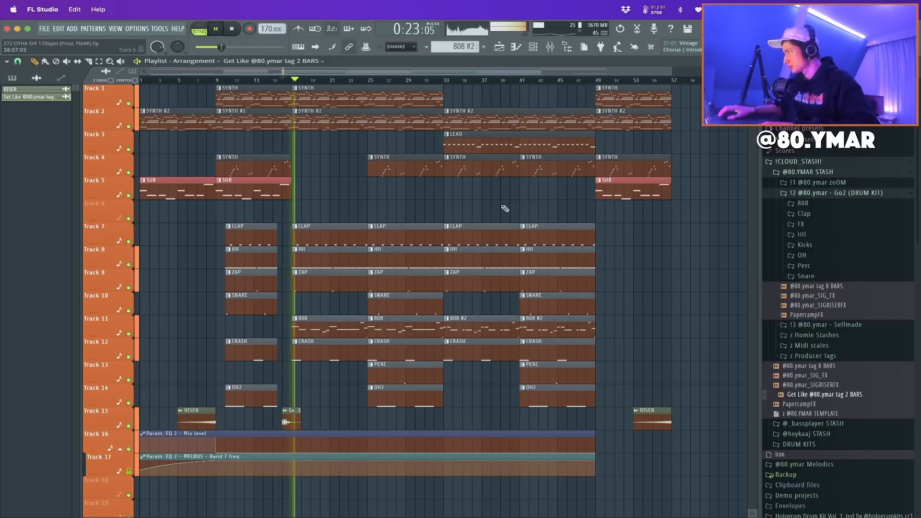
pyautogui.press('space')
# Compare the ending notes of the SUB, 808 and 808 #2 patterns
pyautogui.doubleClick(626, 192)
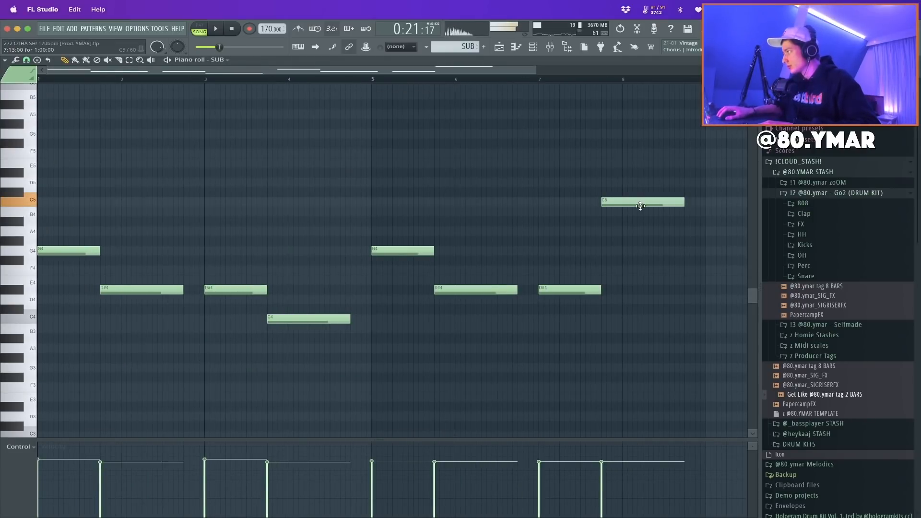
pyautogui.press('Escape')
pyautogui.press('Escape')
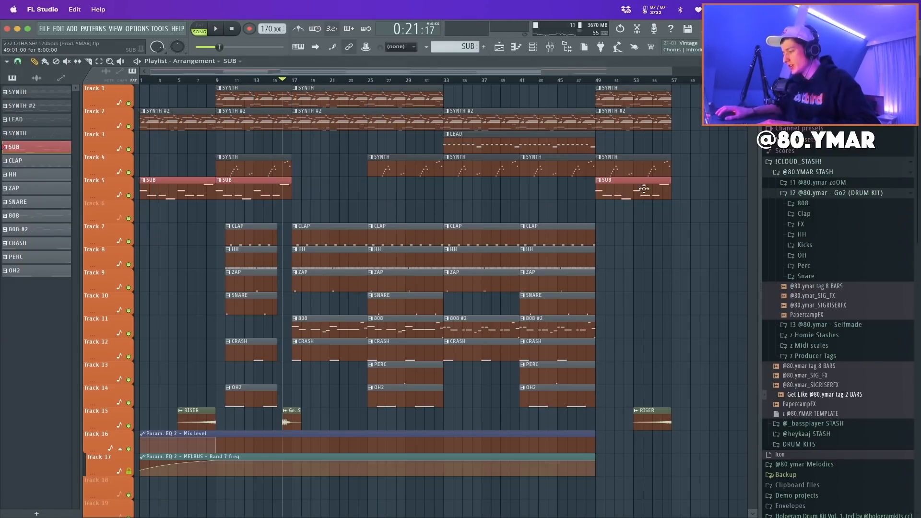
pyautogui.doubleClick(408, 330)
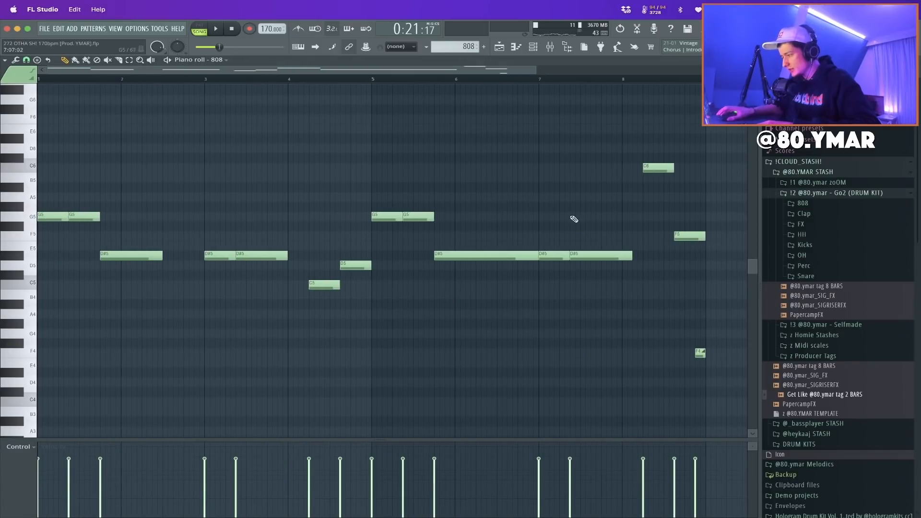
pyautogui.press('Escape')
pyautogui.press('Escape')
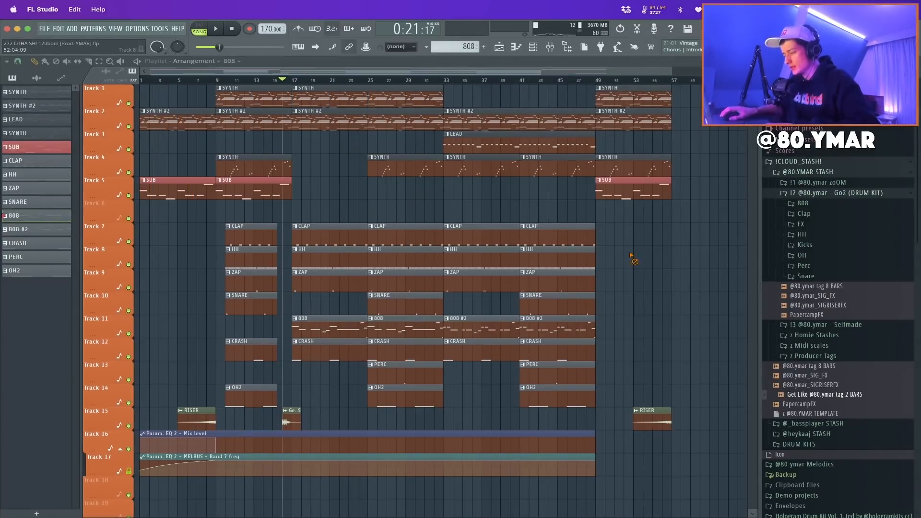
pyautogui.doubleClick(552, 333)
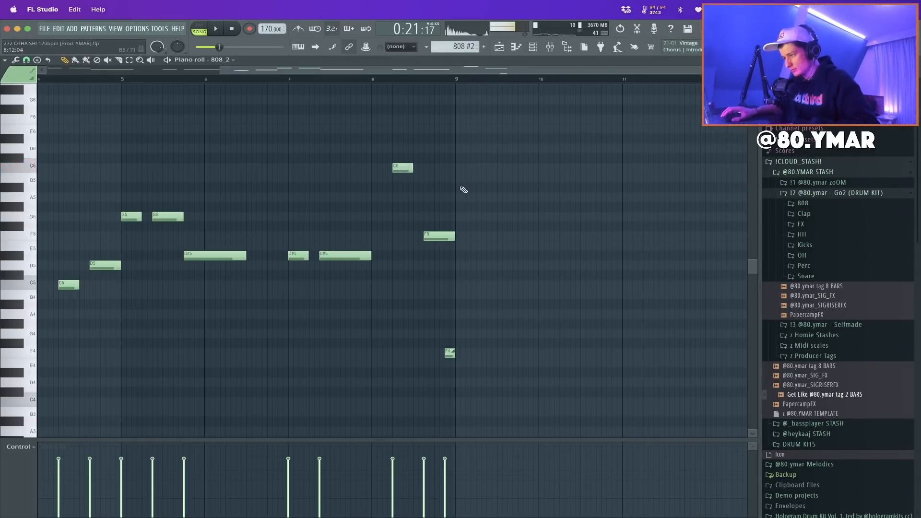
pyautogui.press('Escape')
# Play sections of the arrangement, including the drop at bar 17, and recheck the SUB pattern's notes
pyautogui.press('space')
pyautogui.click(579, 80)
pyautogui.press('space')
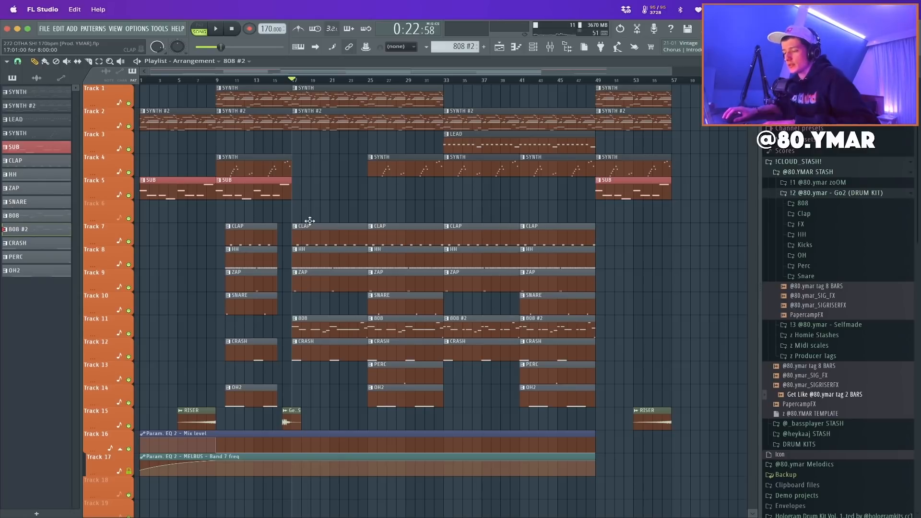
pyautogui.doubleClick(282, 196)
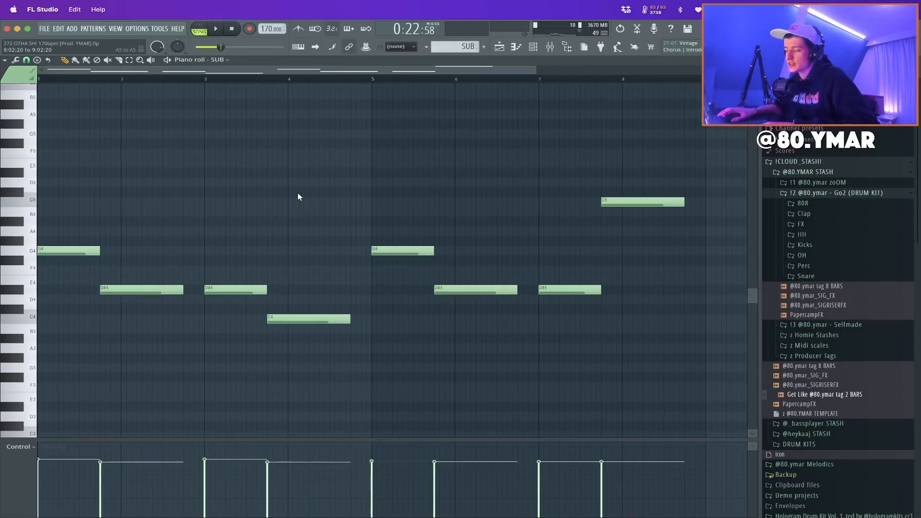
pyautogui.press('Escape')
pyautogui.press('Escape')
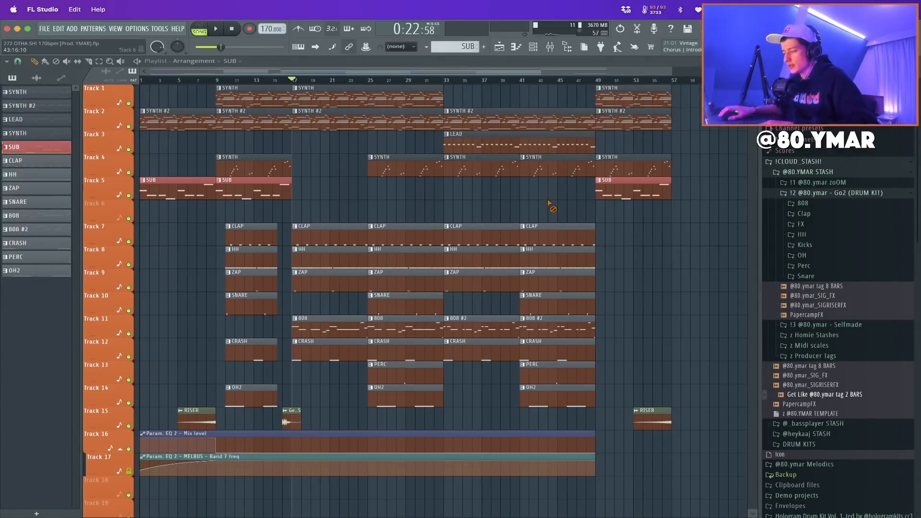
pyautogui.press('space')
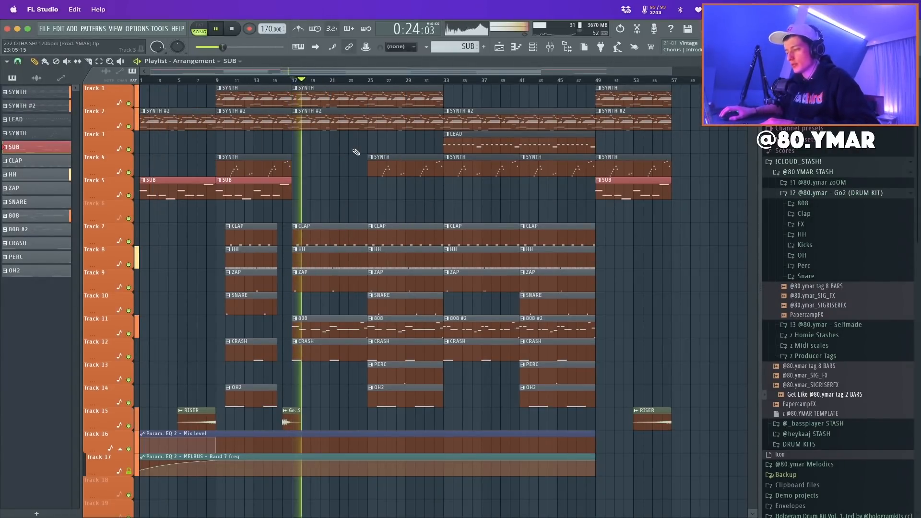
pyautogui.press('space')
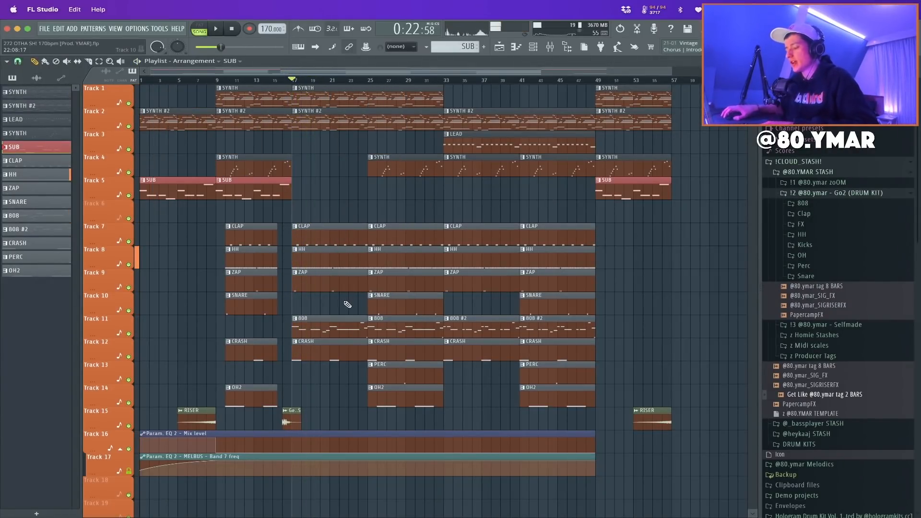
# Recolour the 808 #2 pattern light green, keeping its name
pyautogui.moveTo(331, 330); pyautogui.dragTo(498, 332)
pyautogui.click(451, 321)
pyautogui.press('F2')
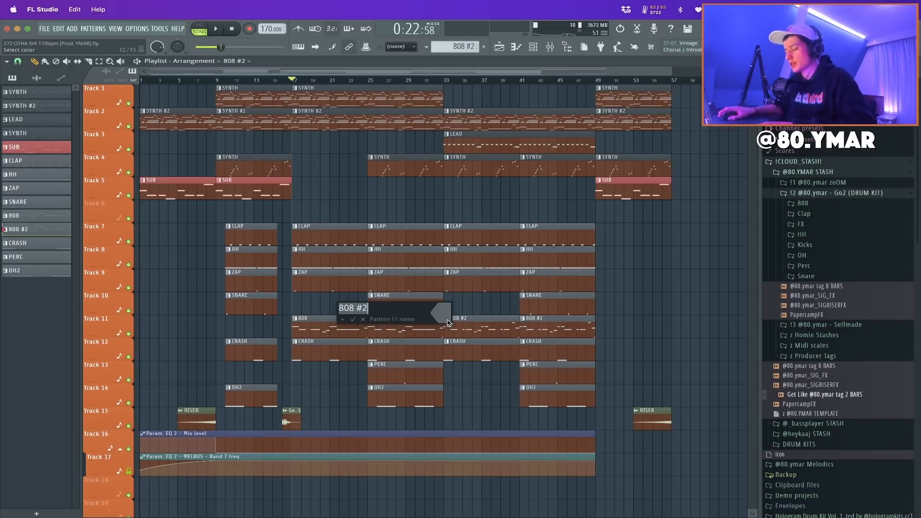
pyautogui.press('Return')
# Play the song from bar 33 to hear the section with the 808 #2 clips
pyautogui.press('space')
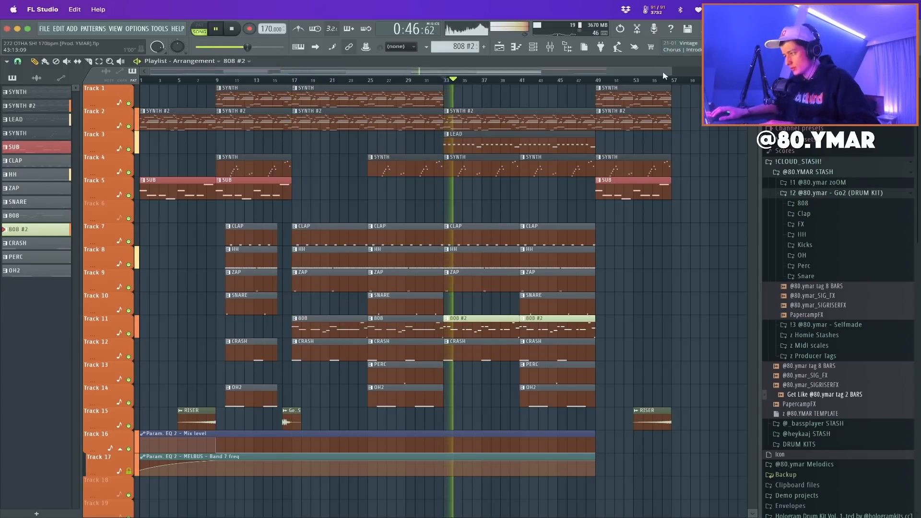
pyautogui.scroll(-3, 664, 76)
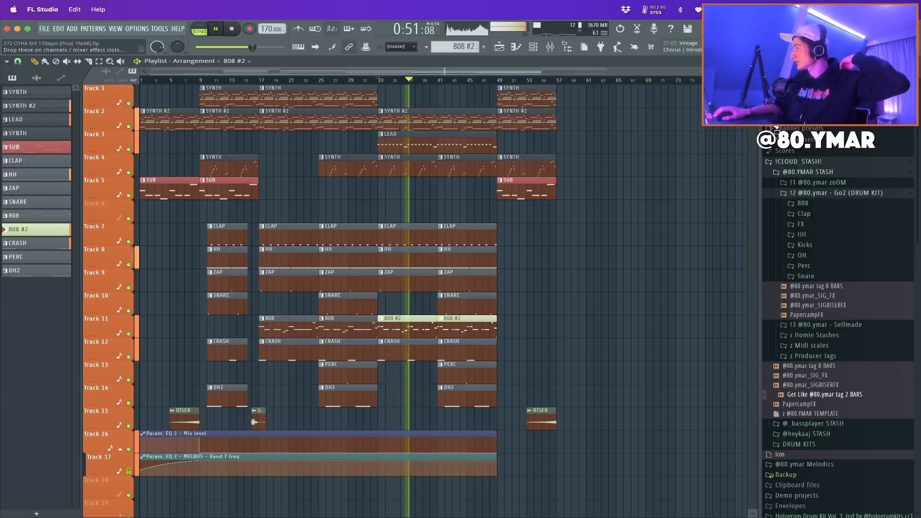
pyautogui.press('space')
# Shift the tracks from CRASH downwards by one and move both 808 #2 clips onto the freed Track 12
pyautogui.moveTo(137, 350); pyautogui.dragTo(137, 466)
pyautogui.scroll(1, 109, 447)
pyautogui.moveTo(109, 329); pyautogui.dragTo(123, 369)
pyautogui.moveTo(446, 338); pyautogui.dragTo(445, 338)
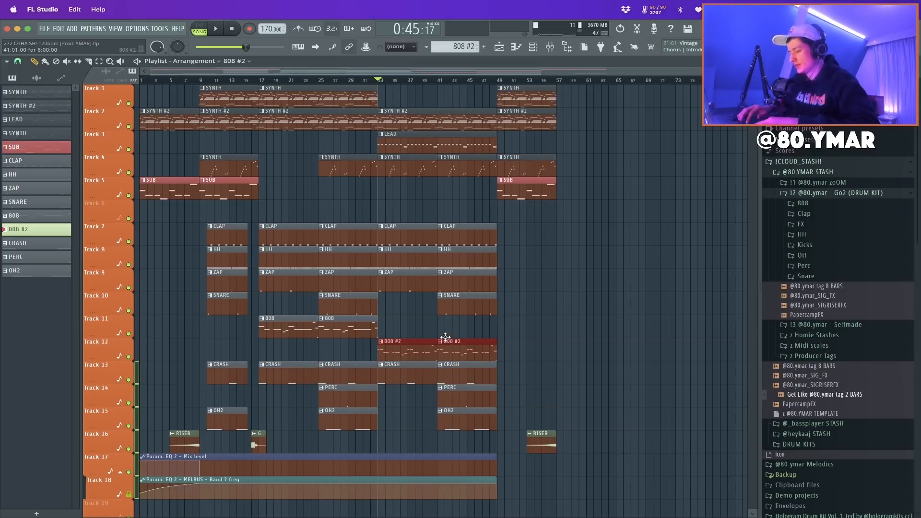
# Select bars 9 to 17 of the arrangement as the playback range
pyautogui.scroll(-2, 487, 93)
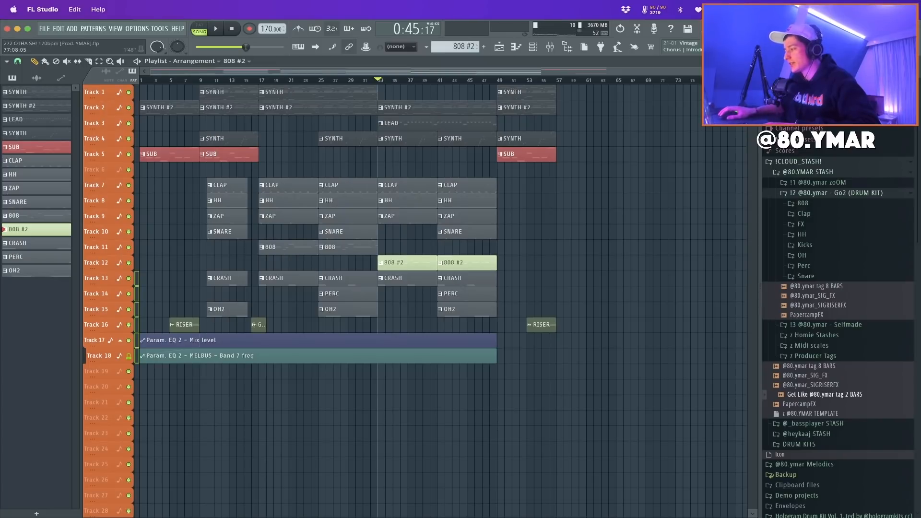
pyautogui.scroll(2, 341, 264)
pyautogui.moveTo(207, 86)
pyautogui.mouseDown()
pyautogui.moveTo(257, 82)
pyautogui.moveTo(203, 87)
pyautogui.mouseUp()
pyautogui.rightClick(264, 83)
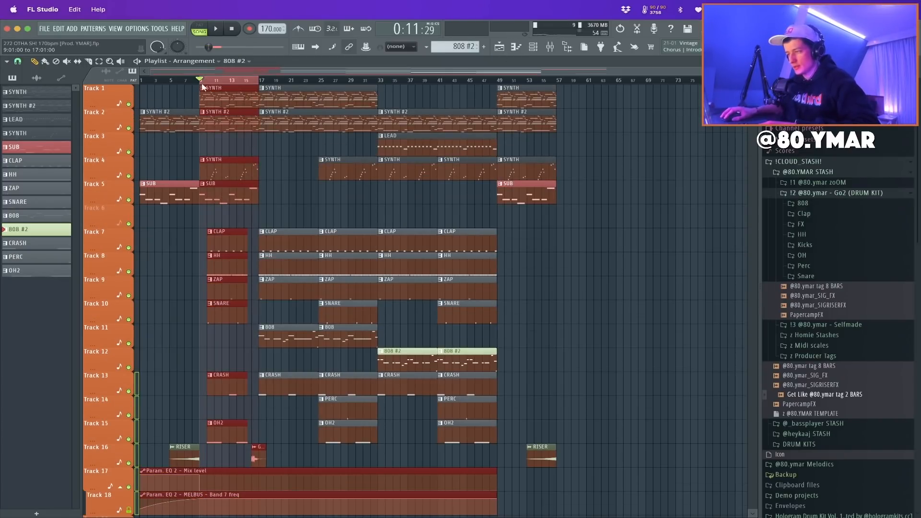
# Route the SUB mixer track only to the master, bypassing MELBUS
pyautogui.click(551, 49)
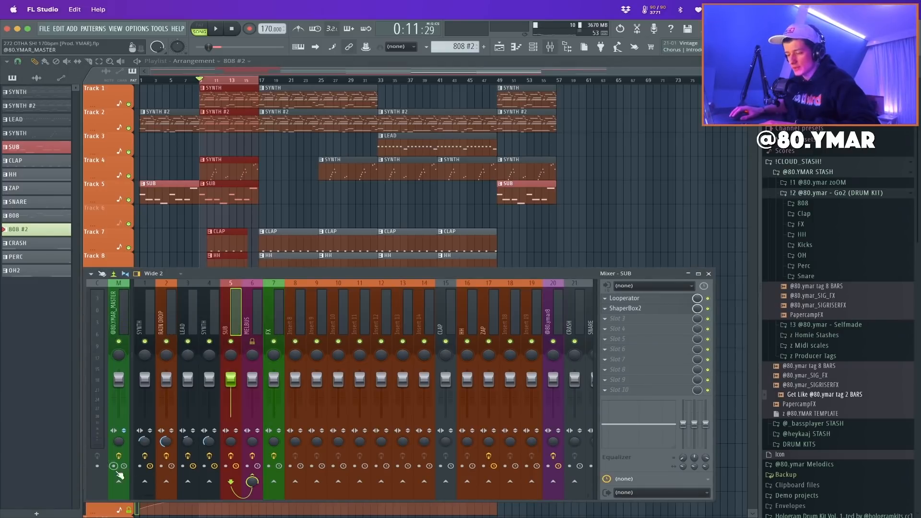
pyautogui.rightClick(119, 475)
pyautogui.click(150, 488)
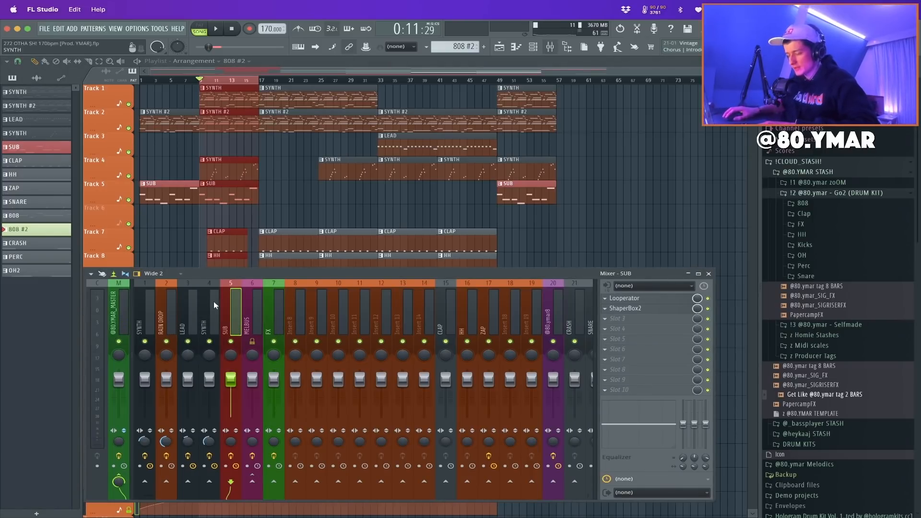
# Load the HalfTime effect into slot 3 of the MELBUS mixer track and play the selected bars with it
pyautogui.click(255, 326)
pyautogui.click(633, 308)
pyautogui.moveTo(634, 317)
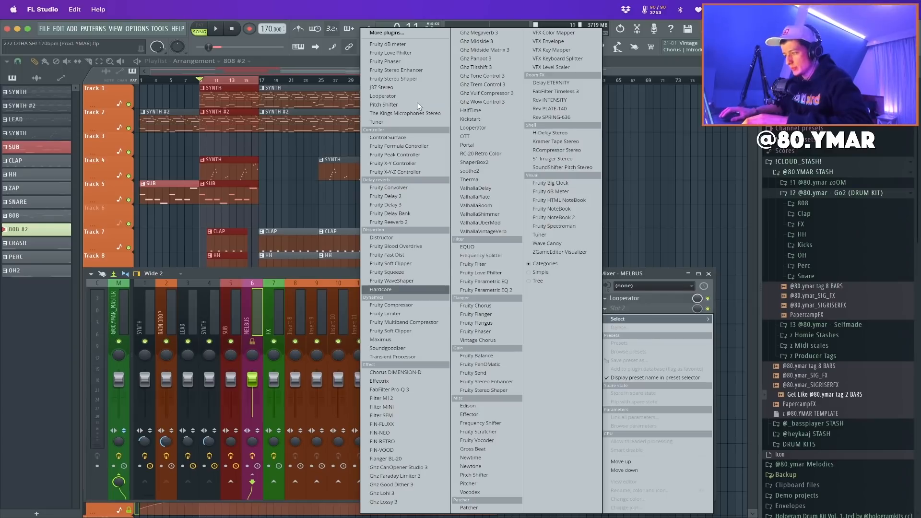
pyautogui.click(477, 110)
pyautogui.press('space')
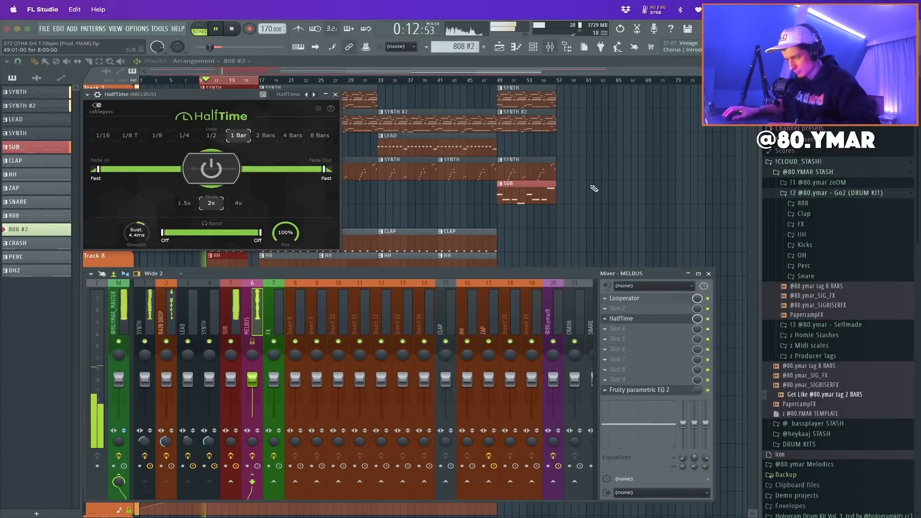
pyautogui.click(336, 94)
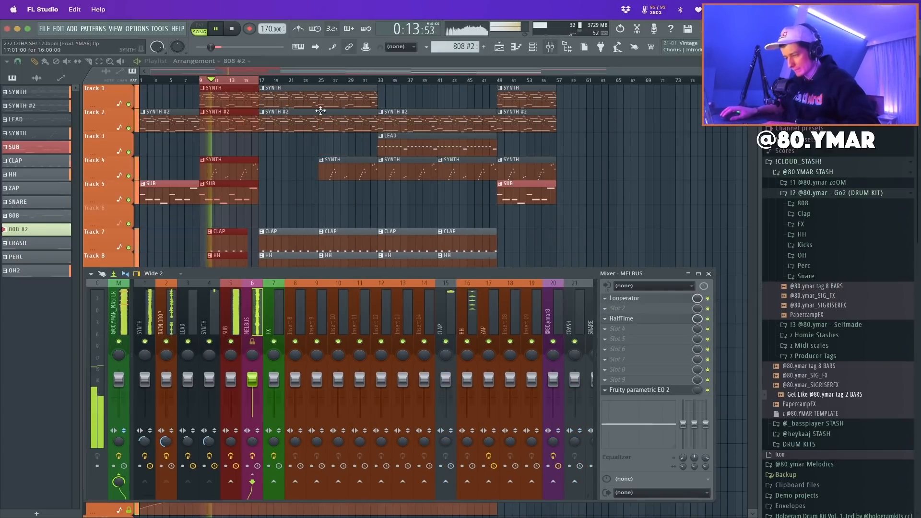
# Move the SUB pattern's first note to D#4 and its second note to C4, playing the result
pyautogui.doubleClick(198, 191)
pyautogui.press('space')
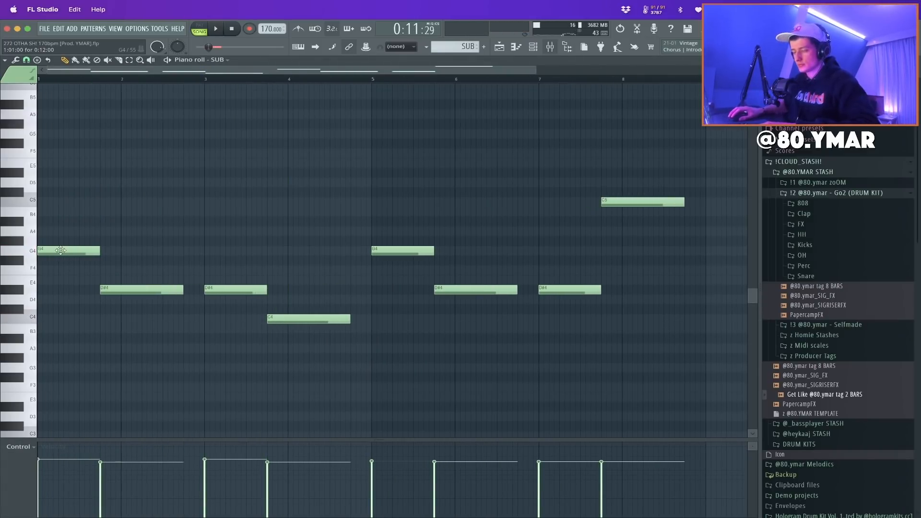
pyautogui.moveTo(57, 252); pyautogui.dragTo(51, 289)
pyautogui.press('space')
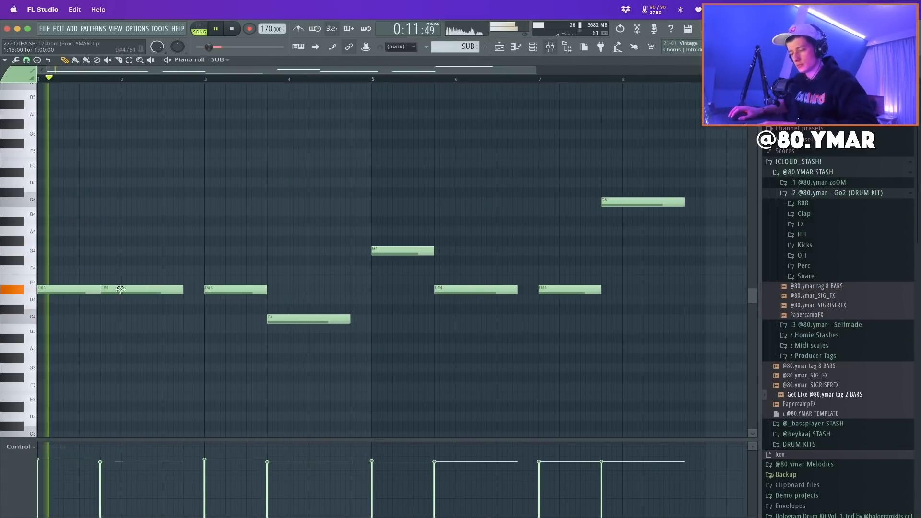
pyautogui.moveTo(133, 290); pyautogui.dragTo(132, 316)
pyautogui.press('space')
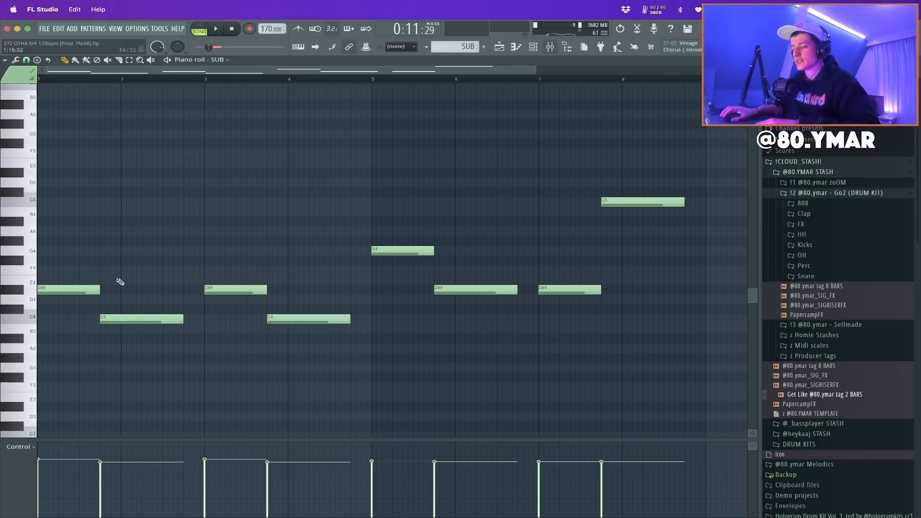
# Move the SUB pattern's second note to B3, its third to G4 and its fourth to F4, auditioning the changes
pyautogui.press('space')
pyautogui.press('space')
pyautogui.press('space')
pyautogui.moveTo(127, 294); pyautogui.dragTo(124, 328)
pyautogui.press('space')
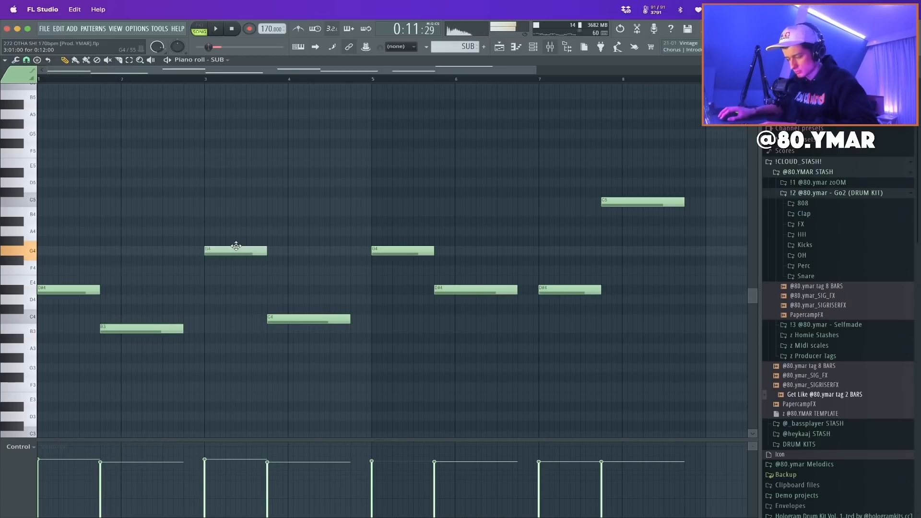
pyautogui.moveTo(296, 318); pyautogui.dragTo(297, 258)
pyautogui.press('space')
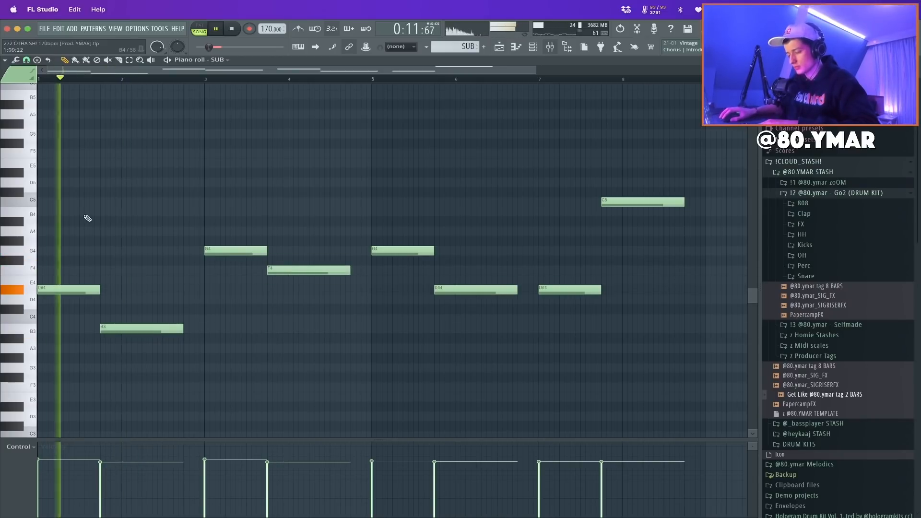
# Try the SUB pattern's first note at C4, return it to D#4, and transpose all the notes up an octave
pyautogui.press('space')
pyautogui.click(61, 290)
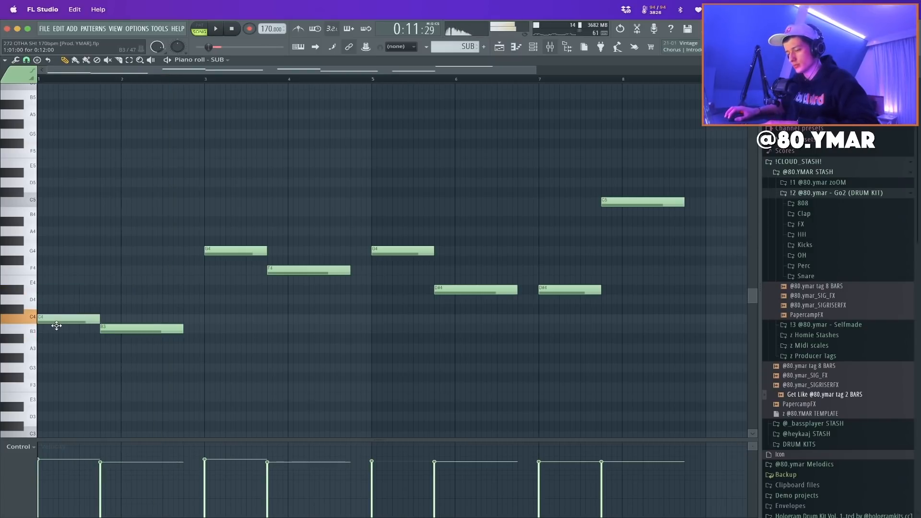
pyautogui.moveTo(55, 336); pyautogui.dragTo(29, 291)
pyautogui.press('space')
pyautogui.hotkey('ctrl', 'Up')
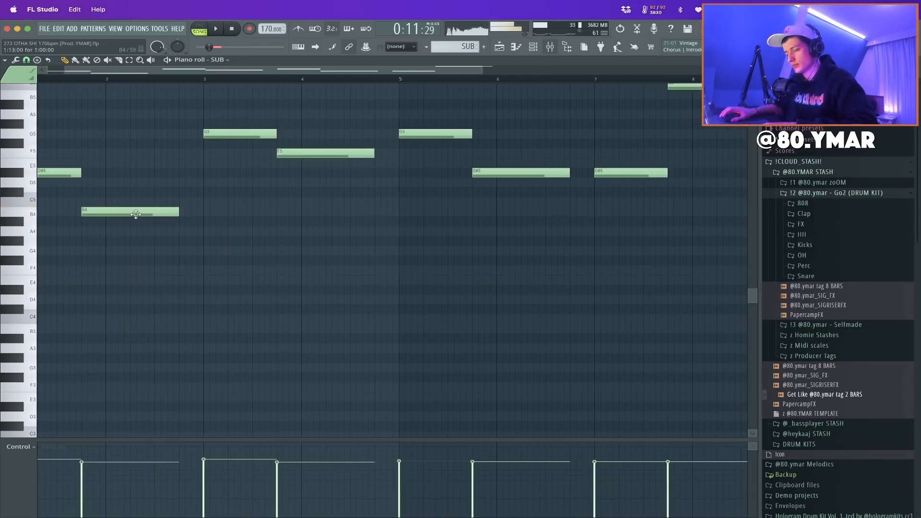
# Try the SUB pattern's second note at C5 and its fourth at E5, undo both moves, and transpose the notes down an octave
pyautogui.moveTo(135, 212); pyautogui.dragTo(136, 201)
pyautogui.scroll(4, 263, 206)
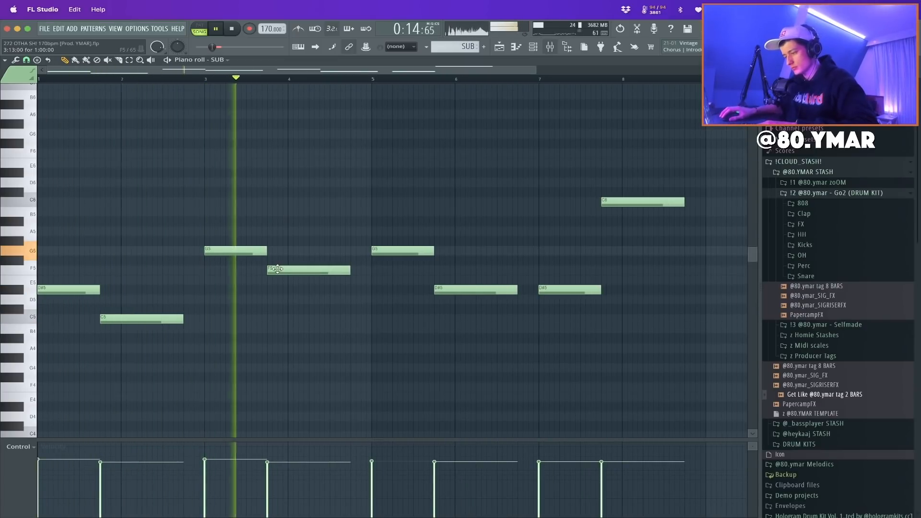
pyautogui.moveTo(278, 269); pyautogui.dragTo(320, 270)
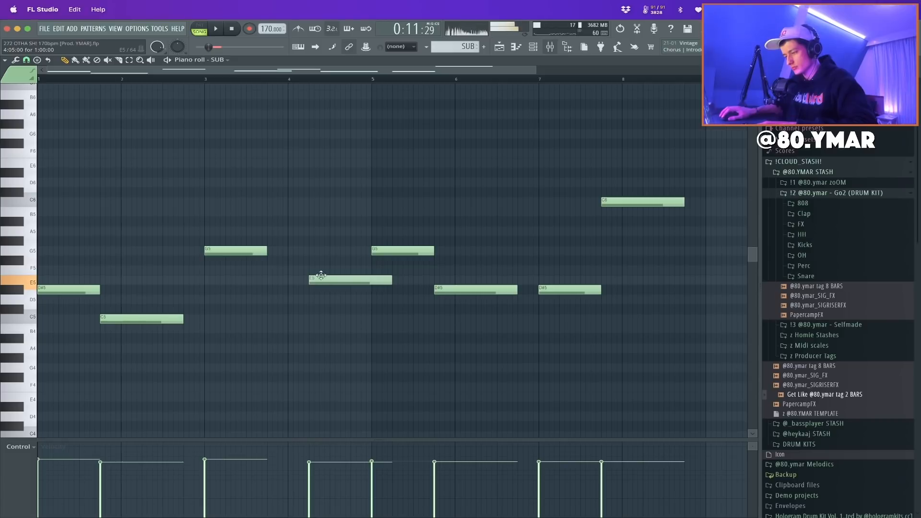
pyautogui.press('super+z')
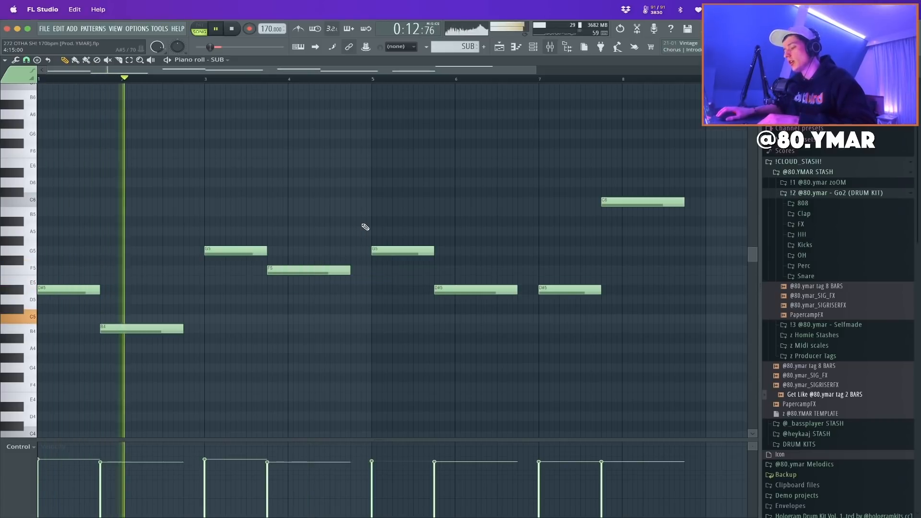
pyautogui.press('super+Down')
pyautogui.press('space')
pyautogui.scroll(-3, 360, 192)
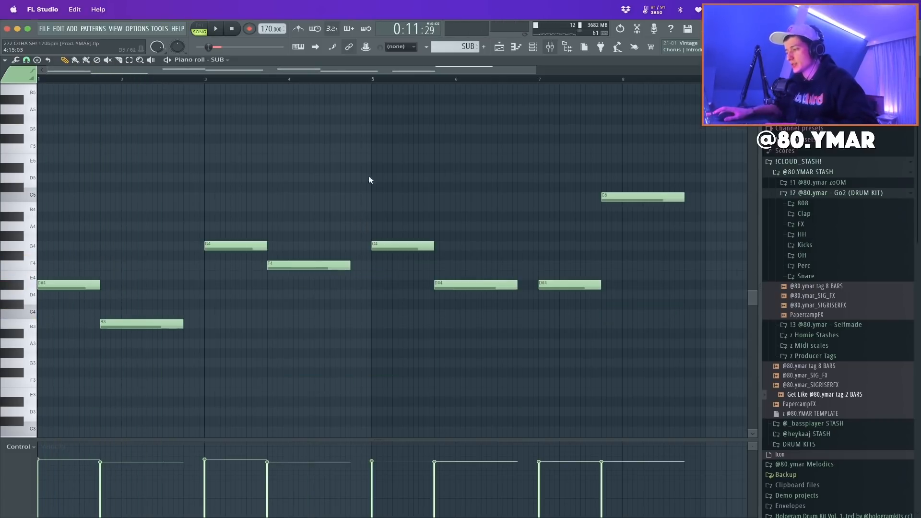
# Delete the SUB pattern's second note and extend the opening D#4 note to bar 3, playing the result
pyautogui.moveTo(538, 70); pyautogui.dragTo(613, 71)
pyautogui.press('space')
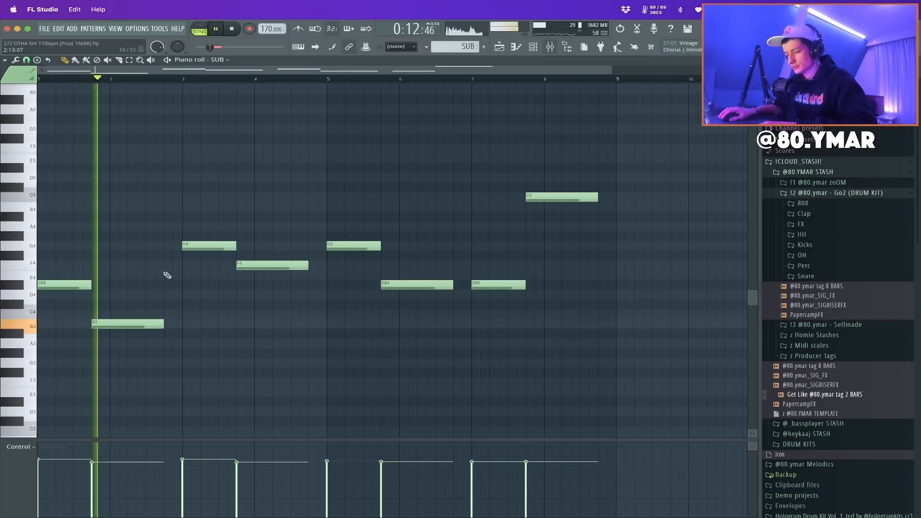
pyautogui.rightClick(132, 323)
pyautogui.press('space')
pyautogui.press('space')
pyautogui.press('space')
pyautogui.moveTo(90, 280); pyautogui.dragTo(196, 266)
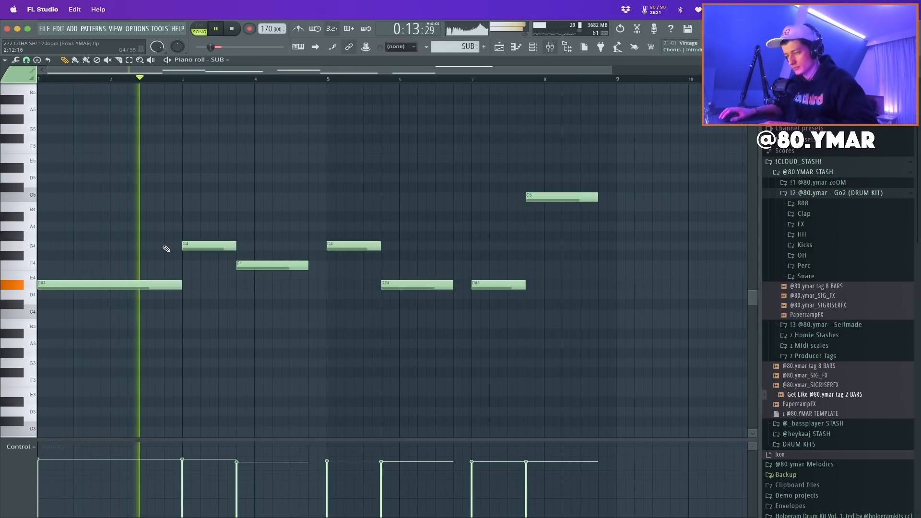
# Extend the G4 note at bar 3 to bar 5 and move the F4 note to C4 at bar 5
pyautogui.rightClick(203, 247)
pyautogui.press('space')
pyautogui.press('space')
pyautogui.press('super+z')
pyautogui.moveTo(235, 246); pyautogui.dragTo(326, 263)
pyautogui.moveTo(259, 264); pyautogui.dragTo(348, 320)
pyautogui.press('space')
pyautogui.press('space')
# Delete the G4 and D#4 notes in bar 5, and extend the opening D#4 note to bar 5 and the G4 note into bar 6
pyautogui.rightClick(355, 246)
pyautogui.moveTo(326, 246); pyautogui.dragTo(346, 246)
pyautogui.press('space')
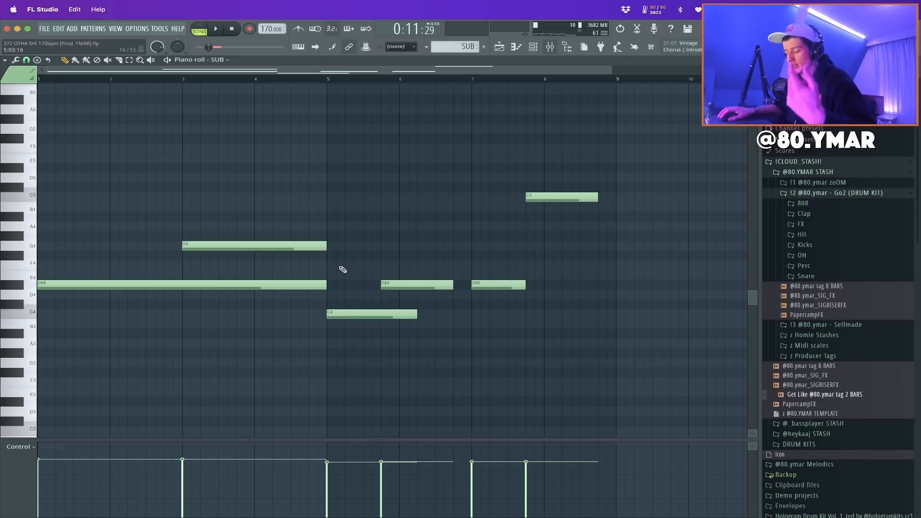
pyautogui.press('space')
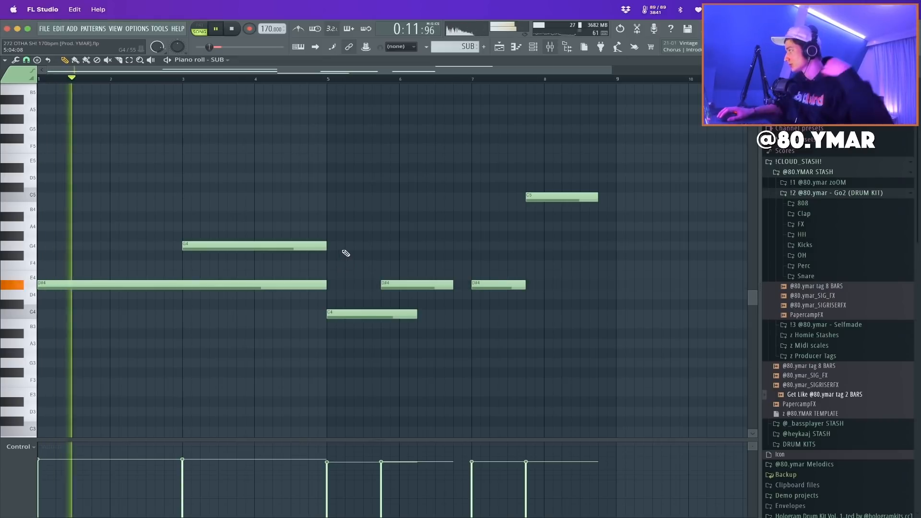
pyautogui.moveTo(329, 246); pyautogui.dragTo(408, 245)
pyautogui.rightClick(422, 284)
# Stretch the C4 note to bar 7 and lower the D#4 note at bar 7 to D4
pyautogui.moveTo(411, 315); pyautogui.dragTo(475, 309)
pyautogui.press('super+z')
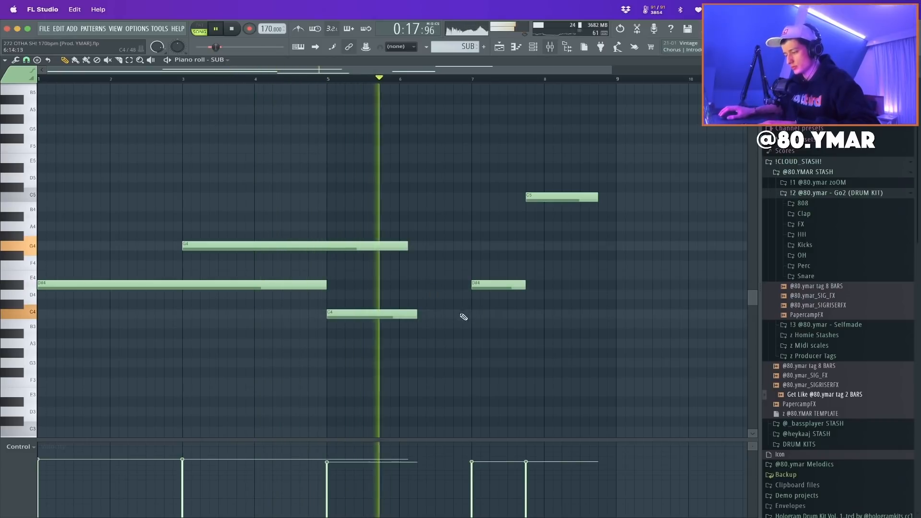
pyautogui.moveTo(416, 314); pyautogui.dragTo(487, 291)
pyautogui.press('space')
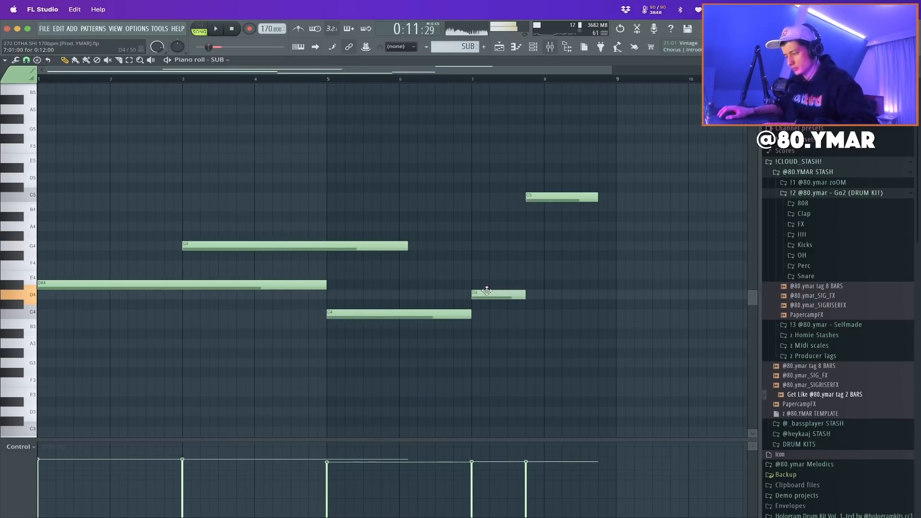
# Audition the SUB notes transposed up an octave, and transpose them back down
pyautogui.press('space')
pyautogui.press('super+Up')
pyautogui.press('space')
pyautogui.press('space')
pyautogui.press('space')
pyautogui.keyDown('alt'); pyautogui.rightClick(439, 186); pyautogui.keyUp('alt')
pyautogui.keyDown('alt'); pyautogui.rightClick(486, 177); pyautogui.keyUp('alt')
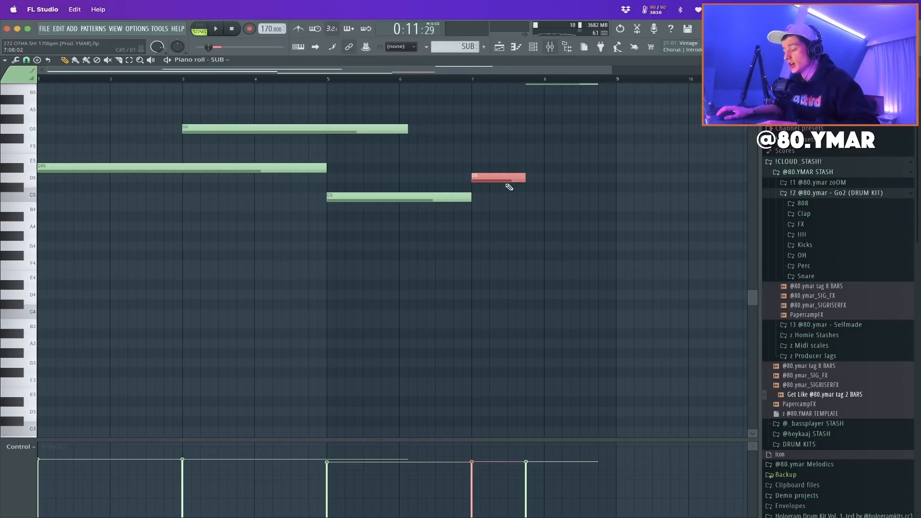
pyautogui.press('super+Down')
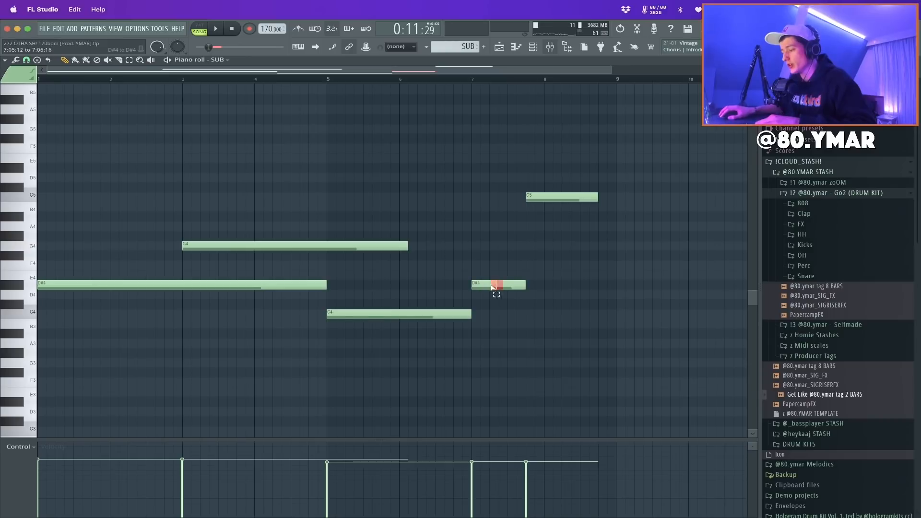
# Extend the C4 note to bar 9, and set bar 7's note to D4, stretched to the end of the C5 note
pyautogui.moveTo(485, 288); pyautogui.dragTo(616, 314)
pyautogui.press('space')
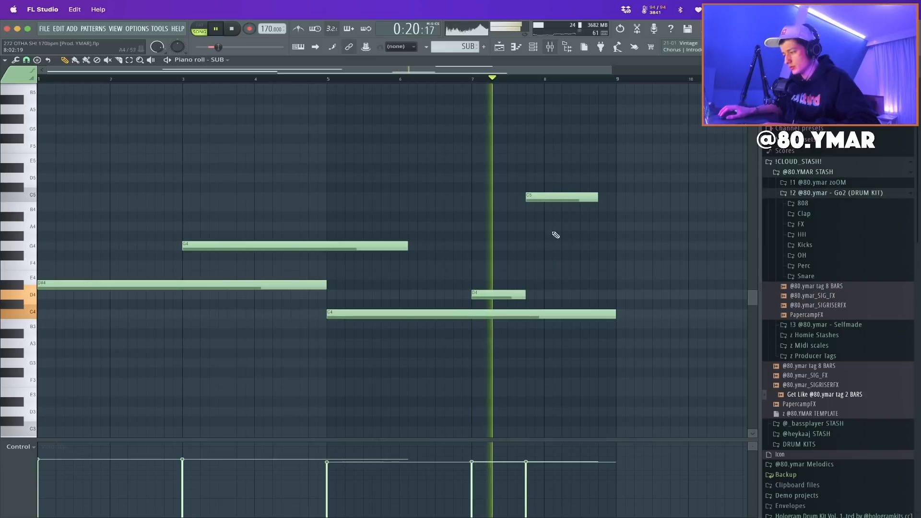
pyautogui.moveTo(525, 294); pyautogui.dragTo(598, 295)
pyautogui.press('space')
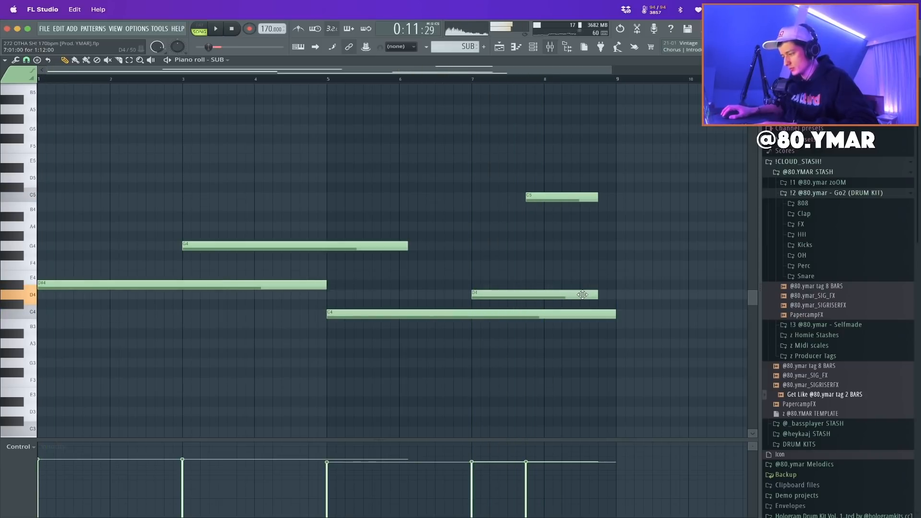
# Try an extra A3 note at bar 8 in the SUB pattern and delete it
pyautogui.moveTo(560, 334)
pyautogui.mouseDown()
pyautogui.moveTo(549, 349)
pyautogui.moveTo(545, 339)
pyautogui.mouseUp()
pyautogui.click(583, 354)
pyautogui.rightClick(583, 354)
pyautogui.rightClick(577, 344)
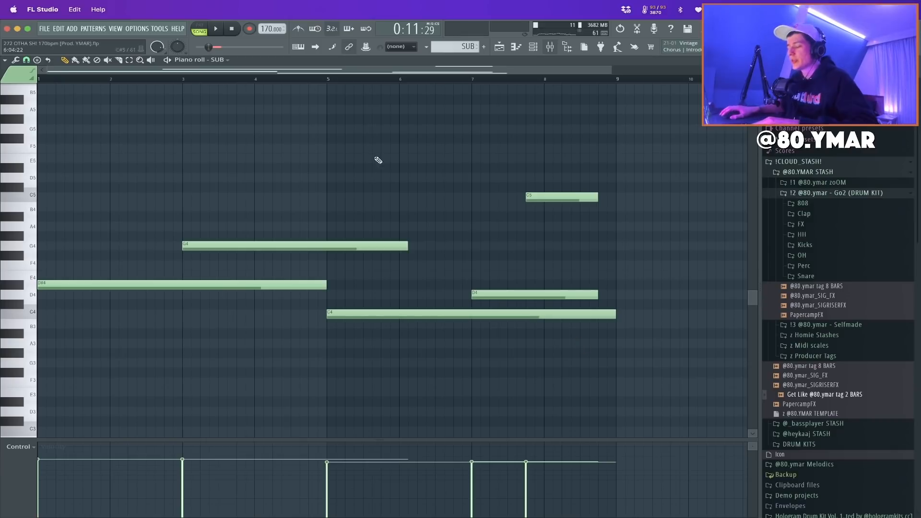
# Undo the SUB pattern edits step by step until the original bassline is restored
pyautogui.press('super+z')
pyautogui.press('super+z')
pyautogui.press('super+z')
pyautogui.press('super+z')
pyautogui.press('super+z')
pyautogui.press('super+z')
pyautogui.press('super+z')
pyautogui.press('super+z')
pyautogui.press('super+z')
pyautogui.press('super+z')
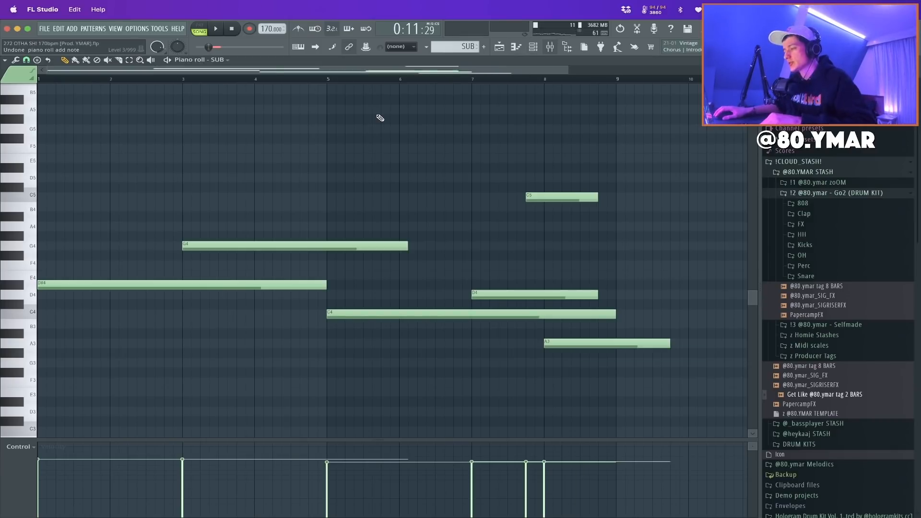
pyautogui.press('super+z')
pyautogui.press('super+z')
pyautogui.press('super+z')
pyautogui.press('super+z')
pyautogui.press('super+z')
pyautogui.press('super+z')
pyautogui.press('super+z')
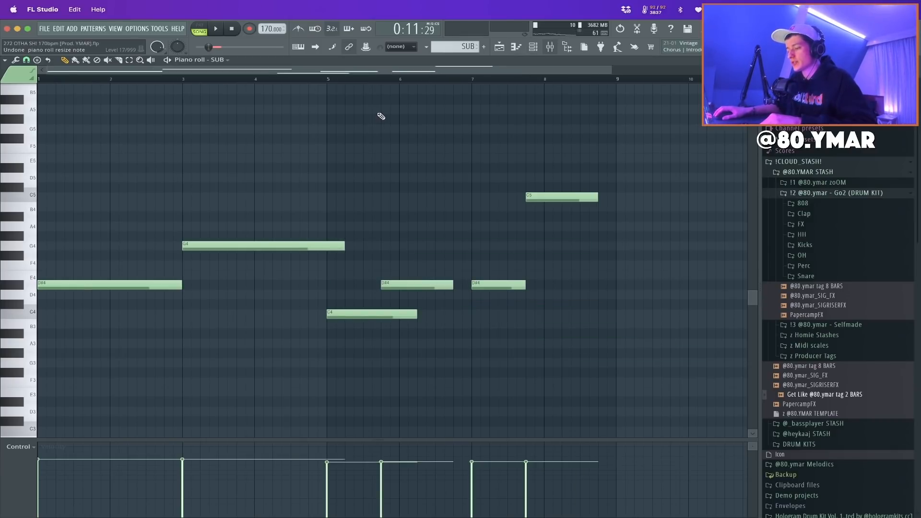
pyautogui.press('super+z')
pyautogui.press('super+z')
pyautogui.press('super+z')
pyautogui.press('super+z')
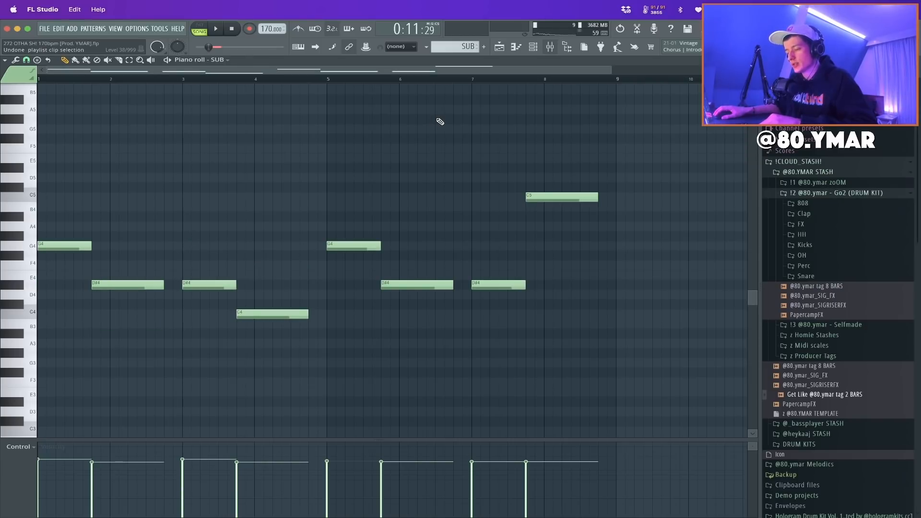
# Browse the project history, redo the playlist changes up to the effect plugin insertion, and close the HalfTime window
pyautogui.click(794, 84)
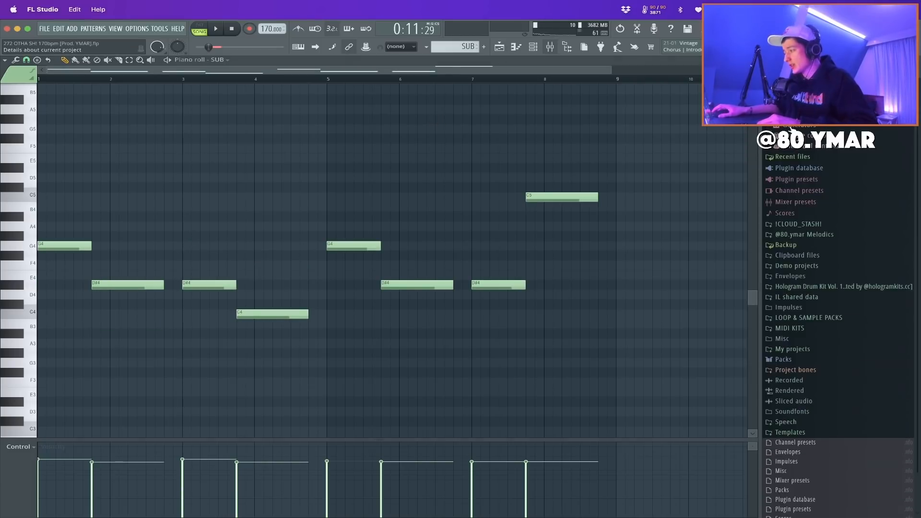
pyautogui.click(796, 94)
pyautogui.scroll(-20, 811, 200)
pyautogui.scroll(-20, 809, 196)
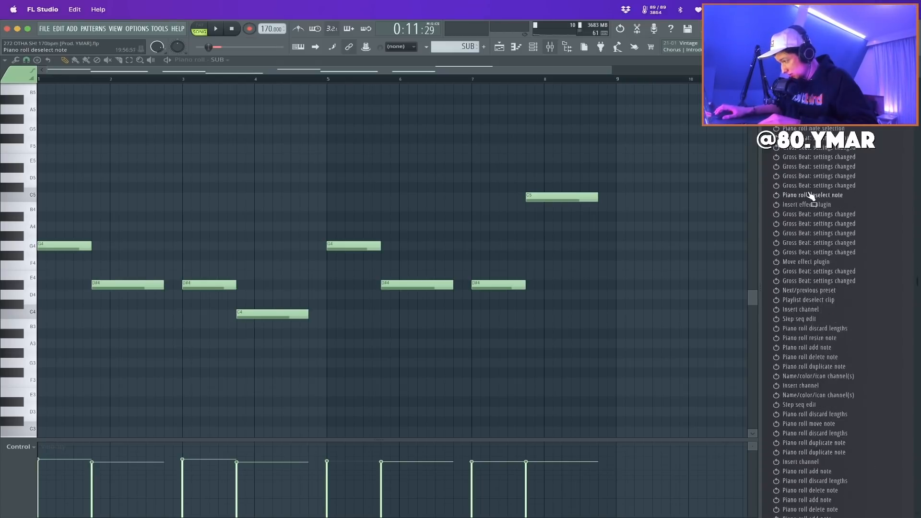
pyautogui.scroll(-20, 816, 185)
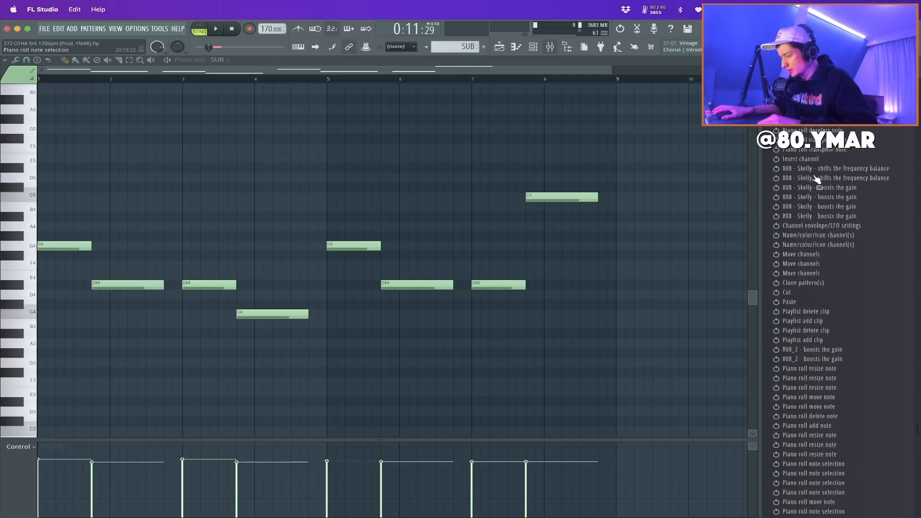
pyautogui.scroll(20, 821, 192)
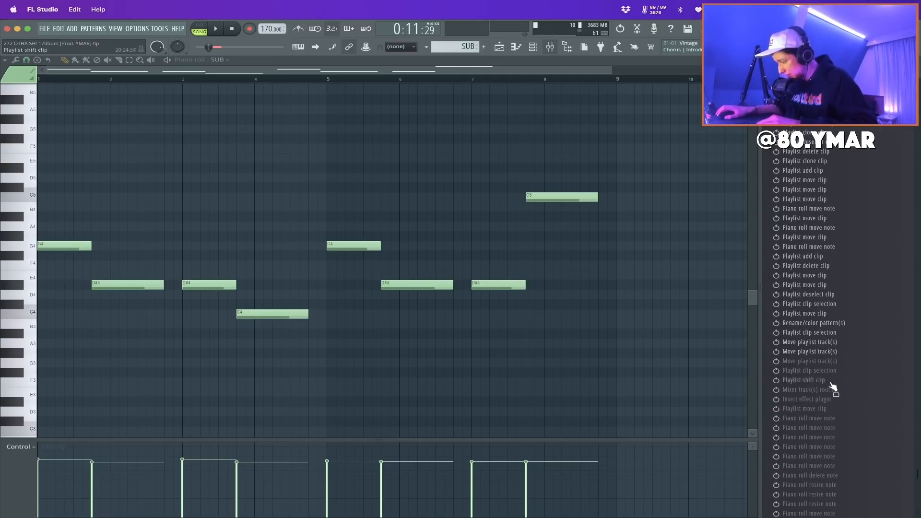
pyautogui.click(499, 46)
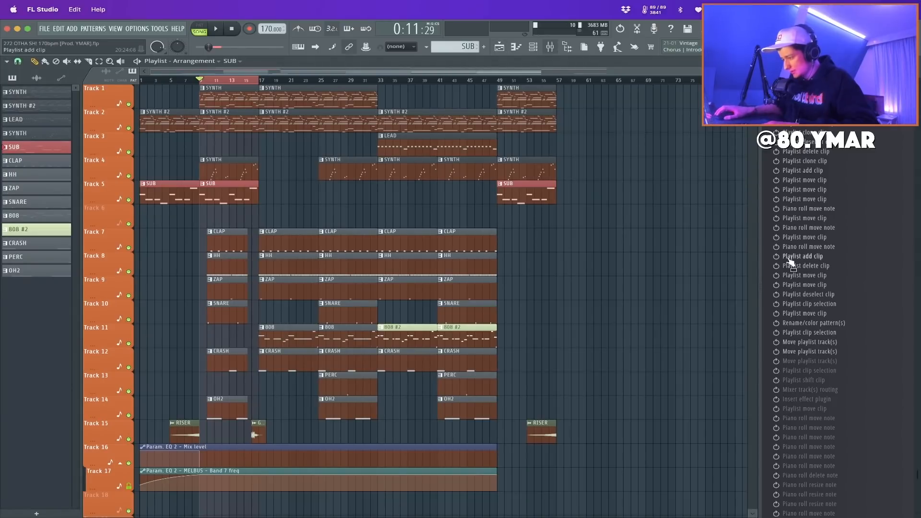
pyautogui.click(837, 372)
pyautogui.click(845, 390)
pyautogui.click(841, 404)
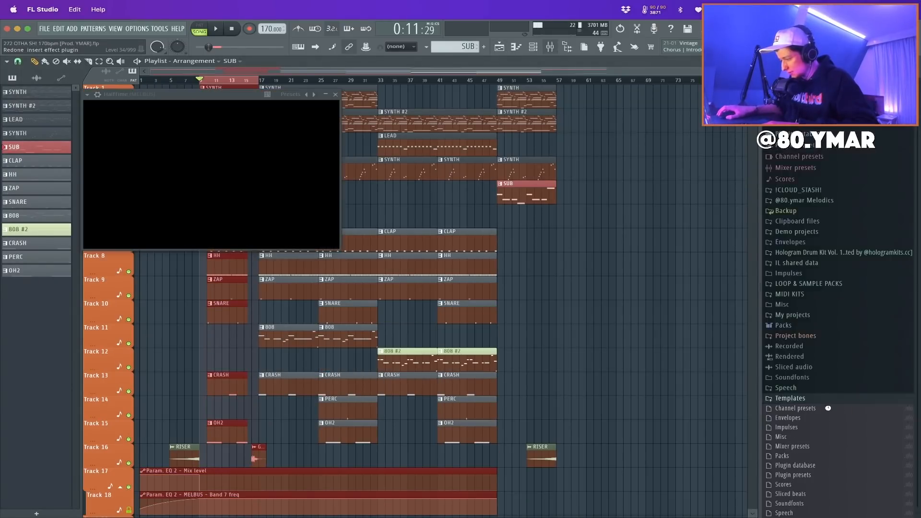
pyautogui.click(825, 404)
pyautogui.click(335, 94)
# Route the SUB mixer track only to MELBUS and play the arrangement from bar 9
pyautogui.click(550, 46)
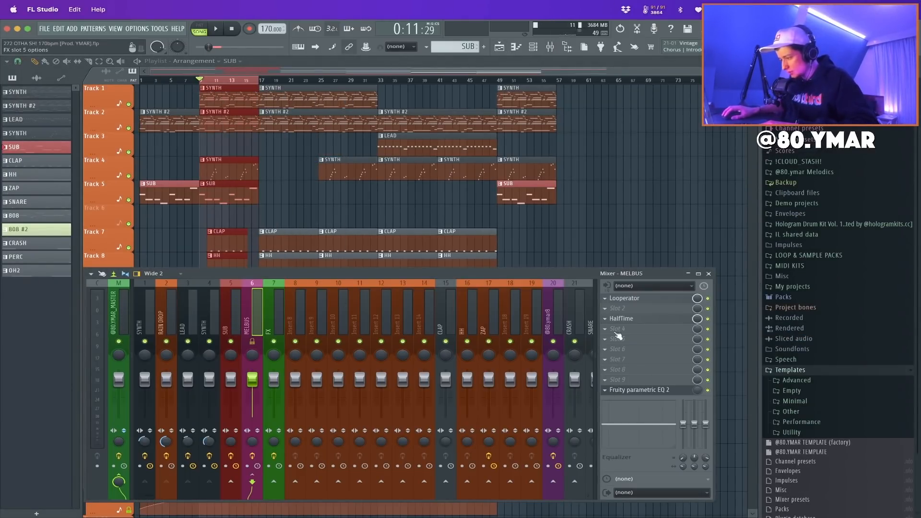
pyautogui.click(603, 320)
pyautogui.click(119, 328)
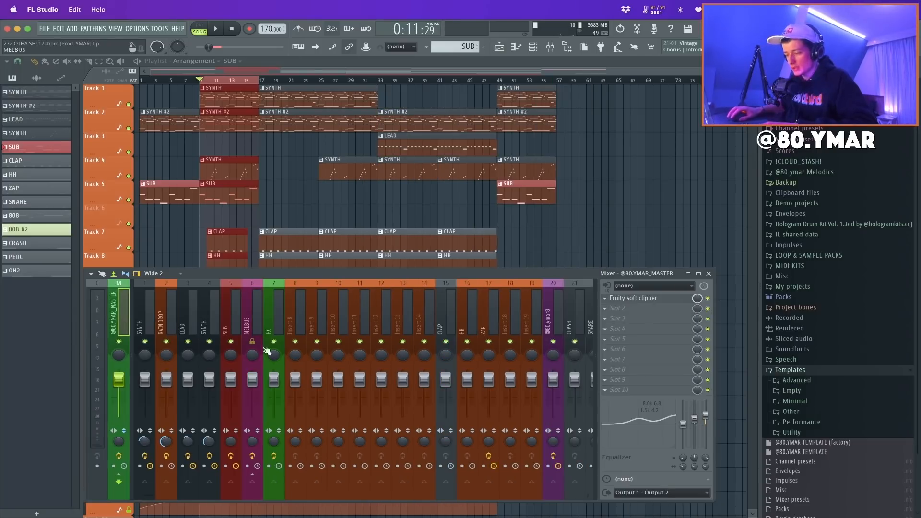
pyautogui.click(235, 316)
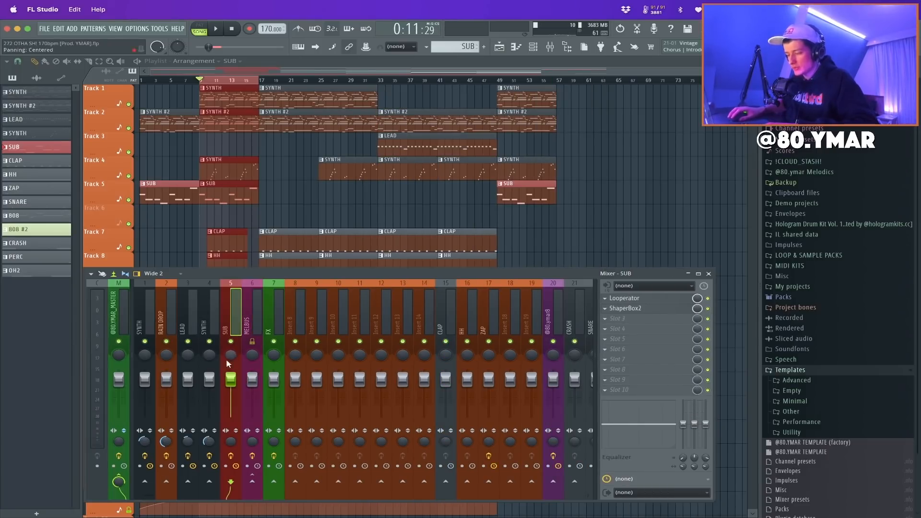
pyautogui.rightClick(255, 483)
pyautogui.click(283, 487)
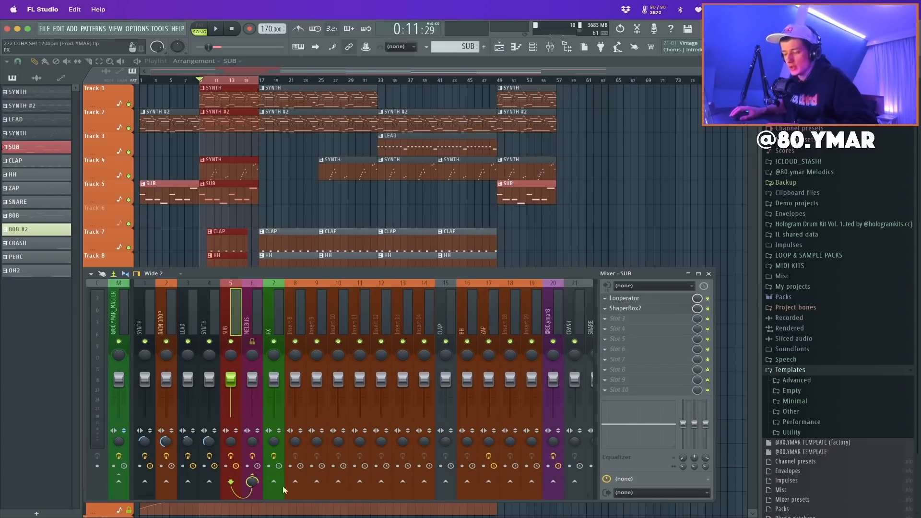
pyautogui.press('F9')
pyautogui.press('space')
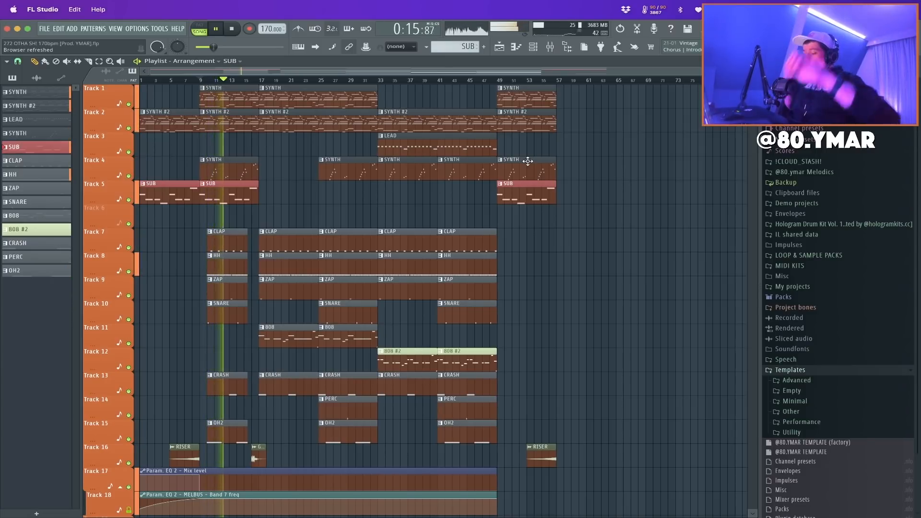
pyautogui.press('space')
# Switch to Google Chrome and open the Instagram profile at instagram.com/onsoranje
pyautogui.moveTo(377, 503)
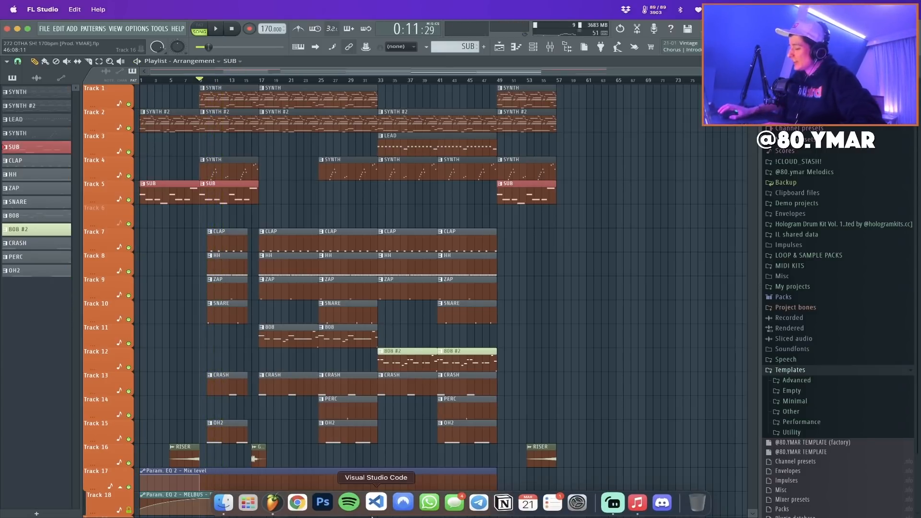
pyautogui.click(327, 503)
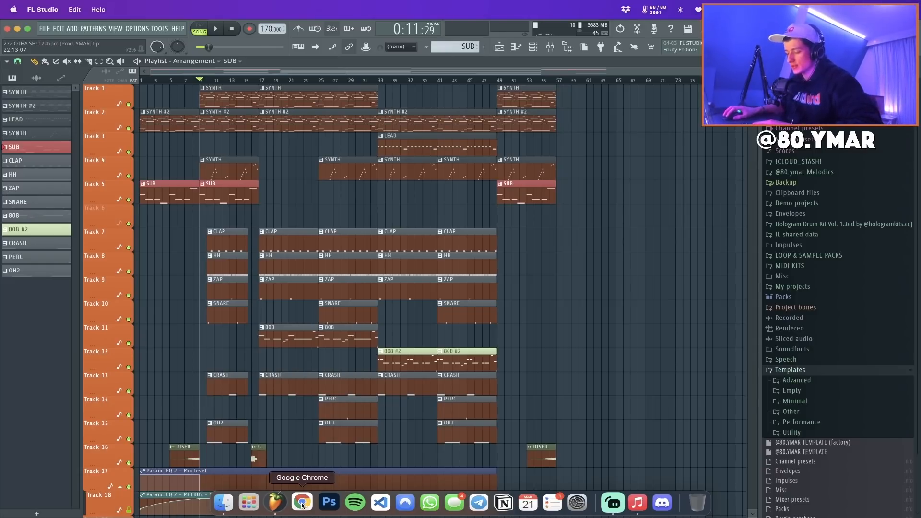
pyautogui.click(302, 503)
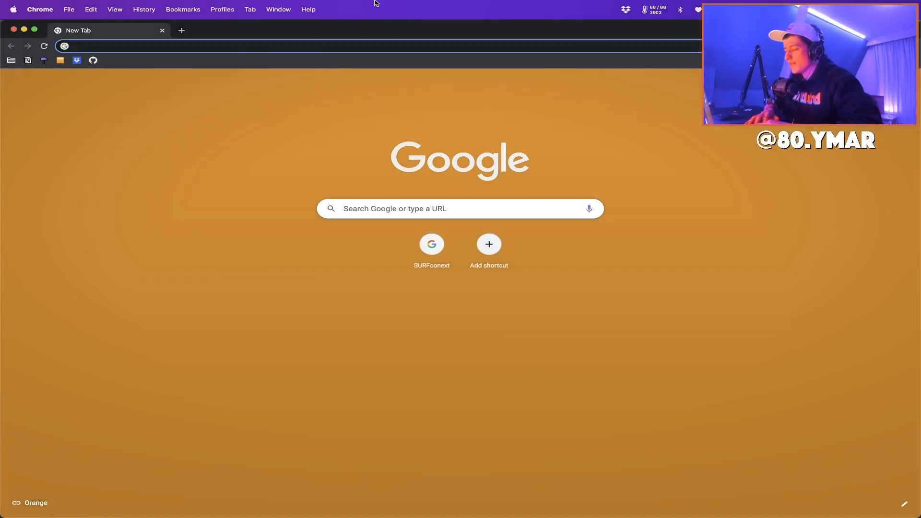
pyautogui.write('isntagram')
pyautogui.press('super+BackSpace')
pyautogui.write('instagram.com/')
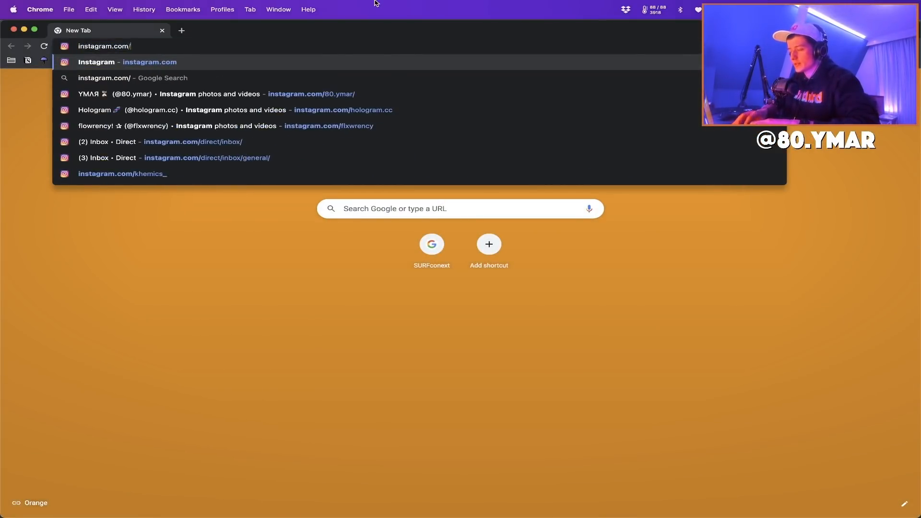
pyautogui.write('onsoranje')
pyautogui.press('Return')
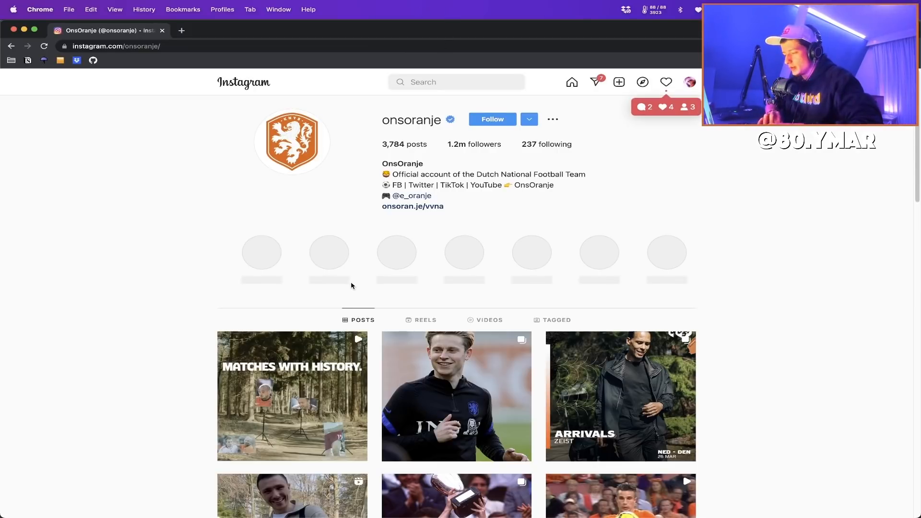
# Open the profile's newest video post, "Matches with history", like it and unmute its sound
pyautogui.scroll(-1, 352, 286)
pyautogui.click(305, 354)
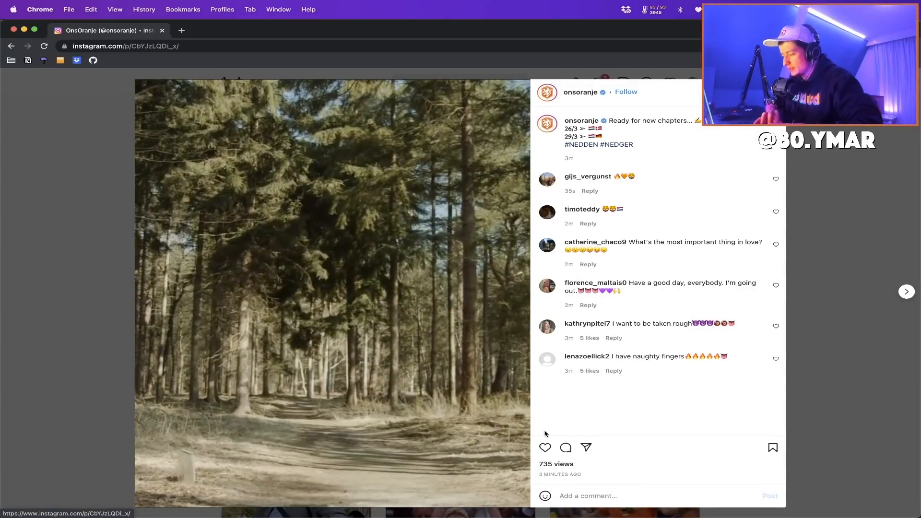
pyautogui.click(545, 447)
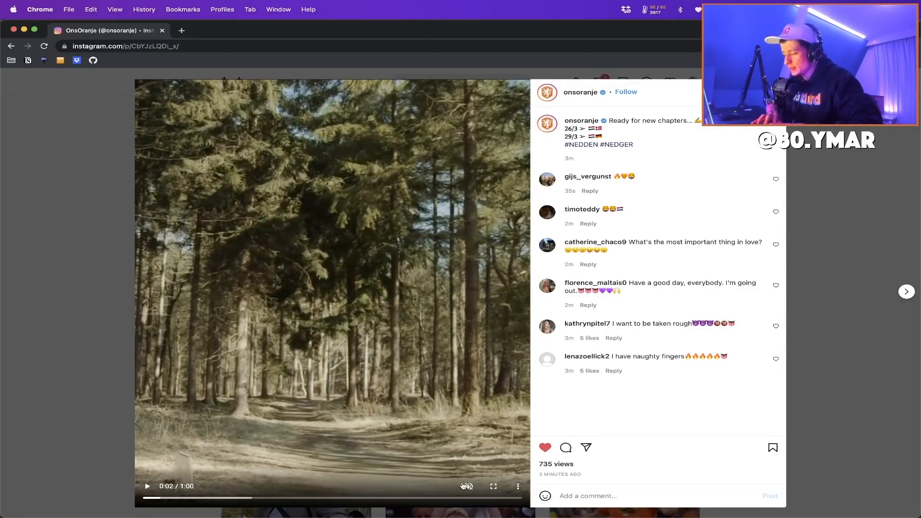
pyautogui.click(466, 486)
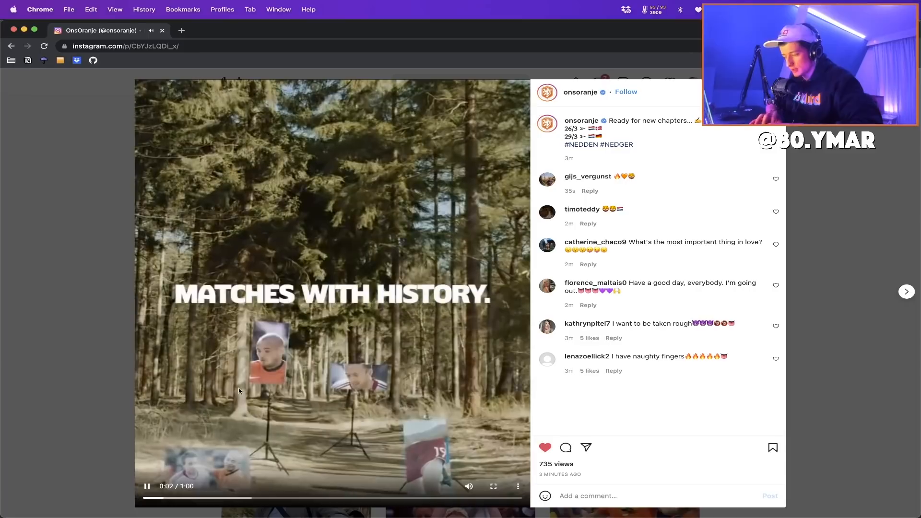
# Watch the "Matches with history" video to its end, pausing it along the way, and close the post
pyautogui.click(269, 369)
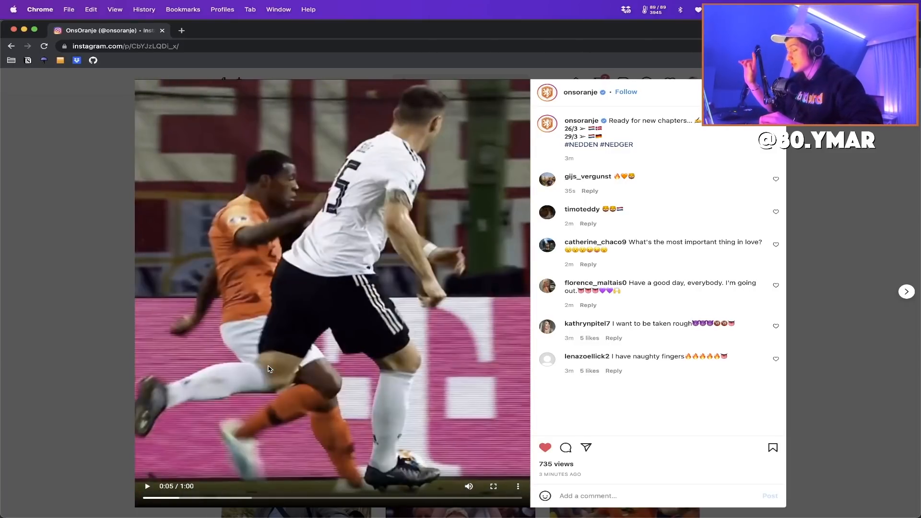
pyautogui.click(269, 369)
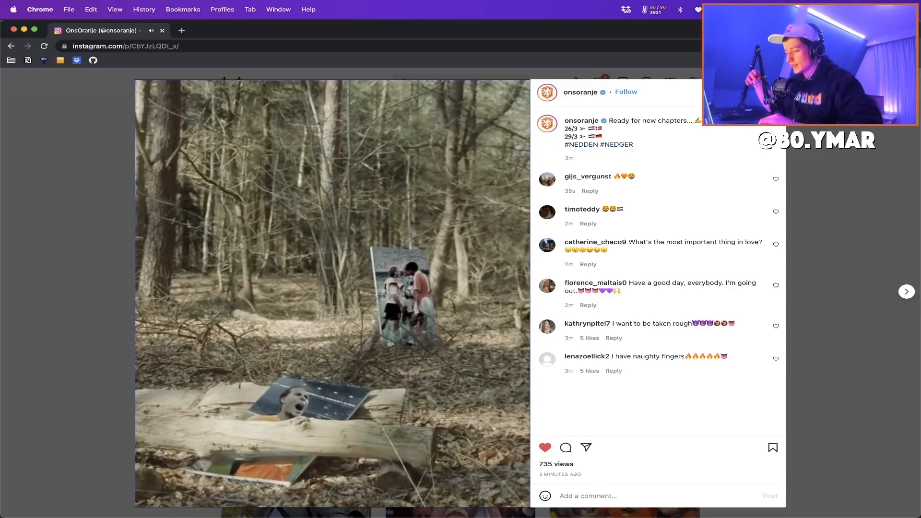
pyautogui.click(268, 369)
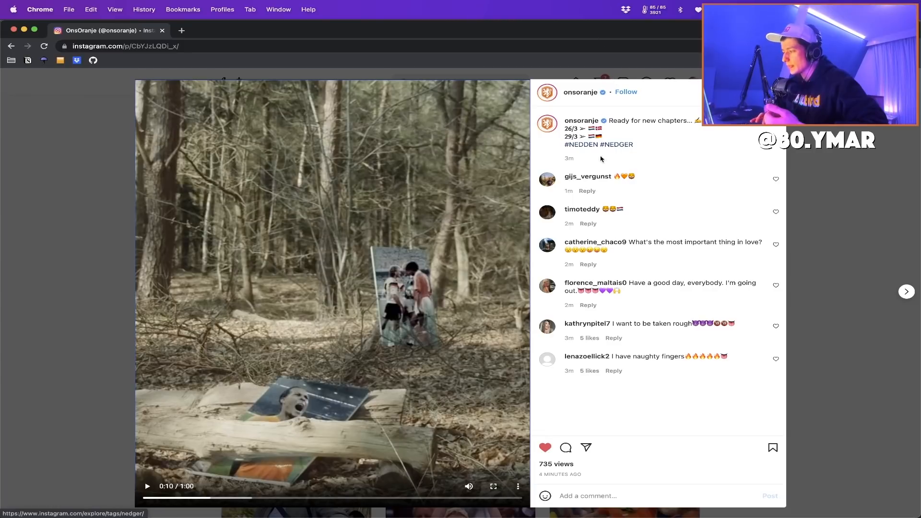
pyautogui.moveTo(574, 94)
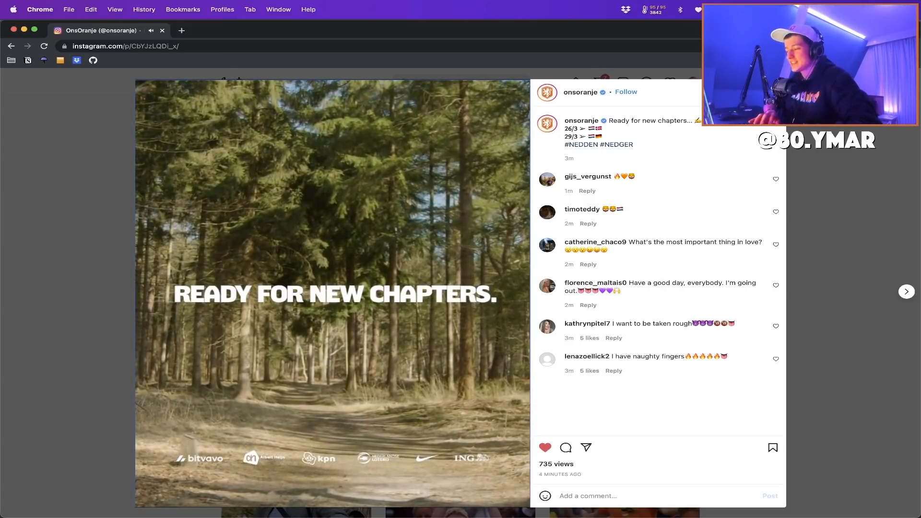
pyautogui.press('Escape')
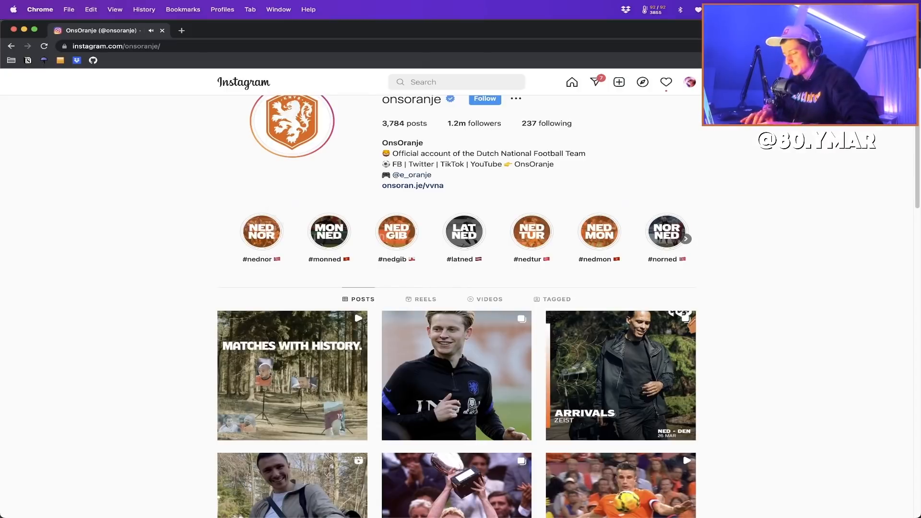
# Search the Mac for "hopscotch" with Spotlight and browse the results down to the music files
pyautogui.press('super+space')
pyautogui.write('hopsco')
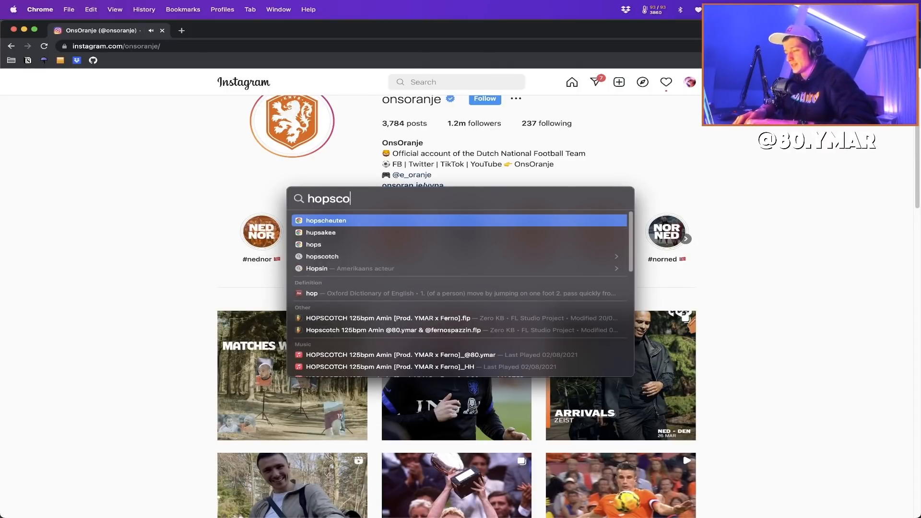
pyautogui.write('tch')
pyautogui.press('Down')
pyautogui.press('Down')
pyautogui.press('Down')
pyautogui.press('Down')
pyautogui.press('Down')
pyautogui.press('Down')
pyautogui.press('Down')
pyautogui.press('Down')
pyautogui.press('Down')
pyautogui.press('Down')
pyautogui.press('Down')
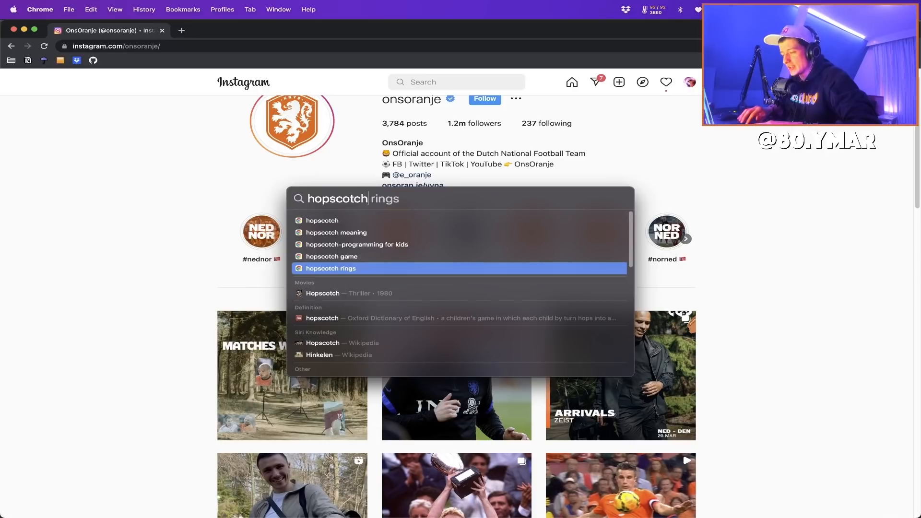
pyautogui.press('Up')
pyautogui.press('Down')
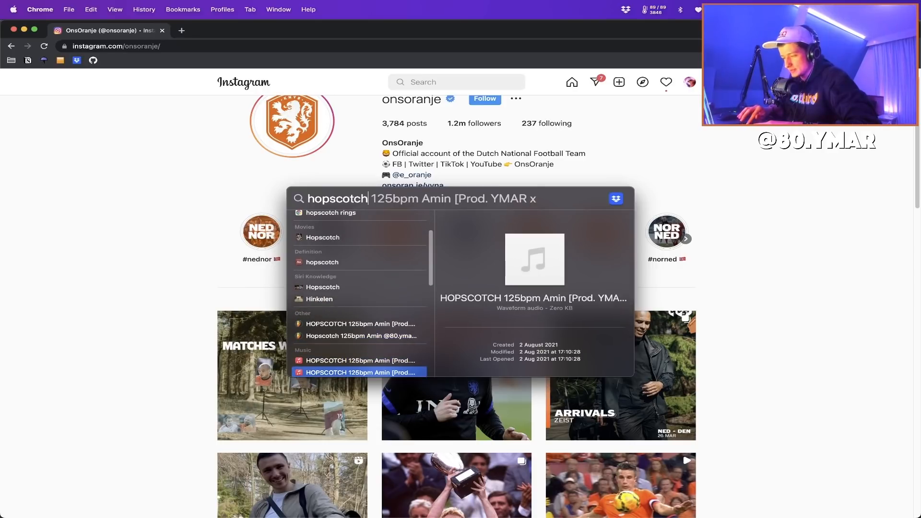
pyautogui.press('Up')
pyautogui.press('Up')
pyautogui.press('Up')
pyautogui.press('Up')
pyautogui.press('Up')
pyautogui.press('Up')
pyautogui.press('Up')
pyautogui.press('Up')
pyautogui.press('Up')
pyautogui.press('Up')
pyautogui.press('Up')
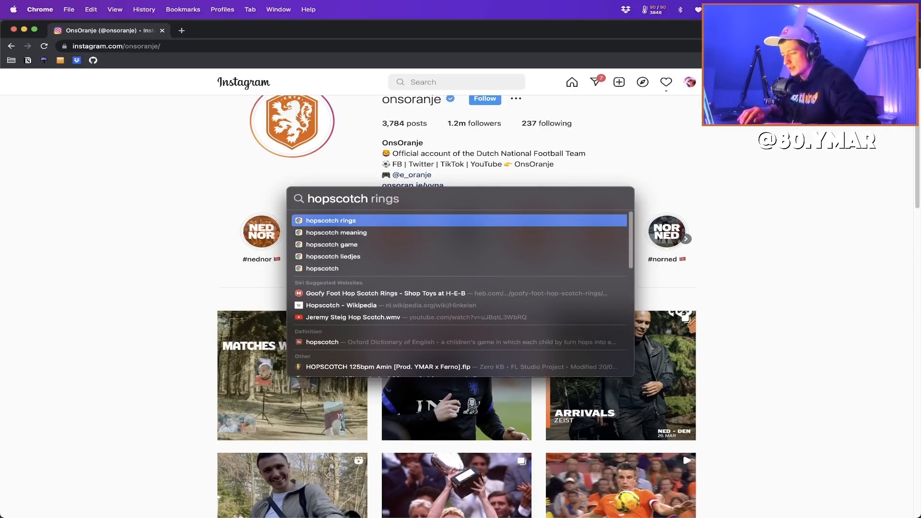
pyautogui.scroll(-2, 619, 312)
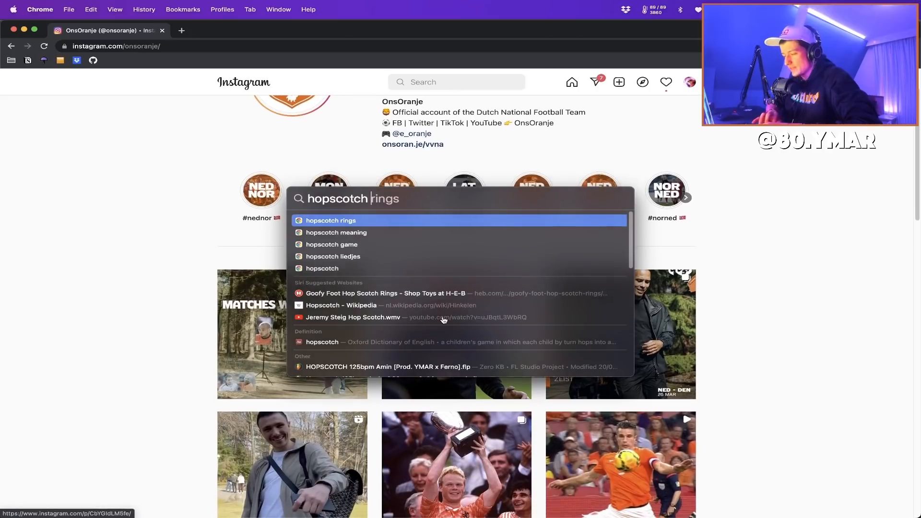
pyautogui.scroll(-3, 444, 321)
pyautogui.scroll(-2, 444, 317)
pyautogui.scroll(-10, 444, 292)
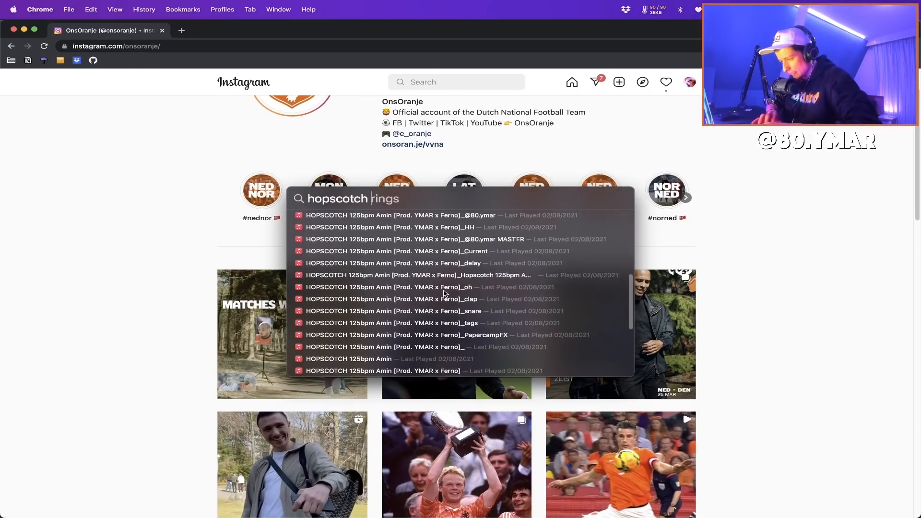
# Open the audio file "HOPSCOTCH 125bpm Amin" from the search results and bring up the Music window
pyautogui.click(398, 279)
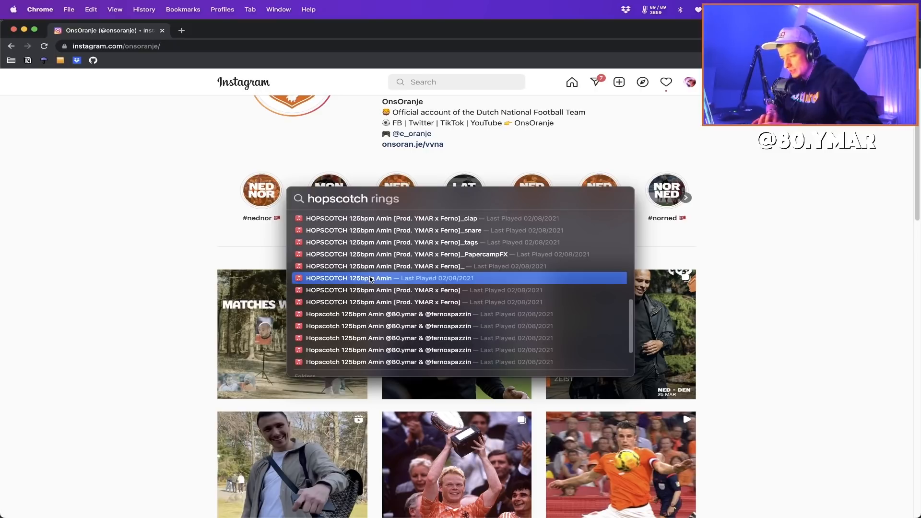
pyautogui.press('BackSpace')
pyautogui.scroll(-10, 460, 294)
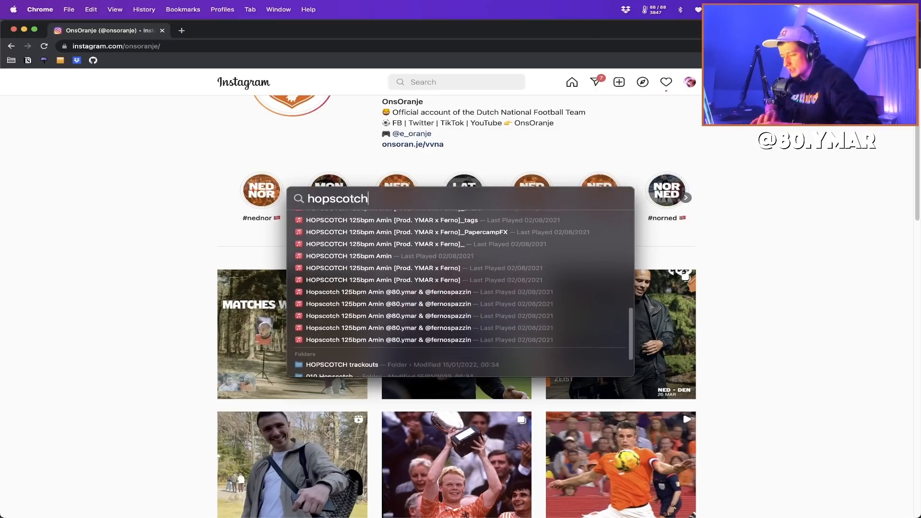
pyautogui.click(357, 259)
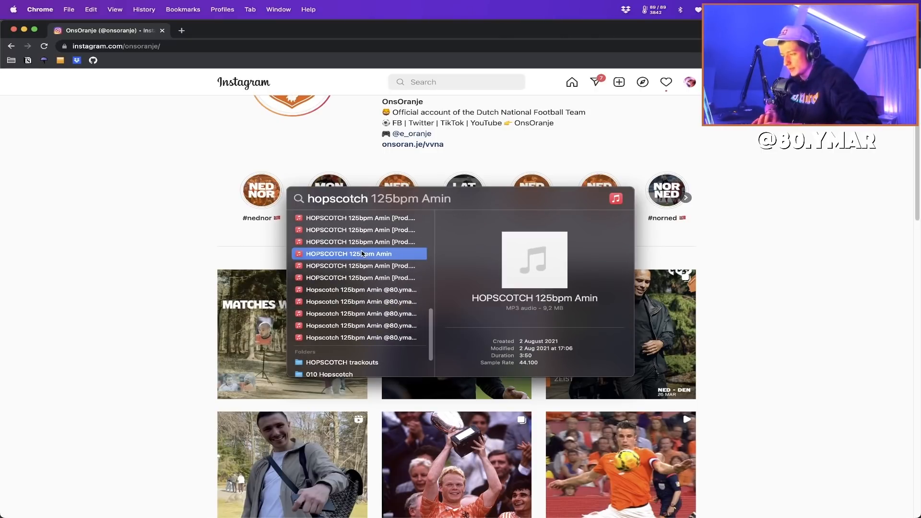
pyautogui.doubleClick(362, 258)
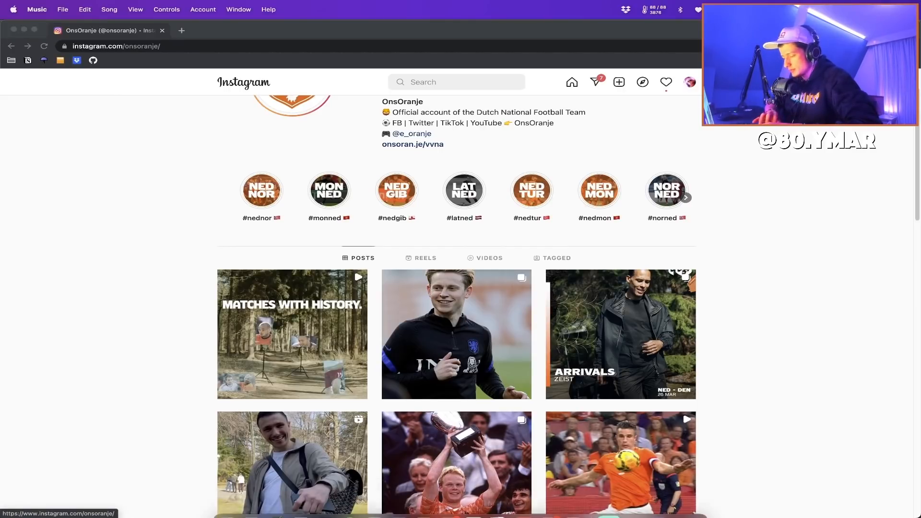
pyautogui.click(633, 504)
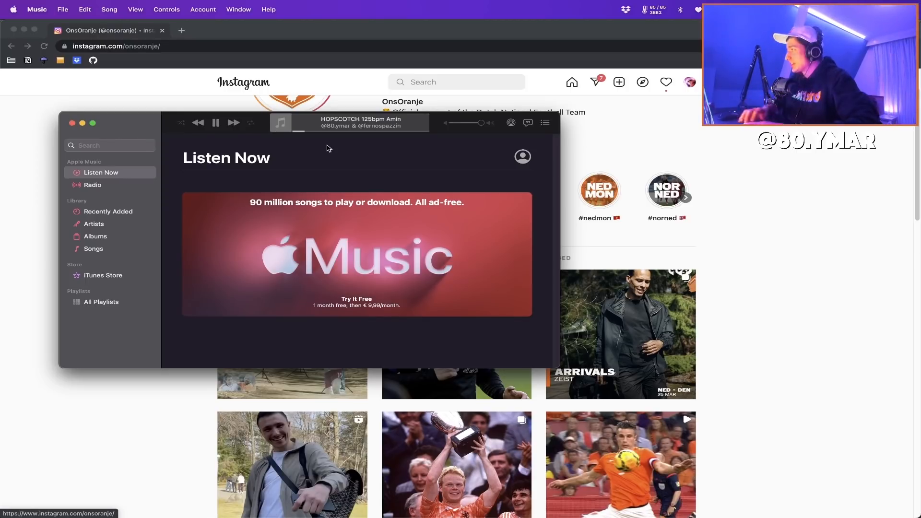
# Place the Music window over the middle of the Instagram page and pause and resume the track
pyautogui.moveTo(131, 122); pyautogui.dragTo(268, 132)
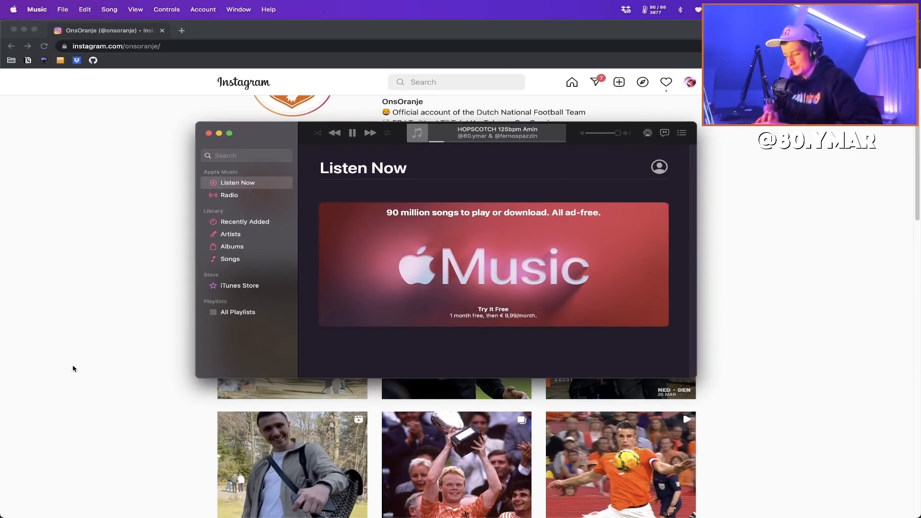
pyautogui.moveTo(258, 125); pyautogui.dragTo(245, 238)
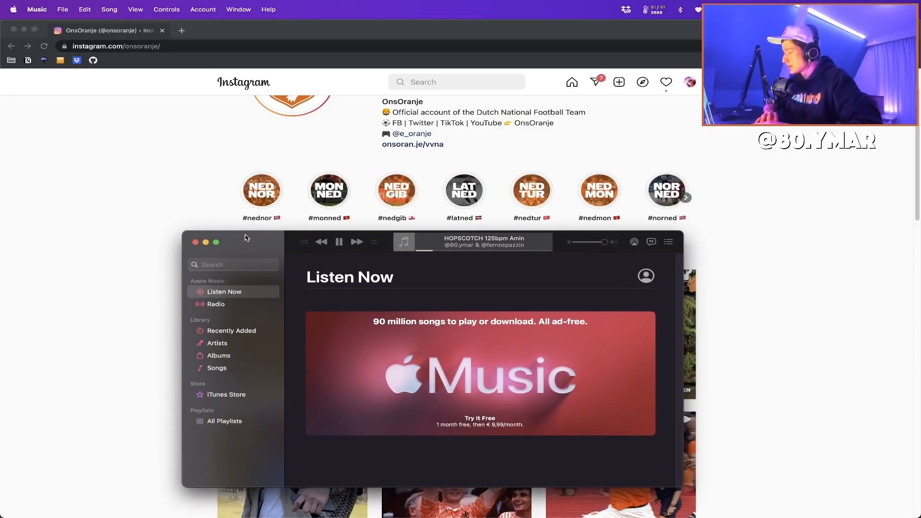
pyautogui.click(340, 242)
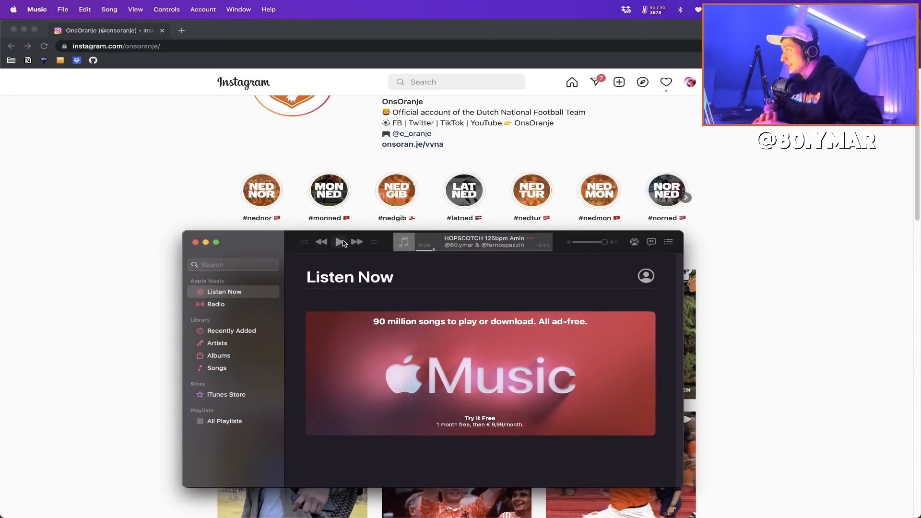
pyautogui.moveTo(247, 239); pyautogui.dragTo(239, 206)
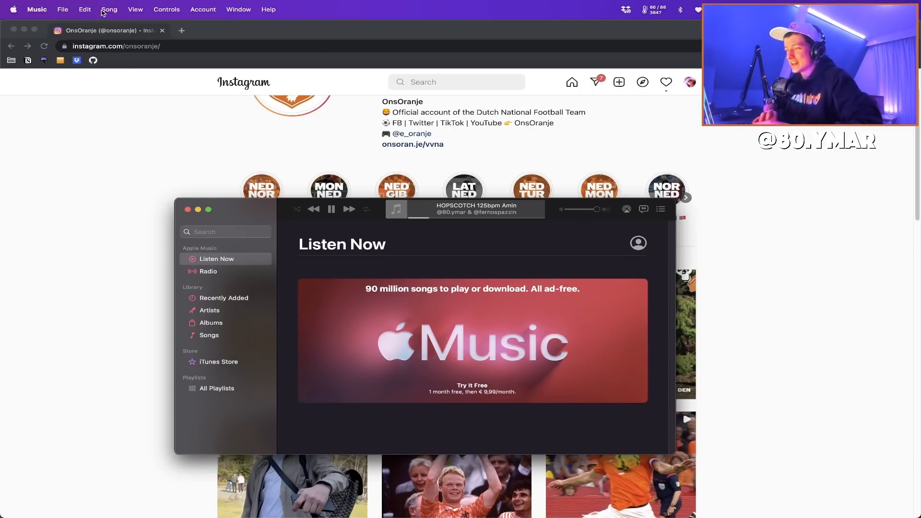
# Minimize the Chrome window, shift the Music window upward and return to the FL Studio playlist
pyautogui.click(94, 33)
pyautogui.press('super+m')
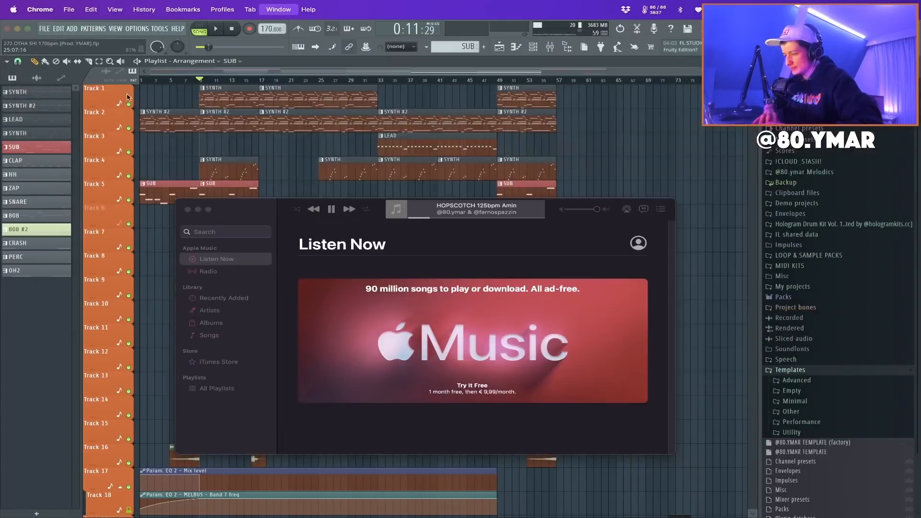
pyautogui.moveTo(258, 229); pyautogui.dragTo(274, 176)
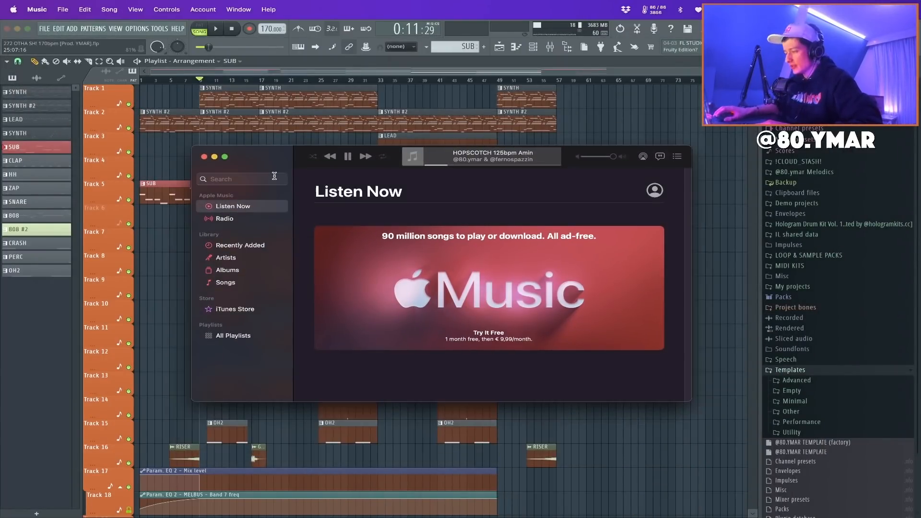
pyautogui.click(475, 71)
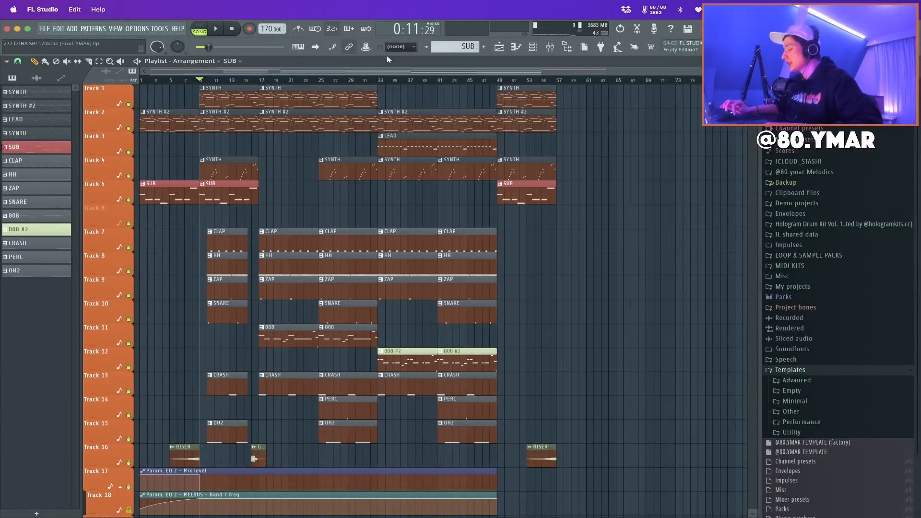
# Switch to Music to play more of the HOPSCOTCH track, then close its window and shrink the FL Studio playlist tracks
pyautogui.press('super+Tab')
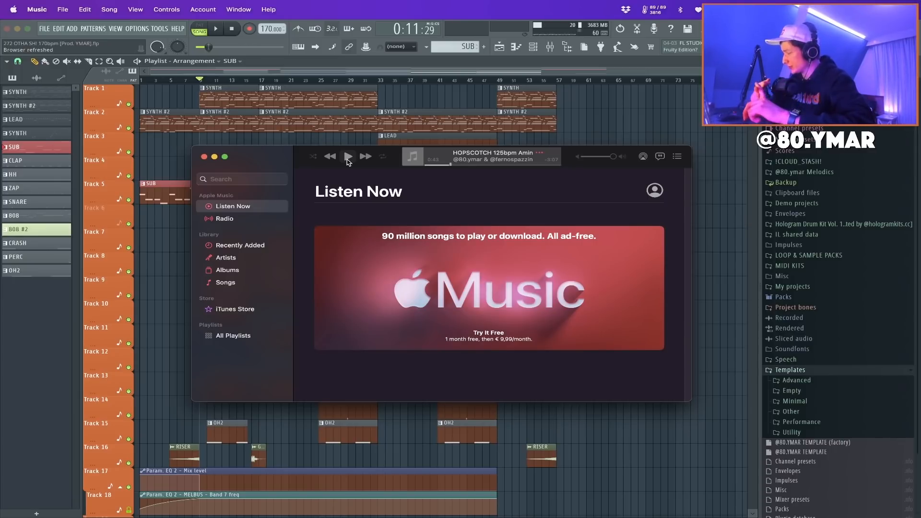
pyautogui.click(348, 160)
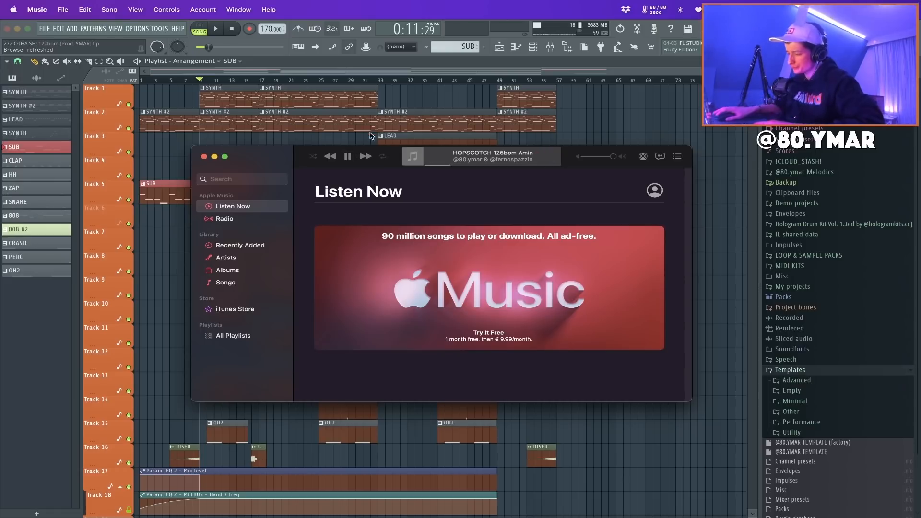
pyautogui.click(204, 157)
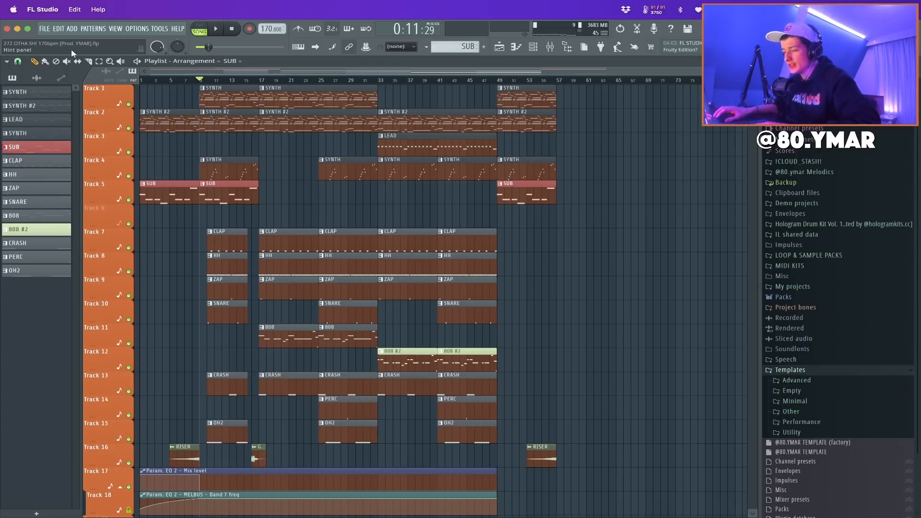
pyautogui.scroll(-3, 209, 91)
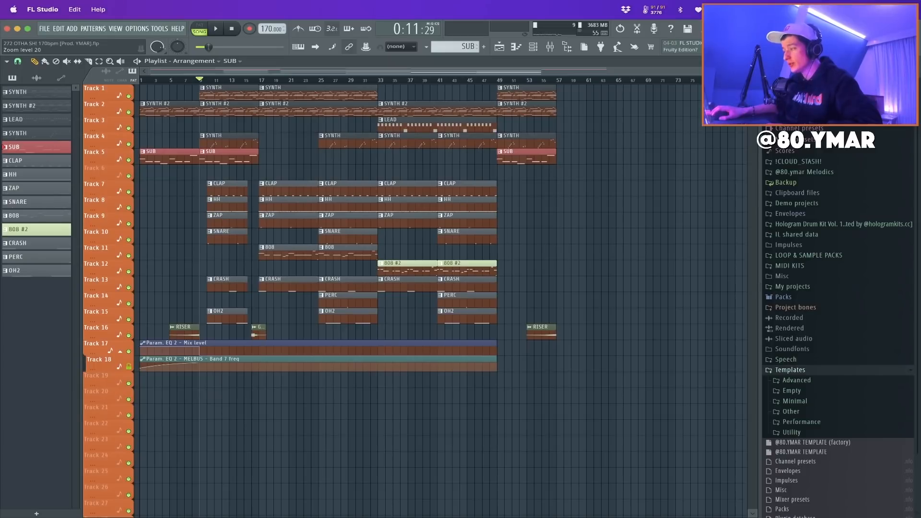
# Move the playhead to bar 17 and play a short stretch of the arrangement
pyautogui.click(260, 81)
pyautogui.press('space')
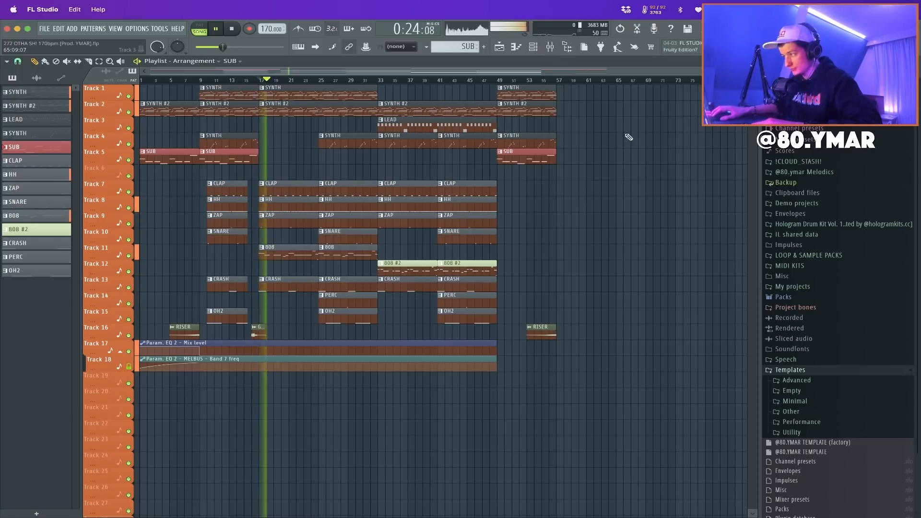
pyautogui.press('space')
# Select all playlist clips from bar 17 through bar 56 and duplicate them starting at bar 57
pyautogui.moveTo(256, 398); pyautogui.dragTo(261, 346)
pyautogui.press('p')
pyautogui.moveTo(607, 419); pyautogui.dragTo(313, 70)
pyautogui.press('super+b')
pyautogui.hscroll(5, 379, 163)
pyautogui.press('super+d')
pyautogui.scroll(3, 335, 250)
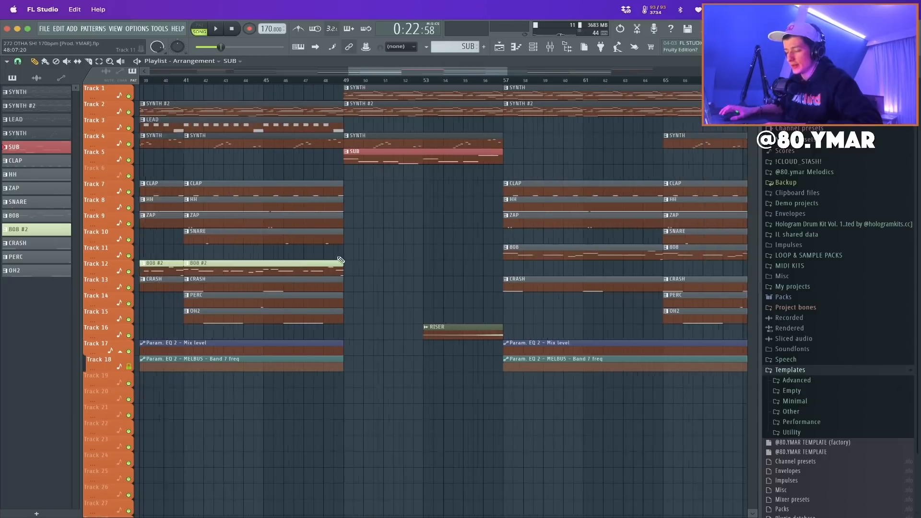
# Extend the two original Param. EQ 2 automation clips on tracks 17 and 18 to bar 57
pyautogui.scroll(-5, 333, 254)
pyautogui.rightClick(314, 351)
pyautogui.keyDown('super'); pyautogui.click(209, 344); pyautogui.keyUp('super')
pyautogui.moveTo(225, 352); pyautogui.dragTo(443, 337)
pyautogui.press('super+d')
pyautogui.click(444, 370)
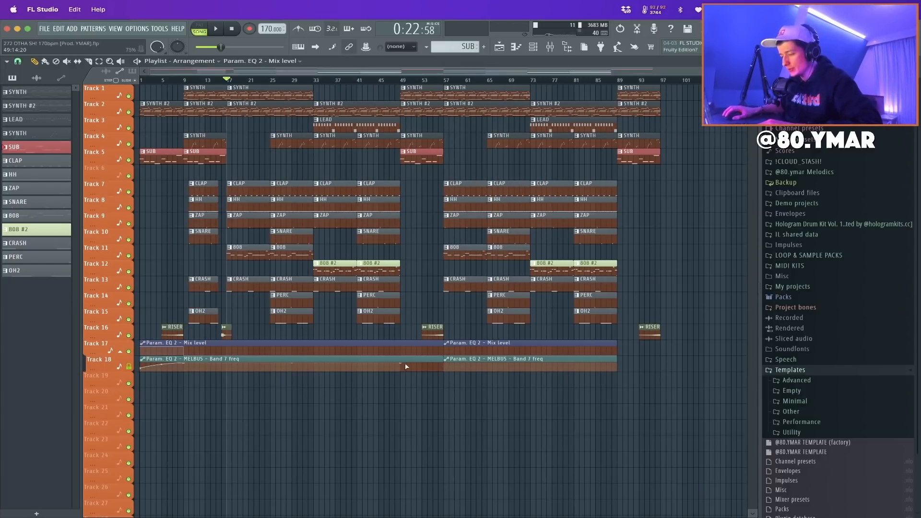
# Delete the duplicated Param. EQ 2 automation clips at bar 57 and stretch the originals to bar 97
pyautogui.rightClick(450, 349)
pyautogui.moveTo(447, 372); pyautogui.dragTo(661, 335)
pyautogui.press('super+z')
pyautogui.press('super+d')
pyautogui.moveTo(446, 354); pyautogui.dragTo(659, 379)
# Shape the MELBUS Band 7 freq automation so its curve falls from bar 89 to the clip's end
pyautogui.moveTo(447, 362); pyautogui.dragTo(618, 342)
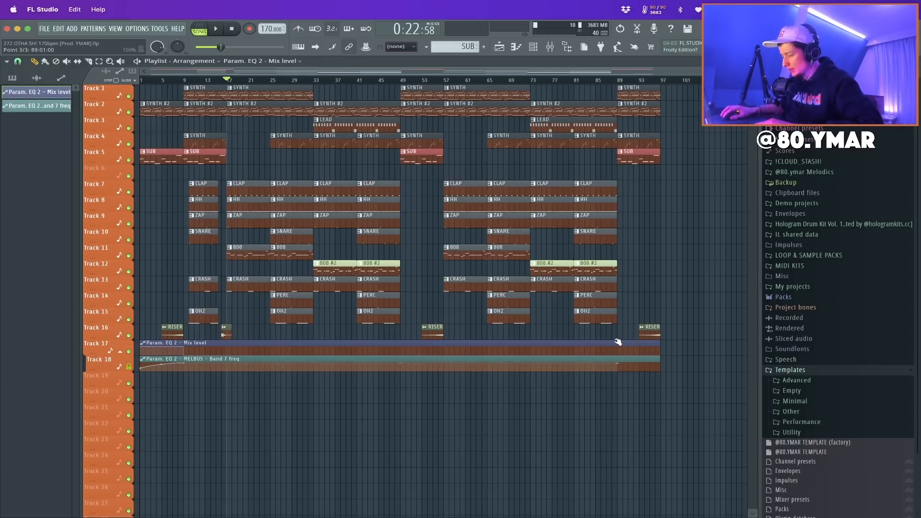
pyautogui.rightClick(659, 368)
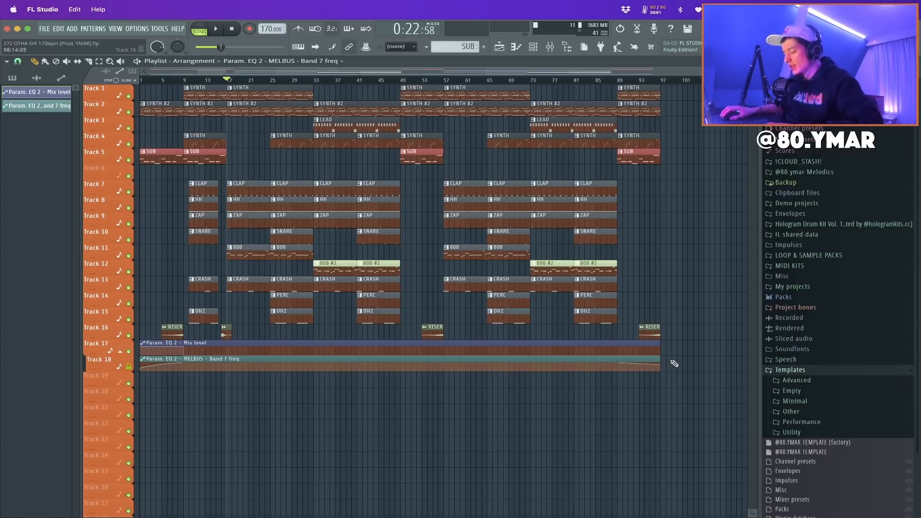
# Play the arrangement briefly from bar 10 and save the project
pyautogui.click(189, 79)
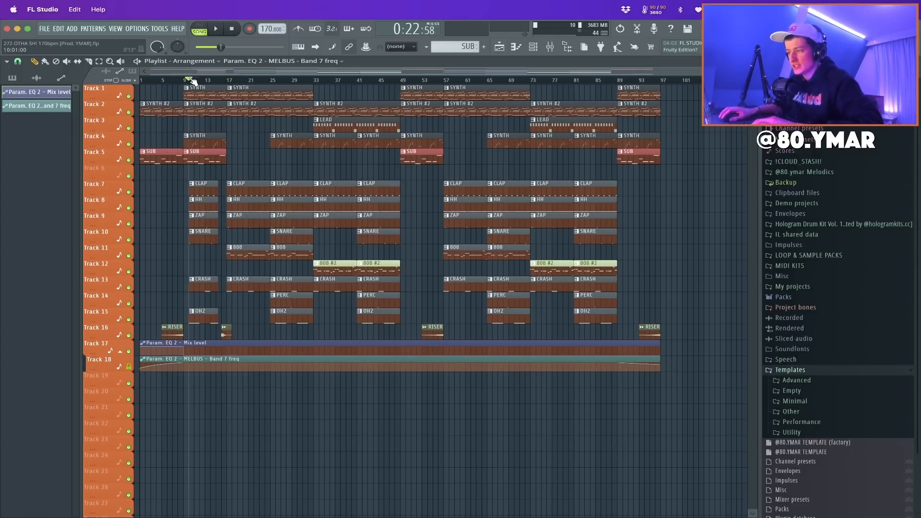
pyautogui.click(550, 47)
pyautogui.press('F9')
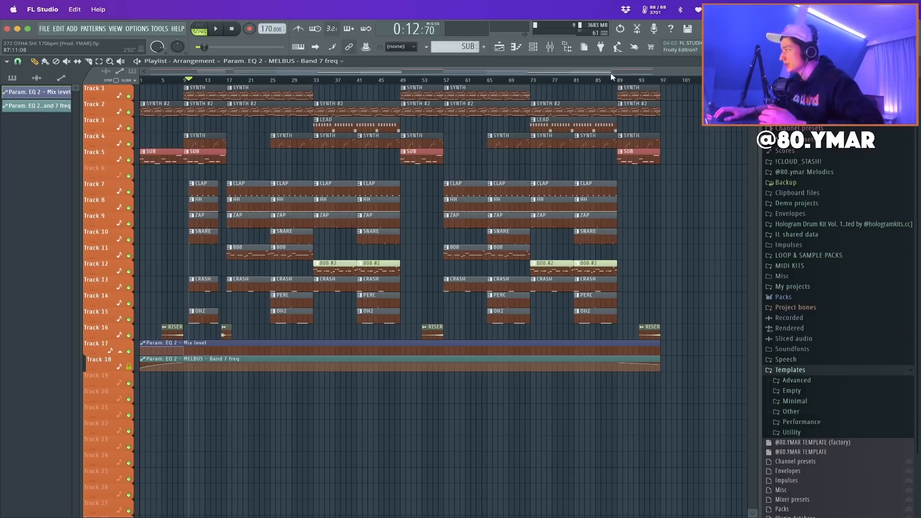
pyautogui.press('space')
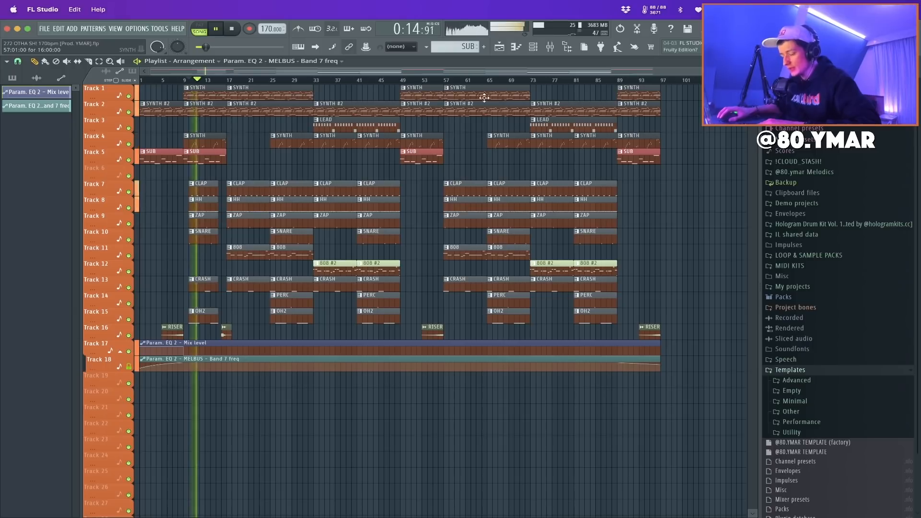
pyautogui.press('space')
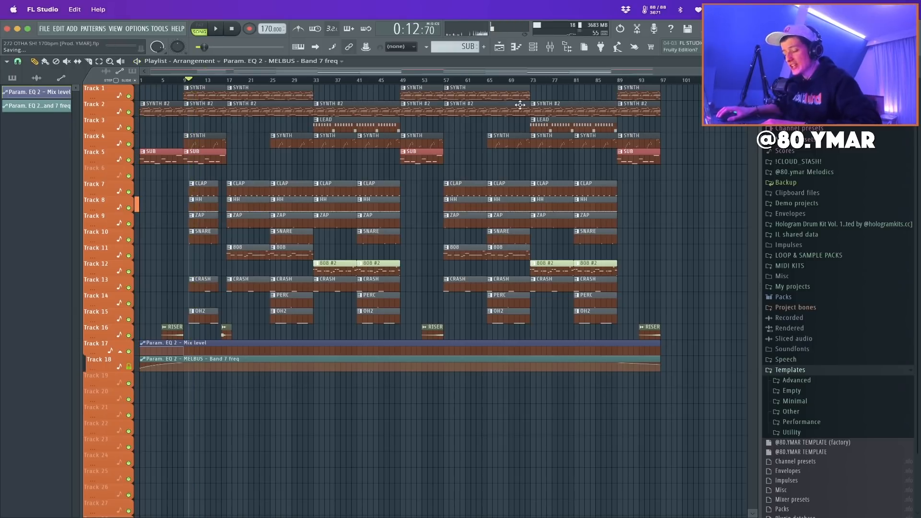
# Collapse the automation group under track 17 and enlarge the playlist tracks
pyautogui.click(120, 352)
pyautogui.click(142, 81)
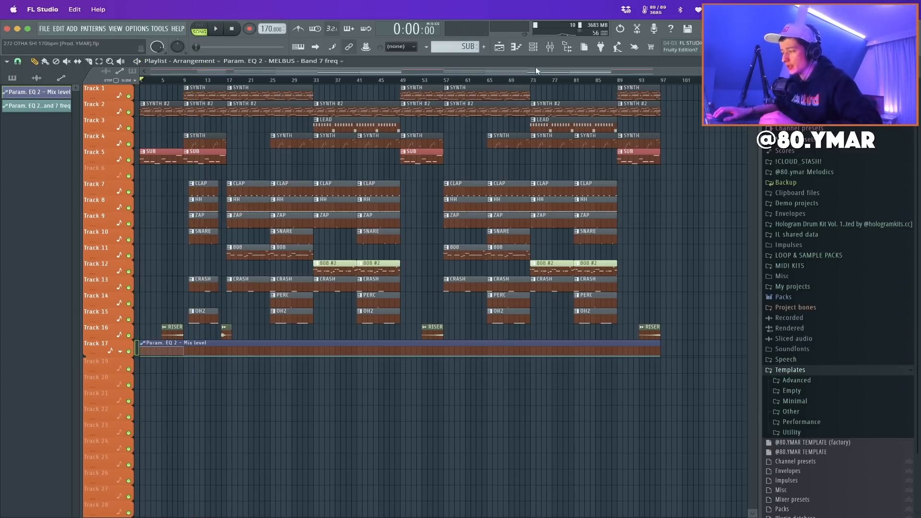
pyautogui.moveTo(753, 72); pyautogui.dragTo(753, 64)
# Play the arrangement from bar 17, glance at the mixer and reduce the playlist track height
pyautogui.click(229, 80)
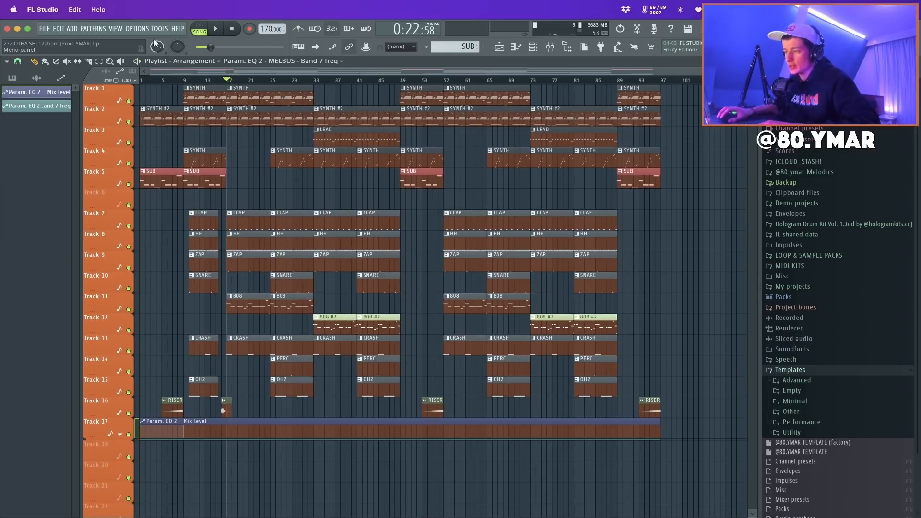
pyautogui.click(18, 61)
pyautogui.click(43, 92)
pyautogui.press('space')
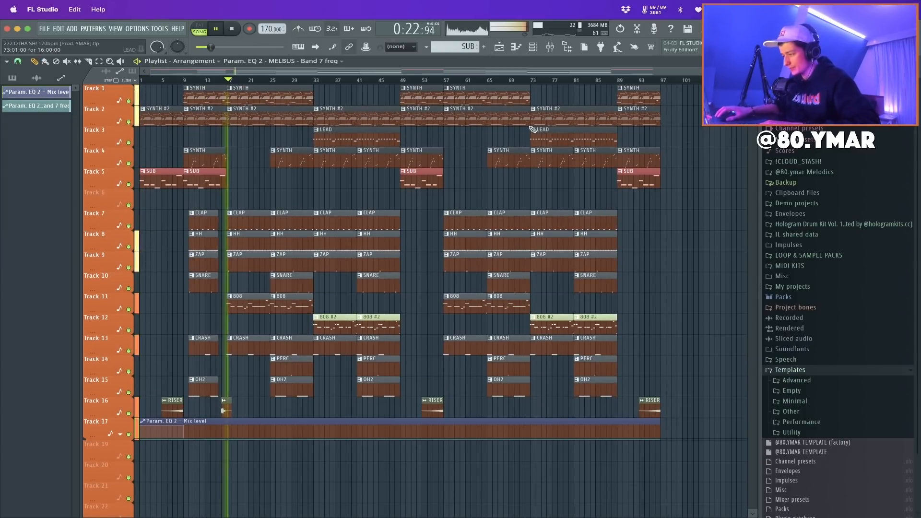
pyautogui.press('F9')
pyautogui.press('F9')
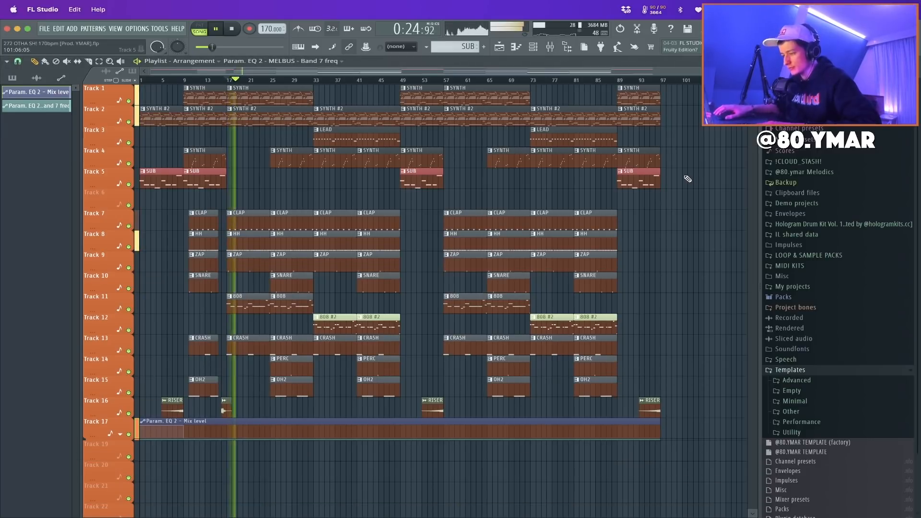
pyautogui.scroll(-2, 691, 177)
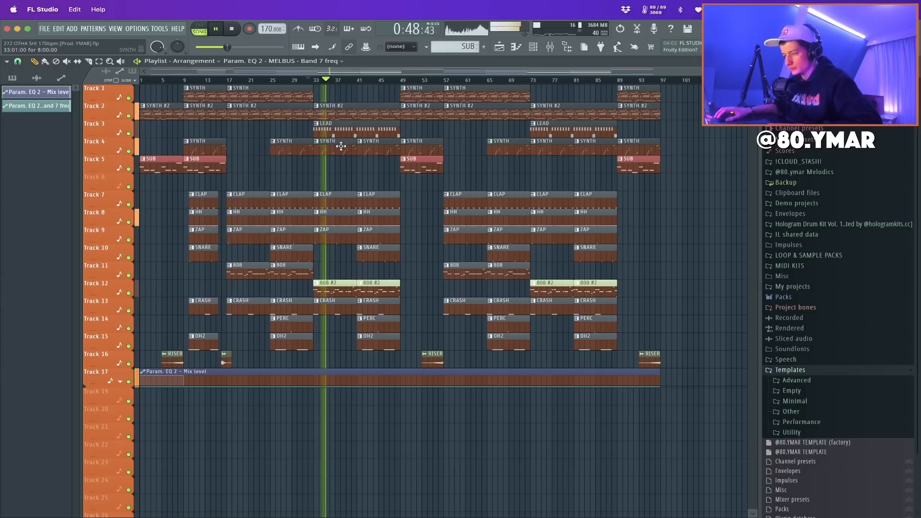
# Delete the SYNTH clips at bars 41 and 81 on track 4
pyautogui.rightClick(364, 148)
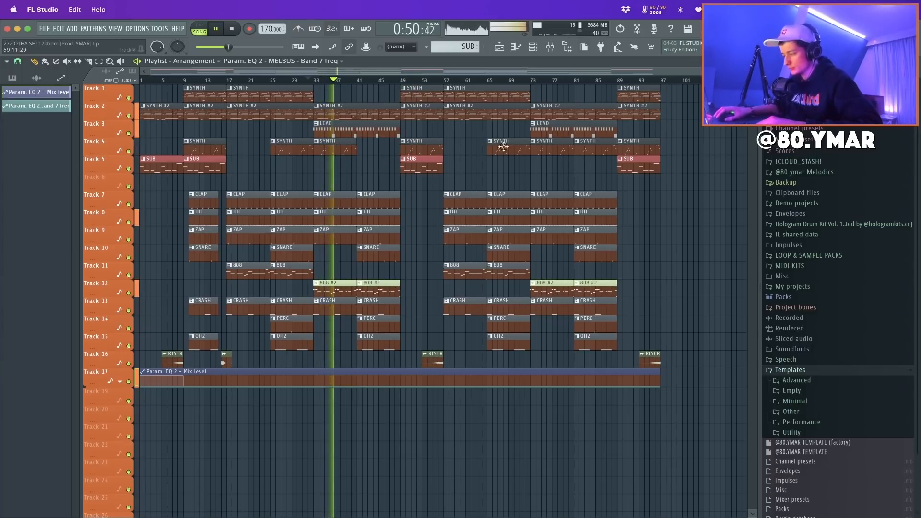
pyautogui.rightClick(582, 148)
# Try removing the SYNTH clip at bar 33 on track 4 and undo the deletion
pyautogui.rightClick(353, 148)
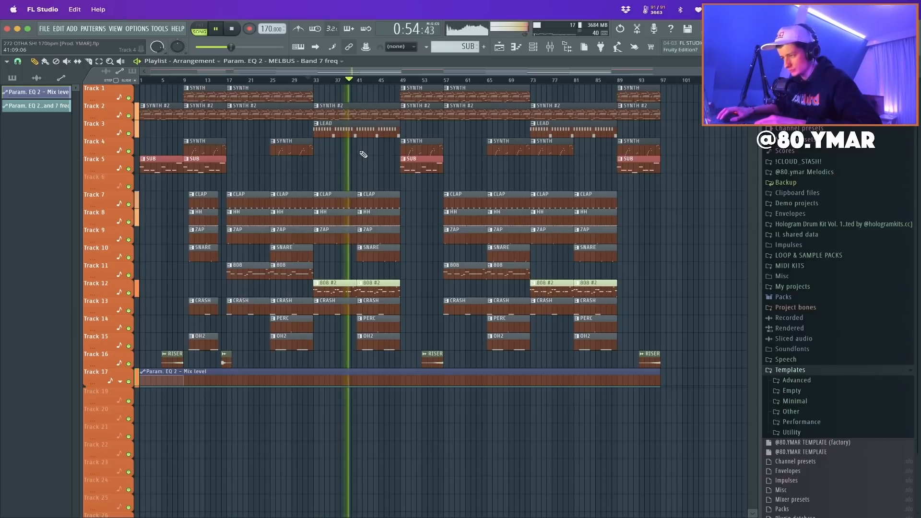
pyautogui.hotkey('ctrl', 'z')
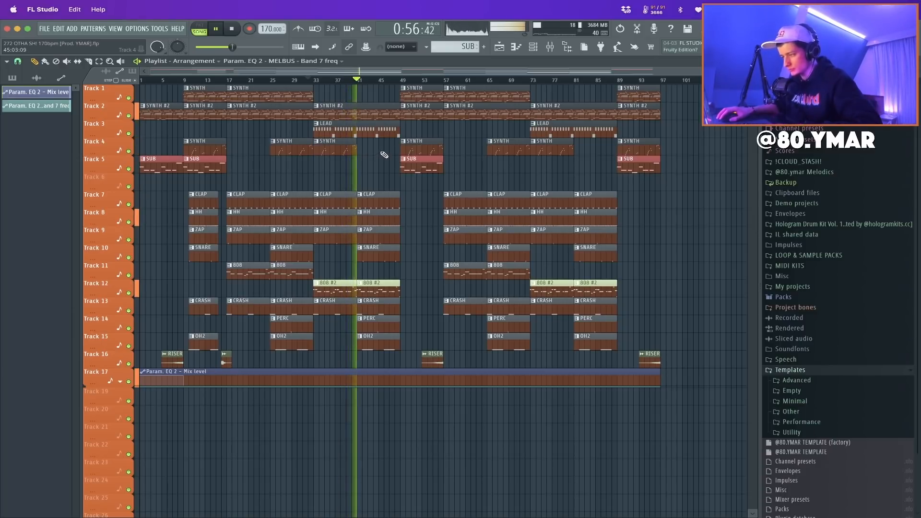
pyautogui.keyDown('ctrl'); pyautogui.click(347, 153); pyautogui.keyUp('ctrl')
pyautogui.hotkey('ctrl', 'b')
pyautogui.rightClick(343, 150)
pyautogui.hotkey('ctrl', 'z')
pyautogui.rightClick(382, 152)
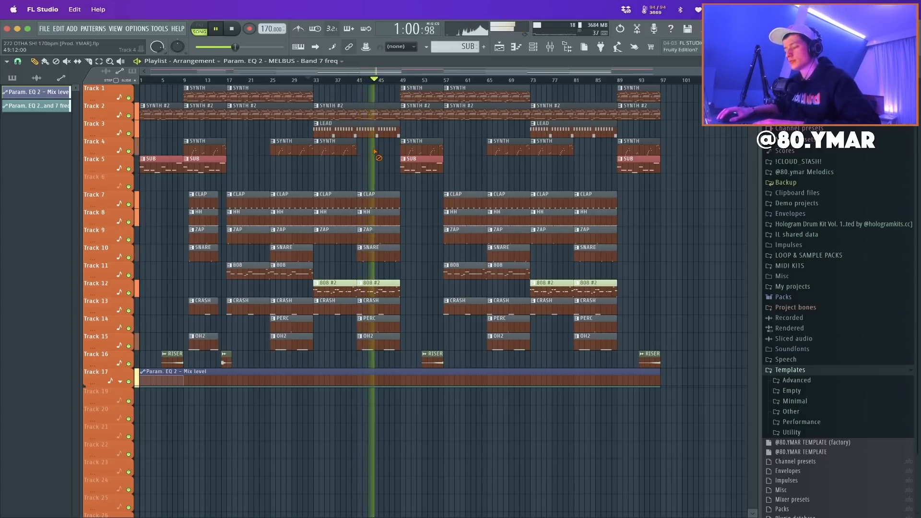
# Stop playback and rename the track 4 SYNTH pattern as SYNTH STAIR
pyautogui.press('space')
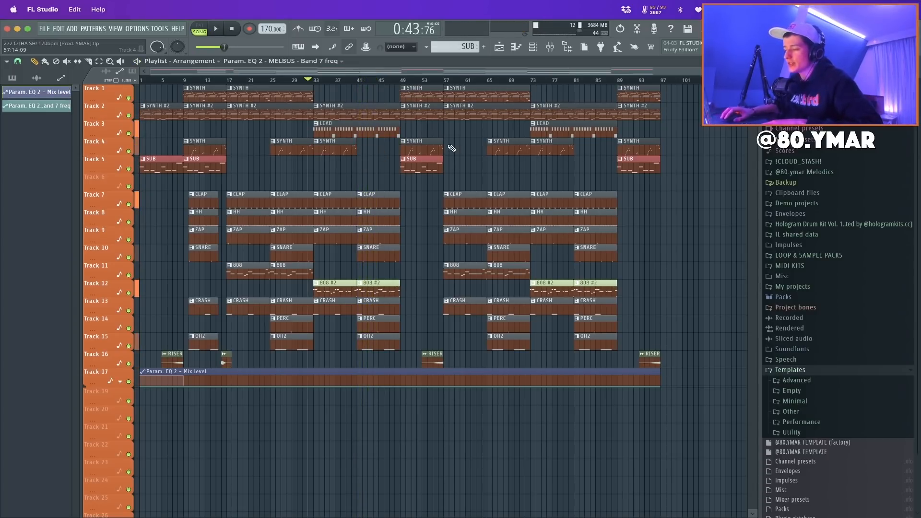
pyautogui.press('F2')
pyautogui.press('Right')
pyautogui.write('STAIR')
pyautogui.press('Return')
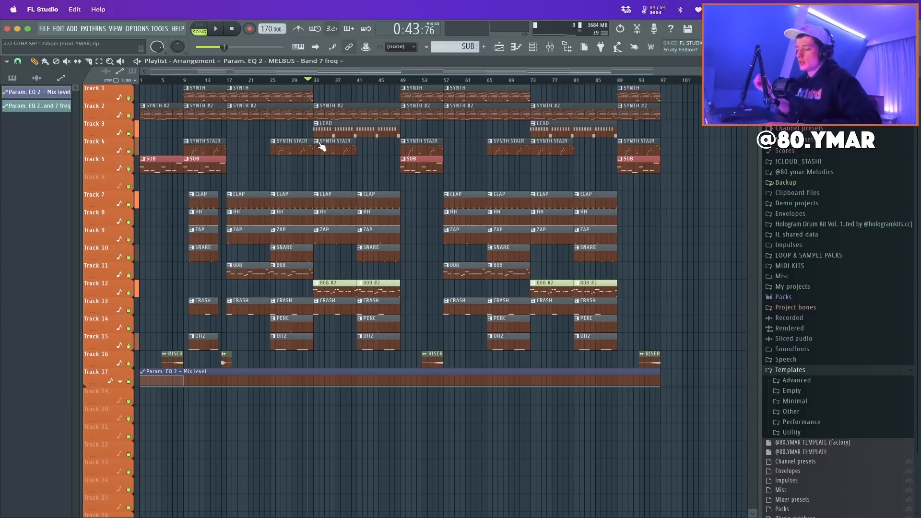
# Play the arrangement from bar 41 to hear the section without the SYNTH STAIR pattern, and stop it
pyautogui.click(360, 81)
pyautogui.moveTo(372, 337); pyautogui.dragTo(377, 331)
pyautogui.keyDown('super'); pyautogui.click(390, 320); pyautogui.keyUp('super')
pyautogui.keyDown('super'); pyautogui.click(425, 325); pyautogui.keyUp('super')
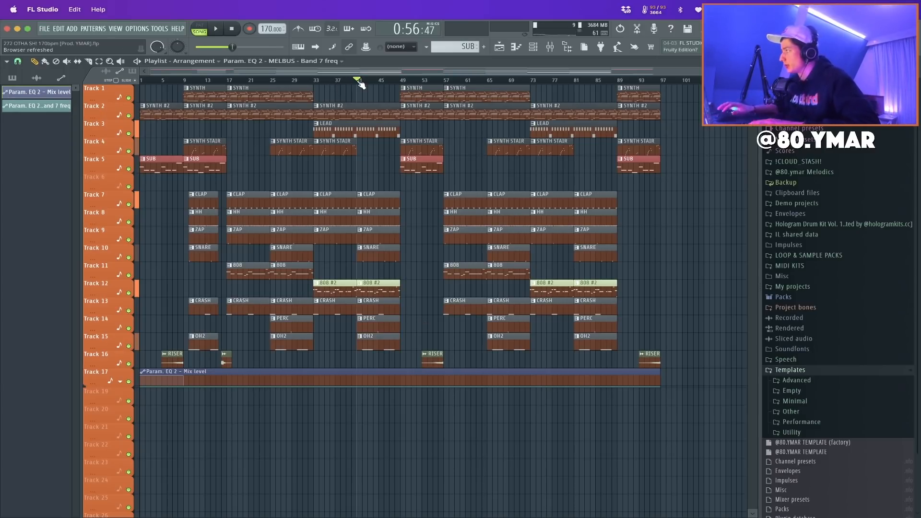
pyautogui.press('space')
pyautogui.press('space')
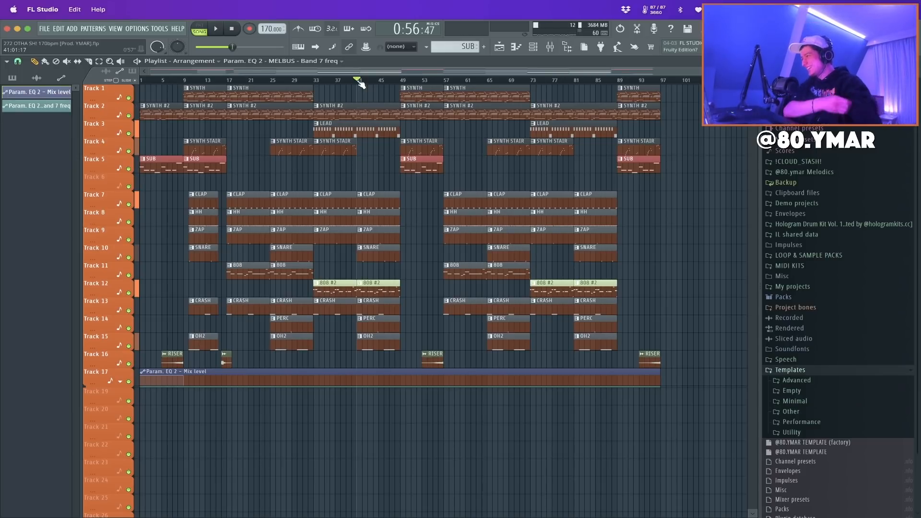
# Enlarge the playlist tracks again and place the playhead at bar 17
pyautogui.click(239, 33)
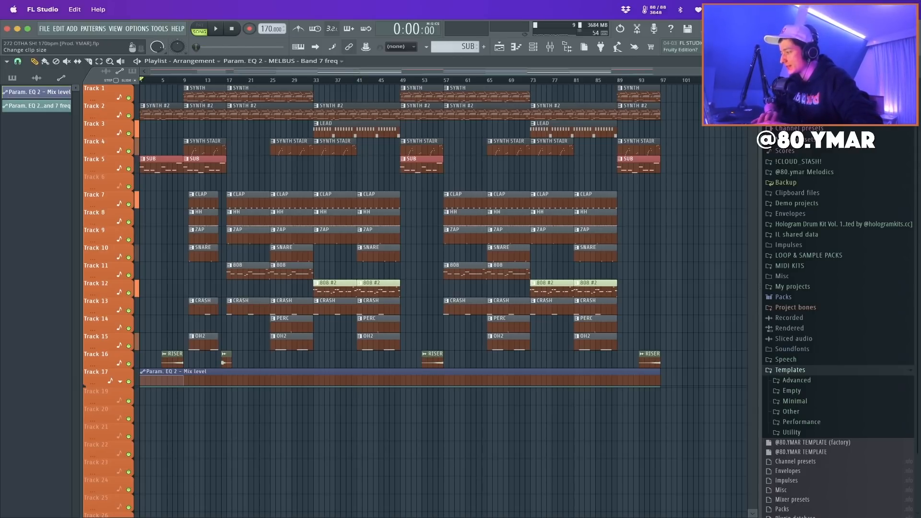
pyautogui.moveTo(753, 80); pyautogui.dragTo(753, 75)
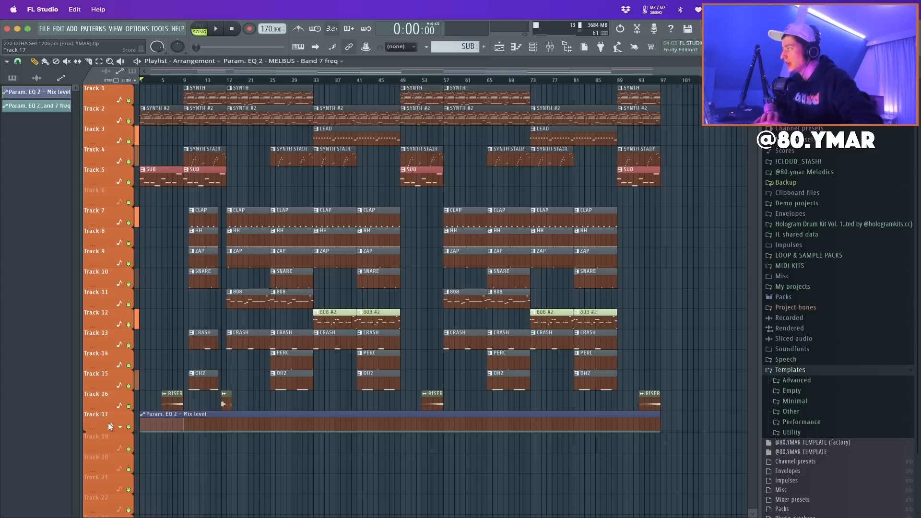
pyautogui.click(184, 80)
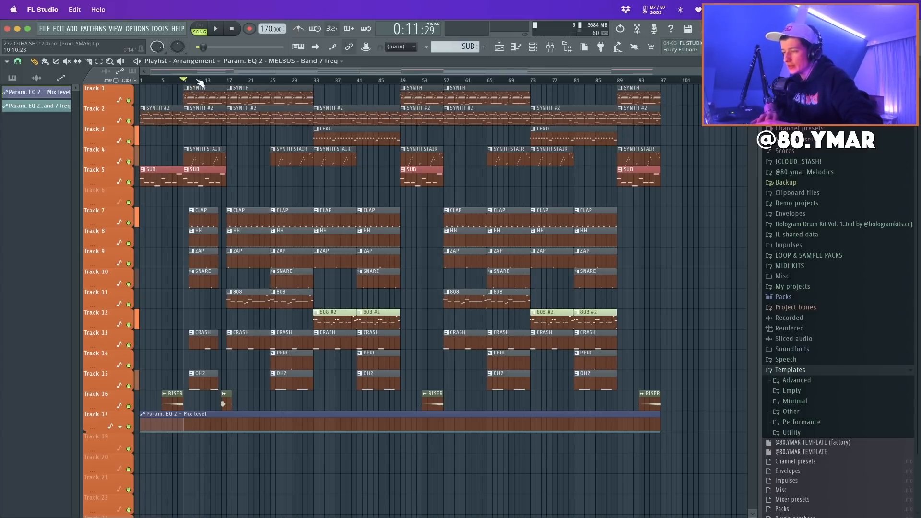
pyautogui.click(235, 80)
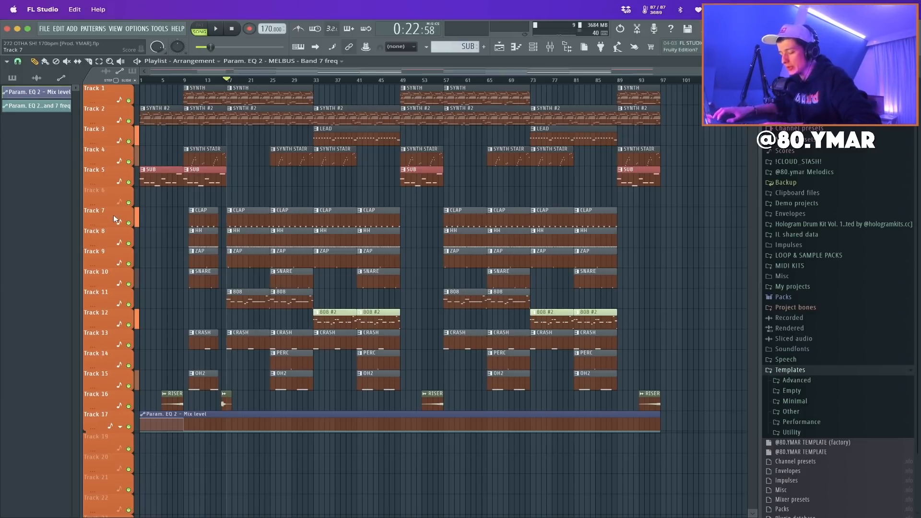
# Highlight the drum tracks 7 to 15 in the playlist and clear that selection
pyautogui.moveTo(114, 214); pyautogui.dragTo(60, 363)
pyautogui.click(91, 314)
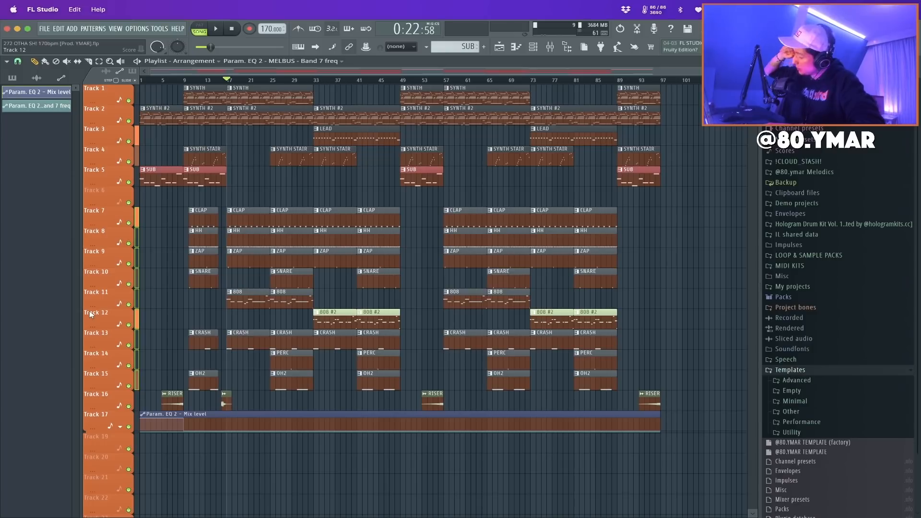
pyautogui.moveTo(107, 205); pyautogui.dragTo(107, 205)
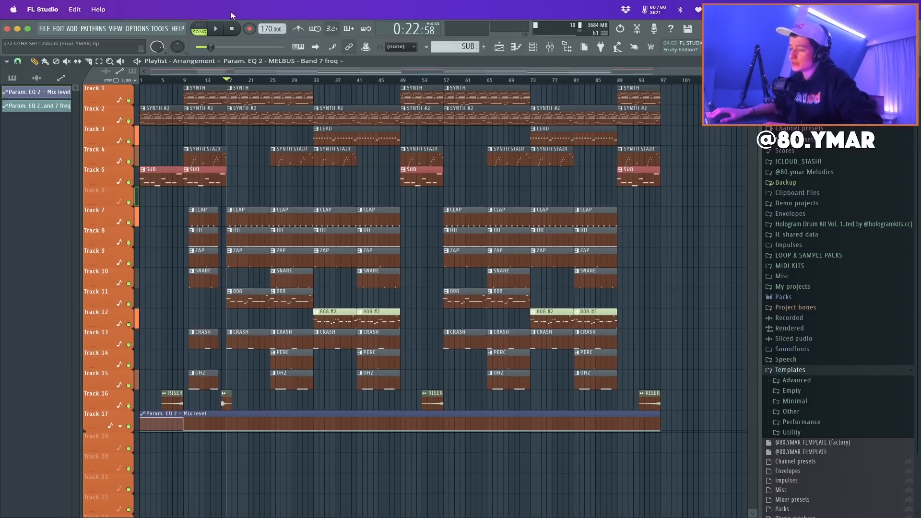
# Open the project info and enter the title 272_OTHA_SH!_170bpm and the producer's handle as author
pyautogui.press('F11')
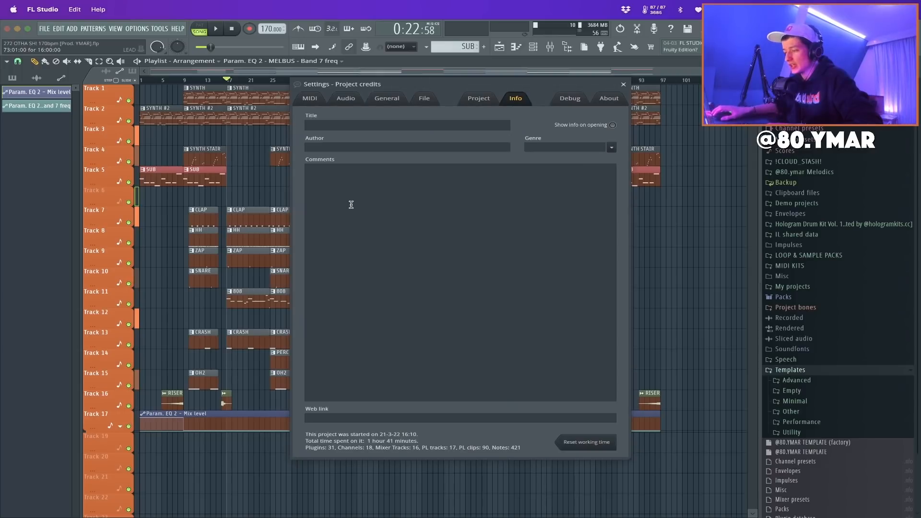
pyautogui.click(374, 127)
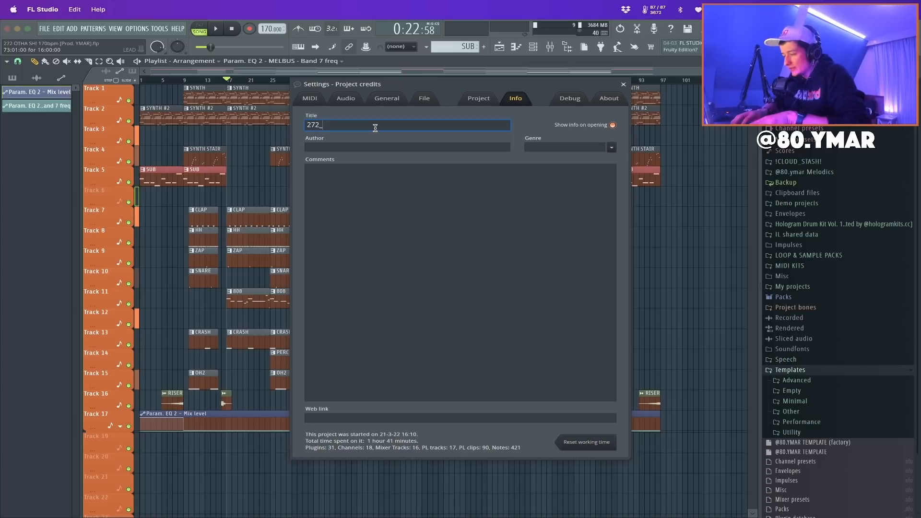
pyautogui.write('272_)T')
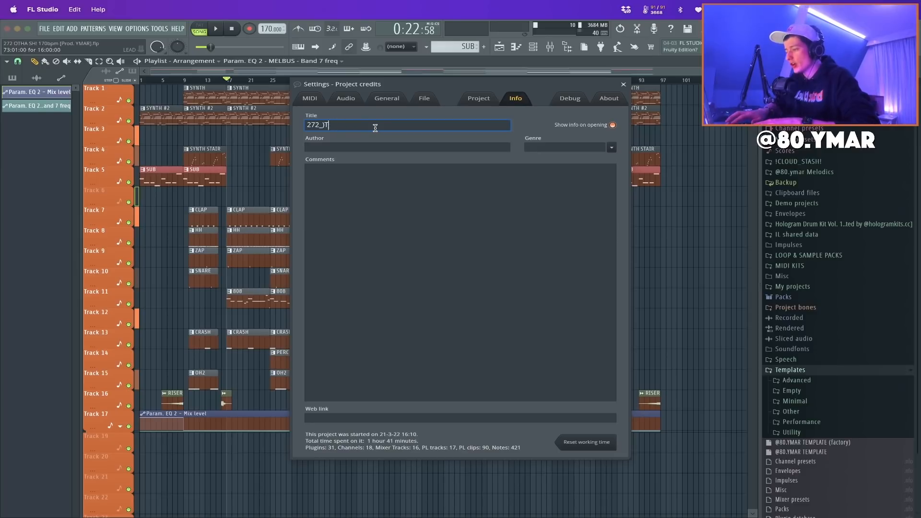
pyautogui.write('HA_SH!OTHA_SH!')
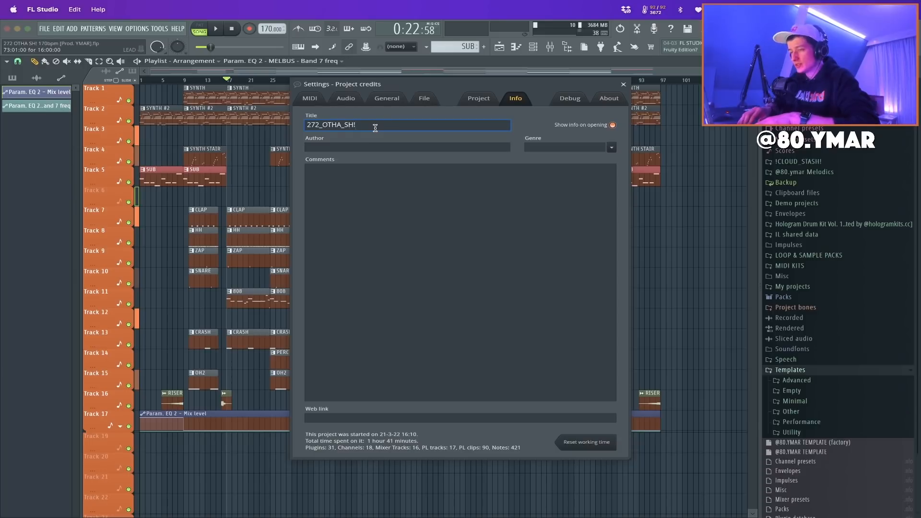
pyautogui.write('_170bpm')
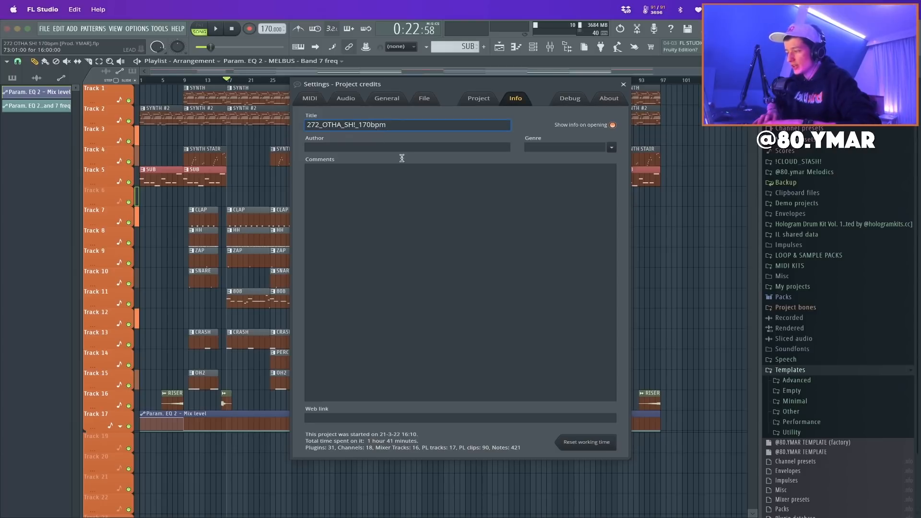
pyautogui.click(390, 148)
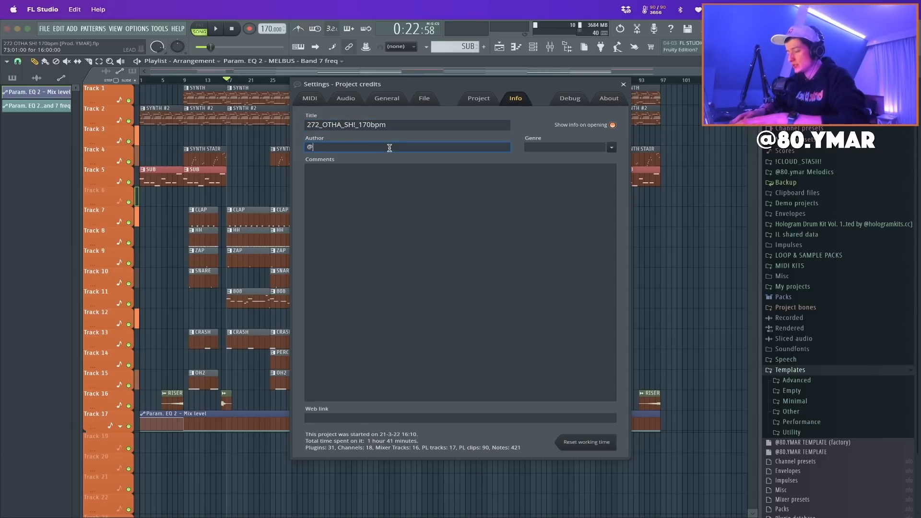
pyautogui.write('@80.ymar')
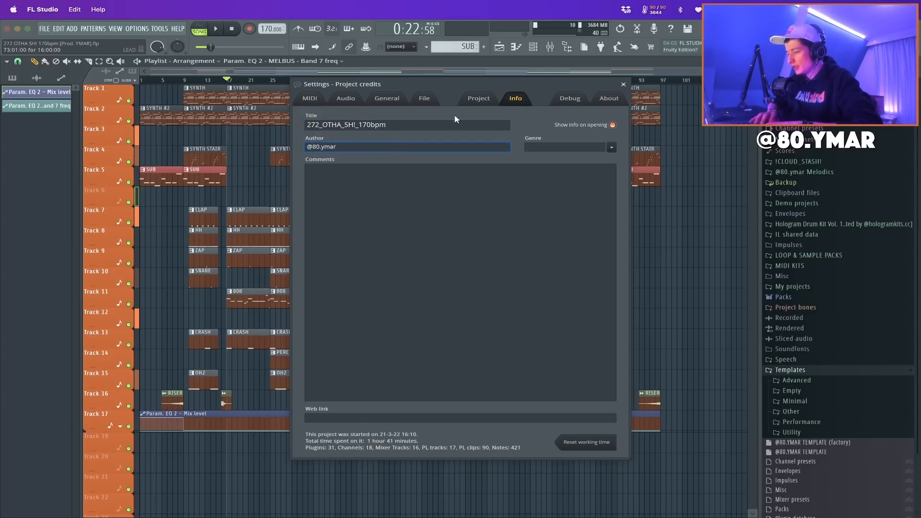
# Close the project info and copy the LEAD clip on track 3 so another one starts at bar 89
pyautogui.click(623, 84)
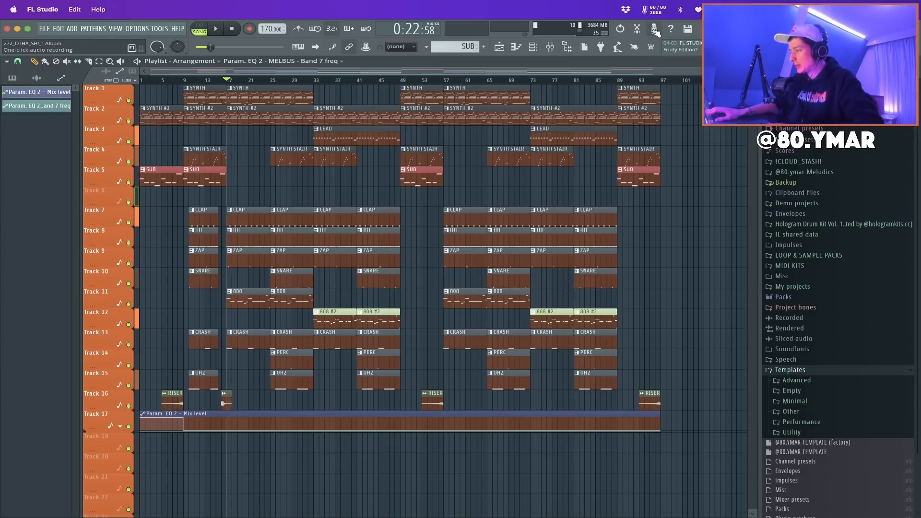
pyautogui.keyDown('shift'); pyautogui.moveTo(607, 133); pyautogui.dragTo(687, 133); pyautogui.keyUp('shift')
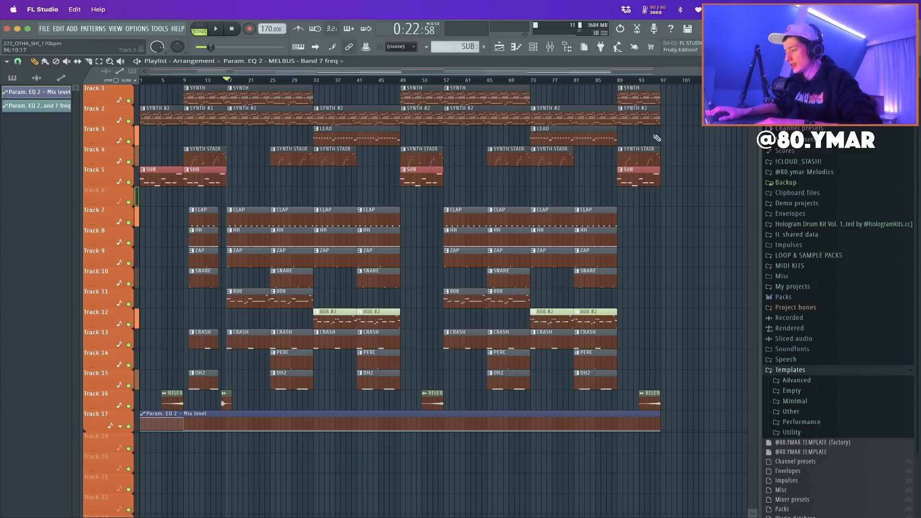
pyautogui.moveTo(704, 134); pyautogui.dragTo(661, 130)
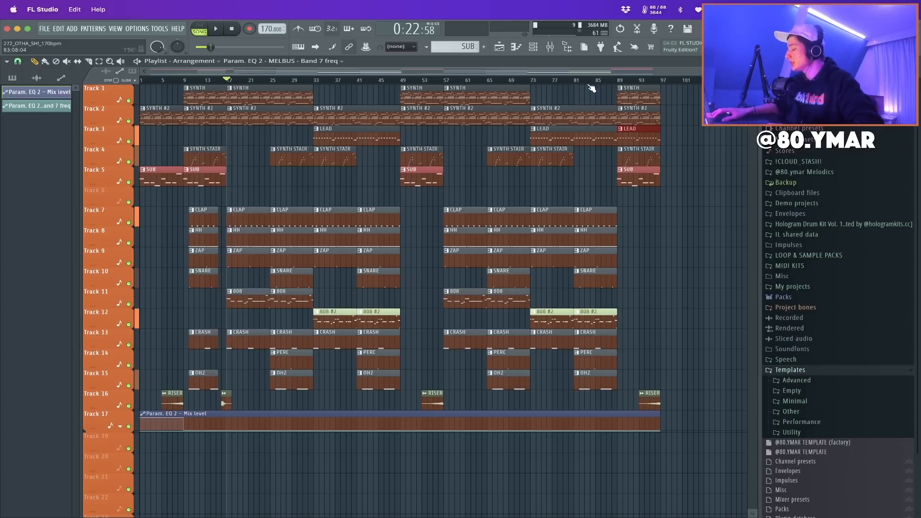
pyautogui.click(618, 80)
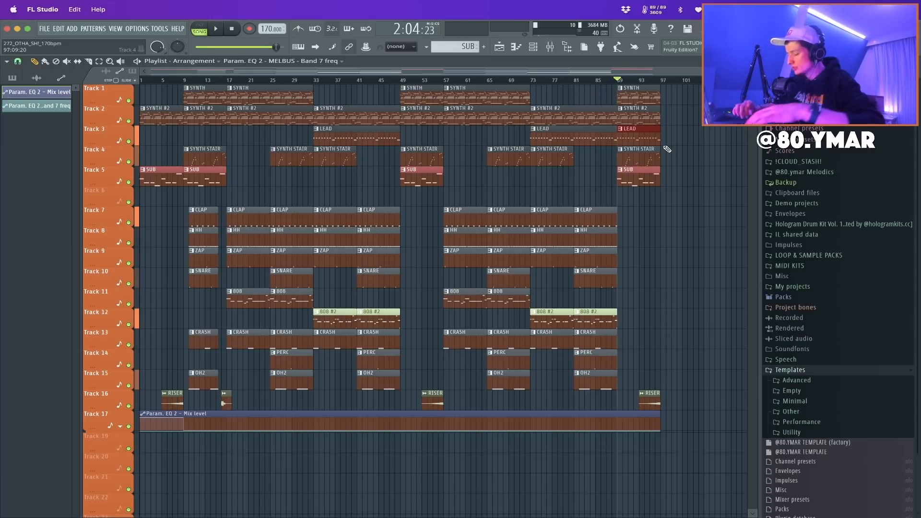
pyautogui.scroll(-1, 682, 139)
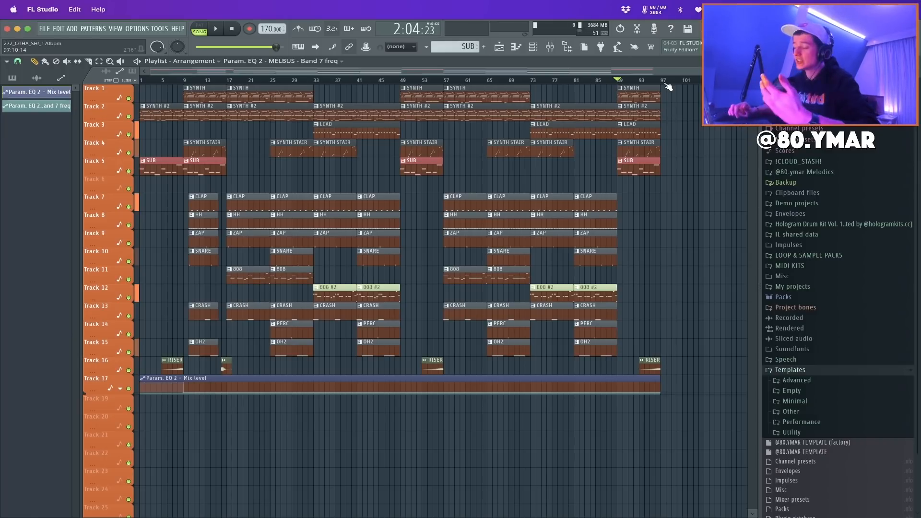
# View the mixer and close it, and play the intro from bar 1 before stopping playback
pyautogui.click(550, 46)
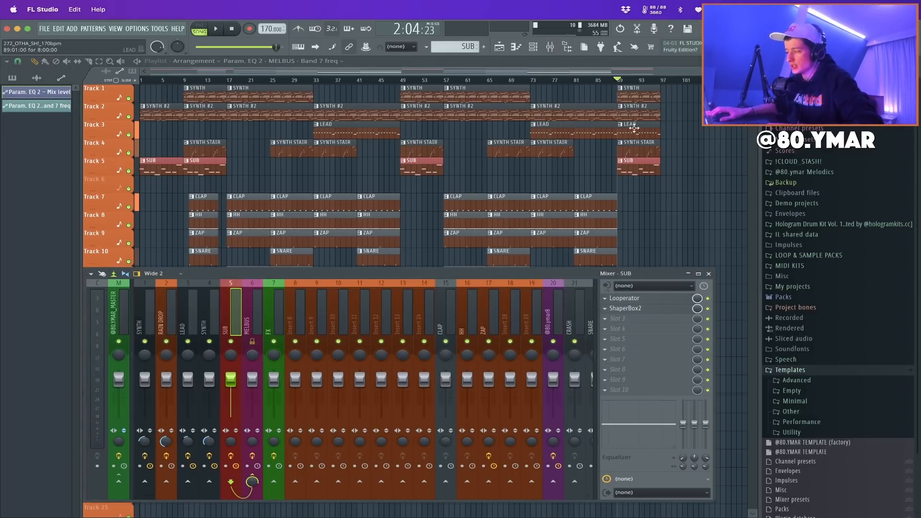
pyautogui.press('F9')
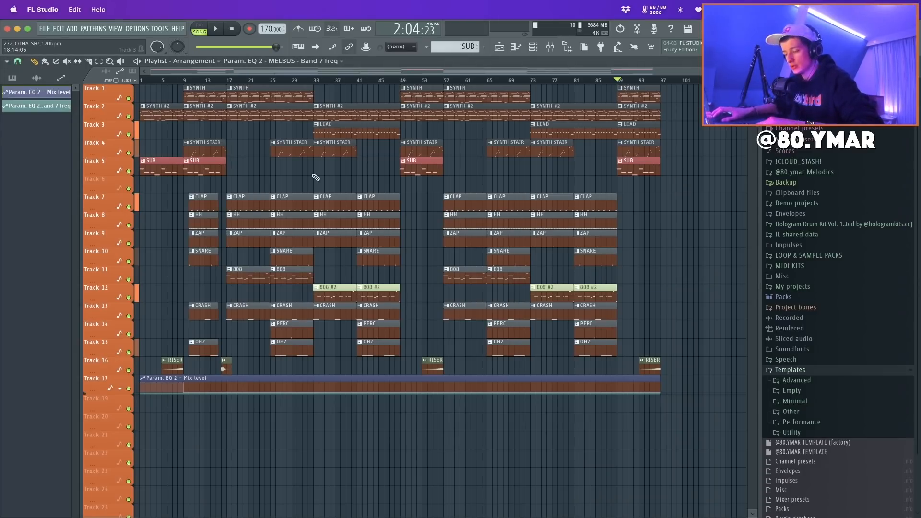
pyautogui.click(142, 81)
pyautogui.press('space')
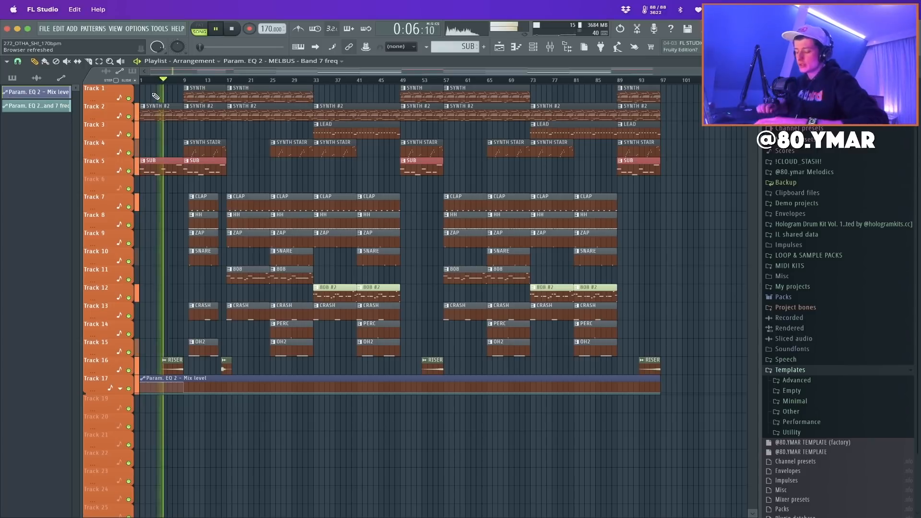
pyautogui.press('space')
# Play the arrangement from bar 49, remove the SYNTH STAIR clip at bar 49, and stop playback
pyautogui.click(313, 78)
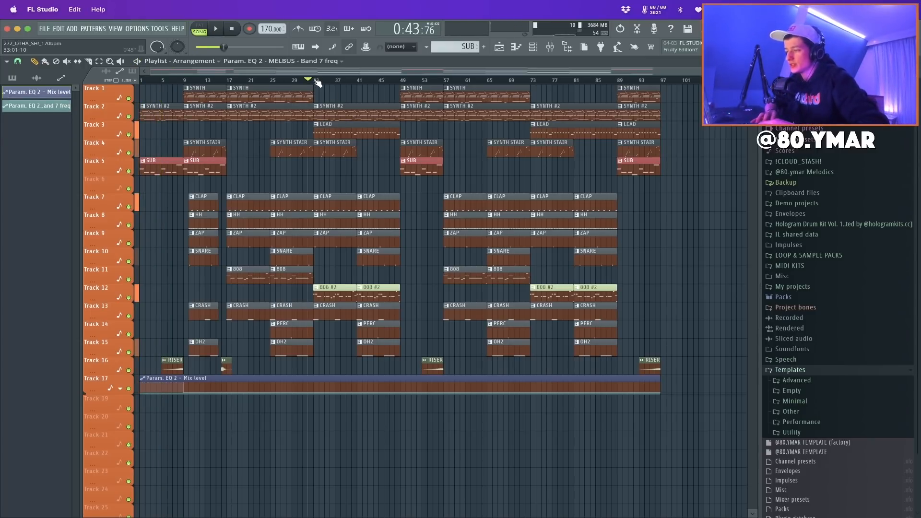
pyautogui.click(323, 82)
pyautogui.click(317, 80)
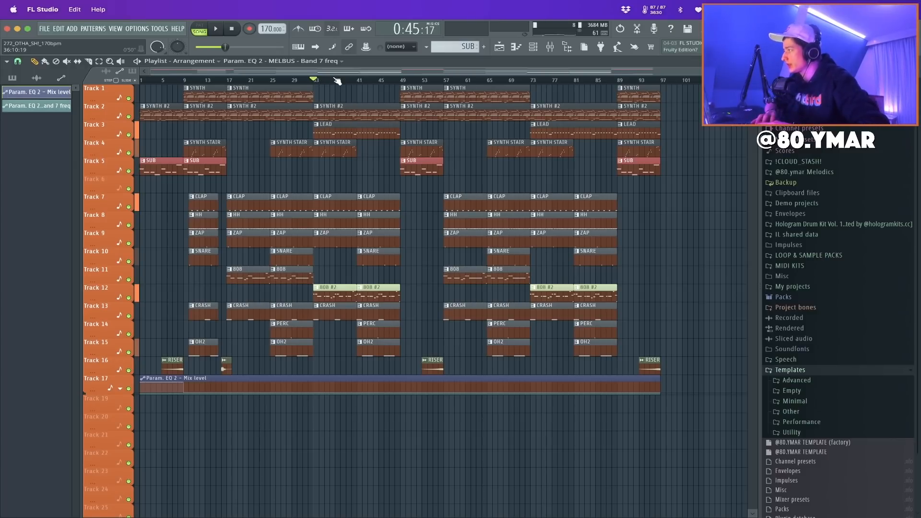
pyautogui.moveTo(396, 80); pyautogui.dragTo(402, 80)
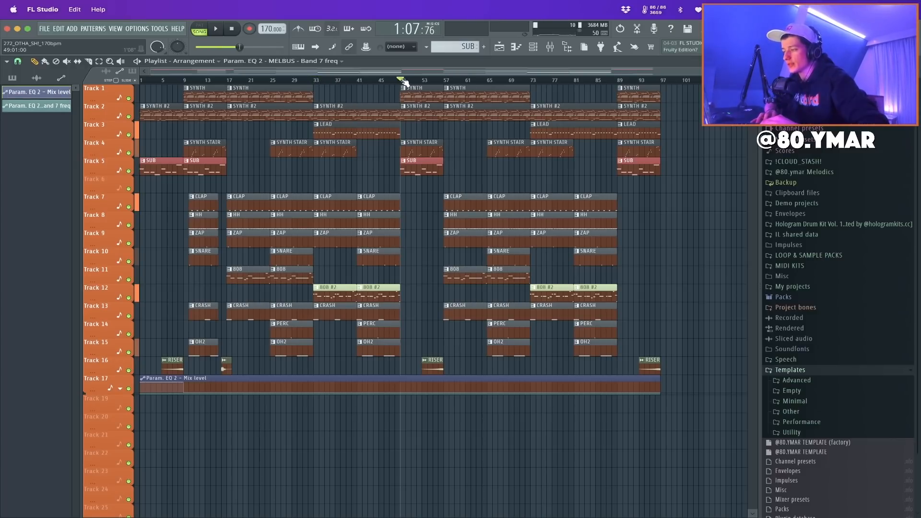
pyautogui.press('space')
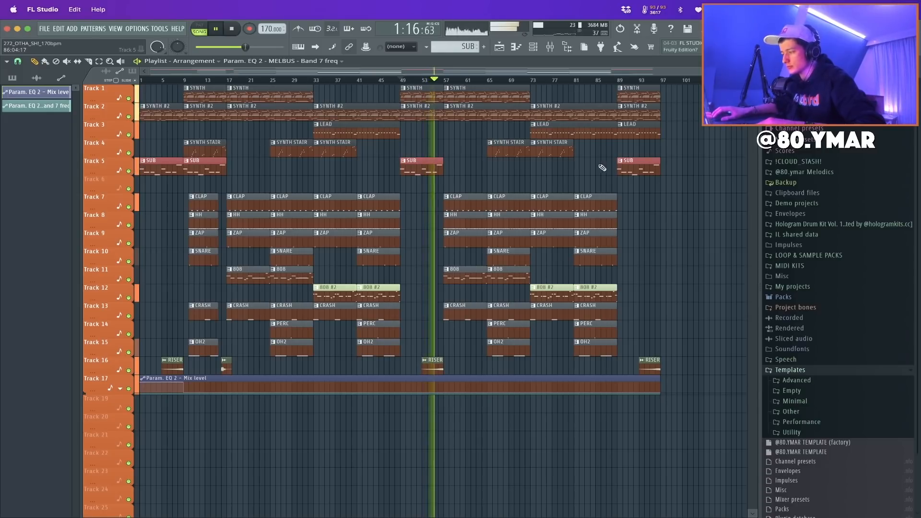
pyautogui.press('space')
# Highlight the break clips at bar 49 and the arrangement sections around it to review the song structure, and clear the selection
pyautogui.moveTo(428, 189); pyautogui.dragTo(407, 96)
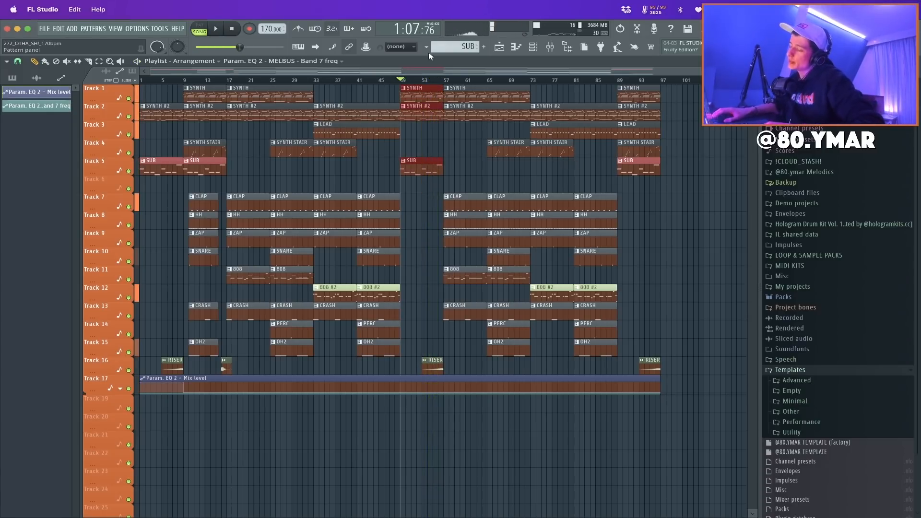
pyautogui.moveTo(236, 86); pyautogui.dragTo(302, 330)
pyautogui.moveTo(331, 80); pyautogui.dragTo(389, 332)
pyautogui.keyDown('ctrl'); pyautogui.click(407, 222); pyautogui.keyUp('ctrl')
pyautogui.moveTo(477, 86); pyautogui.dragTo(714, 333)
pyautogui.click(683, 303)
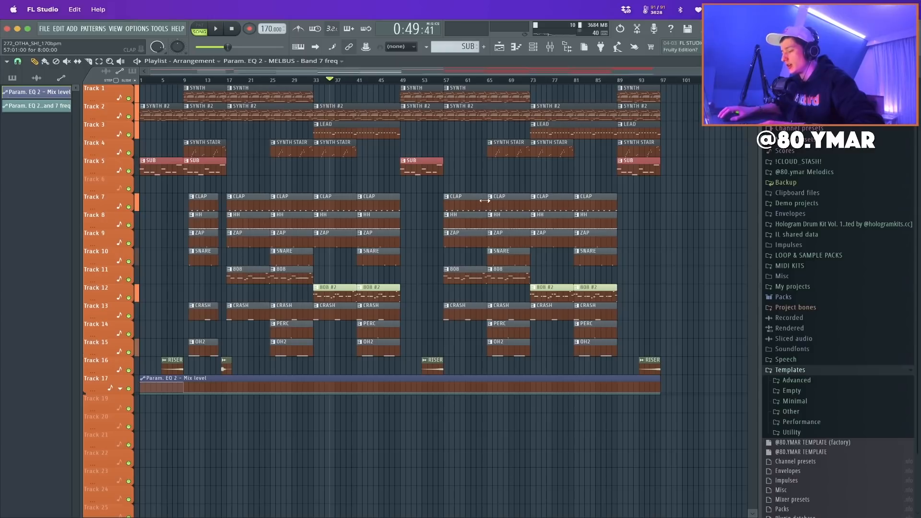
# Select the outro clips on tracks 1 to 5 at bar 89 and start playback from that bar
pyautogui.moveTo(658, 242); pyautogui.dragTo(629, 97)
pyautogui.moveTo(682, 204); pyautogui.dragTo(653, 77)
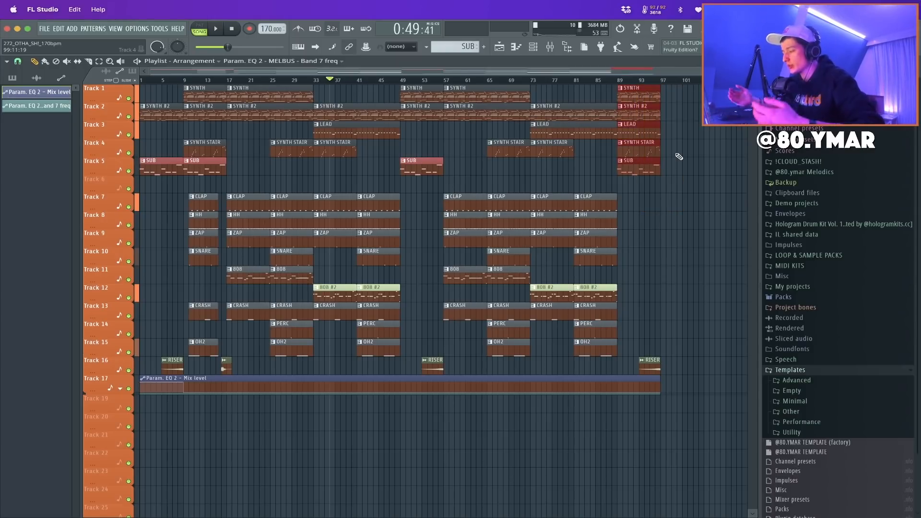
pyautogui.click(621, 80)
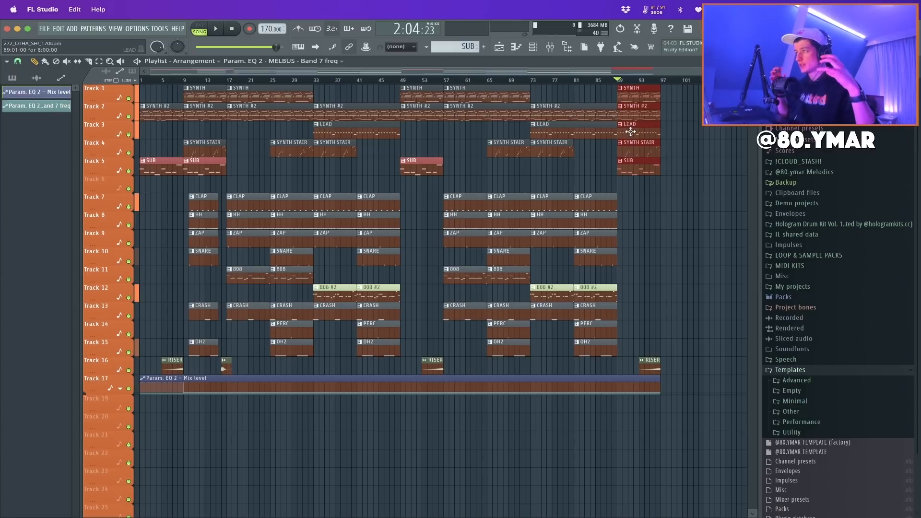
pyautogui.press('space')
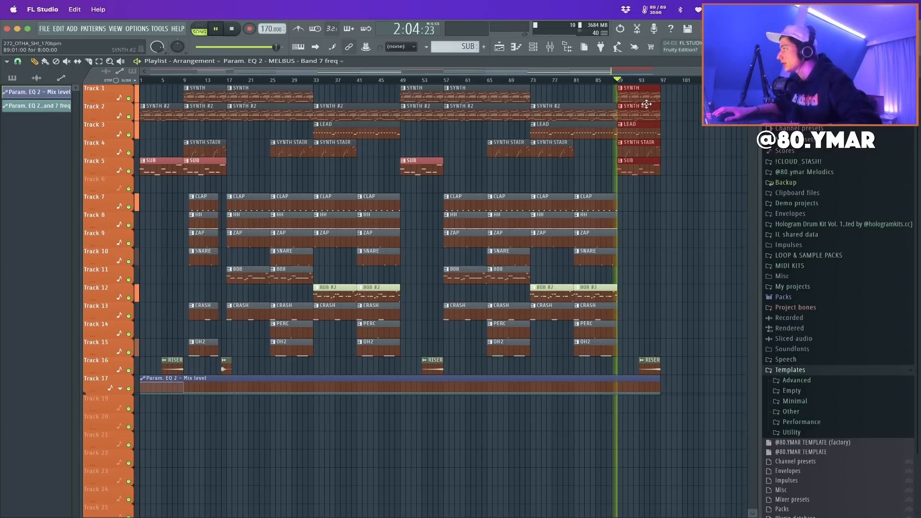